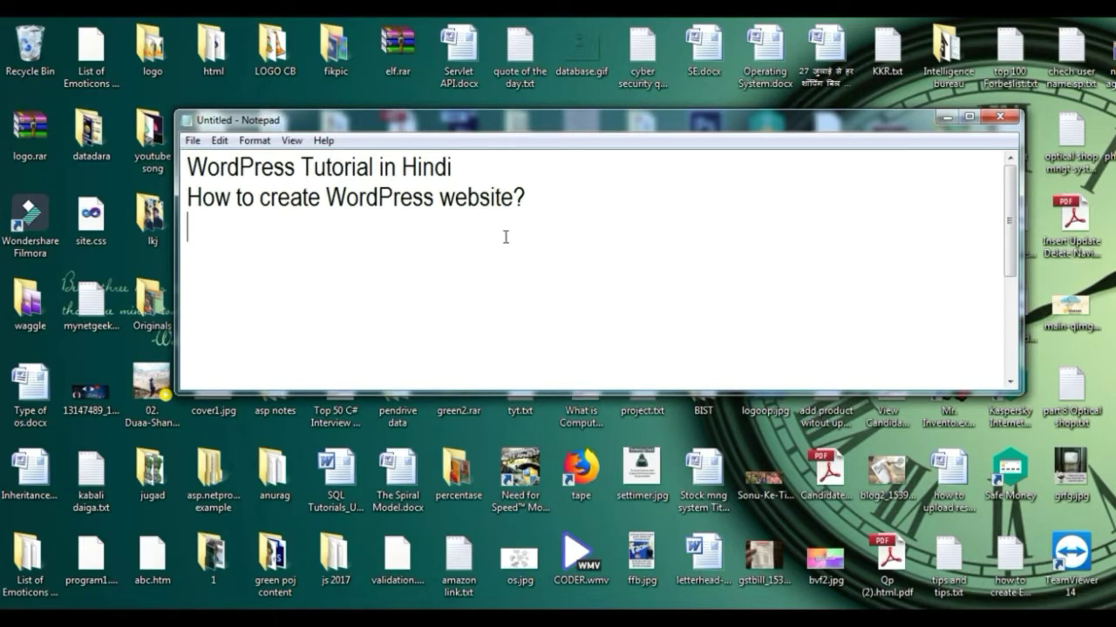
Add a "Requirement" heading with a dotted line below it, listing 1-WampServer and 2-WordPress, to the Notepad note.
{"action": "type", "text": "Requirement .............................. 1-WampServer 2-WordPress"}
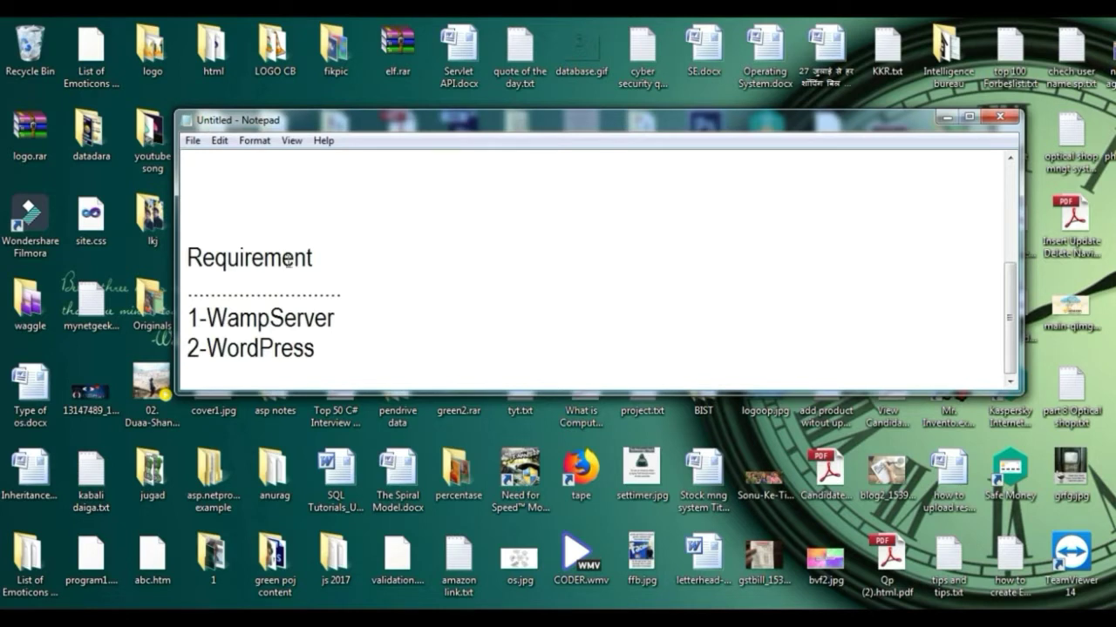
{"action": "left_click_drag", "start_coordinate": [208, 318], "coordinate": [367, 321]}
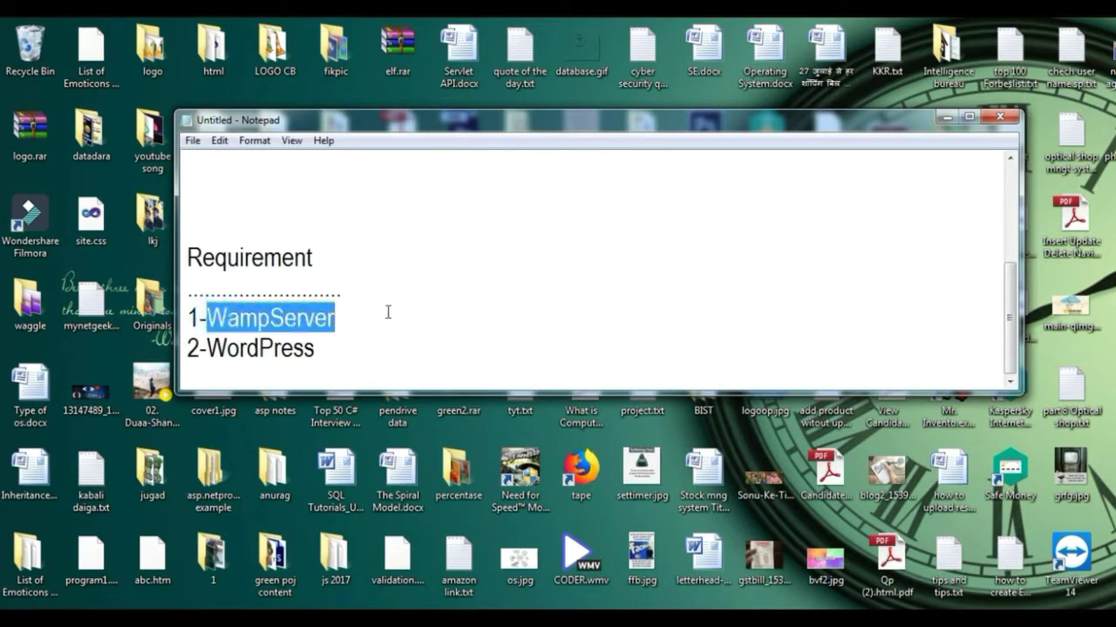
{"action": "left_click", "coordinate": [387, 312]}
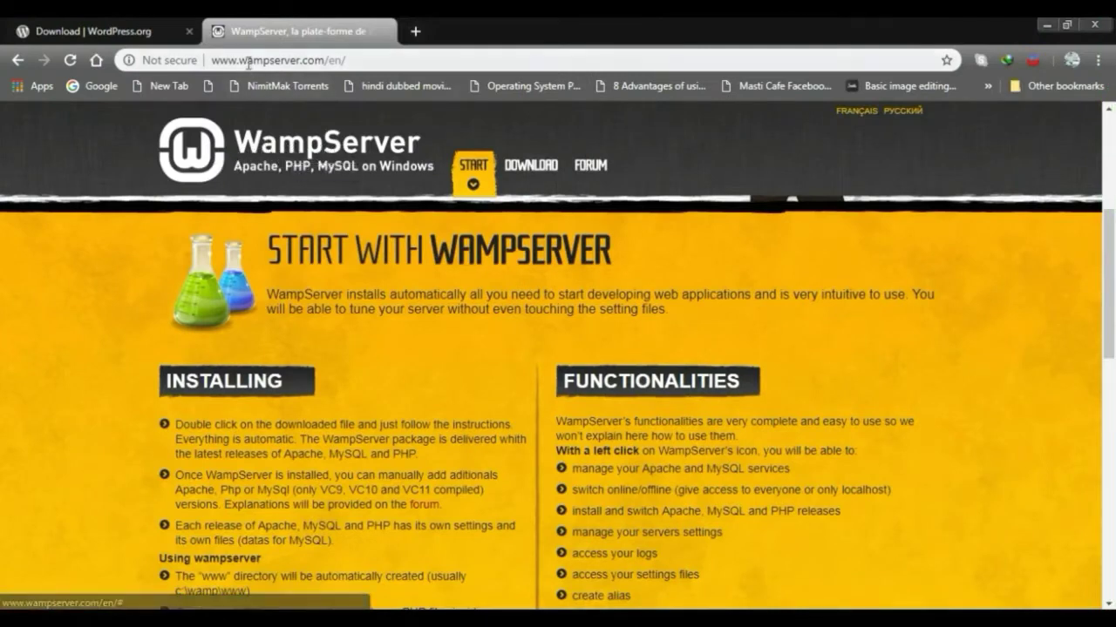
Switch to the browser and examine the WampServer site's address and its downloads section with the 64-bit and 32-bit versions.
{"action": "left_click_drag", "start_coordinate": [214, 58], "coordinate": [340, 60]}
{"action": "left_click", "coordinate": [366, 59]}
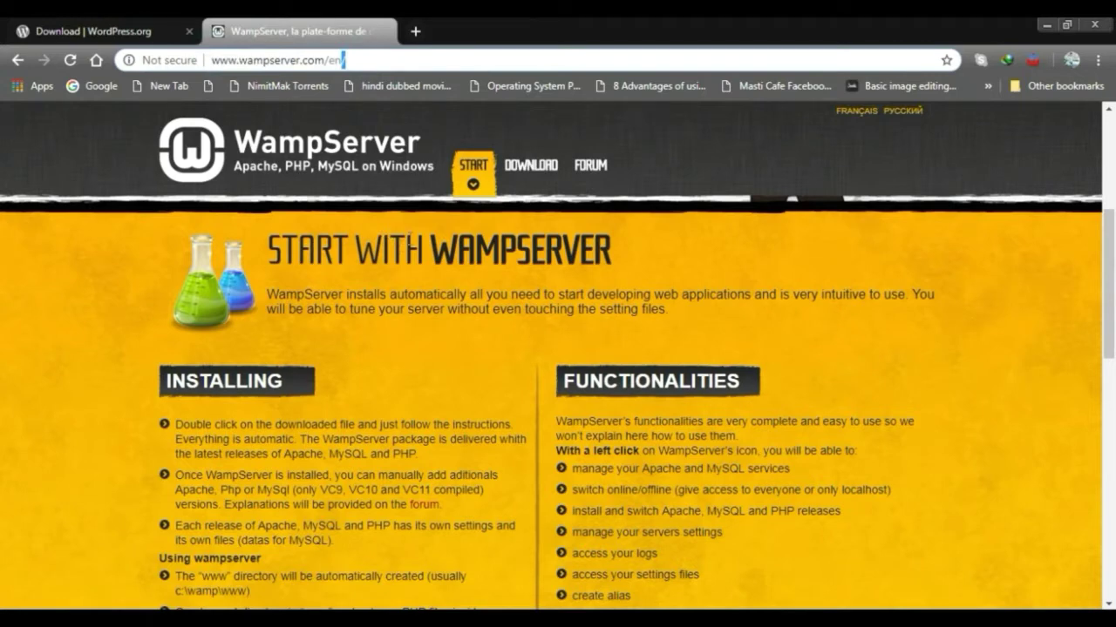
{"action": "scroll", "coordinate": [419, 230], "scroll_direction": "down", "scroll_amount": 6}
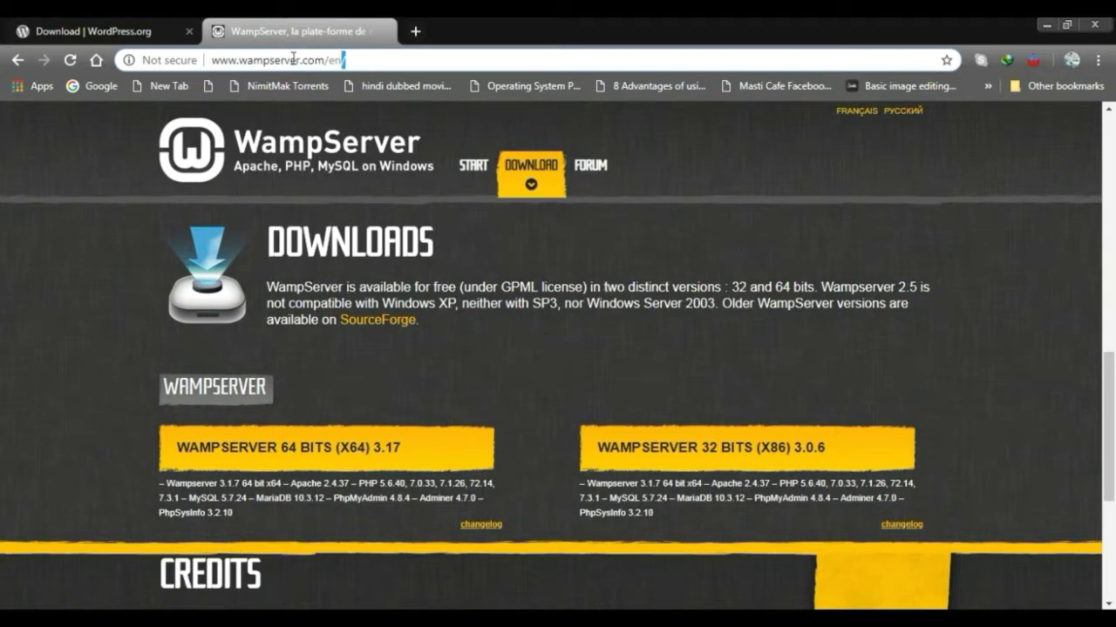
View the WordPress.org download page, examining its address and the WordPress 5.1.1 download option.
{"action": "left_click", "coordinate": [91, 27]}
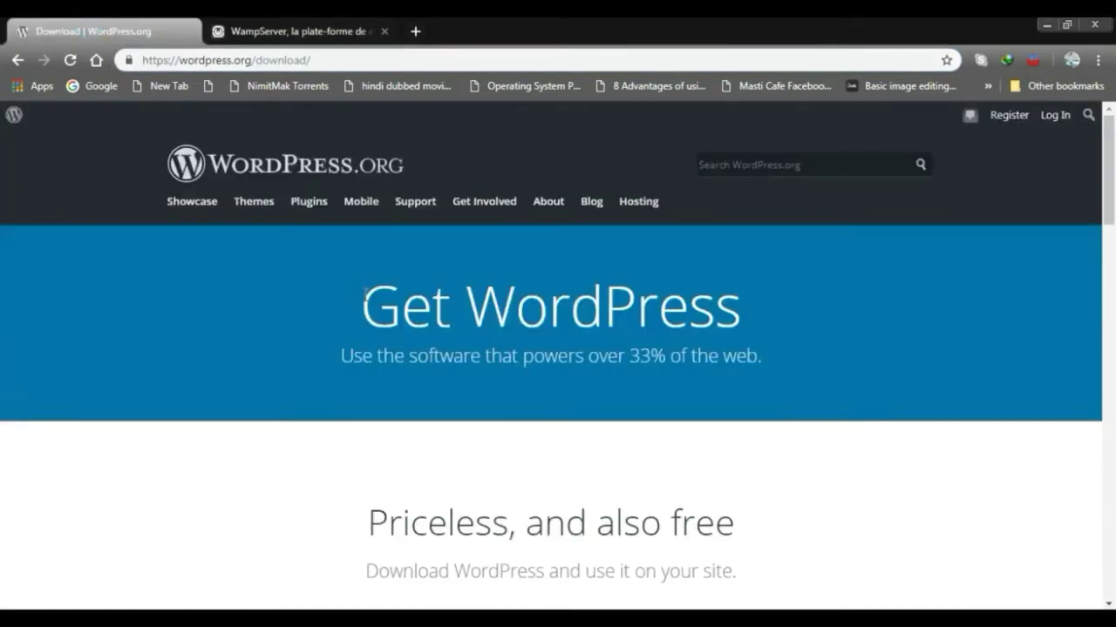
{"action": "left_click_drag", "start_coordinate": [180, 59], "coordinate": [258, 59]}
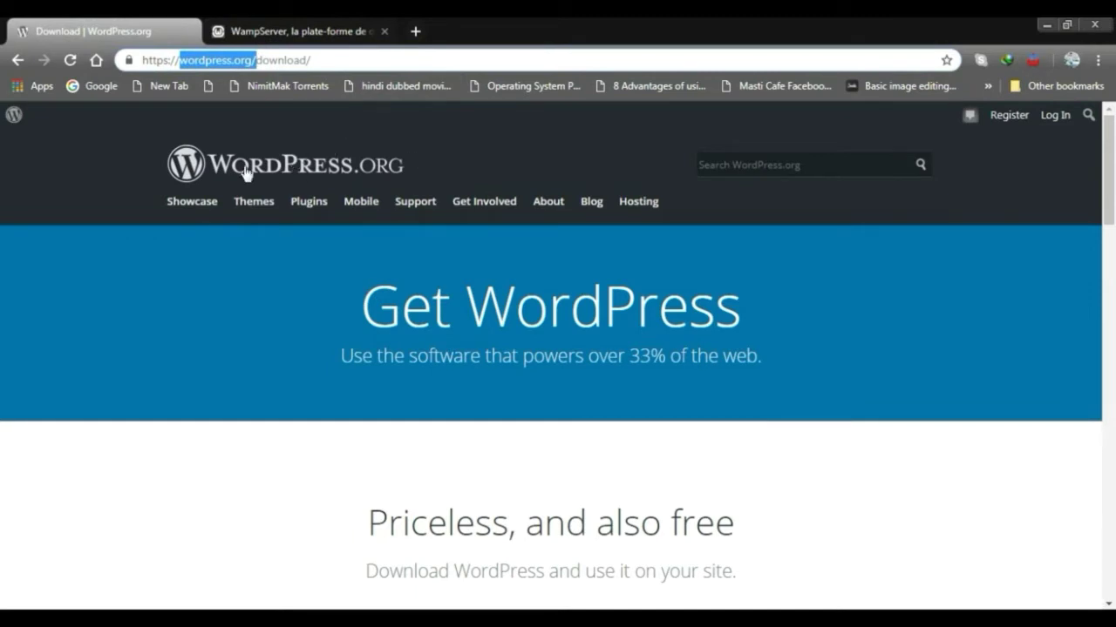
{"action": "scroll", "coordinate": [402, 200], "scroll_direction": "down", "scroll_amount": 3}
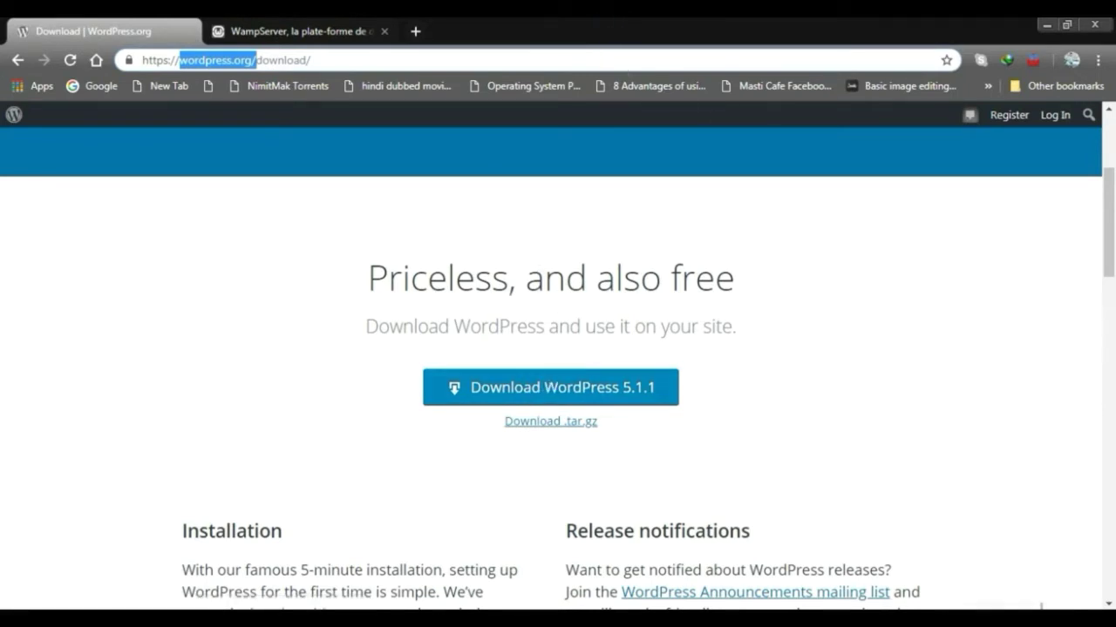
Open phpMyAdmin from the running WampServer and show its Databases page.
{"action": "left_click", "coordinate": [954, 609]}
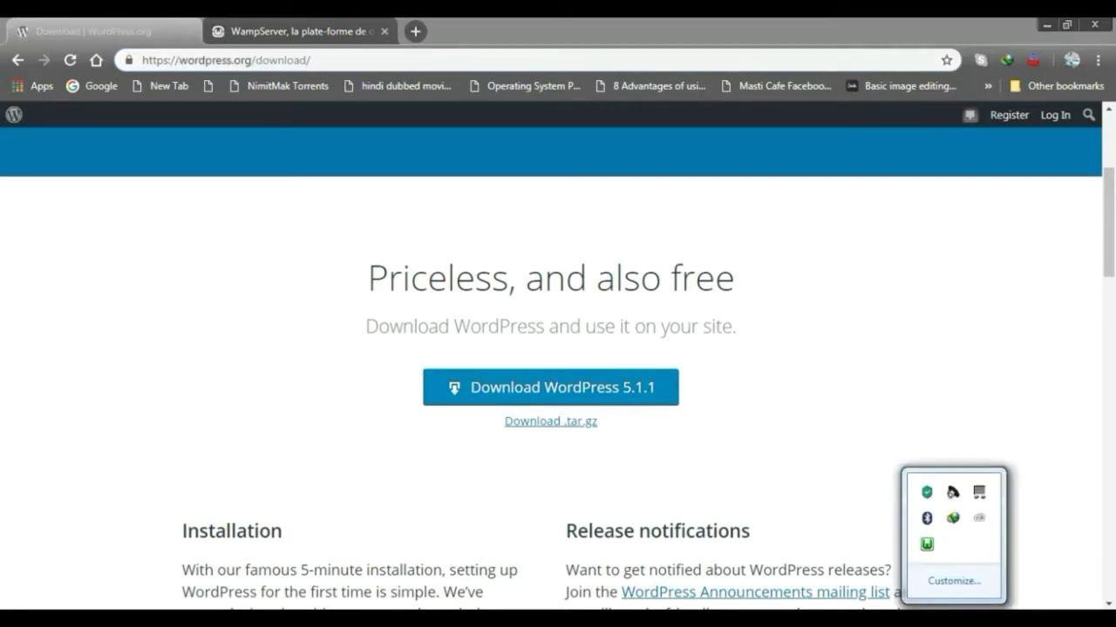
{"action": "right_click", "coordinate": [928, 546]}
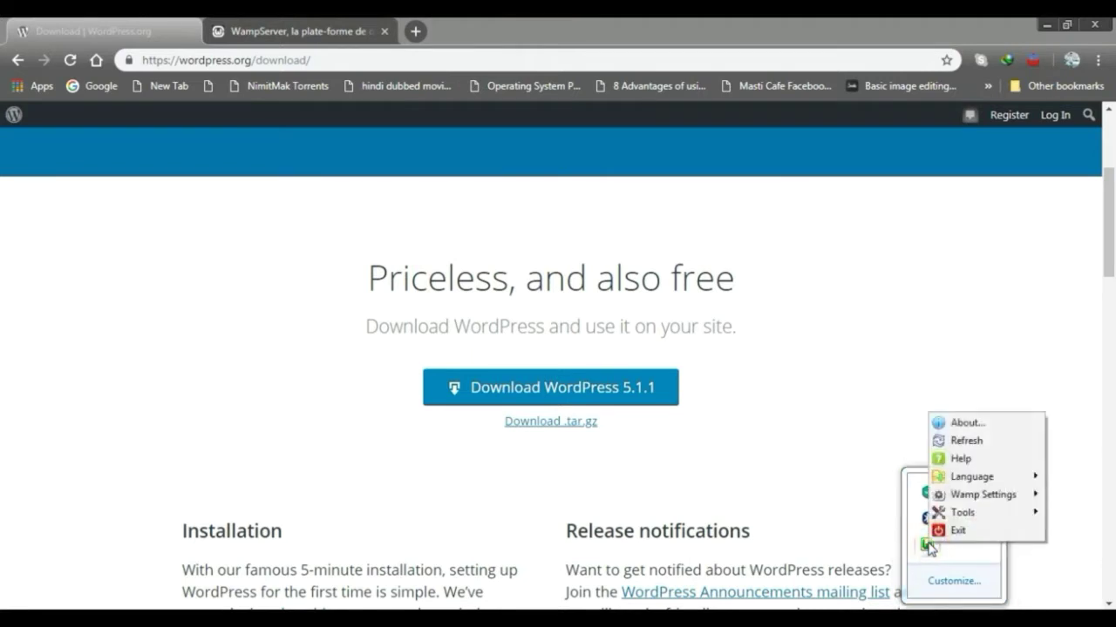
{"action": "left_click", "coordinate": [927, 546]}
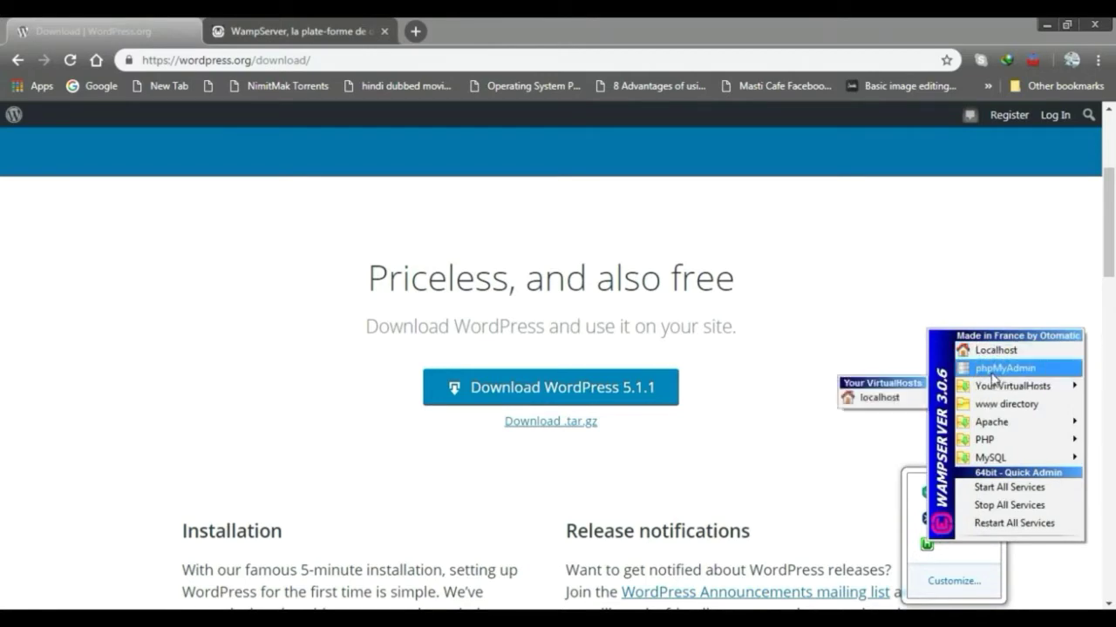
{"action": "left_click", "coordinate": [1003, 375]}
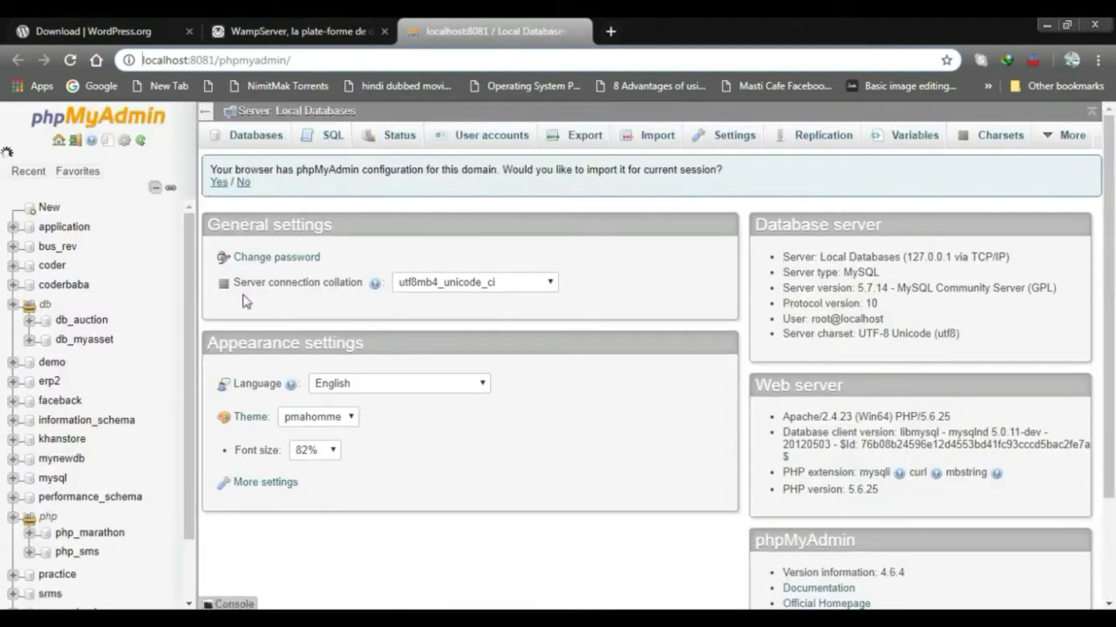
{"action": "left_click", "coordinate": [197, 272]}
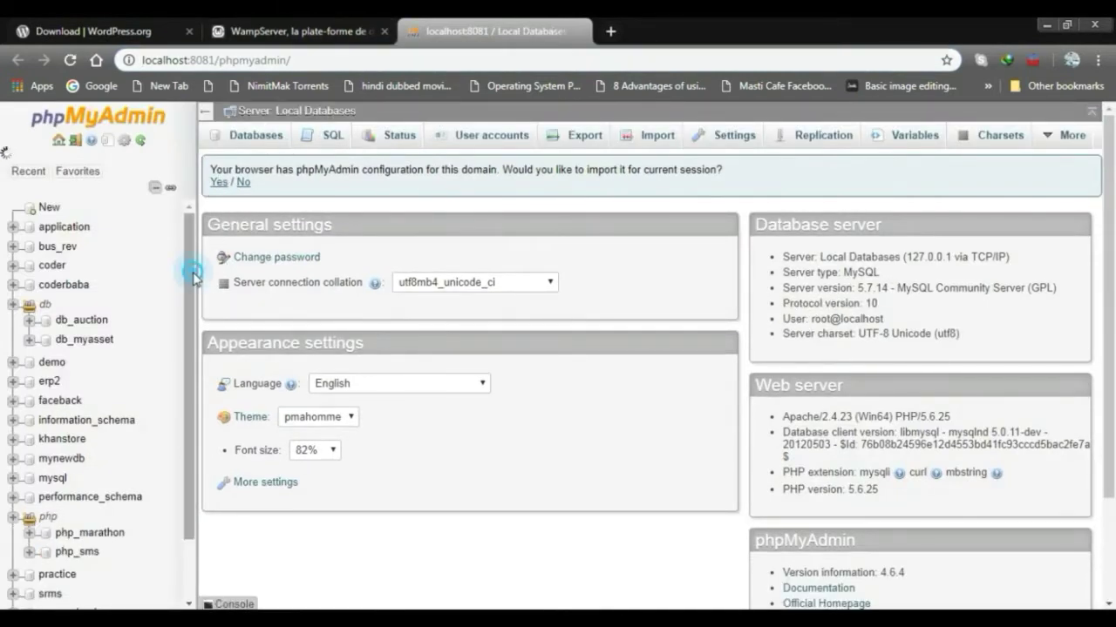
{"action": "left_click", "coordinate": [258, 139]}
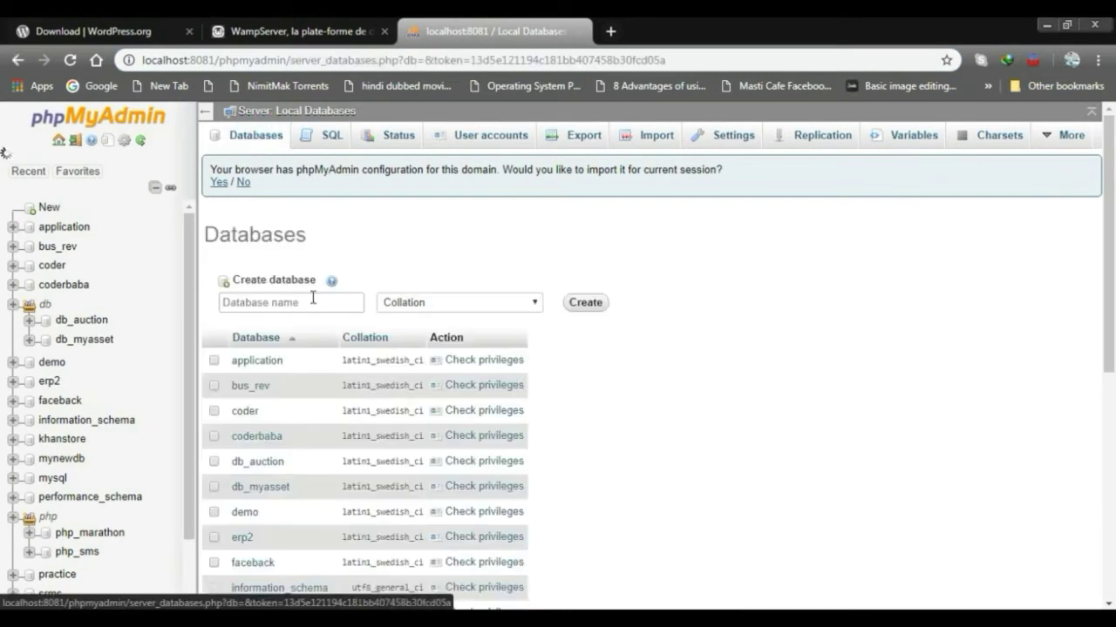
{"action": "left_click", "coordinate": [312, 298]}
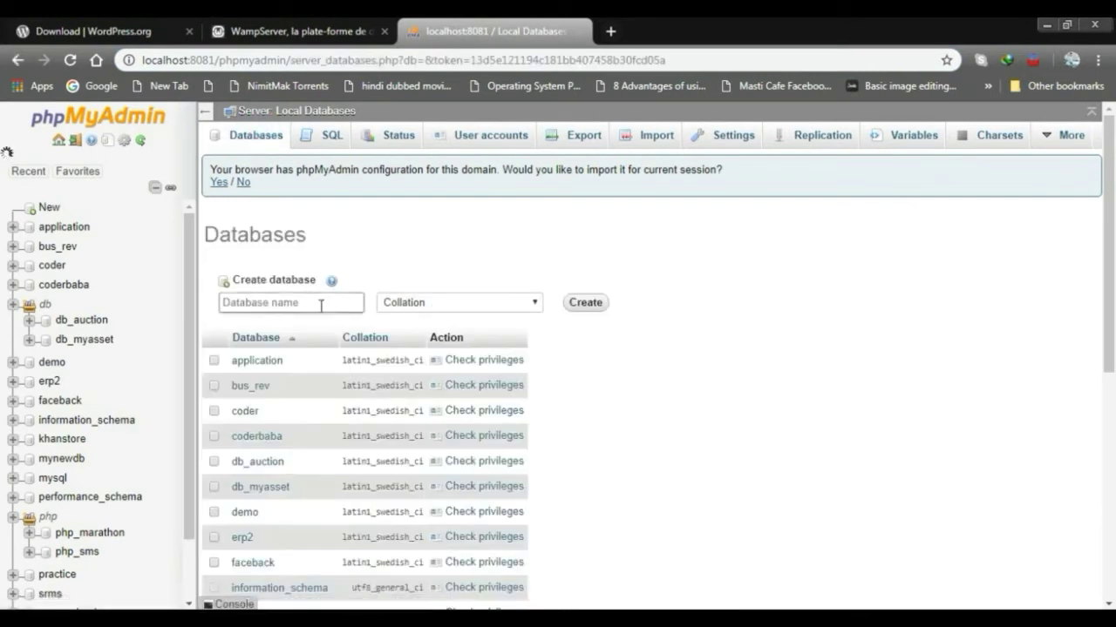
{"action": "type", "text": "W"}
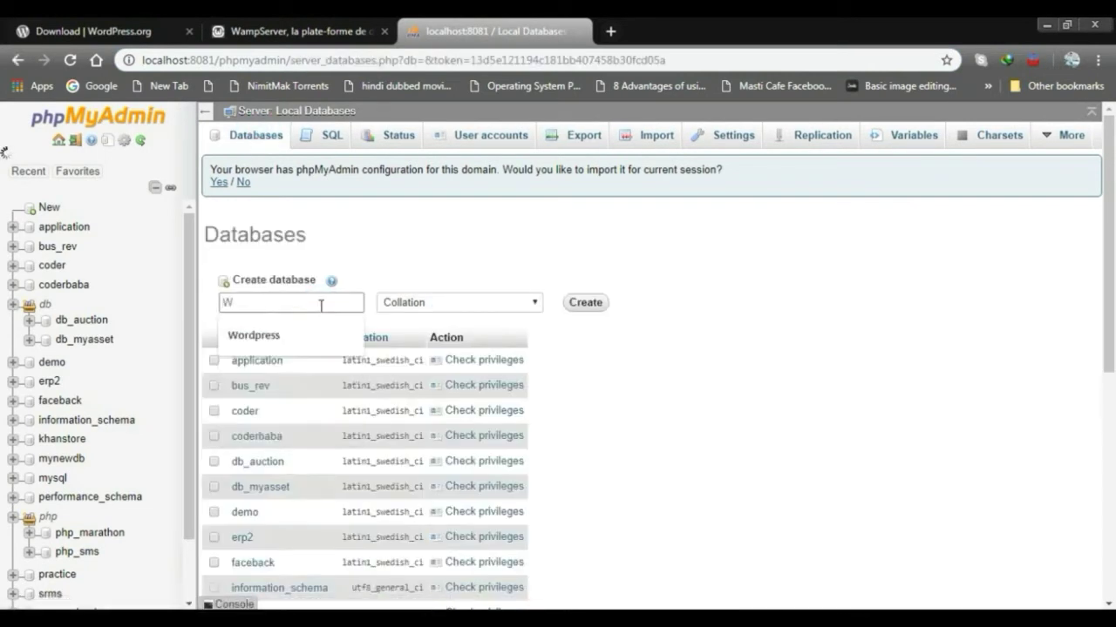
{"action": "type", "text": "ro"}
{"action": "key", "text": "BackSpace"}
{"action": "key", "text": "BackSpace"}
{"action": "type", "text": "ro"}
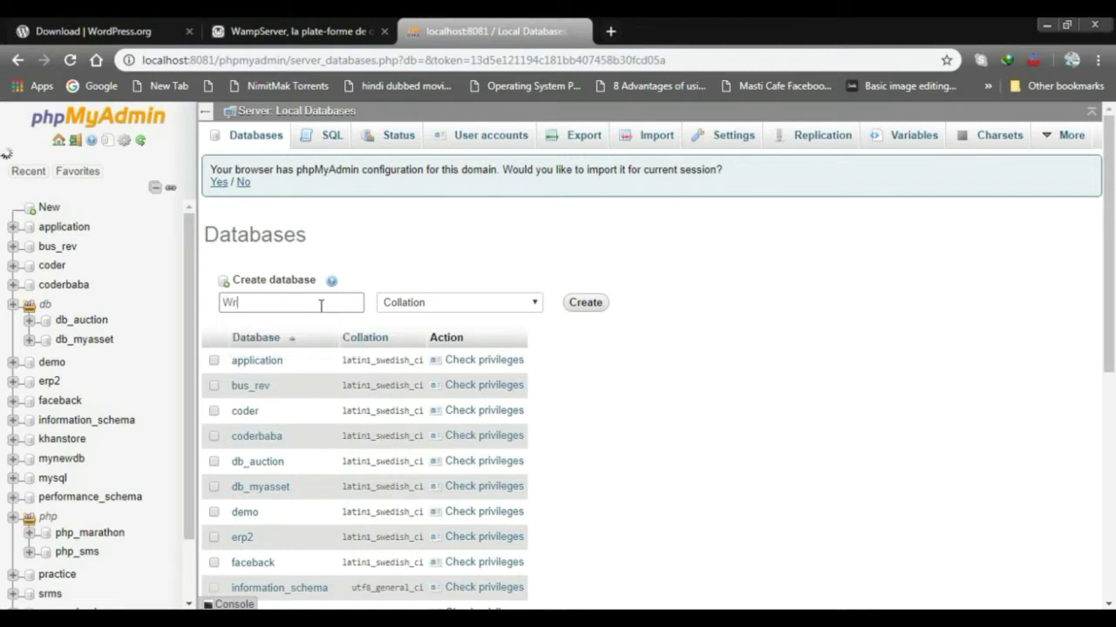
{"action": "key", "text": "BackSpace"}
{"action": "key", "text": "Down"}
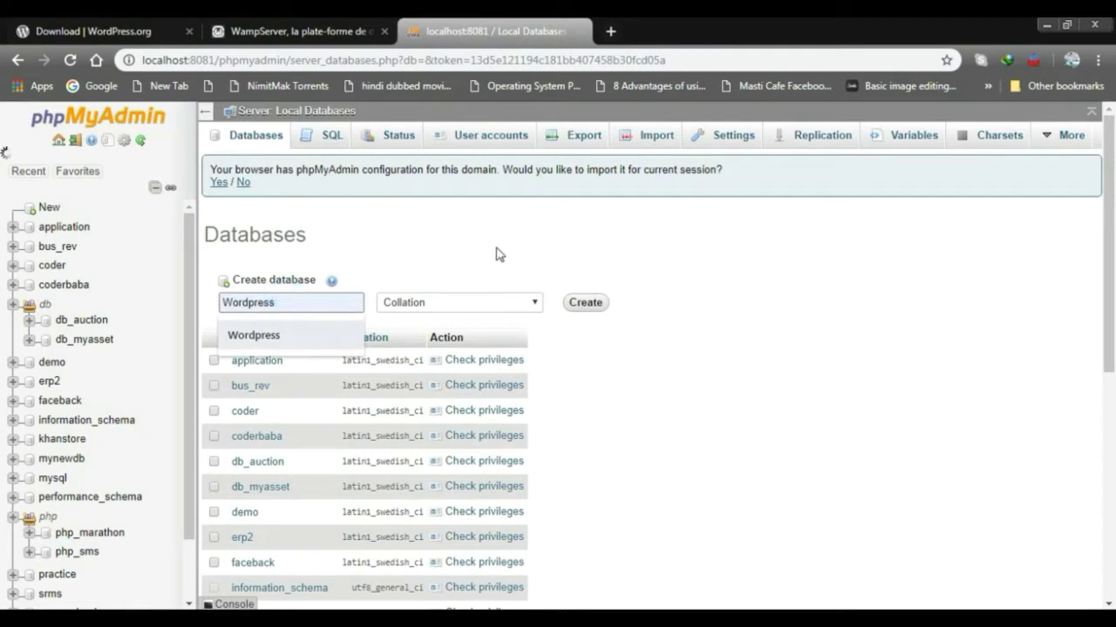
{"action": "key", "text": "Escape"}
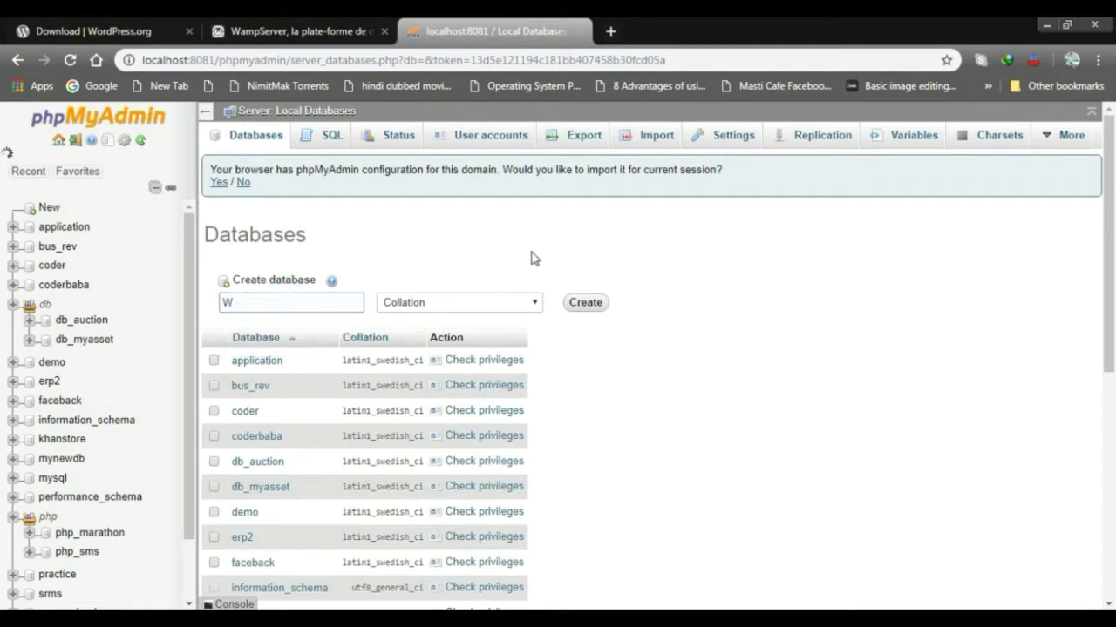
{"action": "left_click", "coordinate": [256, 300]}
{"action": "left_click", "coordinate": [254, 335]}
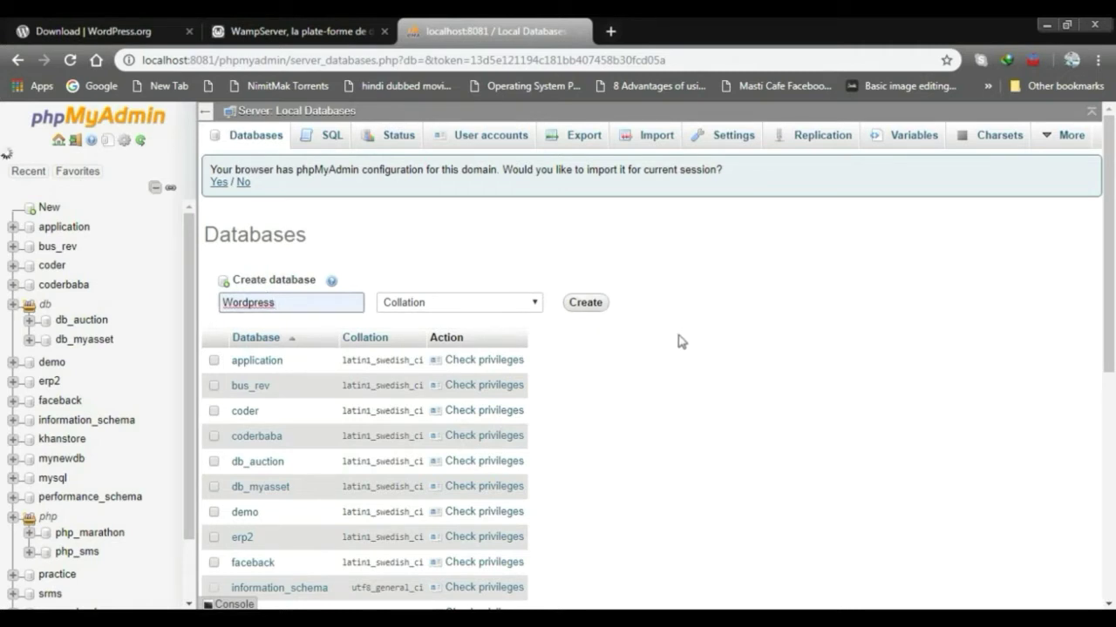
{"action": "double_click", "coordinate": [293, 301]}
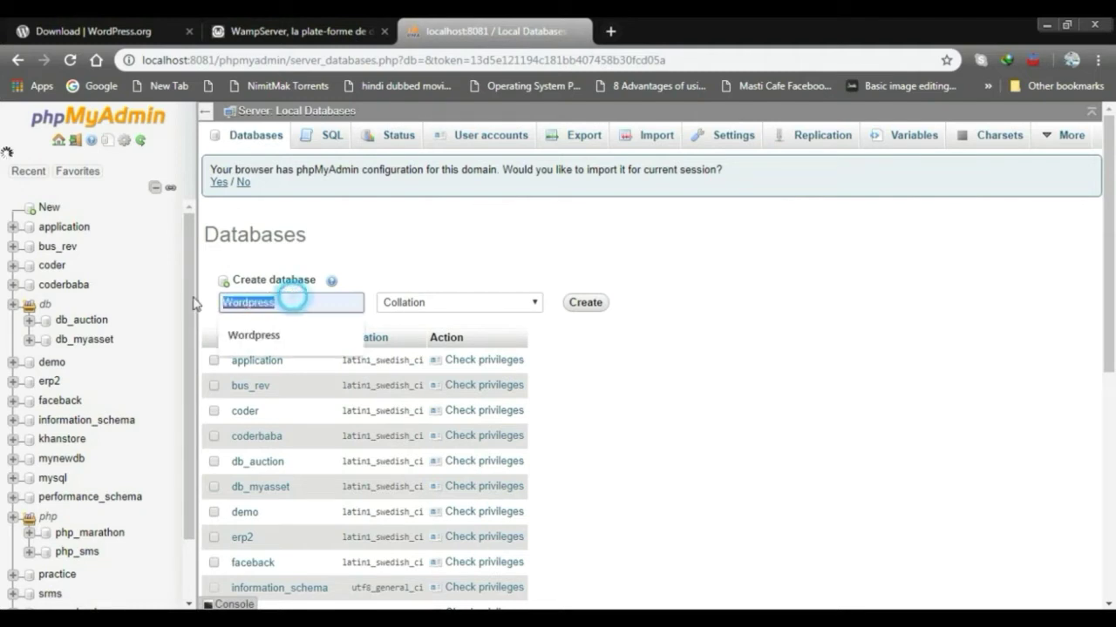
{"action": "key", "text": "BackSpace"}
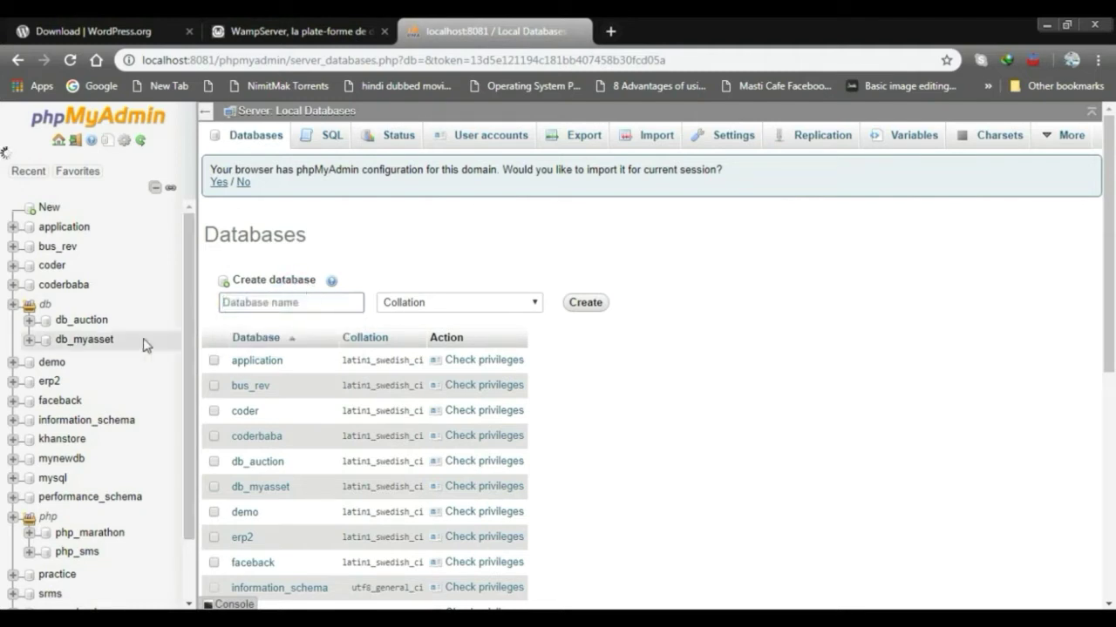
Check the database tree for the existing wordpress database and close phpMyAdmin.
{"action": "scroll", "coordinate": [139, 347], "scroll_direction": "down", "scroll_amount": 2}
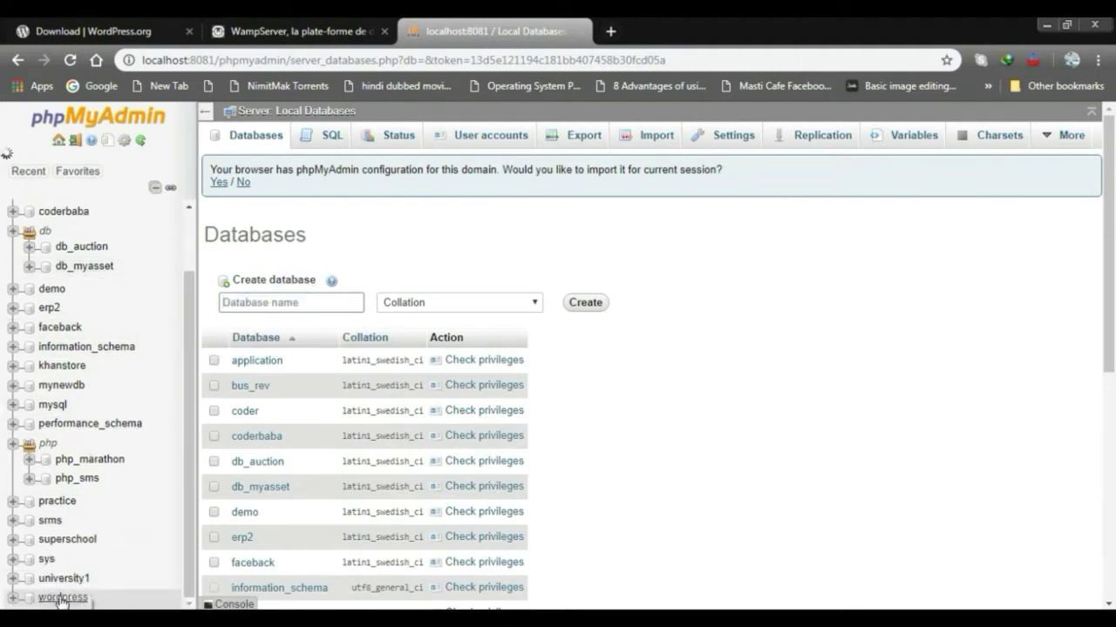
{"action": "left_click", "coordinate": [728, 295]}
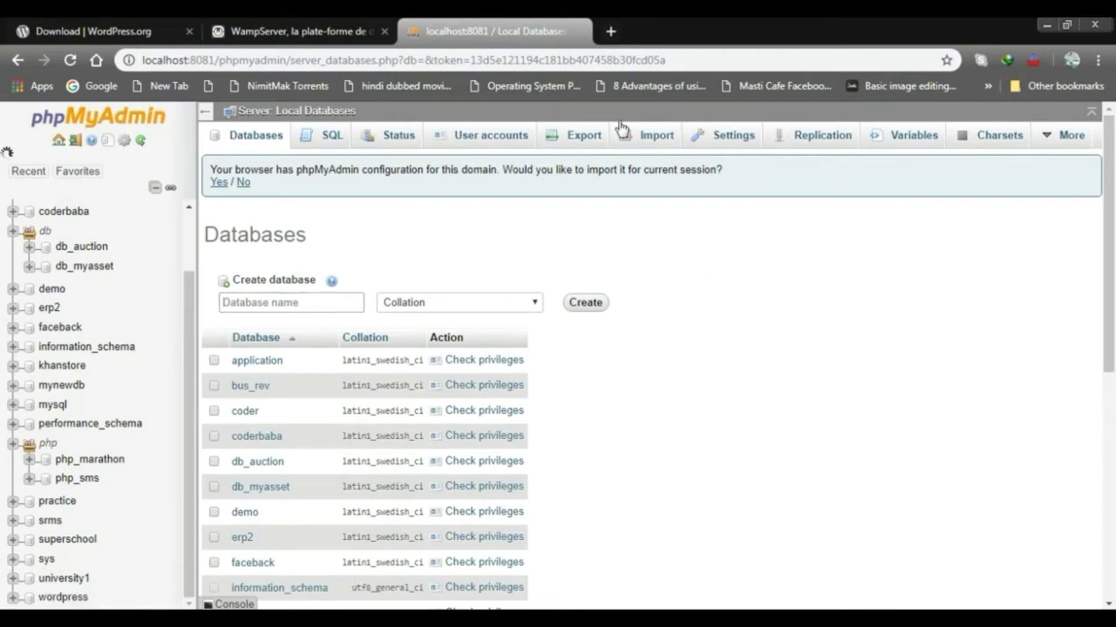
{"action": "left_click", "coordinate": [582, 32]}
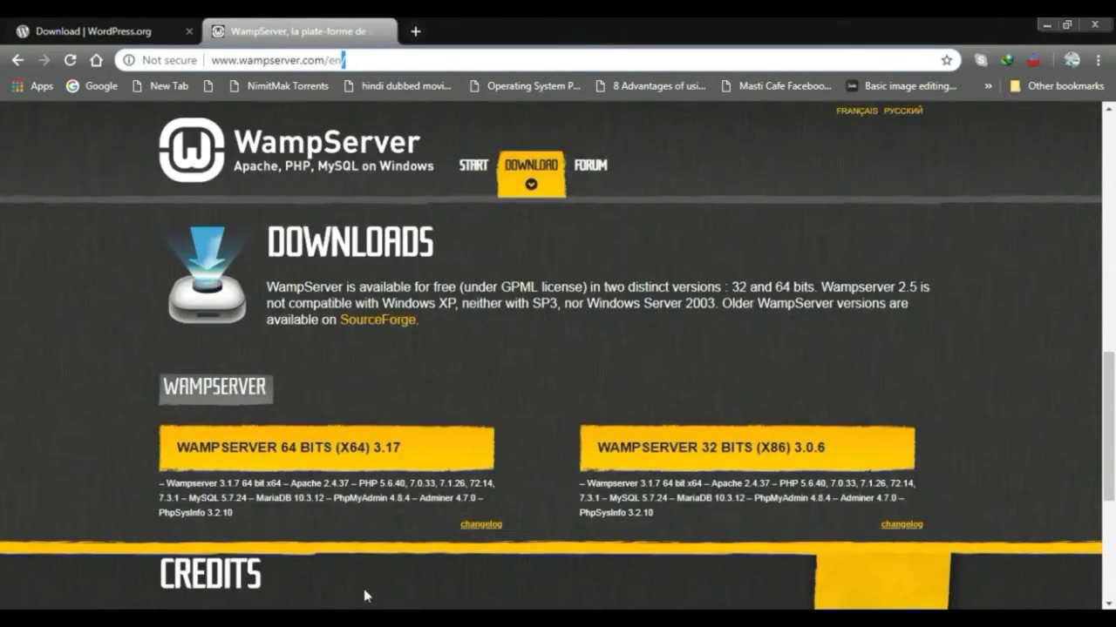
Switch to File Explorer and copy the extracted wordpress folder from Downloads > Programs.
{"action": "left_click", "coordinate": [435, 549]}
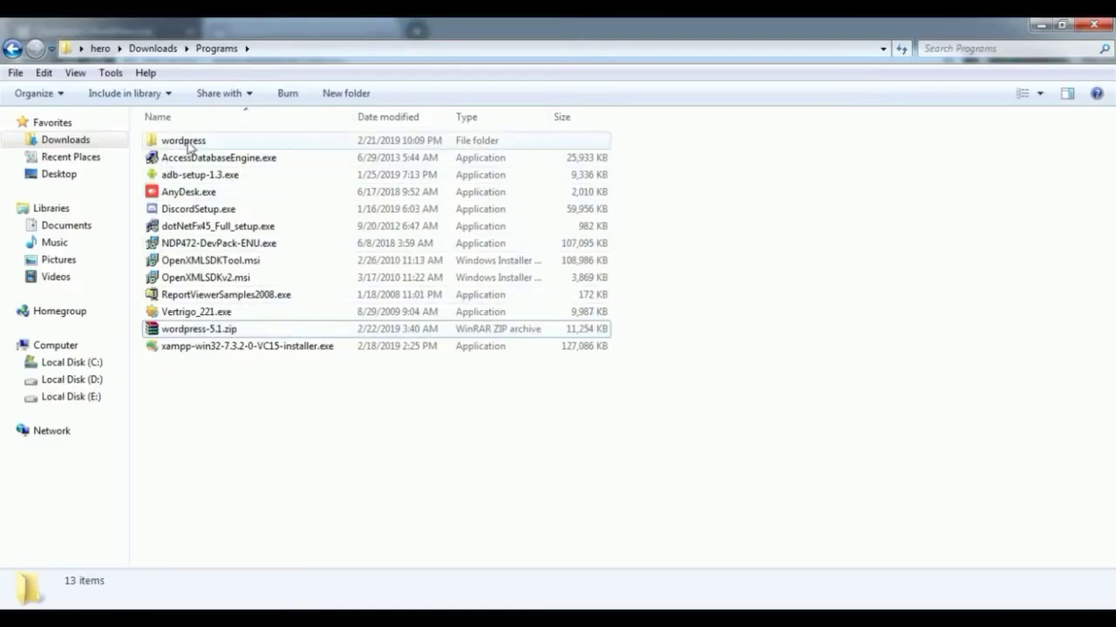
{"action": "left_click", "coordinate": [188, 144]}
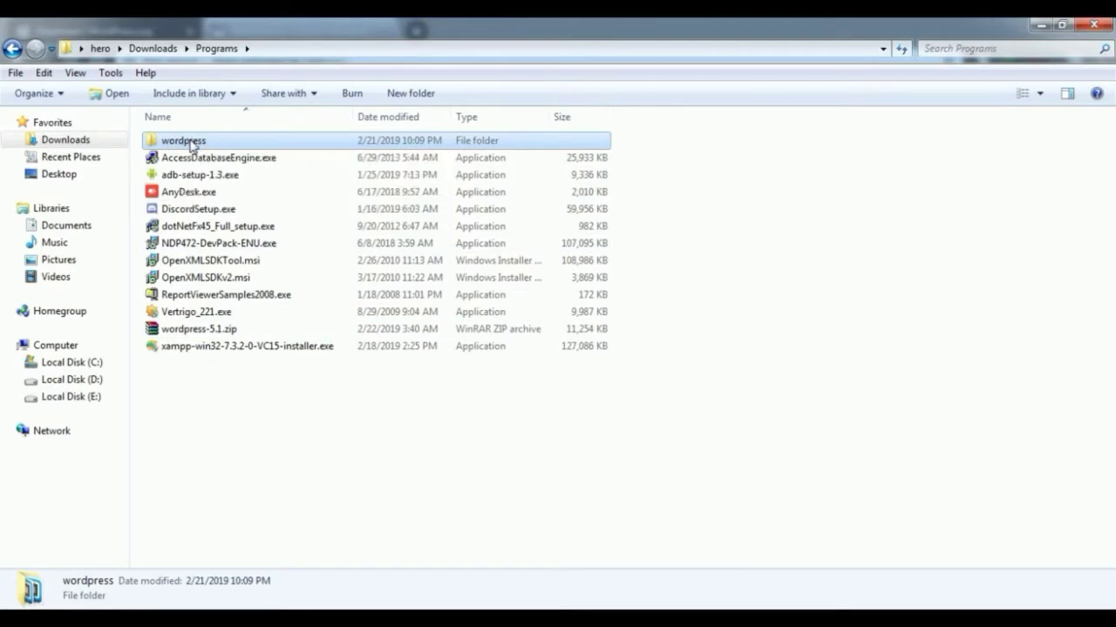
{"action": "right_click", "coordinate": [190, 146]}
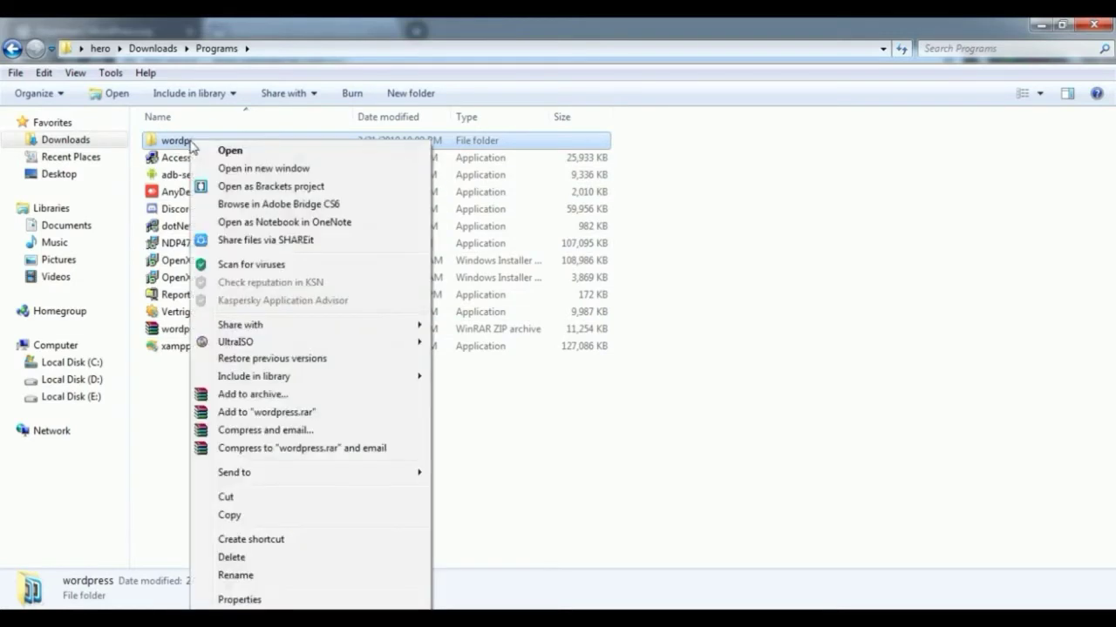
{"action": "left_click", "coordinate": [228, 515]}
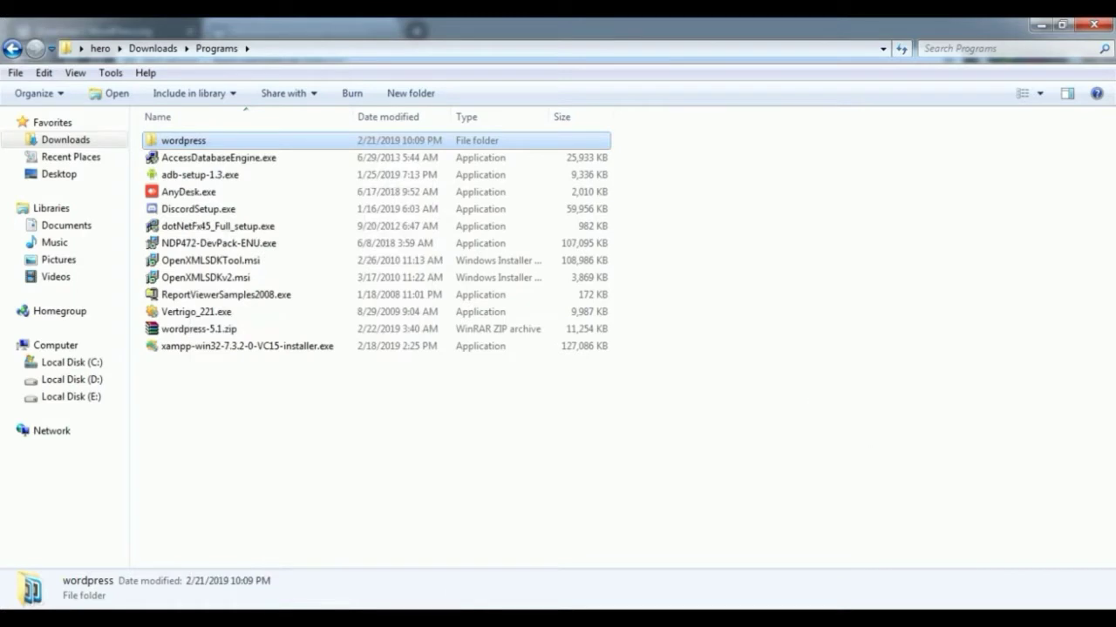
Open WampServer's www directory and paste the wordpress folder there, merging it with the existing folder of the same name.
{"action": "left_click", "coordinate": [956, 608]}
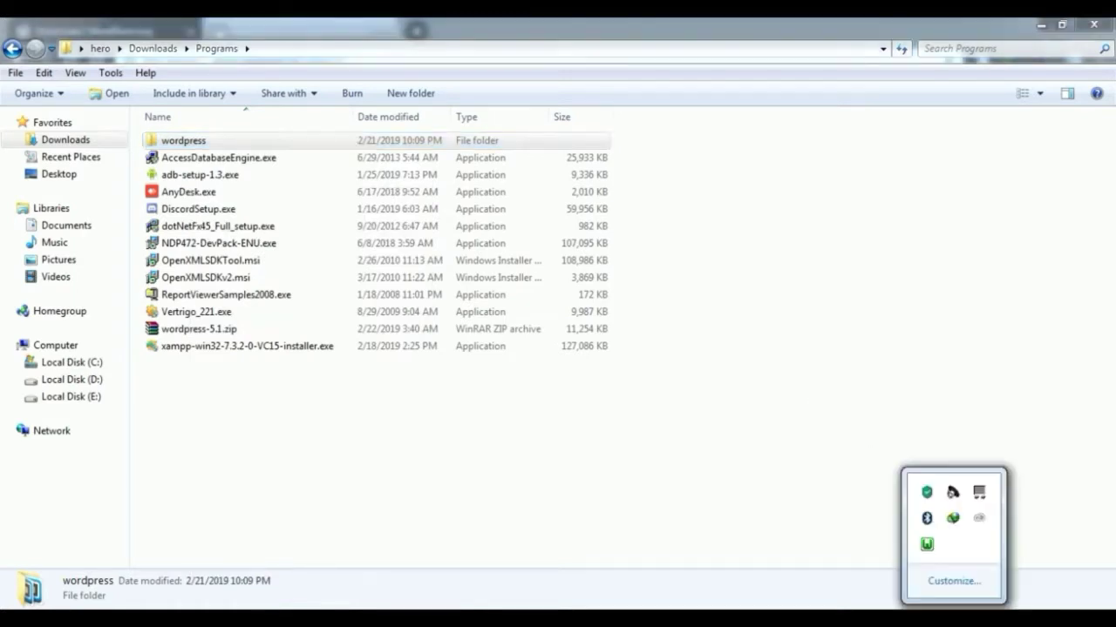
{"action": "left_click", "coordinate": [927, 547]}
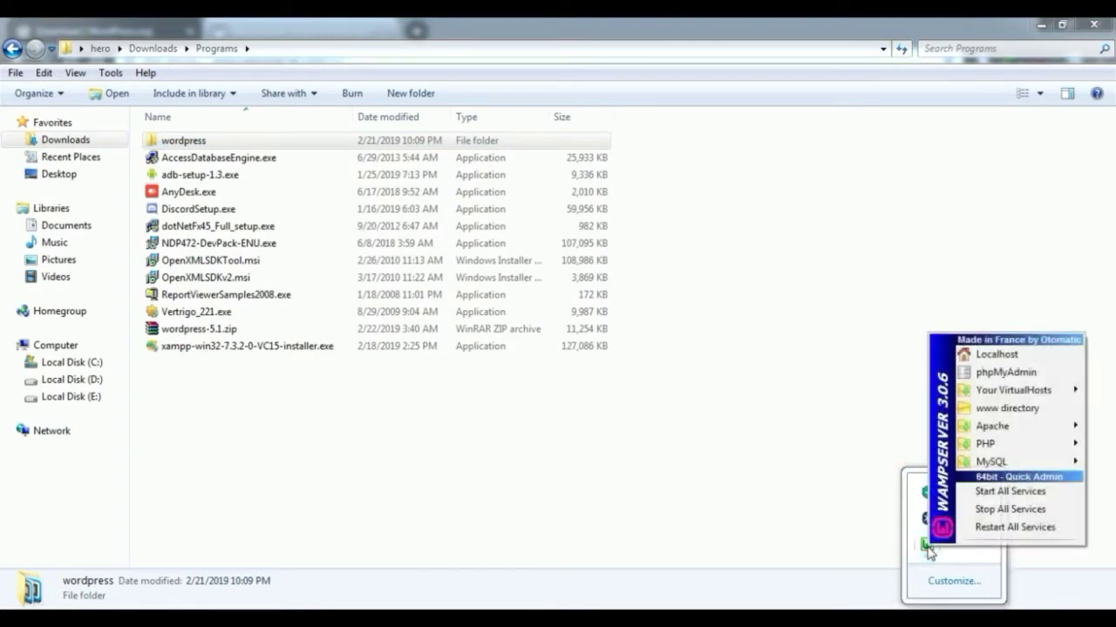
{"action": "left_click", "coordinate": [1000, 410]}
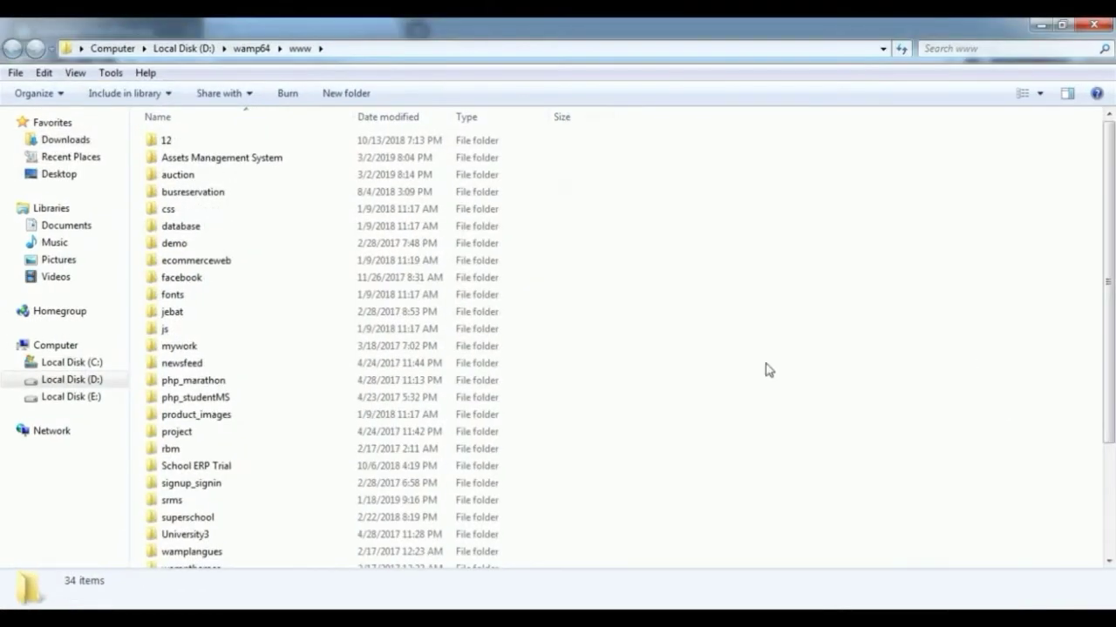
{"action": "right_click", "coordinate": [710, 210]}
{"action": "left_click", "coordinate": [745, 321]}
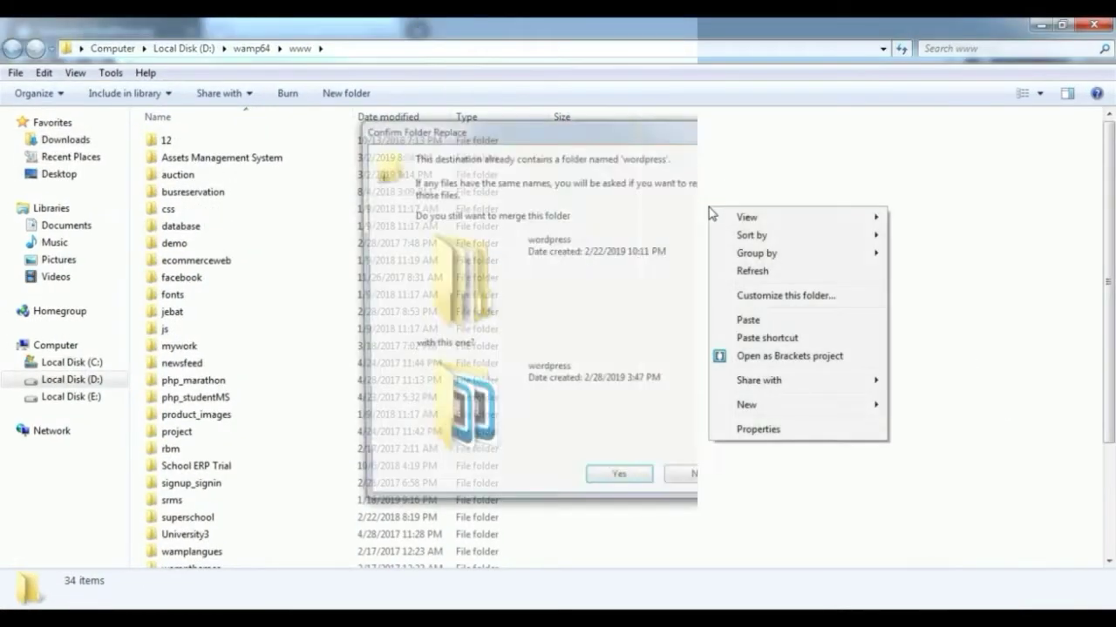
{"action": "left_click", "coordinate": [625, 484]}
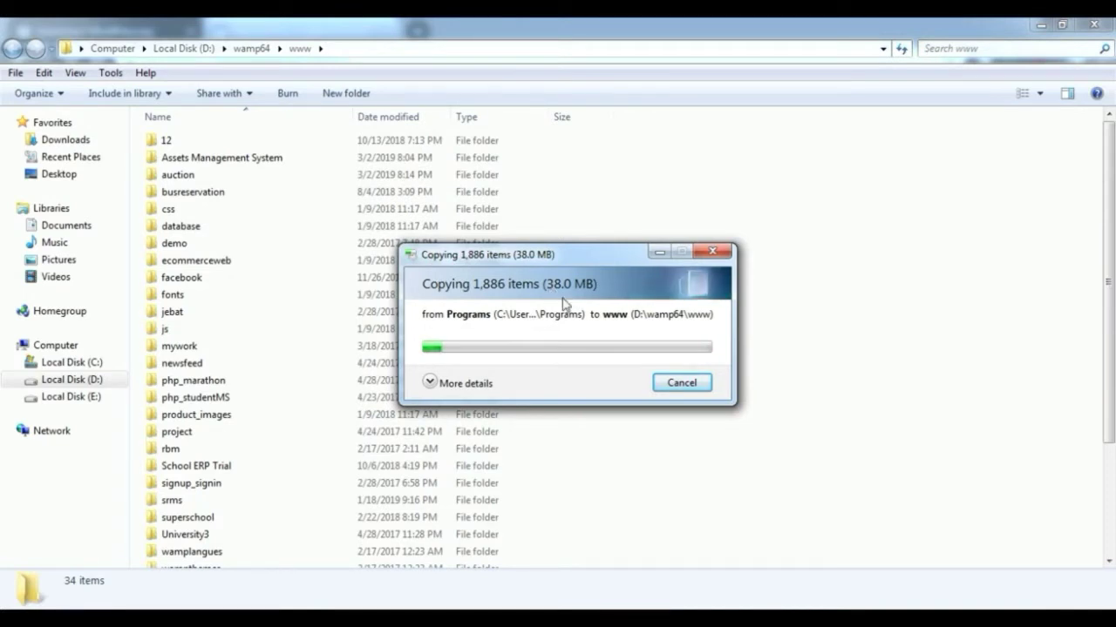
{"action": "left_click", "coordinate": [428, 382]}
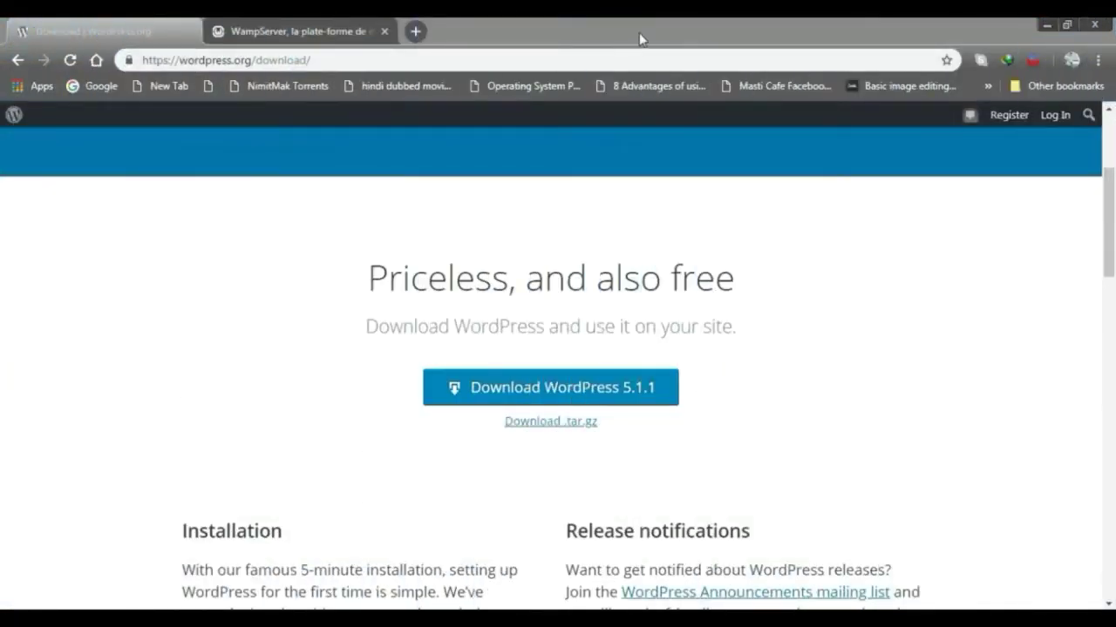
Check the wordpress folder in WampServer's www directory and return to the desktop.
{"action": "left_click", "coordinate": [1041, 25]}
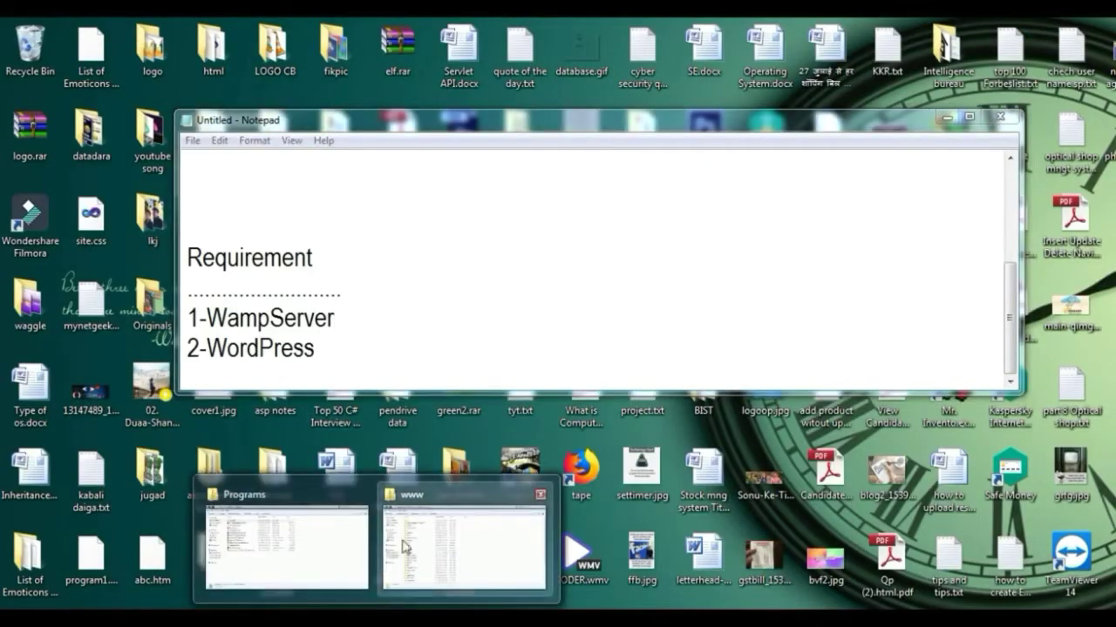
{"action": "left_click", "coordinate": [427, 533]}
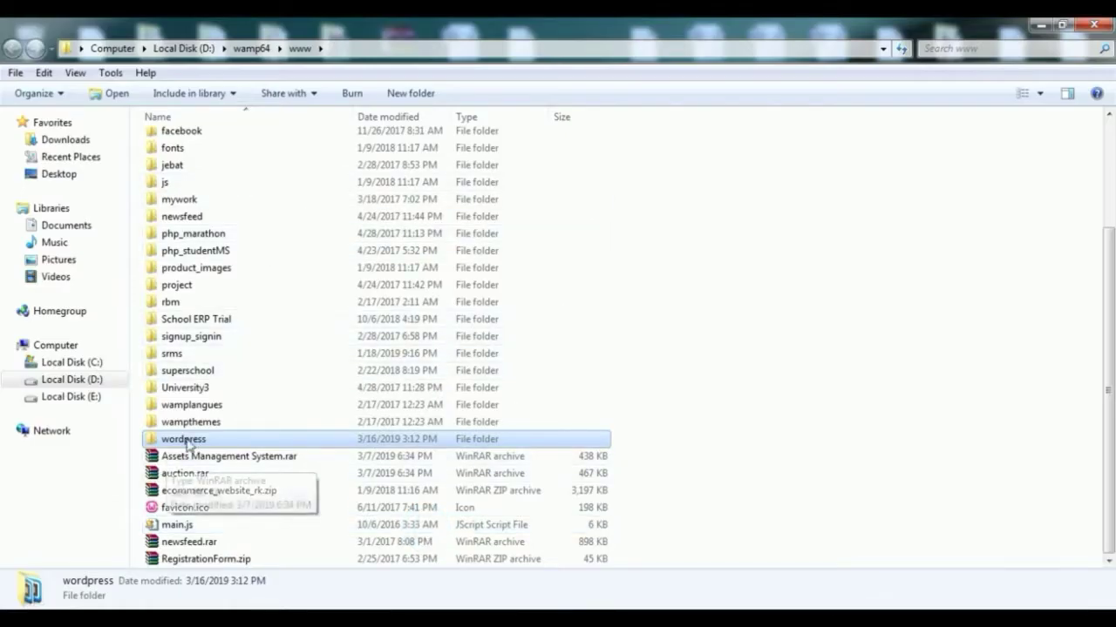
{"action": "left_click", "coordinate": [917, 192]}
{"action": "left_click", "coordinate": [1038, 26]}
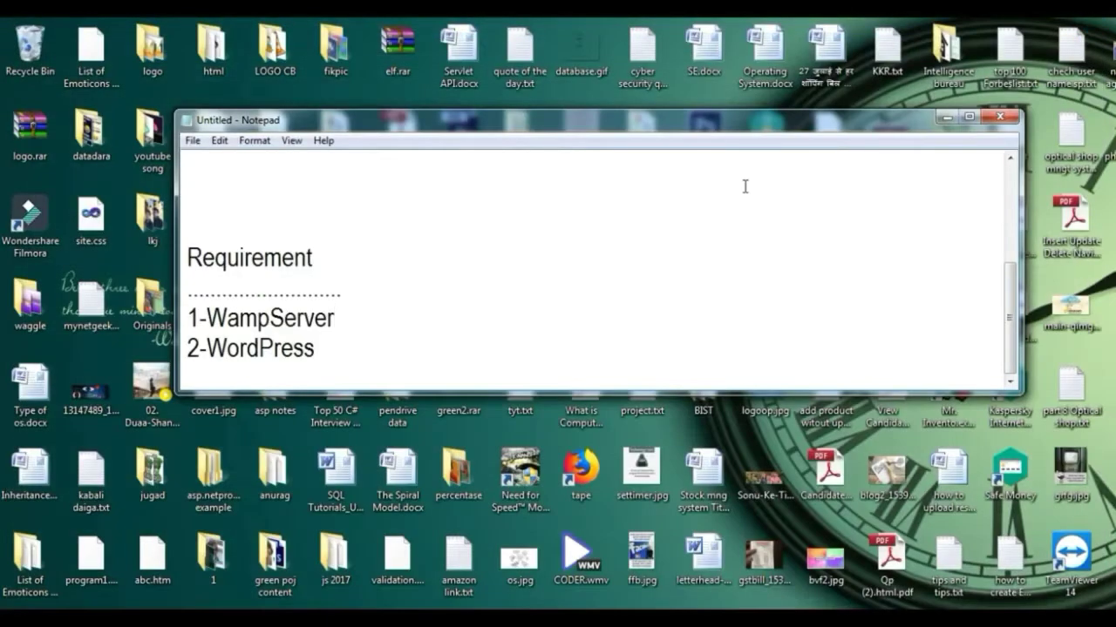
Open Localhost from the running WampServer and go to the wordpress/ directory in its index.
{"action": "left_click", "coordinate": [949, 610]}
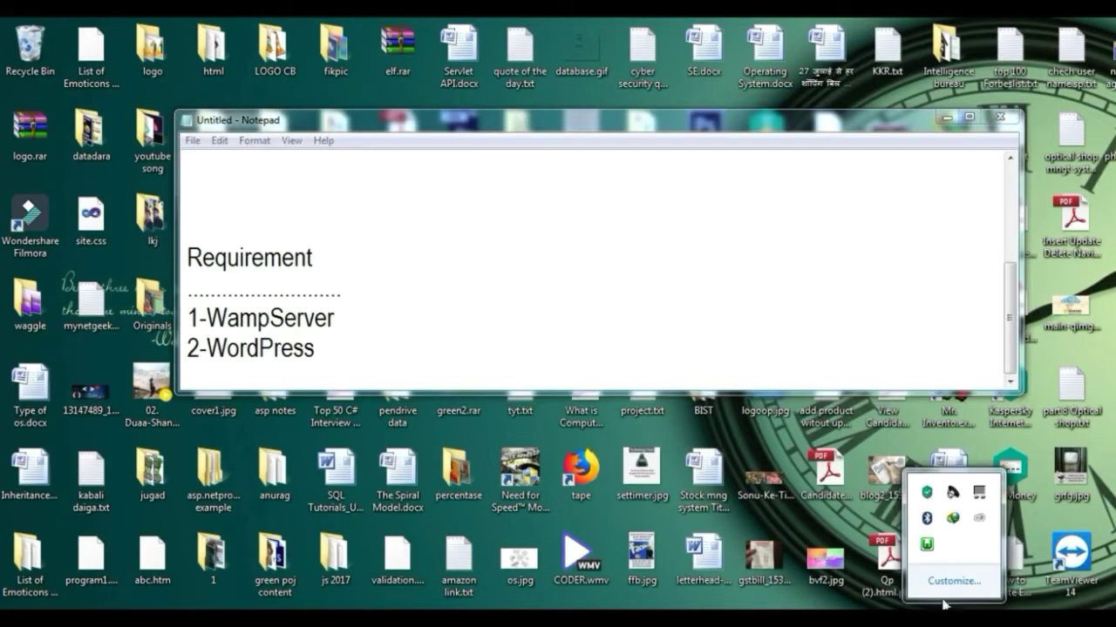
{"action": "left_click", "coordinate": [927, 543]}
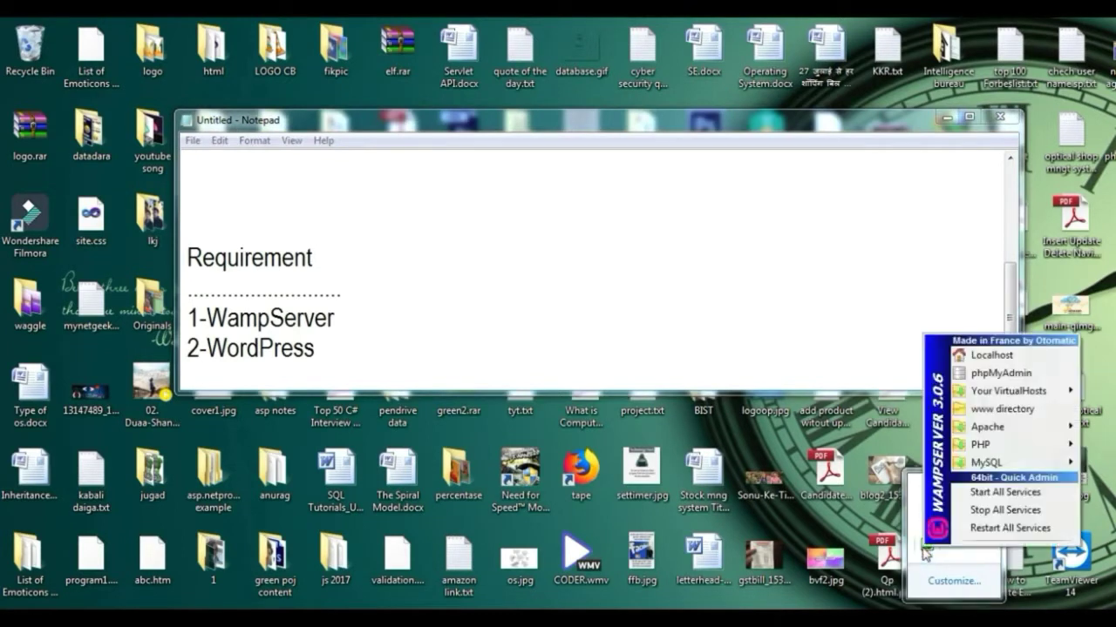
{"action": "left_click", "coordinate": [991, 355]}
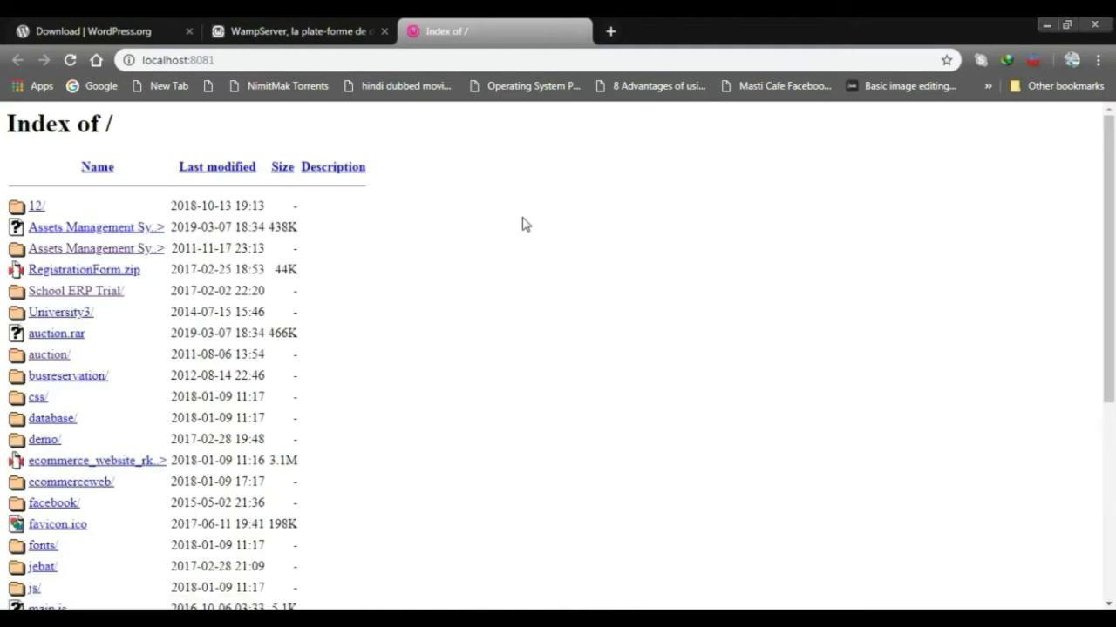
{"action": "scroll", "coordinate": [522, 224], "scroll_direction": "down", "scroll_amount": 4}
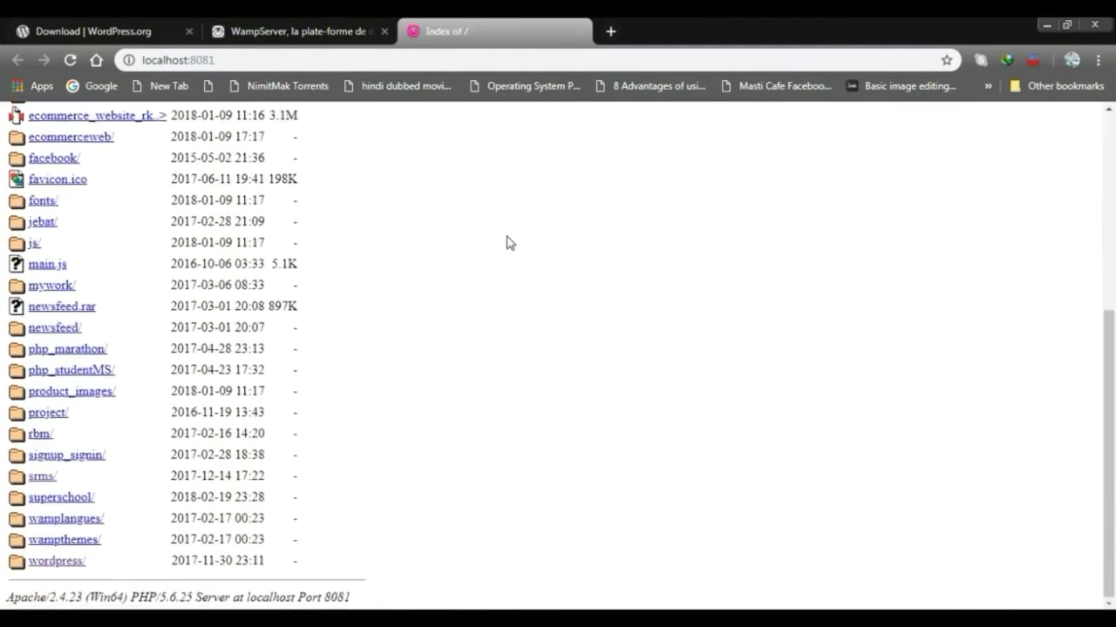
{"action": "scroll", "coordinate": [508, 244], "scroll_direction": "up", "scroll_amount": 5}
{"action": "scroll", "coordinate": [344, 287], "scroll_direction": "down", "scroll_amount": 5}
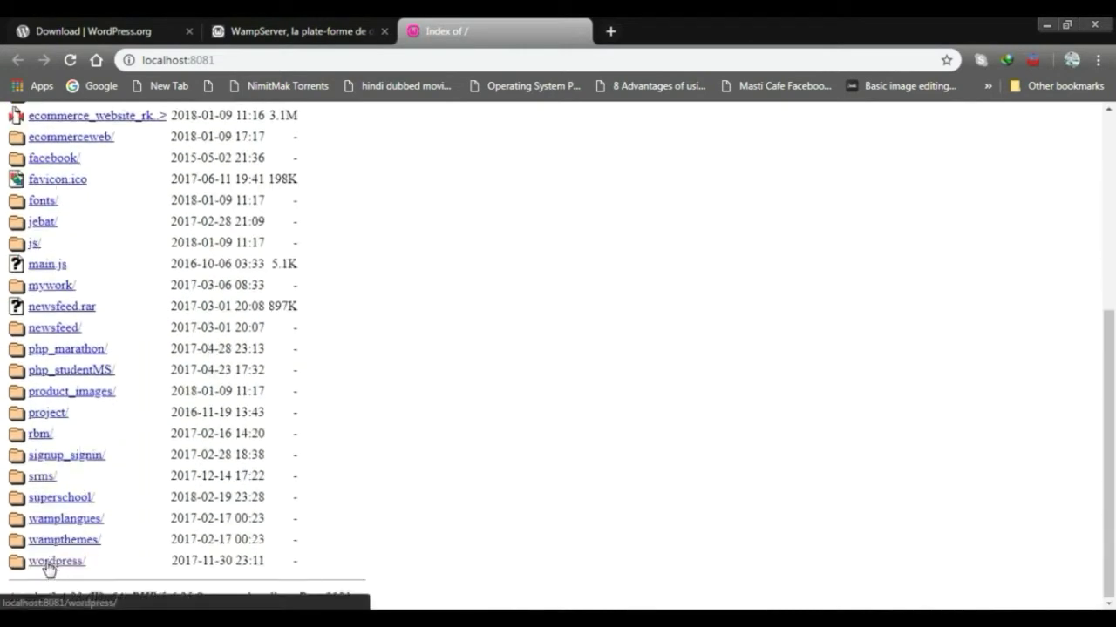
{"action": "left_click", "coordinate": [47, 563]}
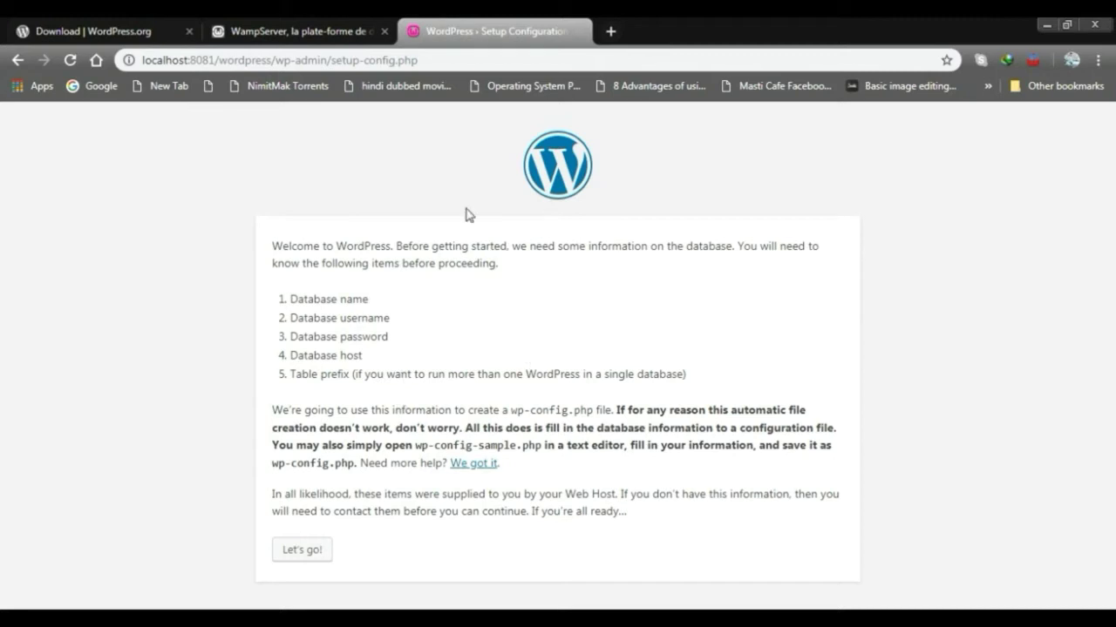
Submit the database connection details for the wordpress database with username root, an empty password and table prefix wp_CB.
{"action": "left_click", "coordinate": [305, 553]}
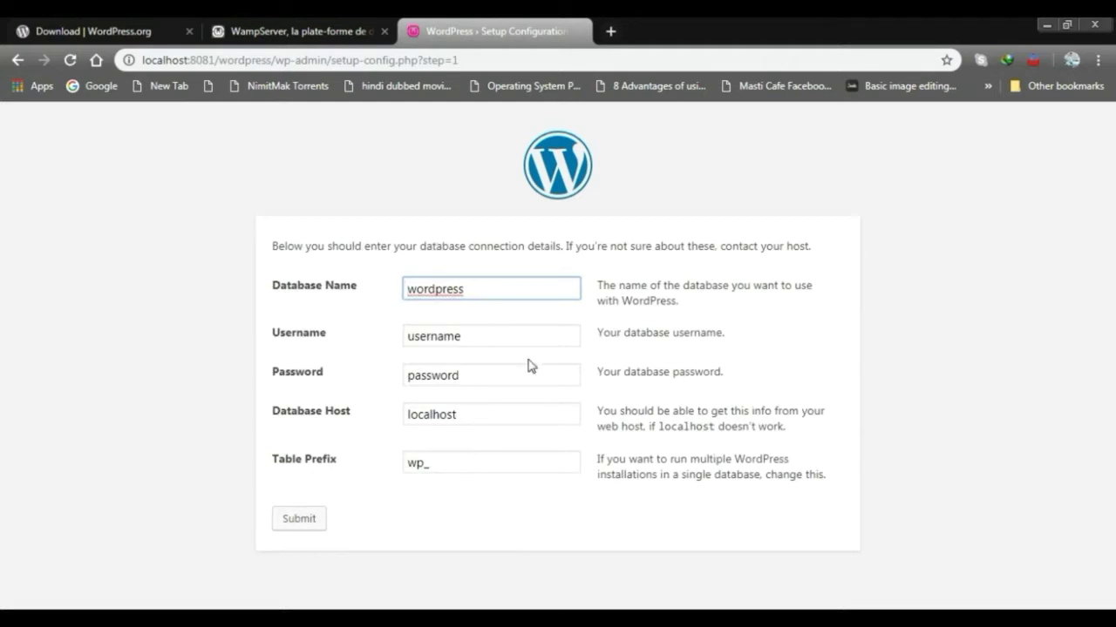
{"action": "type", "text": "CB"}
{"action": "left_click_drag", "start_coordinate": [468, 332], "coordinate": [396, 346]}
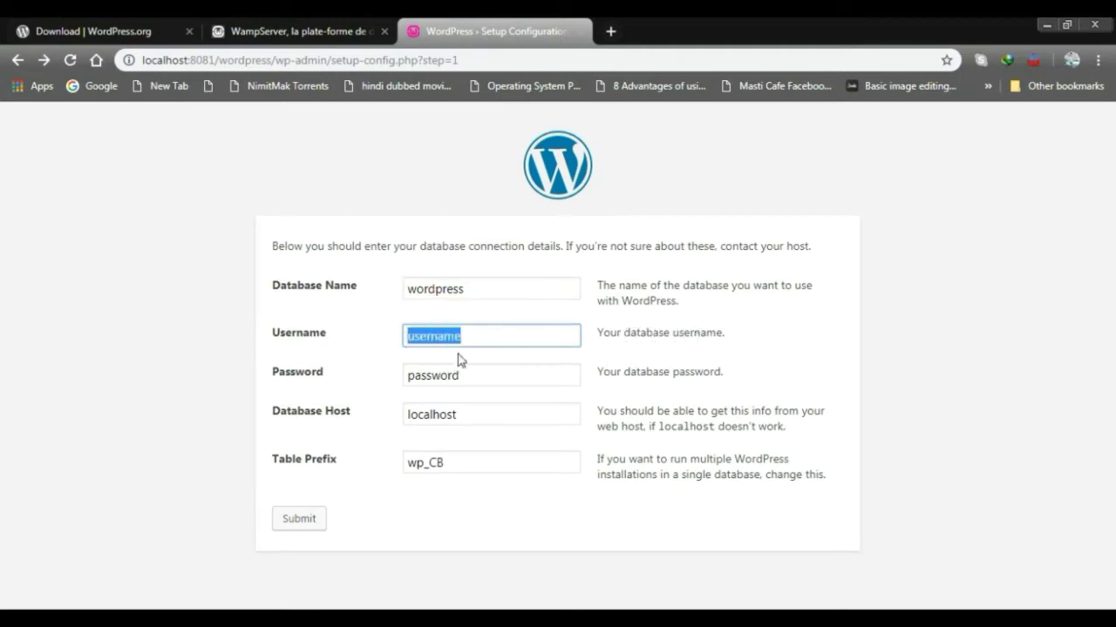
{"action": "type", "text": "A"}
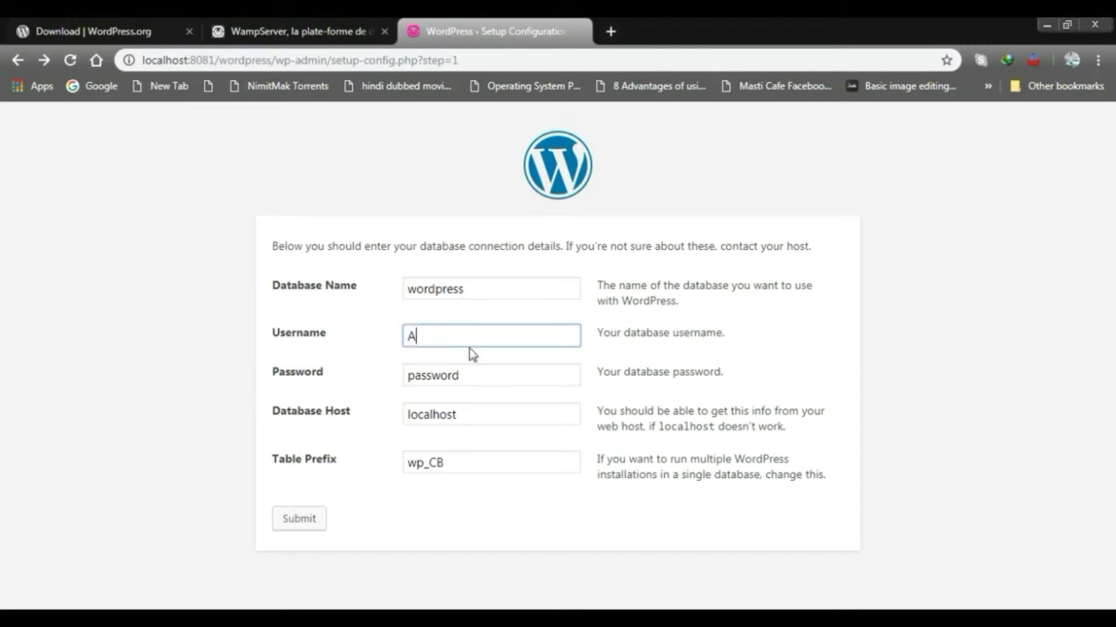
{"action": "type", "text": "root"}
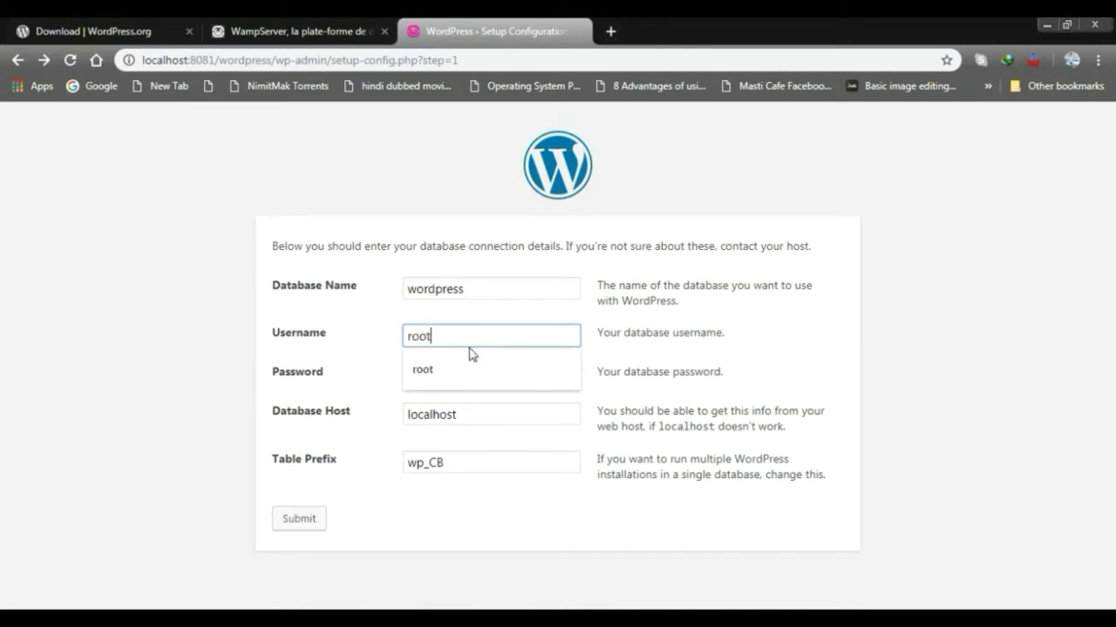
{"action": "key", "text": "Tab"}
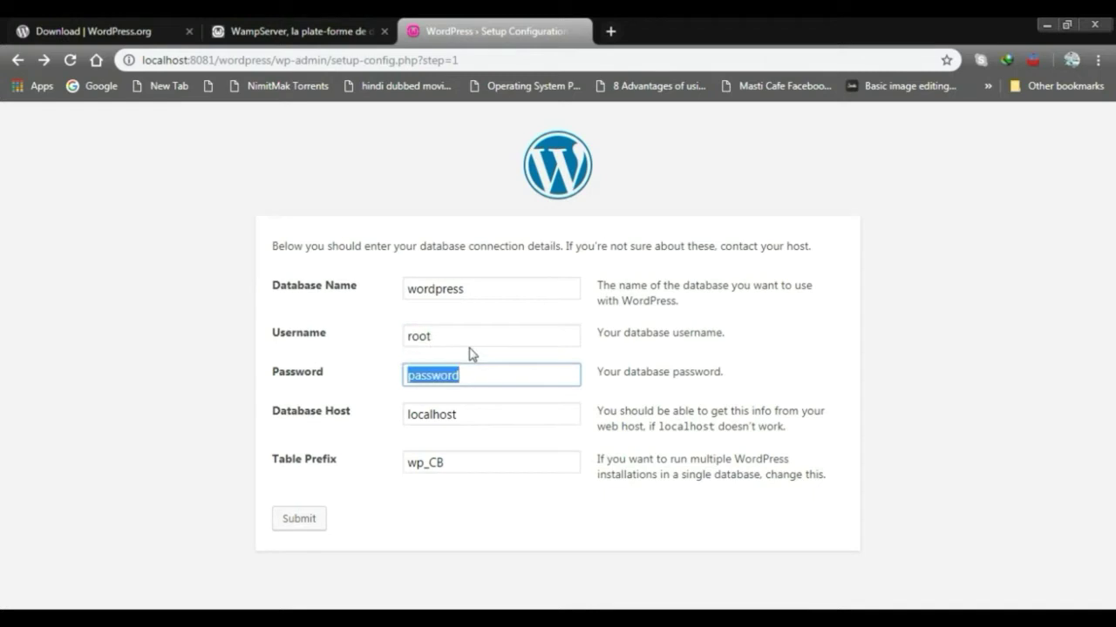
{"action": "key", "text": "BackSpace"}
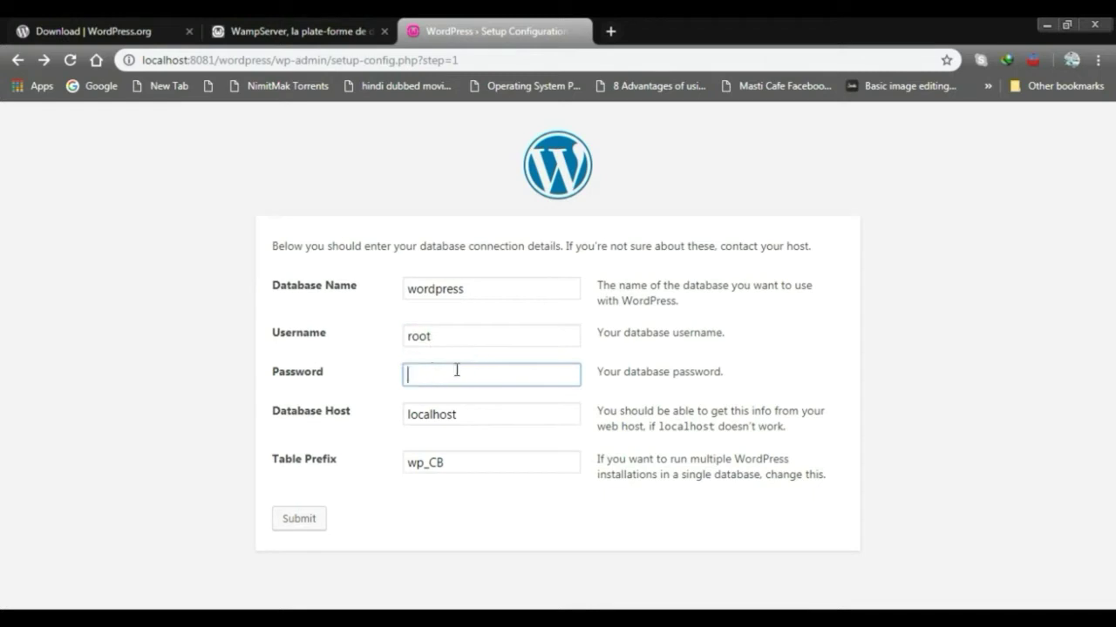
{"action": "left_click", "coordinate": [300, 519]}
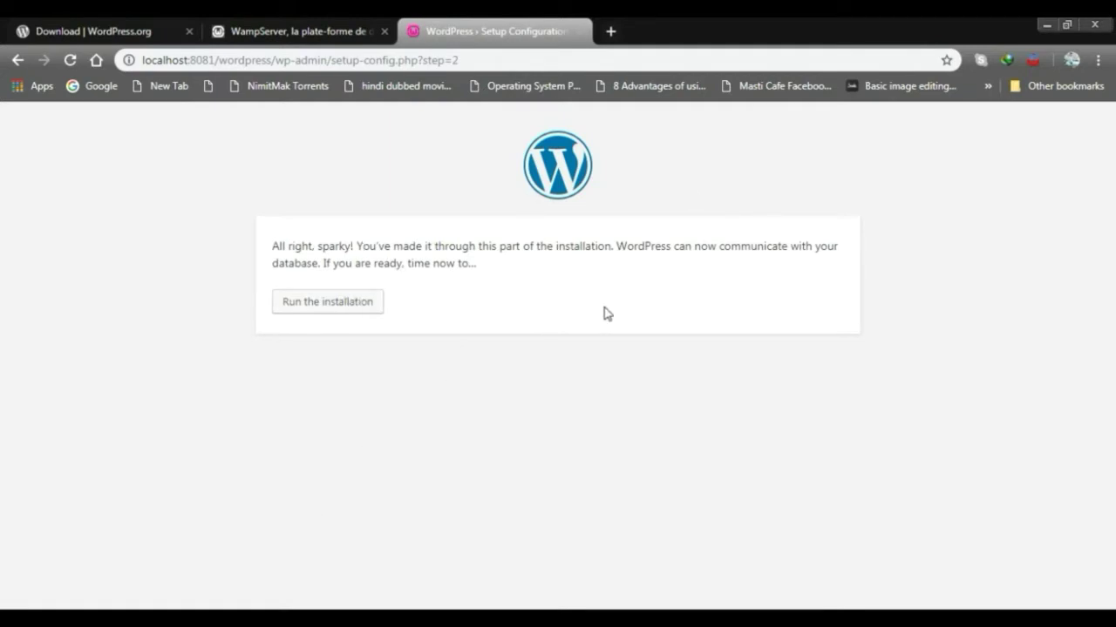
Run the WordPress installation and set the site title to coderbaba.com.
{"action": "left_click", "coordinate": [324, 302]}
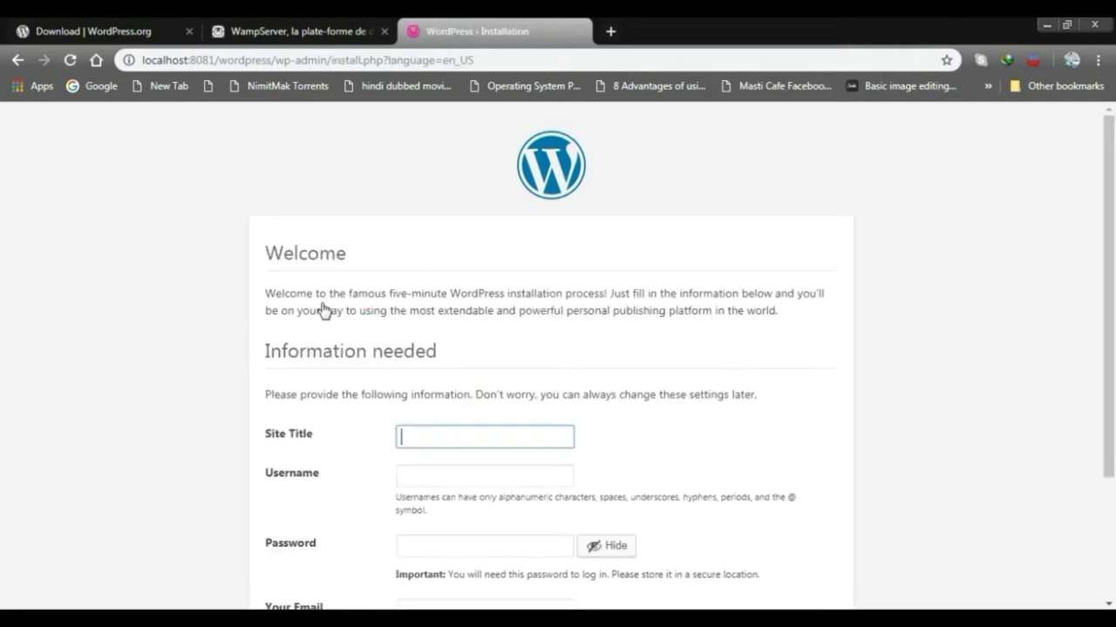
{"action": "scroll", "coordinate": [677, 346], "scroll_direction": "down", "scroll_amount": 2}
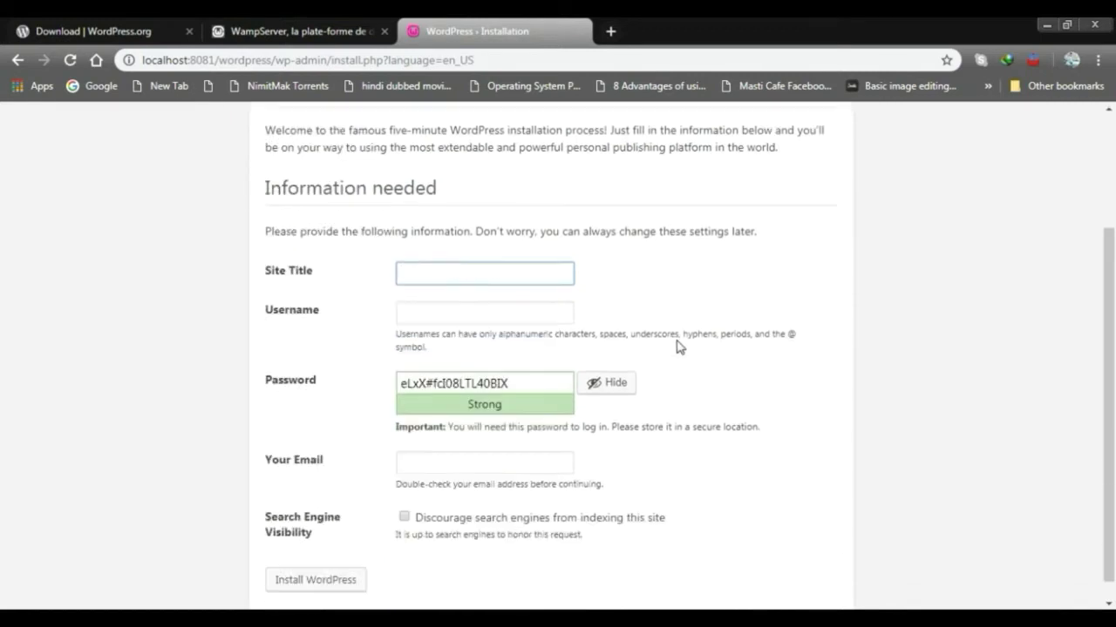
{"action": "double_click", "coordinate": [299, 280]}
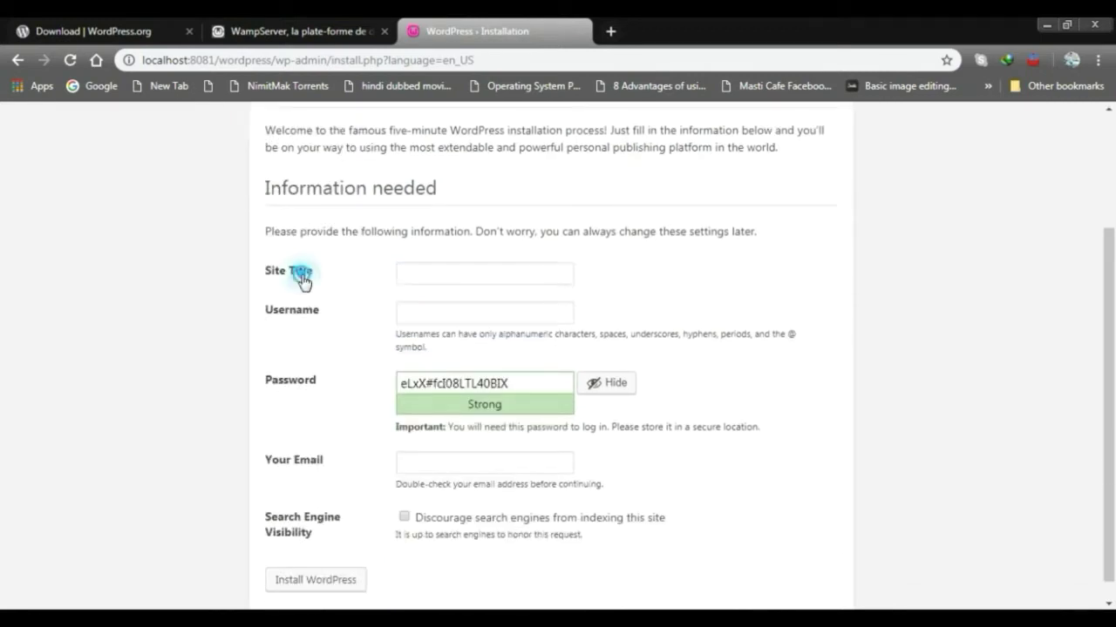
{"action": "left_click", "coordinate": [452, 273]}
{"action": "type", "text": "co"}
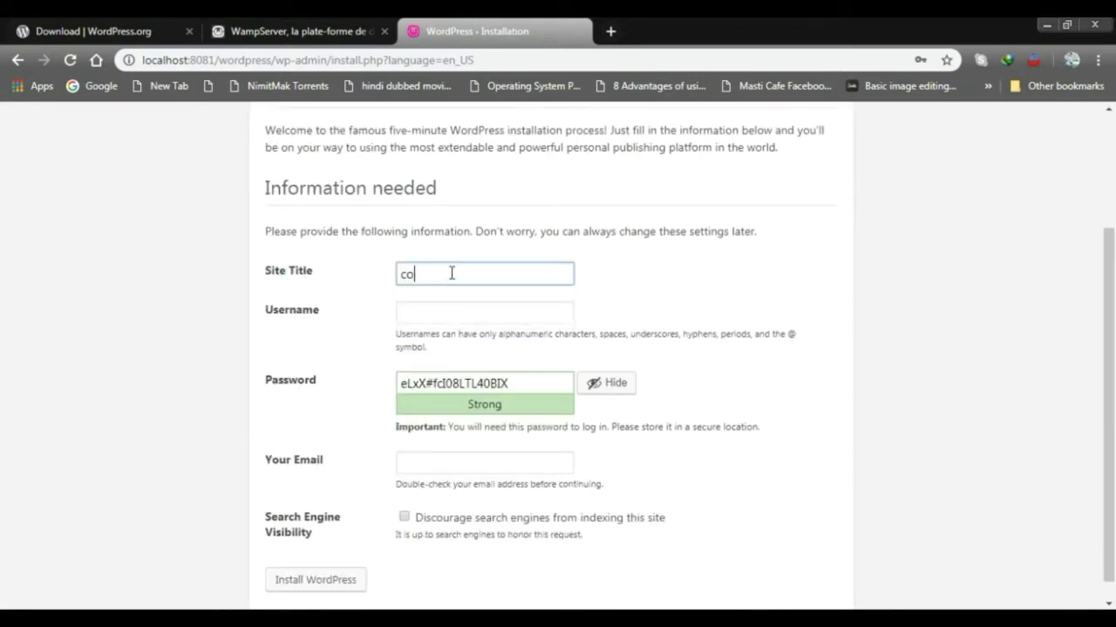
{"action": "type", "text": "derbaba.com"}
{"action": "scroll", "coordinate": [824, 242], "scroll_direction": "down", "scroll_amount": 1}
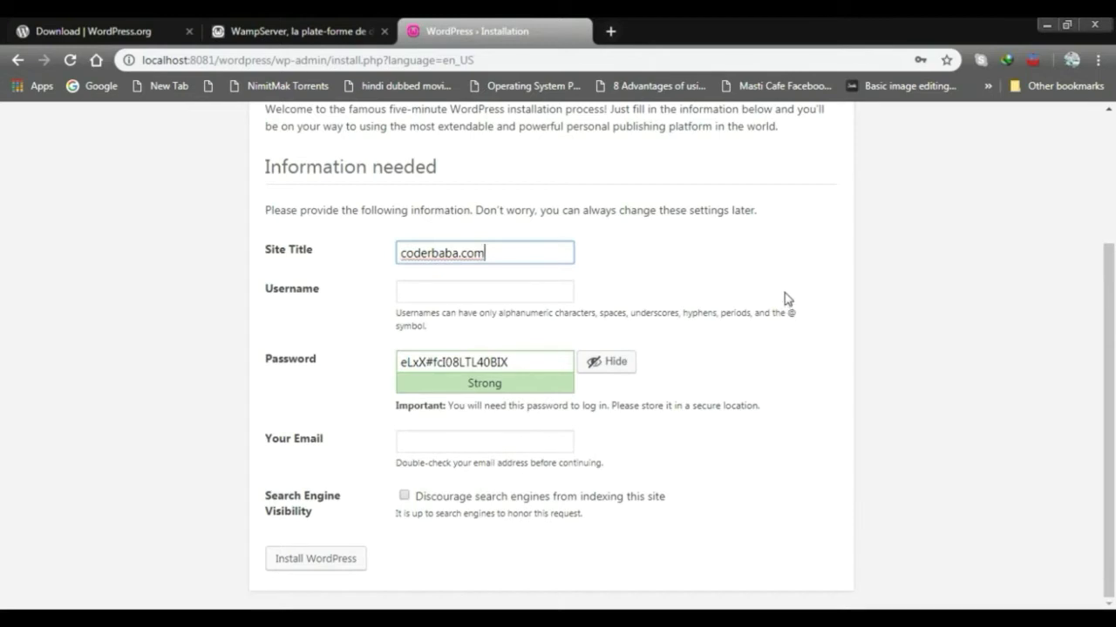
Fill in the contact e-mail from the saved suggestions, toggle discouraging search engine indexing, and try to install WordPress.
{"action": "left_click", "coordinate": [434, 445]}
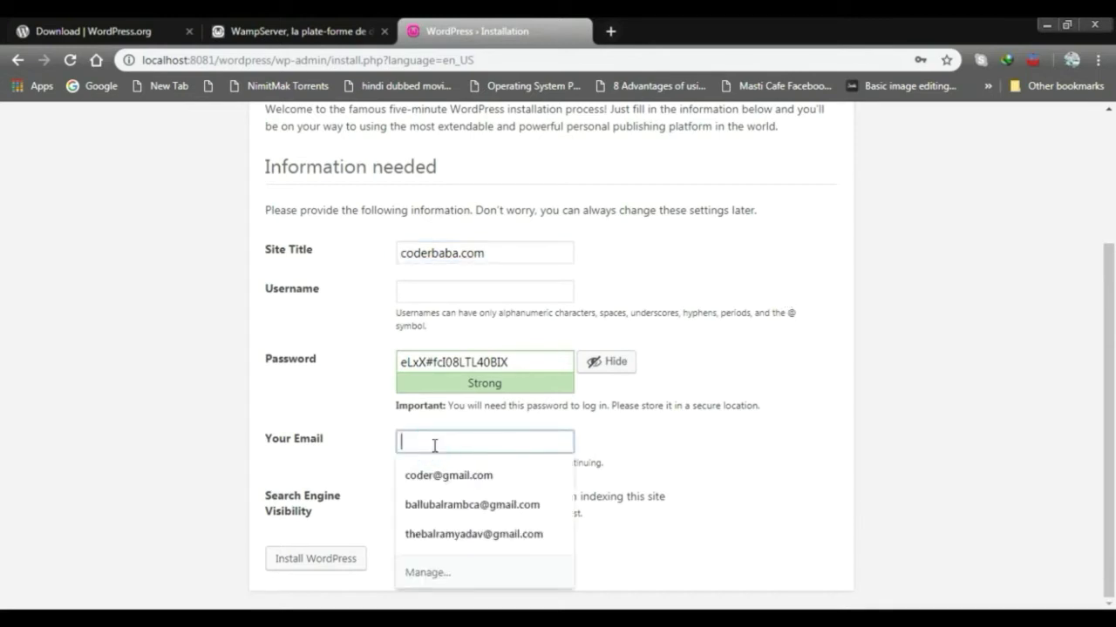
{"action": "left_click", "coordinate": [420, 475]}
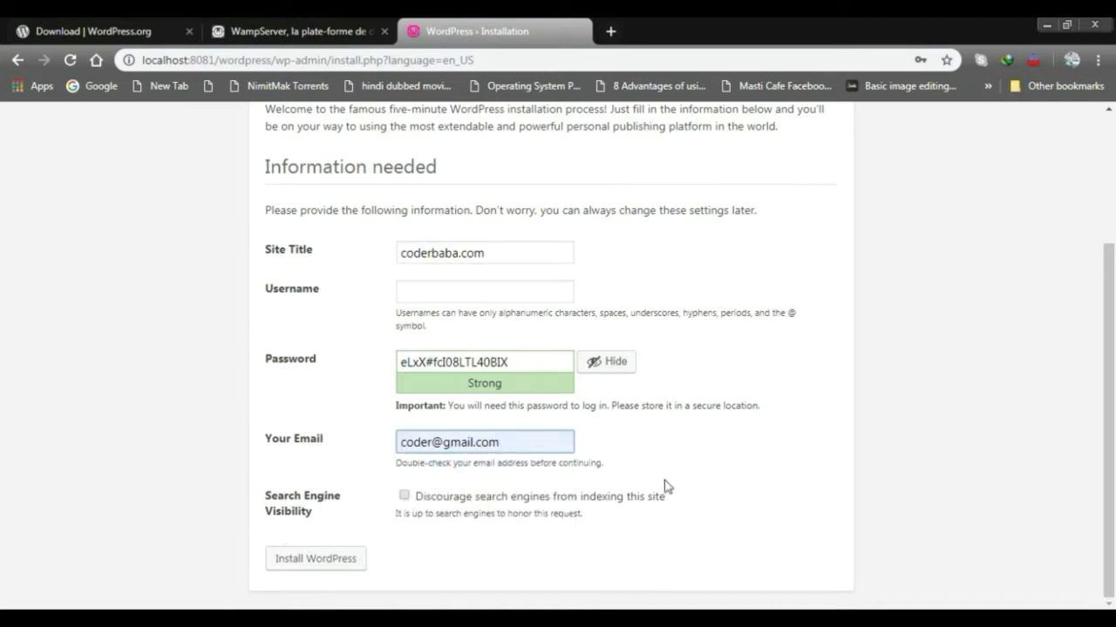
{"action": "scroll", "coordinate": [948, 440], "scroll_direction": "up", "scroll_amount": 2}
{"action": "scroll", "coordinate": [950, 440], "scroll_direction": "down", "scroll_amount": 2}
{"action": "left_click", "coordinate": [404, 495]}
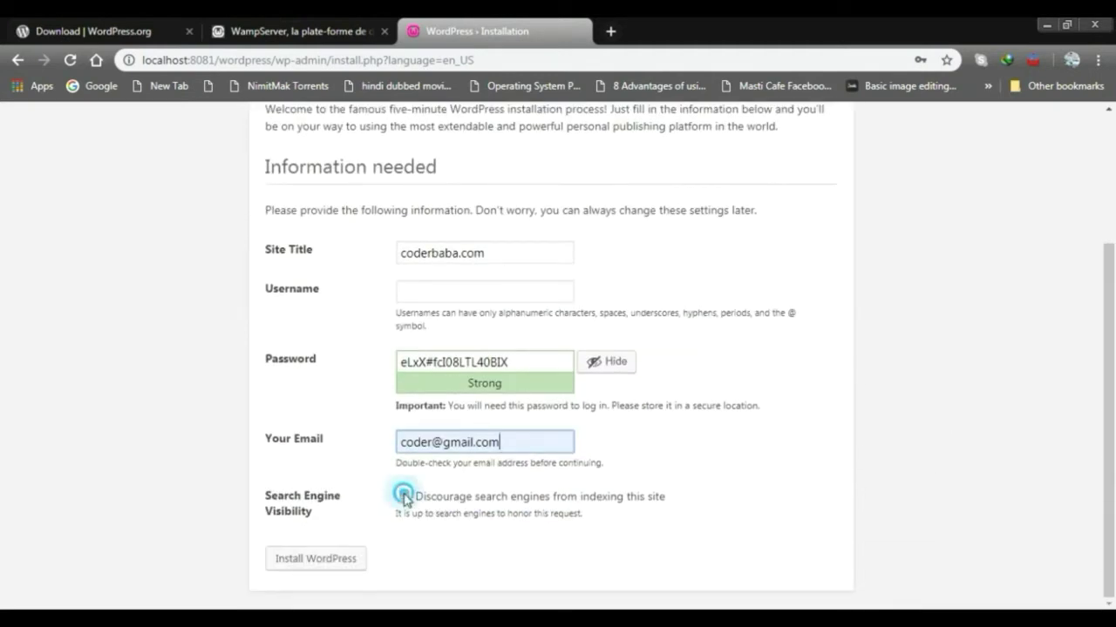
{"action": "left_click", "coordinate": [331, 558]}
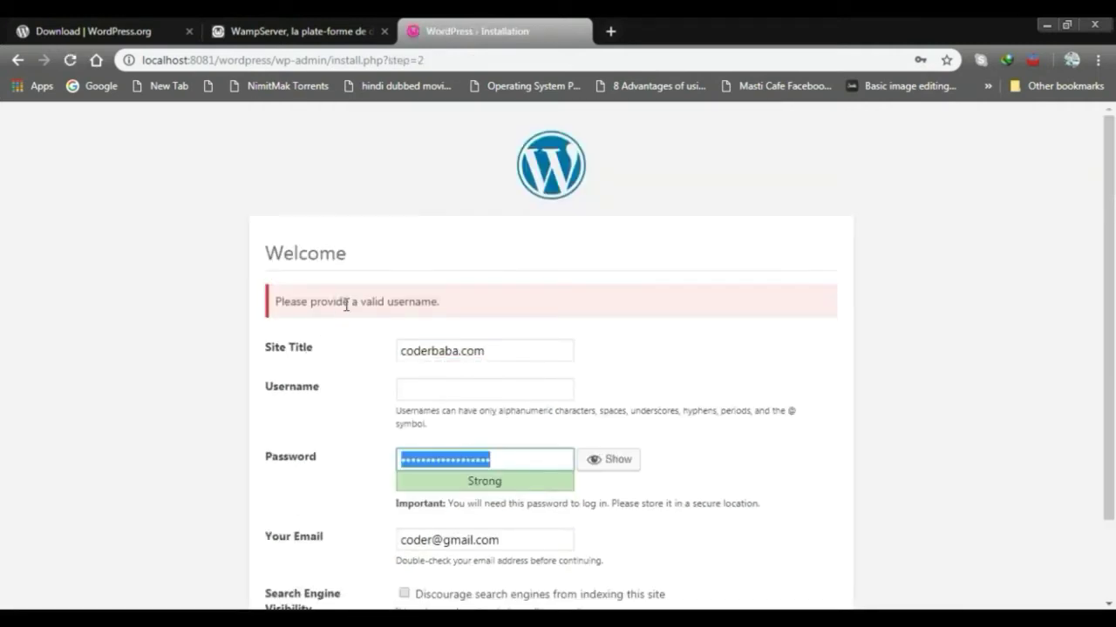
Set the username to root, clear the suggested password and install WordPress.
{"action": "scroll", "coordinate": [610, 328], "scroll_direction": "down", "scroll_amount": 1}
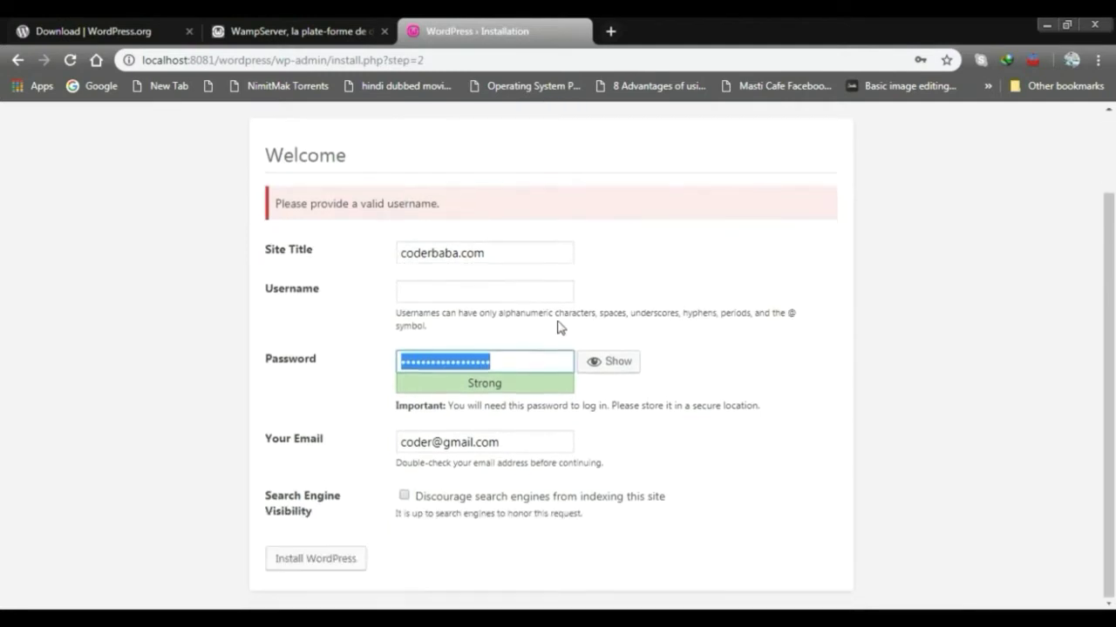
{"action": "left_click", "coordinate": [527, 296]}
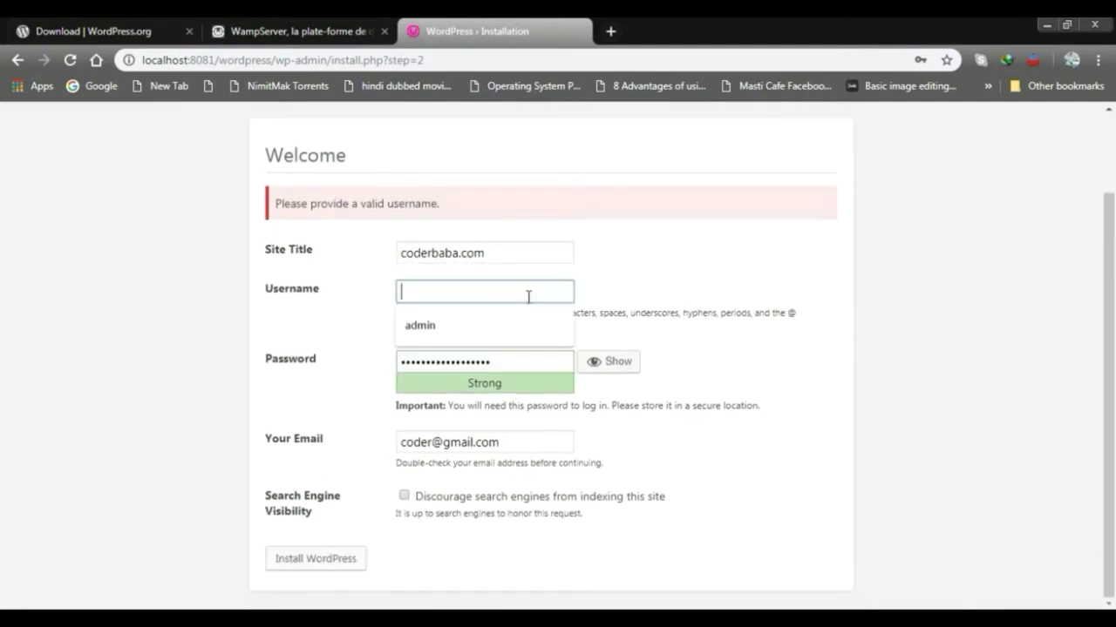
{"action": "type", "text": "root"}
{"action": "left_click", "coordinate": [869, 306]}
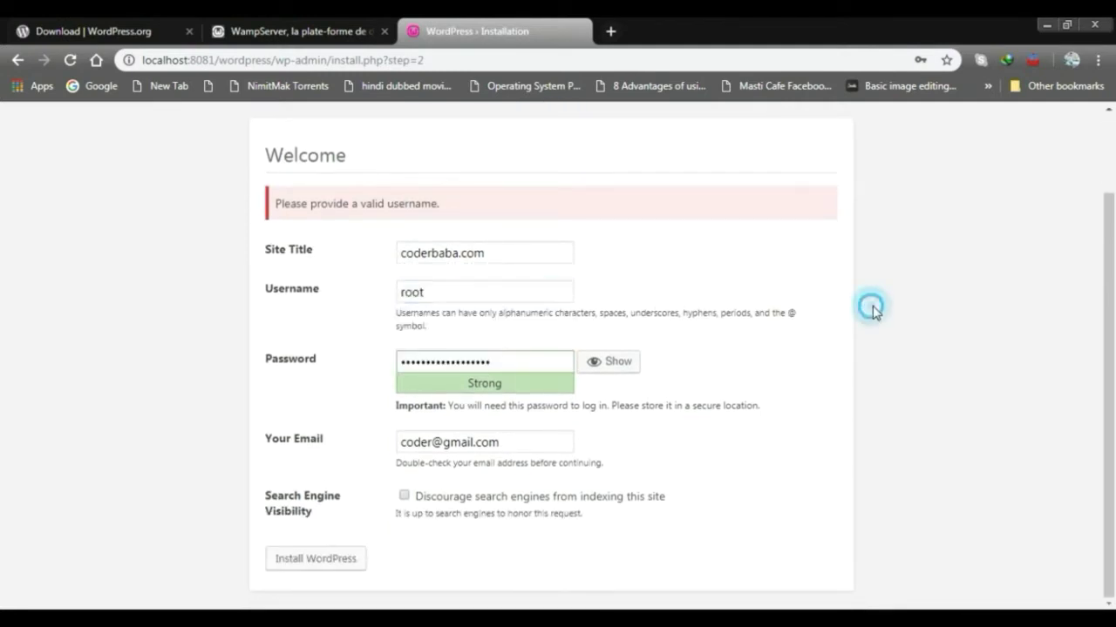
{"action": "left_click", "coordinate": [614, 362]}
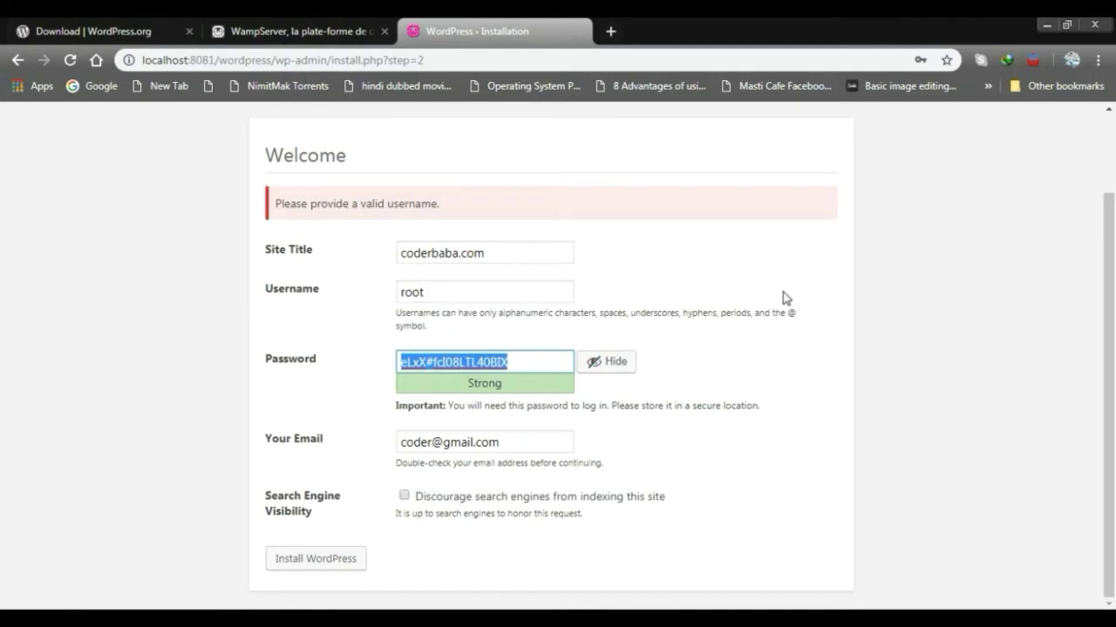
{"action": "key", "text": "BackSpace"}
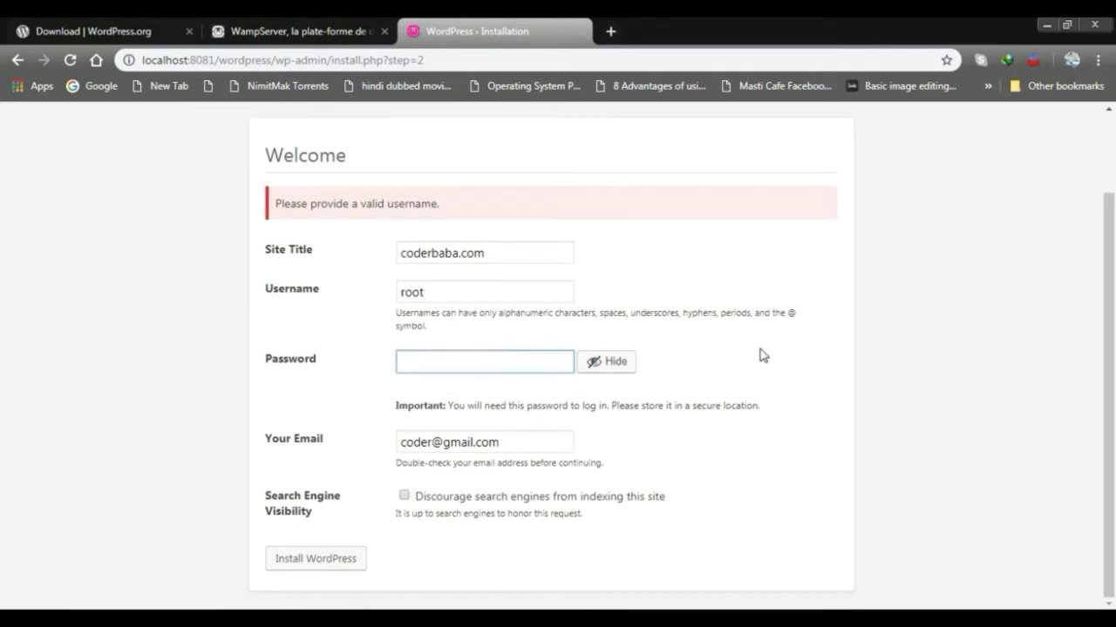
{"action": "left_click", "coordinate": [304, 563]}
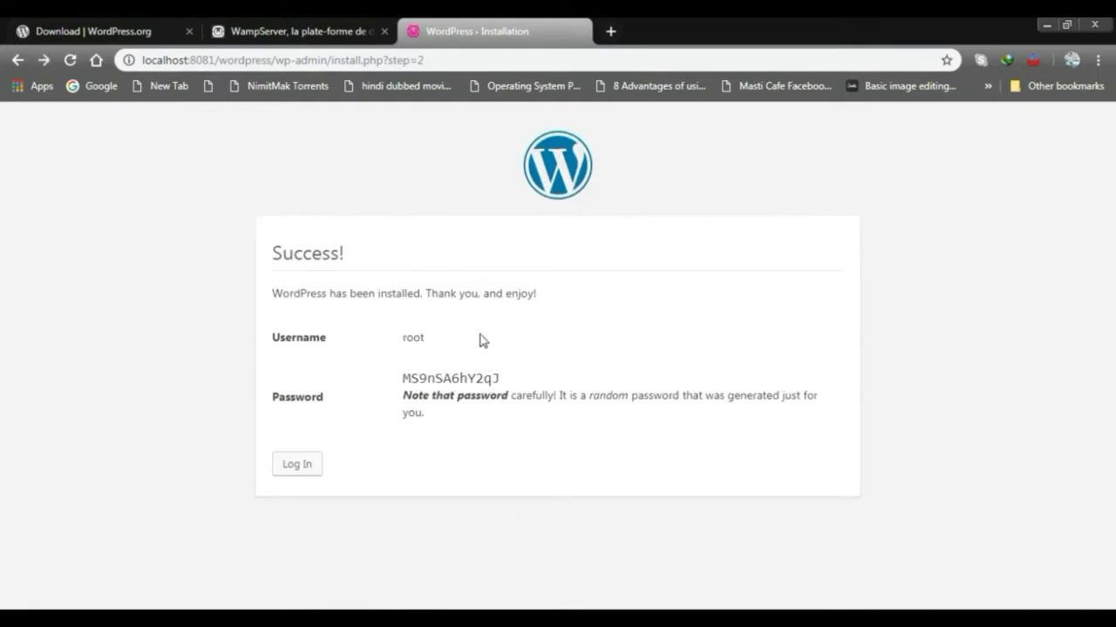
Copy the generated account password and go to the WordPress login page.
{"action": "left_click_drag", "start_coordinate": [403, 381], "coordinate": [503, 381]}
{"action": "right_click", "coordinate": [471, 377]}
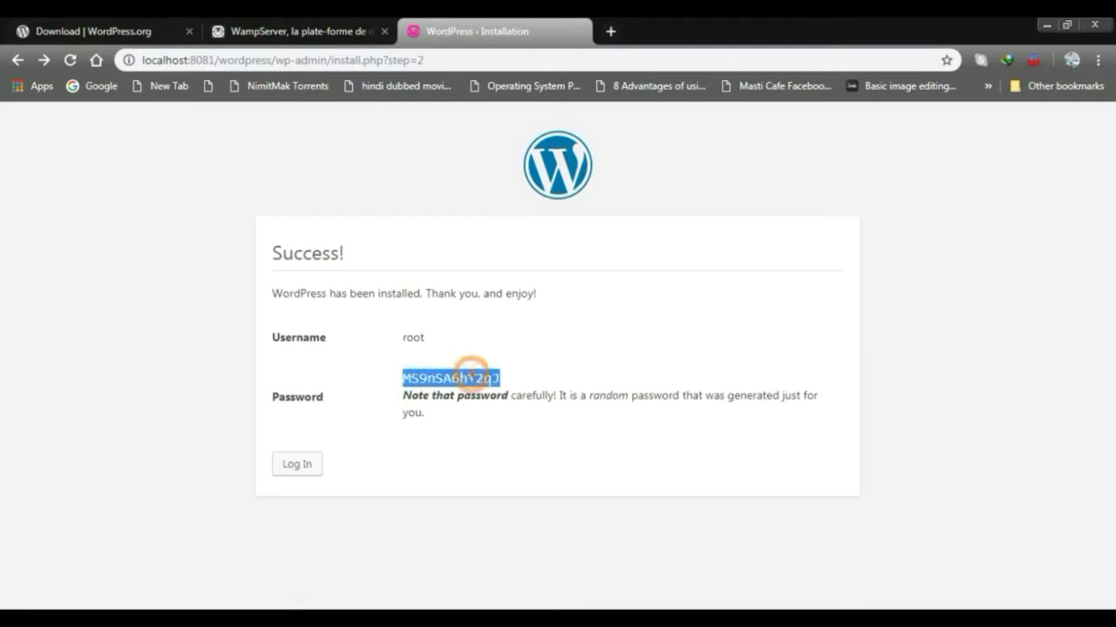
{"action": "left_click", "coordinate": [496, 388]}
{"action": "left_click", "coordinate": [303, 464]}
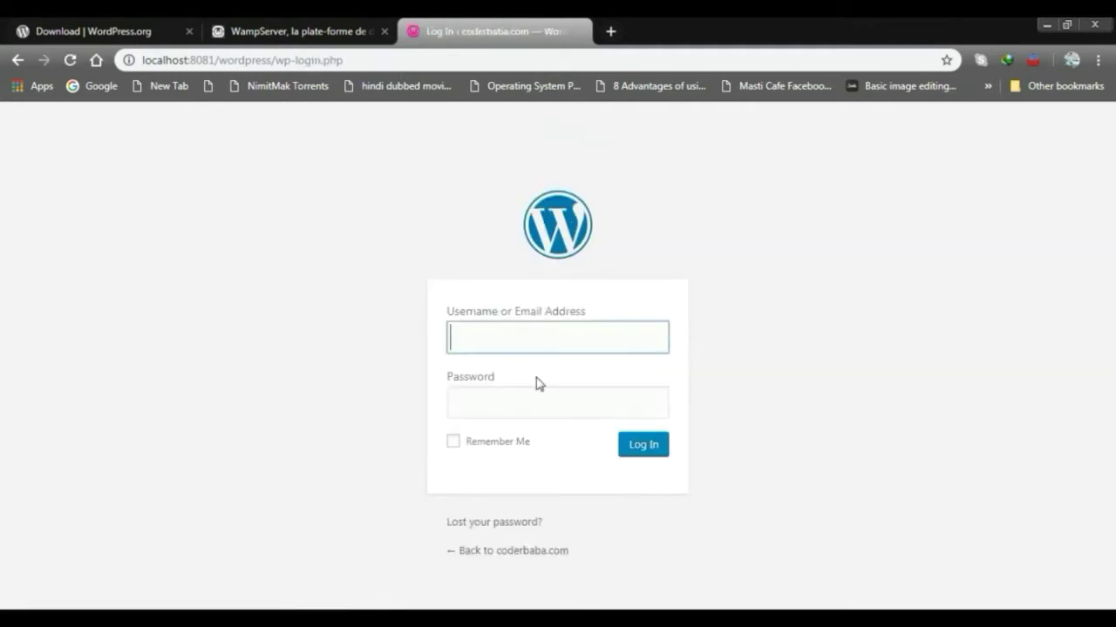
Log in to WordPress as root with the copied account password and the Remember Me option.
{"action": "type", "text": "root"}
{"action": "key", "text": "Tab"}
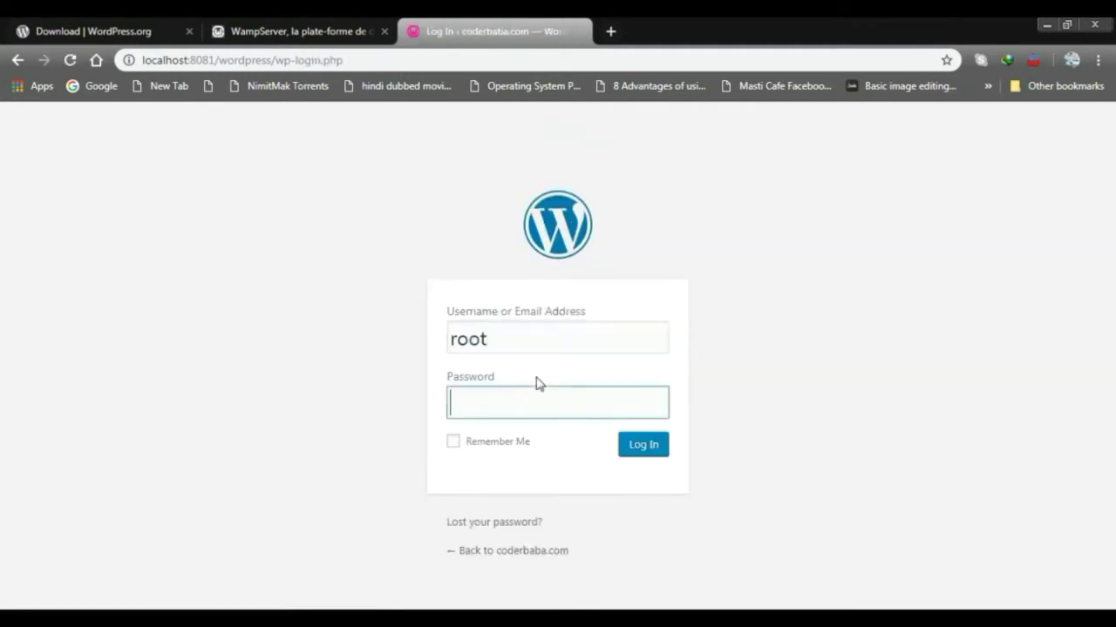
{"action": "key", "text": "ctrl+v"}
{"action": "left_click", "coordinate": [452, 442]}
{"action": "left_click", "coordinate": [638, 447]}
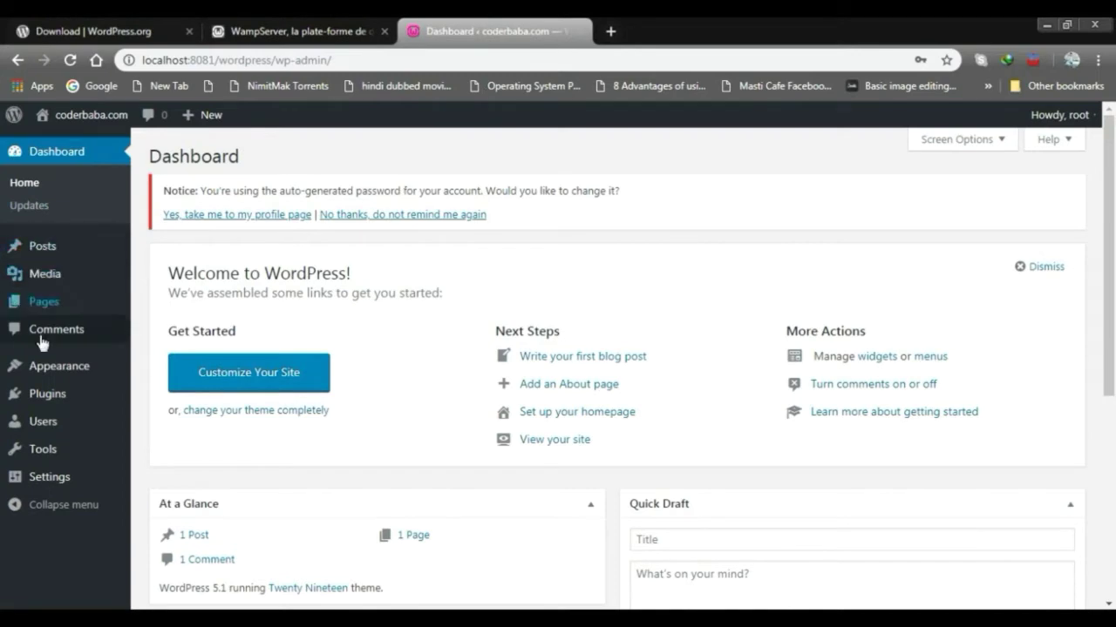
Look over the dashboard and open the coderbaba.com site in a new browser tab.
{"action": "scroll", "coordinate": [782, 281], "scroll_direction": "down", "scroll_amount": 5}
{"action": "scroll", "coordinate": [806, 286], "scroll_direction": "up", "scroll_amount": 5}
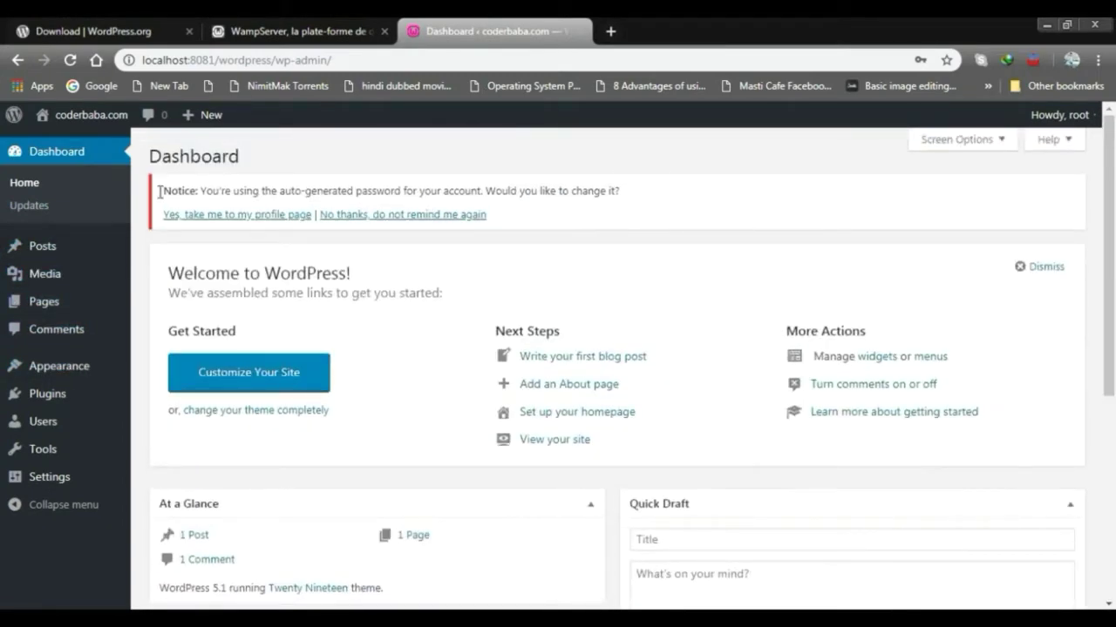
{"action": "scroll", "coordinate": [884, 174], "scroll_direction": "down", "scroll_amount": 5}
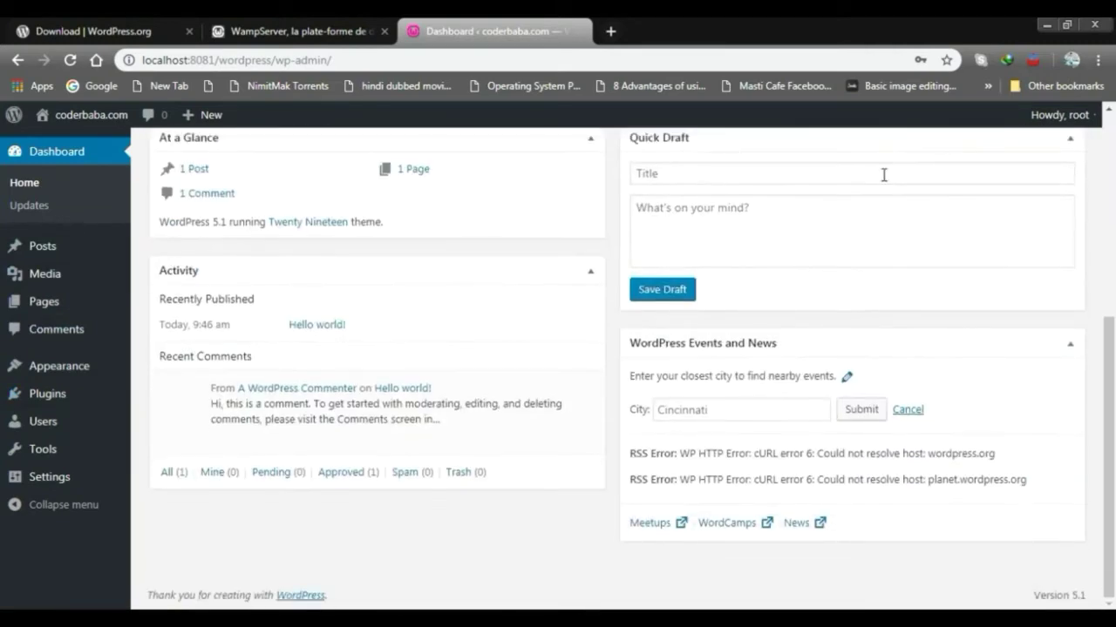
{"action": "scroll", "coordinate": [884, 174], "scroll_direction": "up", "scroll_amount": 5}
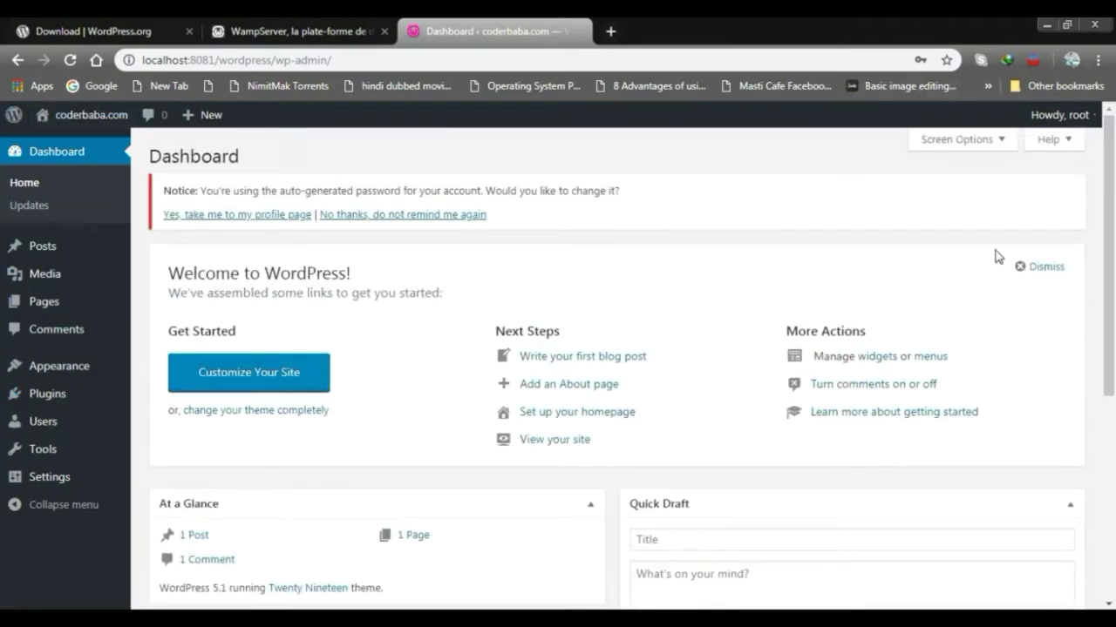
{"action": "mouse_move", "coordinate": [82, 119]}
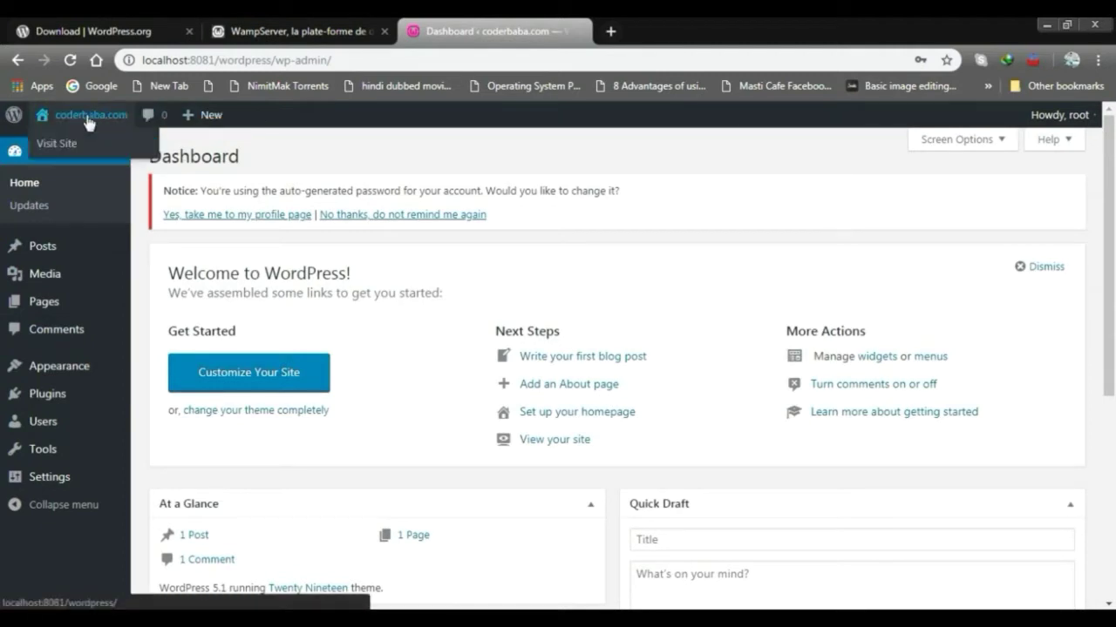
{"action": "right_click", "coordinate": [87, 120]}
{"action": "left_click", "coordinate": [109, 129]}
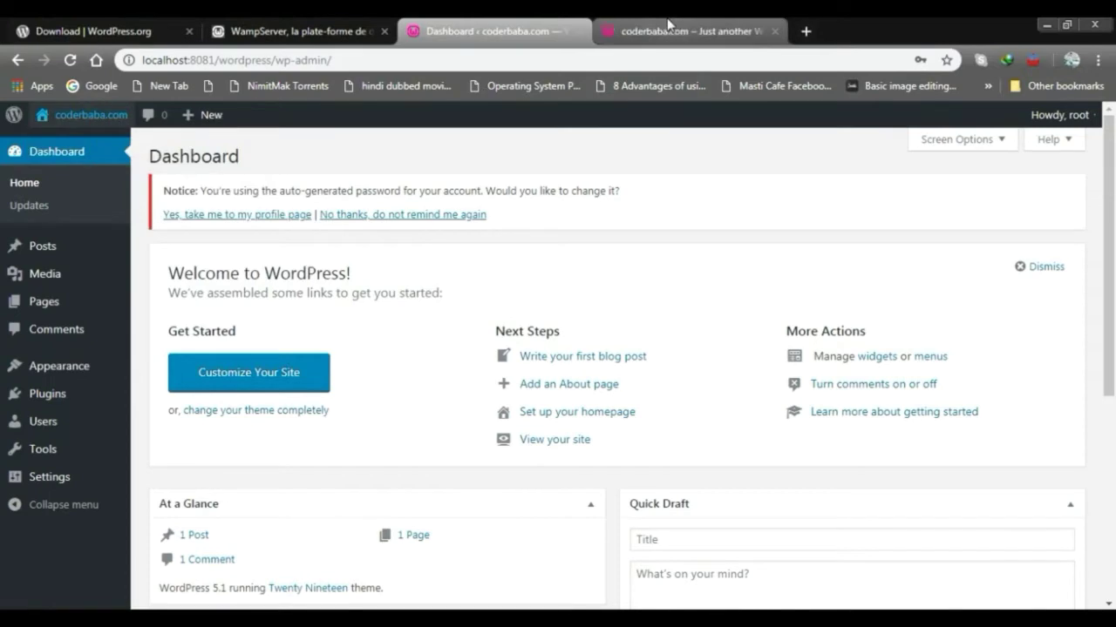
{"action": "left_click", "coordinate": [667, 27]}
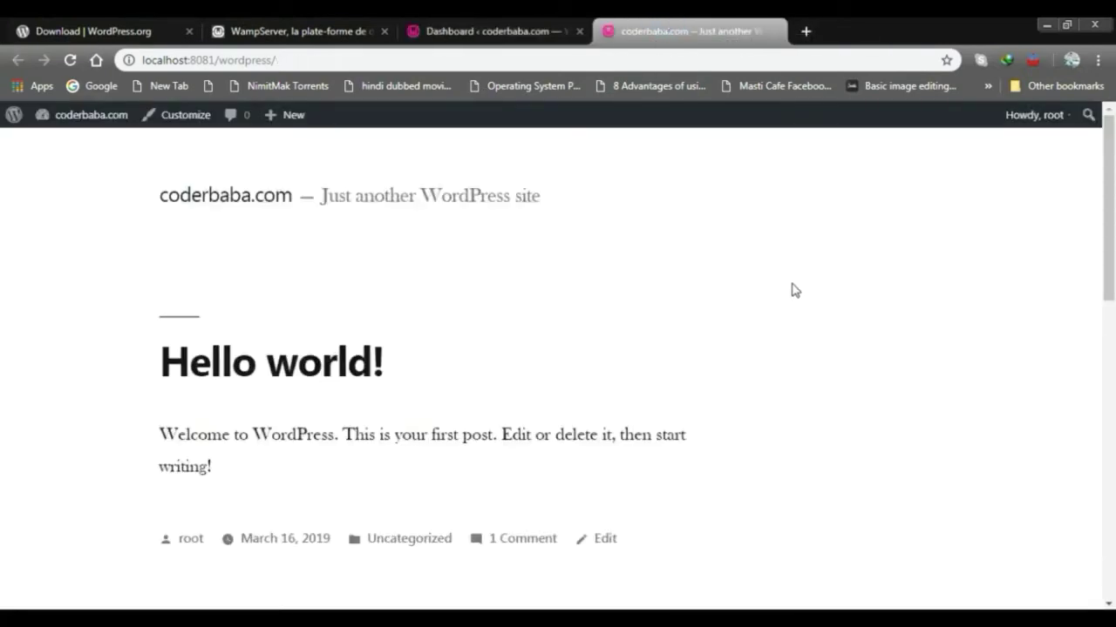
Look through the coderbaba.com home page from the site title down to the footer.
{"action": "scroll", "coordinate": [794, 290], "scroll_direction": "down", "scroll_amount": 10}
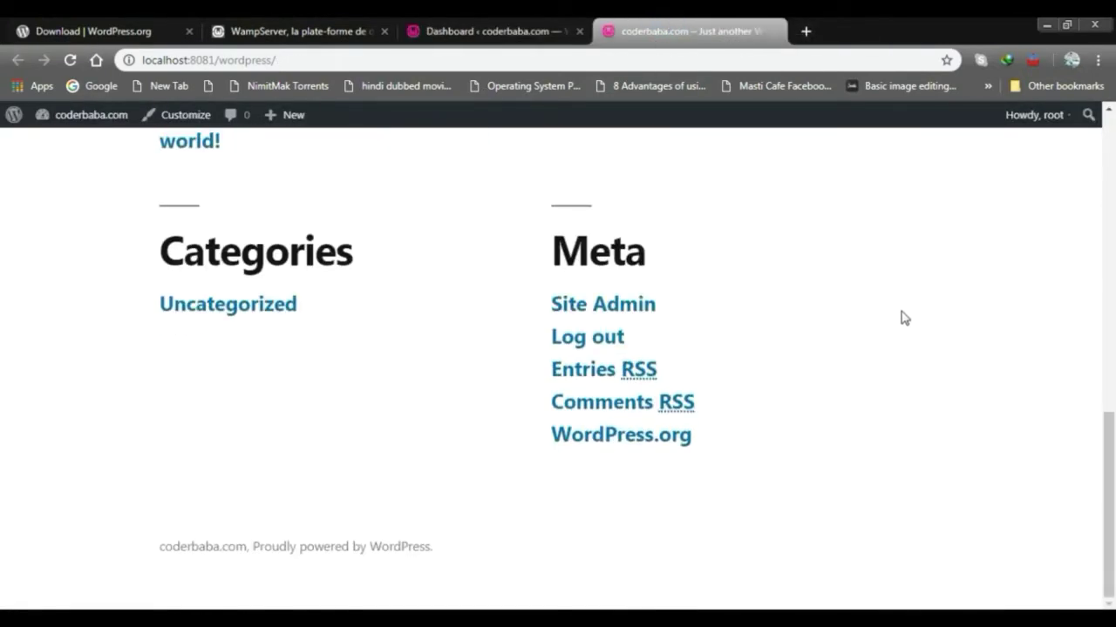
{"action": "scroll", "coordinate": [903, 317], "scroll_direction": "up", "scroll_amount": 10}
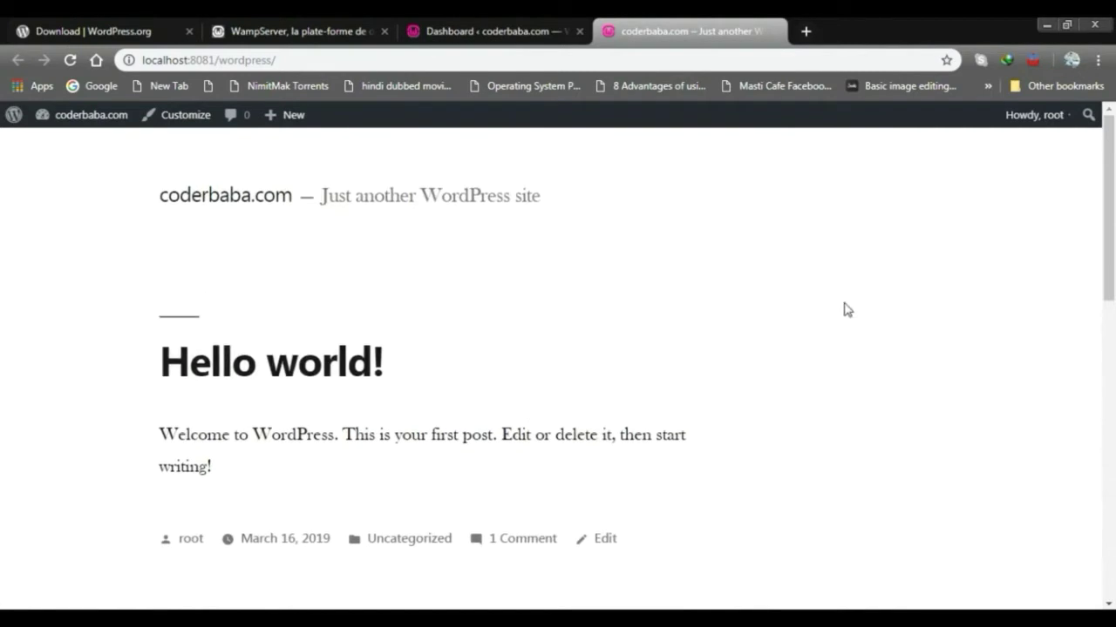
{"action": "left_click", "coordinate": [476, 26]}
{"action": "left_click", "coordinate": [619, 26]}
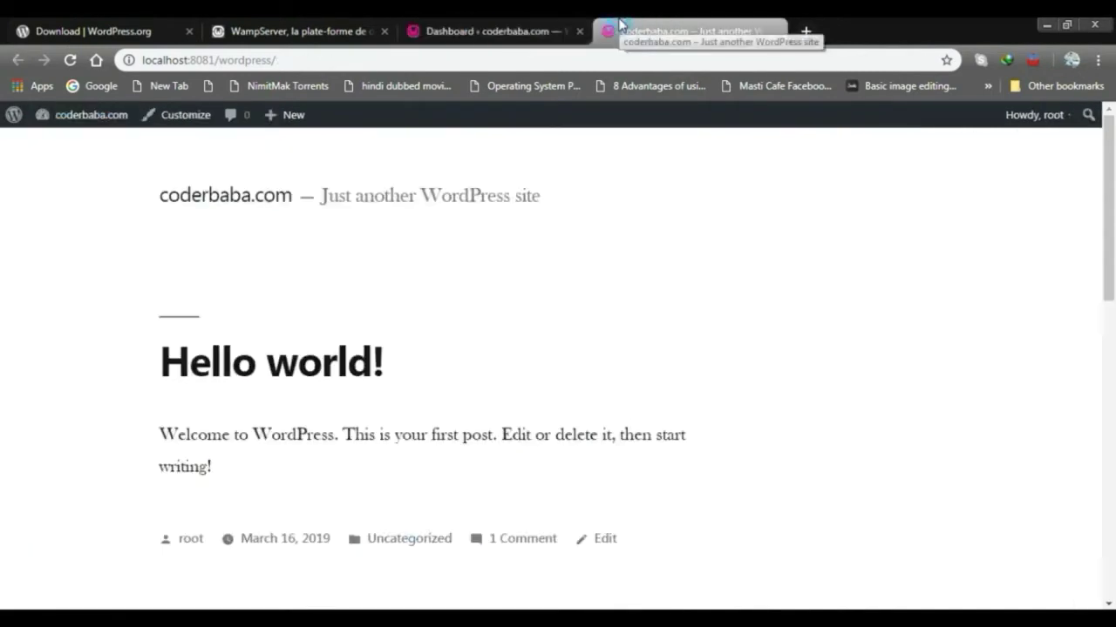
{"action": "scroll", "coordinate": [671, 340], "scroll_direction": "down", "scroll_amount": 4}
{"action": "scroll", "coordinate": [674, 338], "scroll_direction": "up", "scroll_amount": 4}
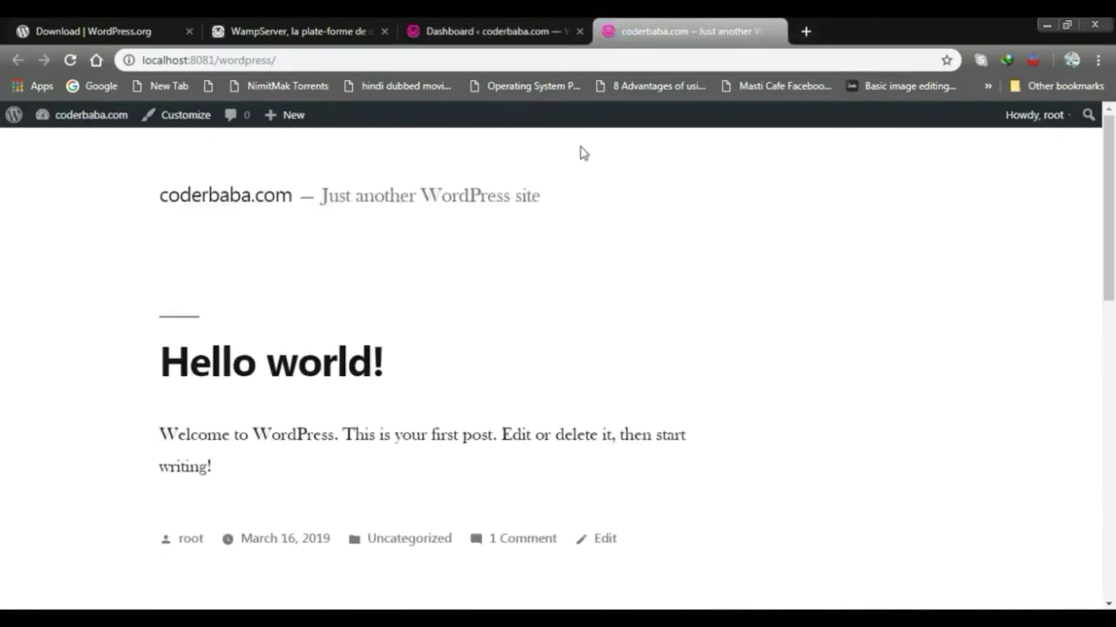
Return to the WordPress dashboard and close the WordPress download and WampServer tabs.
{"action": "left_click", "coordinate": [495, 26]}
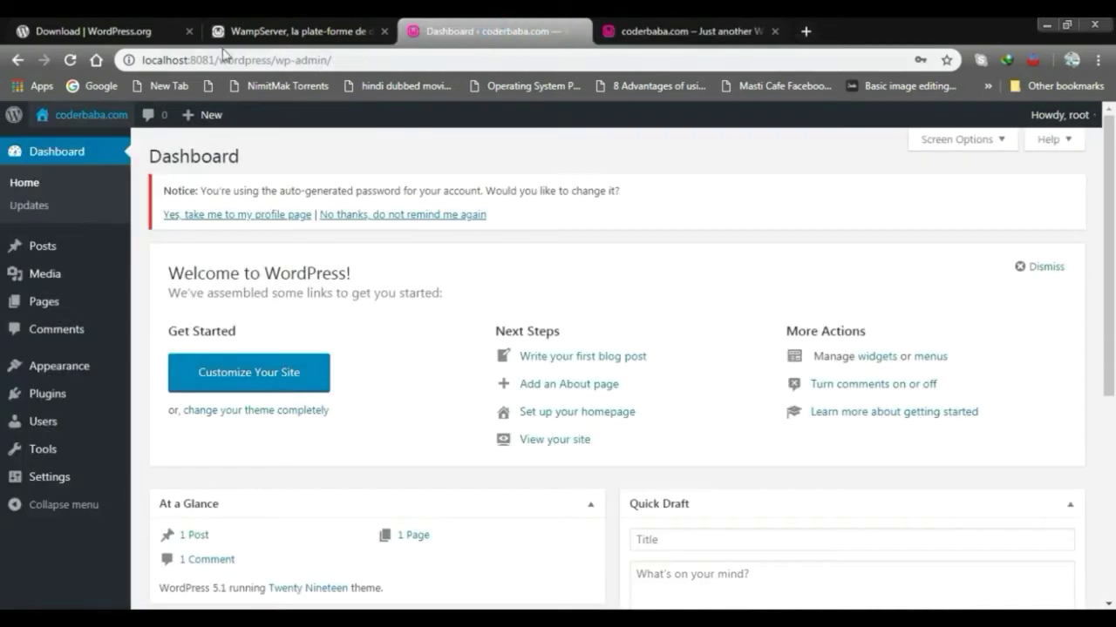
{"action": "left_click", "coordinate": [189, 31]}
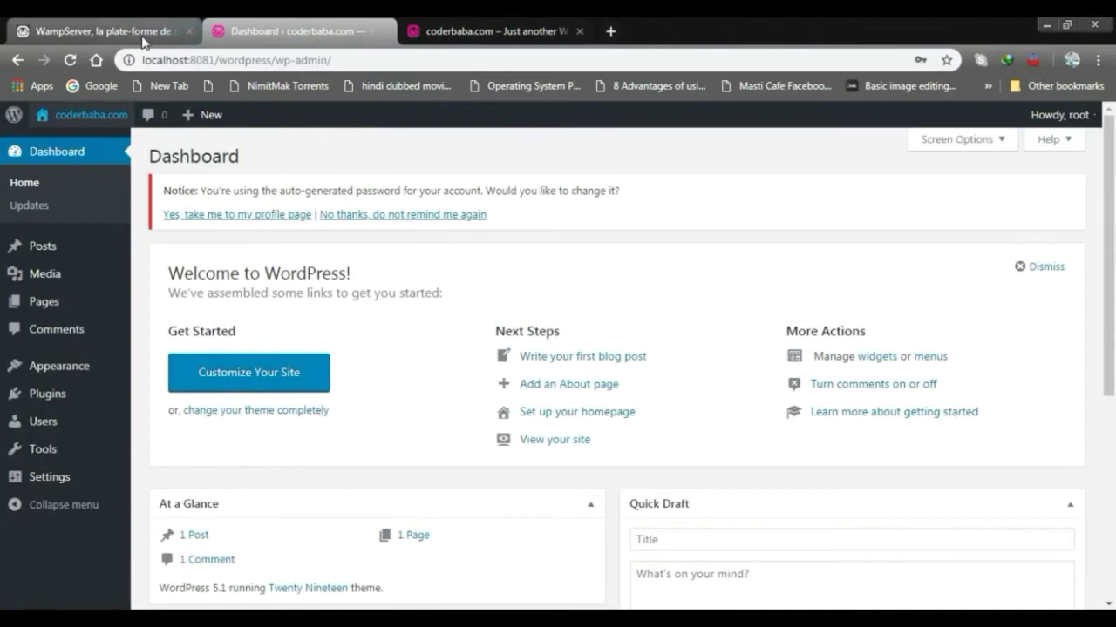
{"action": "left_click", "coordinate": [188, 32]}
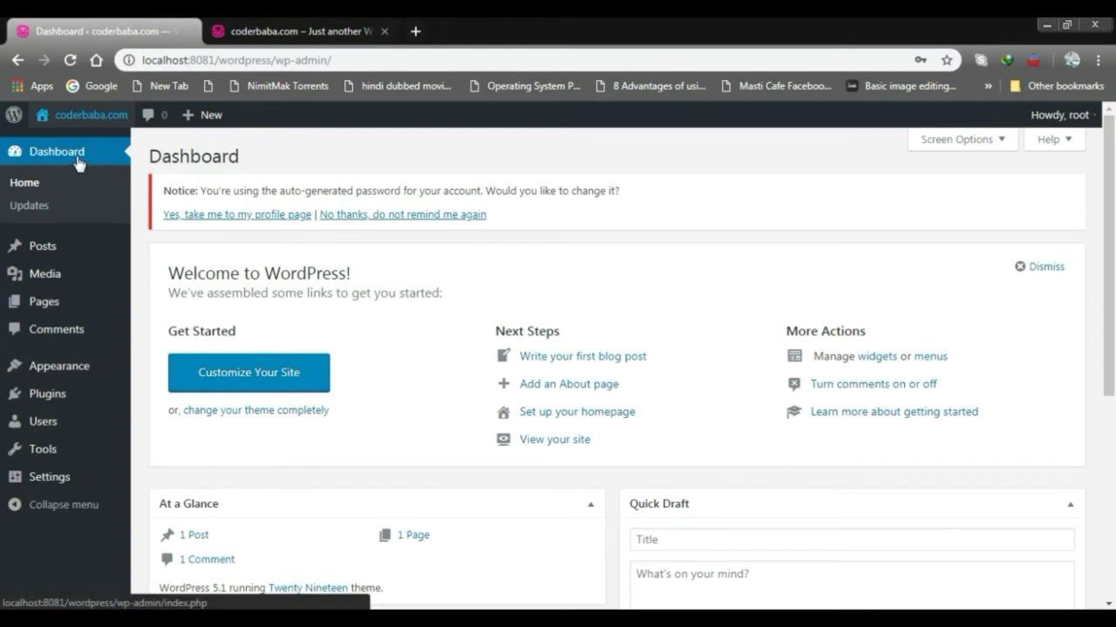
Go to the installed themes and activate the Twenty Seventeen theme.
{"action": "mouse_move", "coordinate": [20, 368]}
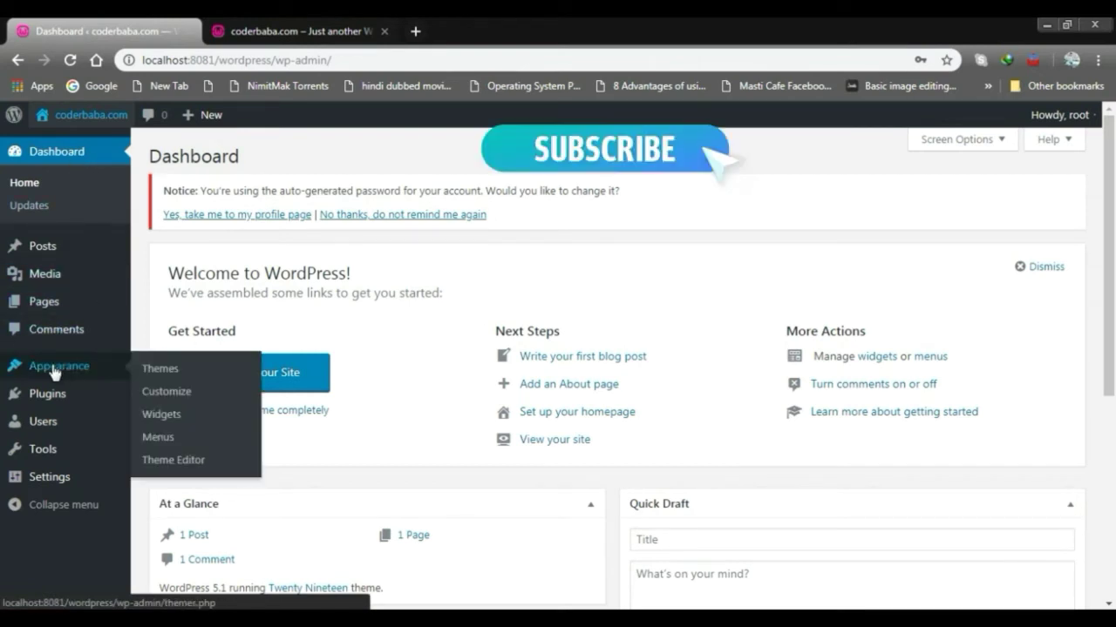
{"action": "left_click", "coordinate": [158, 371]}
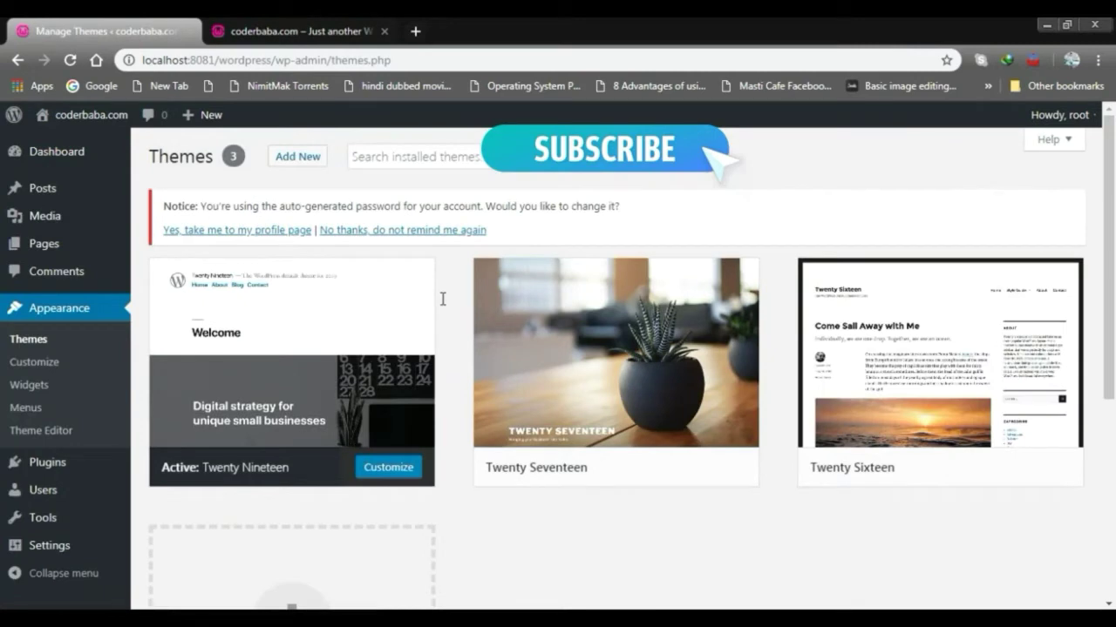
{"action": "scroll", "coordinate": [659, 358], "scroll_direction": "down", "scroll_amount": 3}
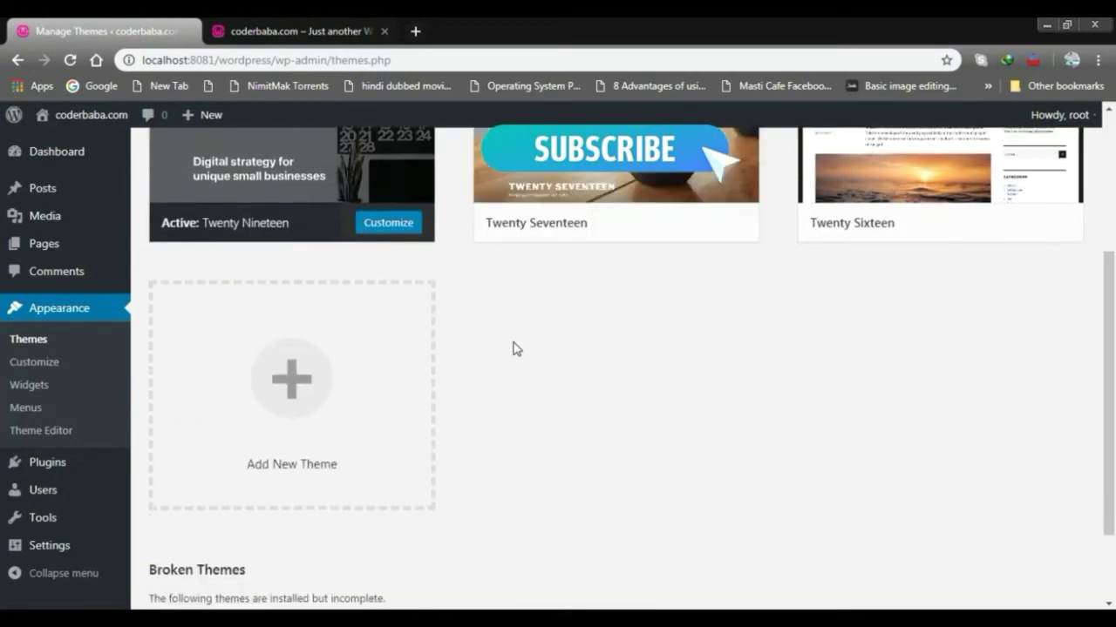
{"action": "scroll", "coordinate": [615, 356], "scroll_direction": "up", "scroll_amount": 3}
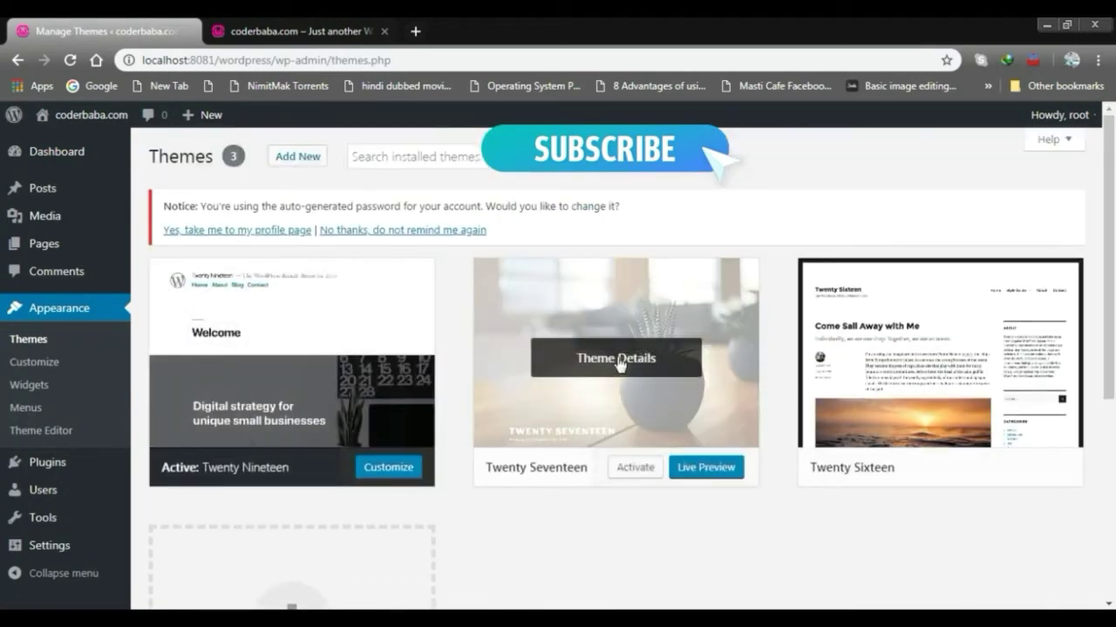
{"action": "left_click", "coordinate": [633, 468]}
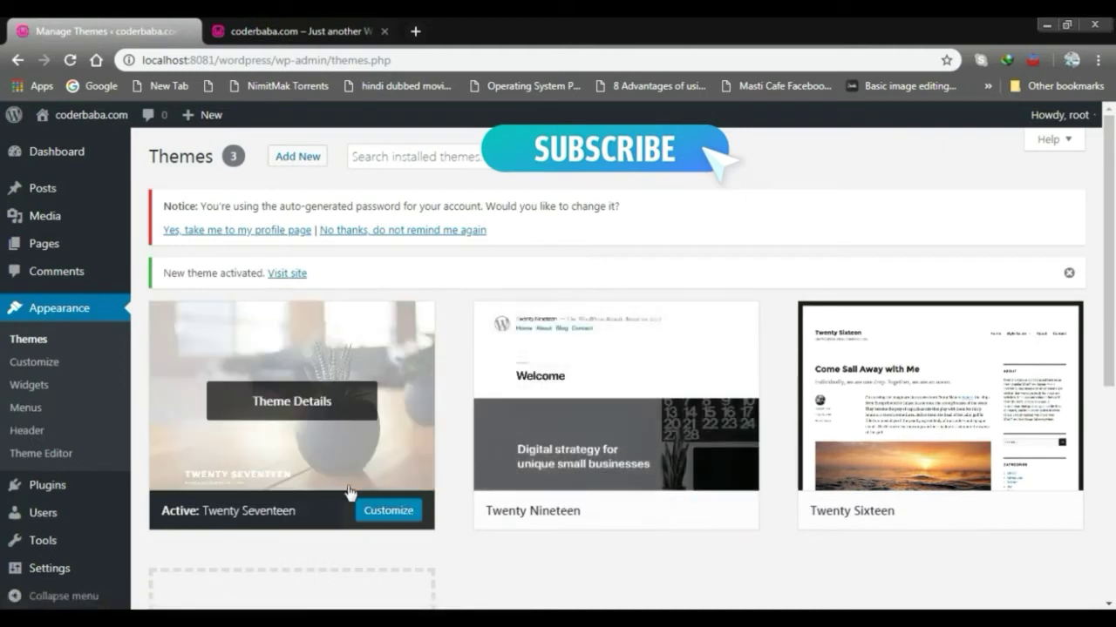
Reload the site's home page and examine the new theme's header image, posts, sidebar widgets and footer.
{"action": "left_click", "coordinate": [322, 25]}
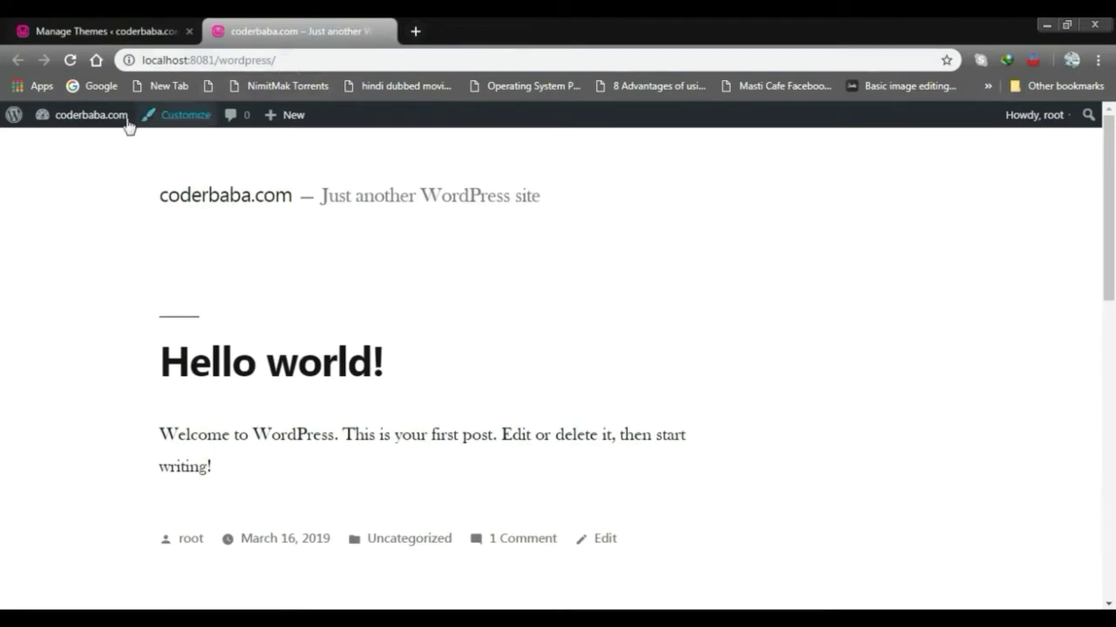
{"action": "left_click", "coordinate": [70, 59]}
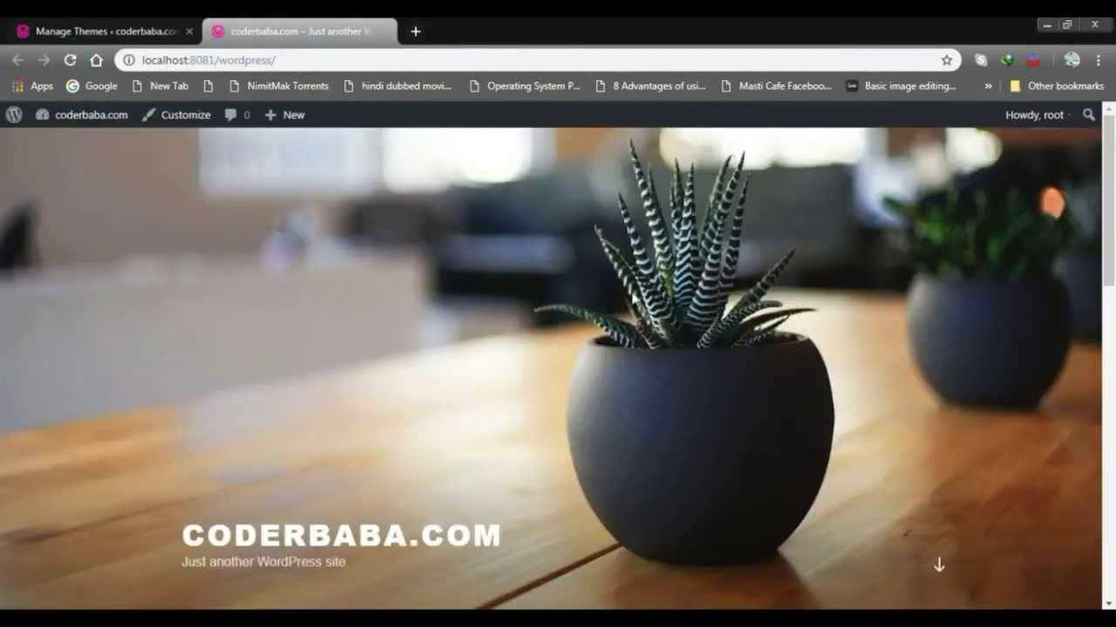
{"action": "scroll", "coordinate": [645, 305], "scroll_direction": "down", "scroll_amount": 3}
{"action": "scroll", "coordinate": [636, 309], "scroll_direction": "up", "scroll_amount": 1}
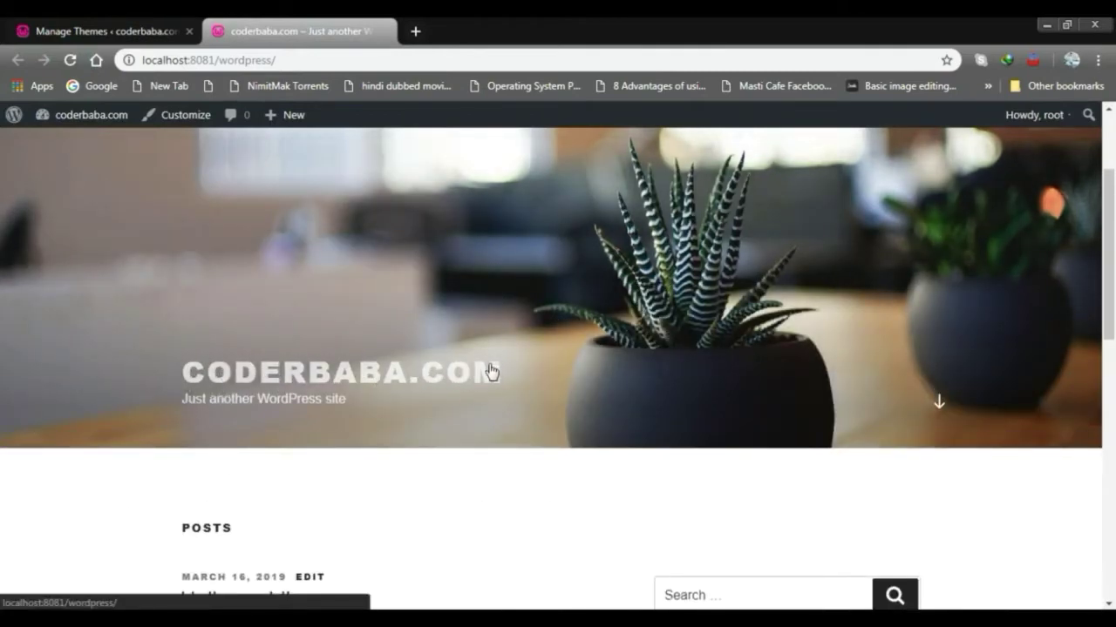
{"action": "scroll", "coordinate": [564, 317], "scroll_direction": "up", "scroll_amount": 2}
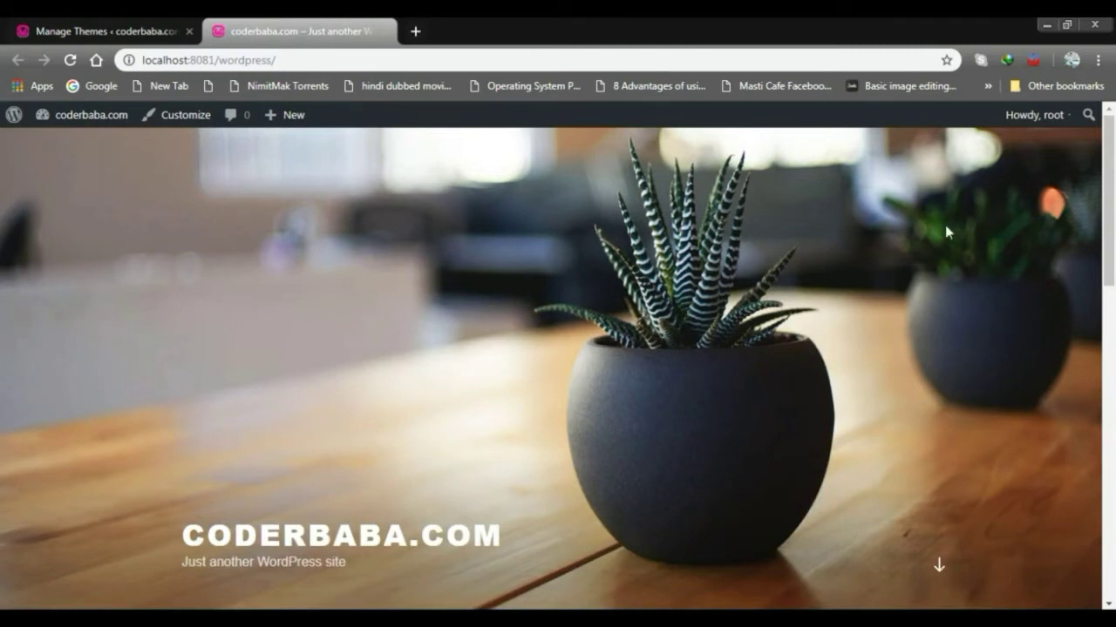
{"action": "scroll", "coordinate": [950, 279], "scroll_direction": "down", "scroll_amount": 3}
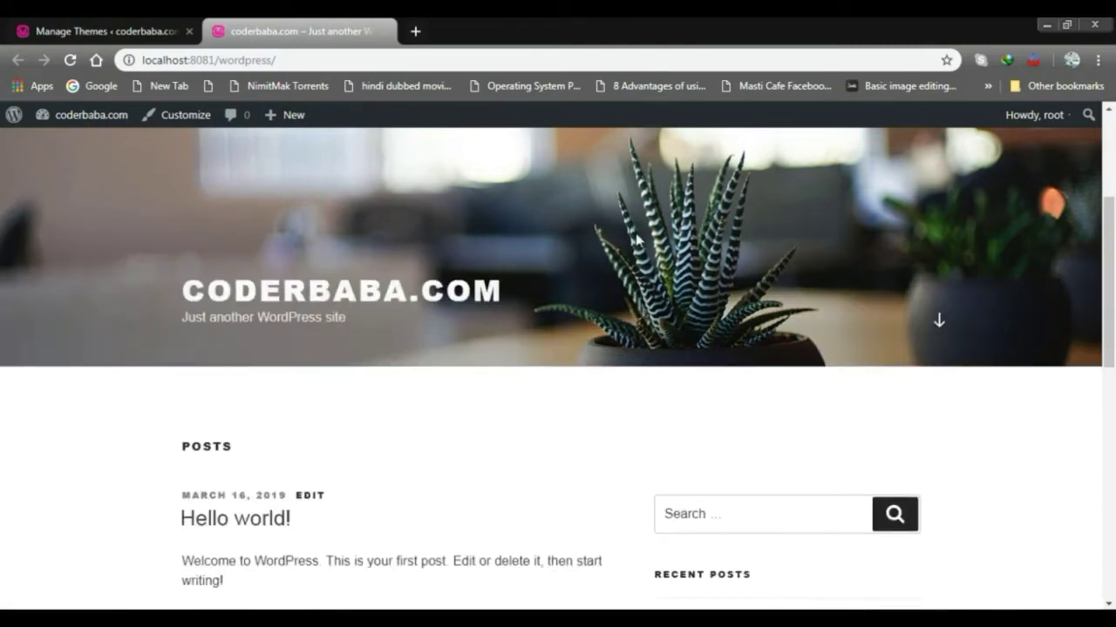
{"action": "scroll", "coordinate": [566, 270], "scroll_direction": "down", "scroll_amount": 2}
{"action": "scroll", "coordinate": [291, 314], "scroll_direction": "down", "scroll_amount": 1}
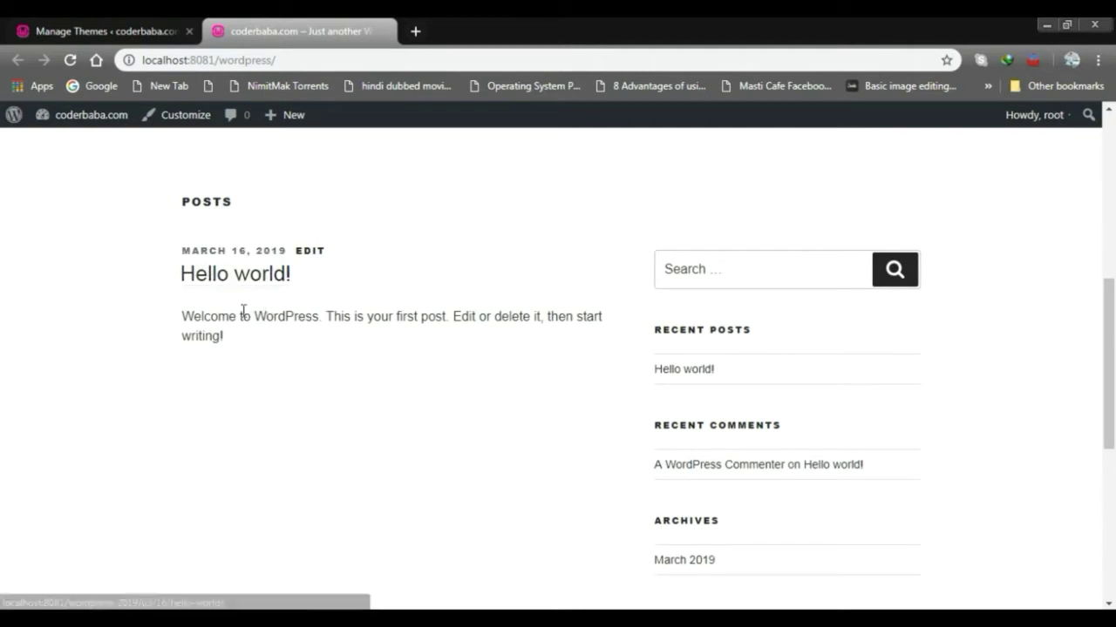
{"action": "scroll", "coordinate": [393, 319], "scroll_direction": "down", "scroll_amount": 2}
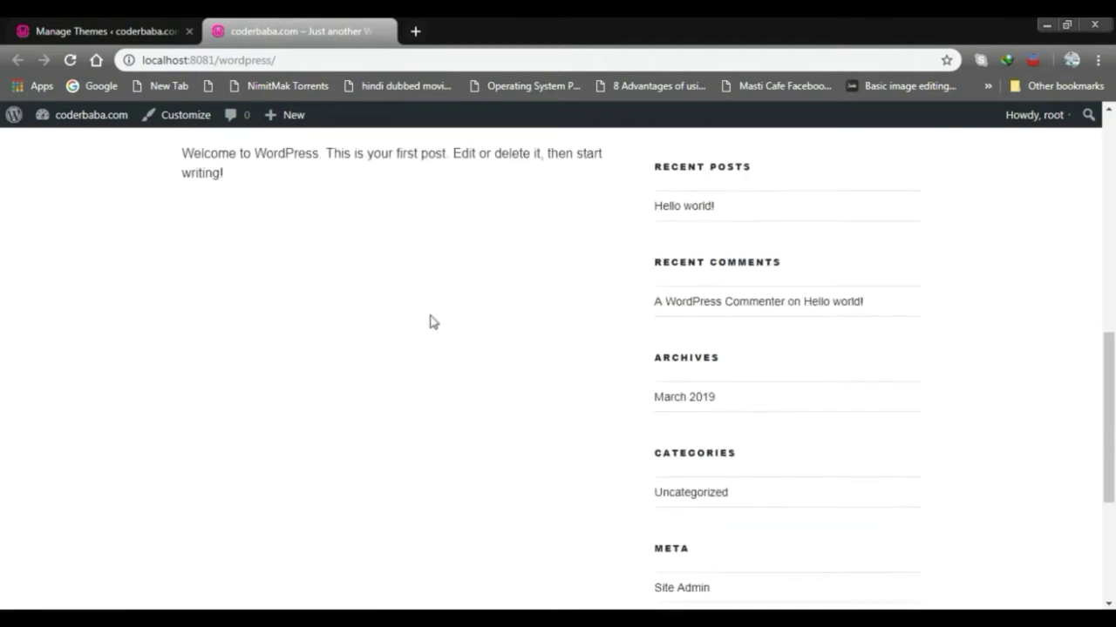
{"action": "scroll", "coordinate": [522, 314], "scroll_direction": "up", "scroll_amount": 2}
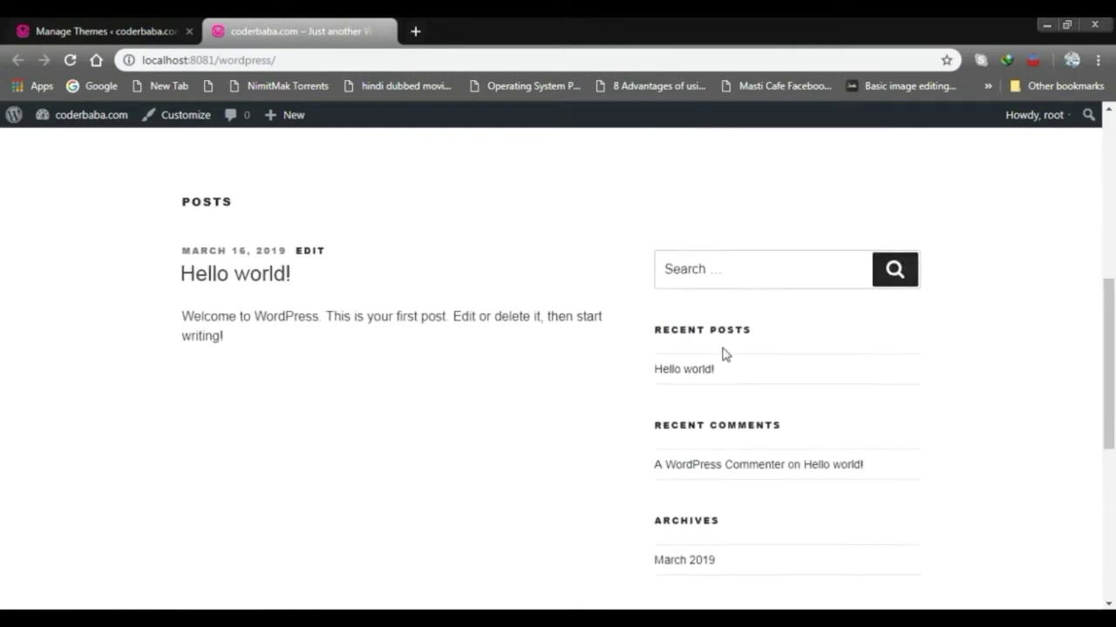
{"action": "scroll", "coordinate": [722, 366], "scroll_direction": "down", "scroll_amount": 2}
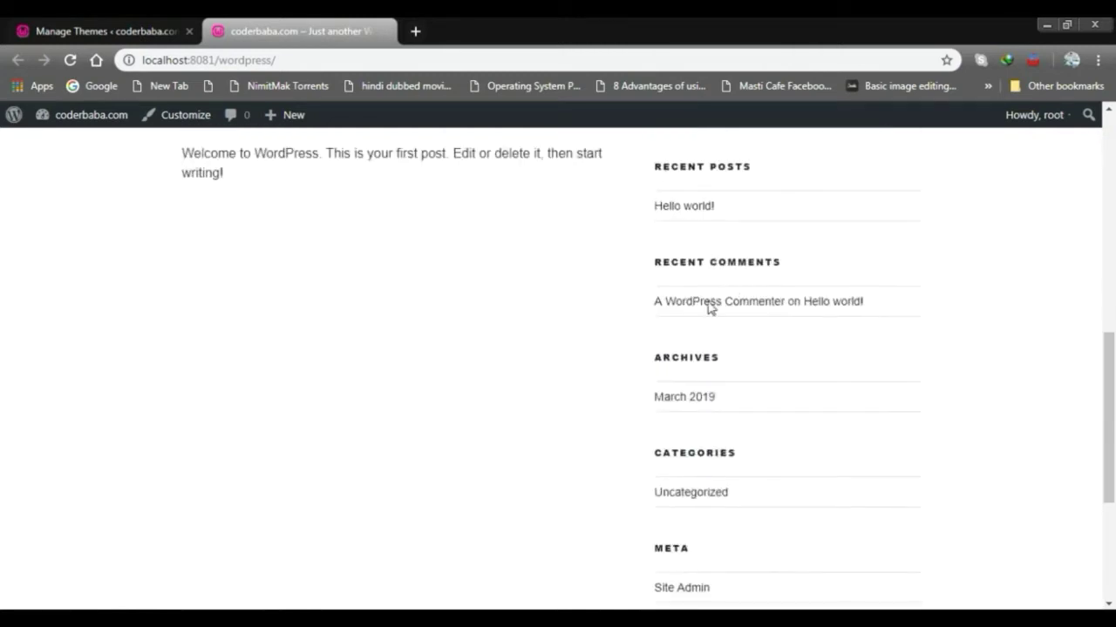
{"action": "scroll", "coordinate": [745, 281], "scroll_direction": "down", "scroll_amount": 2}
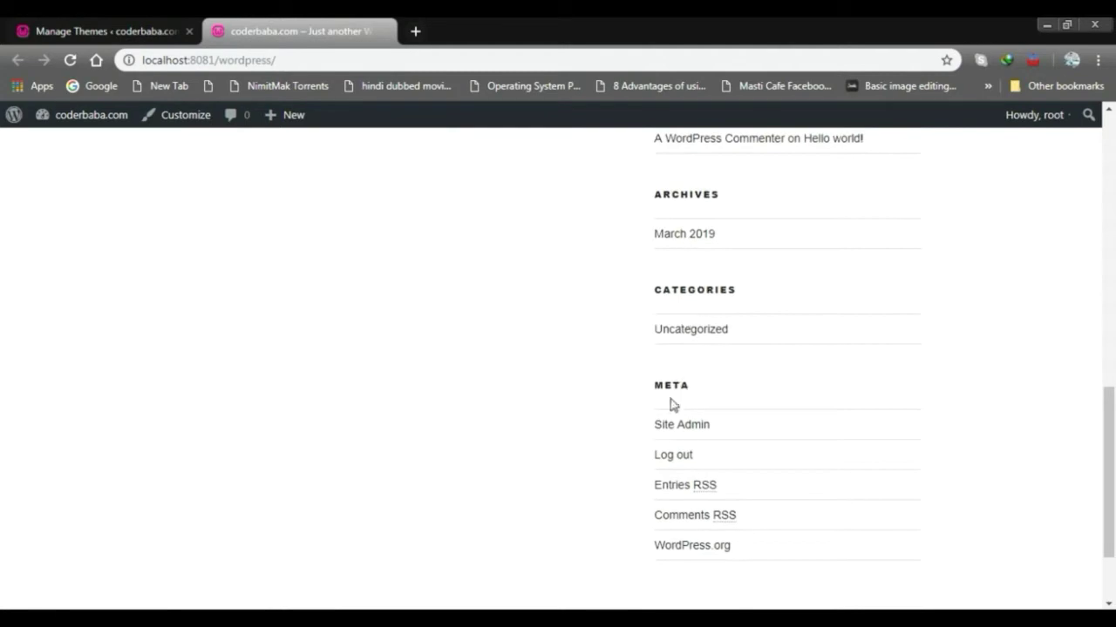
{"action": "scroll", "coordinate": [692, 462], "scroll_direction": "down", "scroll_amount": 2}
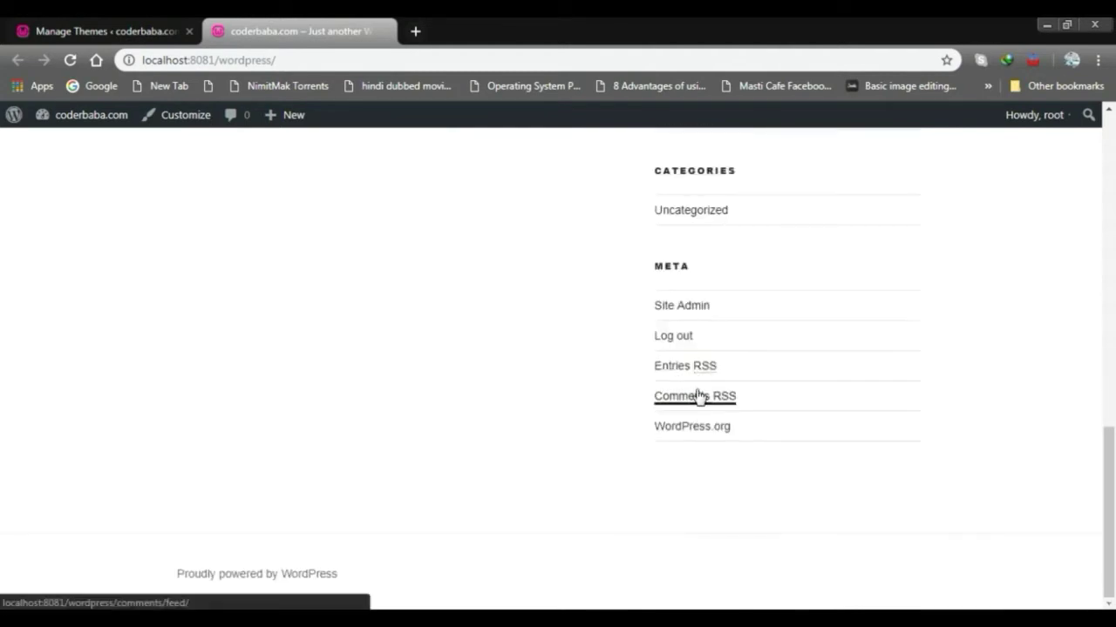
{"action": "scroll", "coordinate": [697, 396], "scroll_direction": "up", "scroll_amount": 15}
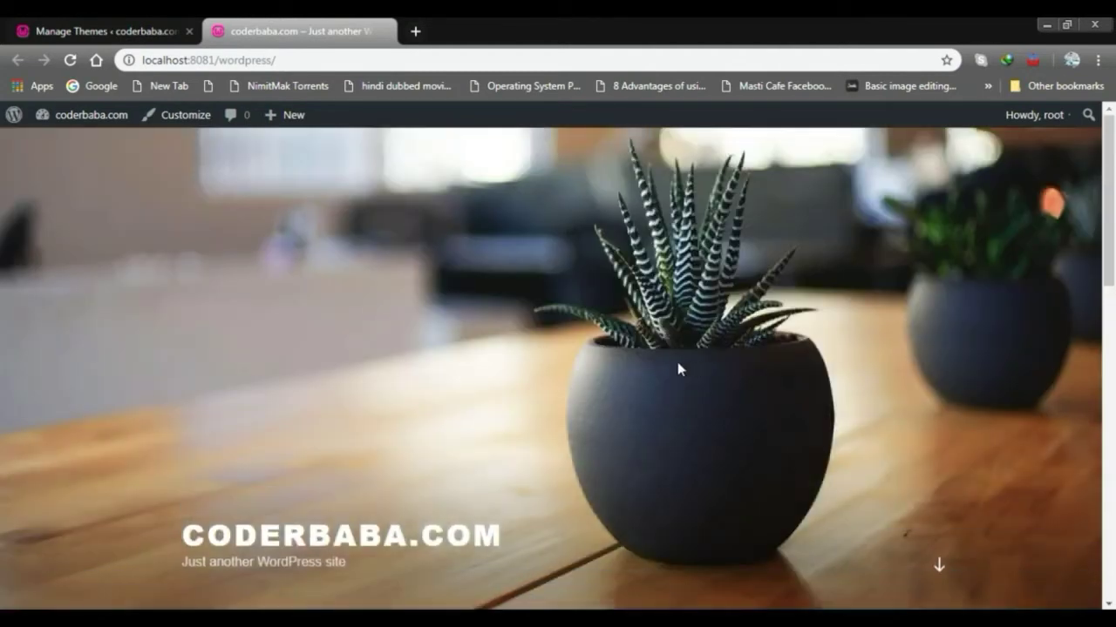
Activate the Twenty Sixteen theme and check it on the reloaded home page of the site.
{"action": "left_click", "coordinate": [139, 28]}
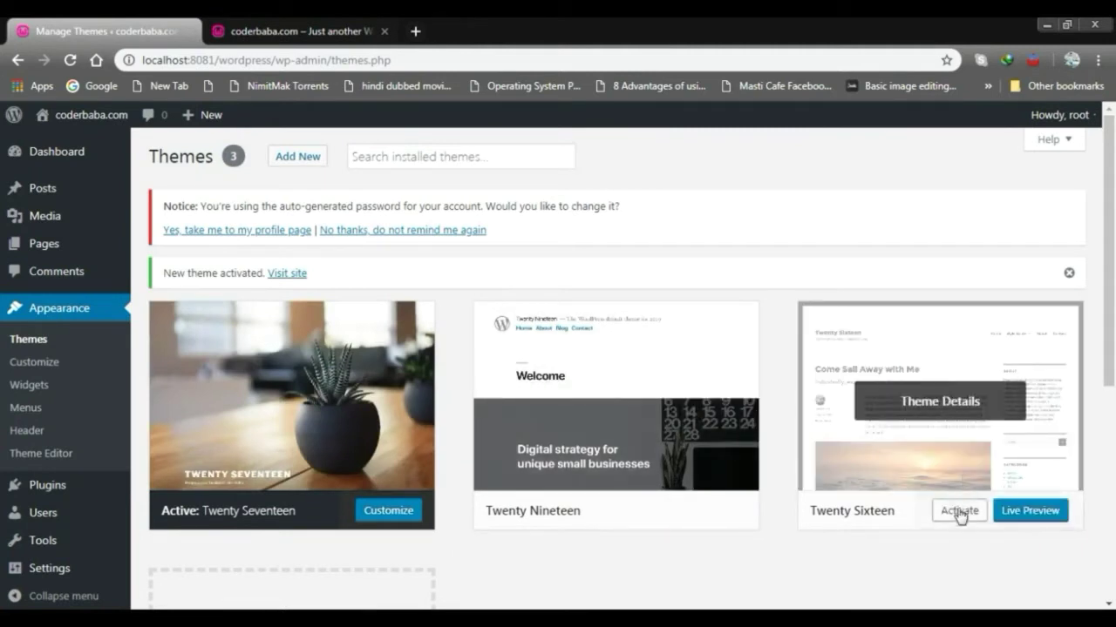
{"action": "left_click", "coordinate": [960, 514]}
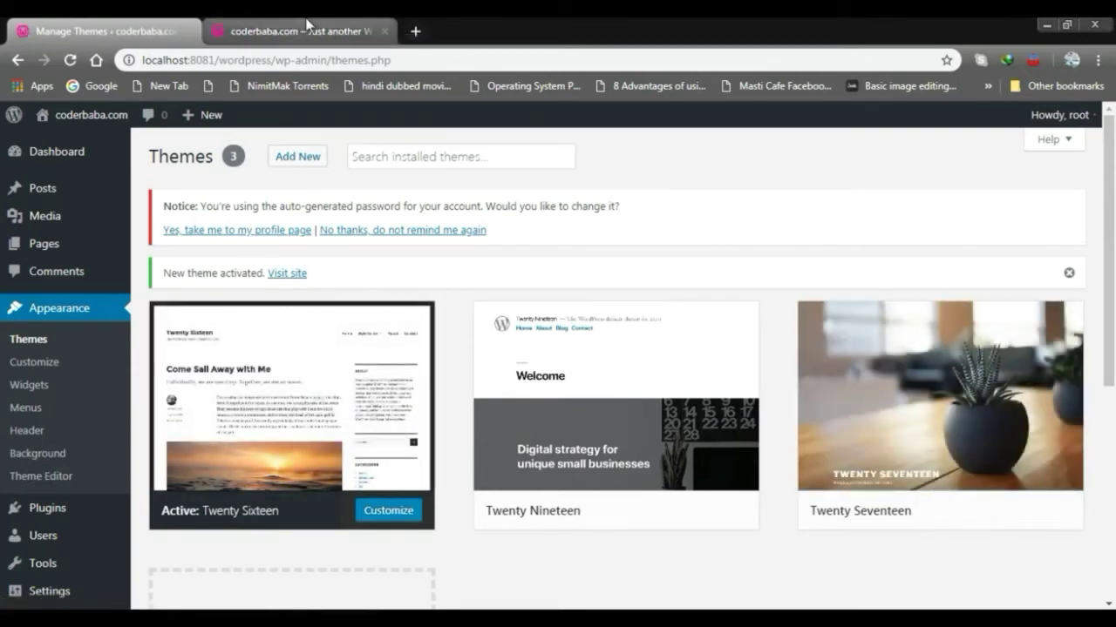
{"action": "left_click", "coordinate": [308, 28]}
{"action": "left_click", "coordinate": [70, 59]}
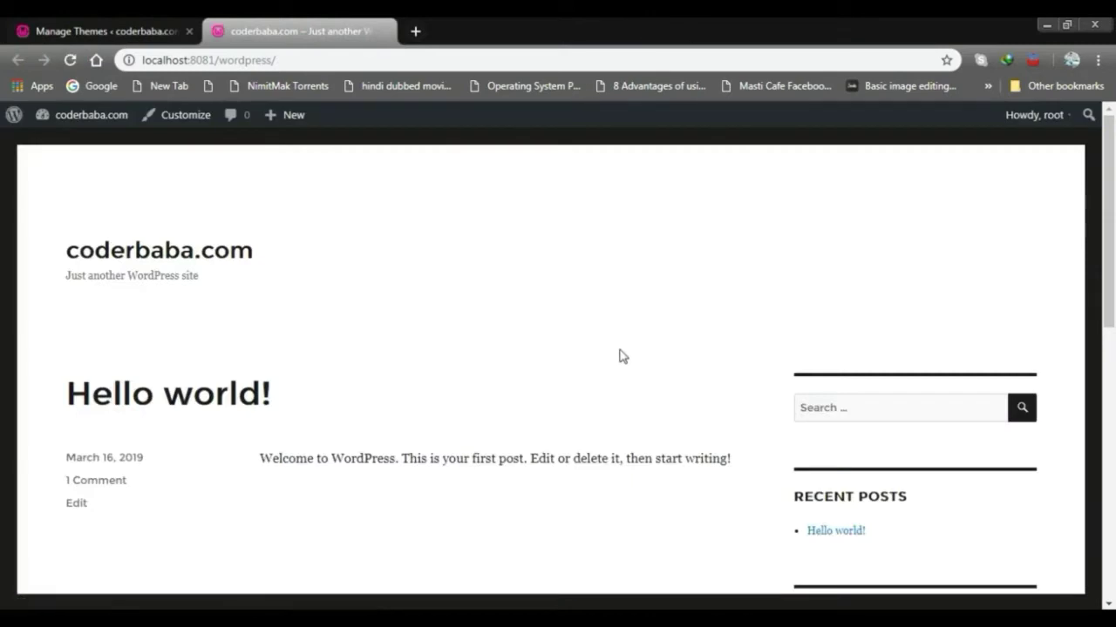
{"action": "scroll", "coordinate": [615, 349], "scroll_direction": "down", "scroll_amount": 8}
{"action": "scroll", "coordinate": [608, 323], "scroll_direction": "up", "scroll_amount": 8}
Return to the Manage Themes page and examine the installed themes, the option to add a new theme, and the broken themes list.
{"action": "left_click", "coordinate": [63, 21]}
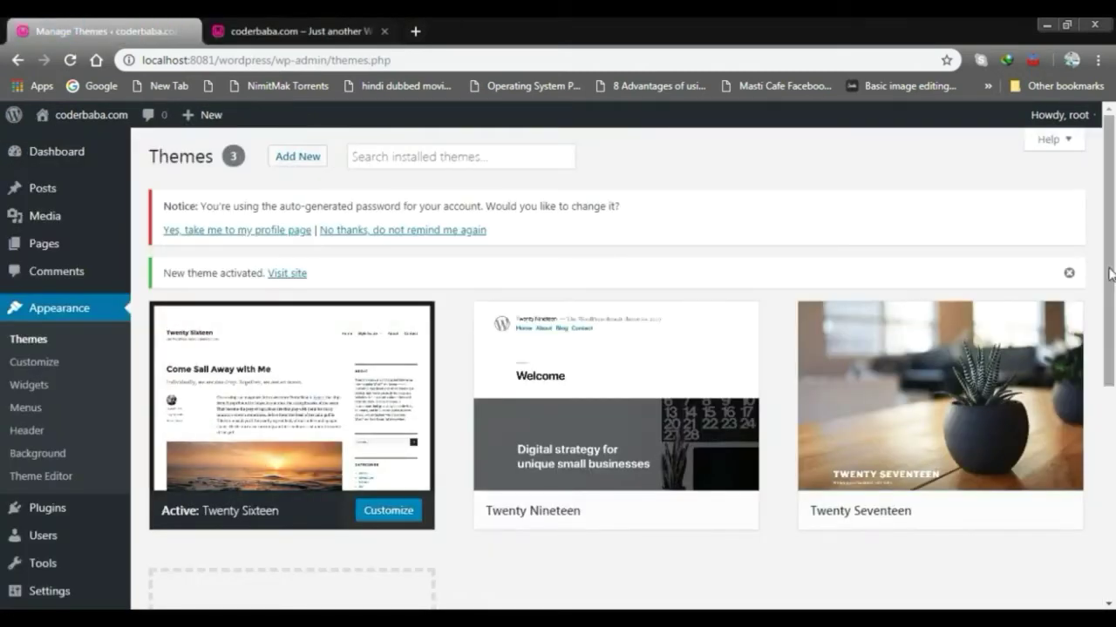
{"action": "scroll", "coordinate": [685, 220], "scroll_direction": "down", "scroll_amount": 5}
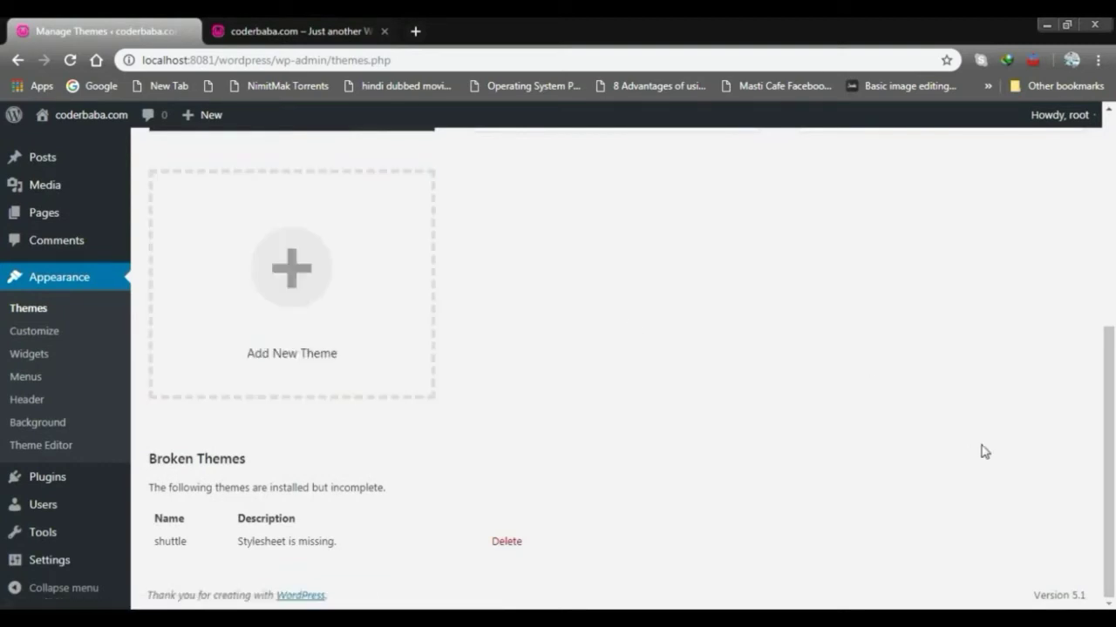
{"action": "left_click", "coordinate": [994, 619]}
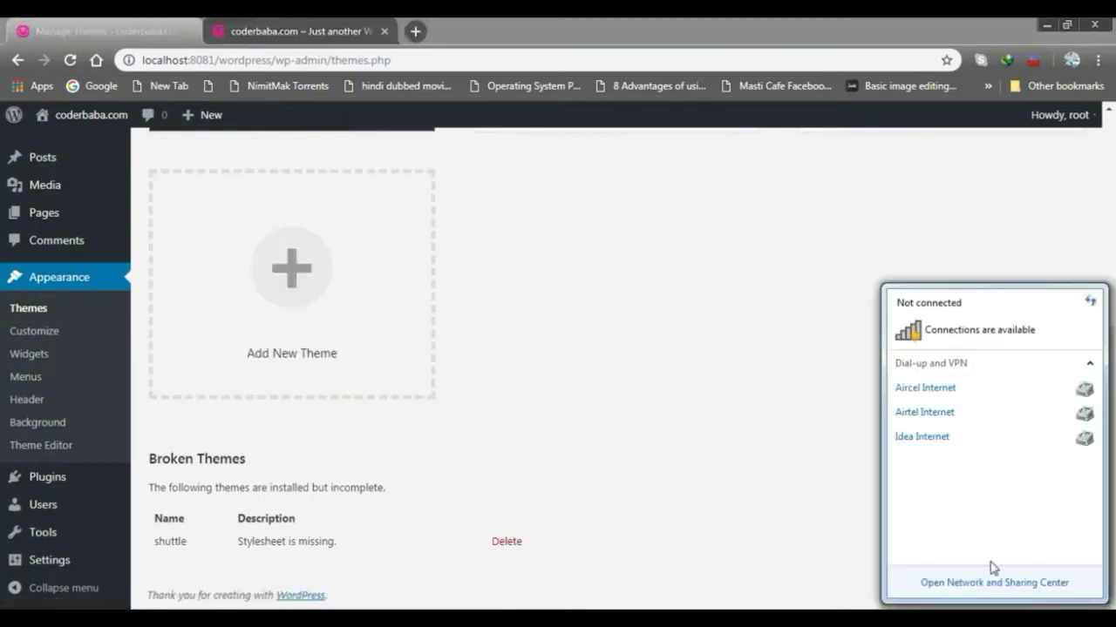
{"action": "left_click", "coordinate": [715, 393]}
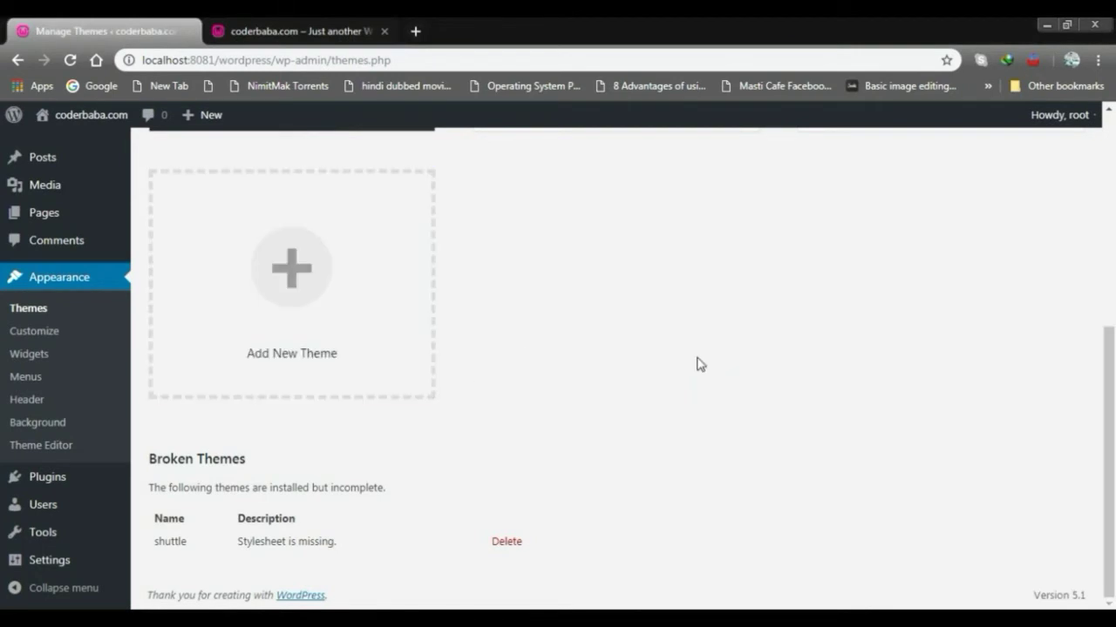
{"action": "scroll", "coordinate": [700, 365], "scroll_direction": "up", "scroll_amount": 5}
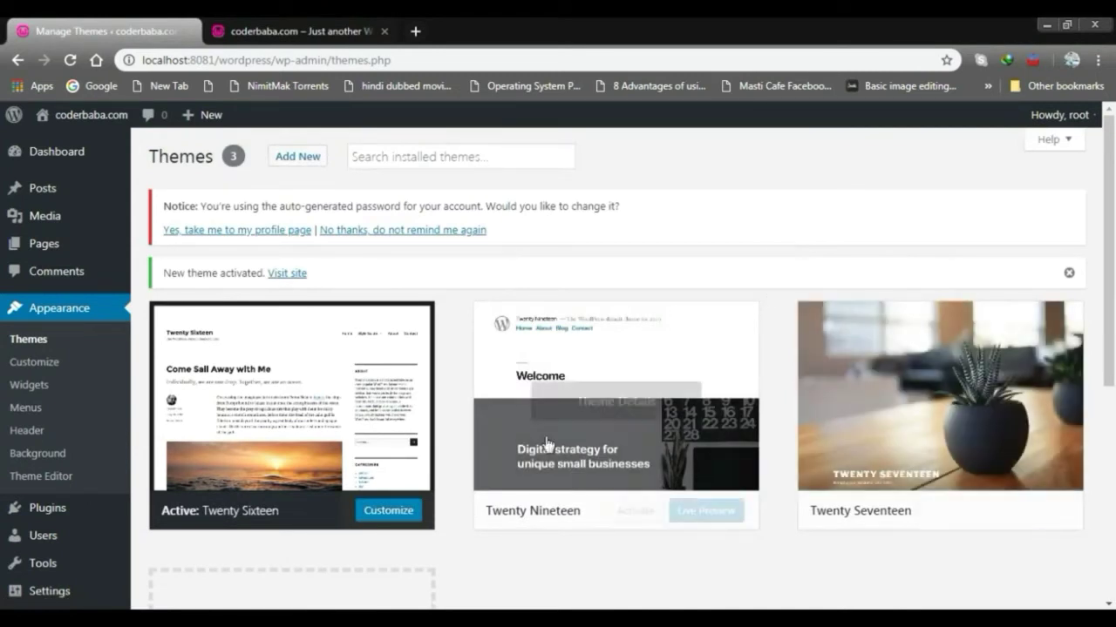
{"action": "scroll", "coordinate": [264, 362], "scroll_direction": "down", "scroll_amount": 3}
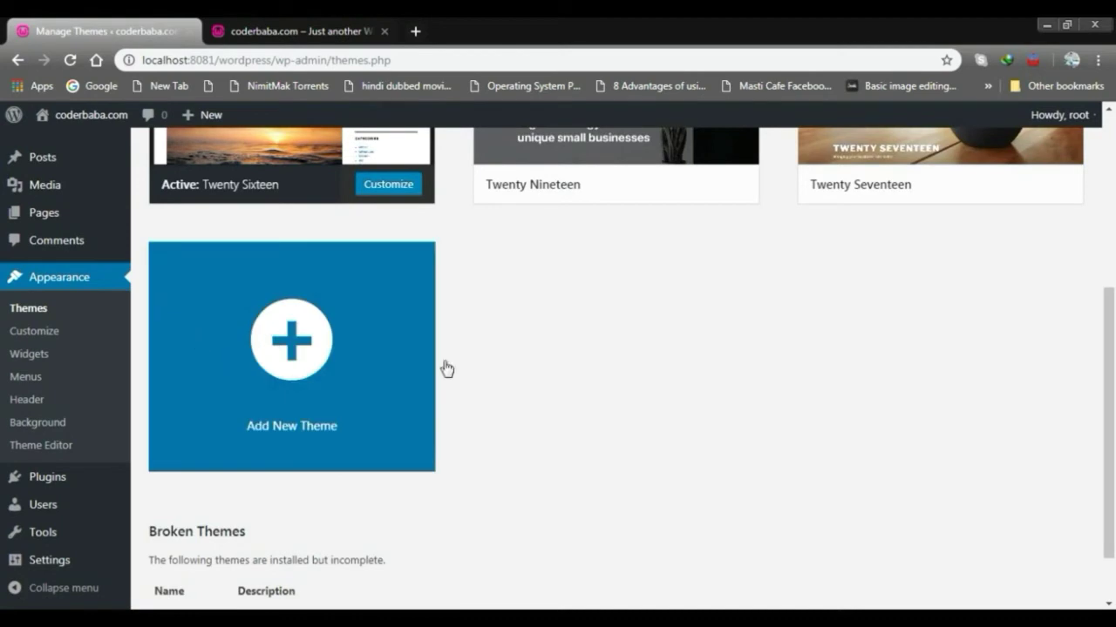
{"action": "scroll", "coordinate": [762, 369], "scroll_direction": "up", "scroll_amount": 3}
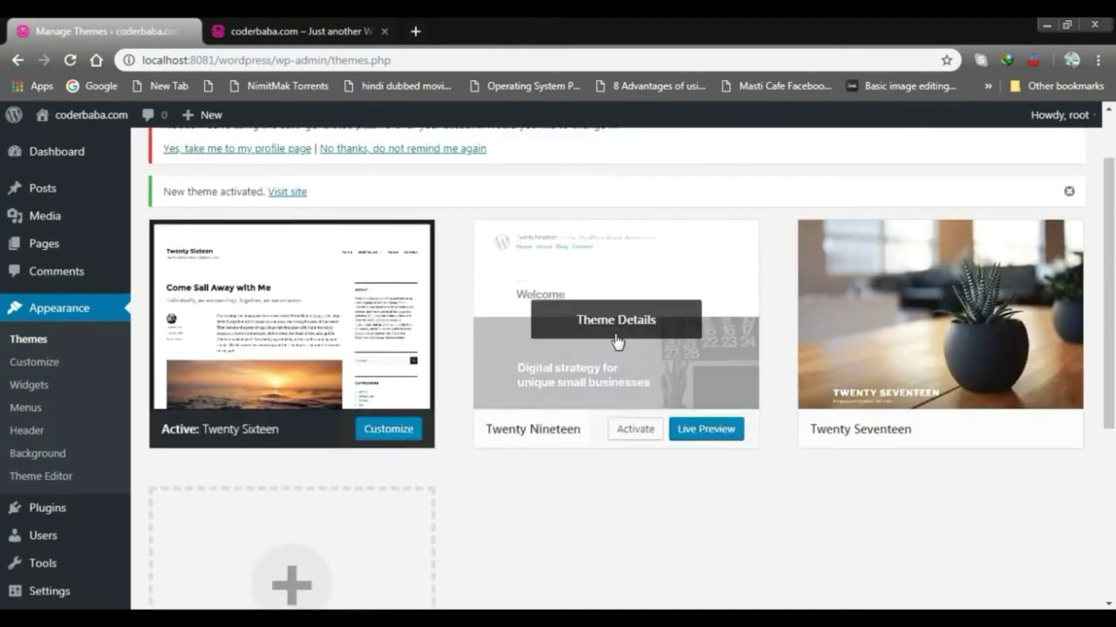
{"action": "scroll", "coordinate": [684, 293], "scroll_direction": "down", "scroll_amount": 3}
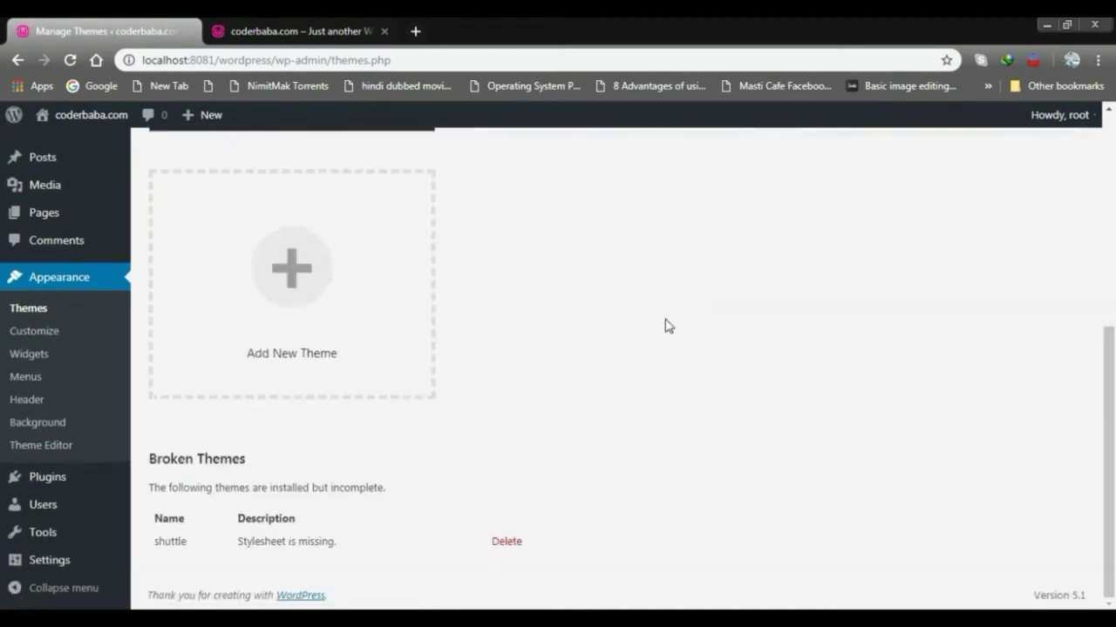
{"action": "scroll", "coordinate": [679, 304], "scroll_direction": "up", "scroll_amount": 4}
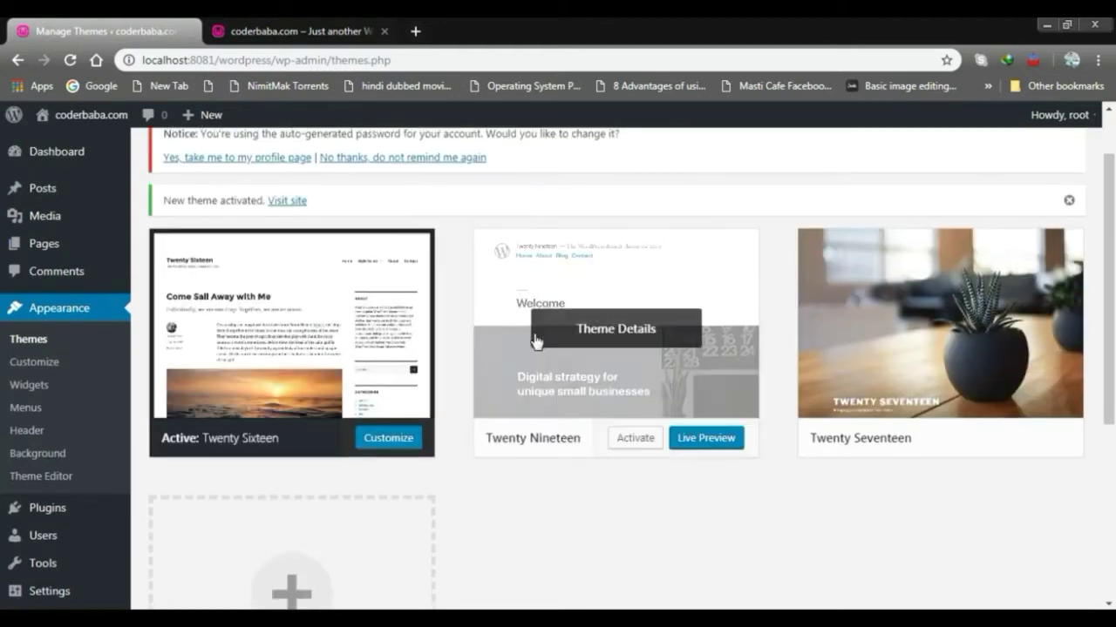
{"action": "scroll", "coordinate": [533, 337], "scroll_direction": "down", "scroll_amount": 2}
{"action": "scroll", "coordinate": [539, 331], "scroll_direction": "up", "scroll_amount": 3}
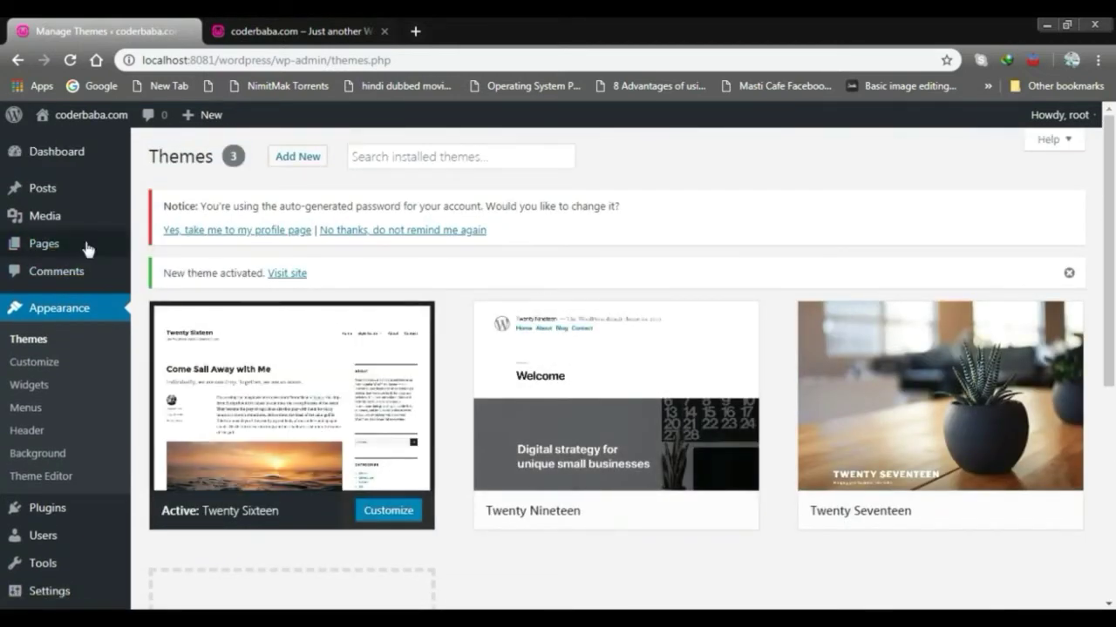
{"action": "mouse_move", "coordinate": [61, 183]}
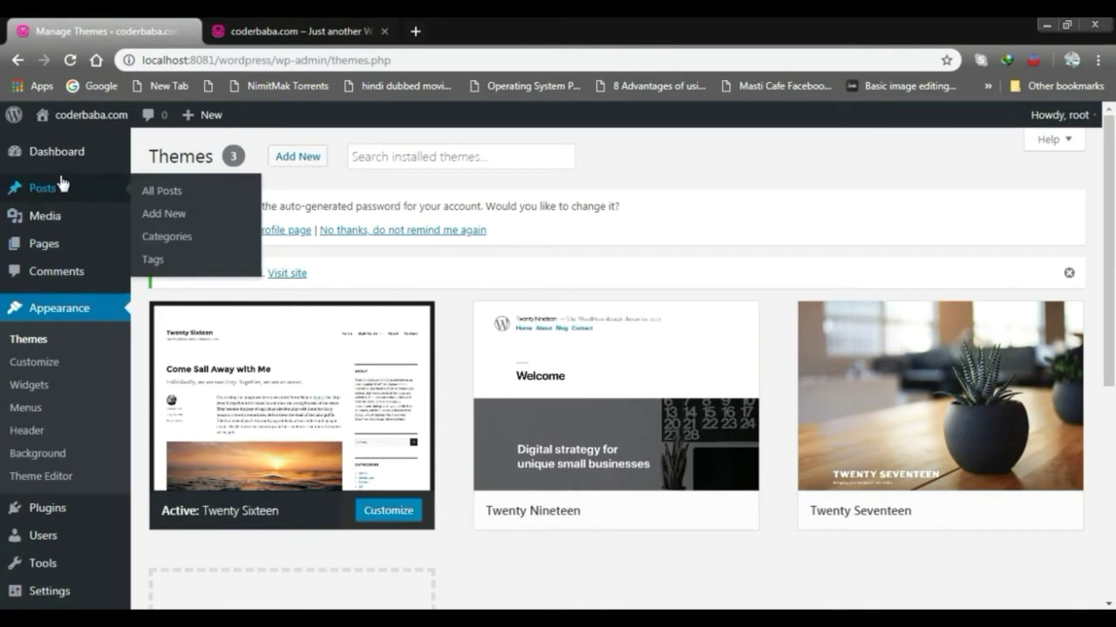
Open the customizer for the active theme and start choosing a logo in the Site Identity settings.
{"action": "left_click", "coordinate": [42, 364]}
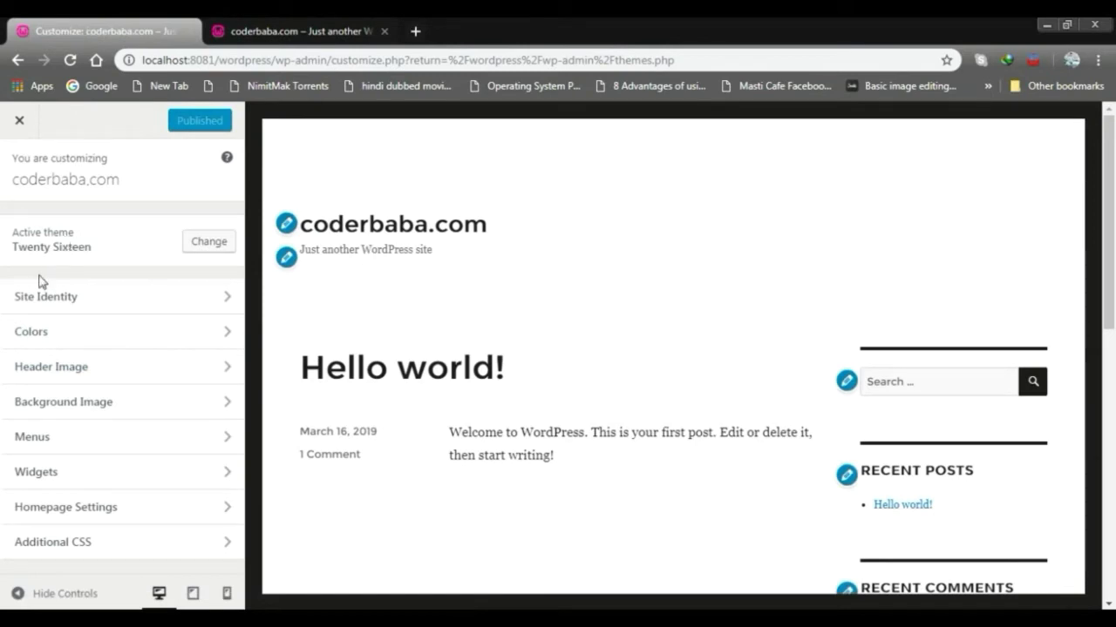
{"action": "left_click", "coordinate": [54, 302]}
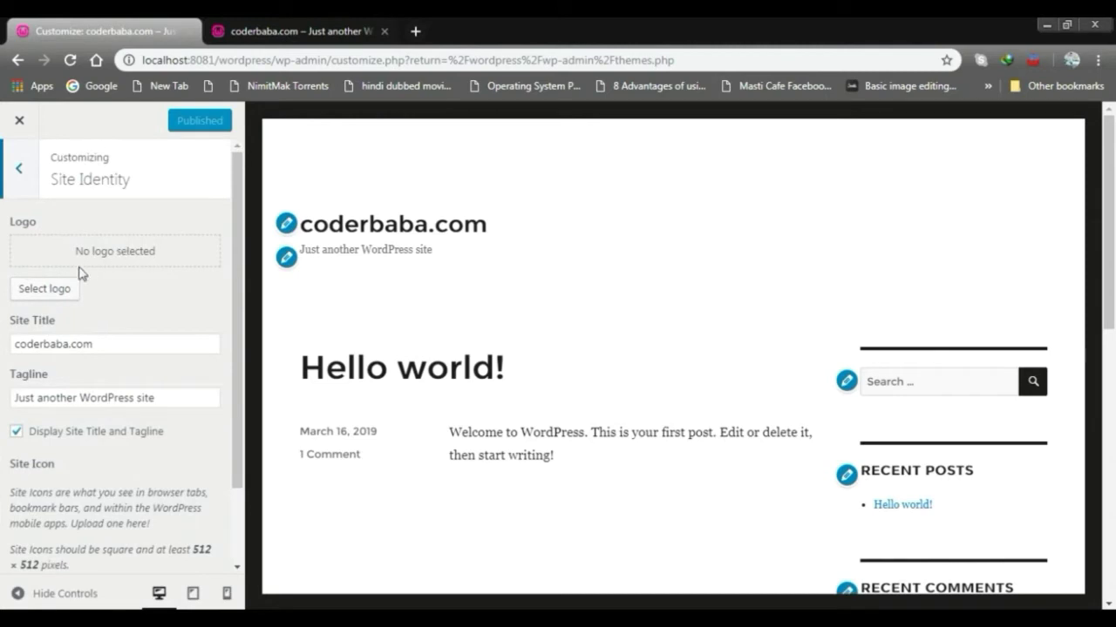
{"action": "left_click", "coordinate": [45, 290]}
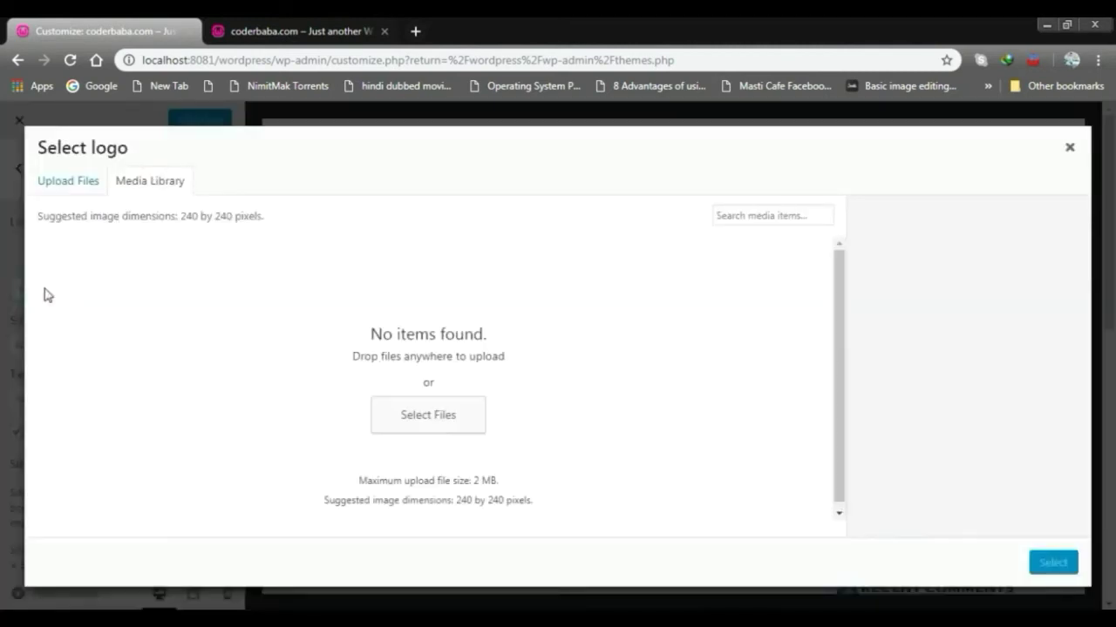
Upload the image 1.jpg from the desktop's logo folder to the media library.
{"action": "left_click", "coordinate": [432, 417]}
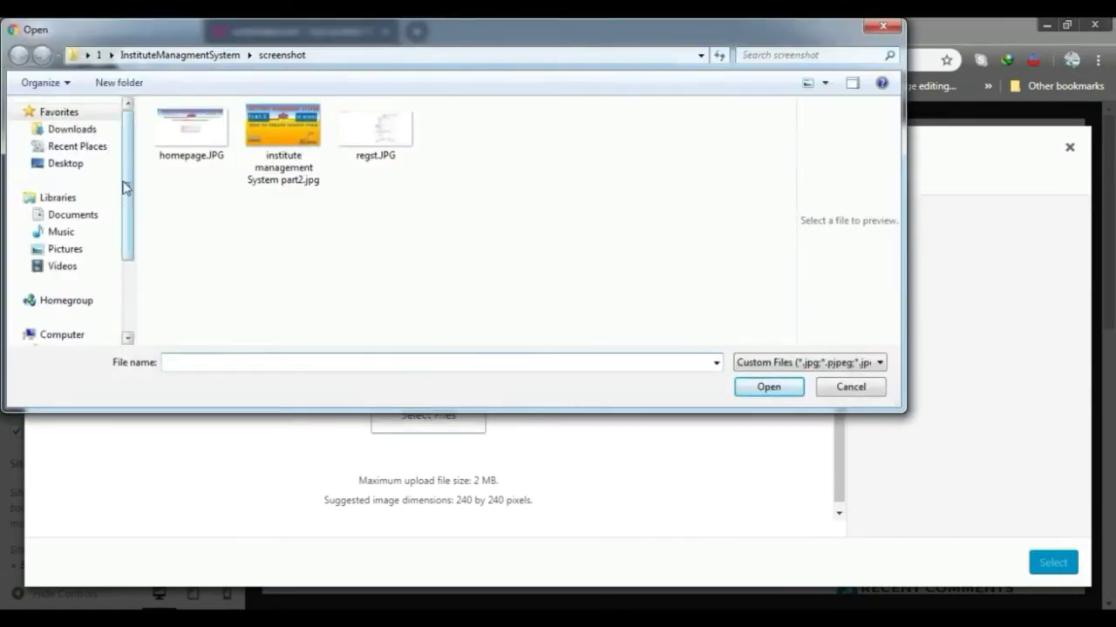
{"action": "left_click", "coordinate": [73, 172]}
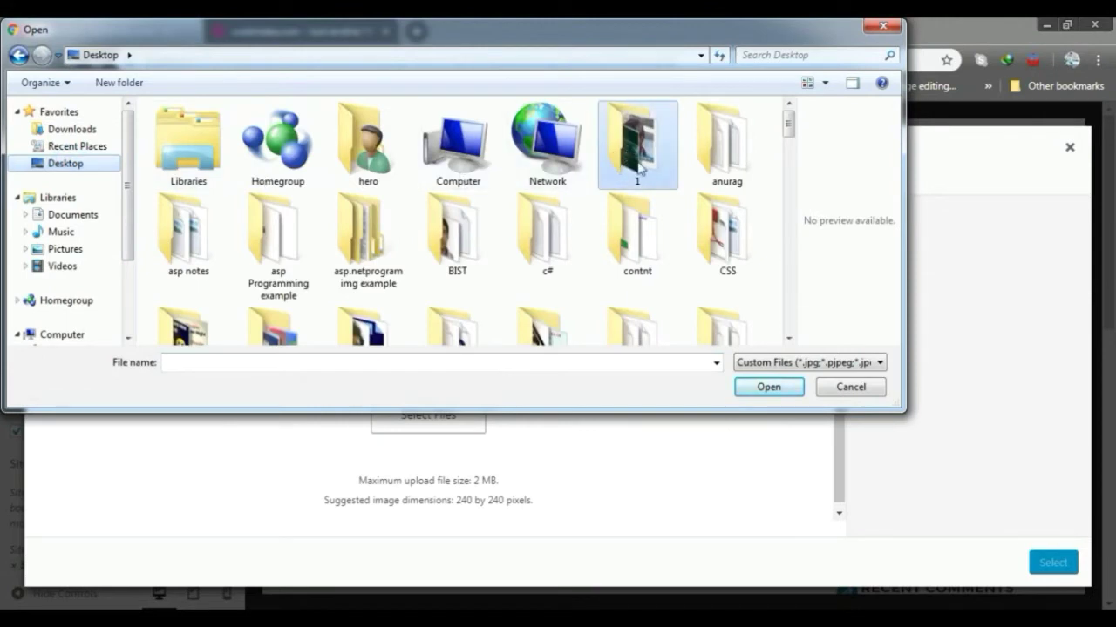
{"action": "scroll", "coordinate": [632, 200], "scroll_direction": "down", "scroll_amount": 3}
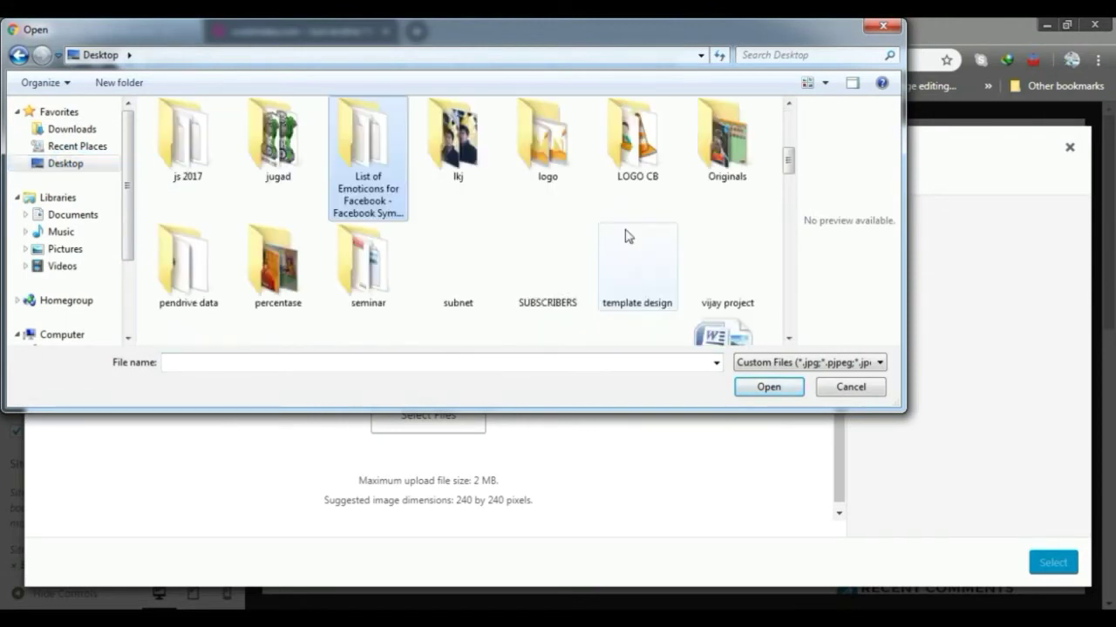
{"action": "double_click", "coordinate": [547, 159]}
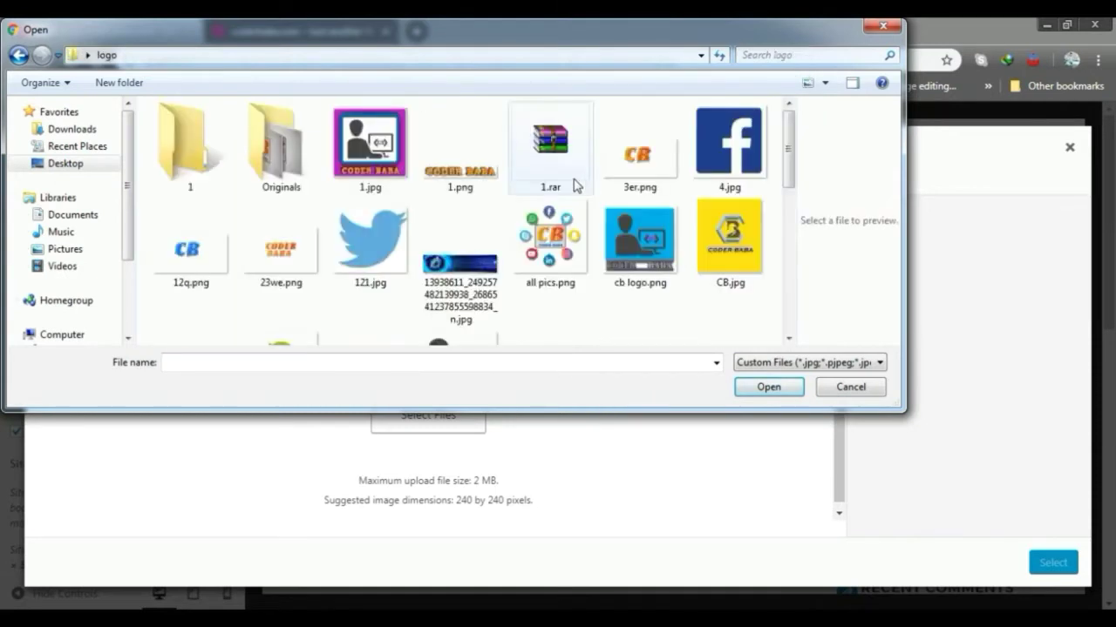
{"action": "left_click", "coordinate": [371, 143]}
{"action": "left_click", "coordinate": [771, 389]}
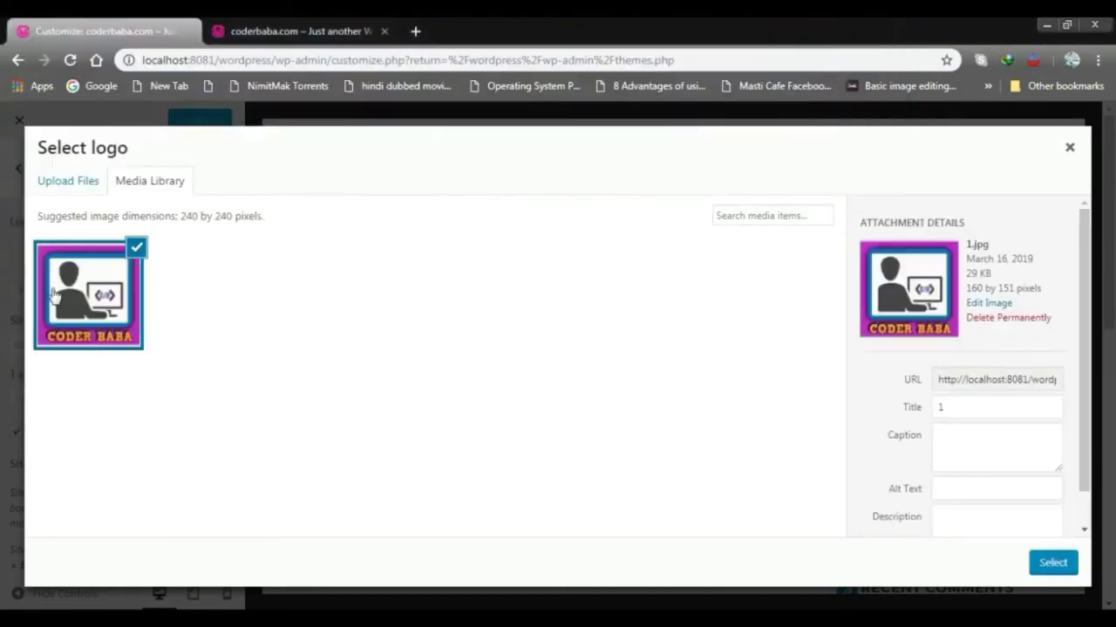
Title the uploaded image coderbaba, select it and crop it at full size as the site logo.
{"action": "double_click", "coordinate": [950, 404]}
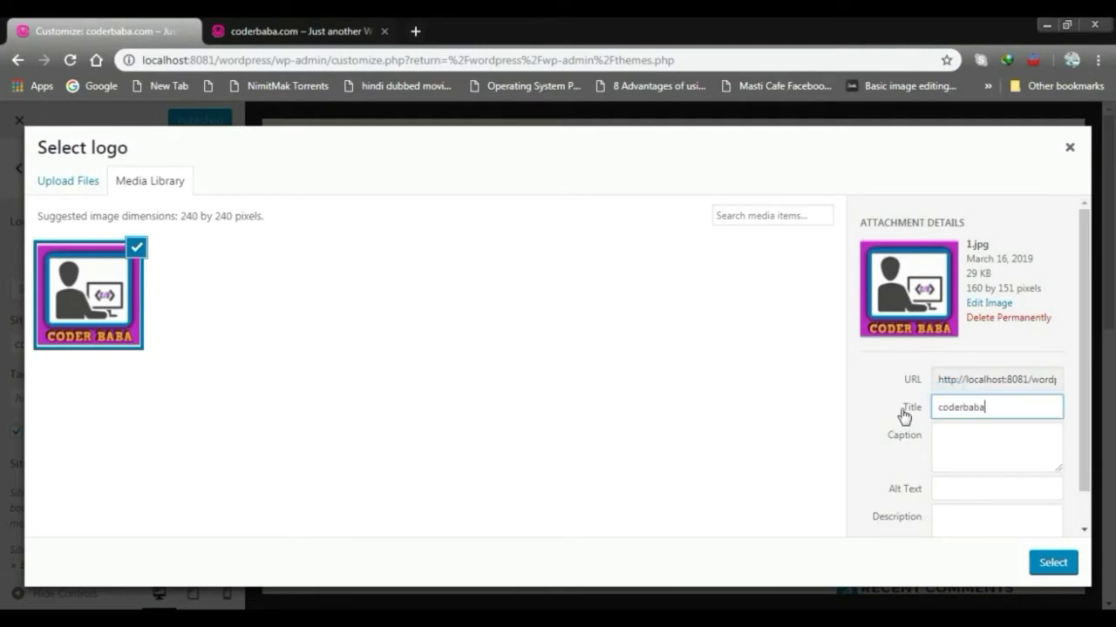
{"action": "left_click", "coordinate": [1051, 563]}
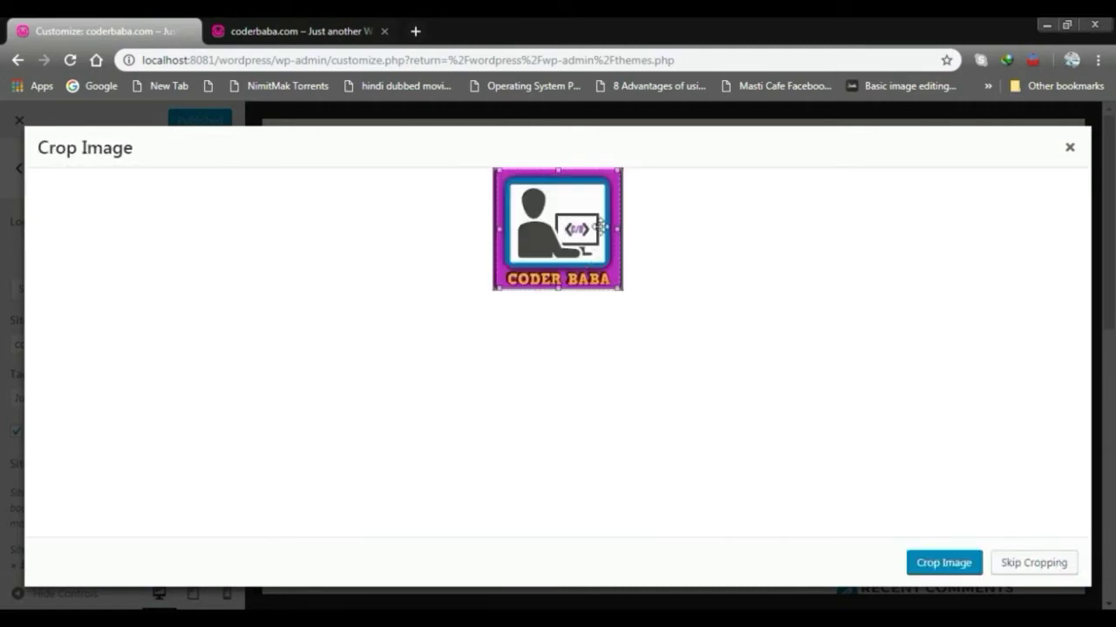
{"action": "left_click", "coordinate": [930, 562]}
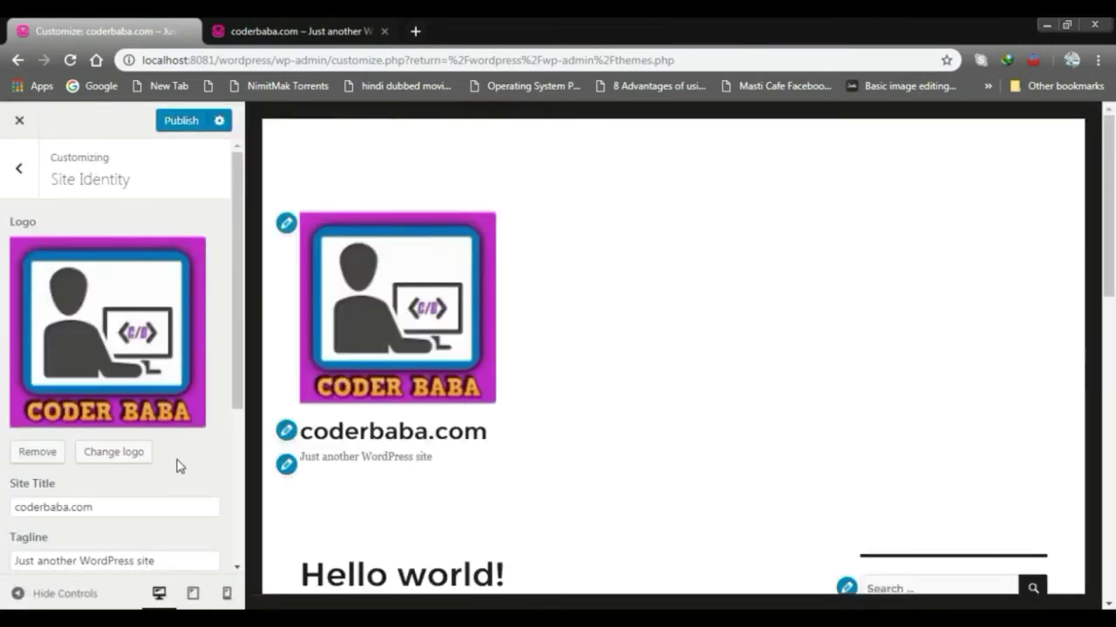
Change the site's tagline to "Learn Programming" and return to the main customizer sections.
{"action": "scroll", "coordinate": [129, 349], "scroll_direction": "down", "scroll_amount": 3}
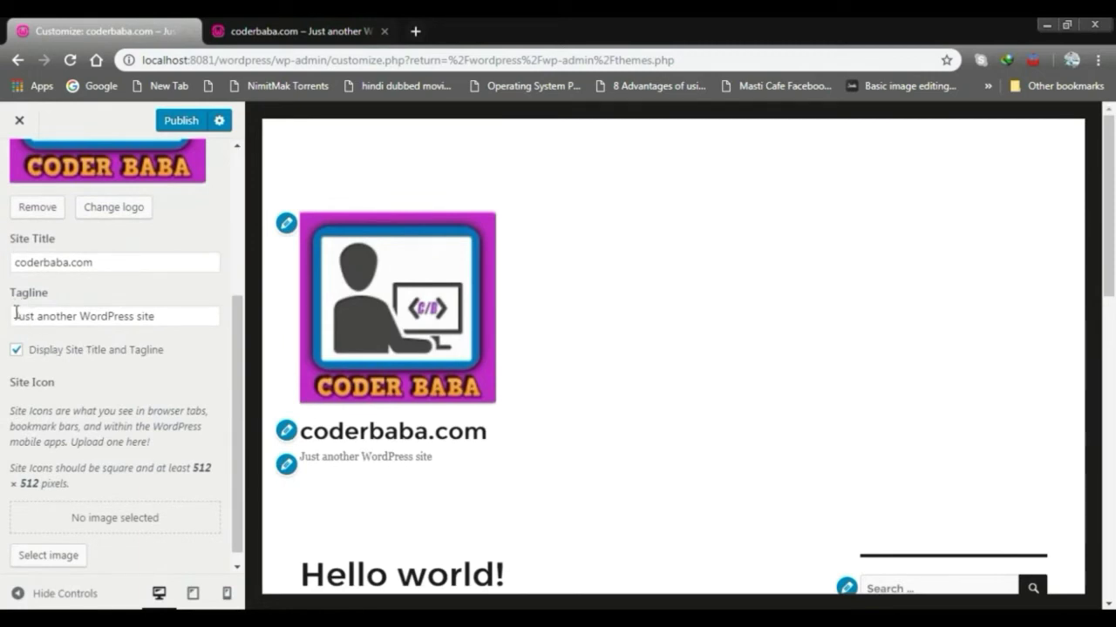
{"action": "left_click_drag", "start_coordinate": [16, 314], "coordinate": [164, 316]}
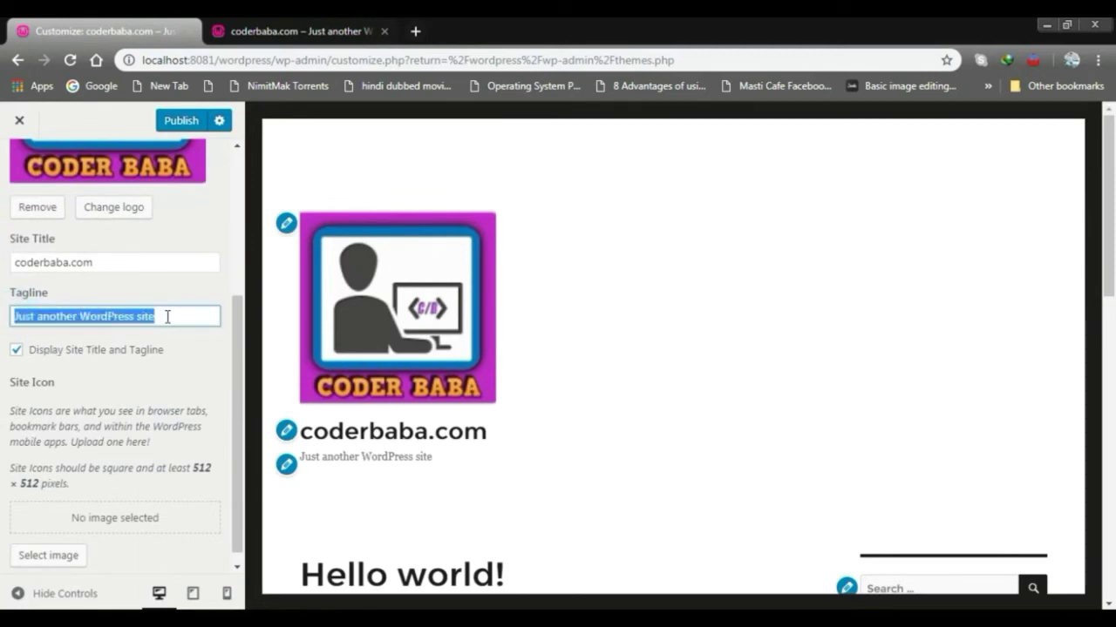
{"action": "type", "text": "L"}
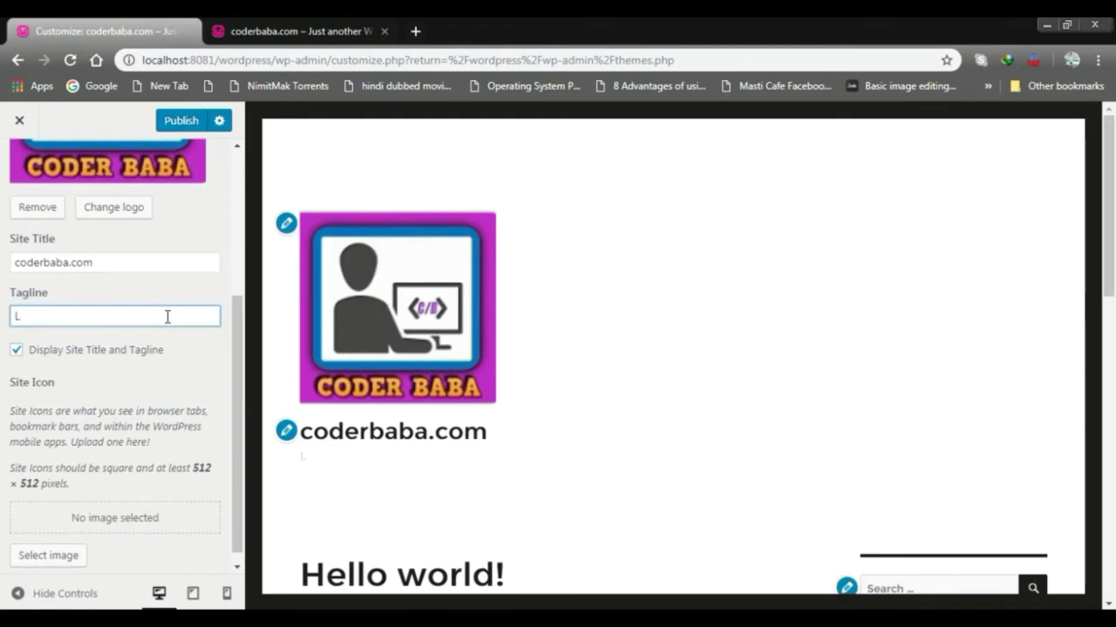
{"action": "type", "text": "earn Programming"}
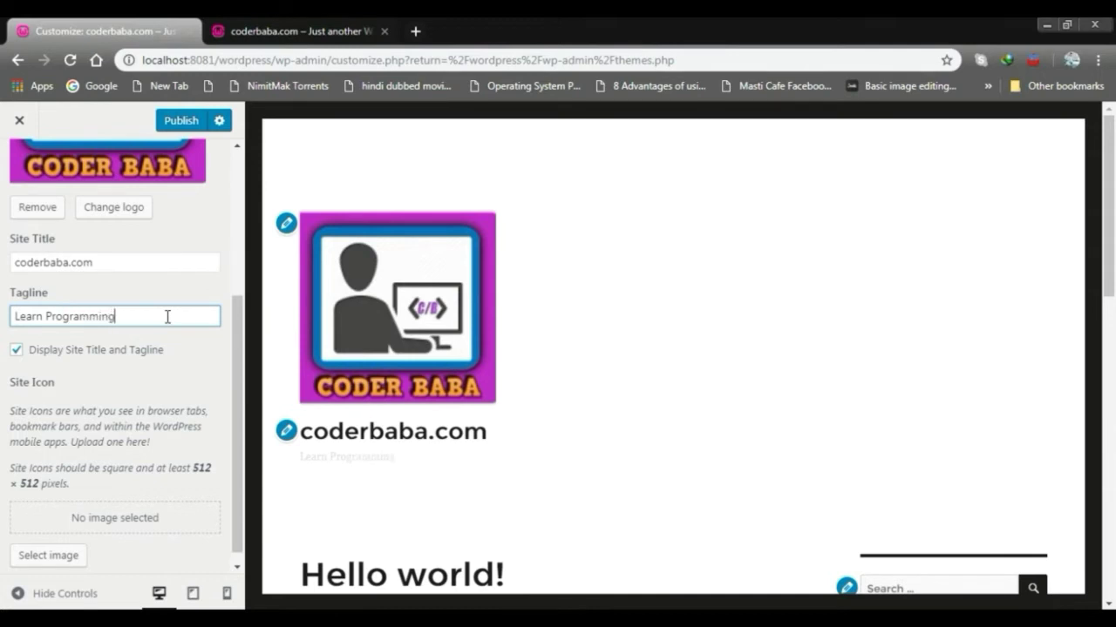
{"action": "scroll", "coordinate": [135, 375], "scroll_direction": "down", "scroll_amount": 1}
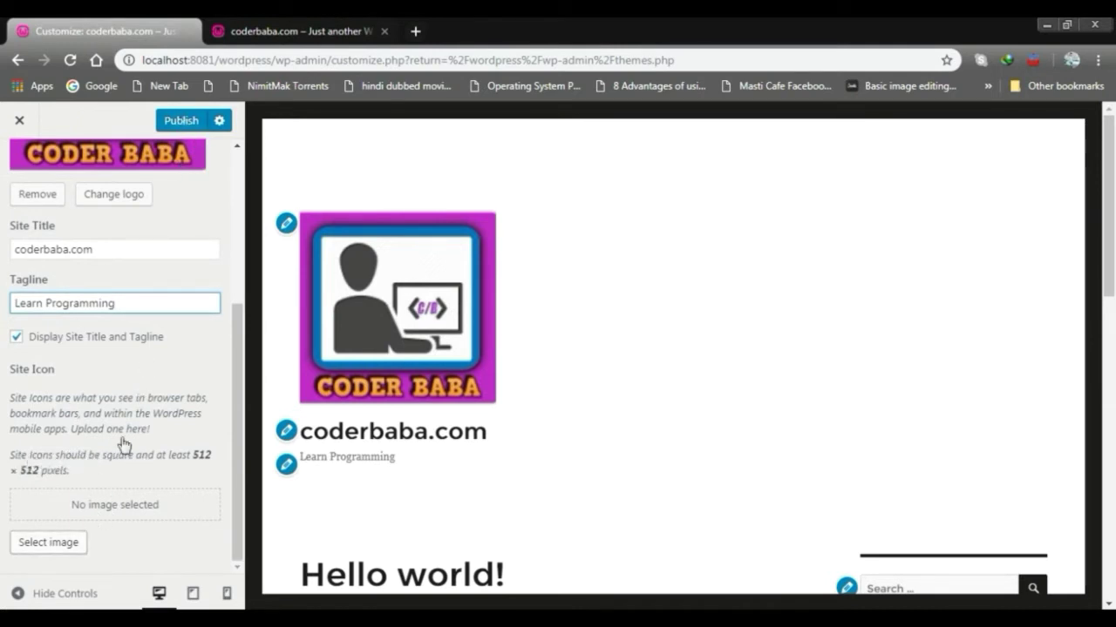
{"action": "scroll", "coordinate": [122, 384], "scroll_direction": "up", "scroll_amount": 3}
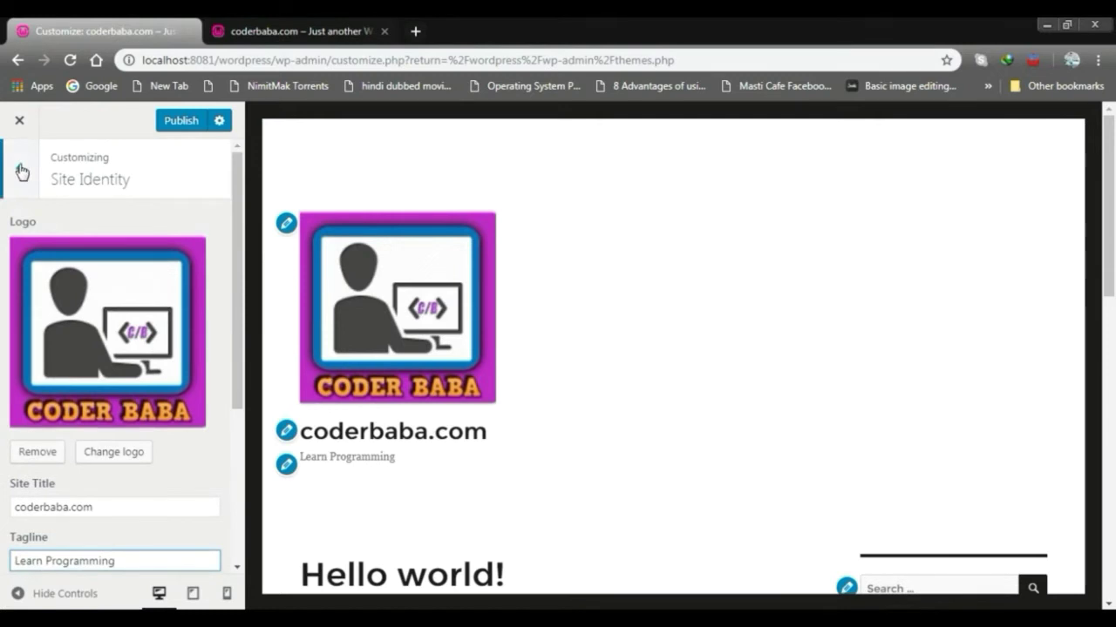
{"action": "left_click", "coordinate": [22, 172]}
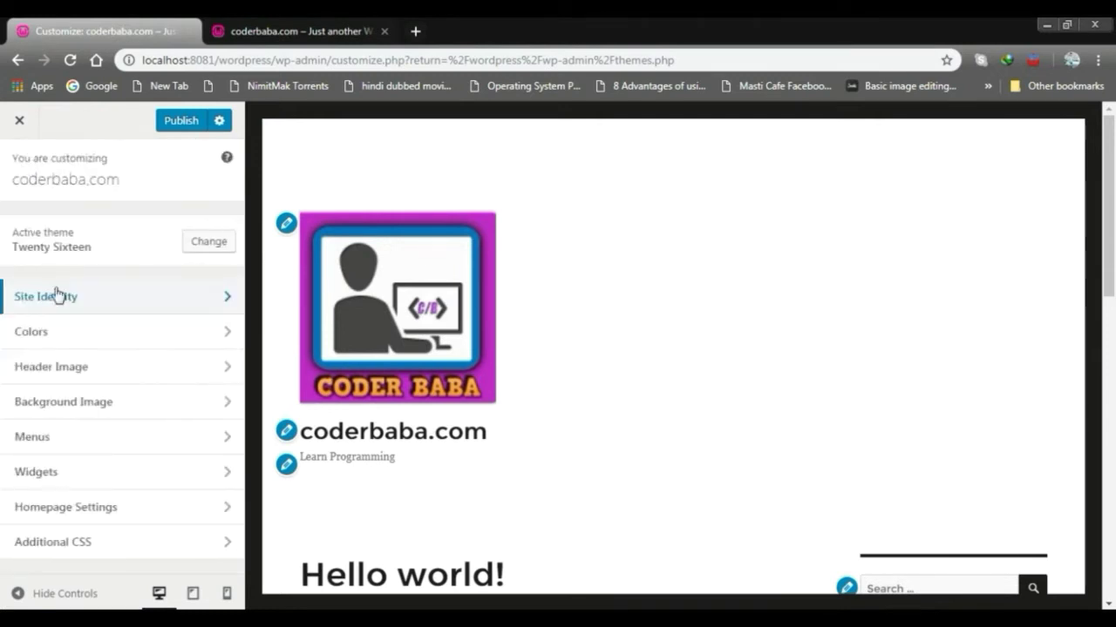
Set the site's background color to the yellow preset #eeee22 and leave the color settings.
{"action": "left_click", "coordinate": [76, 329]}
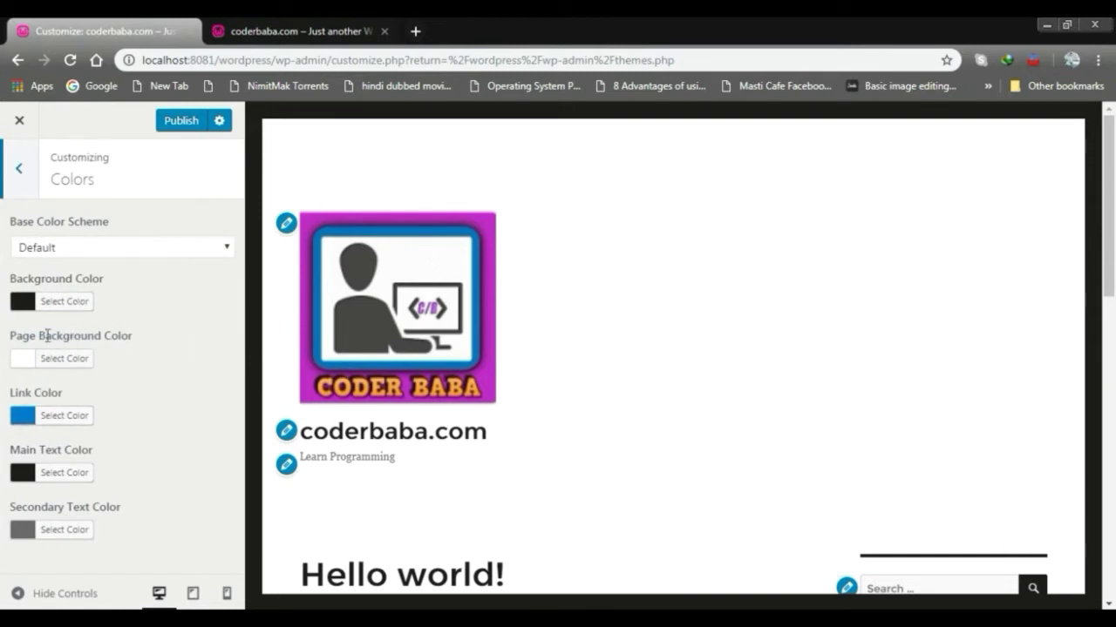
{"action": "left_click", "coordinate": [59, 304]}
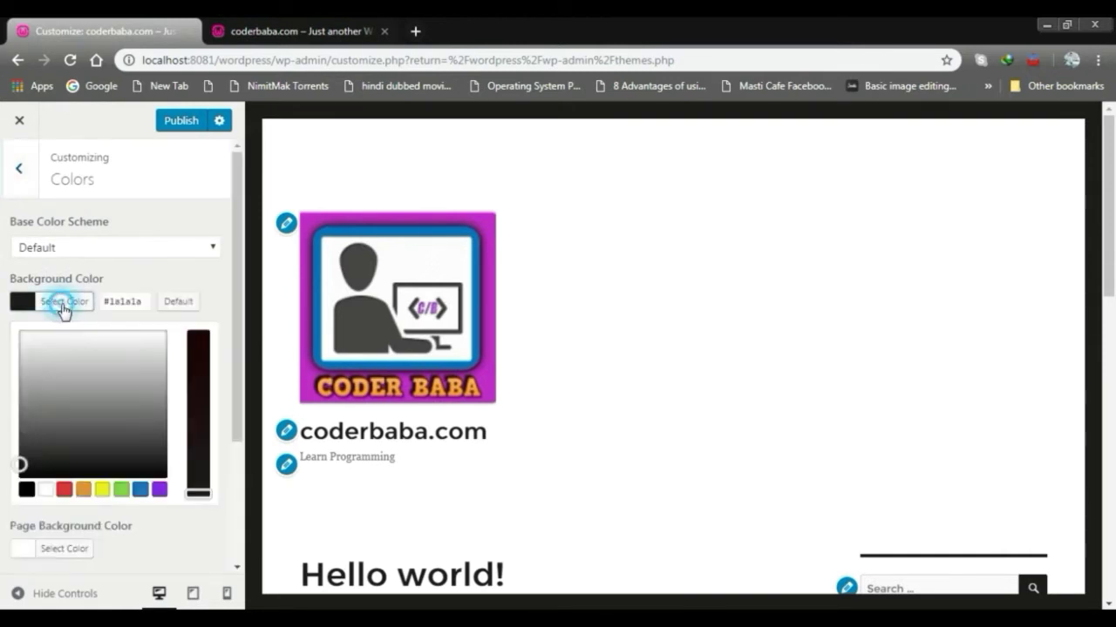
{"action": "left_click", "coordinate": [102, 491]}
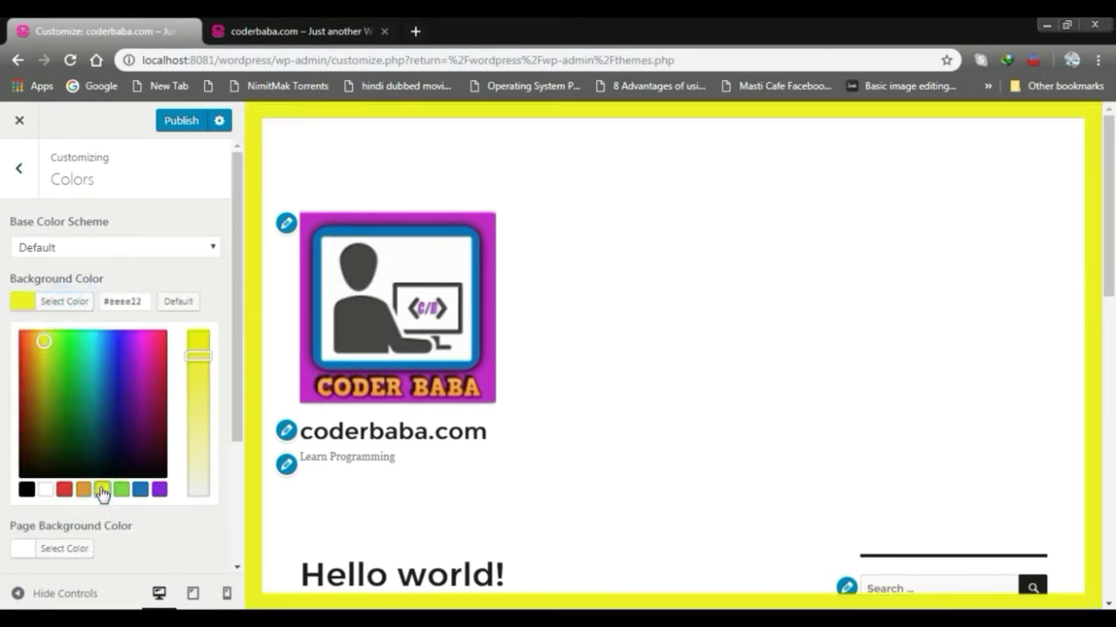
{"action": "left_click", "coordinate": [129, 280]}
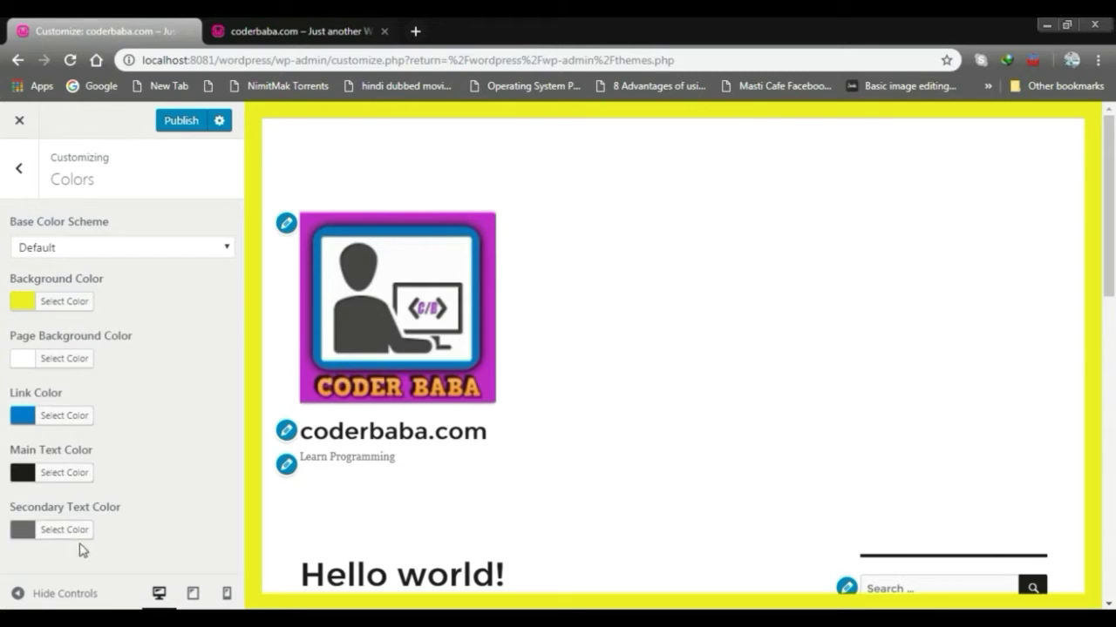
{"action": "left_click", "coordinate": [19, 171]}
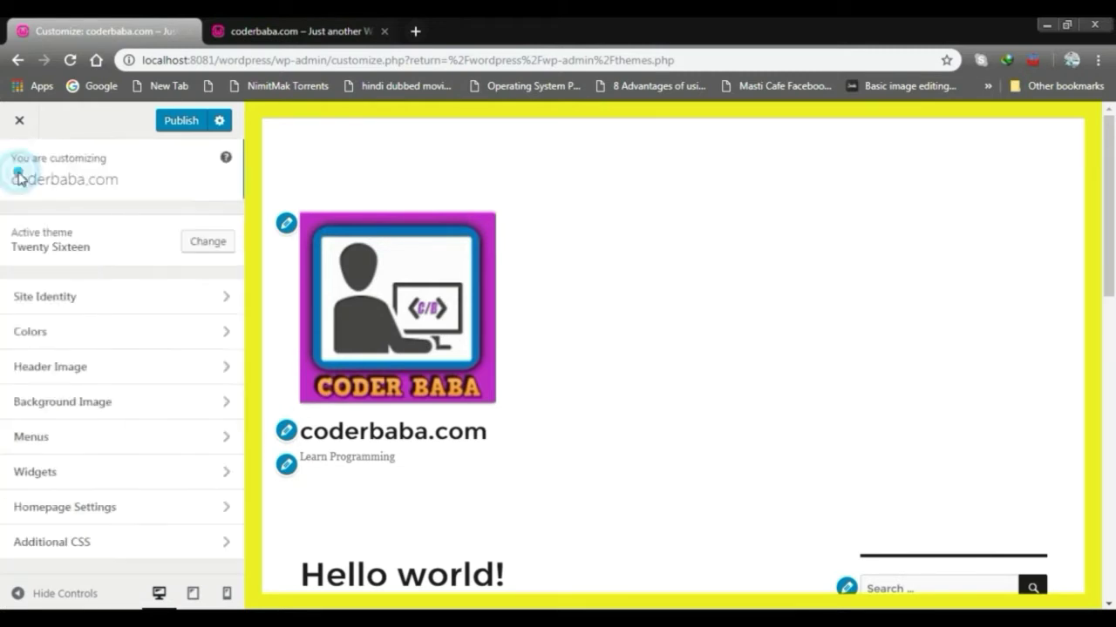
Upload the image WE.jpg from the logo folder as a new header image.
{"action": "left_click", "coordinate": [74, 371]}
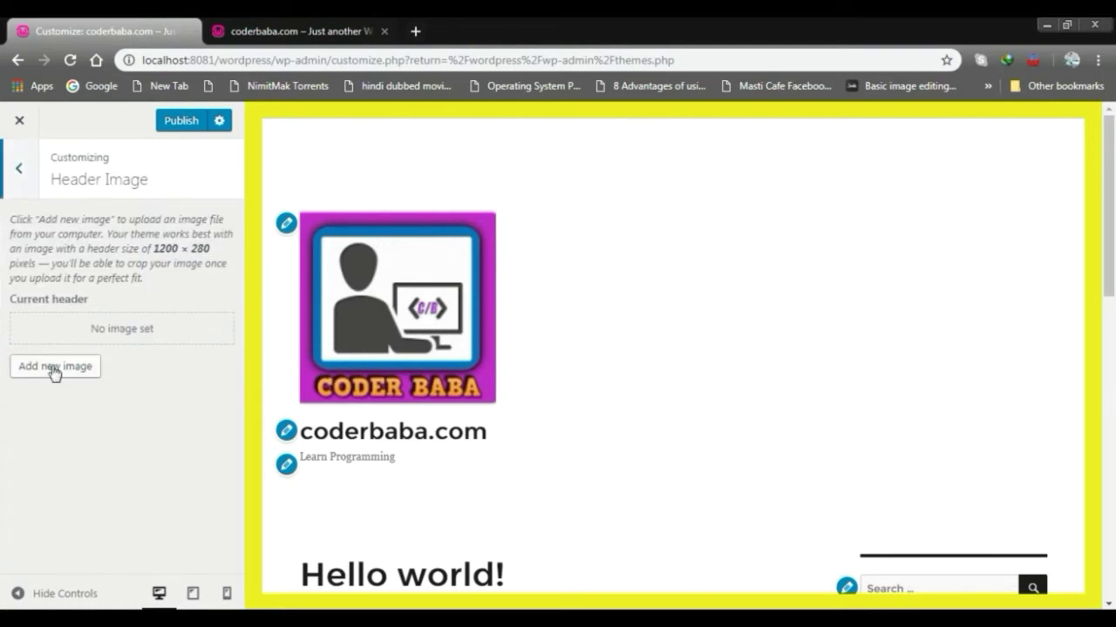
{"action": "left_click", "coordinate": [55, 366]}
{"action": "left_click", "coordinate": [77, 183]}
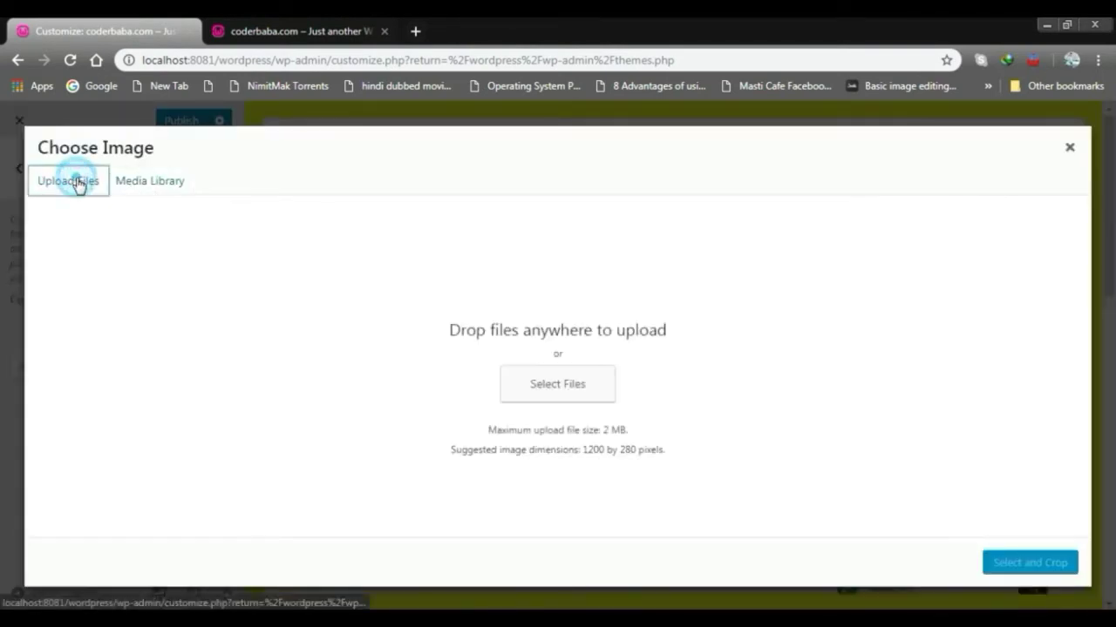
{"action": "left_click", "coordinate": [523, 376]}
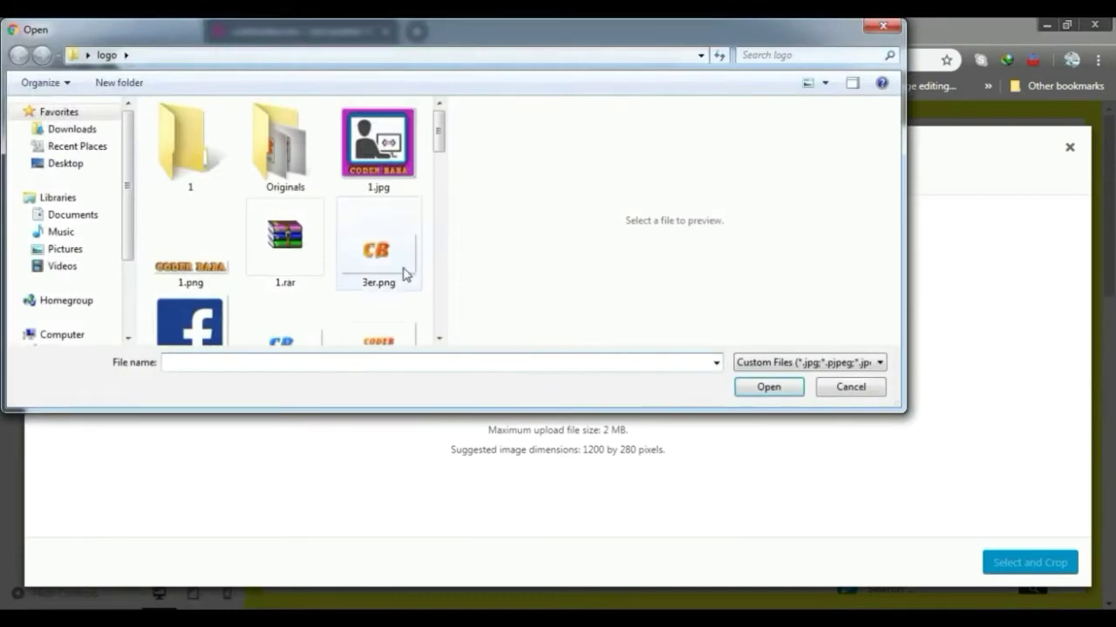
{"action": "left_click", "coordinate": [204, 261]}
{"action": "scroll", "coordinate": [366, 260], "scroll_direction": "down", "scroll_amount": 1}
{"action": "scroll", "coordinate": [366, 260], "scroll_direction": "down", "scroll_amount": 2}
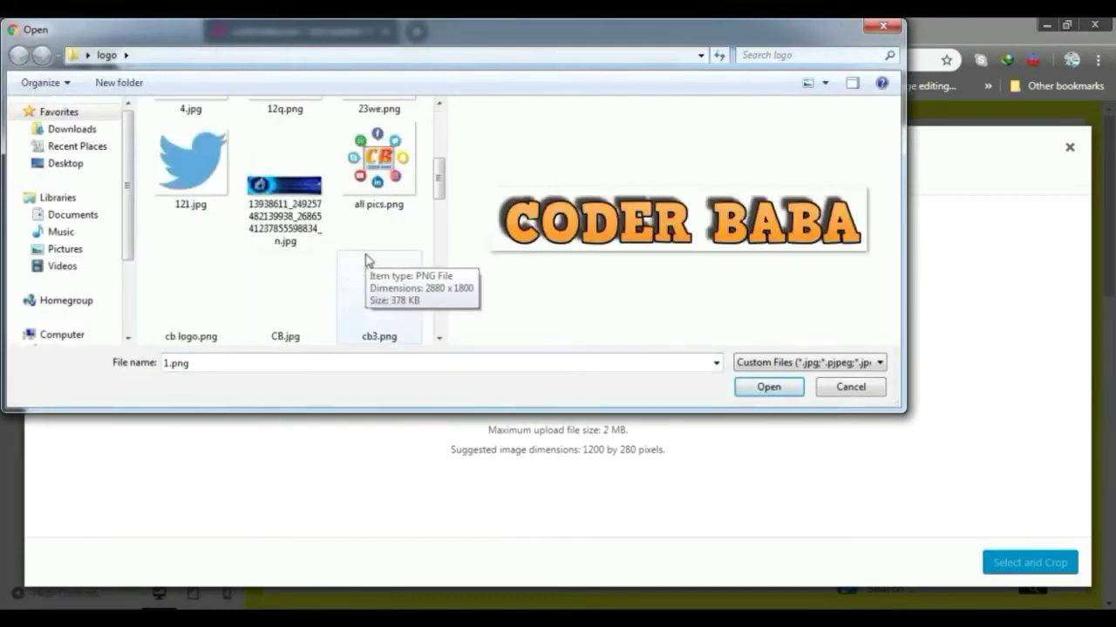
{"action": "scroll", "coordinate": [366, 260], "scroll_direction": "down", "scroll_amount": 2}
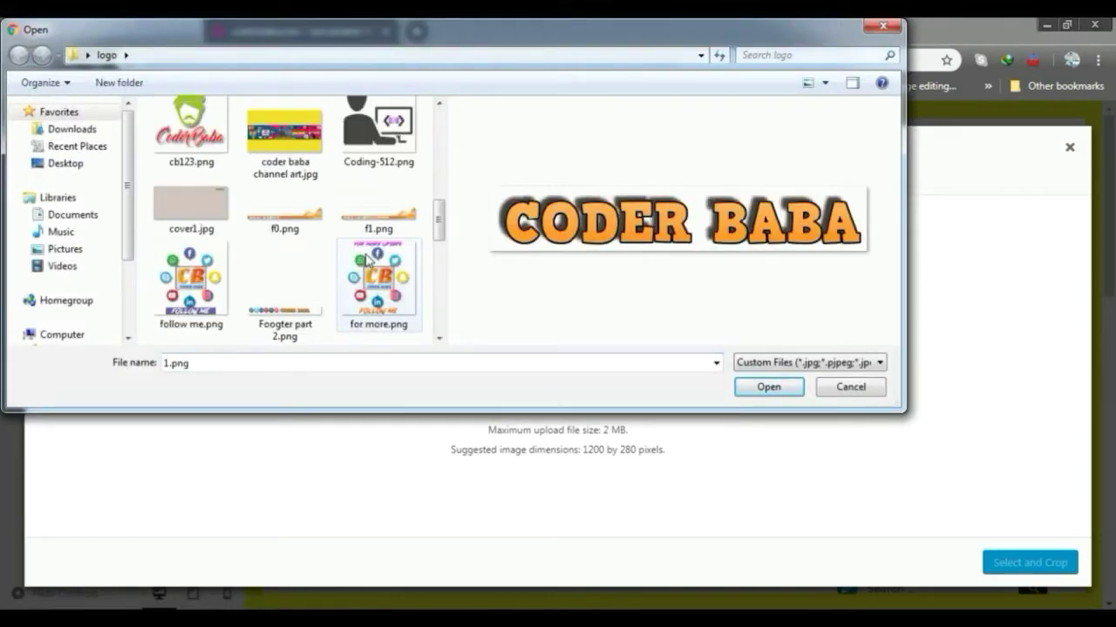
{"action": "scroll", "coordinate": [382, 250], "scroll_direction": "down", "scroll_amount": 3}
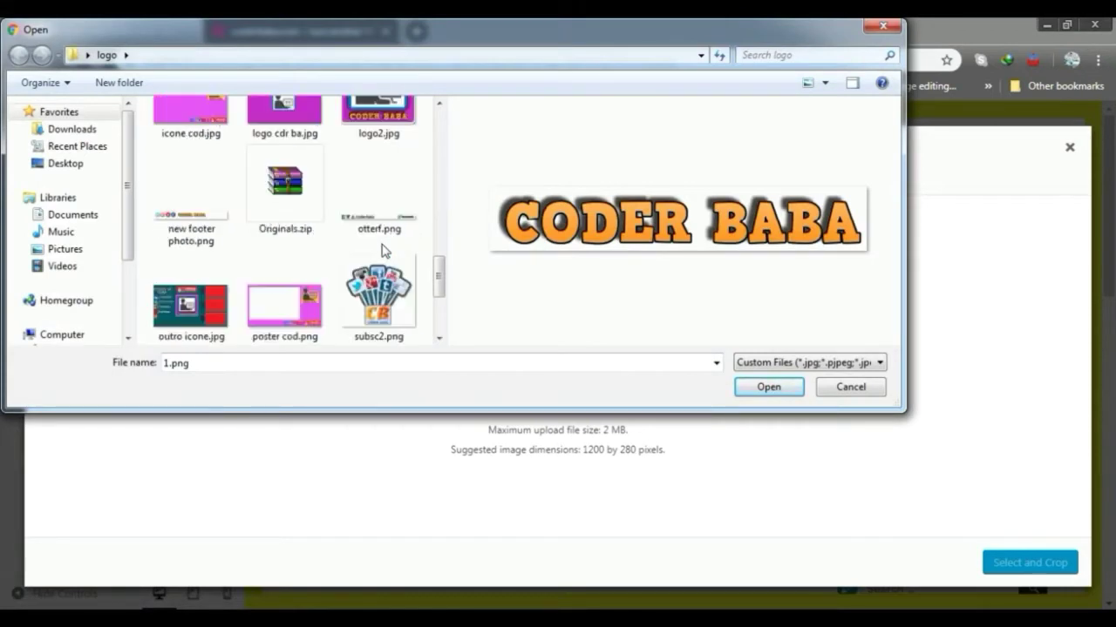
{"action": "scroll", "coordinate": [382, 250], "scroll_direction": "down", "scroll_amount": 2}
{"action": "scroll", "coordinate": [382, 250], "scroll_direction": "up", "scroll_amount": 2}
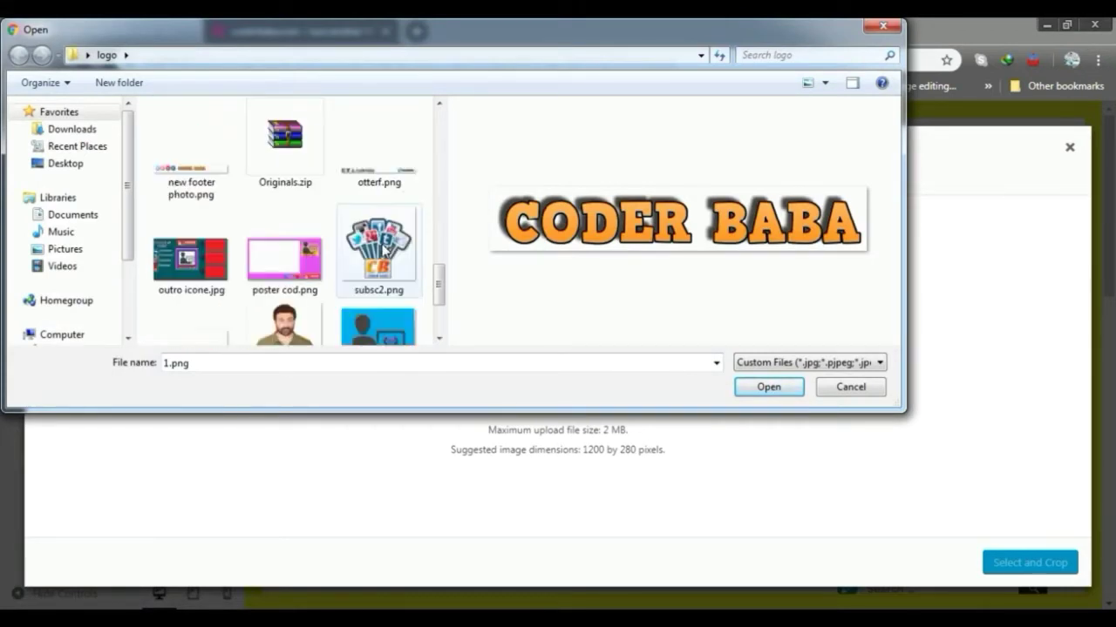
{"action": "scroll", "coordinate": [382, 250], "scroll_direction": "down", "scroll_amount": 2}
{"action": "left_click", "coordinate": [203, 314]}
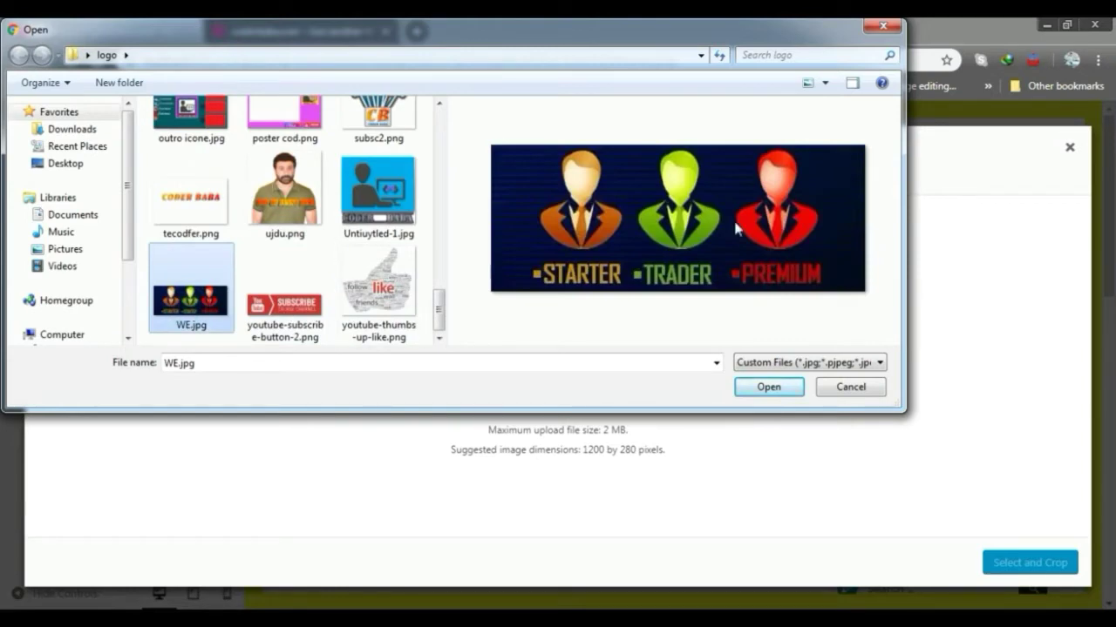
{"action": "left_click", "coordinate": [766, 387]}
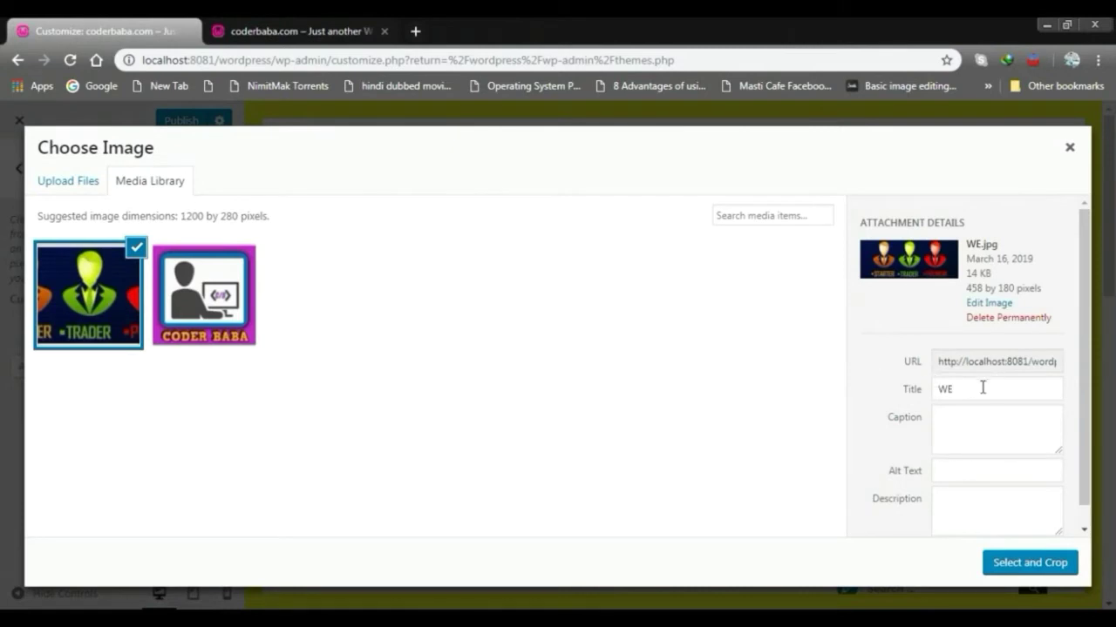
Crop WE.jpg to its lower strip including the captions as the site header, and return to the main customizer sections.
{"action": "left_click", "coordinate": [1034, 564]}
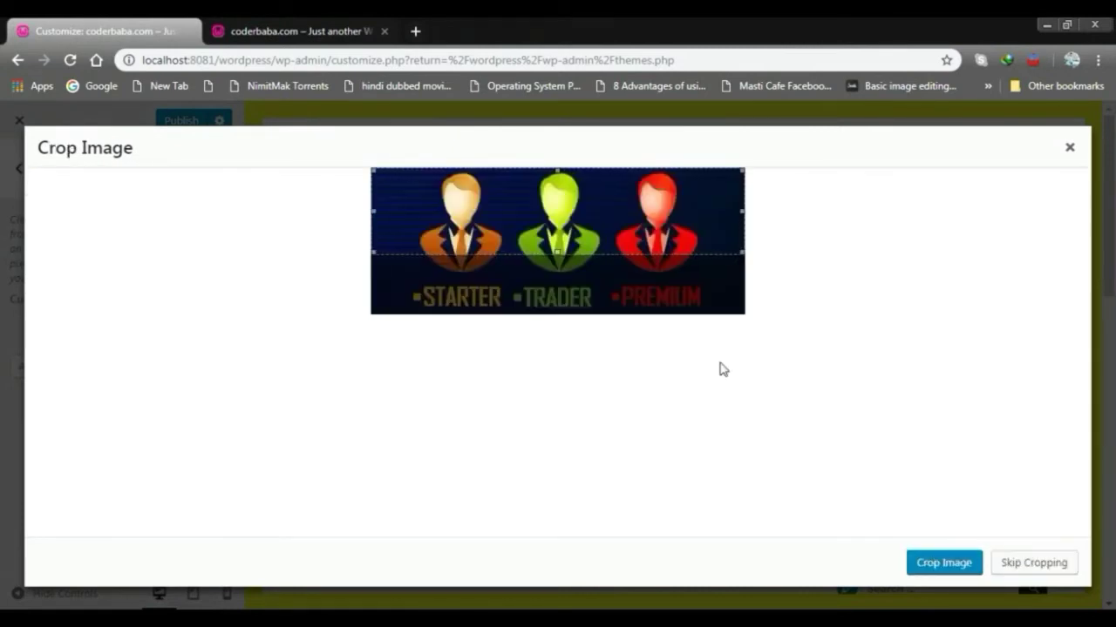
{"action": "left_click_drag", "start_coordinate": [604, 224], "coordinate": [605, 295]}
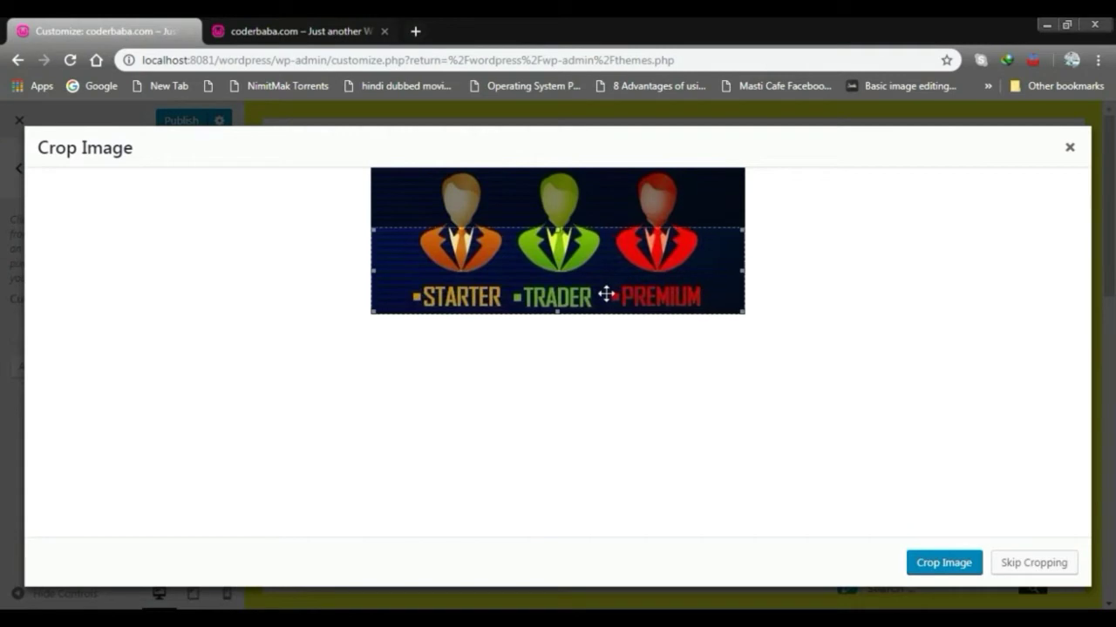
{"action": "left_click", "coordinate": [946, 563]}
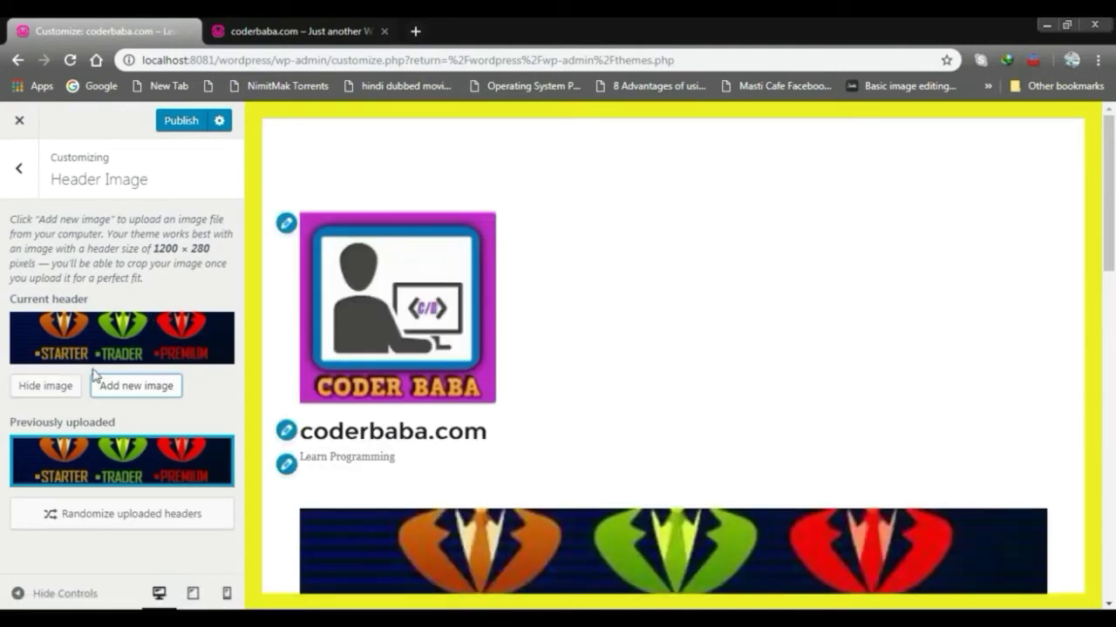
{"action": "left_click", "coordinate": [15, 172]}
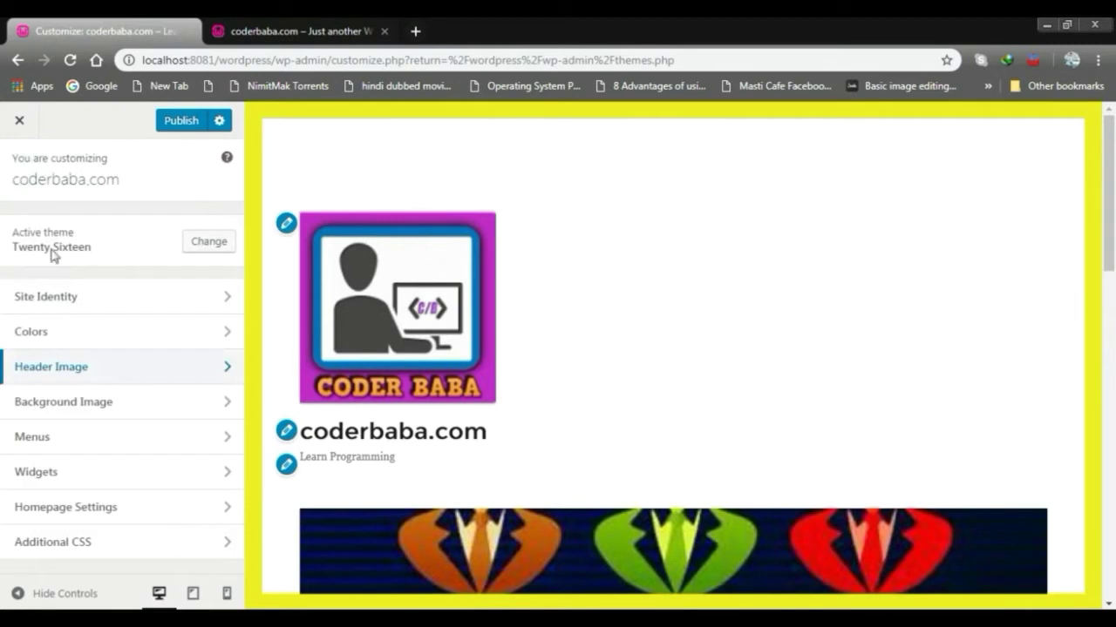
{"action": "left_click", "coordinate": [91, 410]}
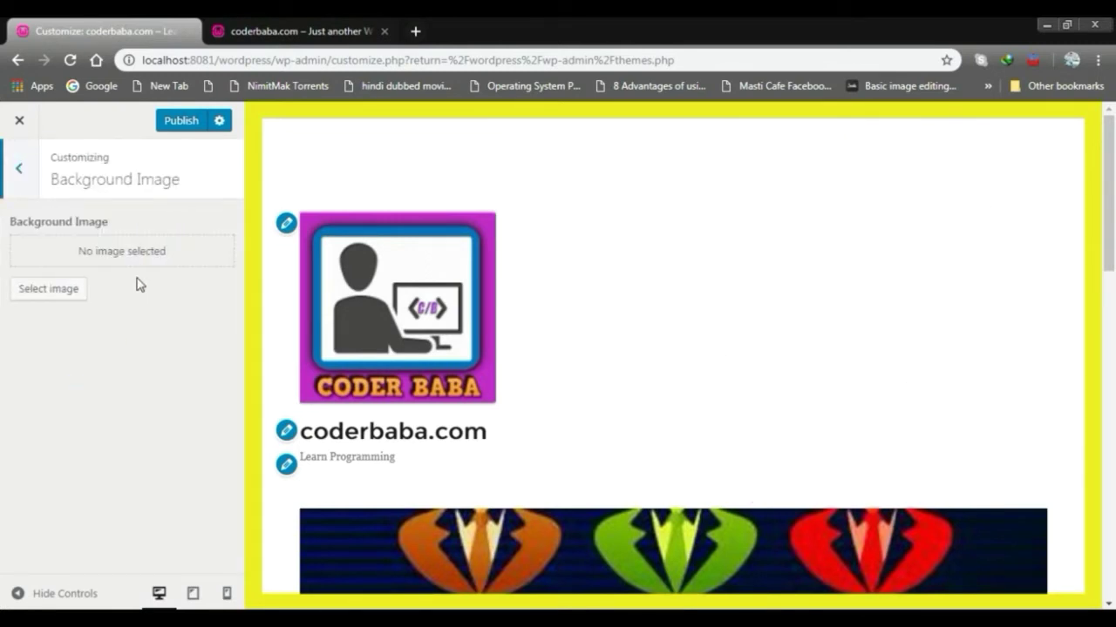
{"action": "left_click", "coordinate": [19, 174]}
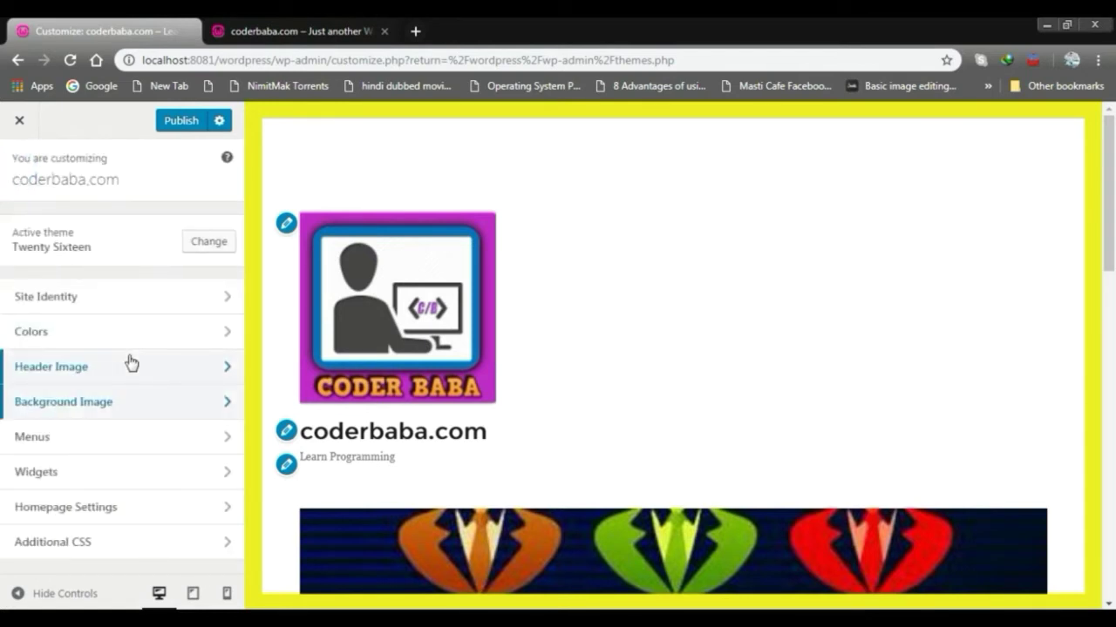
Create a new menu named Home and assign it to the Primary Menu location.
{"action": "left_click", "coordinate": [113, 437]}
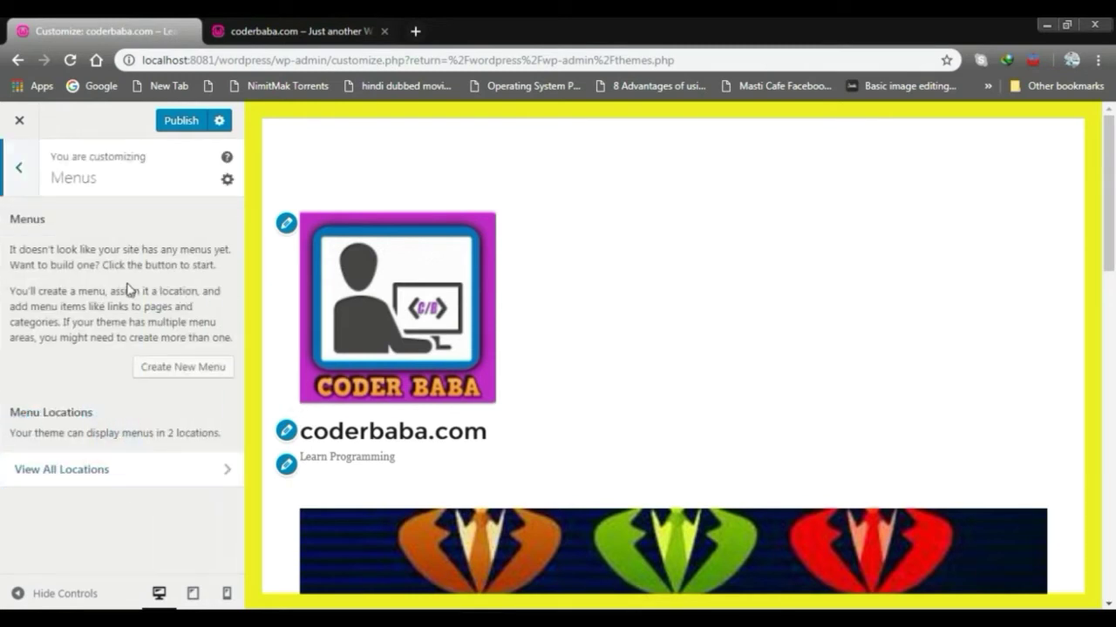
{"action": "left_click", "coordinate": [183, 369]}
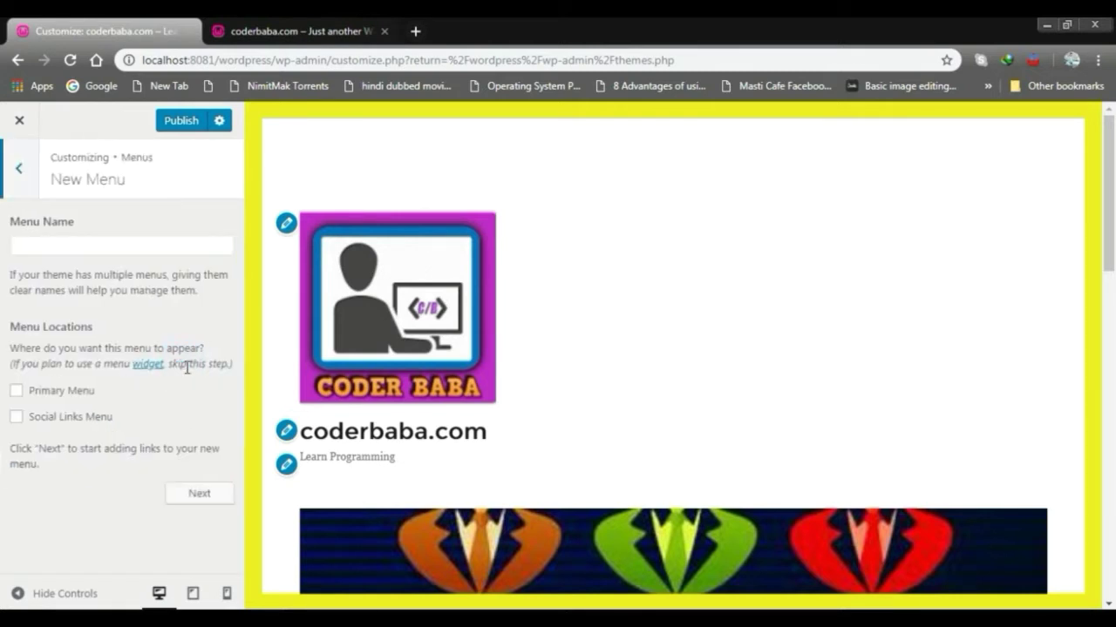
{"action": "left_click", "coordinate": [94, 253]}
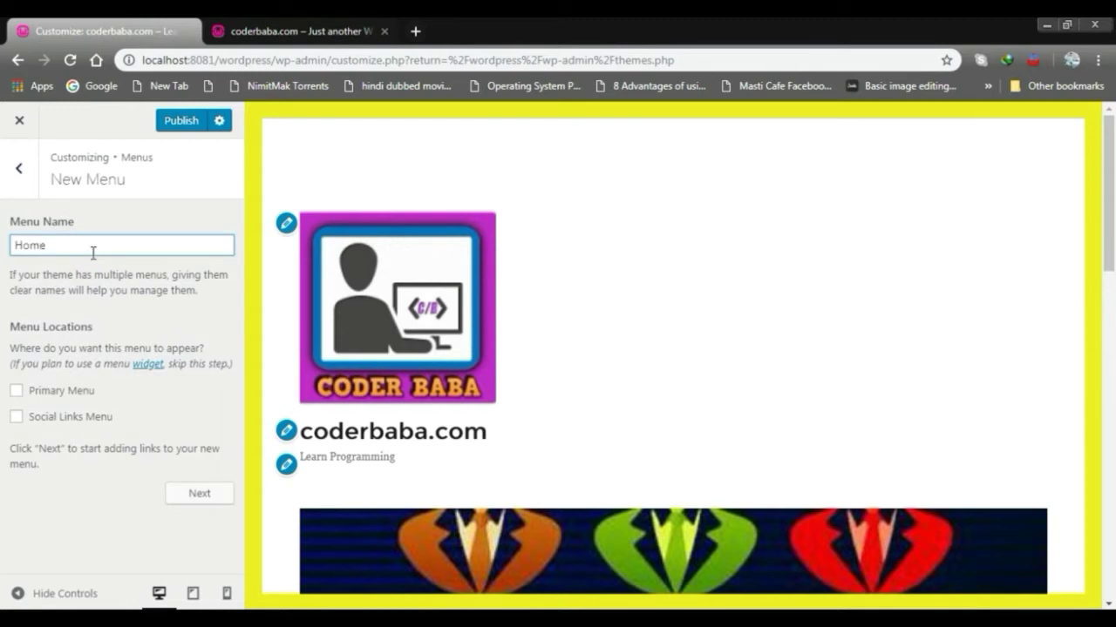
{"action": "left_click", "coordinate": [16, 390]}
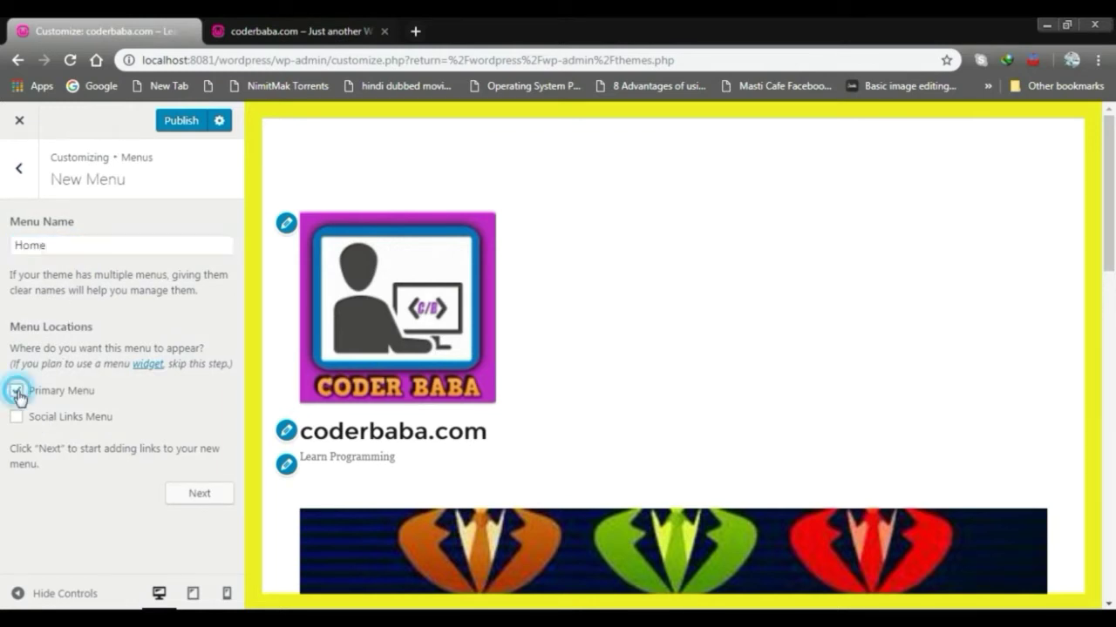
{"action": "left_click", "coordinate": [199, 494]}
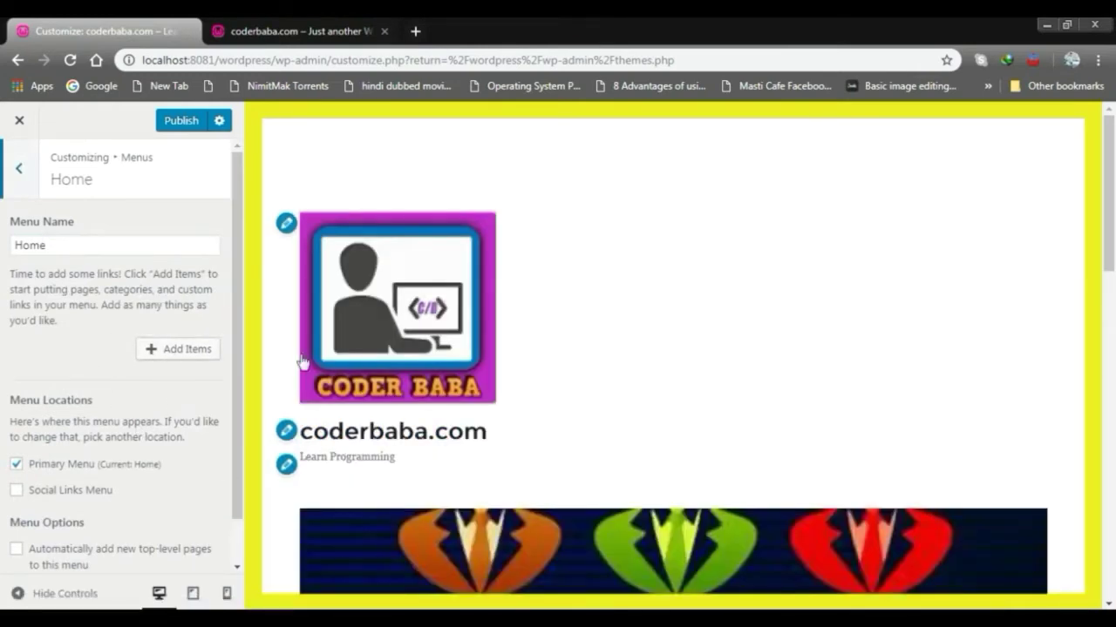
Create two new pages, About me and Privacy, as items of the Home menu.
{"action": "scroll", "coordinate": [984, 337], "scroll_direction": "down", "scroll_amount": 5}
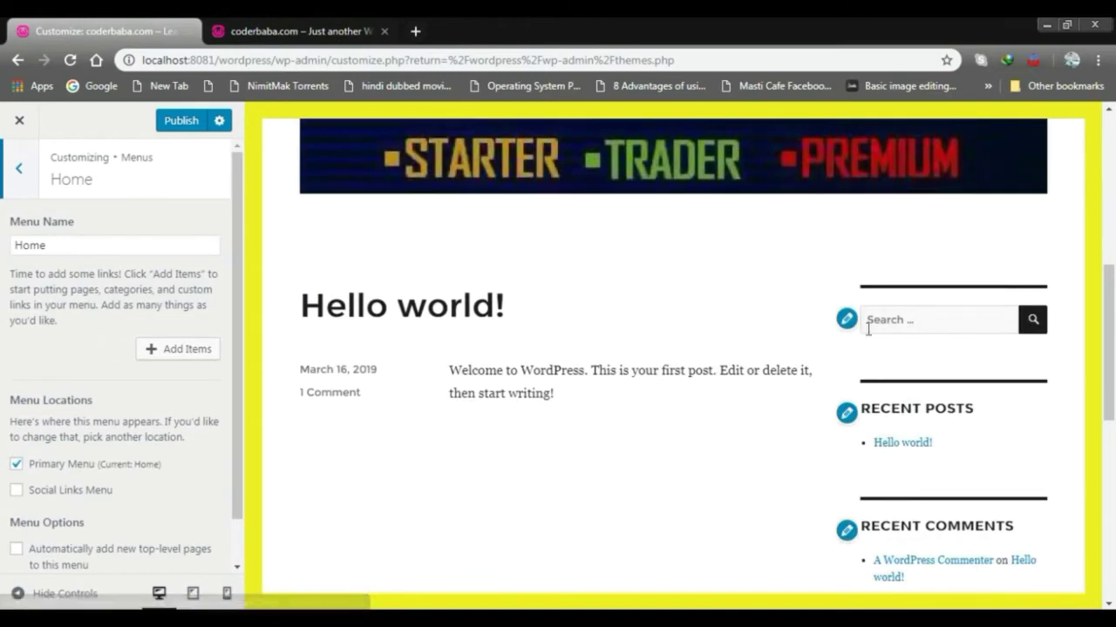
{"action": "scroll", "coordinate": [730, 345], "scroll_direction": "down", "scroll_amount": 3}
{"action": "scroll", "coordinate": [730, 345], "scroll_direction": "down", "scroll_amount": 1}
{"action": "scroll", "coordinate": [729, 346], "scroll_direction": "up", "scroll_amount": 10}
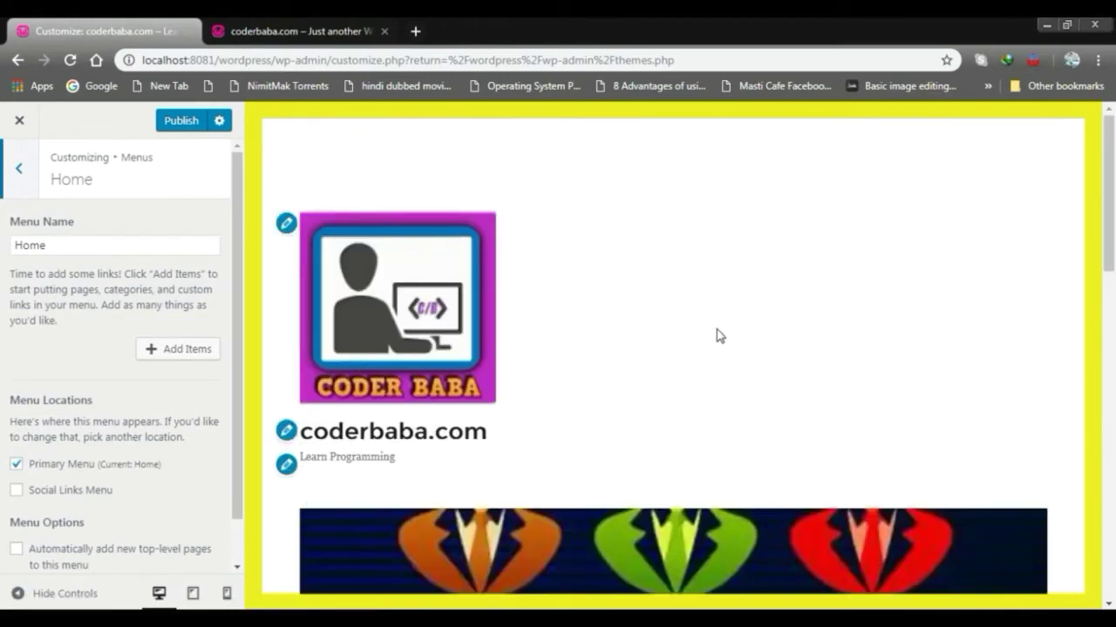
{"action": "left_click", "coordinate": [152, 349]}
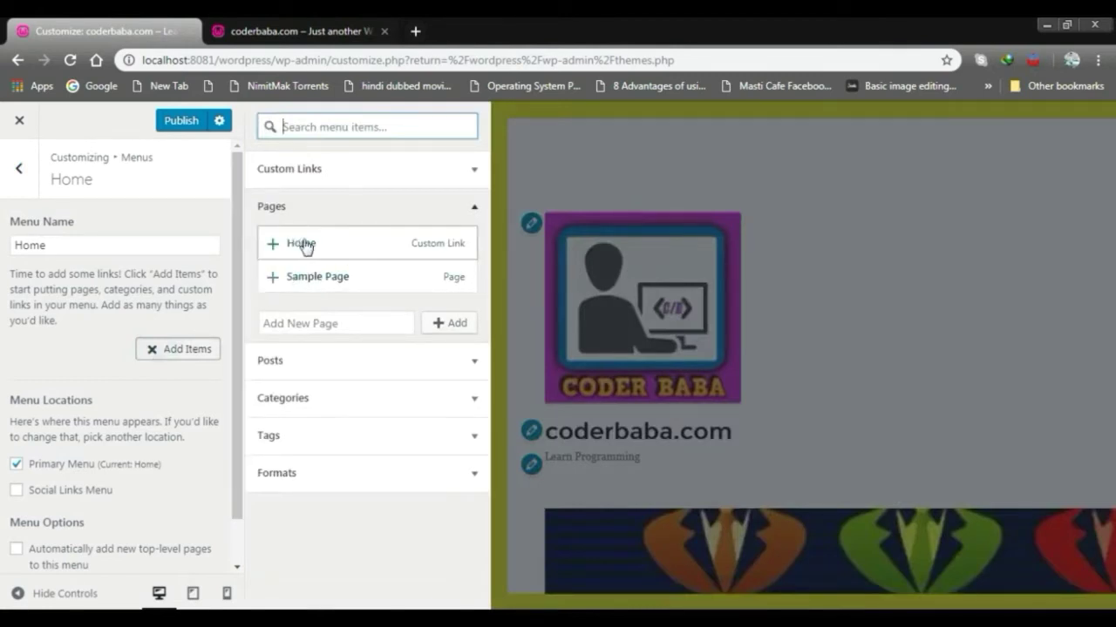
{"action": "left_click", "coordinate": [342, 323]}
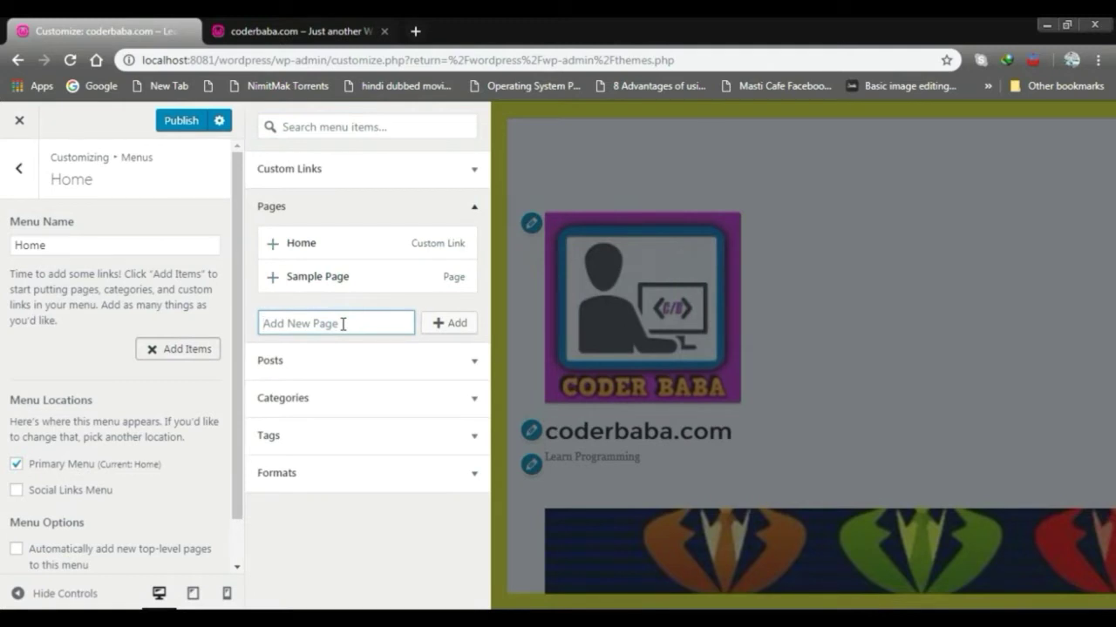
{"action": "type", "text": "About me"}
{"action": "left_click", "coordinate": [448, 325]}
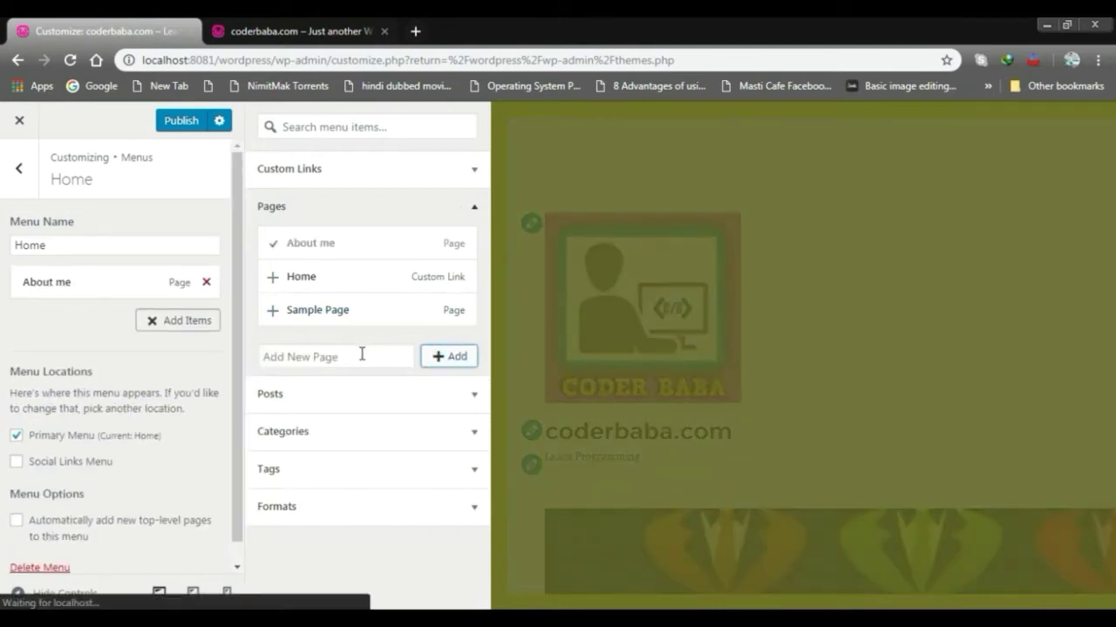
{"action": "left_click", "coordinate": [362, 355]}
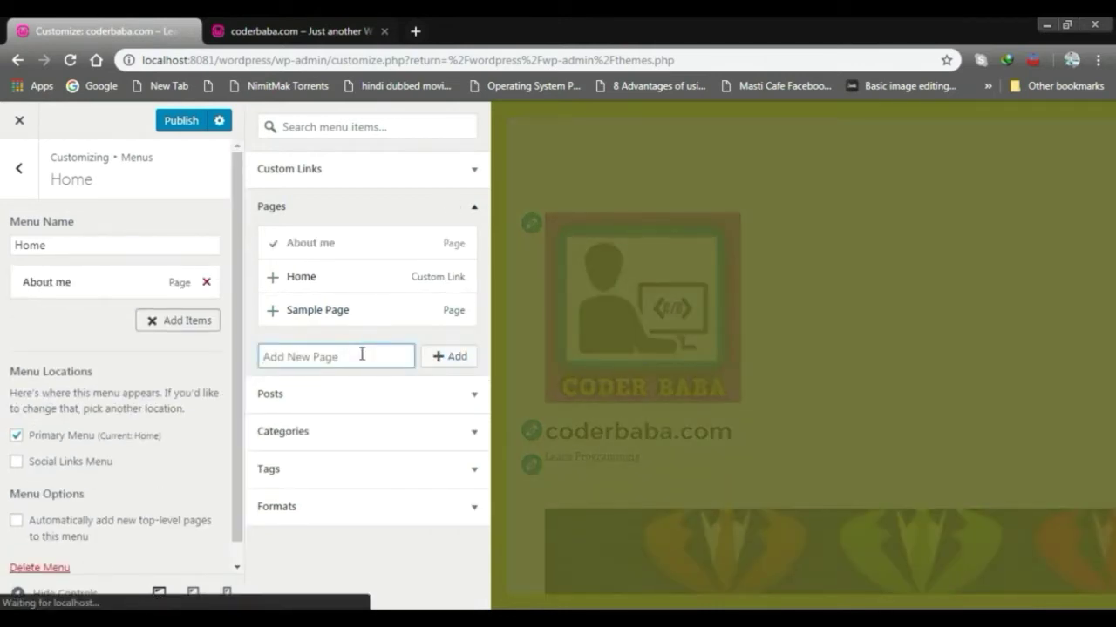
{"action": "type", "text": "Privacy"}
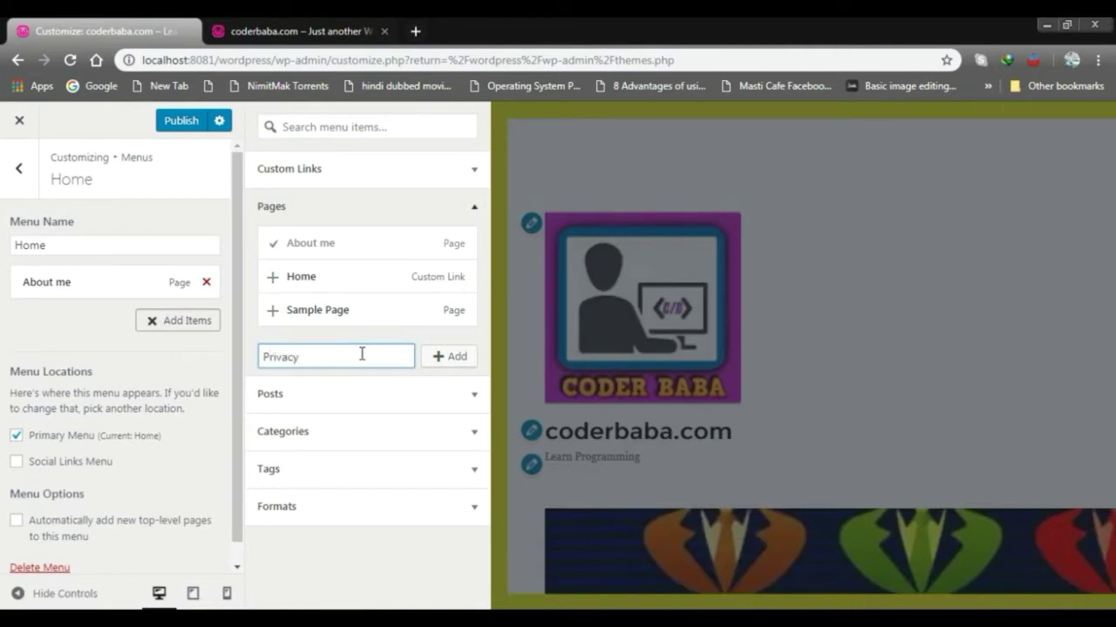
{"action": "left_click", "coordinate": [452, 357]}
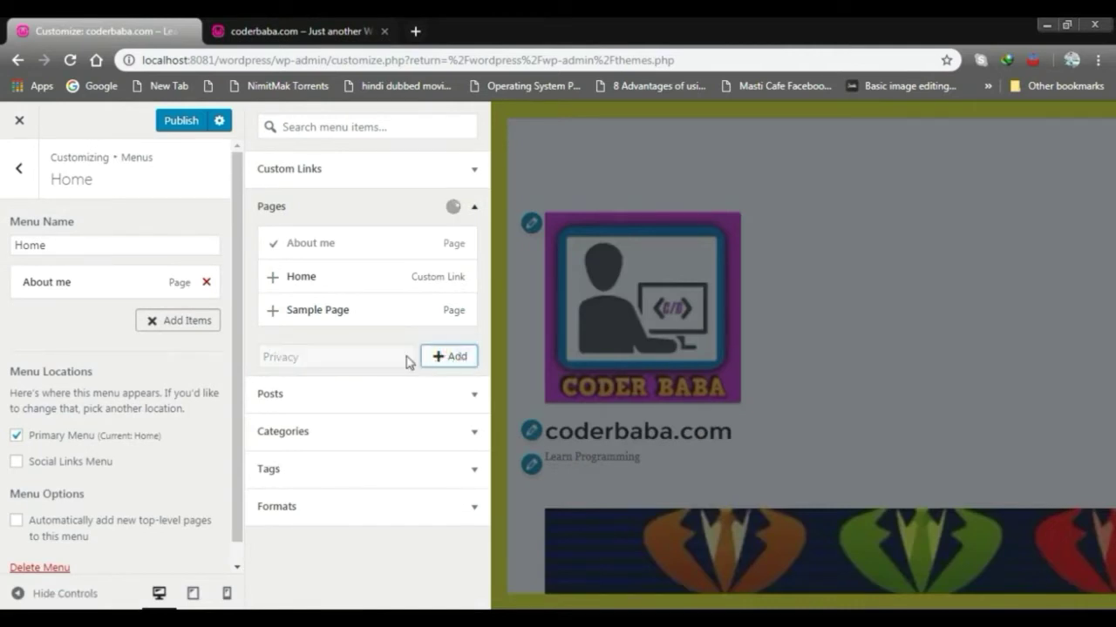
Add new pages named Product and Blogs to the Home menu, correcting the misspelled Product title with the spelling suggestion.
{"action": "left_click", "coordinate": [311, 388]}
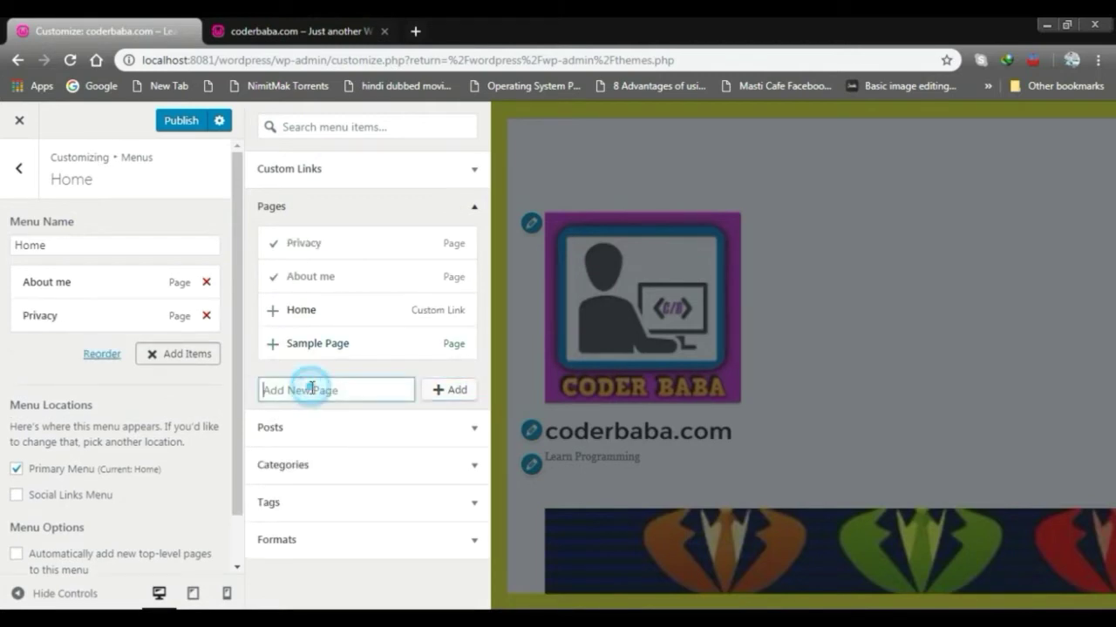
{"action": "type", "text": "Prodcut"}
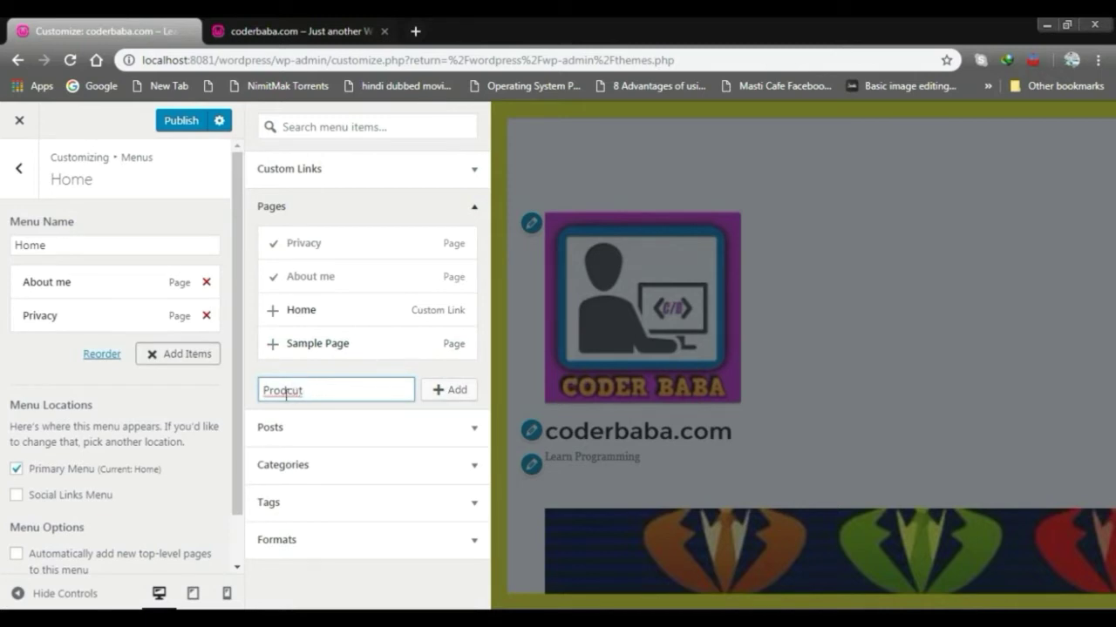
{"action": "right_click", "coordinate": [285, 393]}
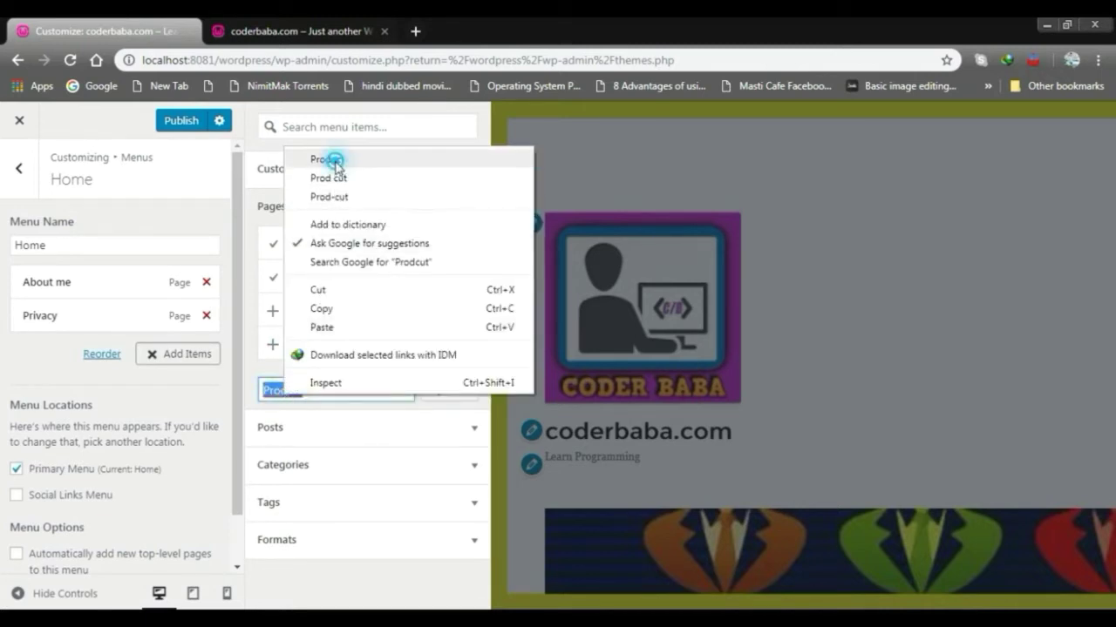
{"action": "left_click", "coordinate": [332, 160]}
{"action": "left_click", "coordinate": [445, 397]}
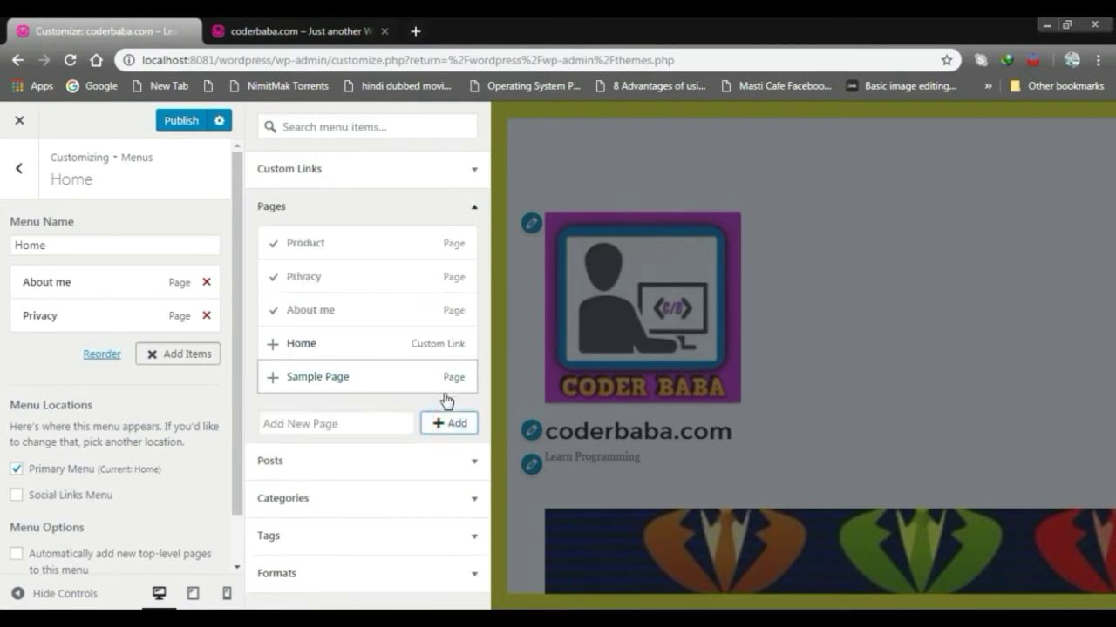
{"action": "left_click", "coordinate": [332, 425]}
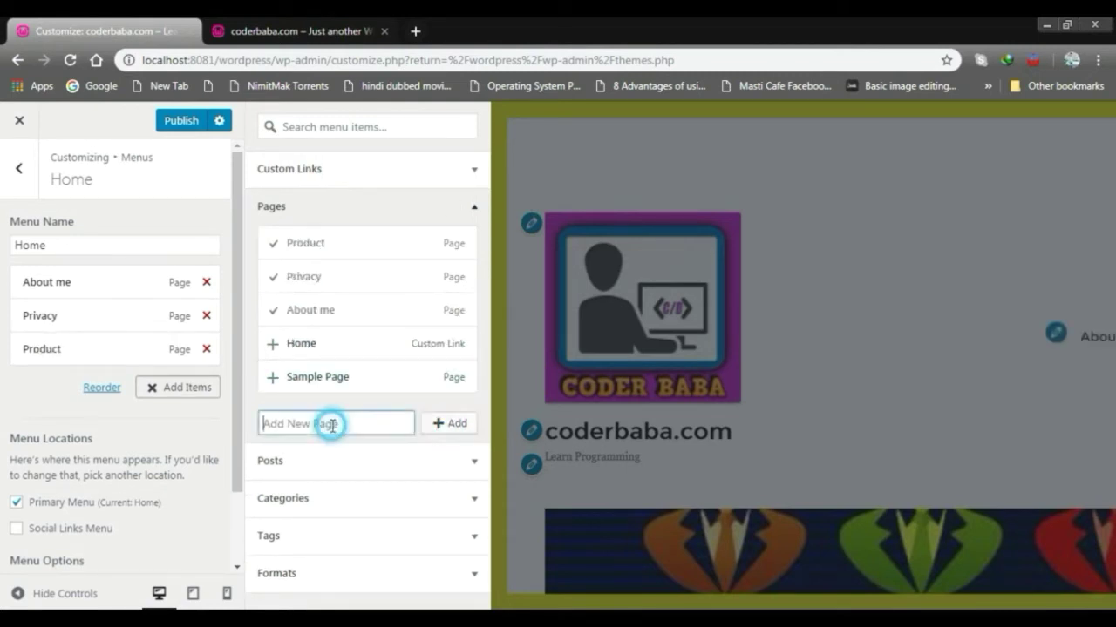
{"action": "type", "text": "Blogs"}
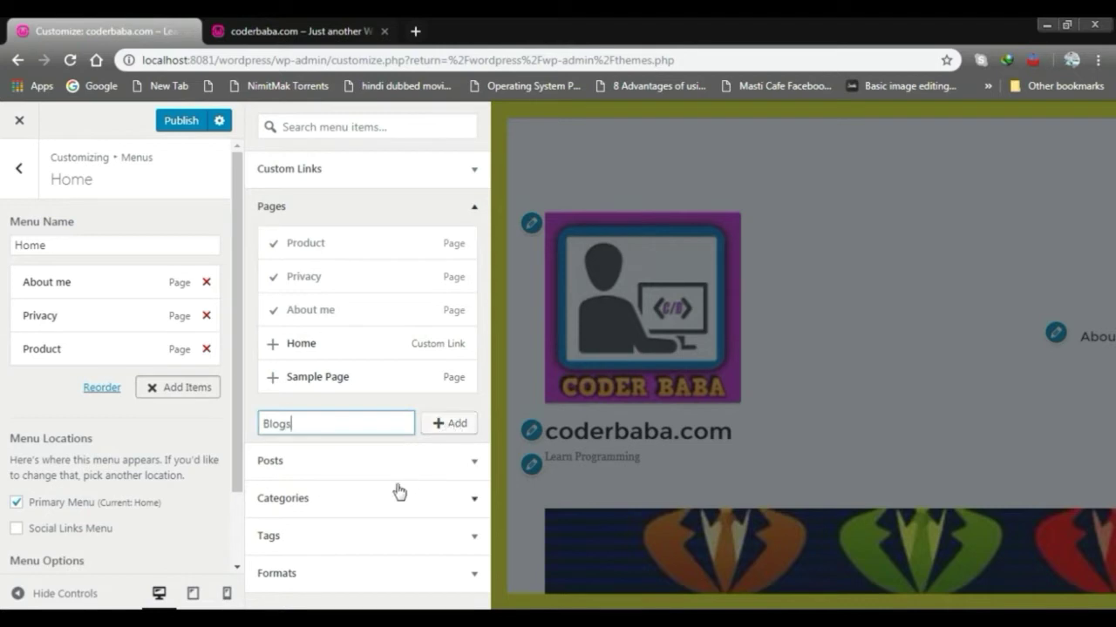
{"action": "left_click", "coordinate": [441, 424]}
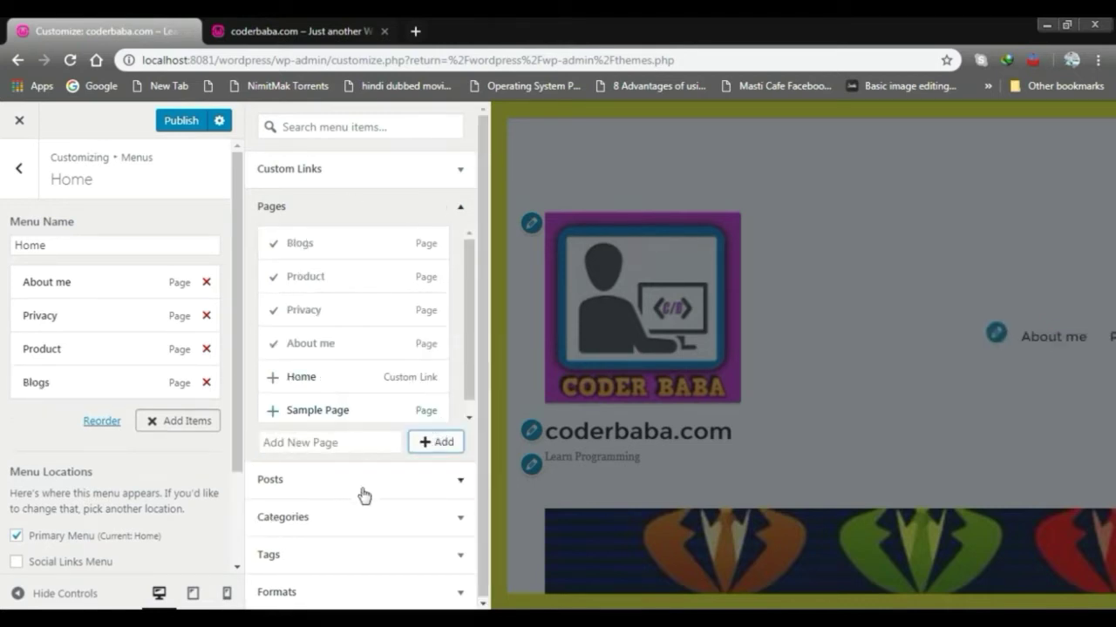
Examine the Sidebar widget area, including the Recent Posts and Categories widget settings, and return to the main customizer sections.
{"action": "left_click", "coordinate": [19, 168]}
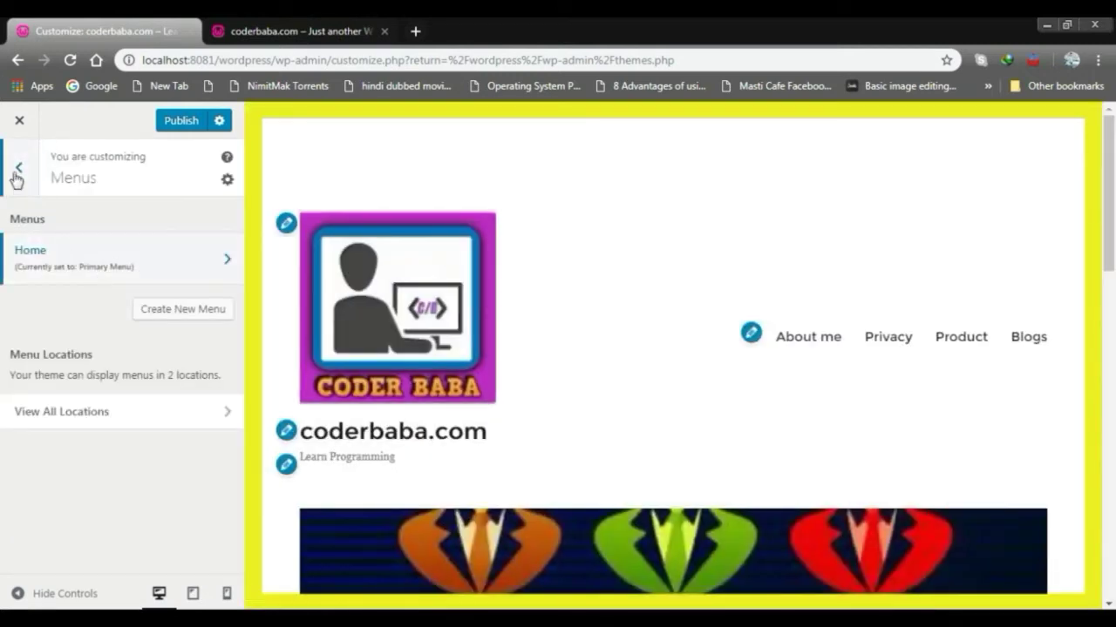
{"action": "left_click", "coordinate": [17, 172]}
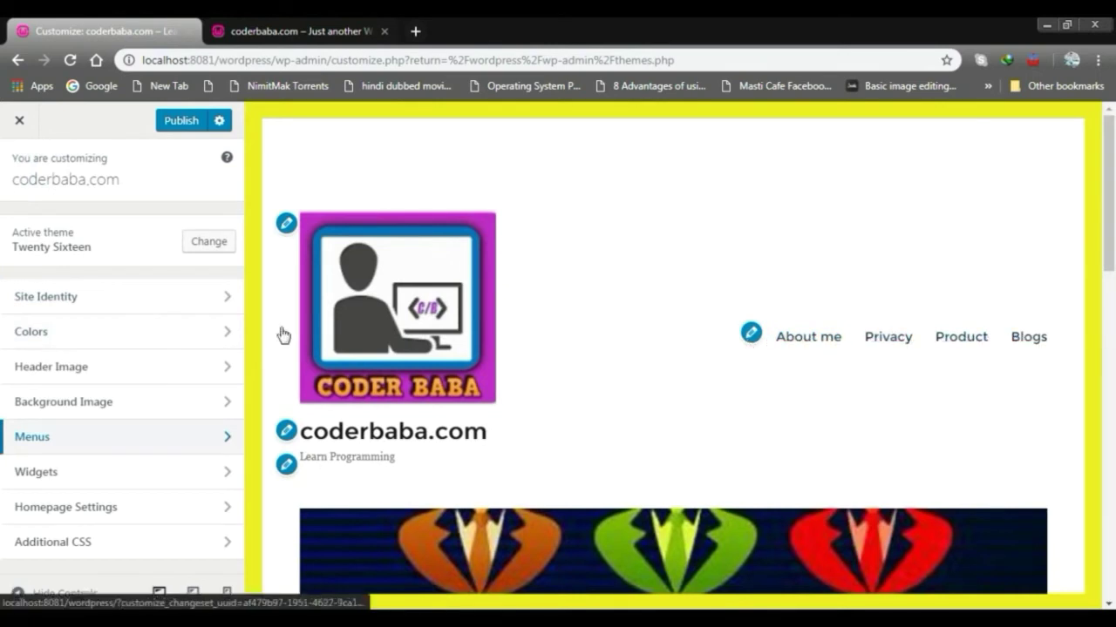
{"action": "left_click", "coordinate": [28, 476]}
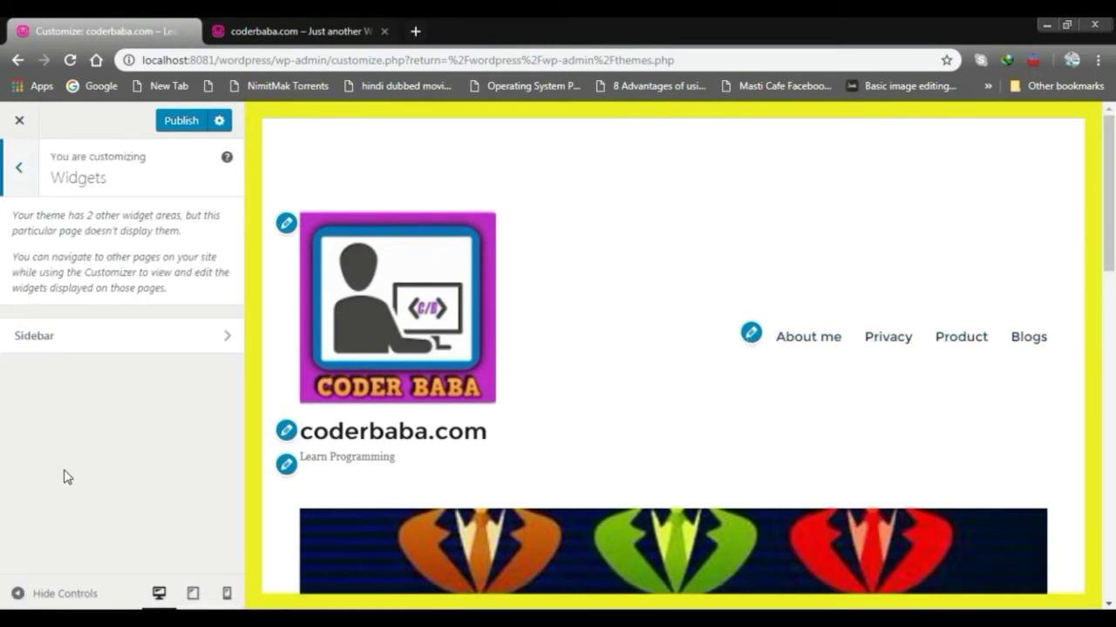
{"action": "left_click", "coordinate": [39, 336]}
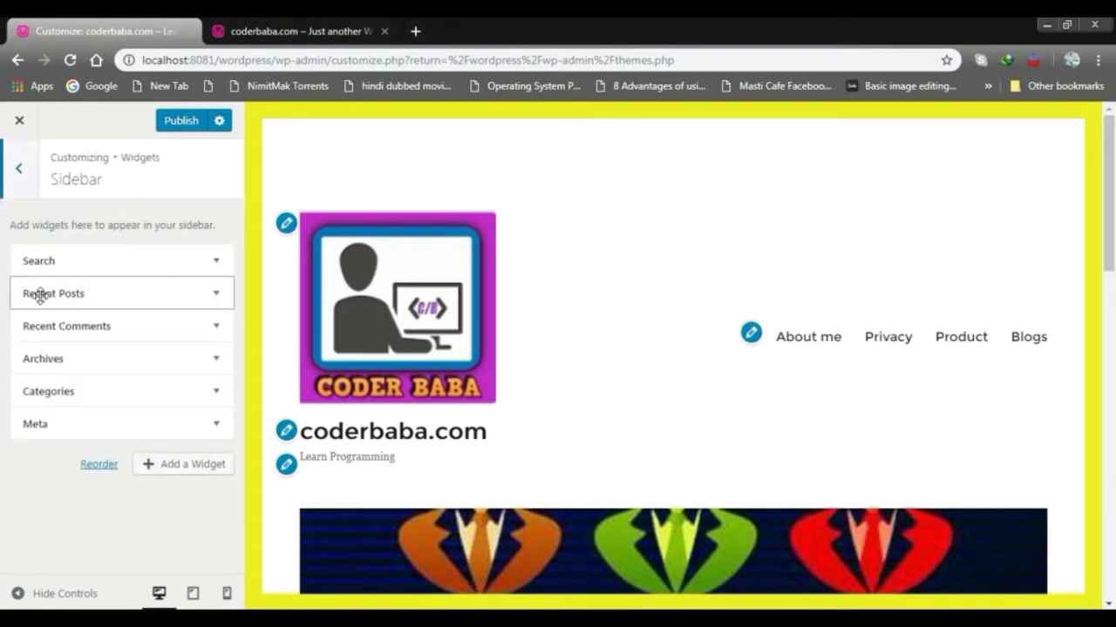
{"action": "scroll", "coordinate": [788, 289], "scroll_direction": "down", "scroll_amount": 5}
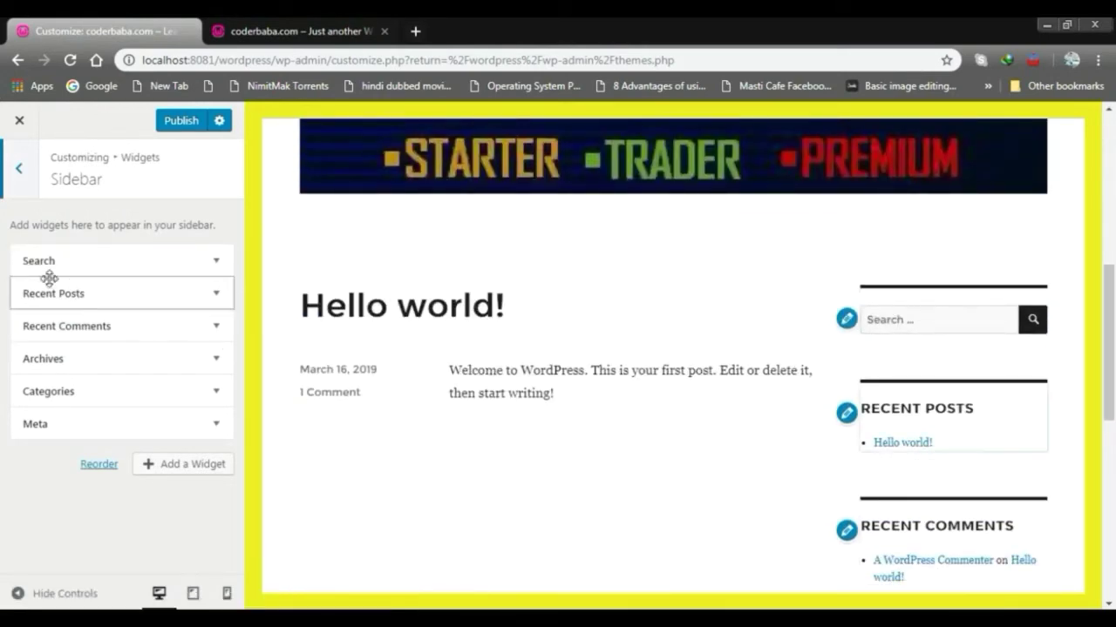
{"action": "left_click", "coordinate": [92, 294]}
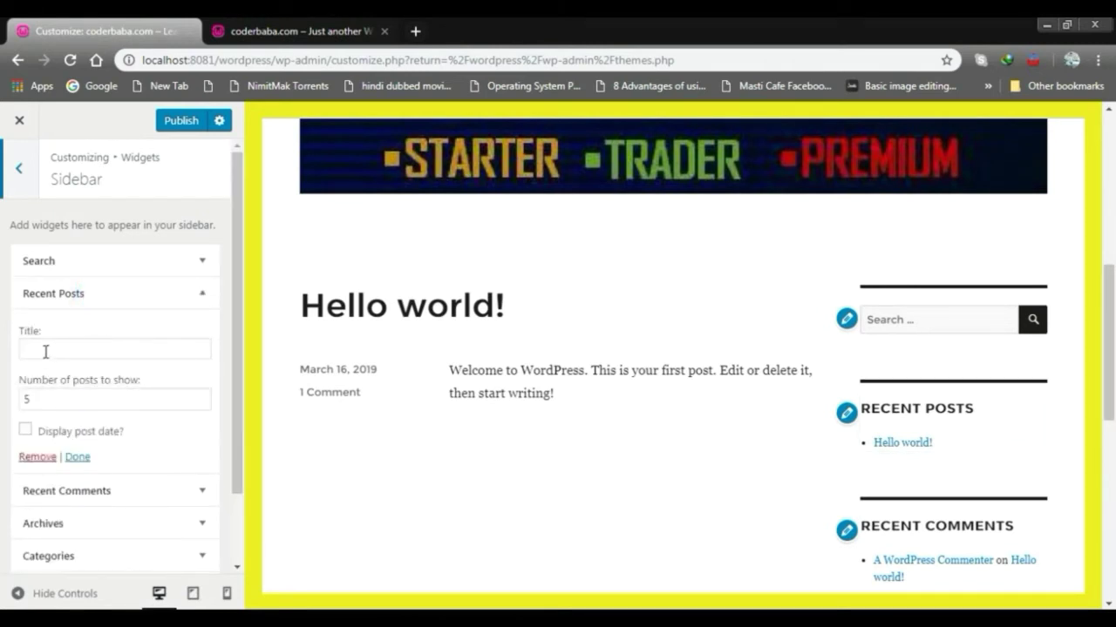
{"action": "left_click", "coordinate": [180, 291]}
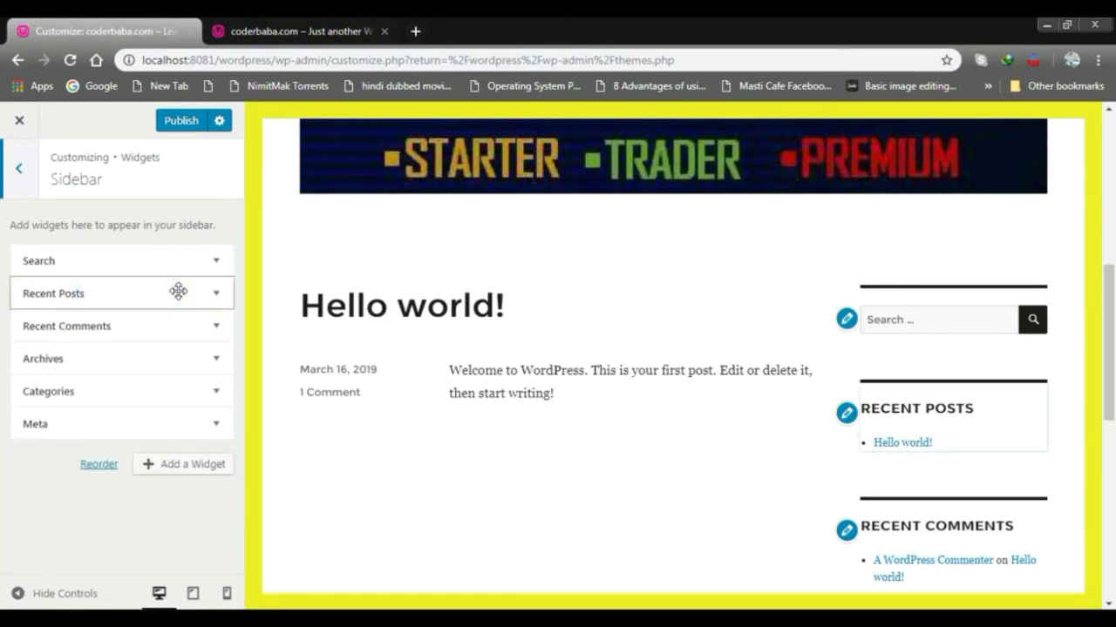
{"action": "left_click", "coordinate": [102, 389]}
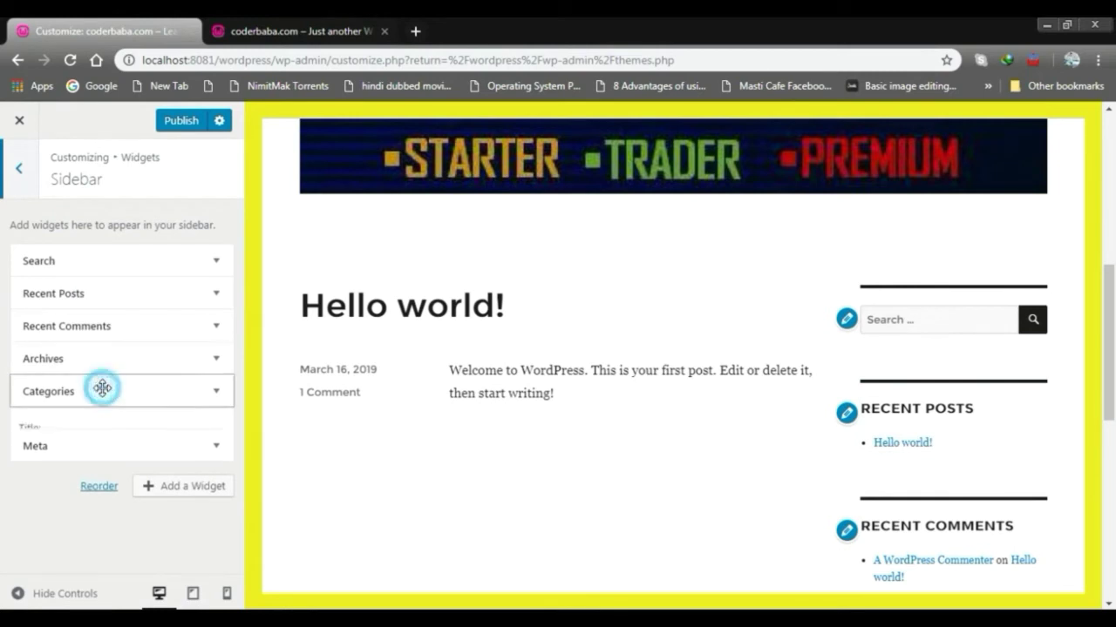
{"action": "left_click", "coordinate": [180, 389]}
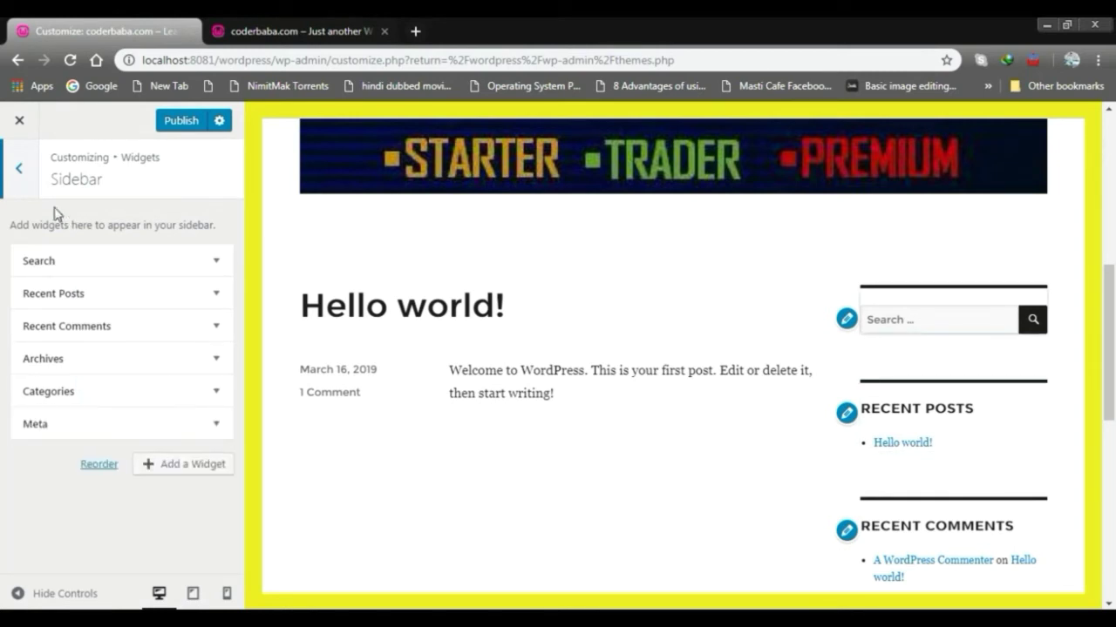
{"action": "left_click", "coordinate": [28, 177]}
{"action": "left_click", "coordinate": [29, 174]}
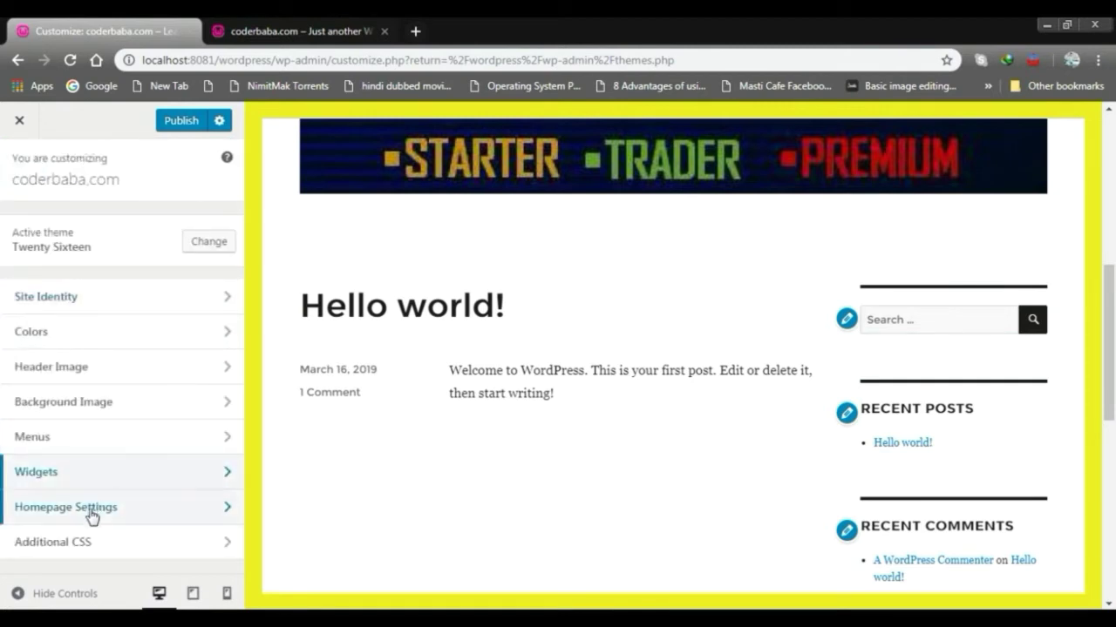
Review the Homepage Settings without changing them and publish all the customizer changes.
{"action": "left_click", "coordinate": [98, 512]}
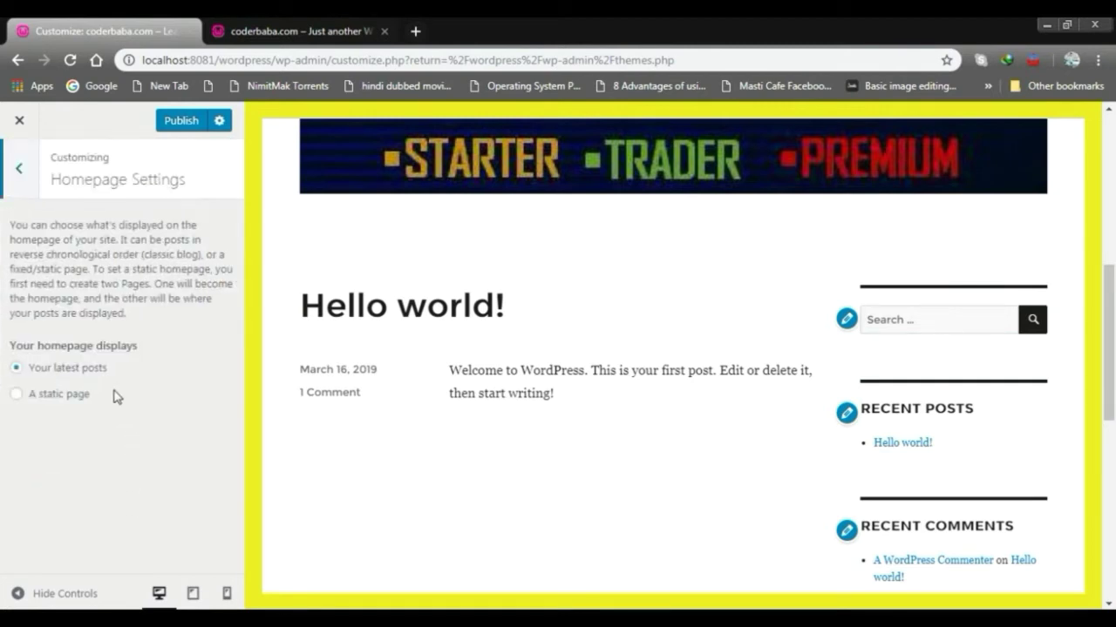
{"action": "left_click", "coordinate": [19, 174]}
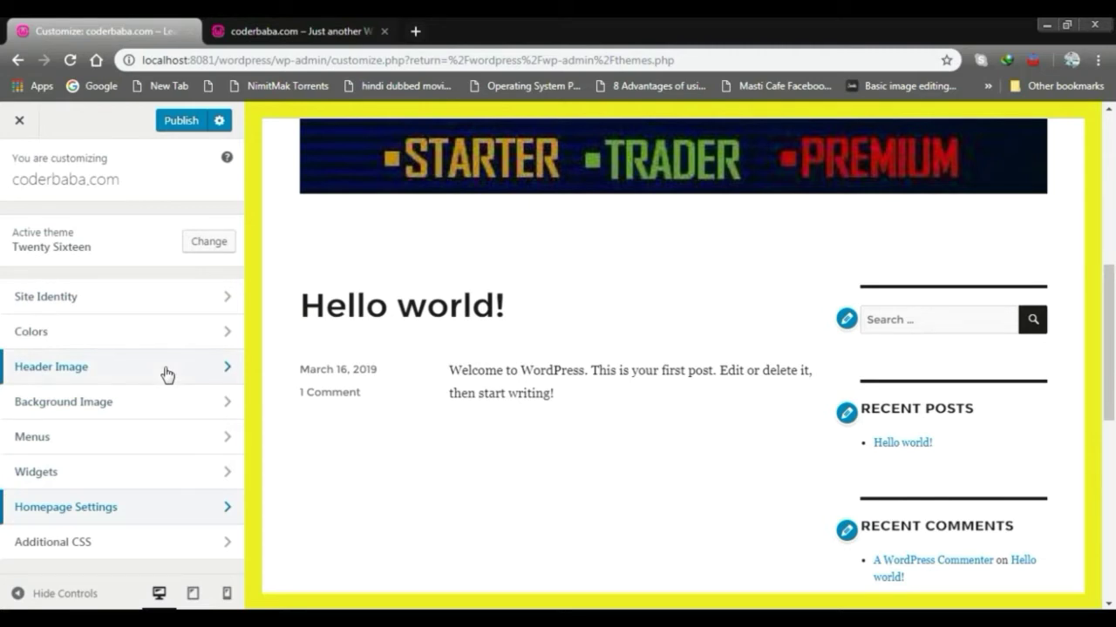
{"action": "left_click", "coordinate": [173, 122]}
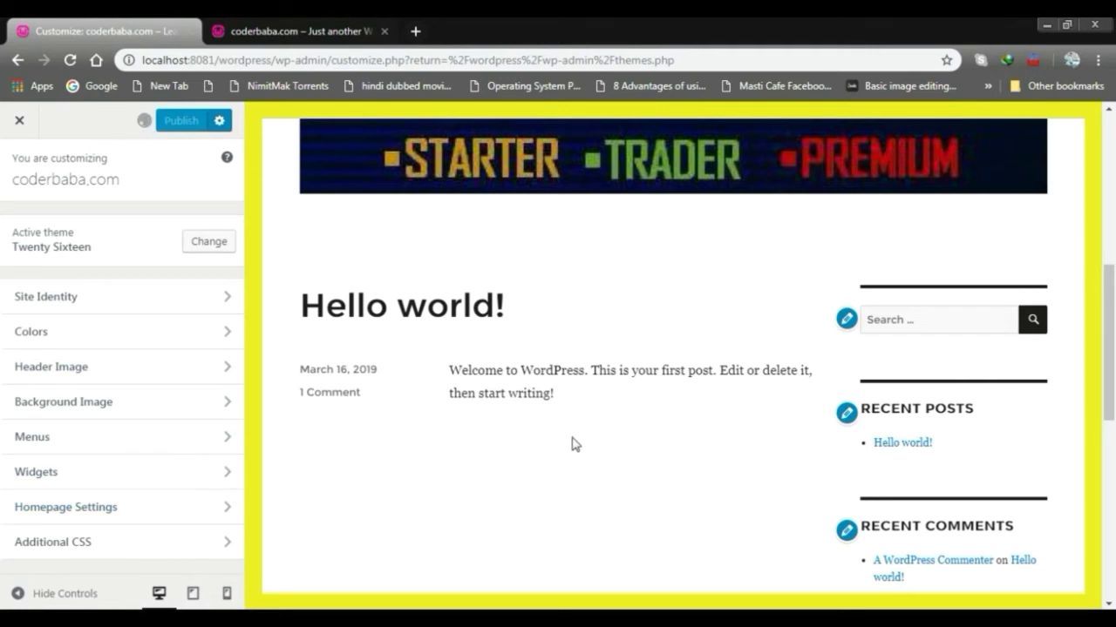
Reload the live coderbaba.com site and check its logo, tagline, background color, header image and navigation menu.
{"action": "left_click", "coordinate": [315, 26]}
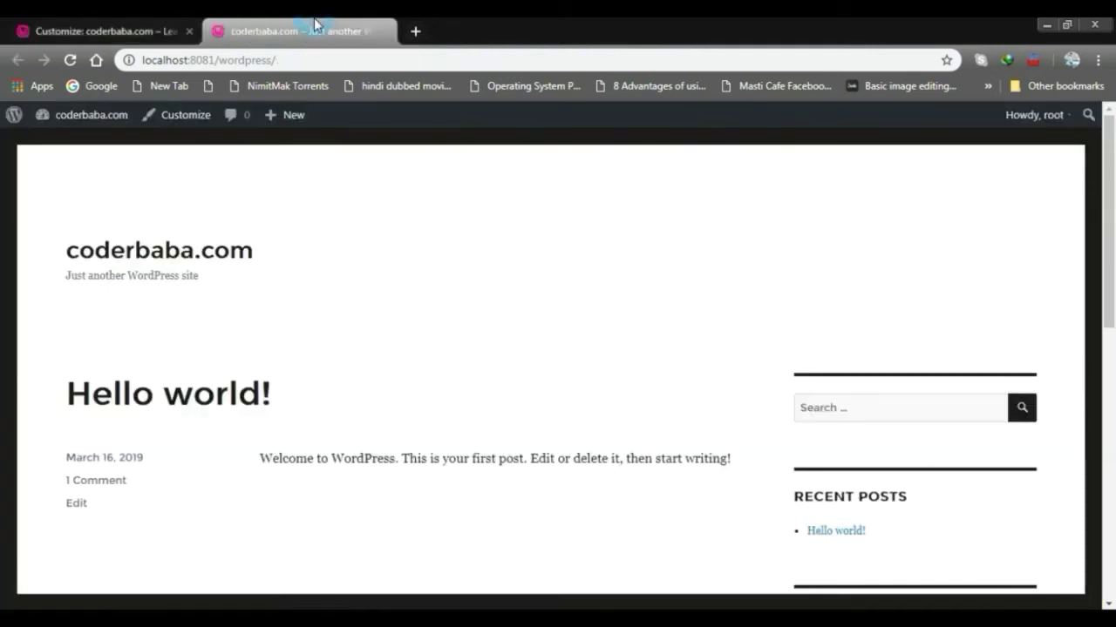
{"action": "left_click", "coordinate": [69, 61]}
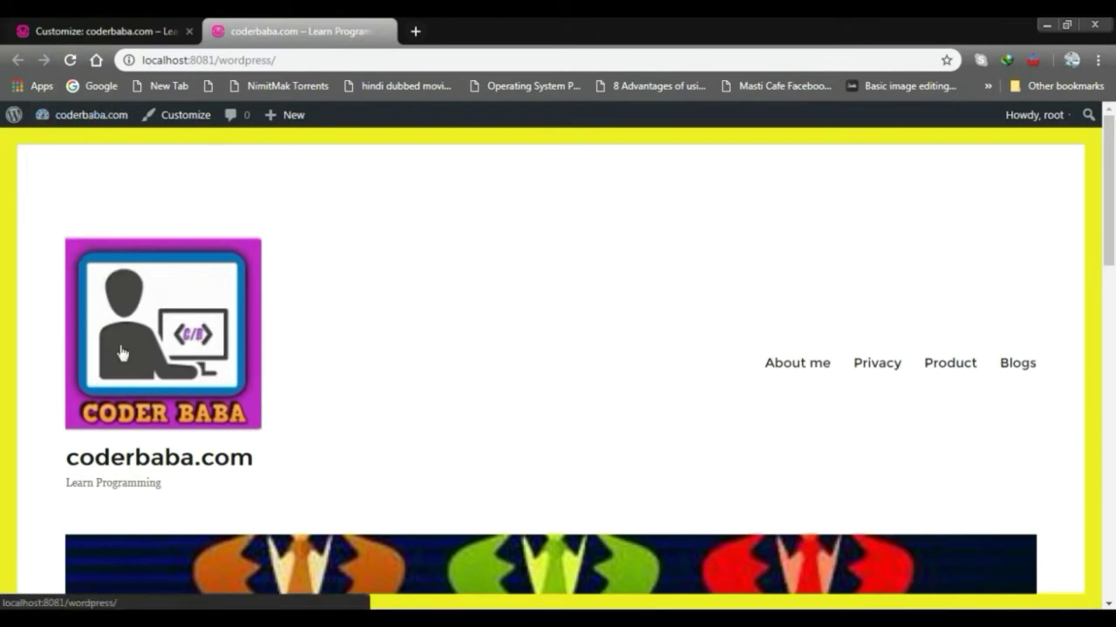
{"action": "scroll", "coordinate": [389, 227], "scroll_direction": "down", "scroll_amount": 3}
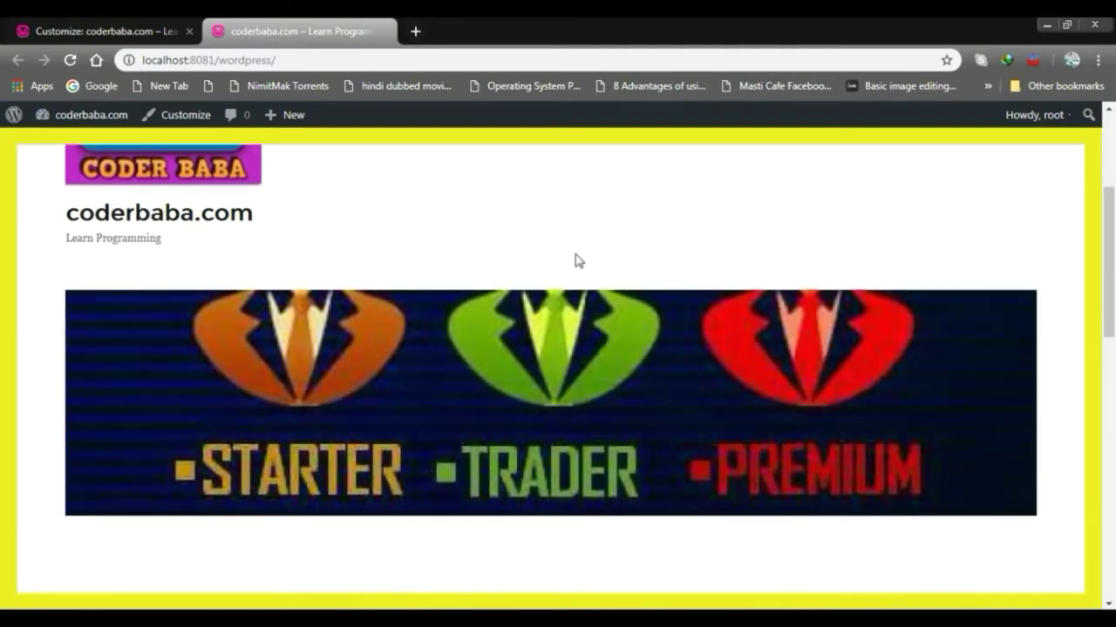
{"action": "scroll", "coordinate": [575, 259], "scroll_direction": "up", "scroll_amount": 3}
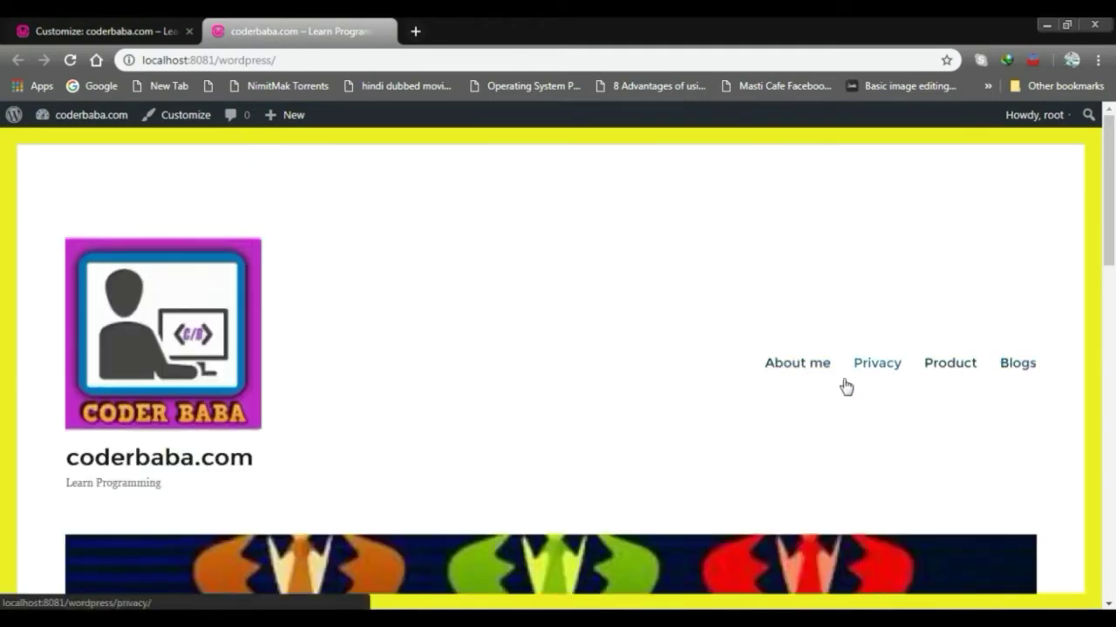
Check the navigation menu on the live site by visiting the Blogs, Product, Privacy and About me pages.
{"action": "left_click", "coordinate": [1017, 364]}
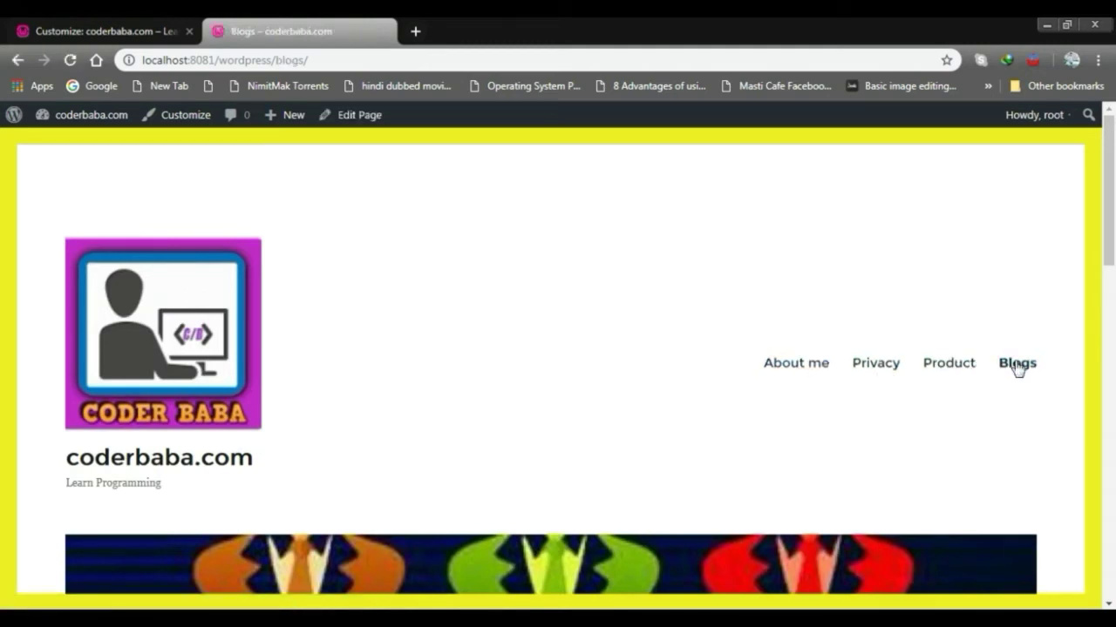
{"action": "left_click", "coordinate": [951, 367]}
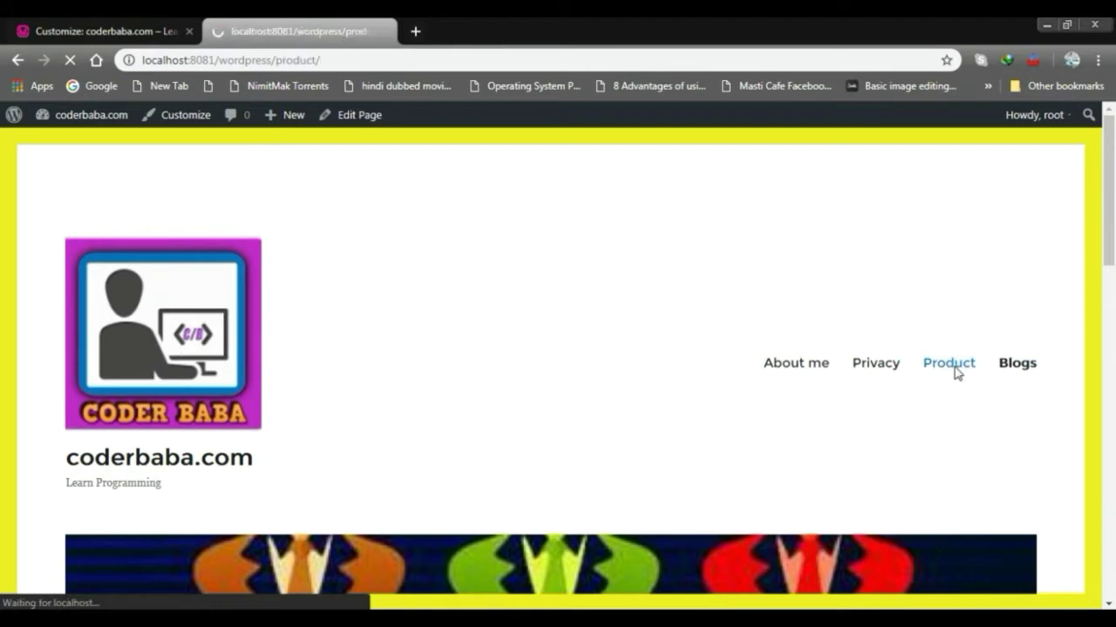
{"action": "left_click", "coordinate": [880, 363]}
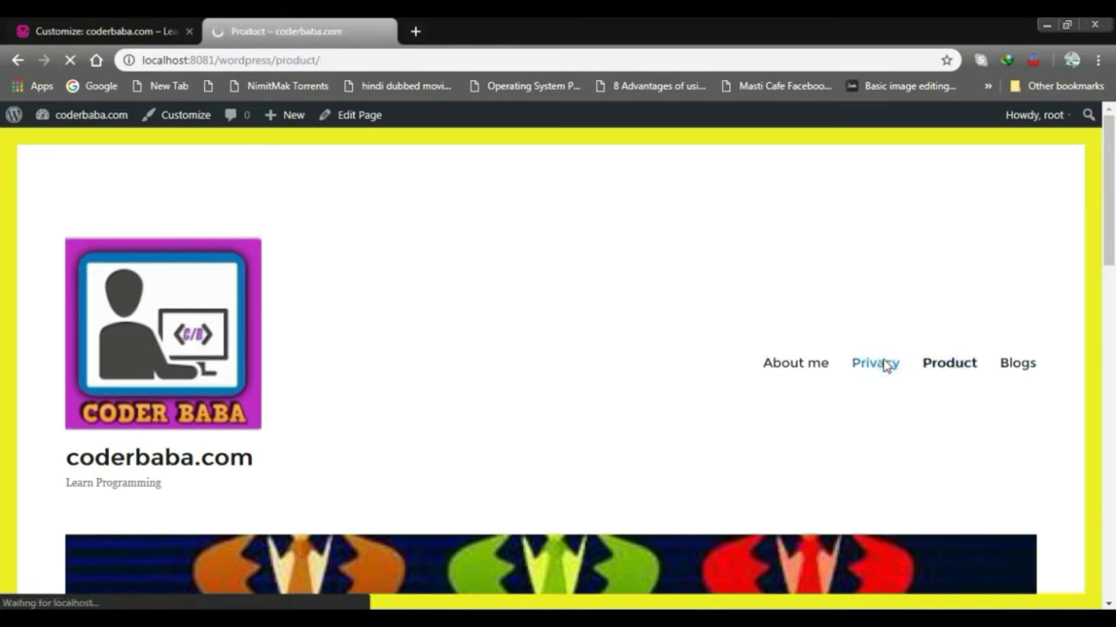
{"action": "left_click", "coordinate": [799, 369]}
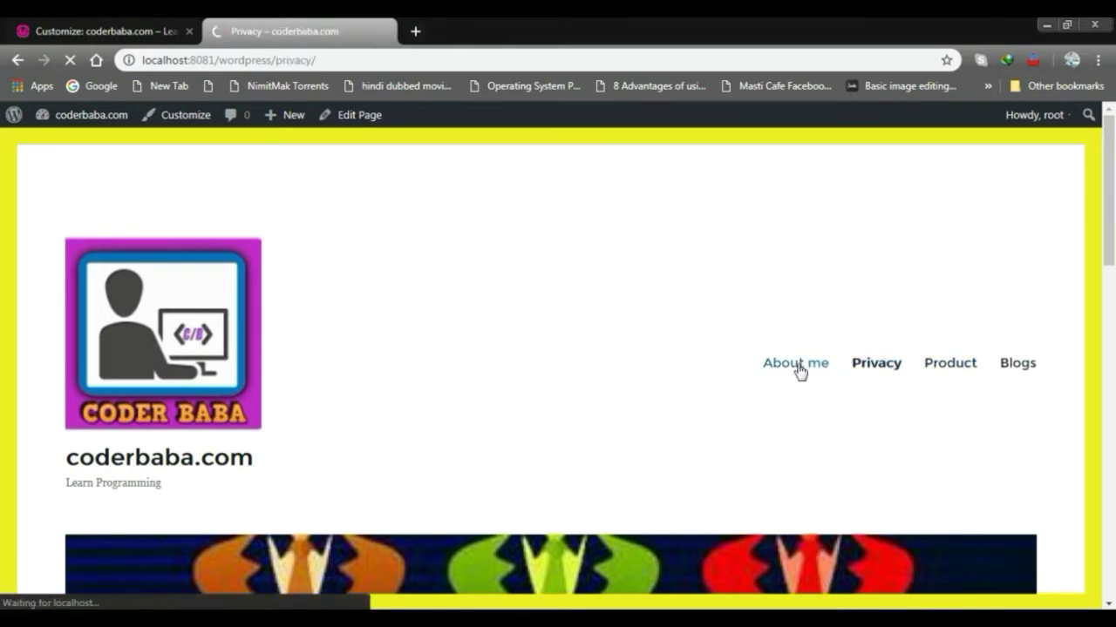
{"action": "scroll", "coordinate": [665, 288], "scroll_direction": "down", "scroll_amount": 5}
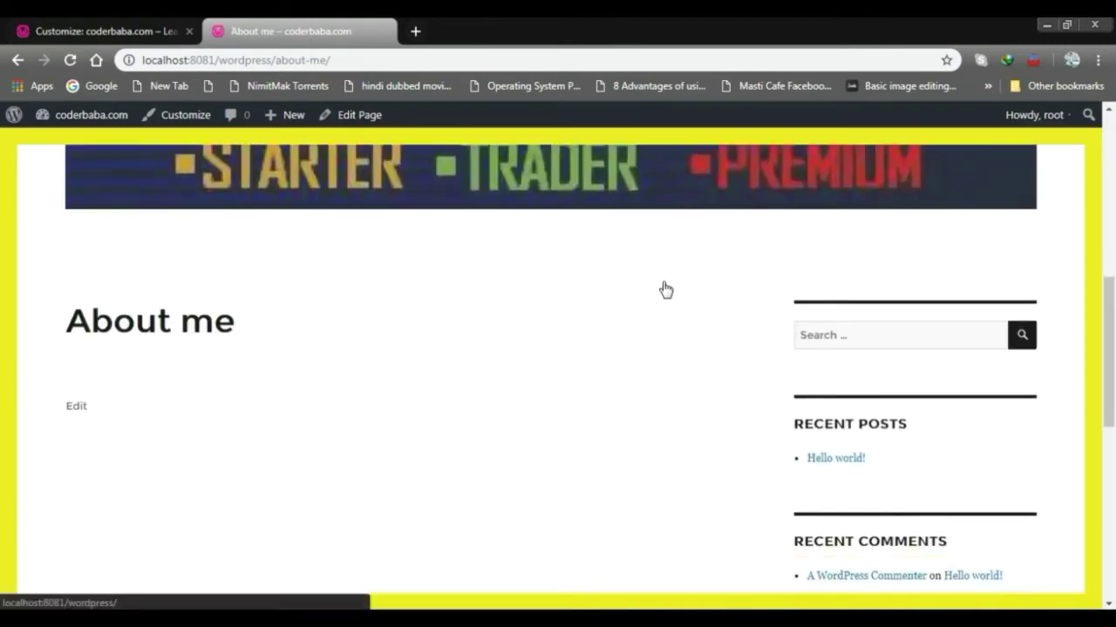
{"action": "scroll", "coordinate": [665, 289], "scroll_direction": "up", "scroll_amount": 4}
{"action": "scroll", "coordinate": [709, 304], "scroll_direction": "down", "scroll_amount": 8}
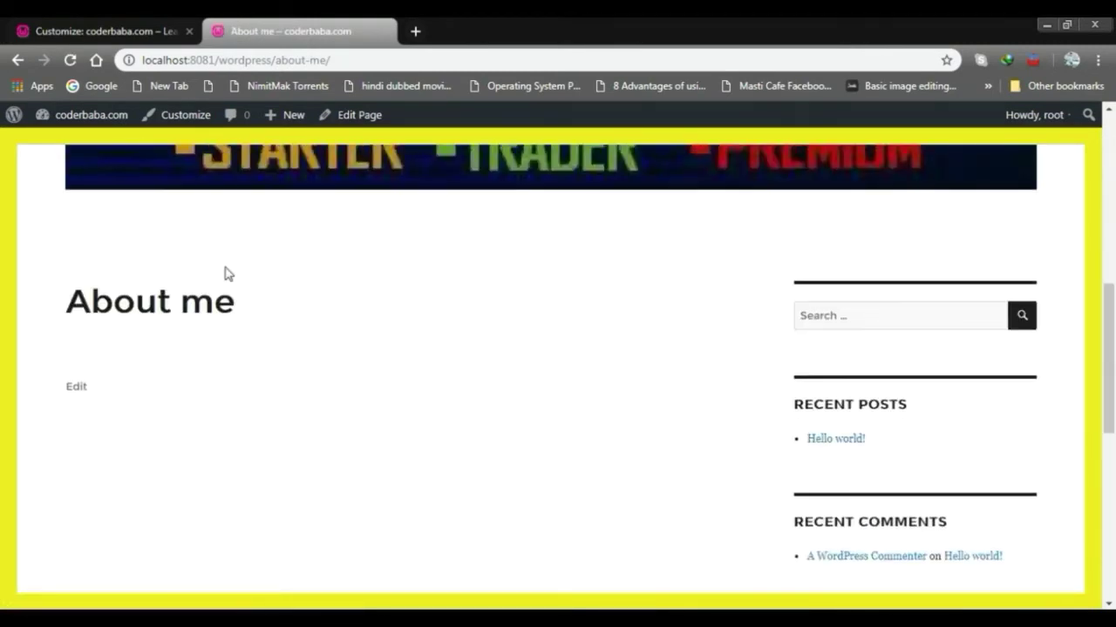
{"action": "scroll", "coordinate": [224, 277], "scroll_direction": "up", "scroll_amount": 8}
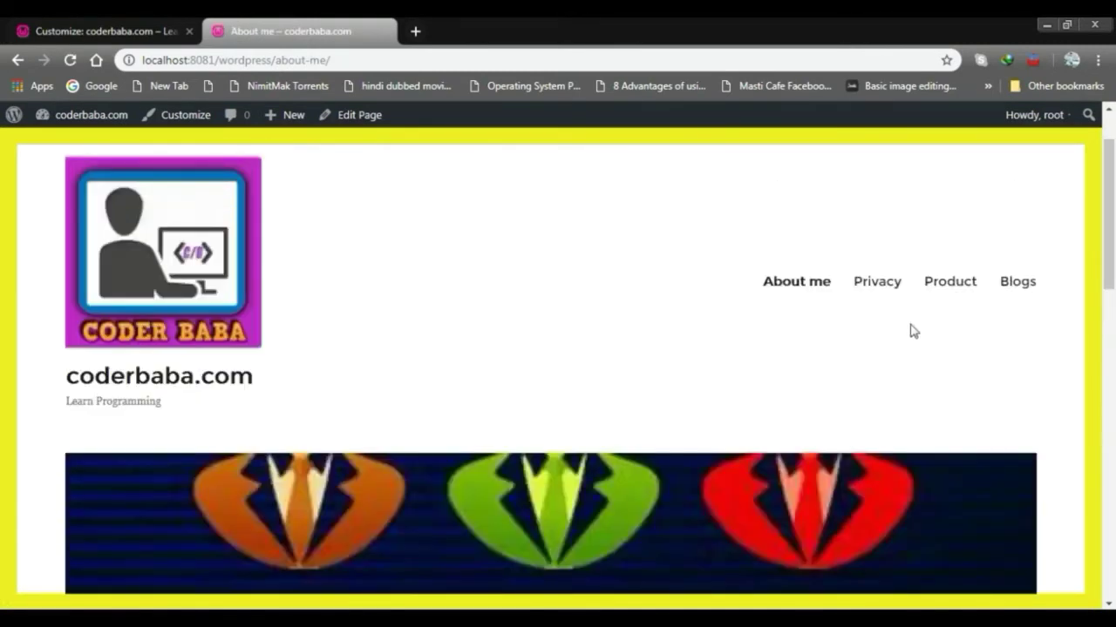
Return to the live site's homepage through the site title and look over the whole page down to the footer.
{"action": "left_click", "coordinate": [132, 377]}
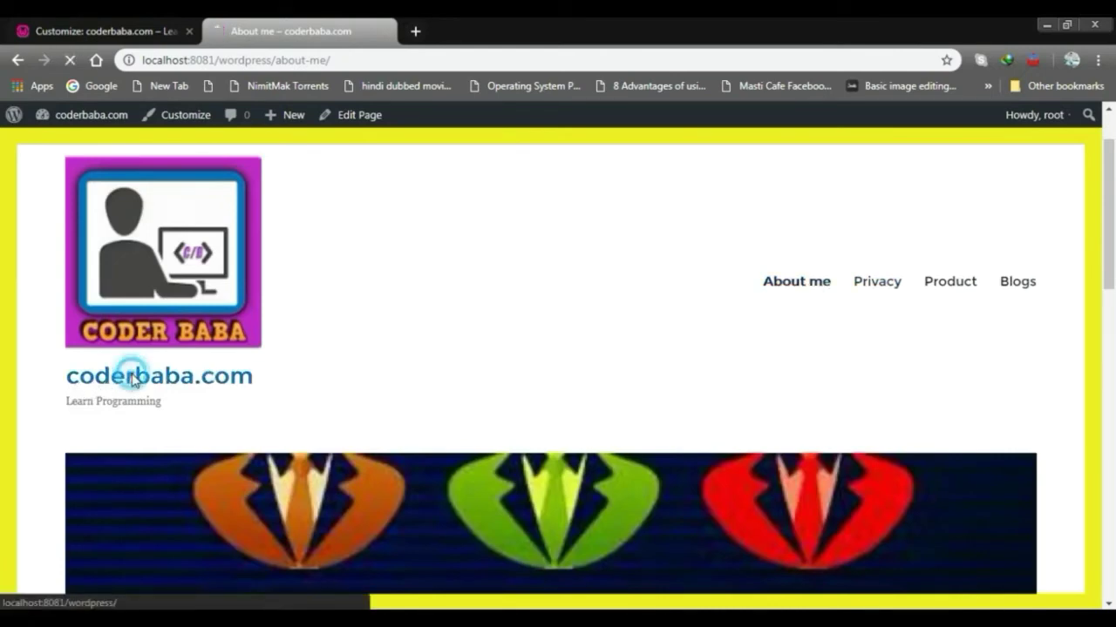
{"action": "scroll", "coordinate": [602, 306], "scroll_direction": "down", "scroll_amount": 6}
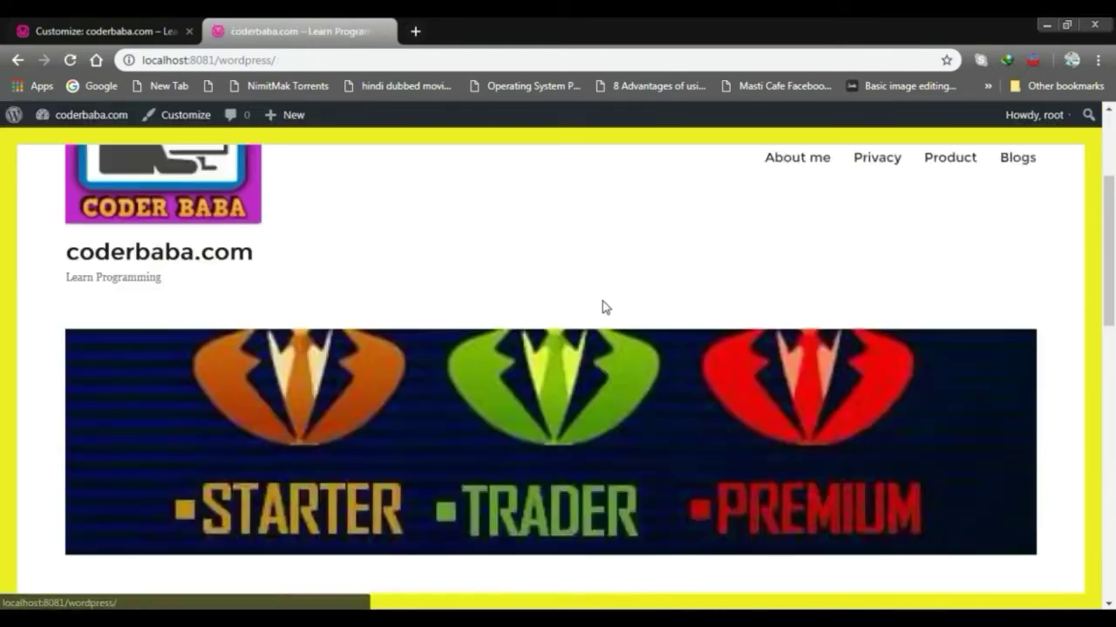
{"action": "scroll", "coordinate": [389, 331], "scroll_direction": "down", "scroll_amount": 3}
{"action": "scroll", "coordinate": [462, 357], "scroll_direction": "down", "scroll_amount": 2}
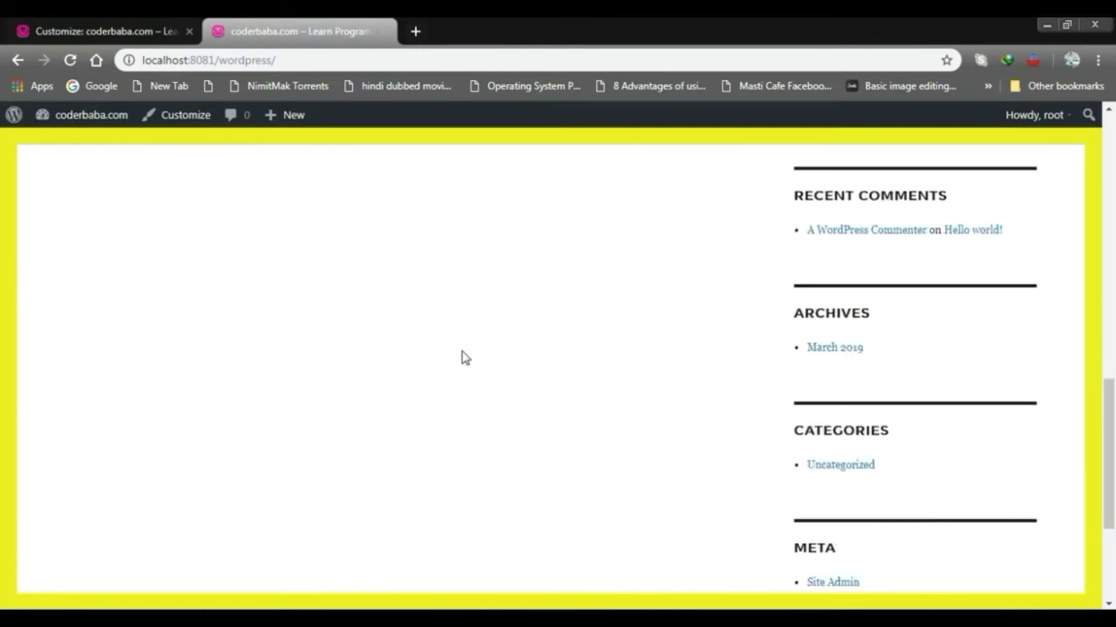
{"action": "scroll", "coordinate": [847, 331], "scroll_direction": "down", "scroll_amount": 3}
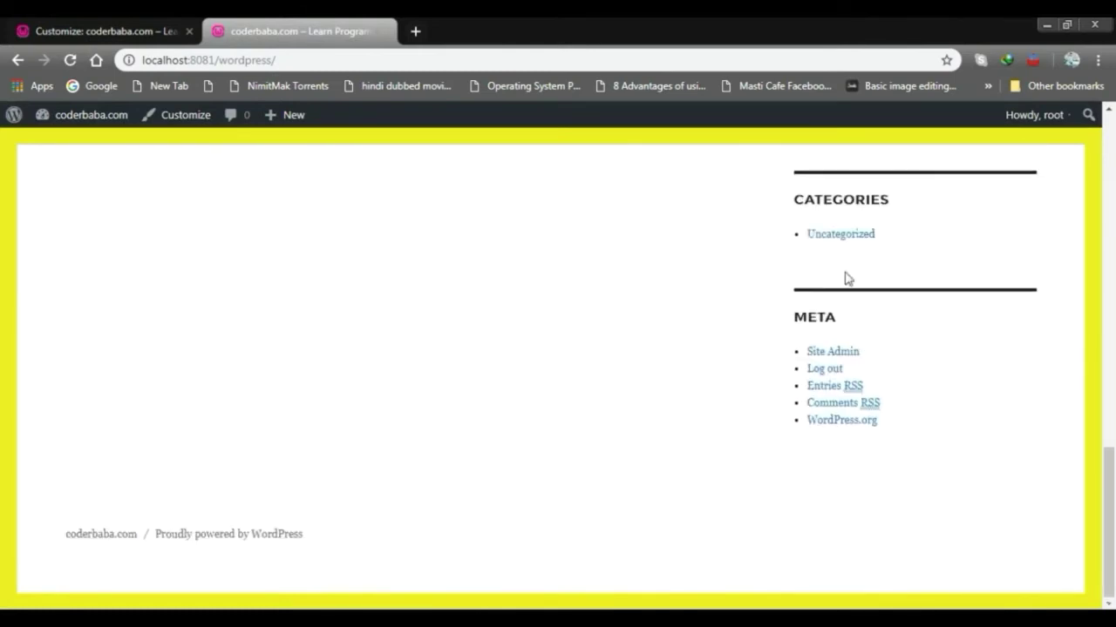
{"action": "scroll", "coordinate": [444, 435], "scroll_direction": "up", "scroll_amount": 8}
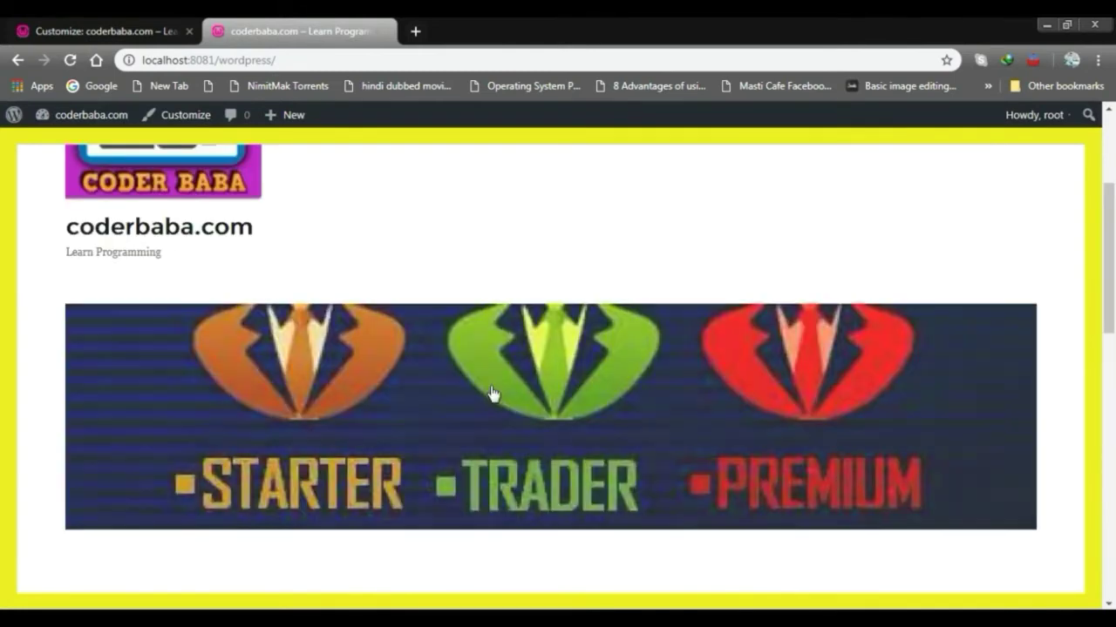
{"action": "scroll", "coordinate": [469, 541], "scroll_direction": "up", "scroll_amount": 3}
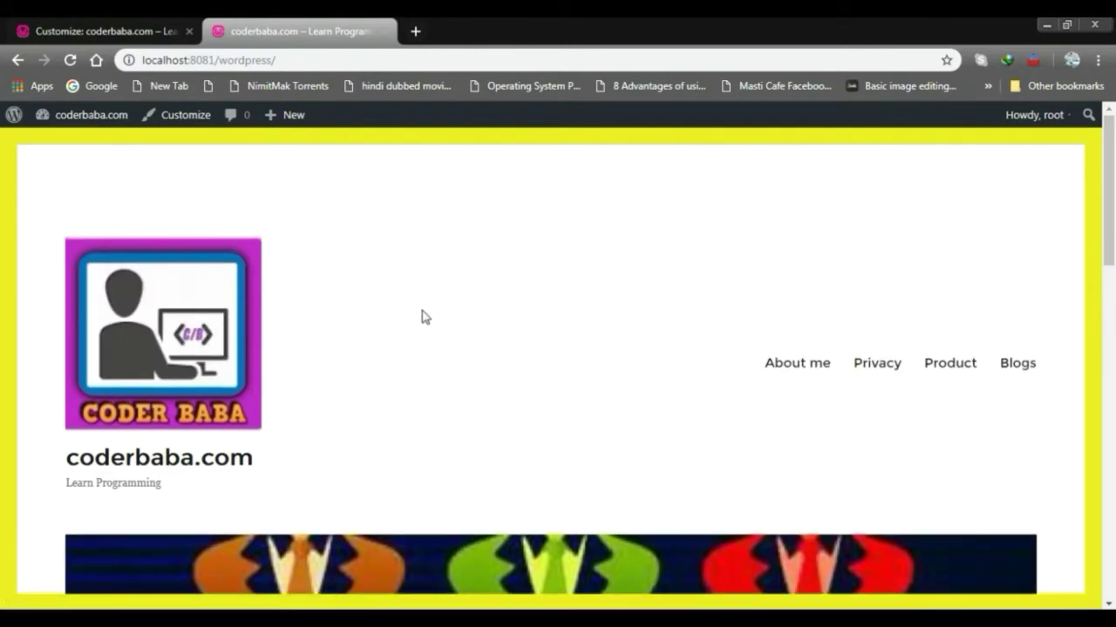
Close the customizer to return to the Themes page and look over the installed themes.
{"action": "left_click", "coordinate": [100, 28]}
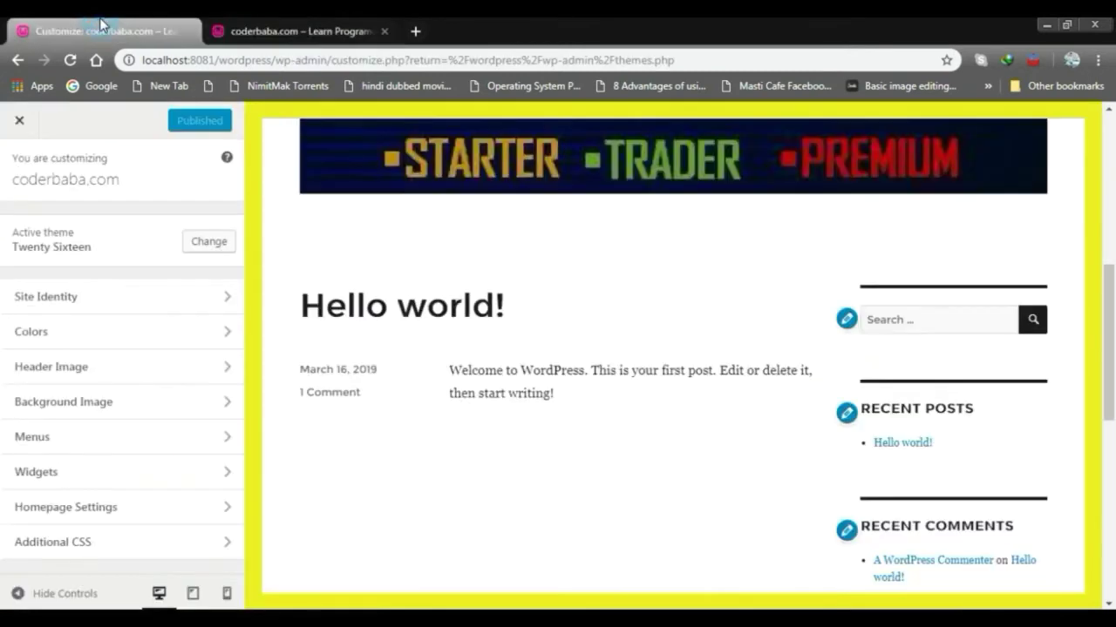
{"action": "left_click", "coordinate": [19, 124]}
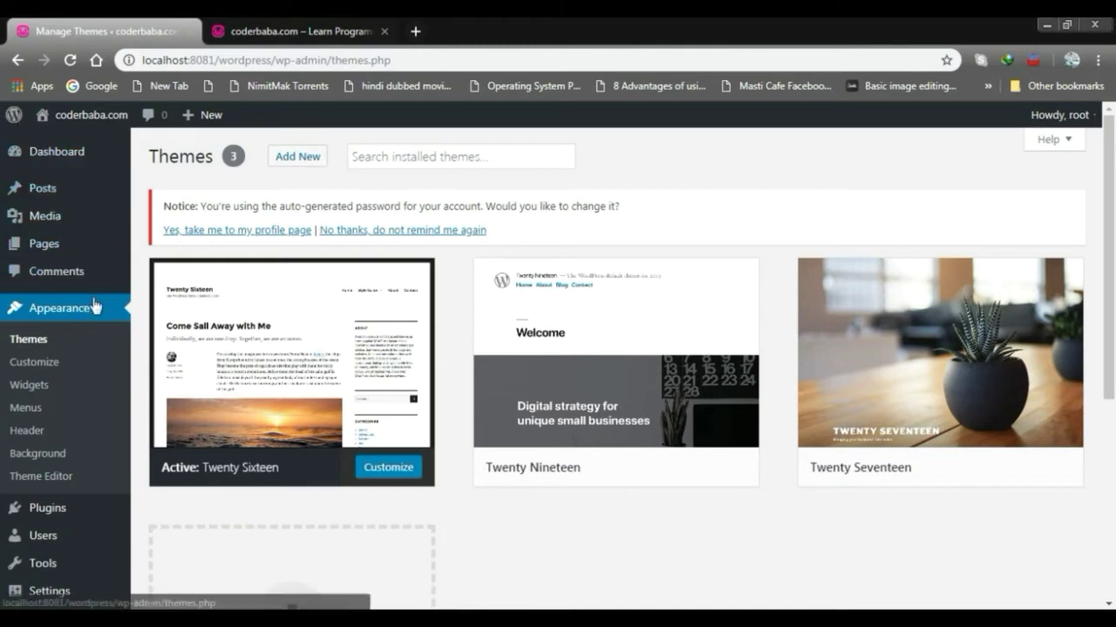
{"action": "scroll", "coordinate": [614, 367], "scroll_direction": "down", "scroll_amount": 4}
{"action": "scroll", "coordinate": [614, 367], "scroll_direction": "up", "scroll_amount": 4}
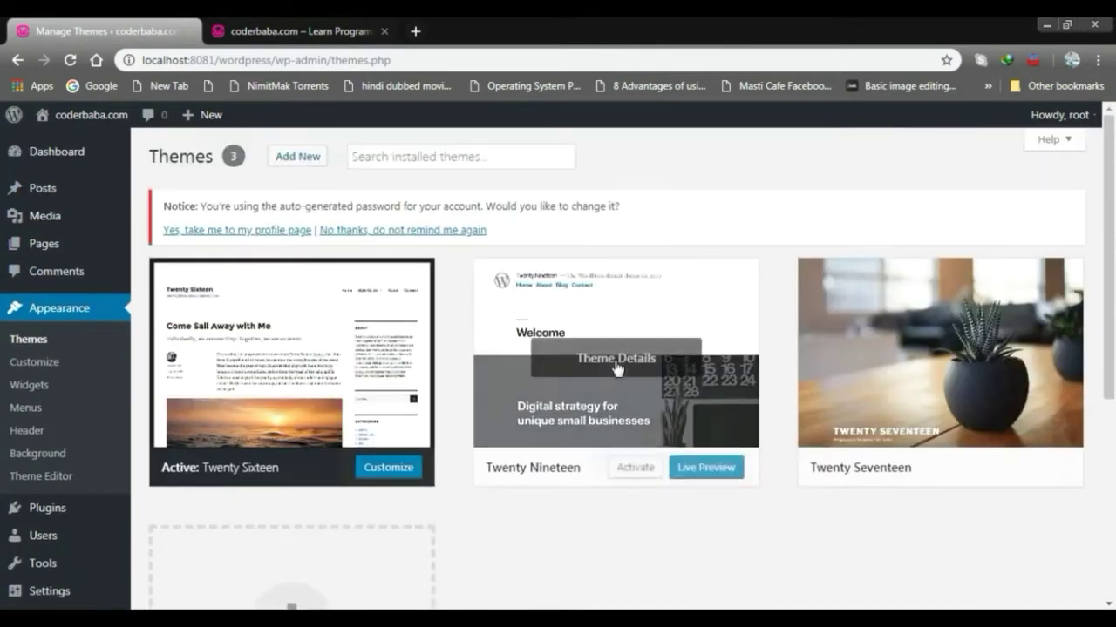
View the published homepage once more and go back to the Themes administration page.
{"action": "left_click", "coordinate": [362, 23]}
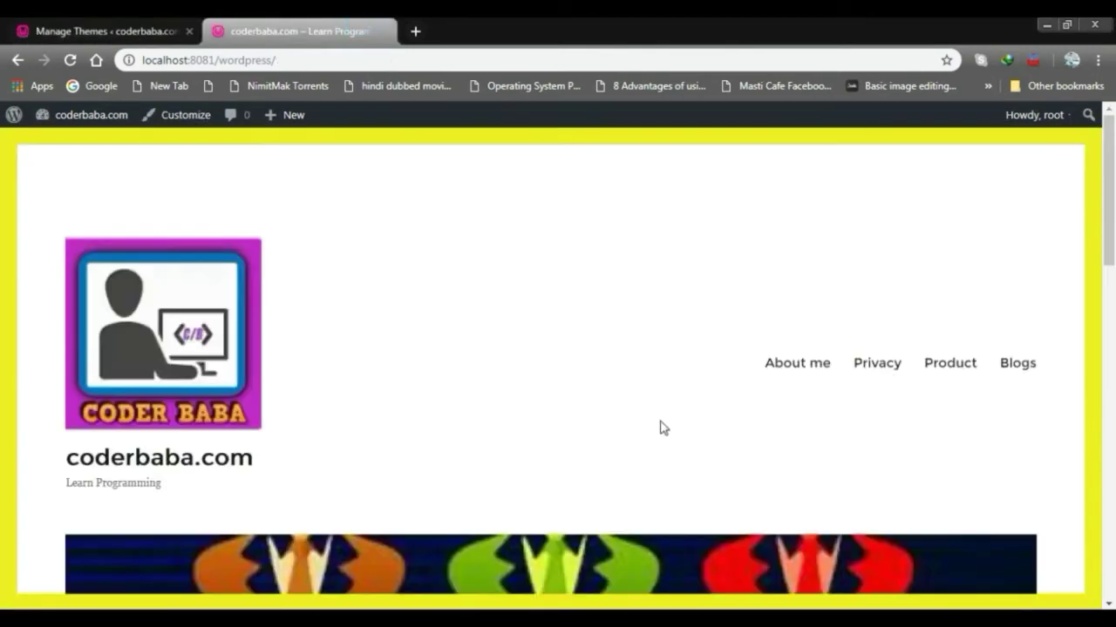
{"action": "scroll", "coordinate": [505, 357], "scroll_direction": "down", "scroll_amount": 5}
{"action": "scroll", "coordinate": [506, 356], "scroll_direction": "up", "scroll_amount": 5}
{"action": "left_click", "coordinate": [104, 30]}
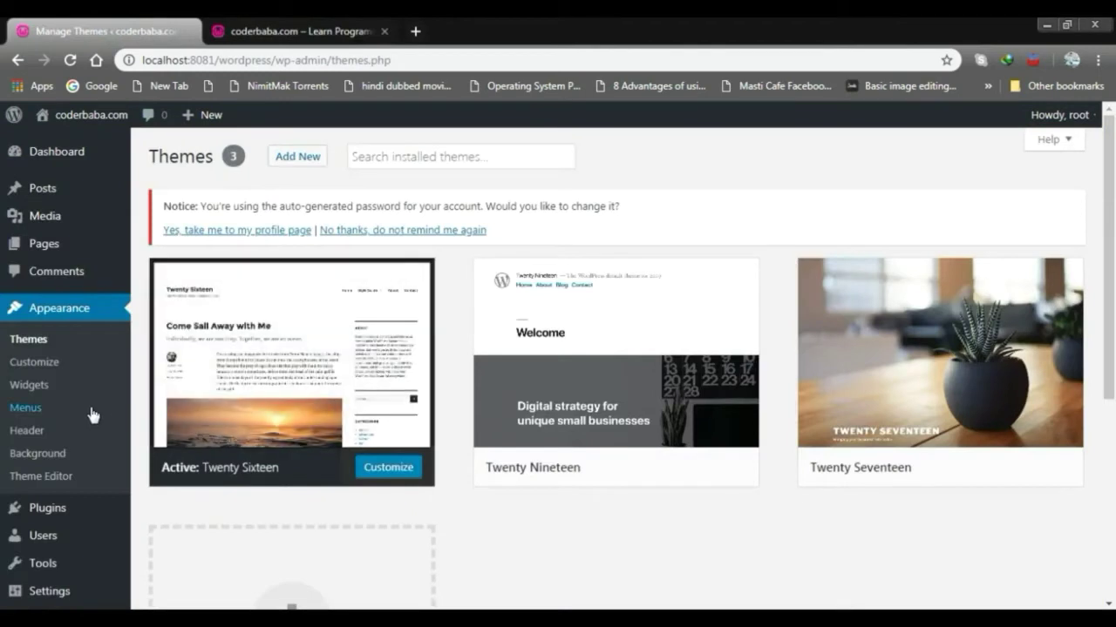
Open the list of all pages and look through the entries from About me to Sample Page.
{"action": "left_click", "coordinate": [37, 247]}
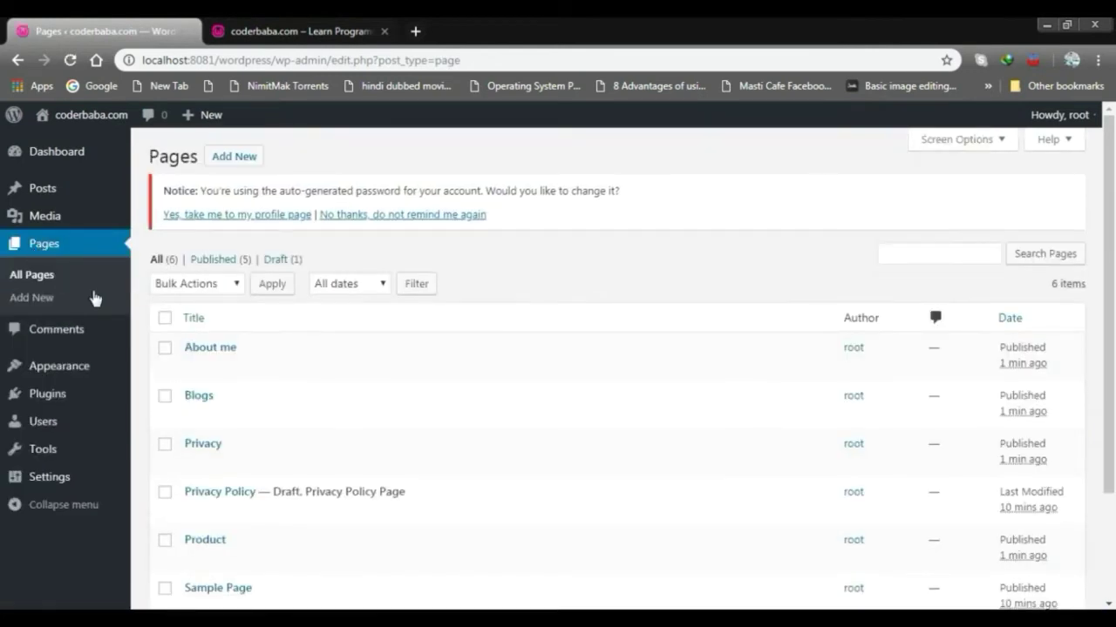
{"action": "scroll", "coordinate": [462, 414], "scroll_direction": "down", "scroll_amount": 1}
{"action": "scroll", "coordinate": [462, 414], "scroll_direction": "down", "scroll_amount": 2}
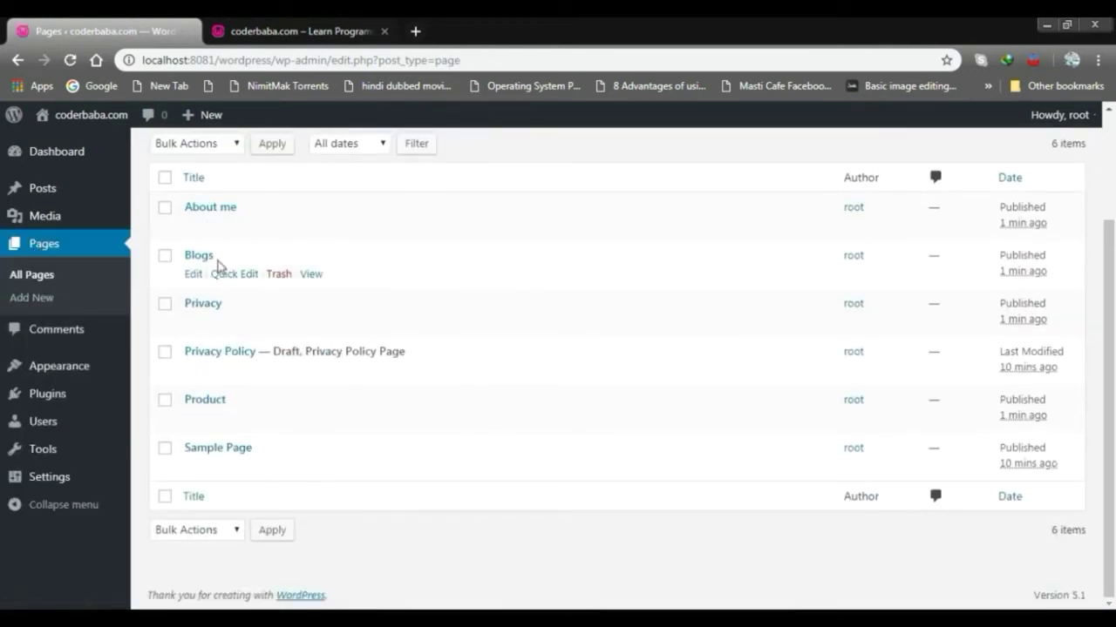
{"action": "scroll", "coordinate": [417, 336], "scroll_direction": "up", "scroll_amount": 3}
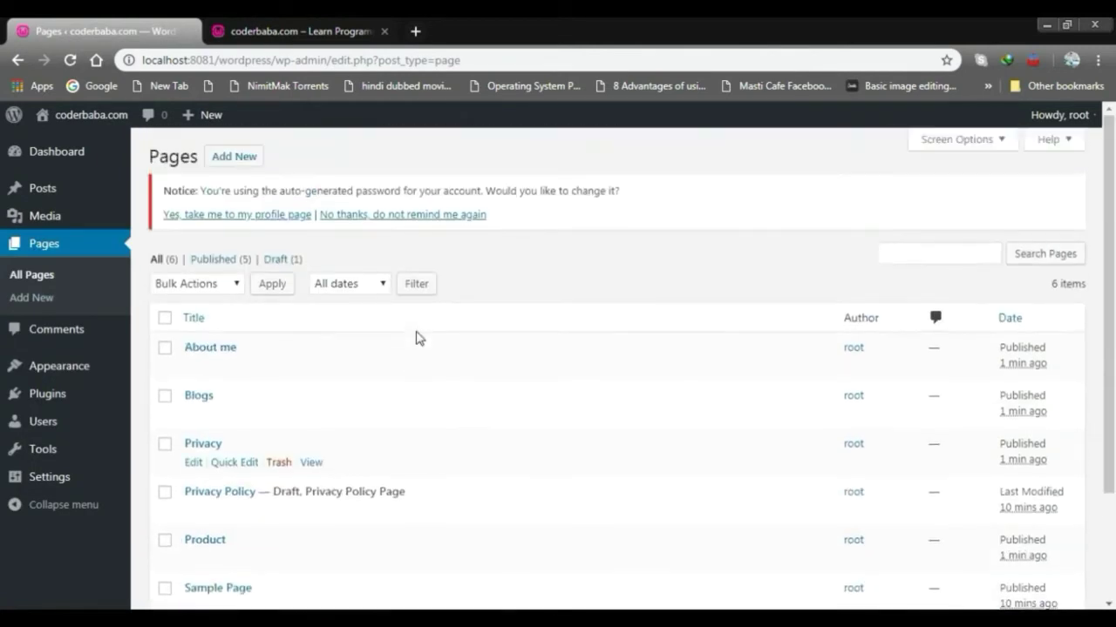
Start a new post from the posts list, and open Operating System.docx from the desktop in Word as source text.
{"action": "left_click", "coordinate": [46, 190]}
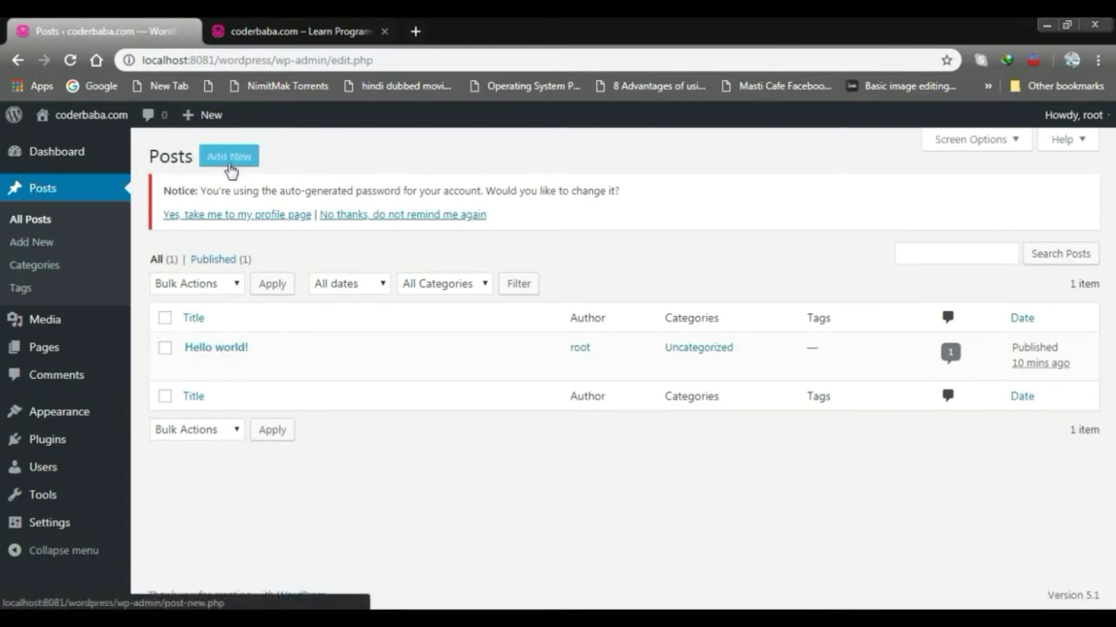
{"action": "left_click", "coordinate": [243, 156]}
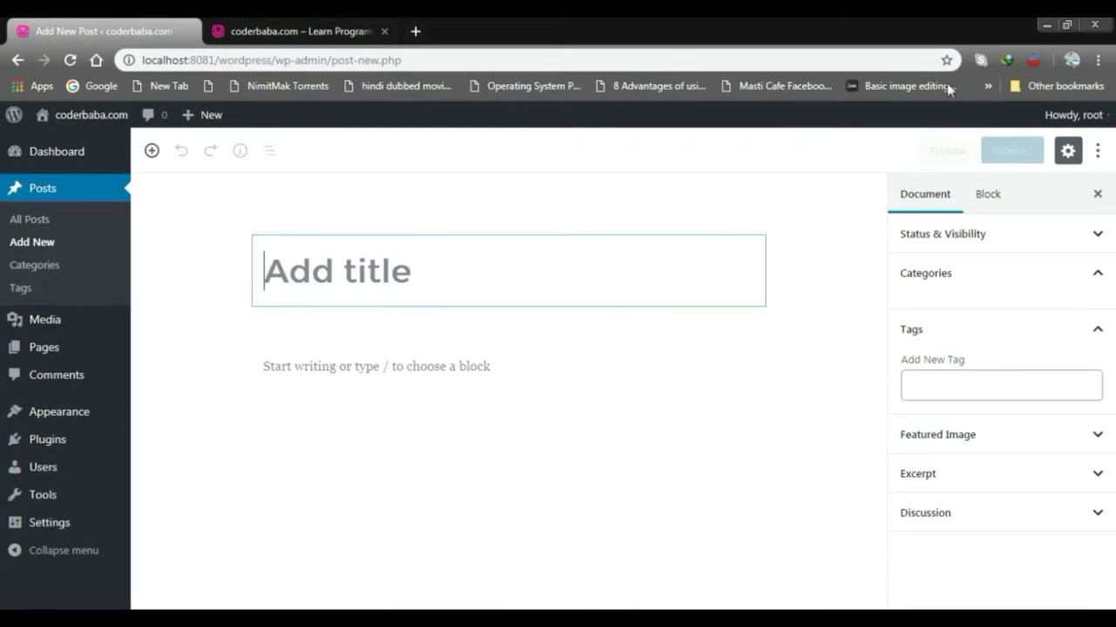
{"action": "left_click", "coordinate": [1052, 24]}
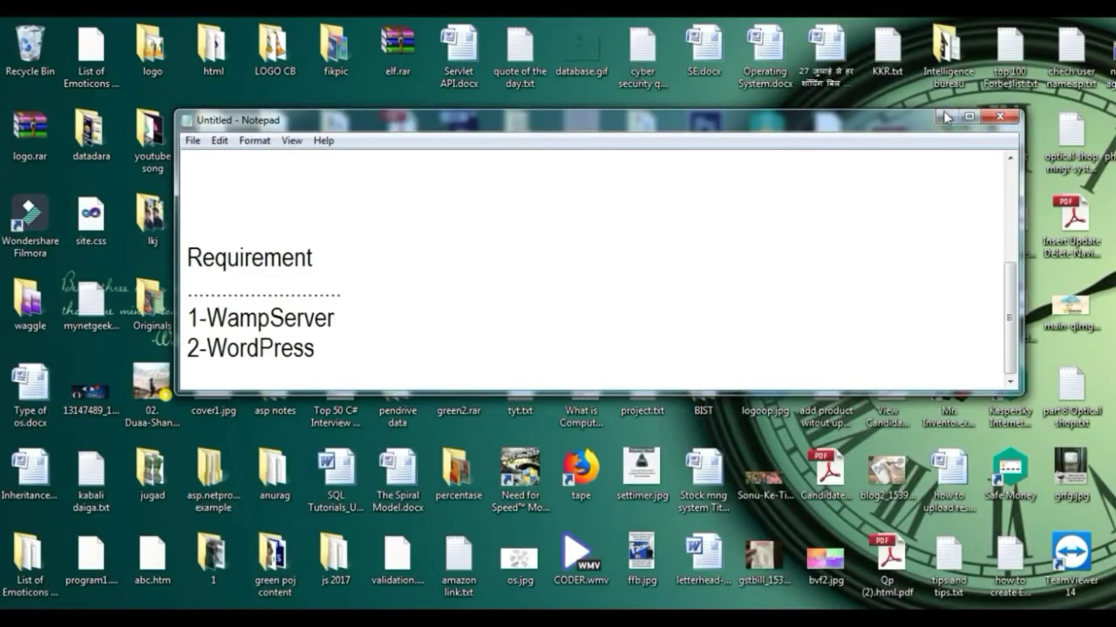
{"action": "left_click", "coordinate": [950, 46]}
{"action": "left_click", "coordinate": [764, 58]}
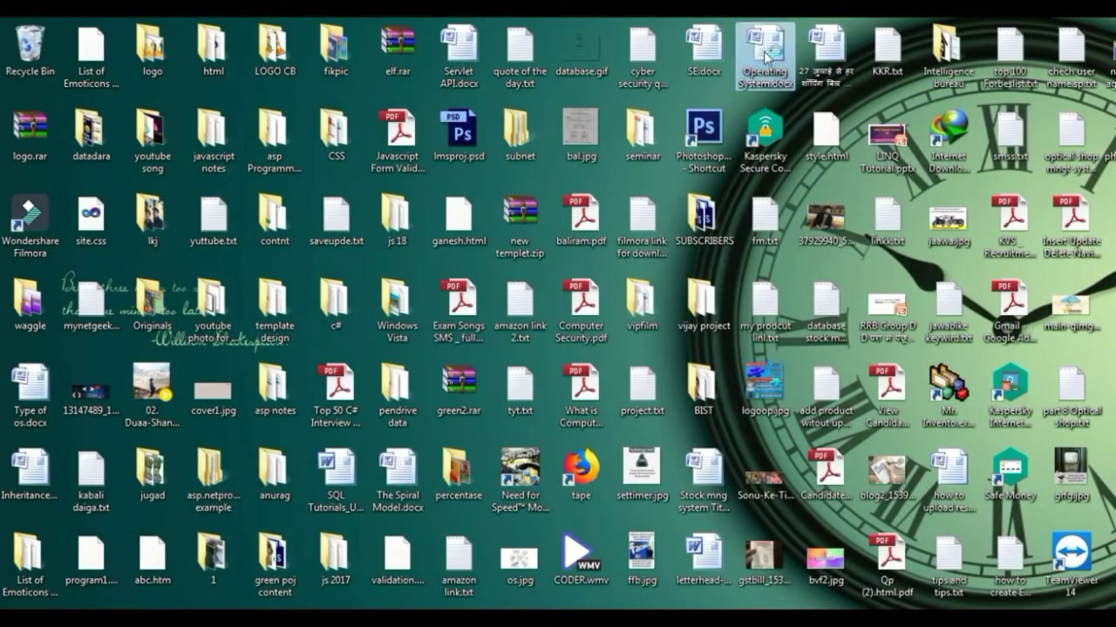
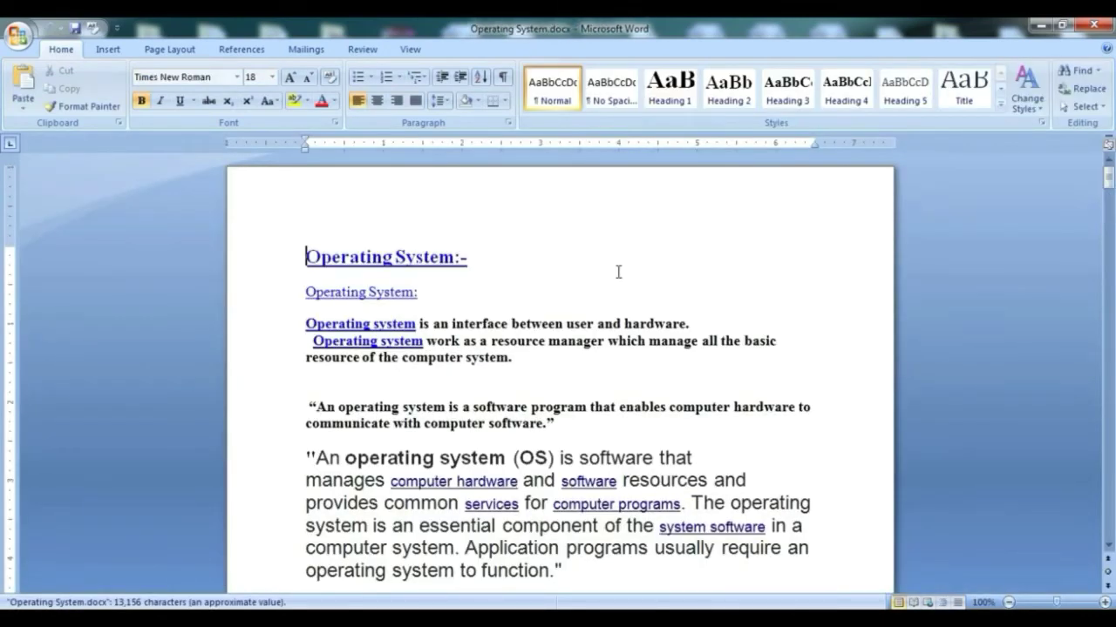
Copy the document's main heading and title the new WordPress post "What is Operating System:" using the copied text.
{"action": "scroll", "coordinate": [618, 273], "scroll_direction": "down", "scroll_amount": 1}
{"action": "left_click", "coordinate": [743, 270]}
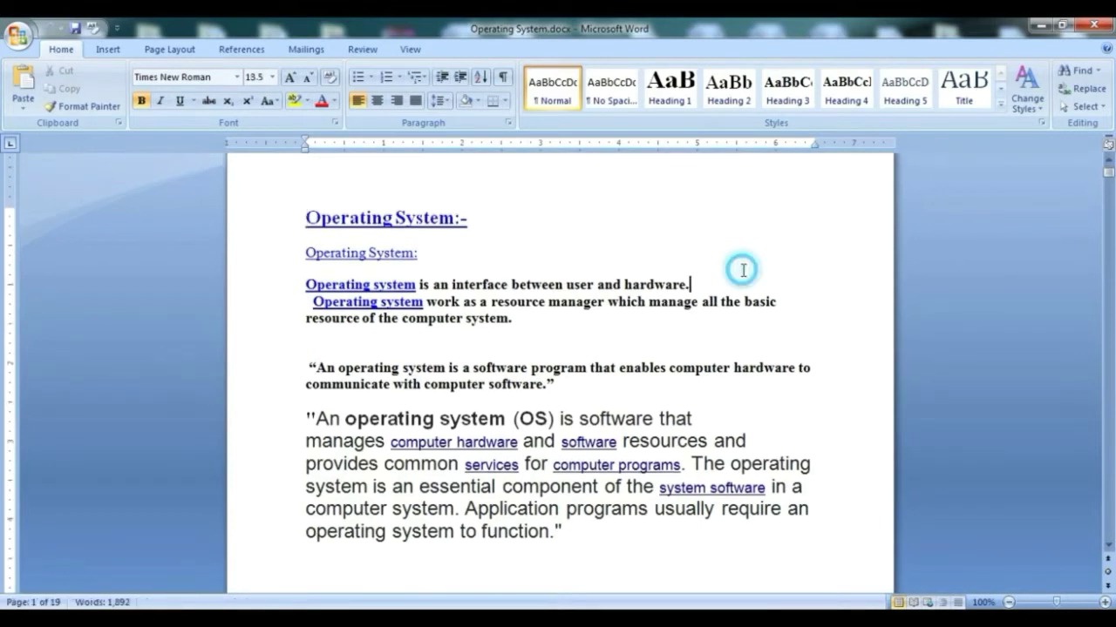
{"action": "left_click", "coordinate": [479, 255]}
{"action": "left_click_drag", "start_coordinate": [307, 217], "coordinate": [466, 218]}
{"action": "key", "text": "ctrl+c"}
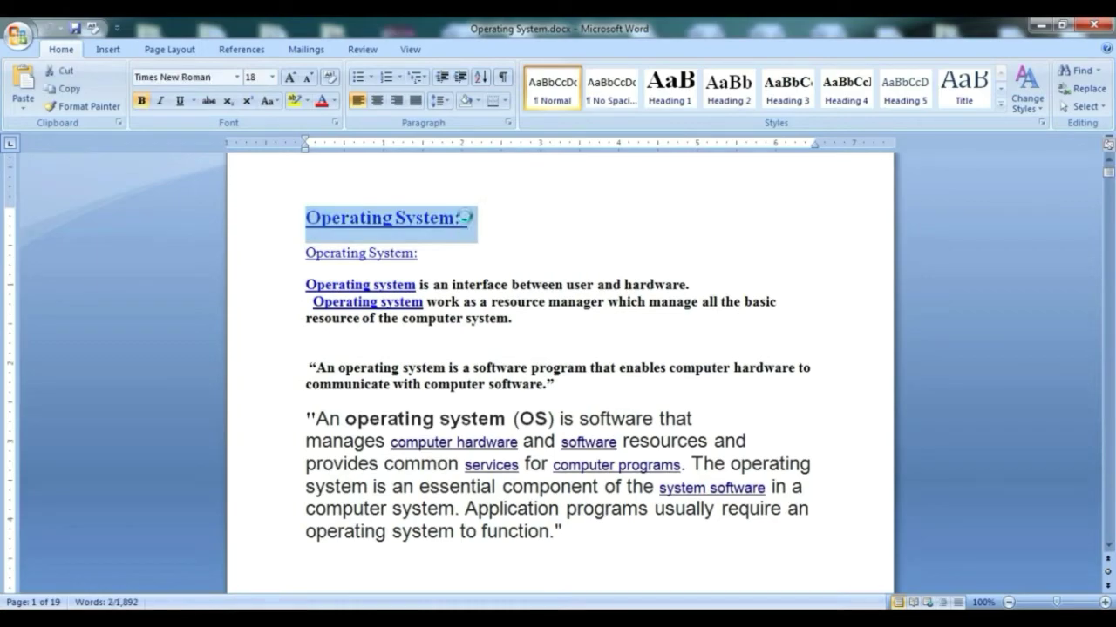
{"action": "key", "text": "alt+Tab"}
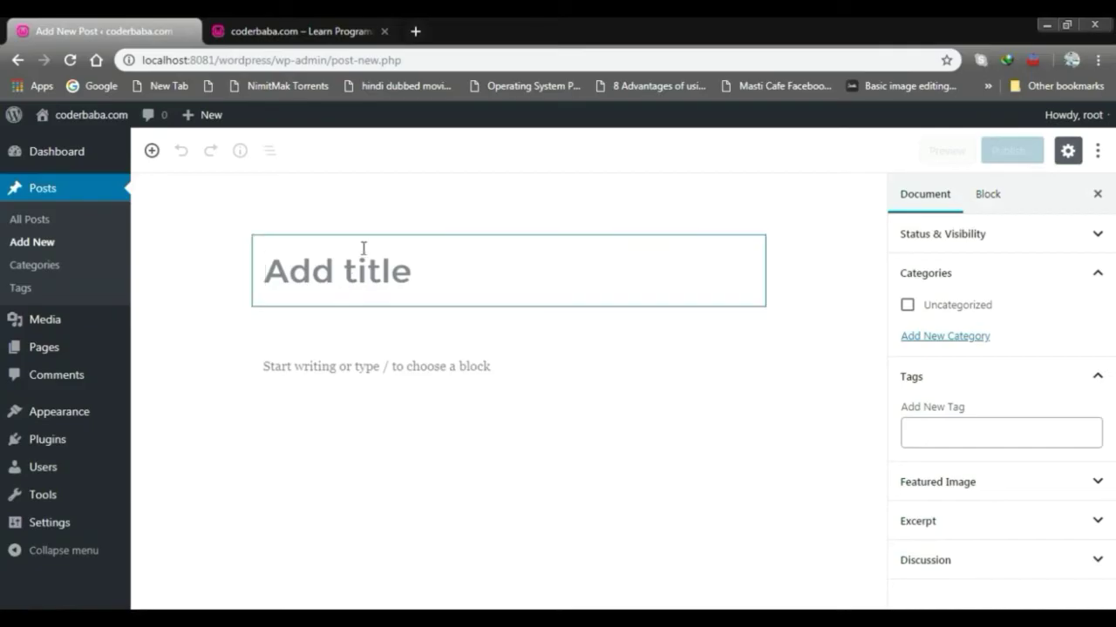
{"action": "type", "text": "What is"}
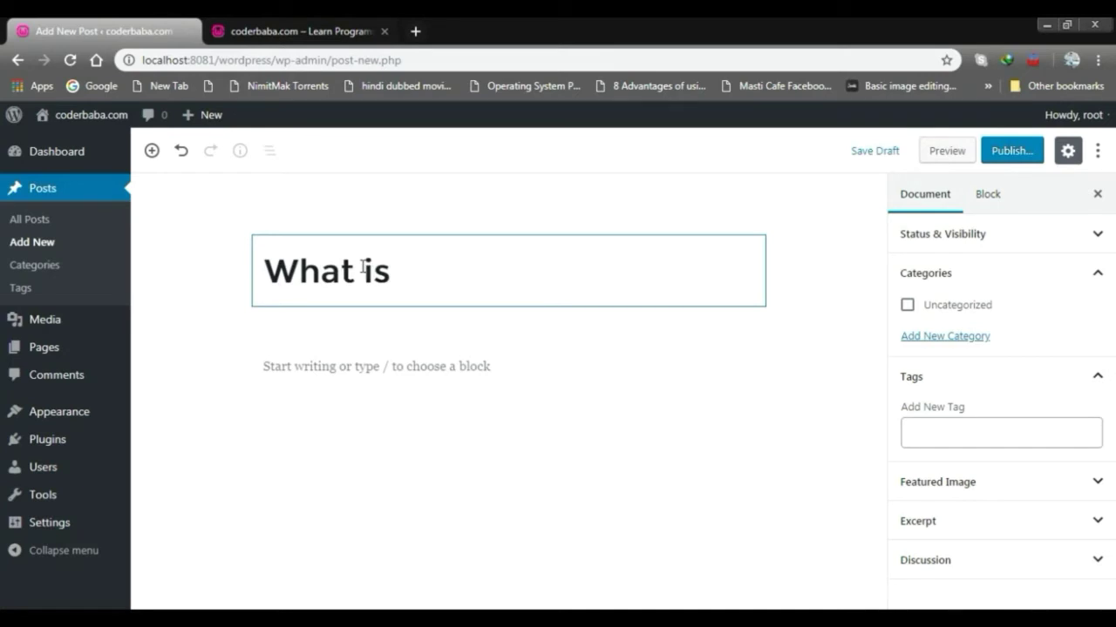
{"action": "key", "text": "ctrl+v"}
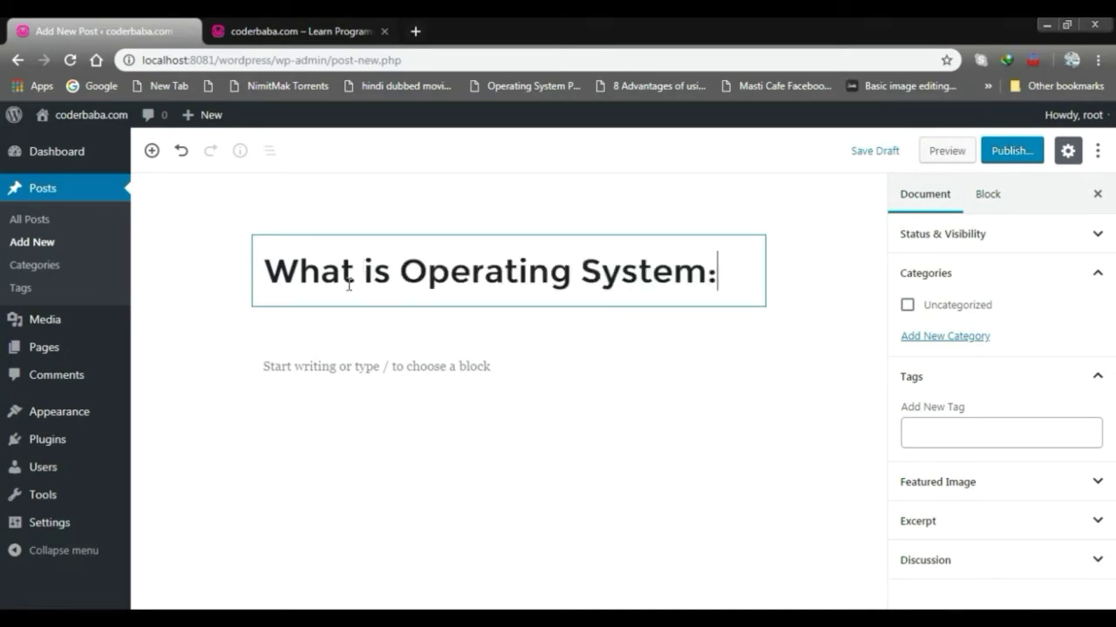
Copy the operating system definition paragraphs from the Word document, and minimize Word to return to the post editor in the browser.
{"action": "key", "text": "alt+Tab"}
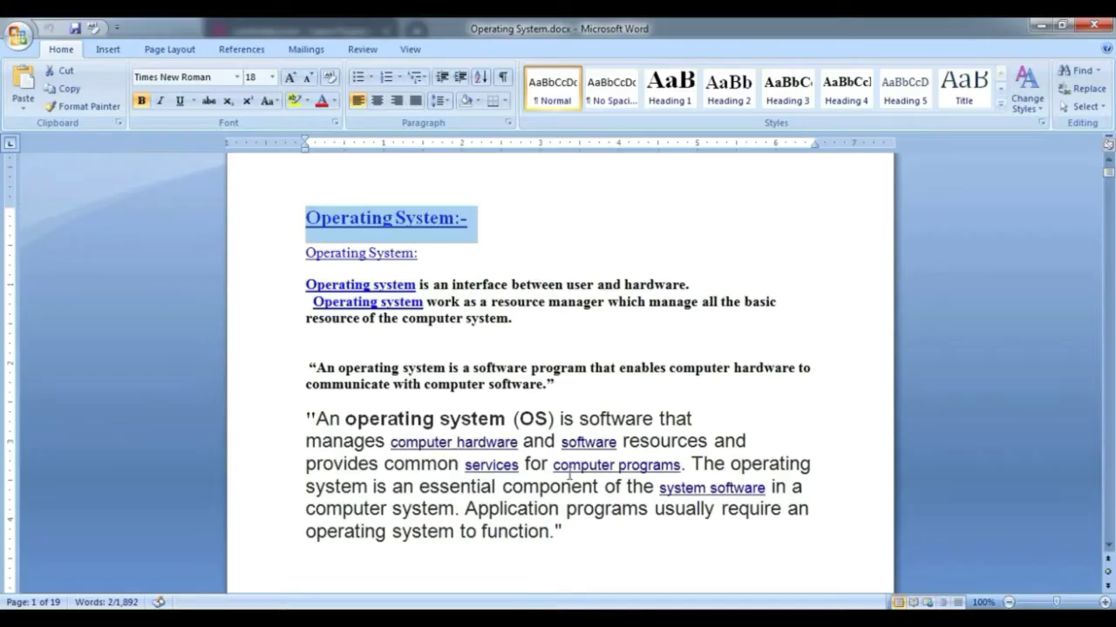
{"action": "left_click", "coordinate": [672, 283]}
{"action": "left_click_drag", "start_coordinate": [305, 283], "coordinate": [709, 541]}
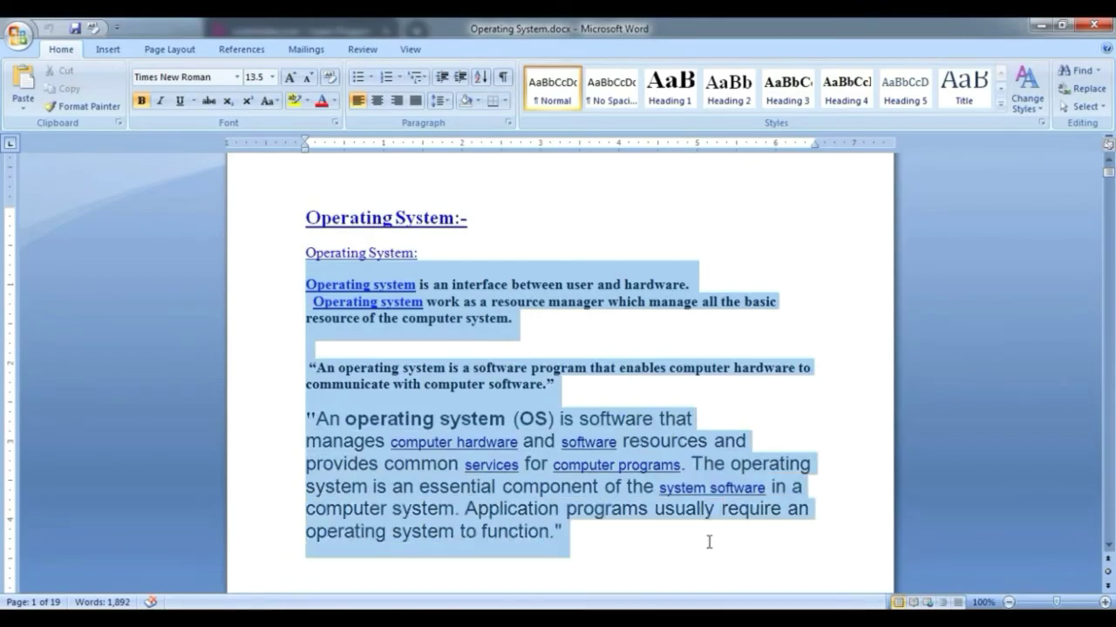
{"action": "key", "text": "ctrl+c"}
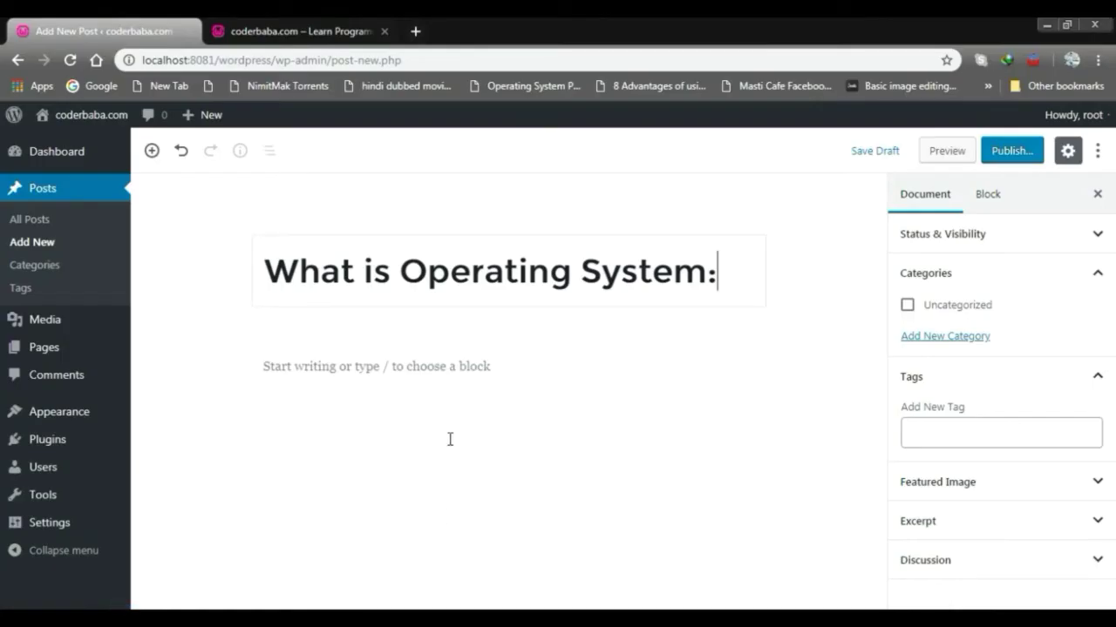
{"action": "left_click", "coordinate": [378, 366]}
{"action": "left_click", "coordinate": [738, 270]}
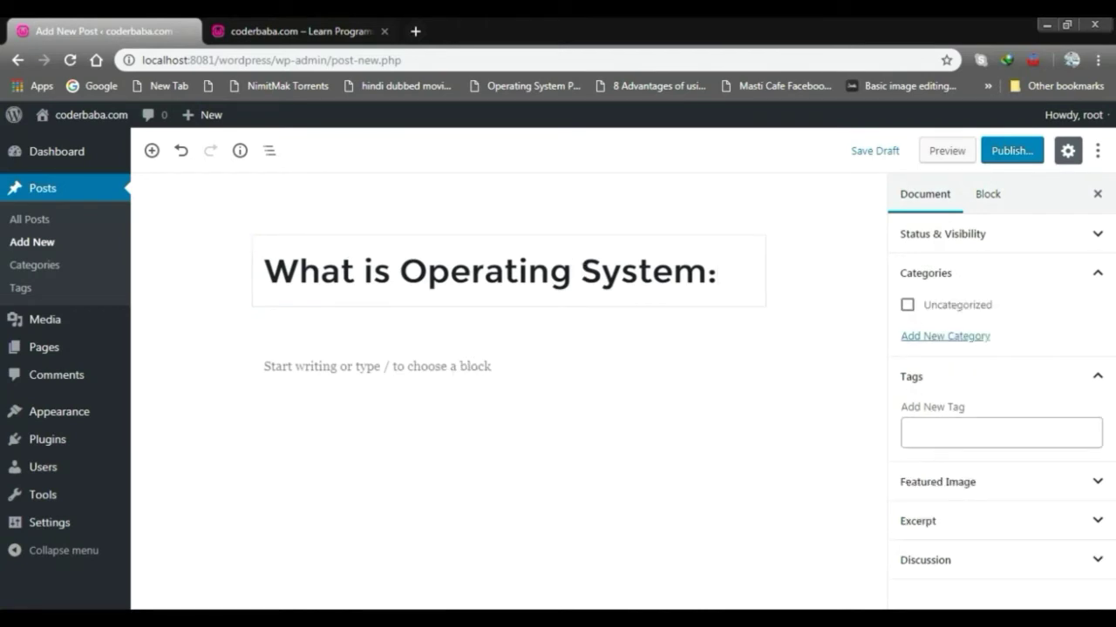
{"action": "key", "text": "alt+Tab"}
{"action": "left_click", "coordinate": [735, 257]}
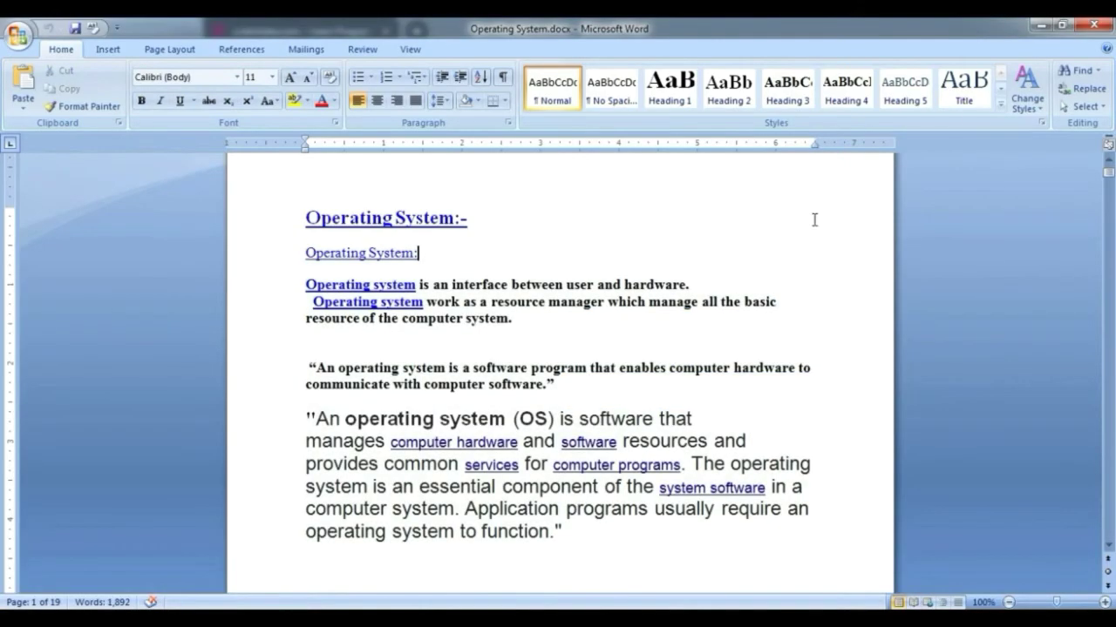
{"action": "left_click", "coordinate": [1050, 24]}
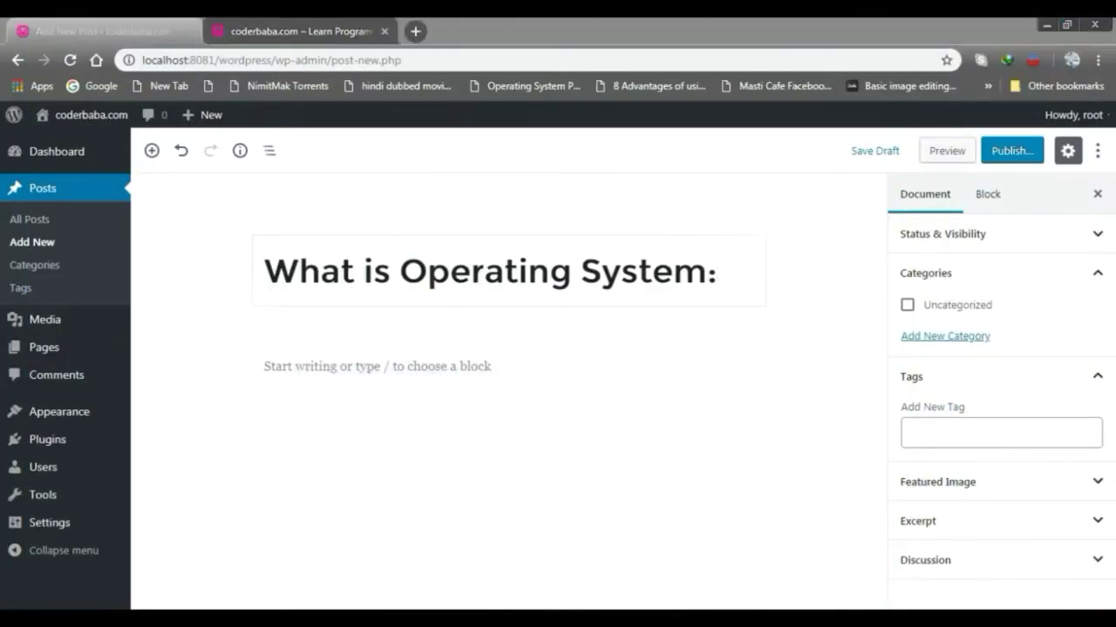
{"action": "mouse_move", "coordinate": [655, 495]}
{"action": "left_click", "coordinate": [401, 366]}
{"action": "left_click", "coordinate": [449, 277]}
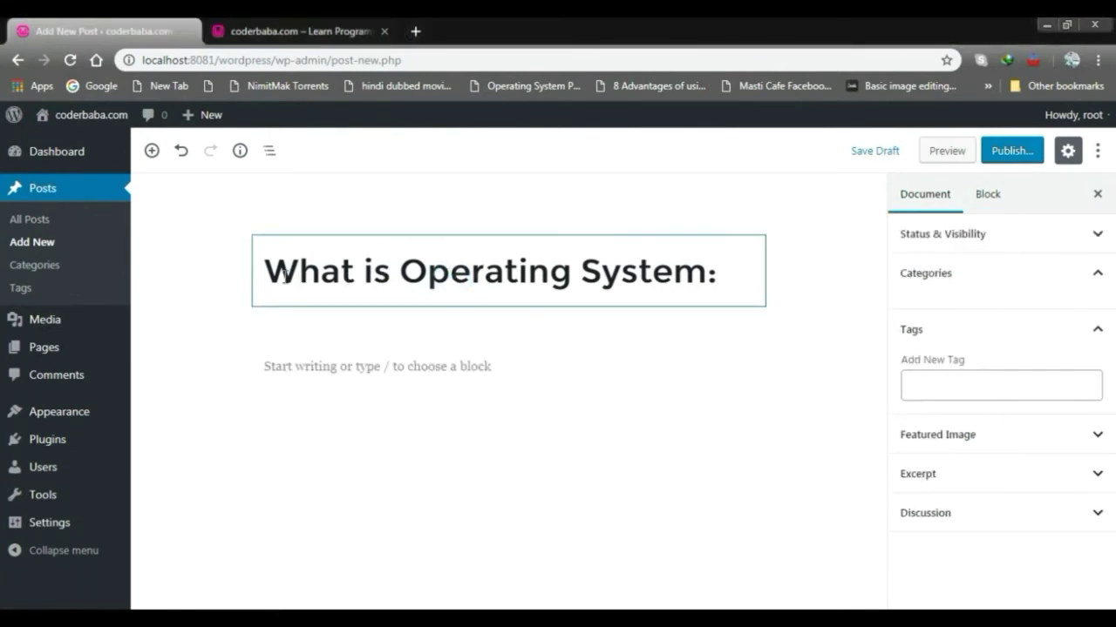
{"action": "mouse_move", "coordinate": [264, 270]}
{"action": "left_mouse_down"}
{"action": "mouse_move", "coordinate": [725, 273]}
{"action": "mouse_move", "coordinate": [265, 271]}
{"action": "left_mouse_up"}
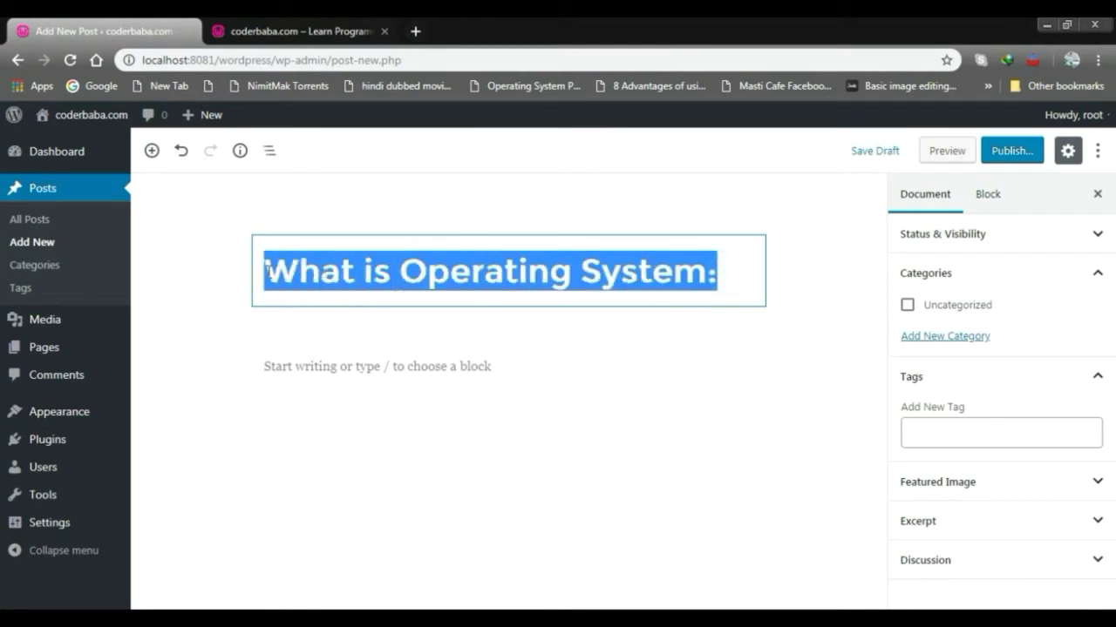
{"action": "left_click", "coordinate": [369, 270]}
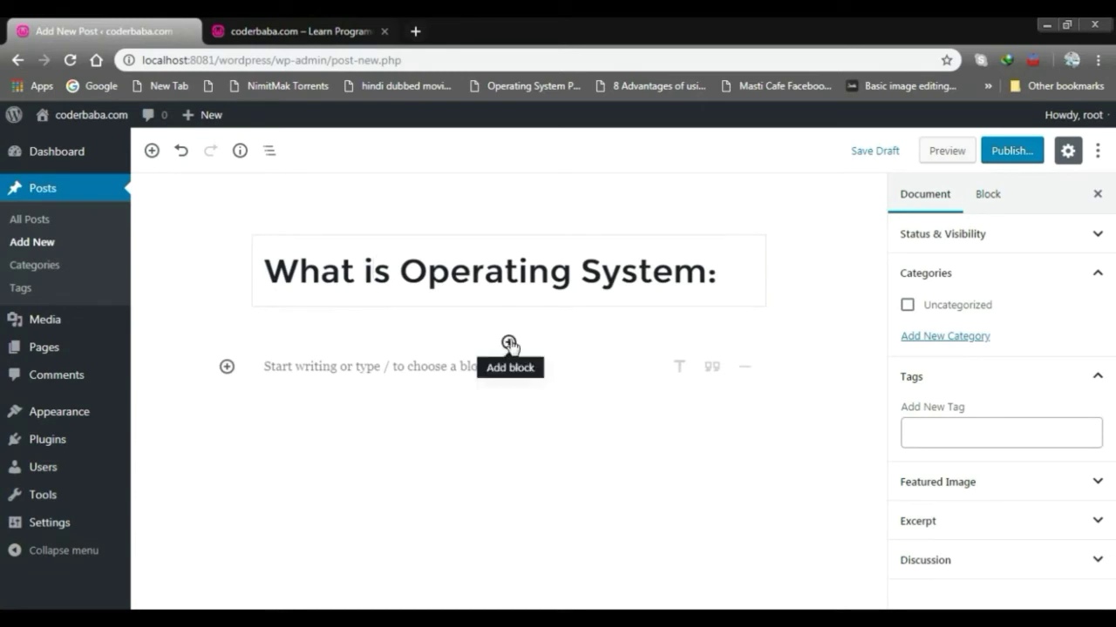
Open the block inserter below the post title and examine the Most Used and Common Blocks categories.
{"action": "left_click", "coordinate": [509, 344]}
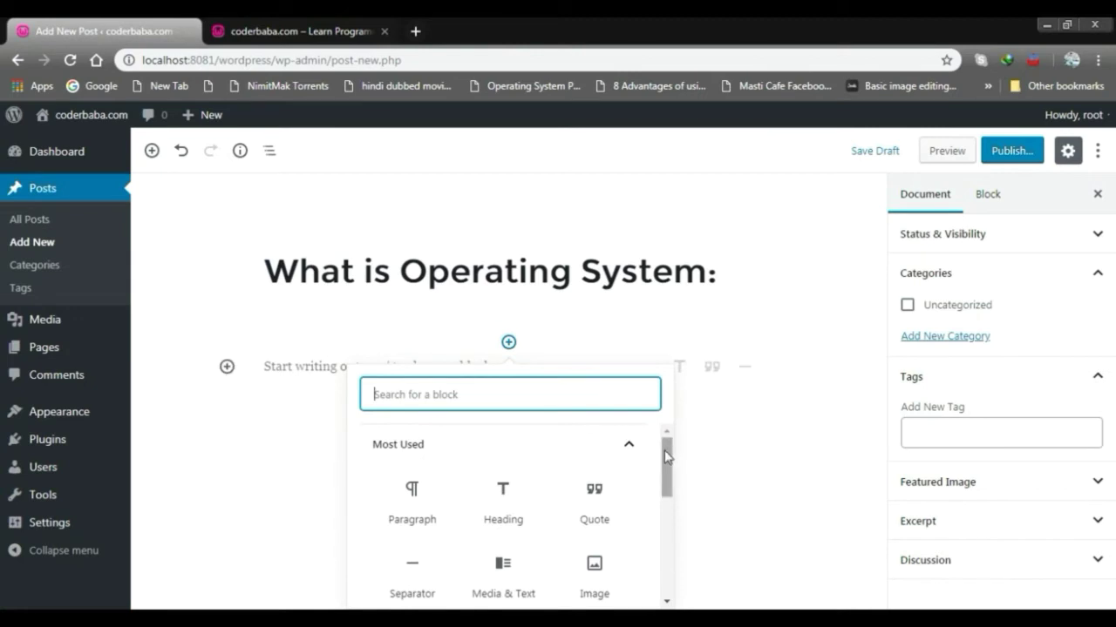
{"action": "scroll", "coordinate": [670, 462], "scroll_direction": "down", "scroll_amount": 1}
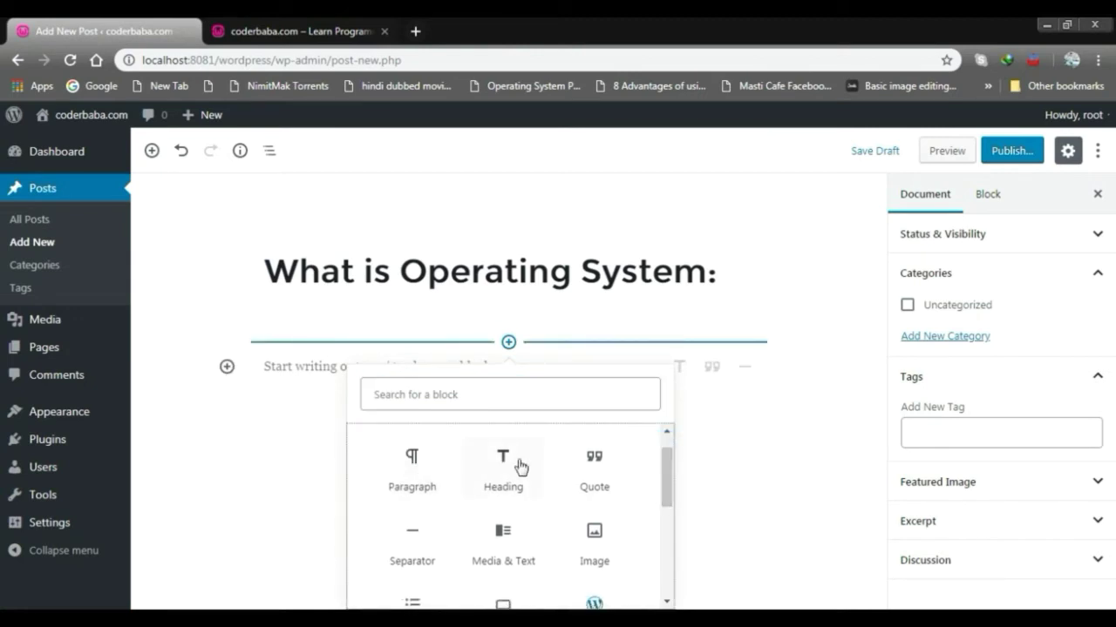
{"action": "scroll", "coordinate": [667, 466], "scroll_direction": "down", "scroll_amount": 1}
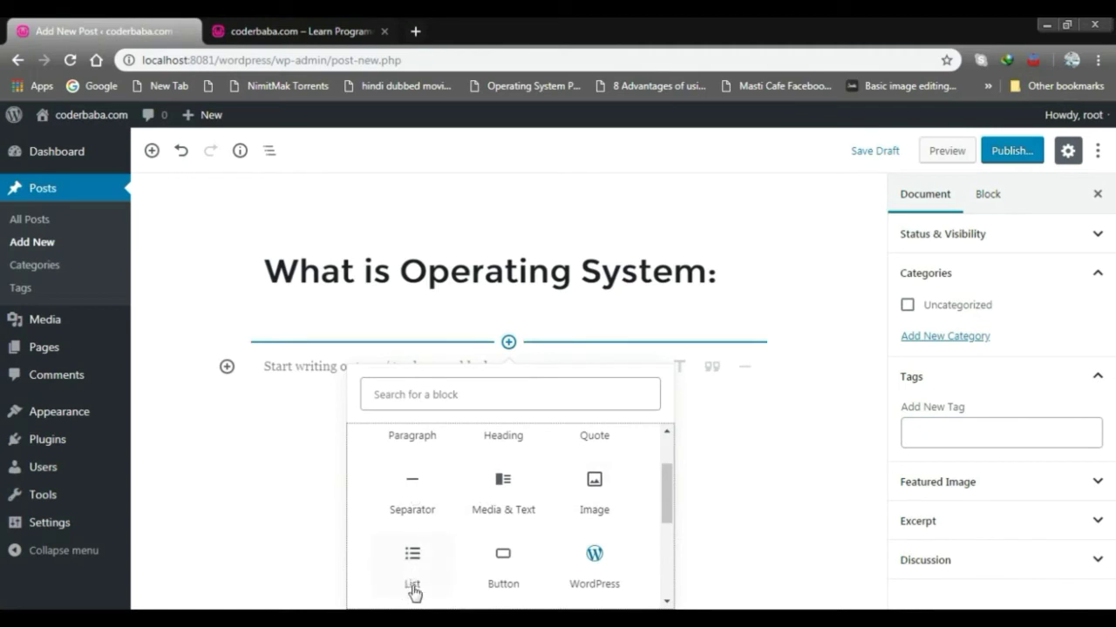
{"action": "left_click_drag", "start_coordinate": [664, 490], "coordinate": [669, 559]}
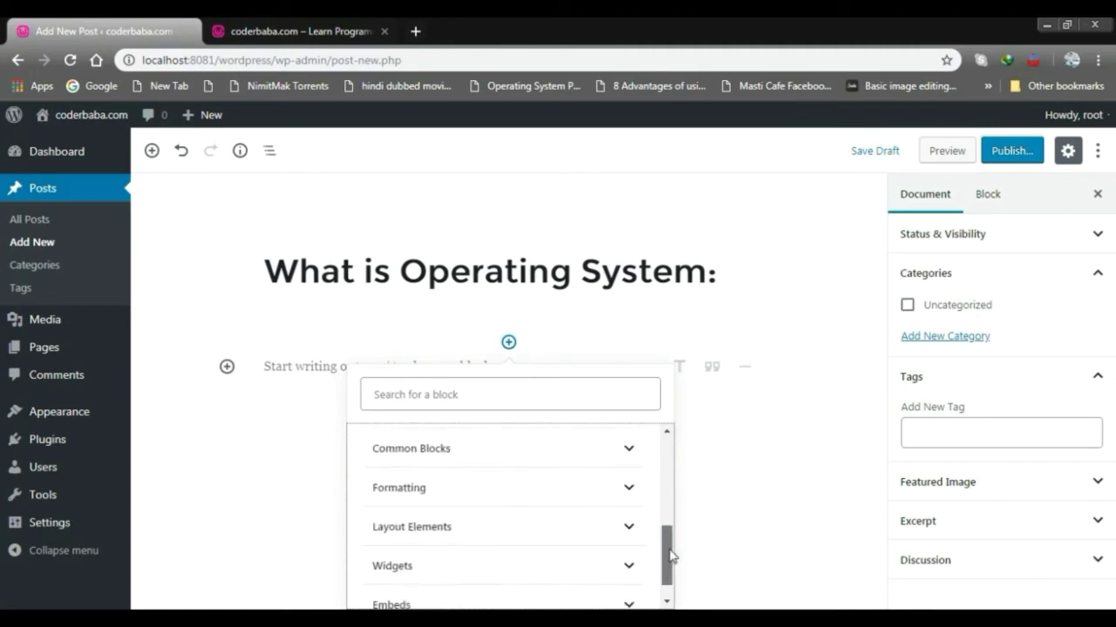
{"action": "left_click", "coordinate": [436, 450]}
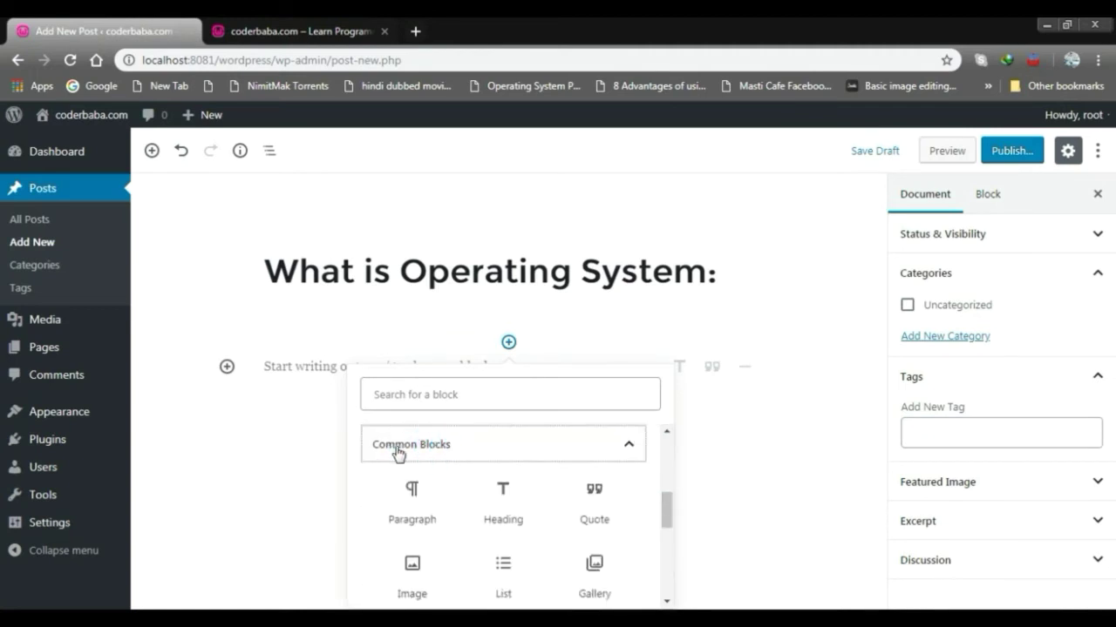
{"action": "scroll", "coordinate": [545, 488], "scroll_direction": "down", "scroll_amount": 1}
{"action": "scroll", "coordinate": [541, 515], "scroll_direction": "down", "scroll_amount": 3}
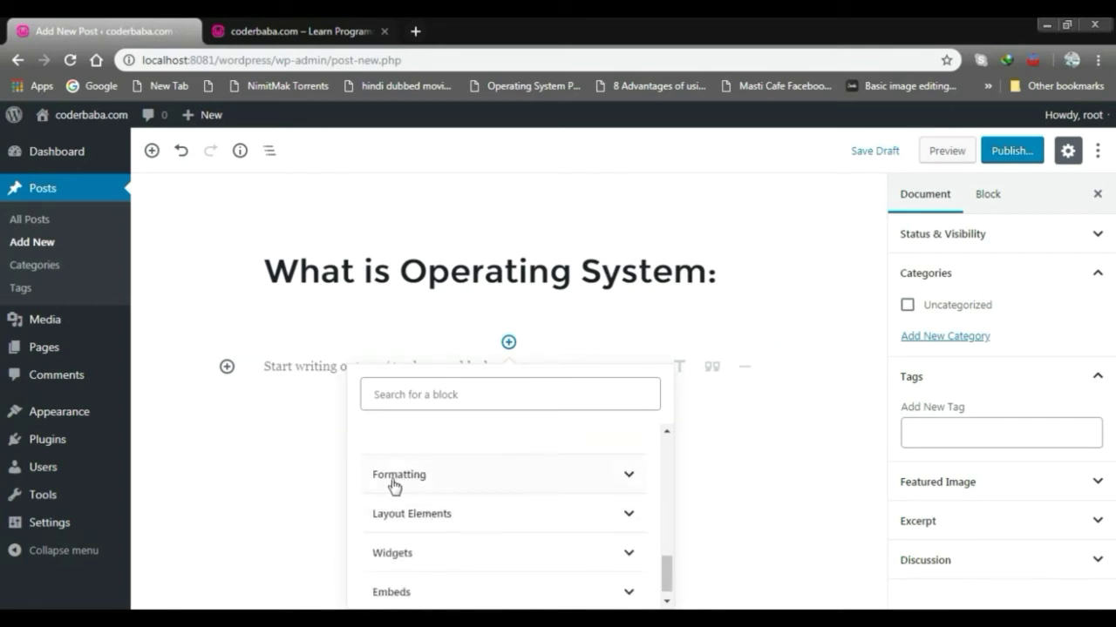
Examine the blocks offered under Formatting, Layout Elements and Widgets in the block inserter.
{"action": "left_click", "coordinate": [428, 478]}
{"action": "scroll", "coordinate": [607, 515], "scroll_direction": "down", "scroll_amount": 1}
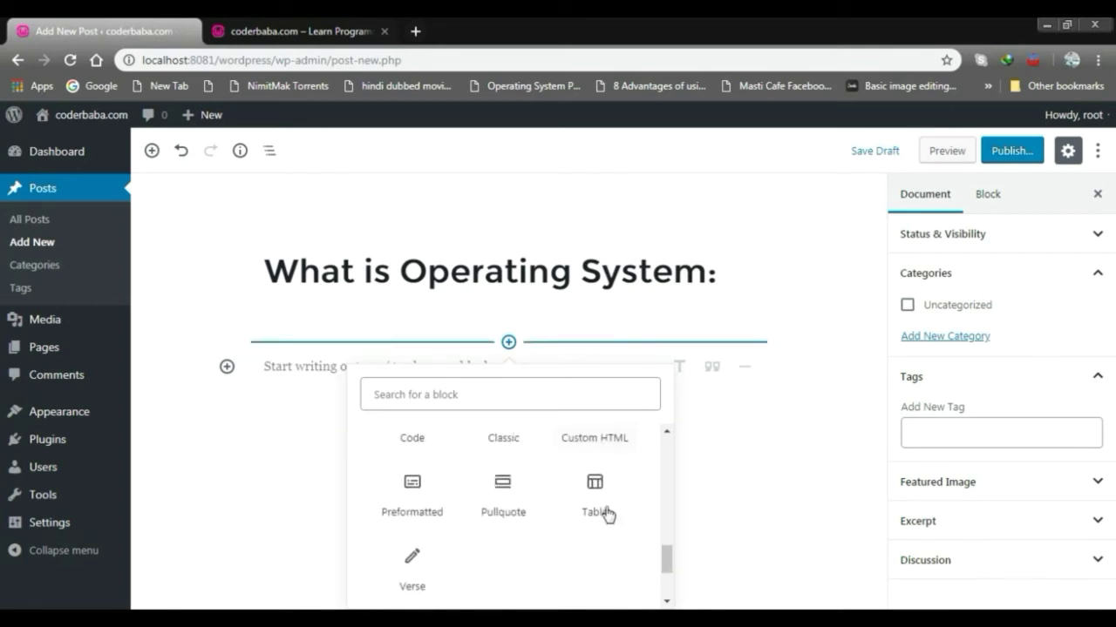
{"action": "scroll", "coordinate": [607, 514], "scroll_direction": "up", "scroll_amount": 1}
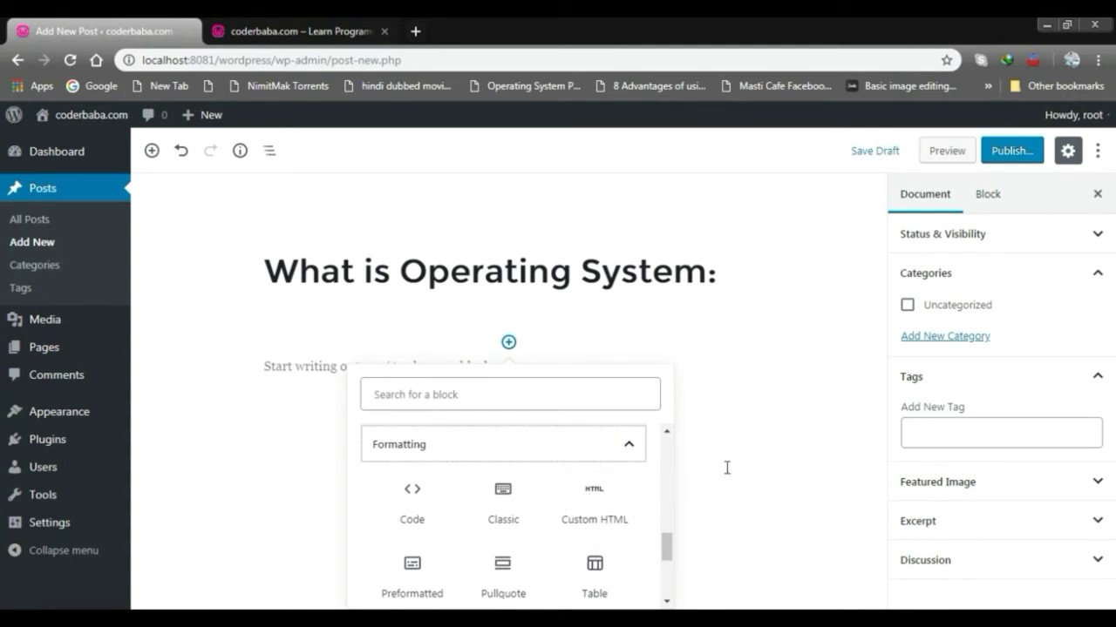
{"action": "left_click_drag", "start_coordinate": [669, 549], "coordinate": [668, 568]}
{"action": "double_click", "coordinate": [460, 549]}
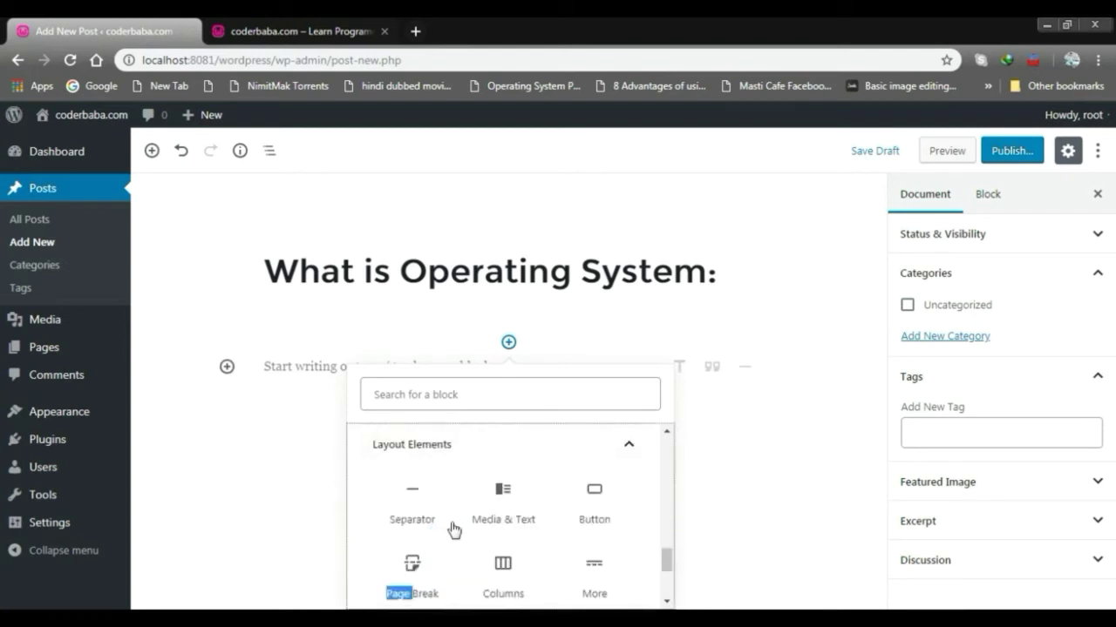
{"action": "scroll", "coordinate": [567, 498], "scroll_direction": "down", "scroll_amount": 1}
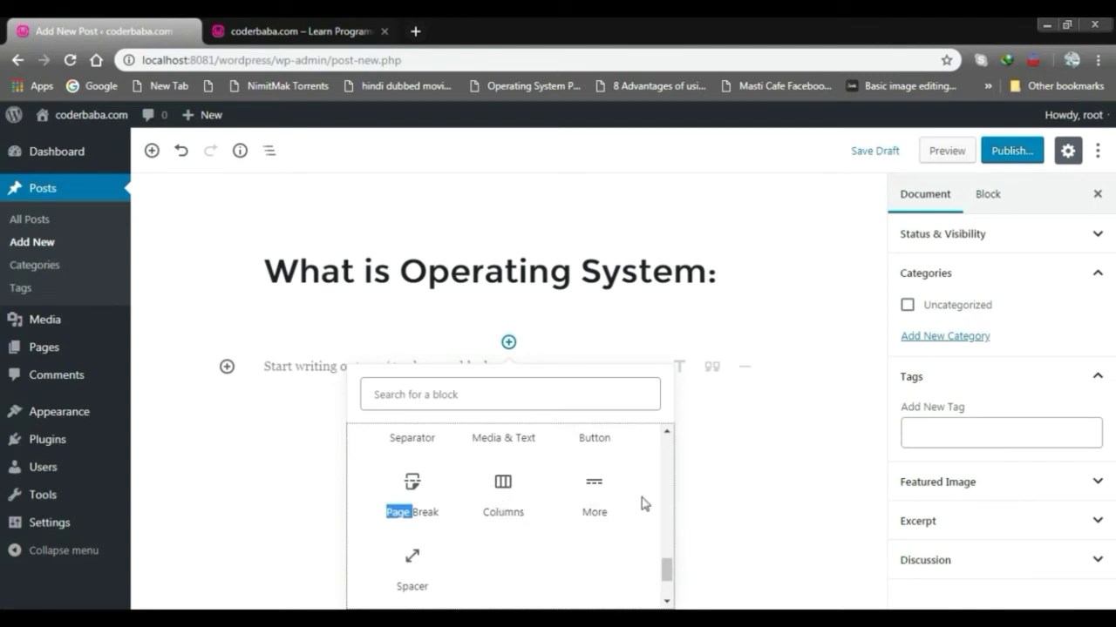
{"action": "scroll", "coordinate": [529, 451], "scroll_direction": "down", "scroll_amount": 1}
{"action": "scroll", "coordinate": [530, 451], "scroll_direction": "down", "scroll_amount": 1}
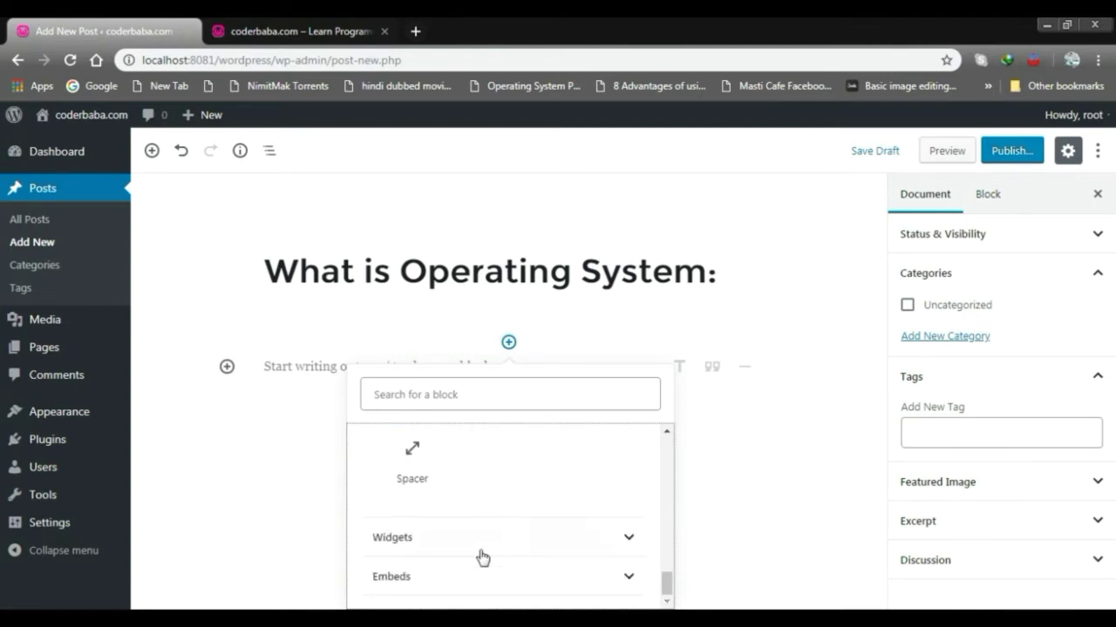
{"action": "left_click", "coordinate": [411, 542]}
{"action": "scroll", "coordinate": [610, 496], "scroll_direction": "down", "scroll_amount": 1}
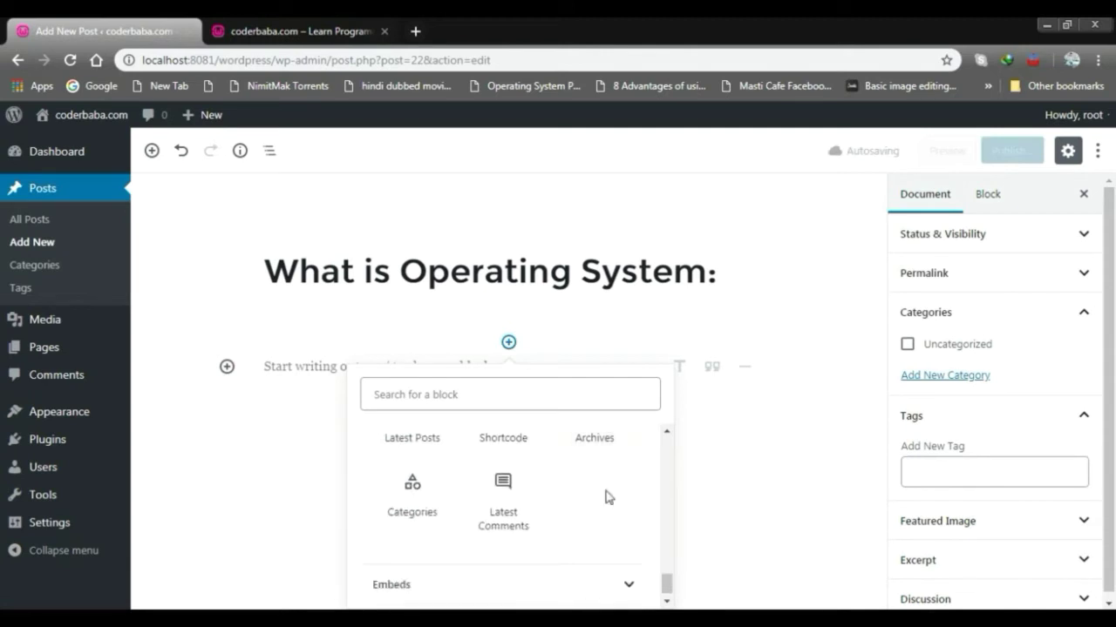
{"action": "scroll", "coordinate": [569, 501], "scroll_direction": "down", "scroll_amount": 1}
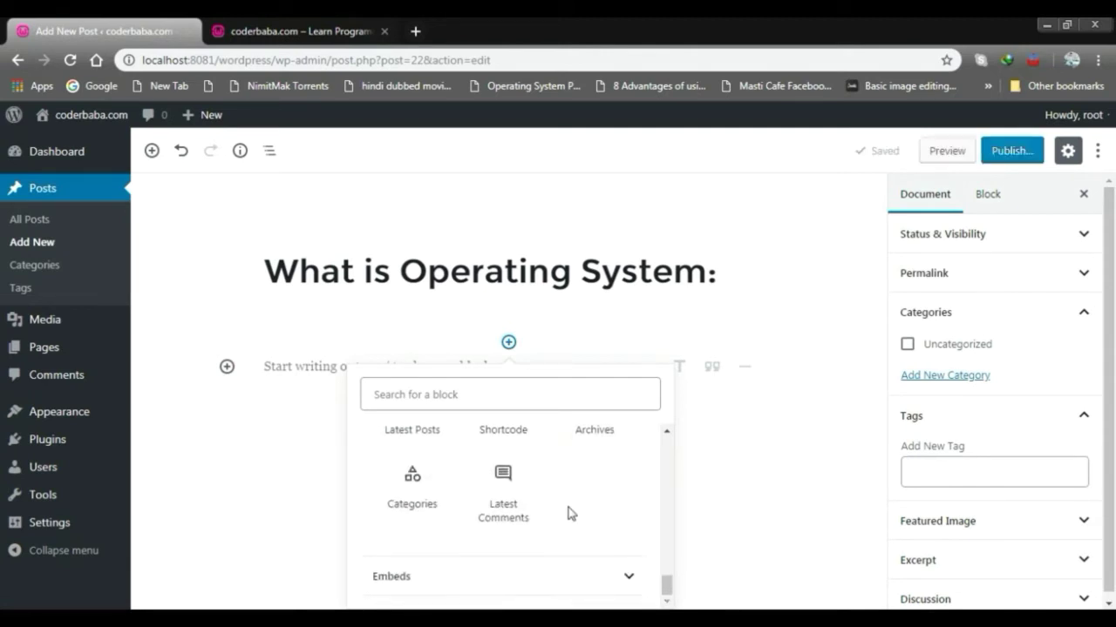
Examine the blocks offered under Embeds in the block inserter, and close the inserter.
{"action": "left_click", "coordinate": [584, 577]}
{"action": "scroll", "coordinate": [665, 451], "scroll_direction": "down", "scroll_amount": 2}
{"action": "scroll", "coordinate": [630, 470], "scroll_direction": "up", "scroll_amount": 1}
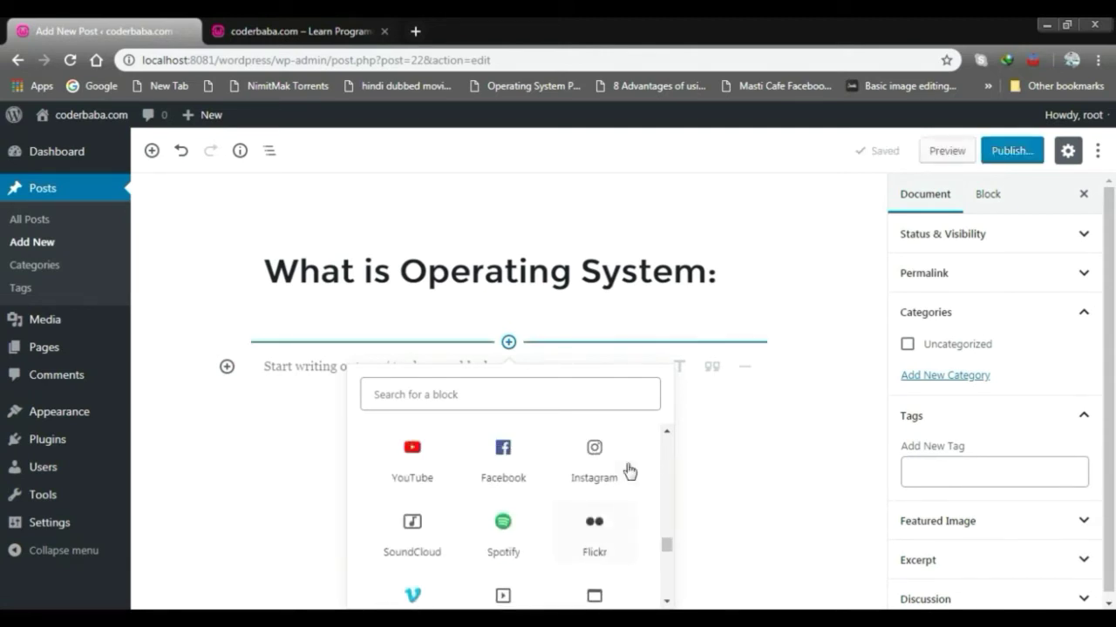
{"action": "scroll", "coordinate": [445, 504], "scroll_direction": "up", "scroll_amount": 1}
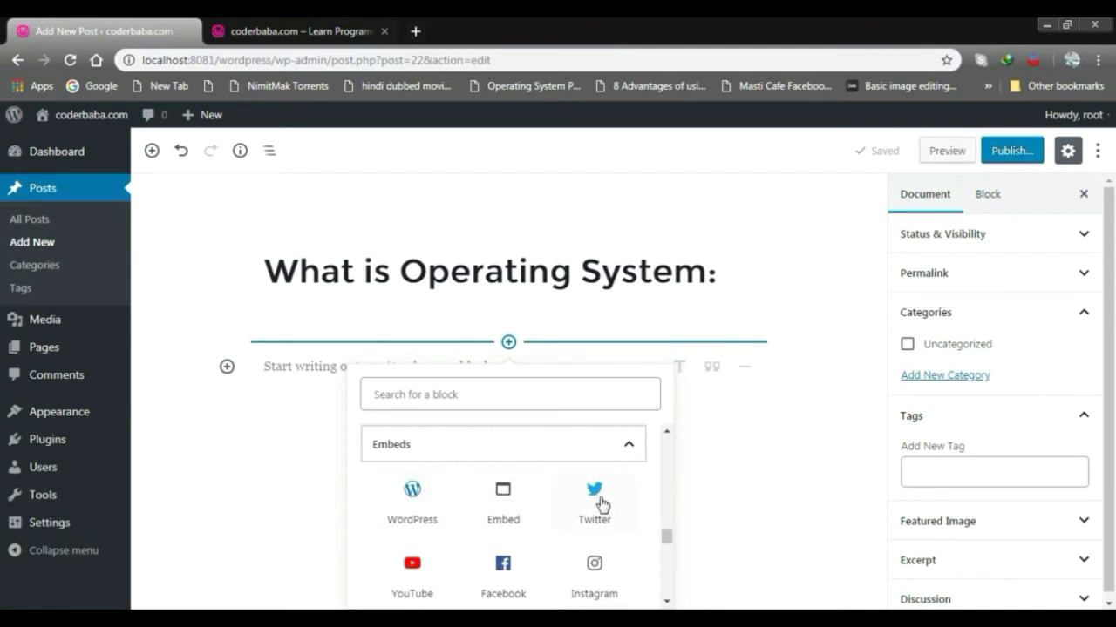
{"action": "scroll", "coordinate": [600, 504], "scroll_direction": "down", "scroll_amount": 1}
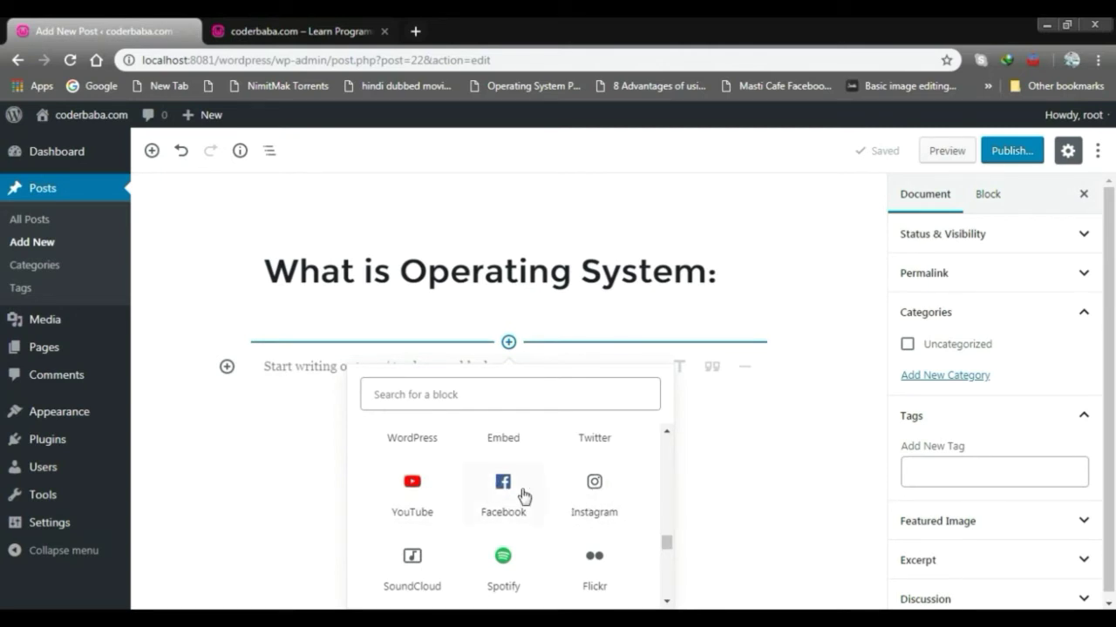
{"action": "scroll", "coordinate": [523, 495], "scroll_direction": "down", "scroll_amount": 3}
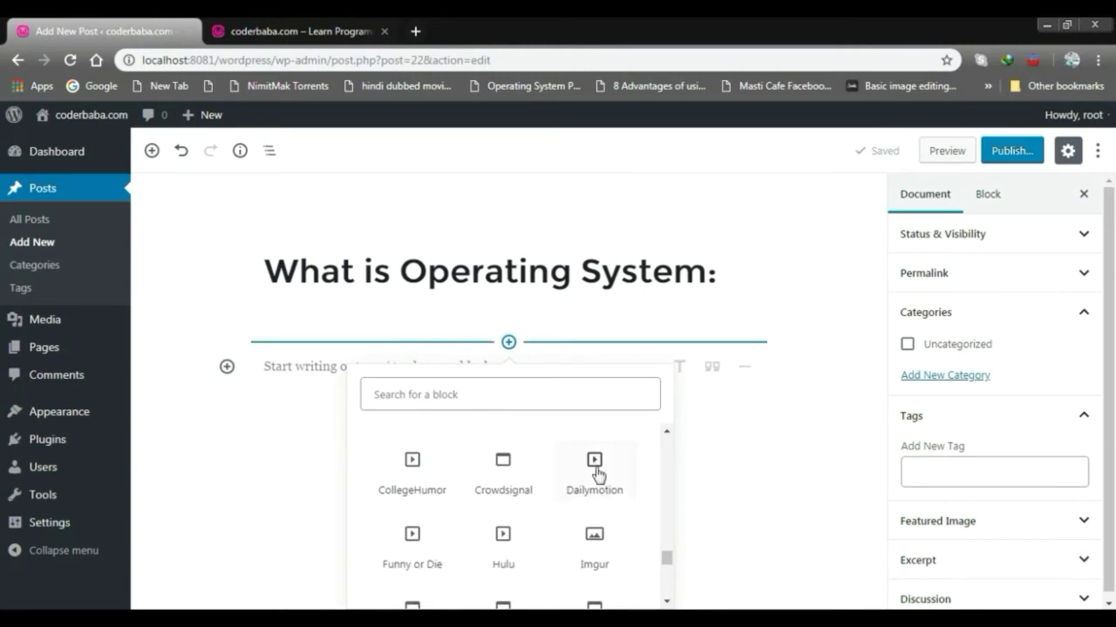
{"action": "scroll", "coordinate": [596, 474], "scroll_direction": "down", "scroll_amount": 5}
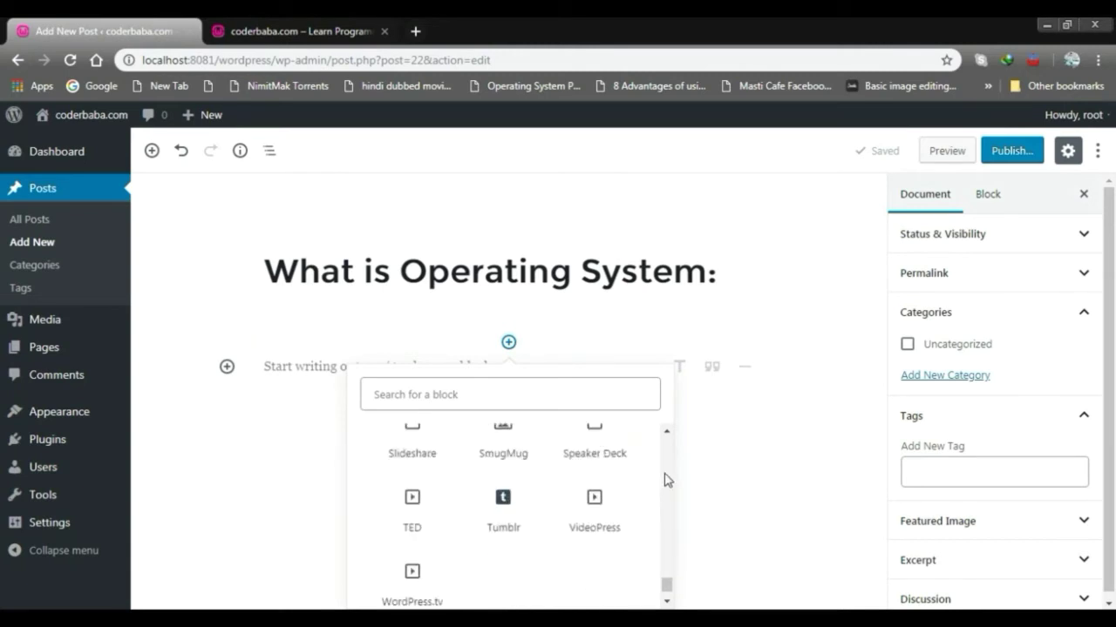
{"action": "left_click", "coordinate": [727, 415]}
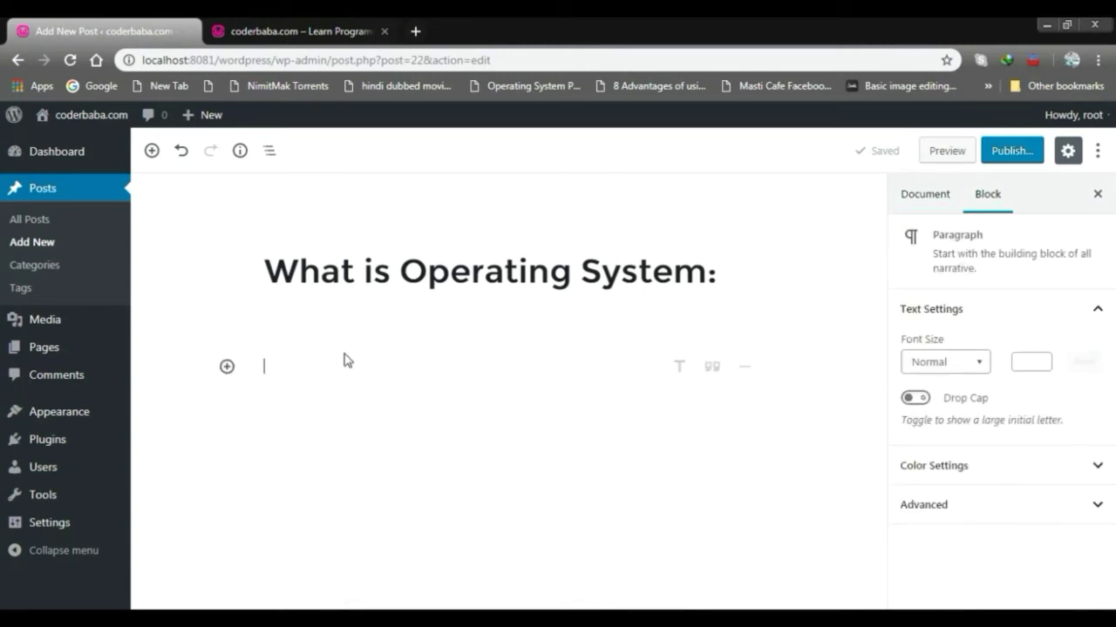
Add a Paragraph block below the post title and paste the copied operating system definition paragraphs into it.
{"action": "left_click", "coordinate": [340, 272]}
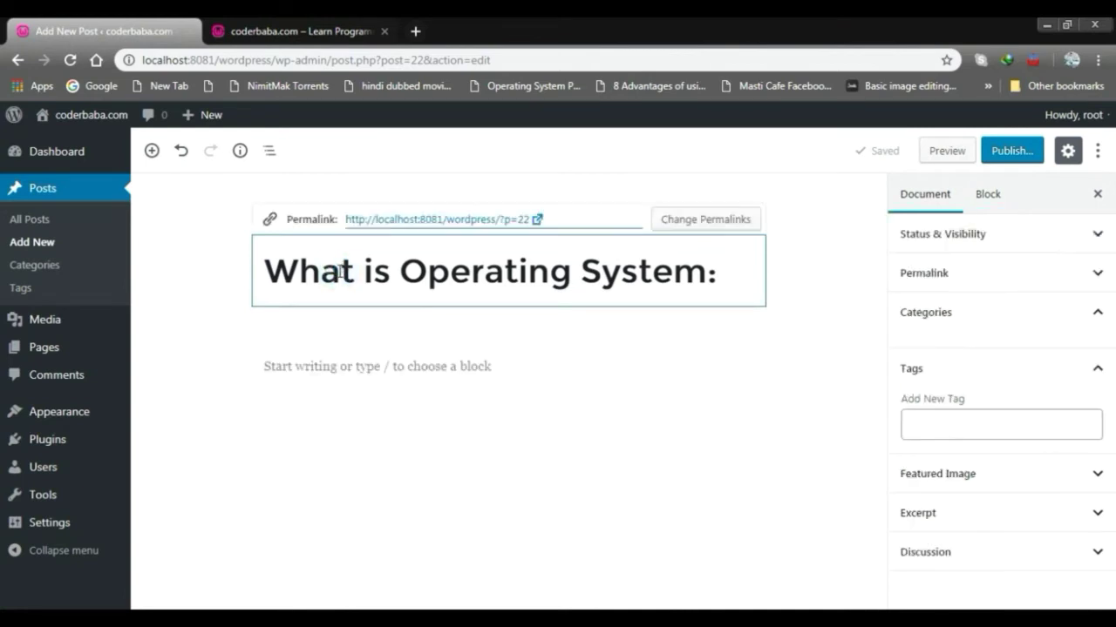
{"action": "left_click", "coordinate": [353, 366]}
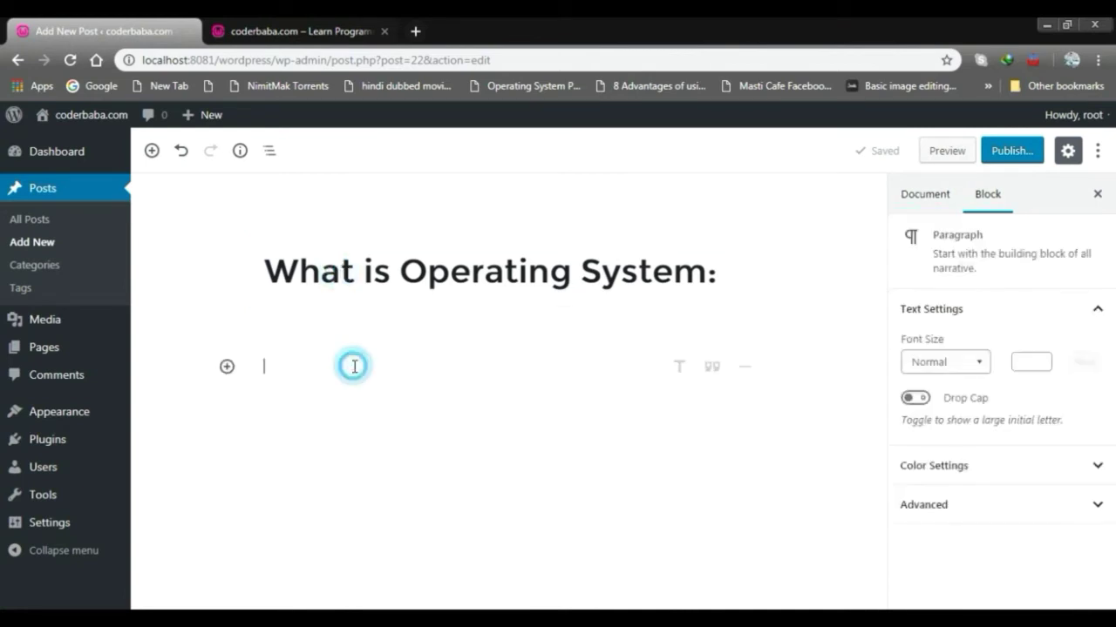
{"action": "left_click", "coordinate": [227, 368]}
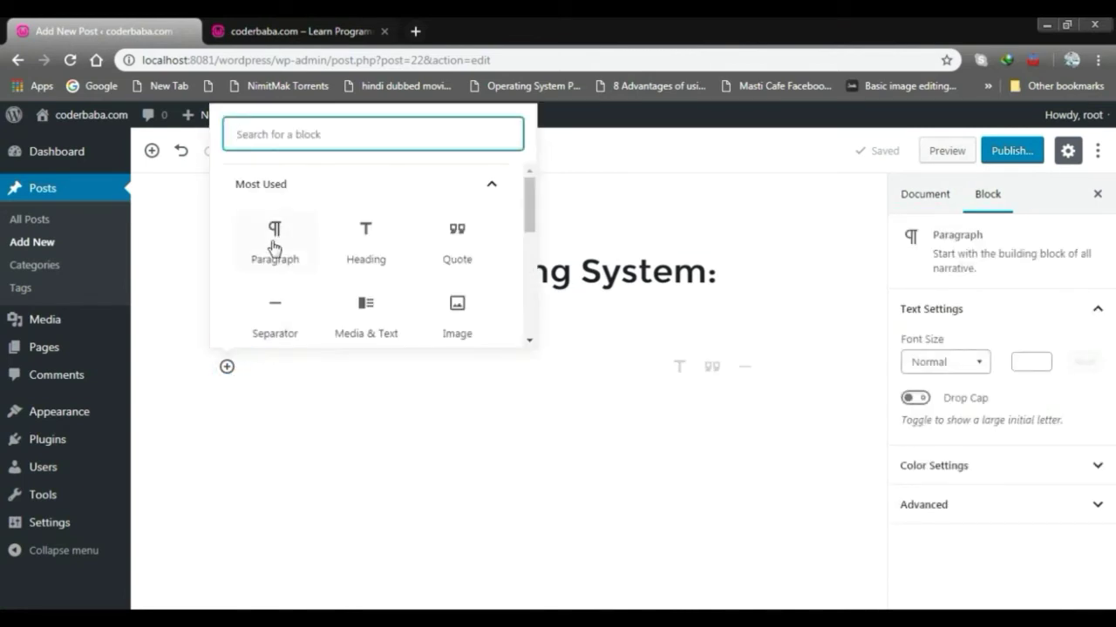
{"action": "left_click", "coordinate": [274, 237]}
{"action": "left_click", "coordinate": [320, 375]}
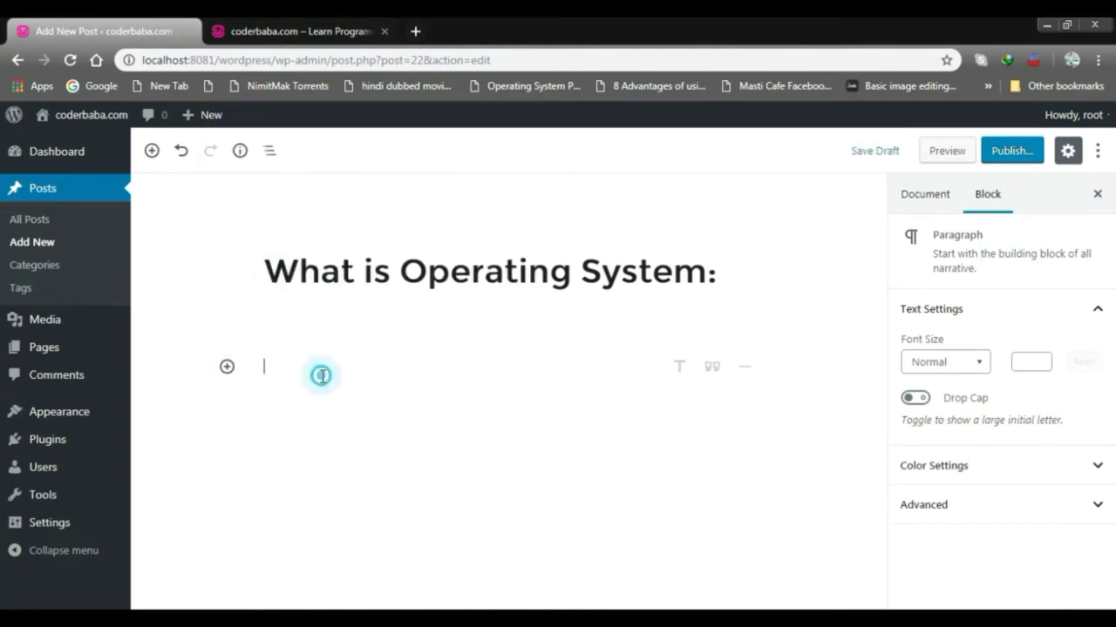
{"action": "key", "text": "ctrl+v"}
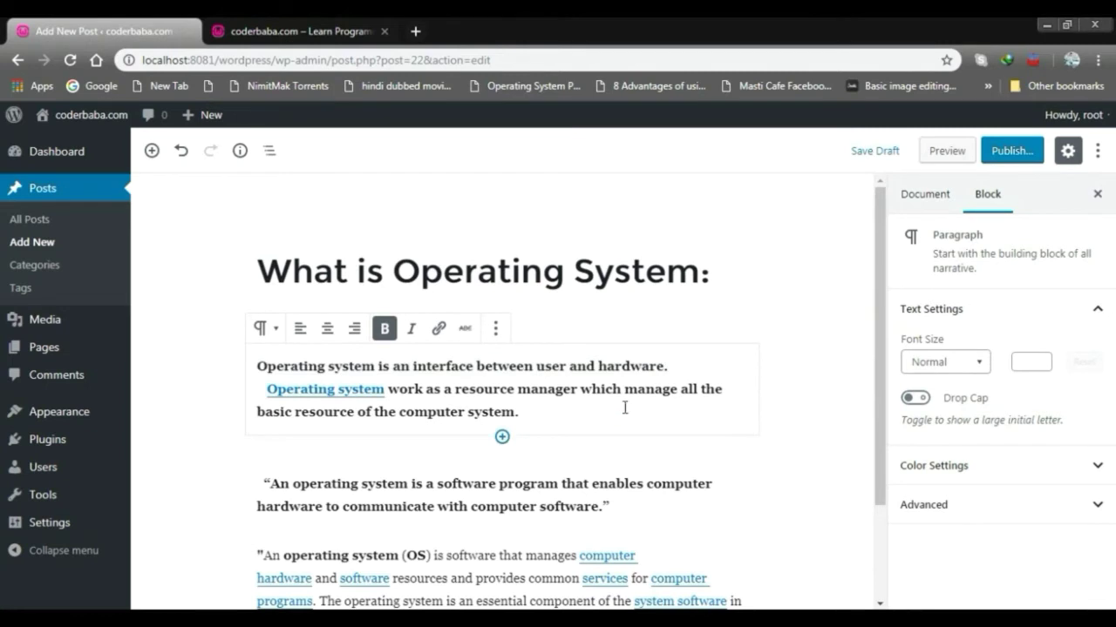
{"action": "scroll", "coordinate": [490, 406], "scroll_direction": "down", "scroll_amount": 2}
{"action": "scroll", "coordinate": [488, 407], "scroll_direction": "up", "scroll_amount": 2}
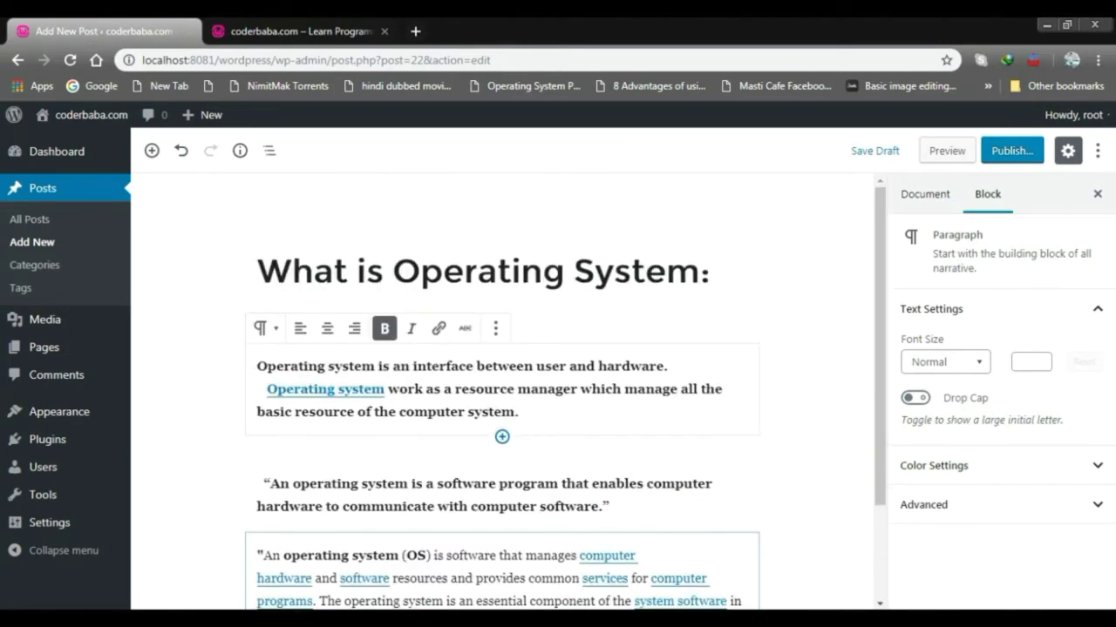
Switch to the Word document, review its first two definition paragraphs, and minimize Word to return to the post editor.
{"action": "key", "text": "alt+Tab"}
{"action": "left_click", "coordinate": [525, 329]}
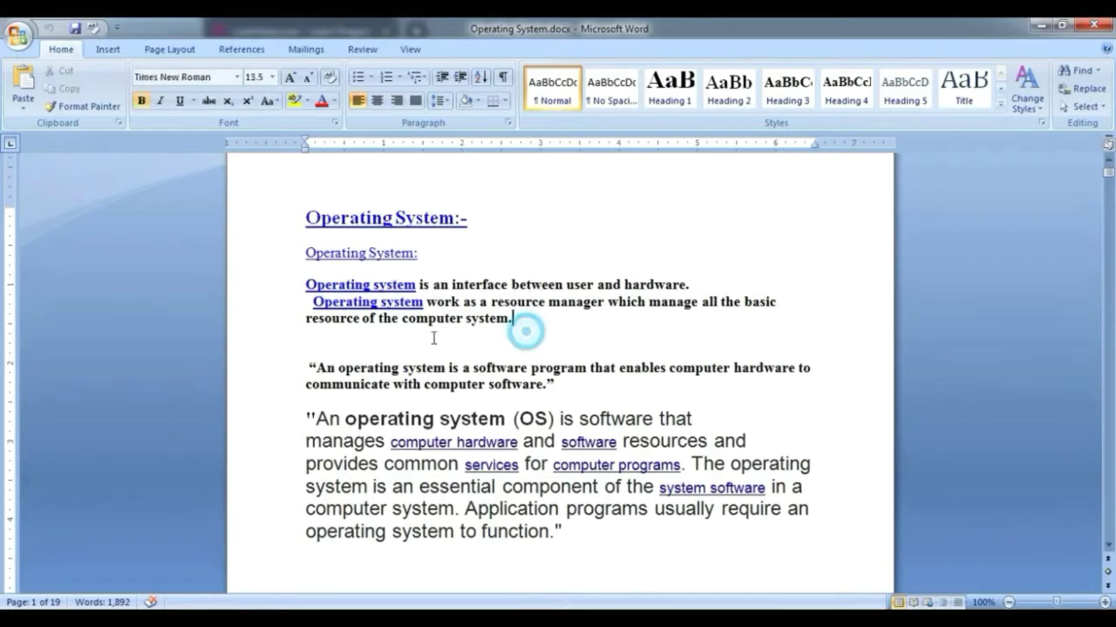
{"action": "left_click", "coordinate": [335, 346]}
{"action": "left_click", "coordinate": [518, 326]}
{"action": "left_click_drag", "start_coordinate": [518, 326], "coordinate": [339, 291]}
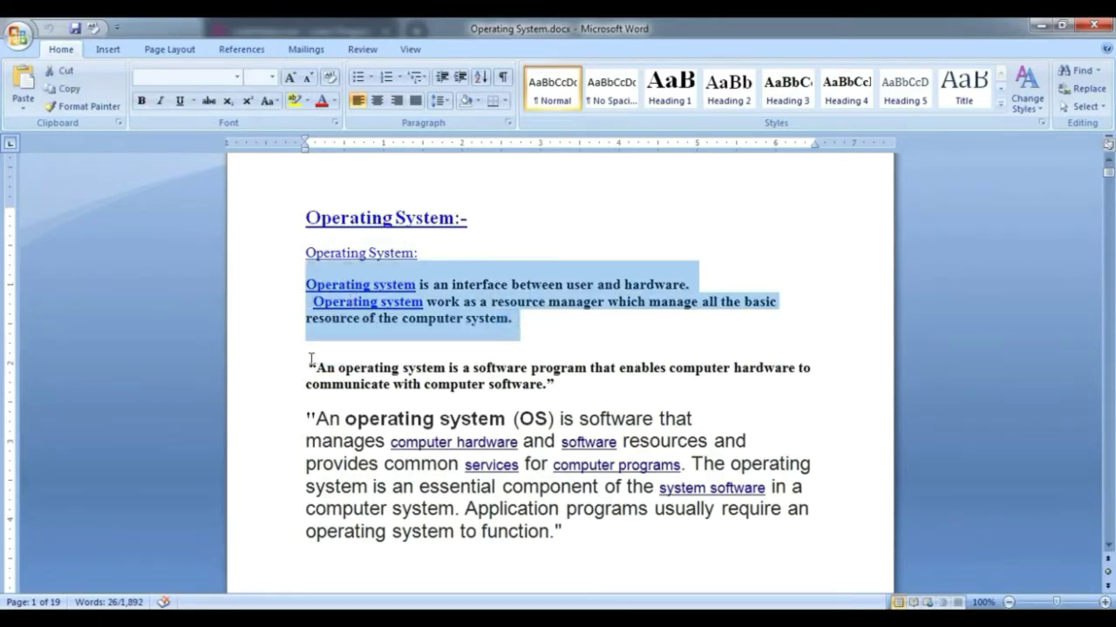
{"action": "left_click_drag", "start_coordinate": [310, 360], "coordinate": [555, 387]}
{"action": "left_click", "coordinate": [1039, 26]}
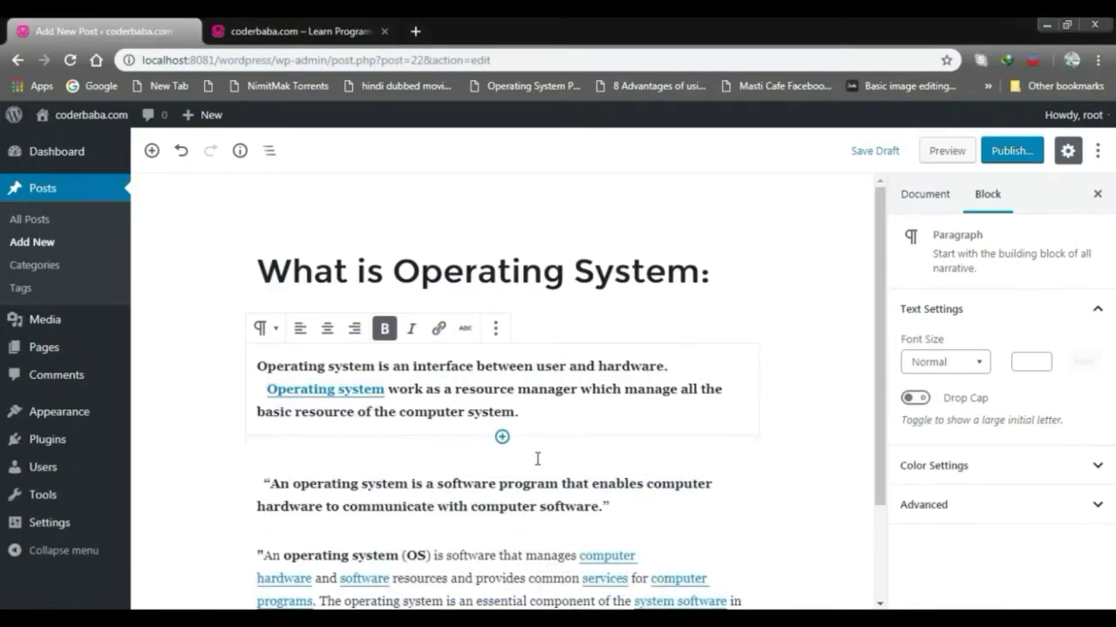
Set the font size of the post's first paragraph block to Medium and collapse its Text Settings.
{"action": "left_click", "coordinate": [540, 413]}
{"action": "left_click", "coordinate": [556, 410]}
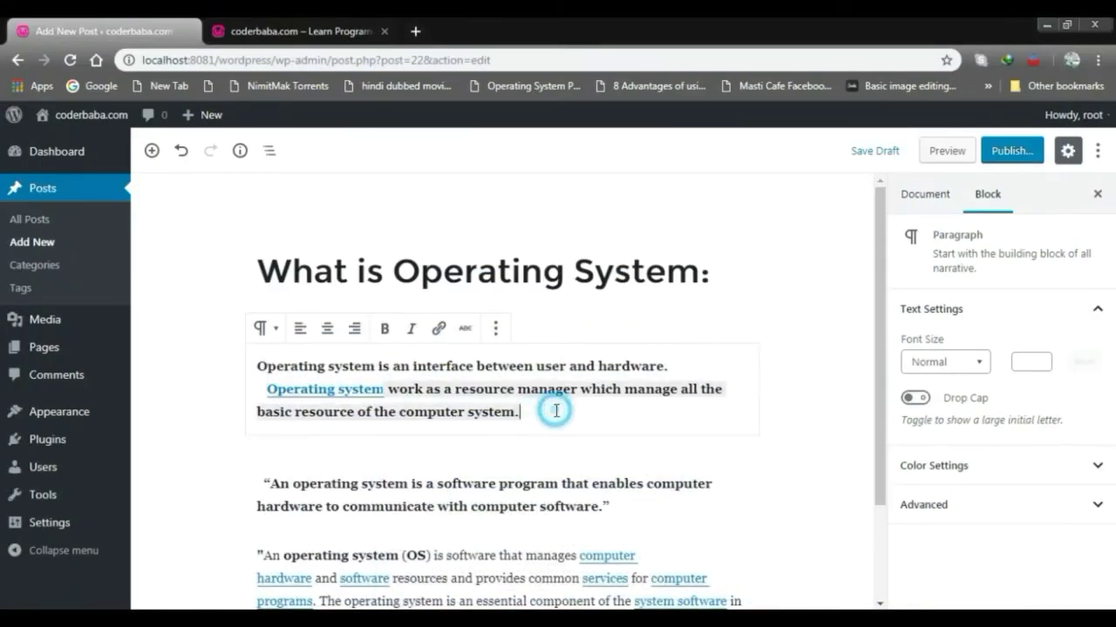
{"action": "left_click", "coordinate": [533, 414]}
{"action": "left_click", "coordinate": [529, 416]}
{"action": "left_click", "coordinate": [547, 413]}
{"action": "left_click_drag", "start_coordinate": [534, 408], "coordinate": [261, 377]}
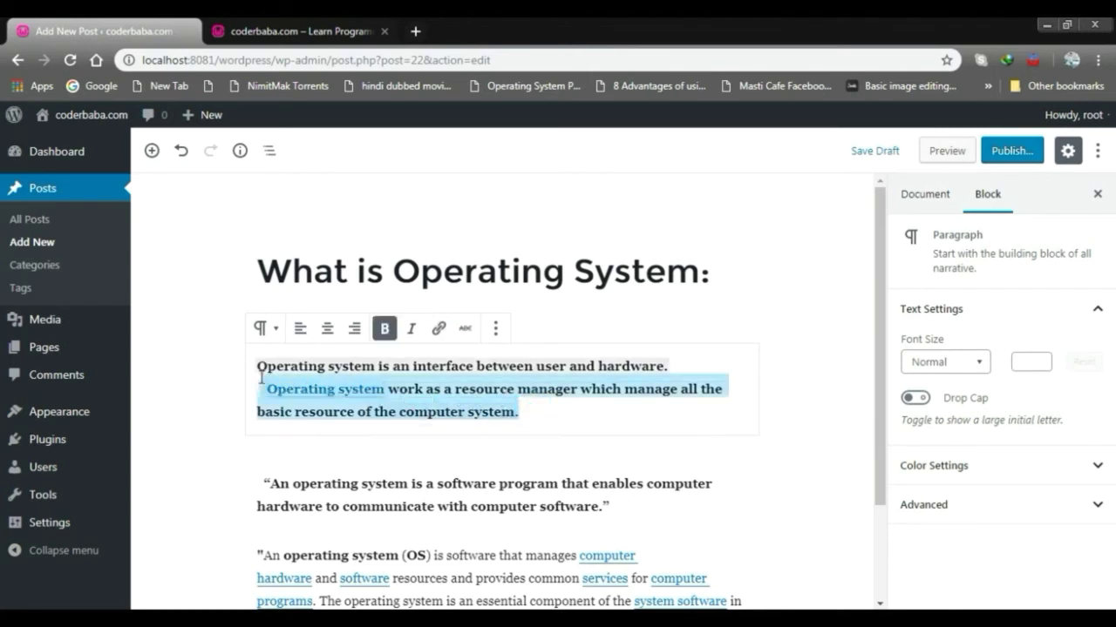
{"action": "left_click", "coordinate": [535, 406]}
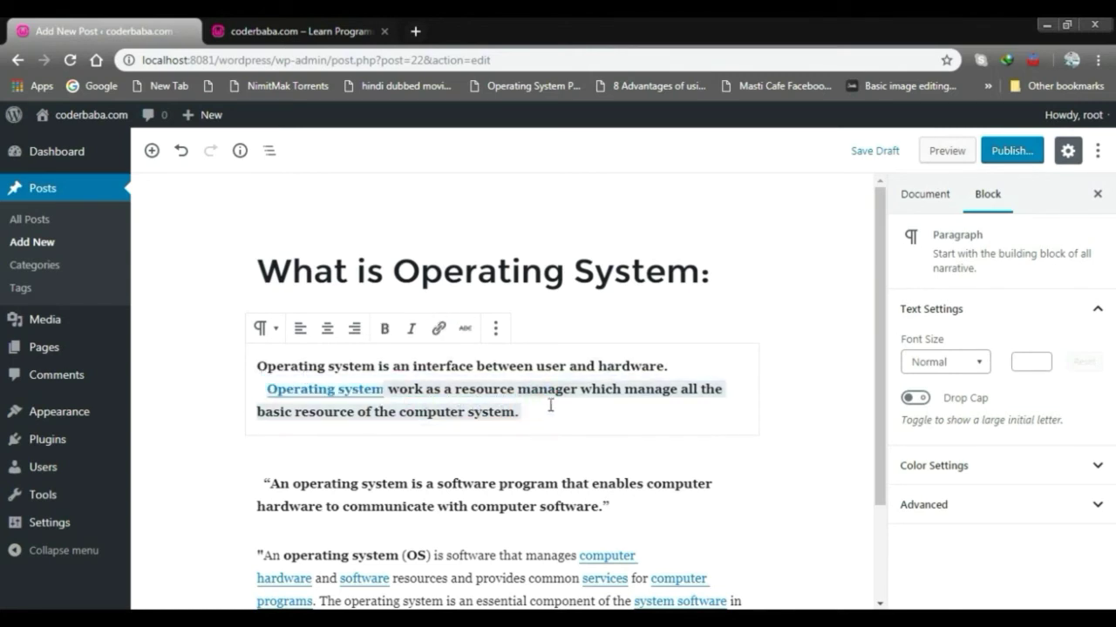
{"action": "left_click", "coordinate": [976, 366]}
{"action": "left_click", "coordinate": [907, 473]}
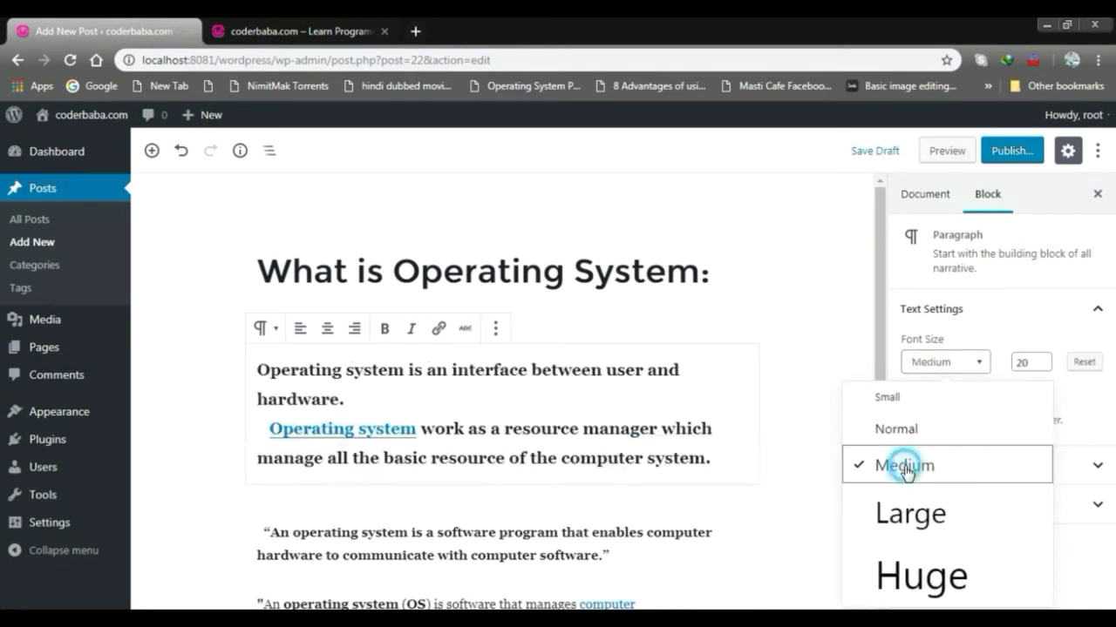
{"action": "left_click", "coordinate": [1016, 330]}
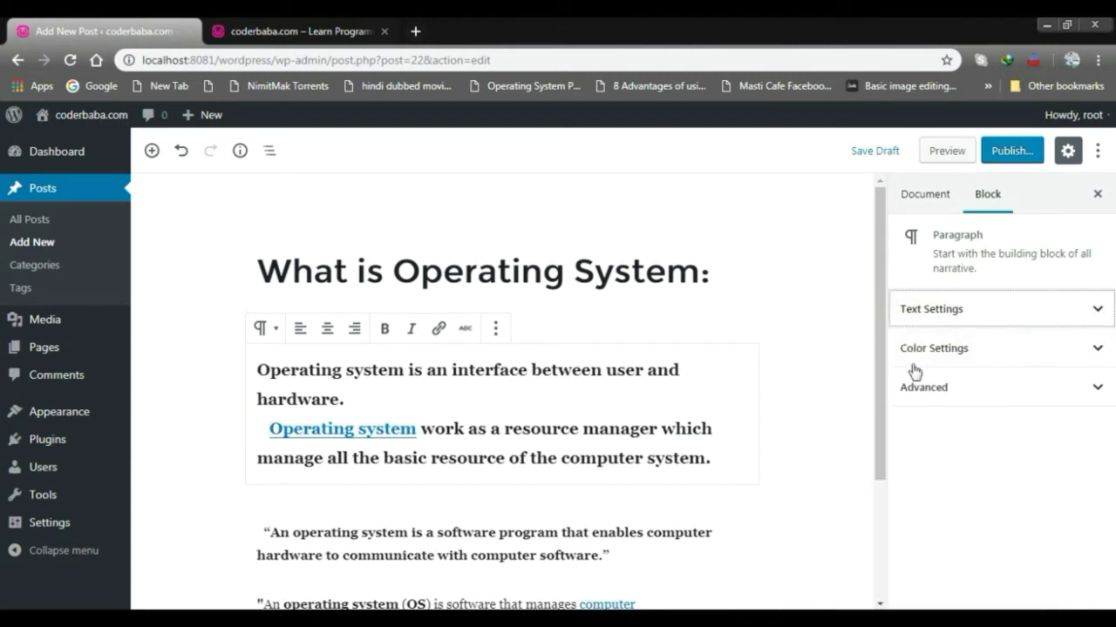
Expand the first paragraph block's Color Settings and try to apply a blue background color.
{"action": "left_click", "coordinate": [577, 404]}
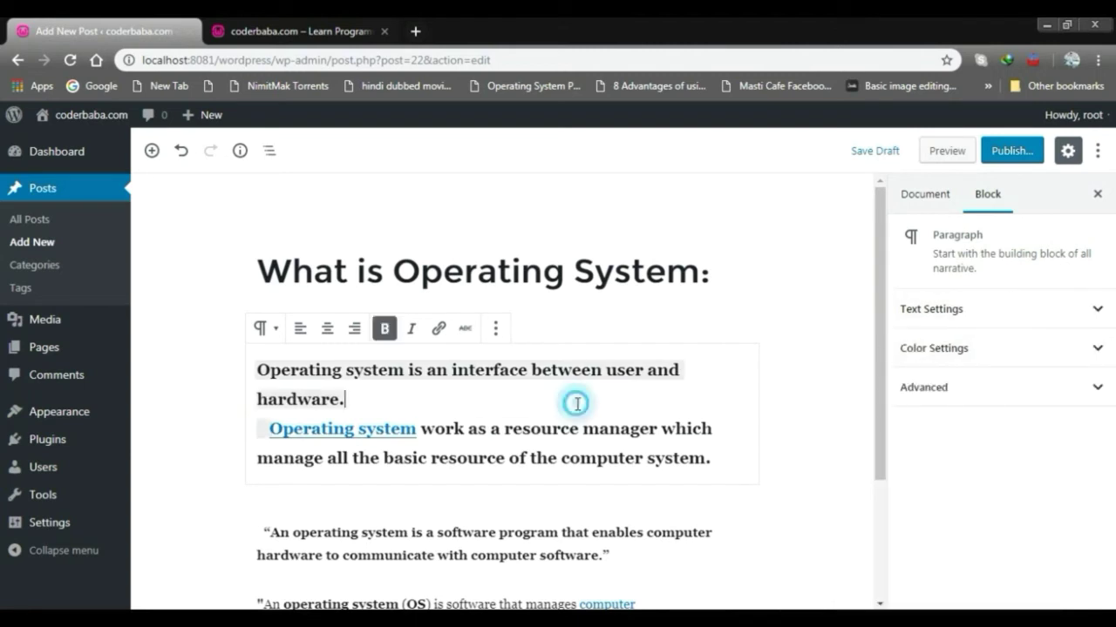
{"action": "left_click", "coordinate": [497, 416]}
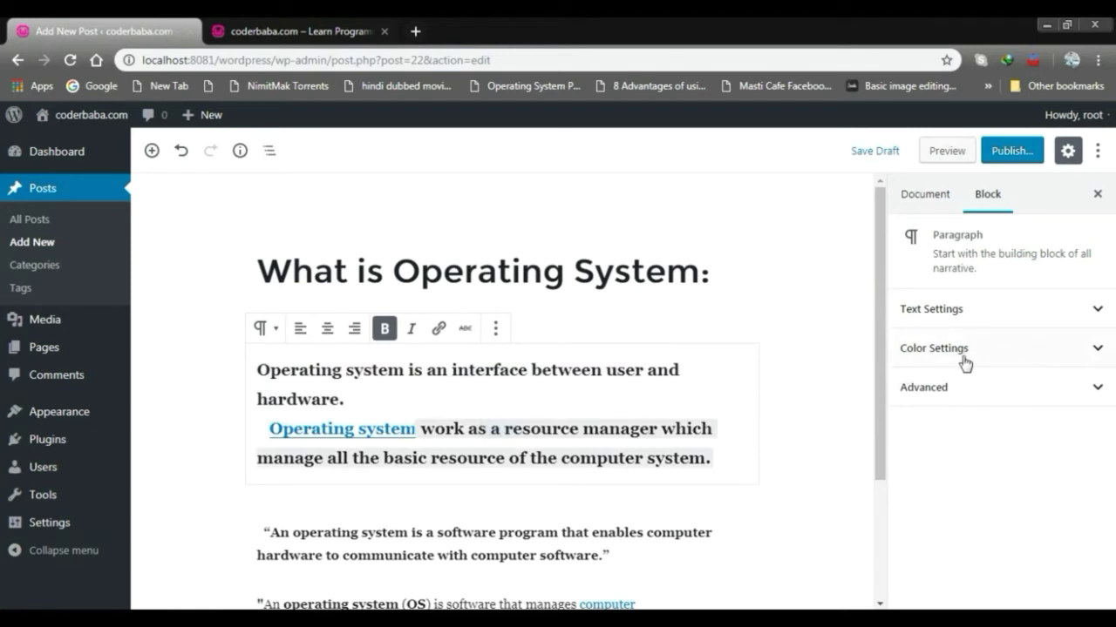
{"action": "left_click", "coordinate": [929, 357]}
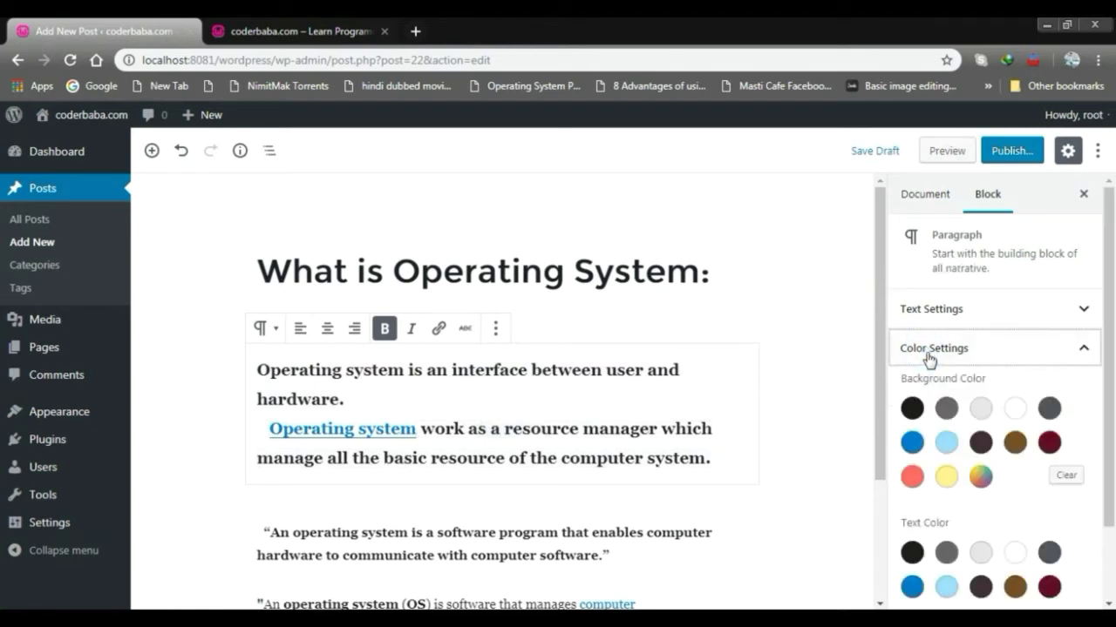
{"action": "left_click_drag", "start_coordinate": [1112, 349], "coordinate": [1114, 403]}
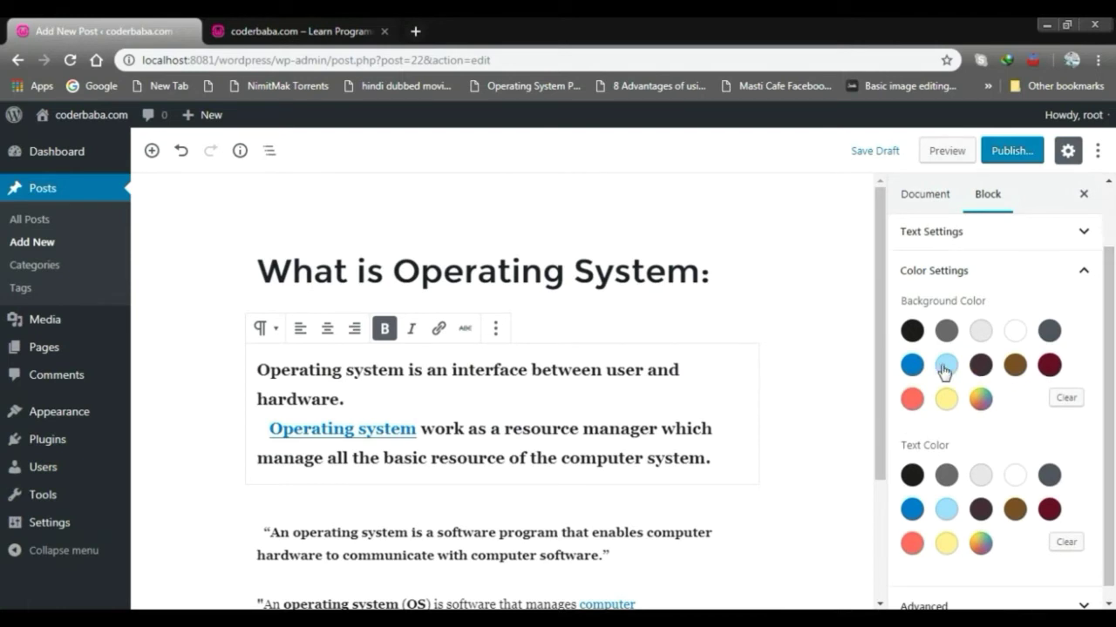
{"action": "left_click", "coordinate": [944, 368]}
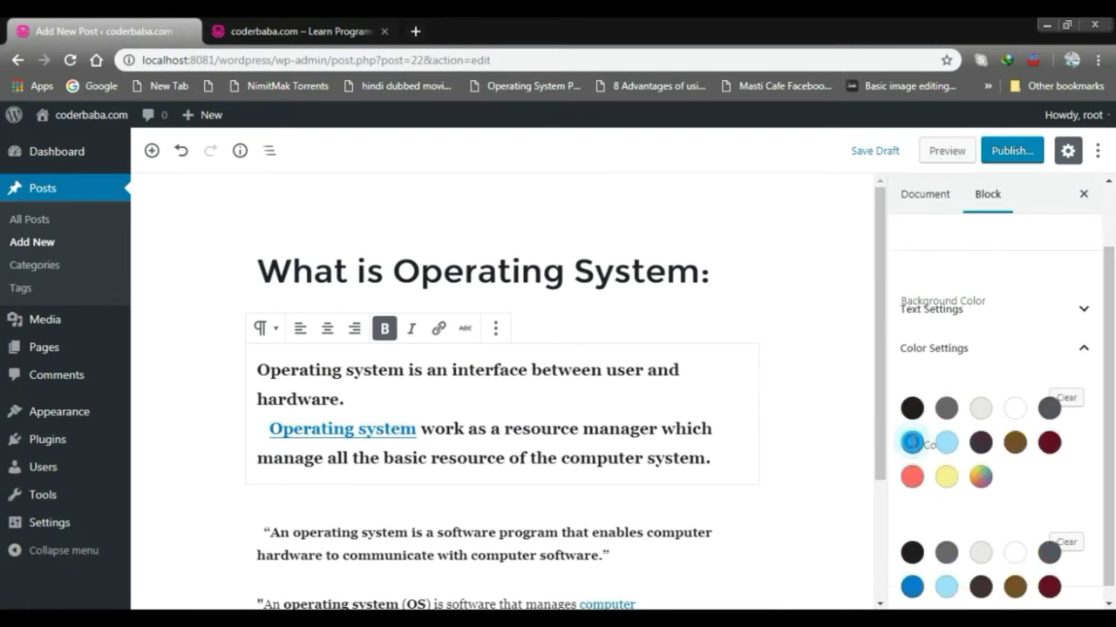
{"action": "left_click", "coordinate": [591, 398]}
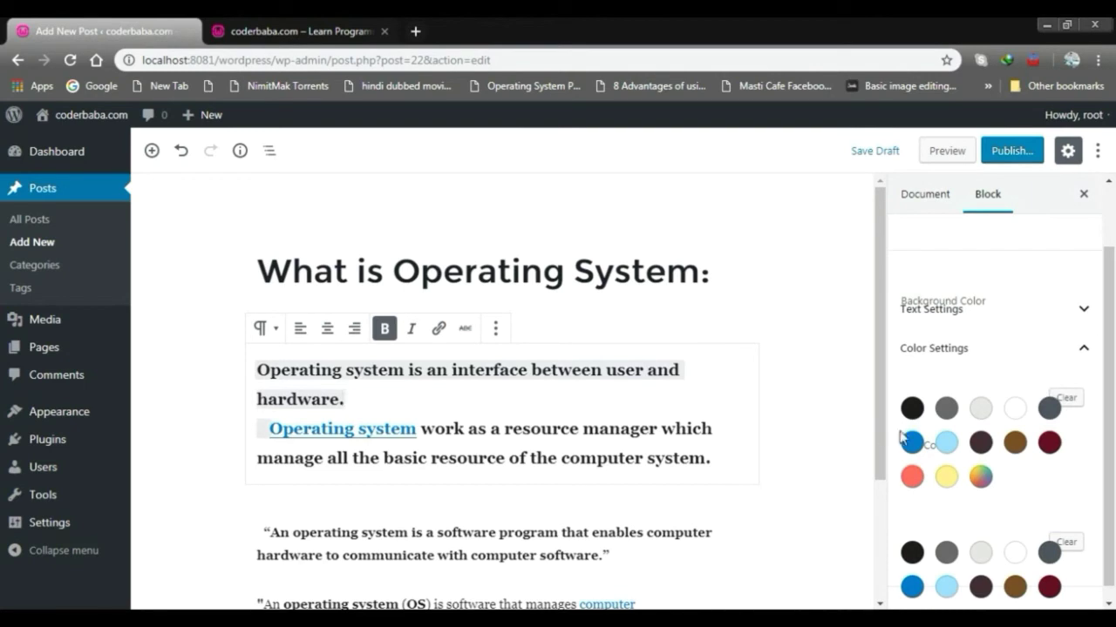
{"action": "left_click", "coordinate": [910, 443]}
Select the whole first paragraph and give its block a blue background color and white text color.
{"action": "left_click", "coordinate": [654, 404]}
{"action": "scroll", "coordinate": [654, 404], "scroll_direction": "down", "scroll_amount": 1}
{"action": "scroll", "coordinate": [661, 383], "scroll_direction": "down", "scroll_amount": 1}
{"action": "left_click_drag", "start_coordinate": [714, 299], "coordinate": [249, 206]}
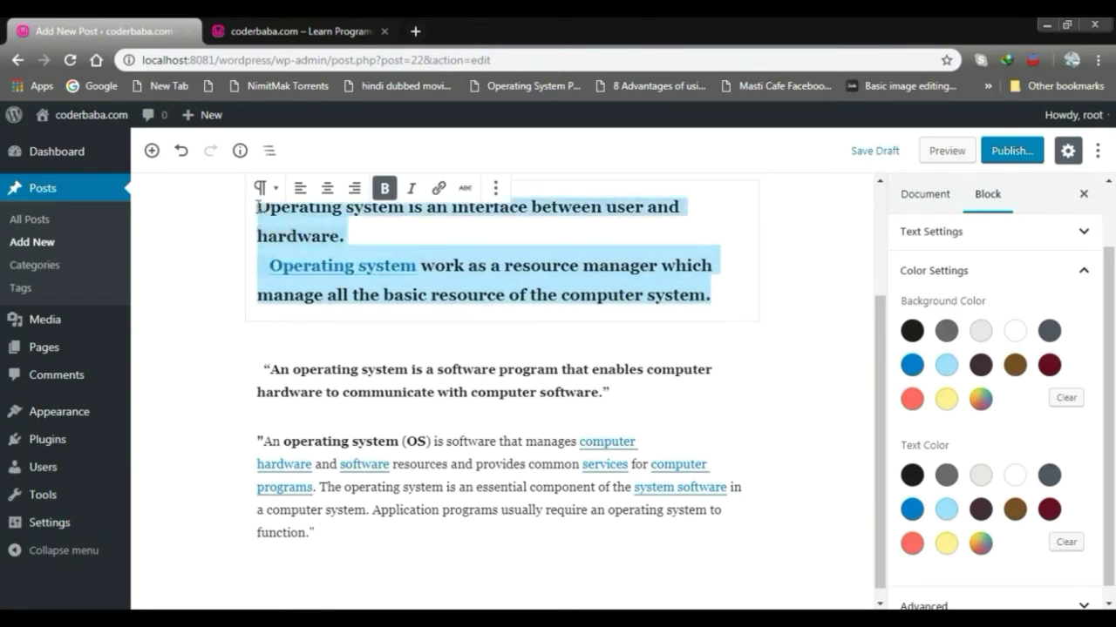
{"action": "left_click", "coordinate": [912, 365]}
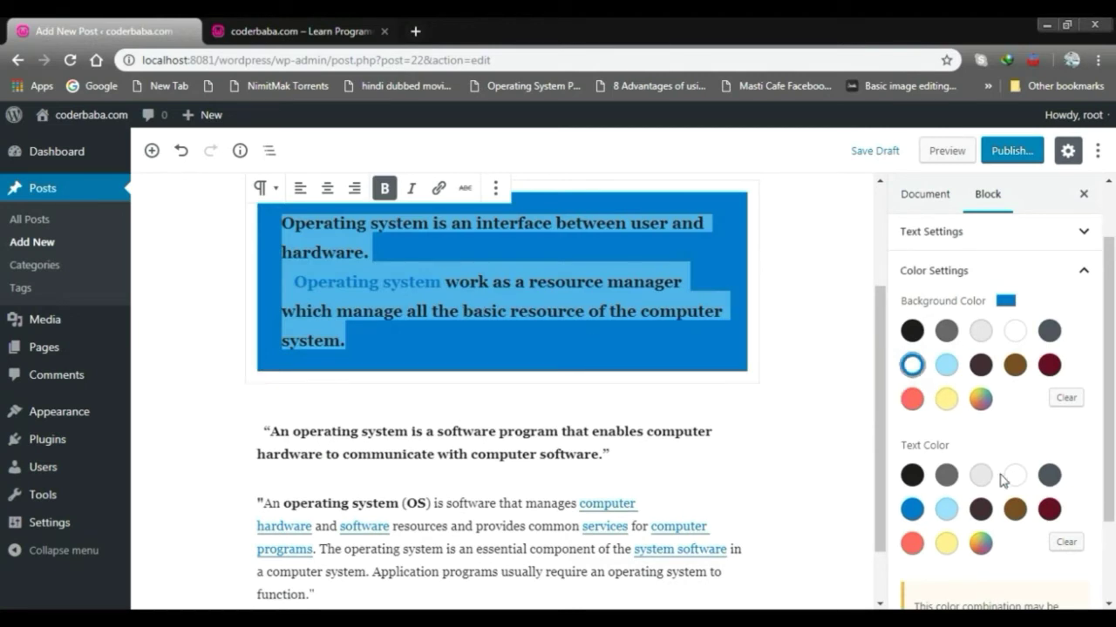
{"action": "left_click", "coordinate": [1015, 476]}
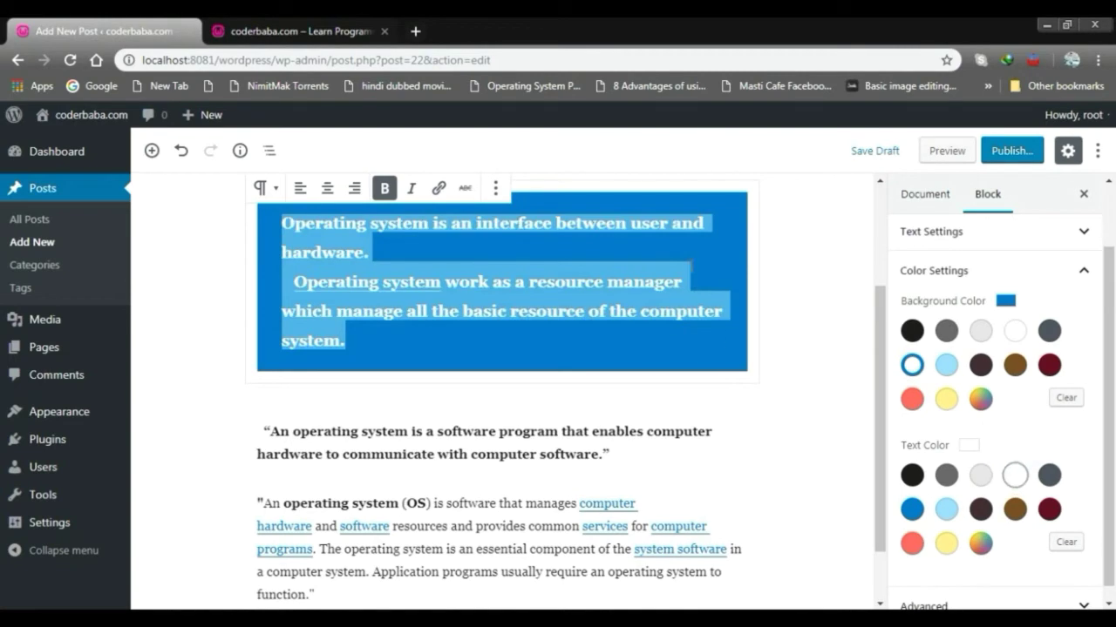
{"action": "scroll", "coordinate": [621, 381], "scroll_direction": "up", "scroll_amount": 2}
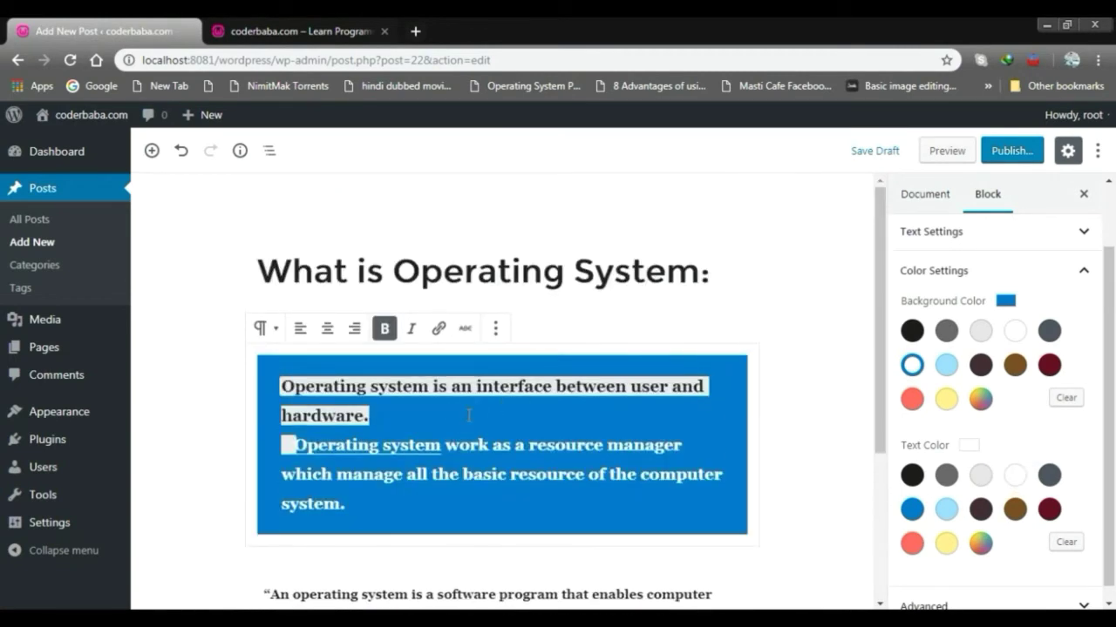
{"action": "left_click_drag", "start_coordinate": [440, 446], "coordinate": [347, 503]}
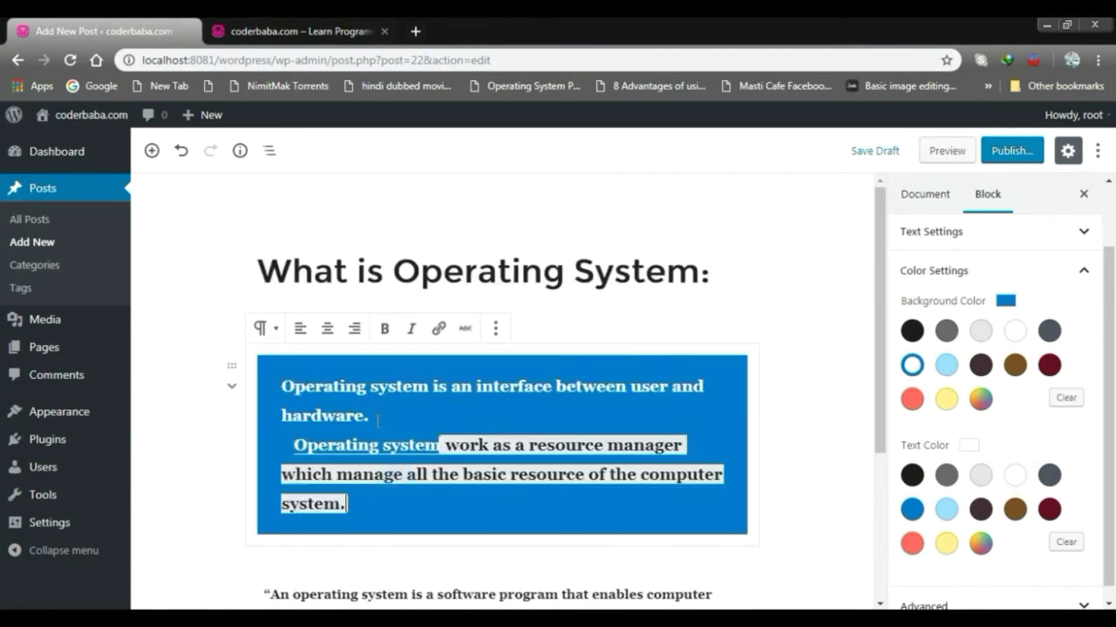
{"action": "triple_click", "coordinate": [375, 417]}
{"action": "left_click", "coordinate": [772, 420]}
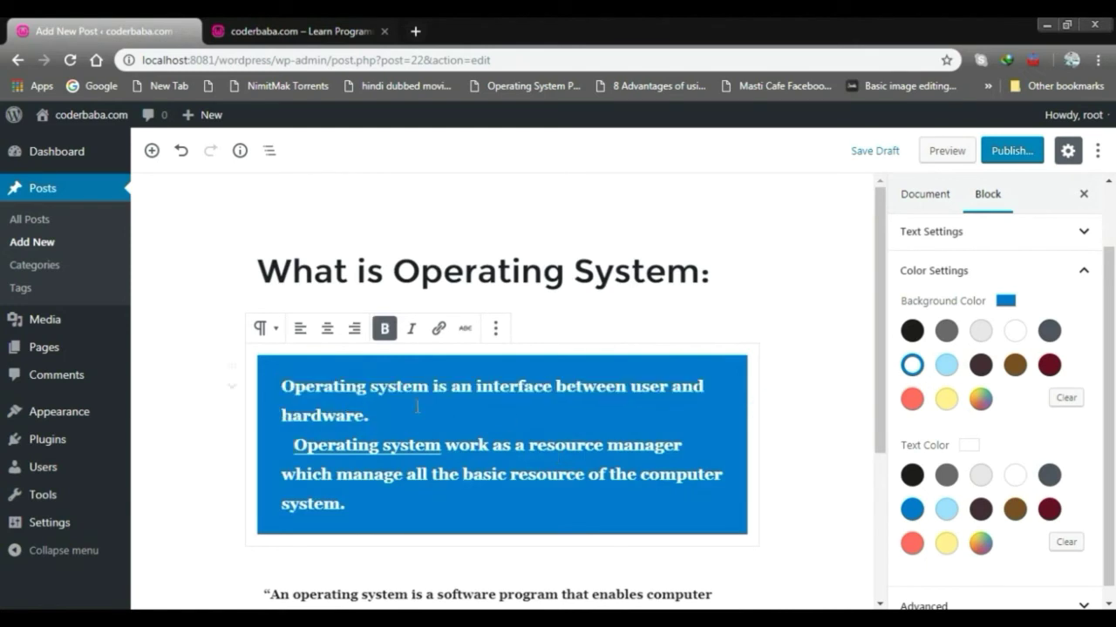
Select the quoted definition in the second paragraph block and set its font size to Medium.
{"action": "scroll", "coordinate": [417, 407], "scroll_direction": "down", "scroll_amount": 3}
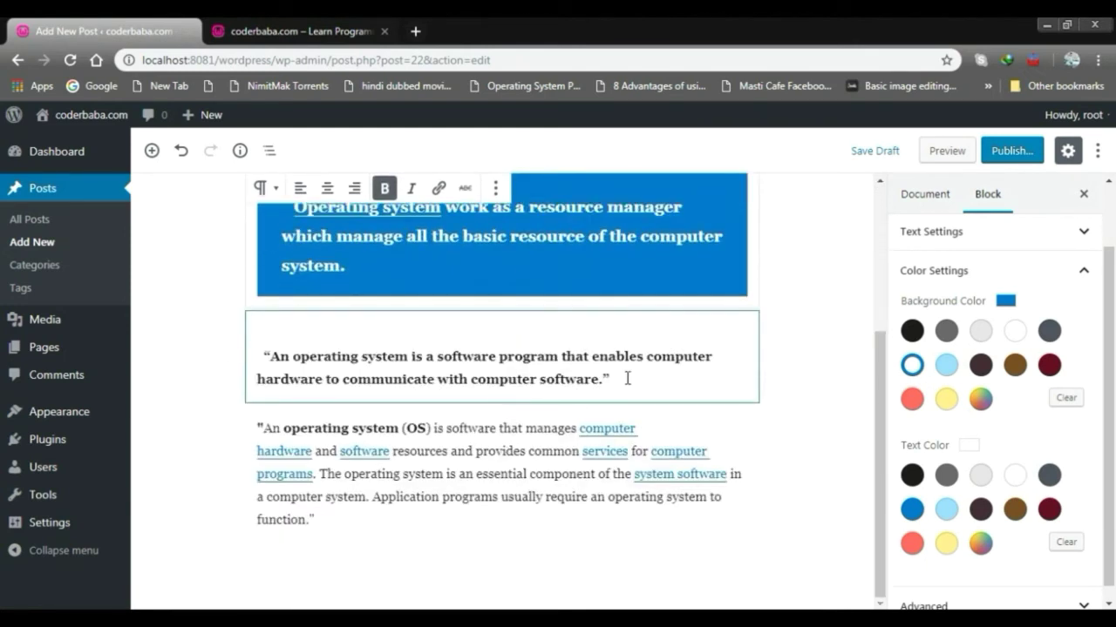
{"action": "left_click_drag", "start_coordinate": [626, 379], "coordinate": [247, 344]}
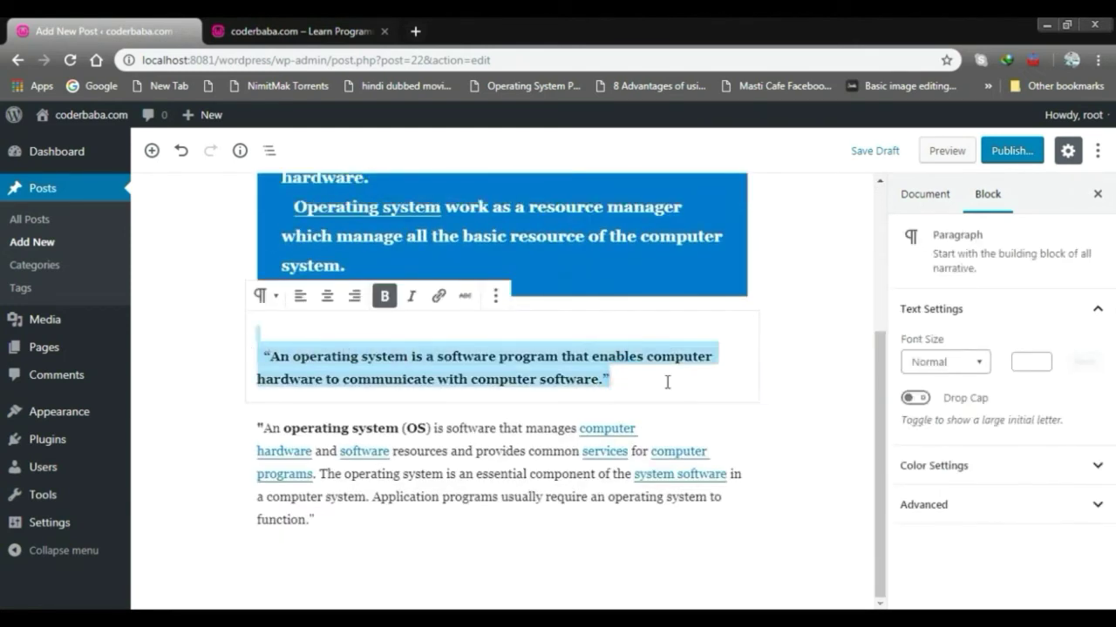
{"action": "left_click", "coordinate": [975, 360]}
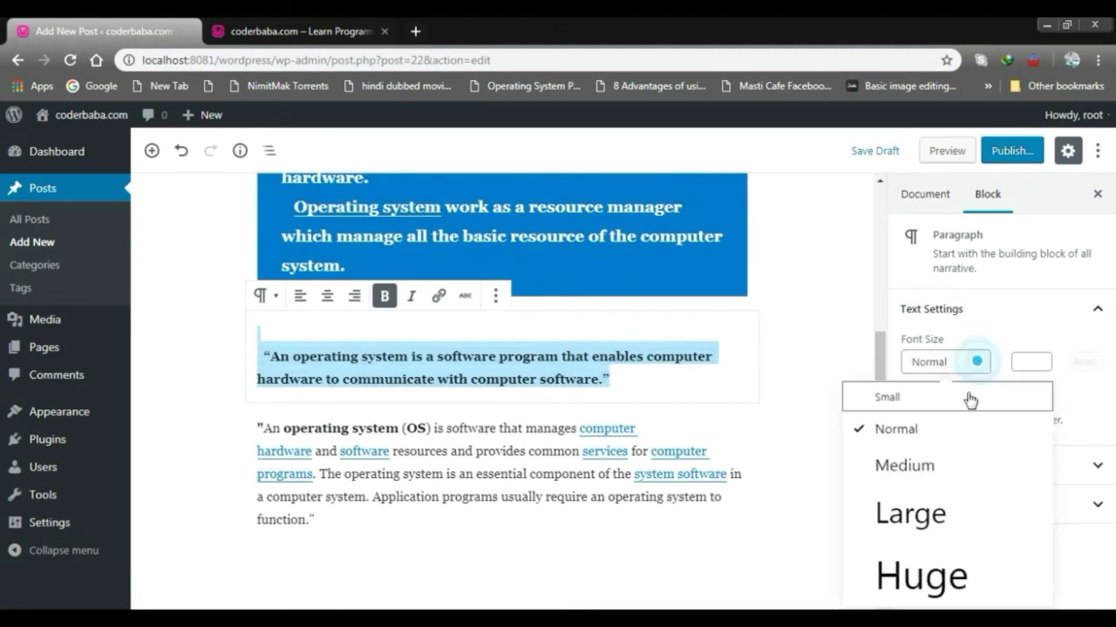
{"action": "left_click", "coordinate": [946, 472]}
Give the second paragraph block the same blue background color as the first.
{"action": "left_click", "coordinate": [1111, 468]}
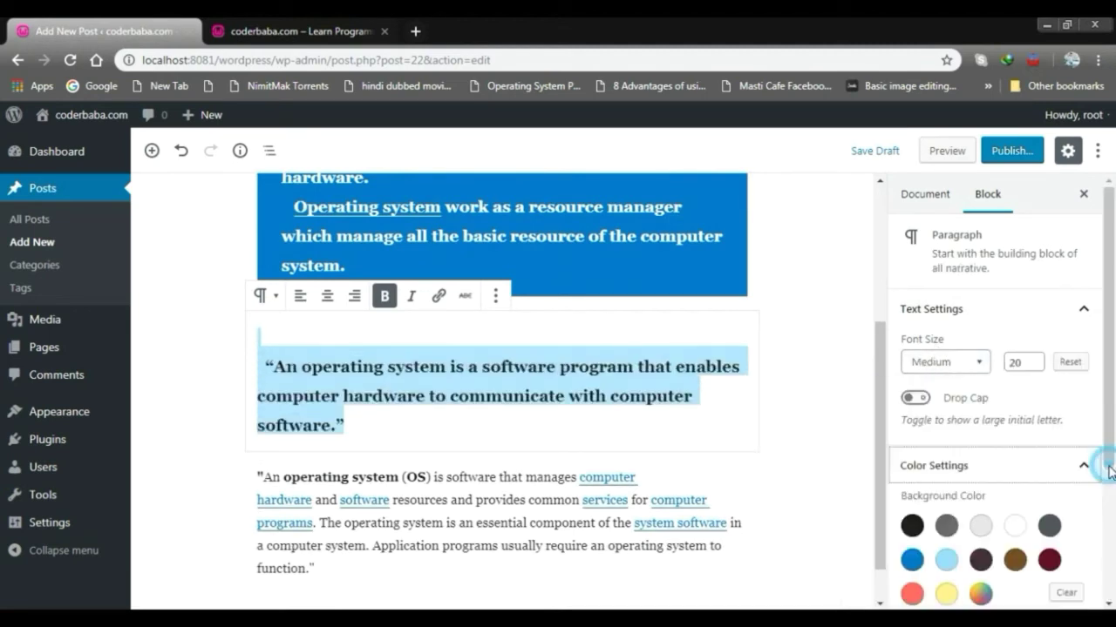
{"action": "left_click", "coordinate": [911, 559]}
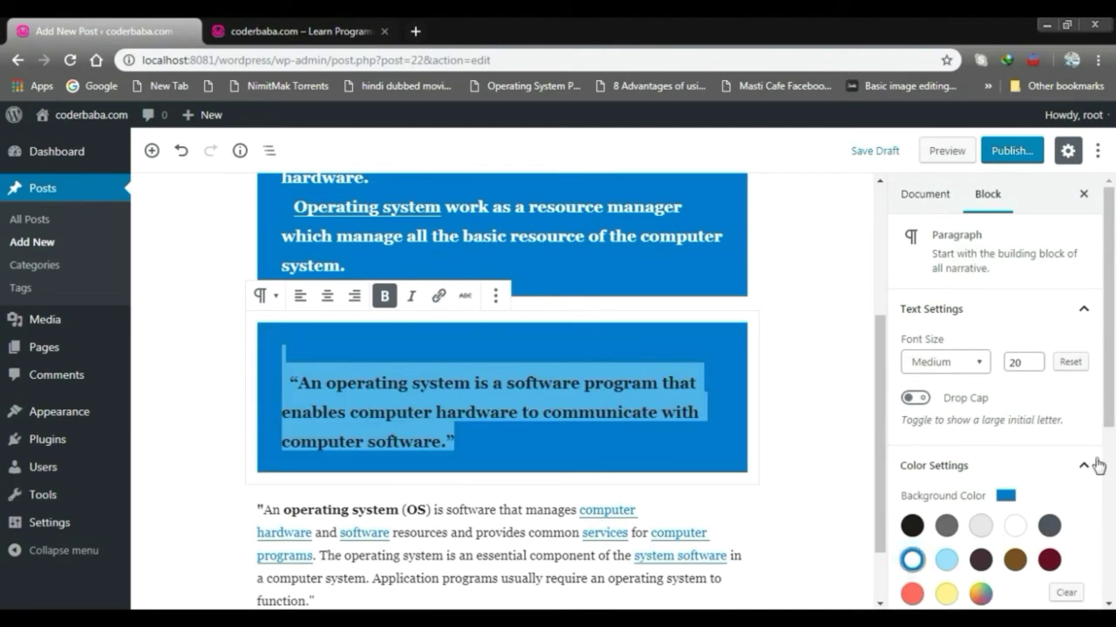
{"action": "scroll", "coordinate": [1100, 462], "scroll_direction": "down", "scroll_amount": 3}
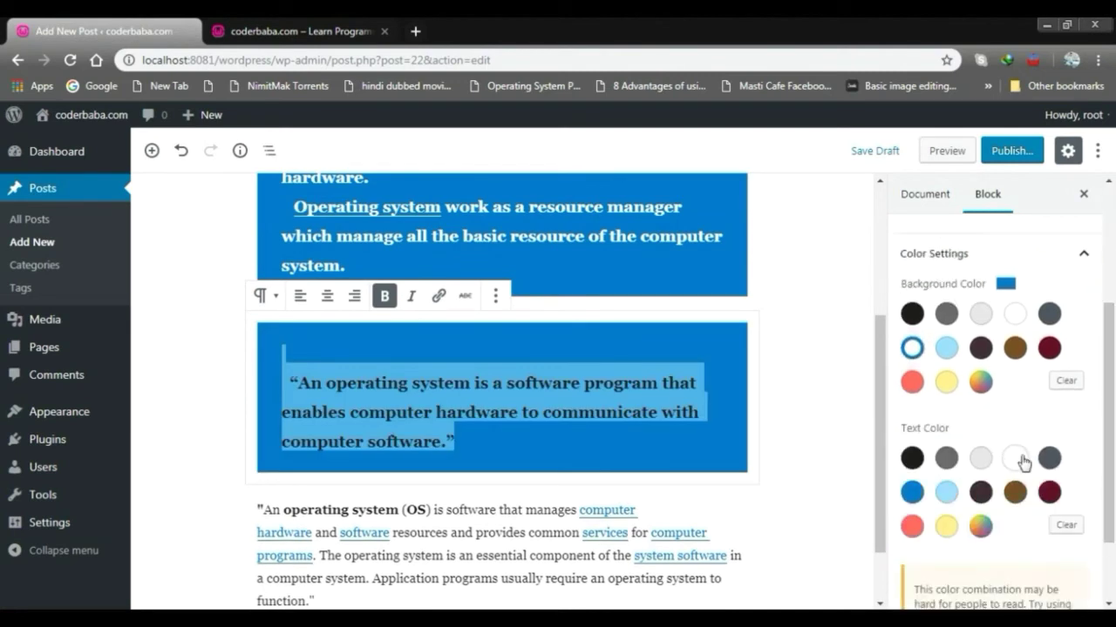
Set the text color of the blue "An operating system is a software program" paragraph to white.
{"action": "left_click", "coordinate": [1023, 460]}
{"action": "left_click", "coordinate": [777, 343]}
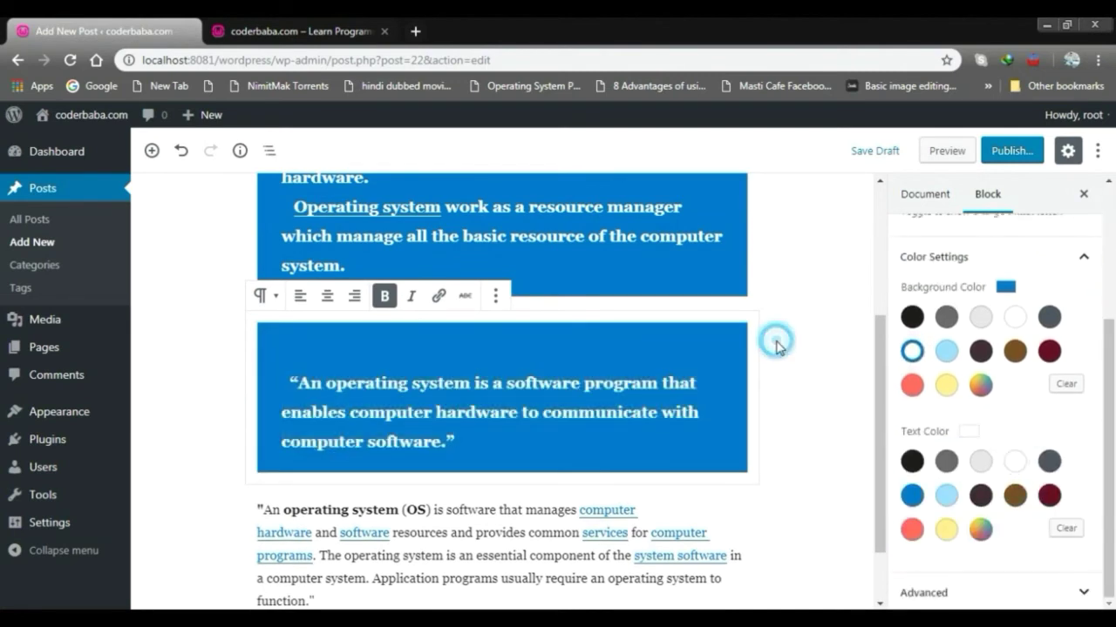
{"action": "left_click", "coordinate": [800, 260]}
Insert an Image block between the second blue paragraph and the closing "An operating system (OS)" paragraph.
{"action": "scroll", "coordinate": [725, 340], "scroll_direction": "down", "scroll_amount": 1}
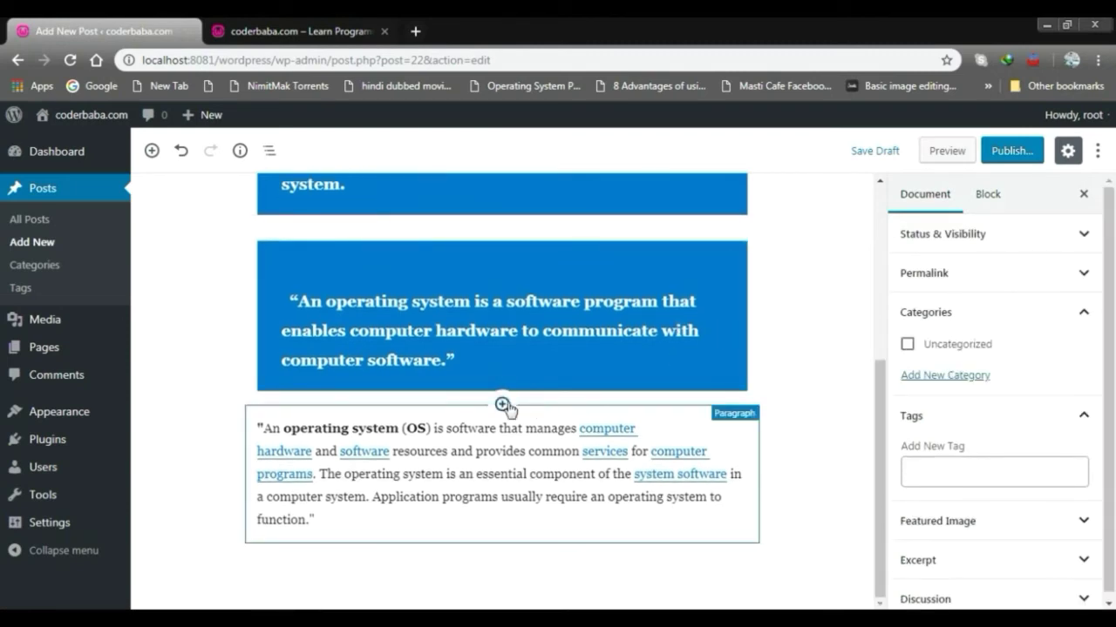
{"action": "scroll", "coordinate": [782, 358], "scroll_direction": "up", "scroll_amount": 3}
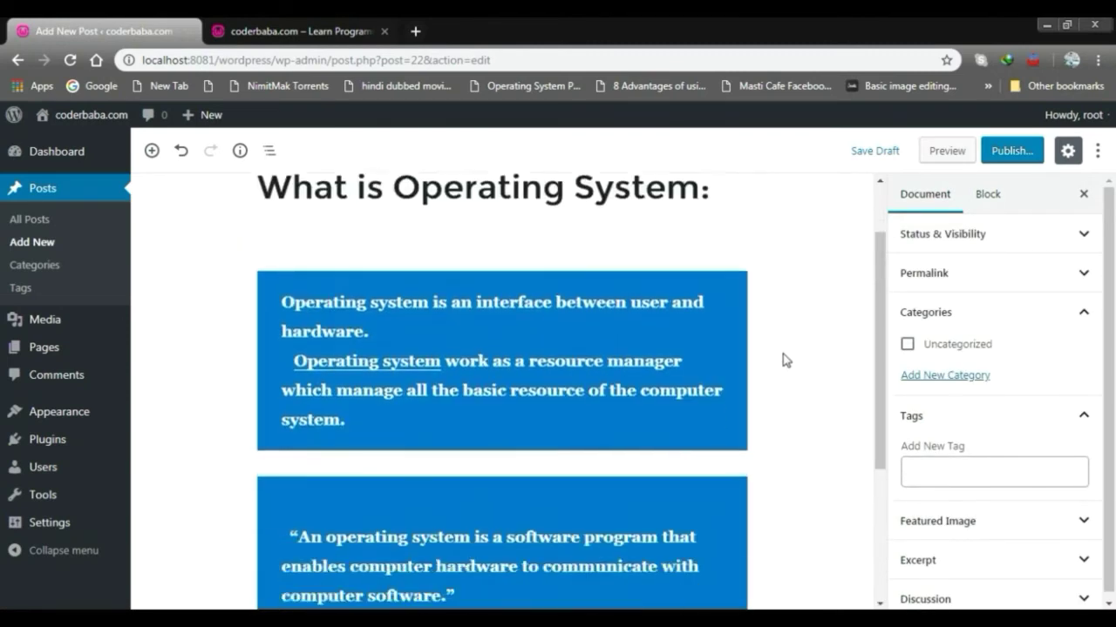
{"action": "scroll", "coordinate": [782, 358], "scroll_direction": "down", "scroll_amount": 3}
{"action": "left_click", "coordinate": [454, 450]}
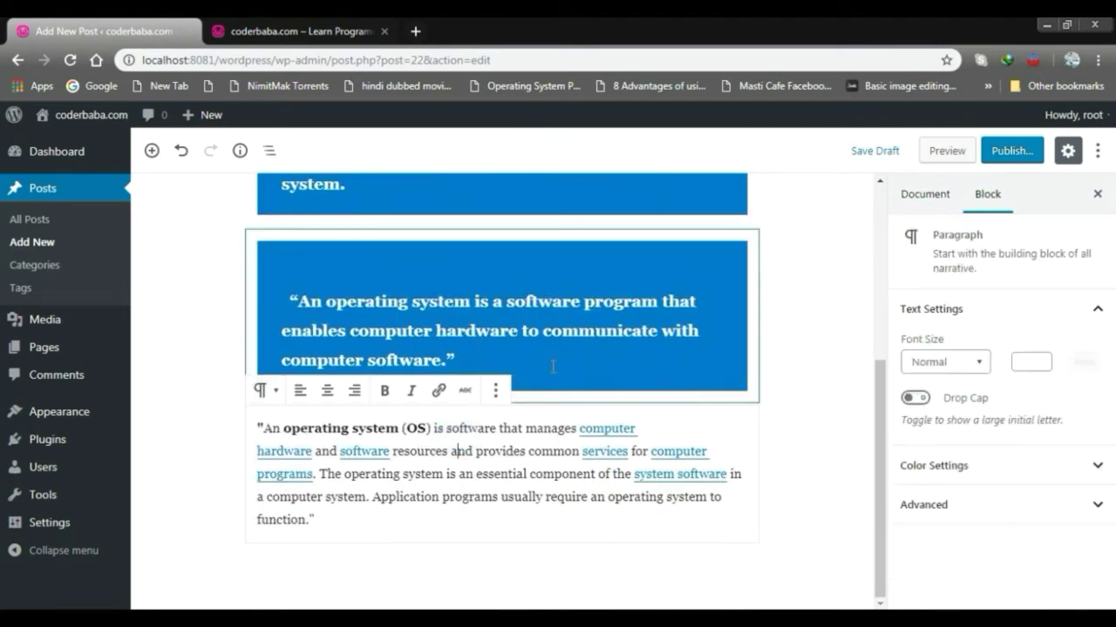
{"action": "triple_click", "coordinate": [530, 397]}
{"action": "mouse_move", "coordinate": [504, 407]}
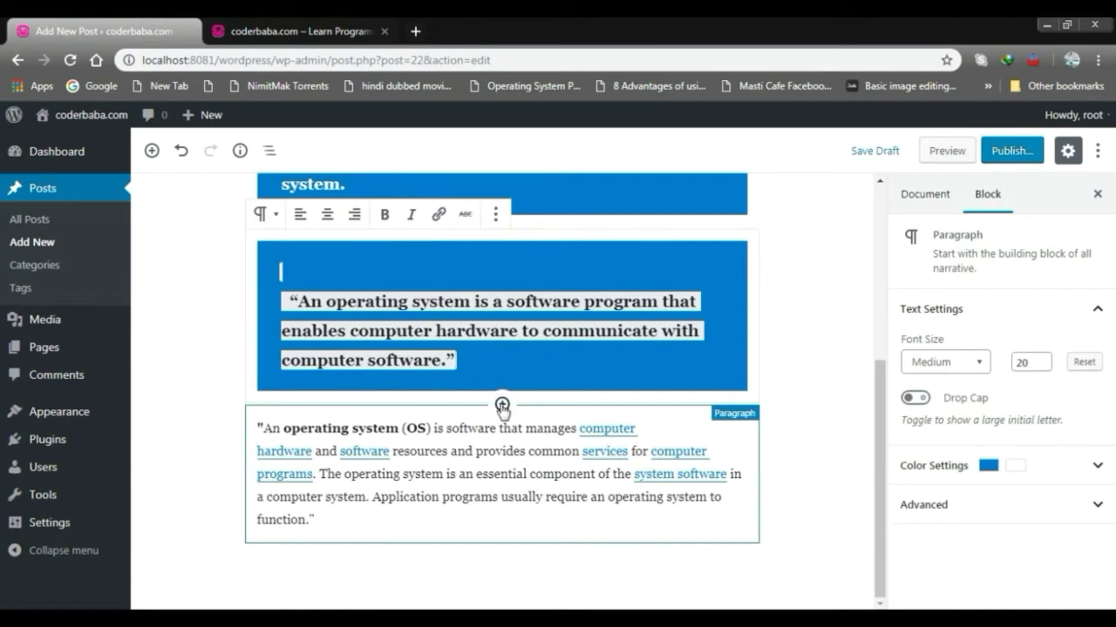
{"action": "left_click", "coordinate": [502, 406]}
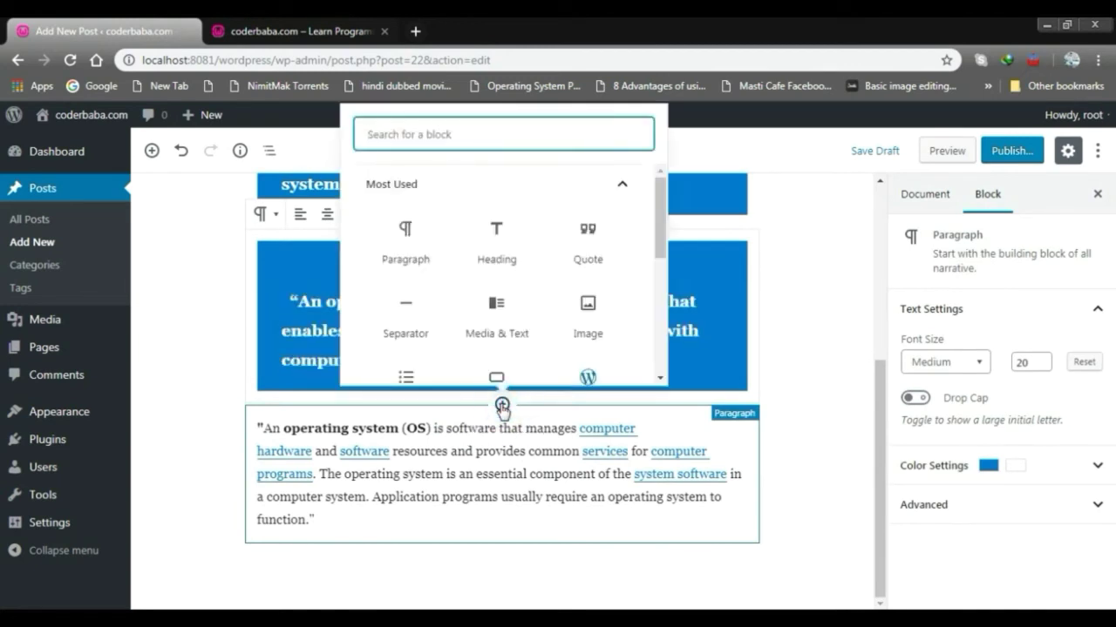
{"action": "left_click", "coordinate": [590, 311]}
{"action": "left_click", "coordinate": [587, 311]}
{"action": "scroll", "coordinate": [656, 285], "scroll_direction": "down", "scroll_amount": 2}
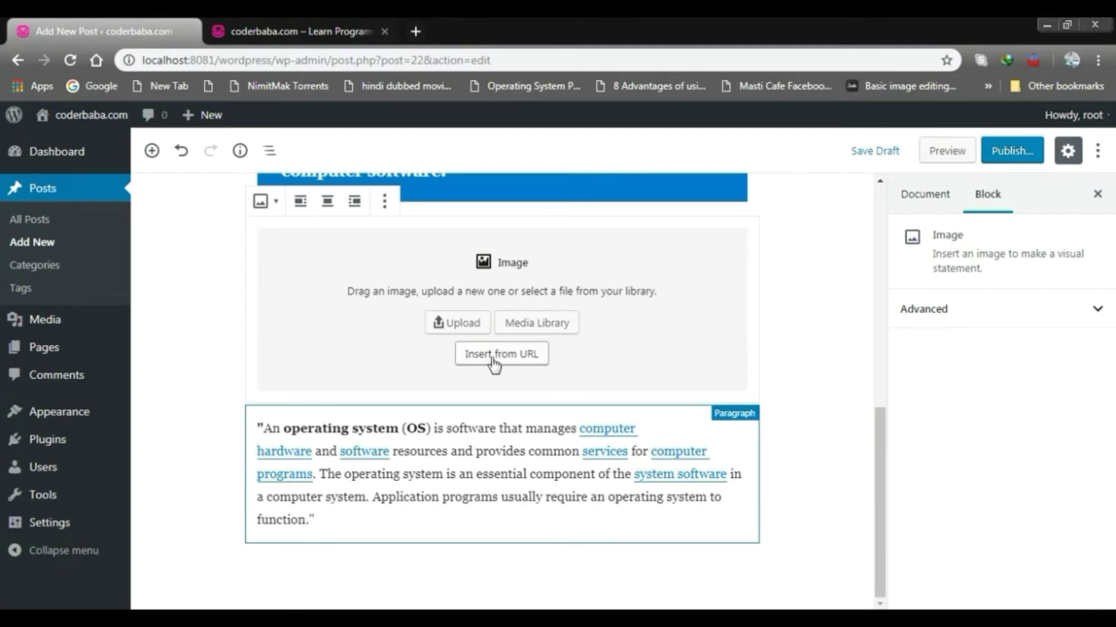
Upload os.jpg from the Desktop folder into the new Image block.
{"action": "left_click", "coordinate": [443, 328]}
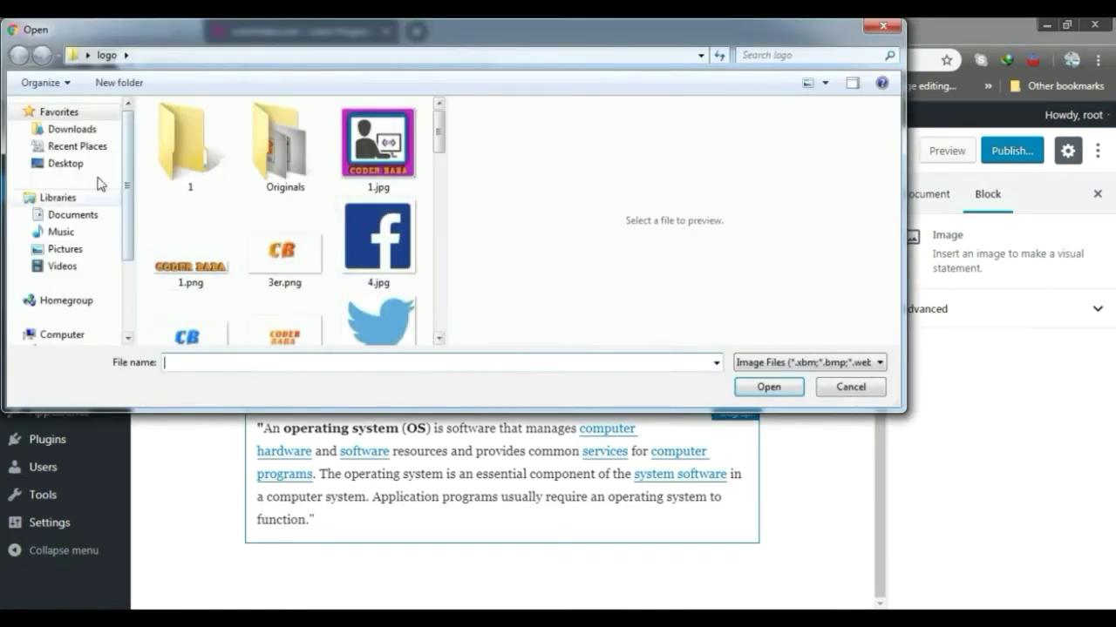
{"action": "left_click", "coordinate": [65, 163]}
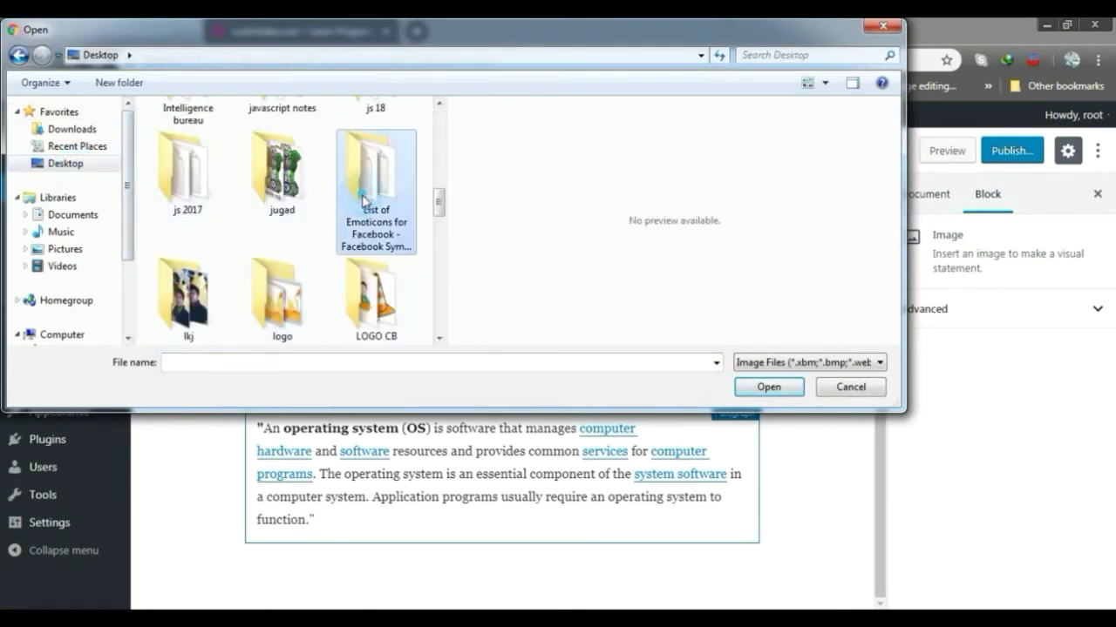
{"action": "scroll", "coordinate": [364, 200], "scroll_direction": "down", "scroll_amount": 3}
{"action": "scroll", "coordinate": [364, 200], "scroll_direction": "down", "scroll_amount": 6}
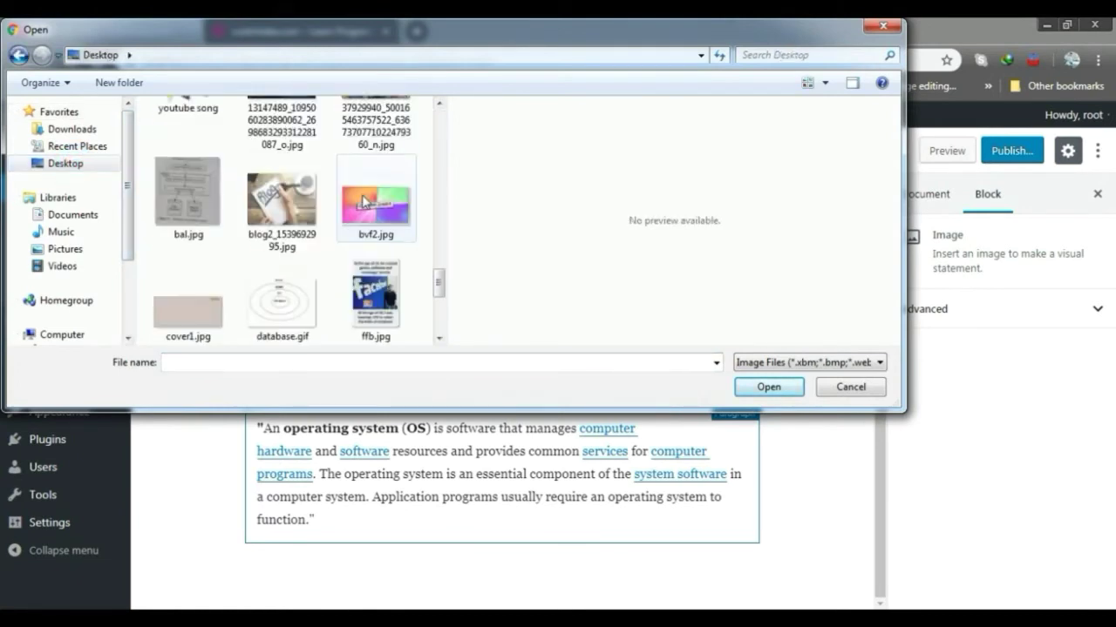
{"action": "scroll", "coordinate": [349, 207], "scroll_direction": "up", "scroll_amount": 1}
{"action": "left_click", "coordinate": [281, 237]}
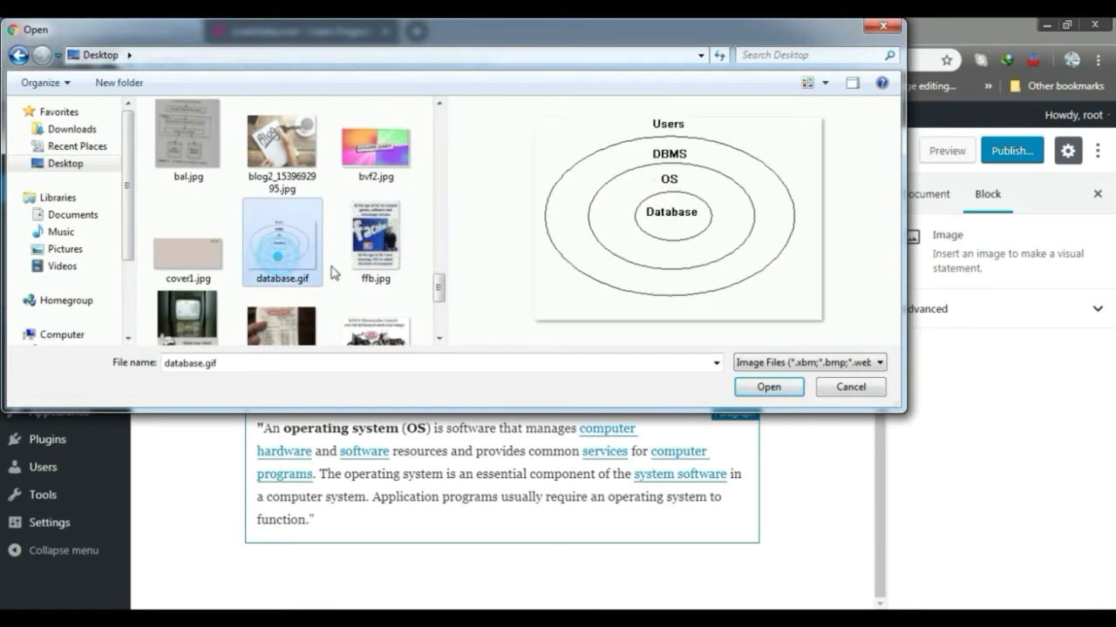
{"action": "left_click", "coordinate": [204, 148]}
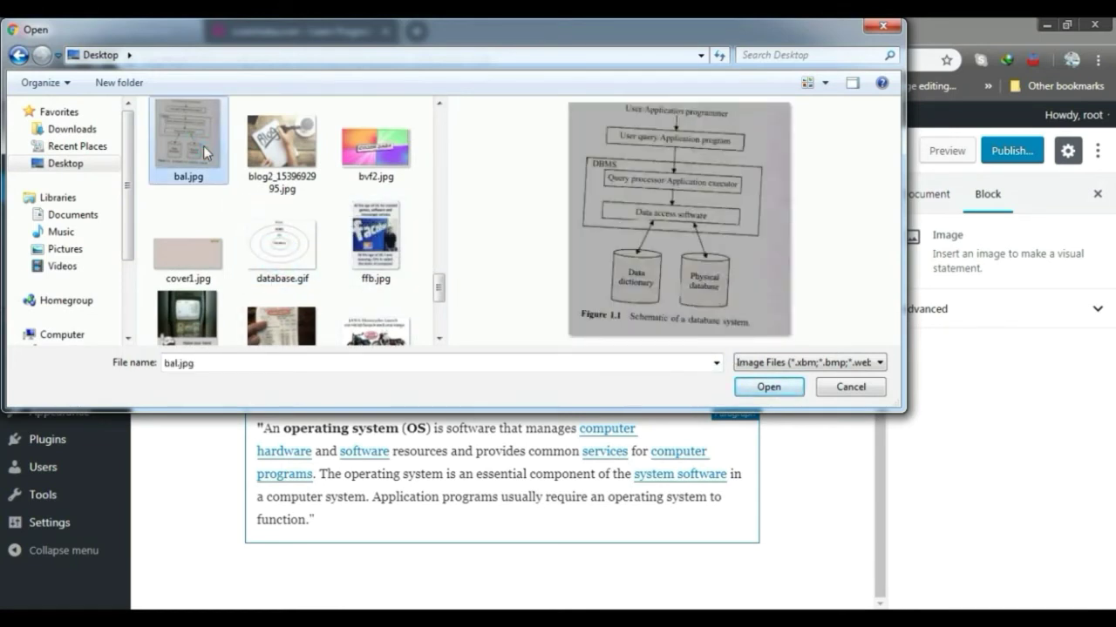
{"action": "scroll", "coordinate": [279, 226], "scroll_direction": "down", "scroll_amount": 3}
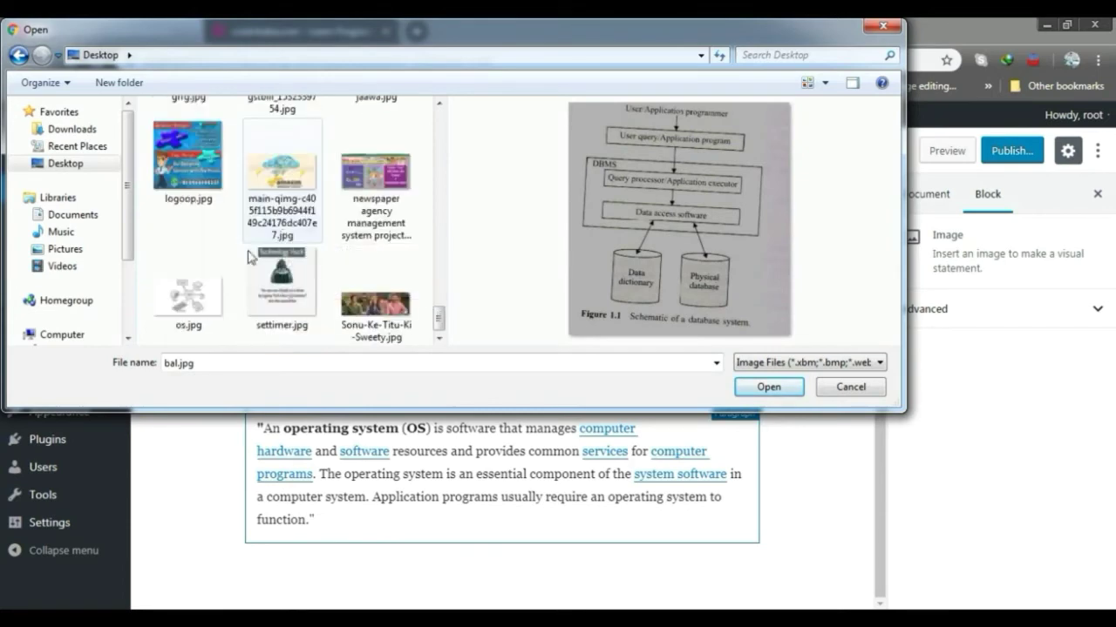
{"action": "left_click", "coordinate": [200, 295]}
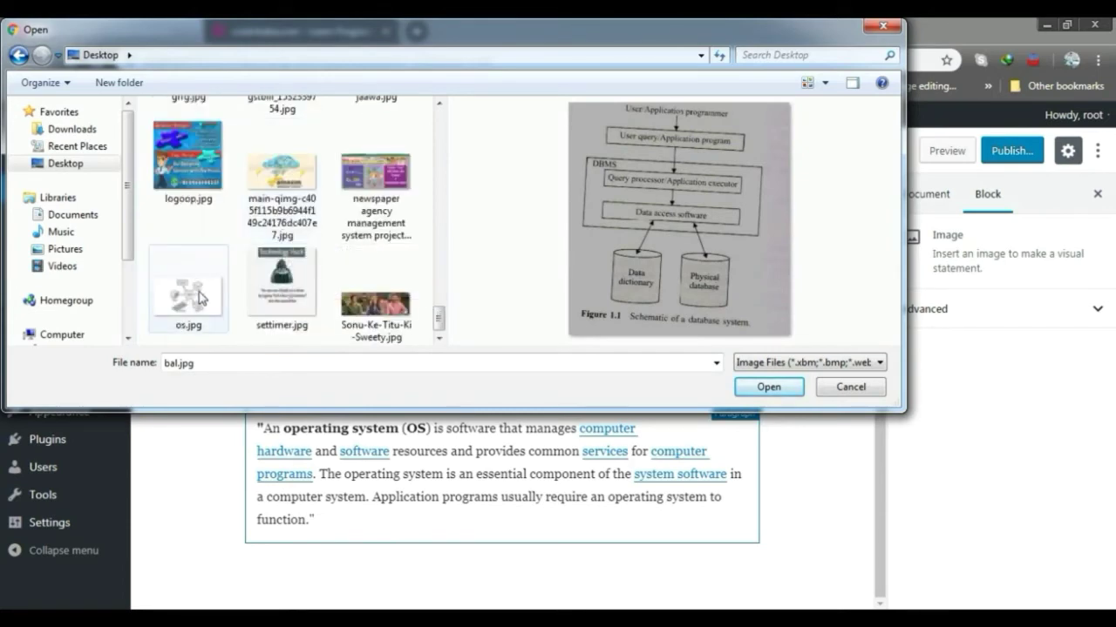
{"action": "left_click", "coordinate": [767, 387]}
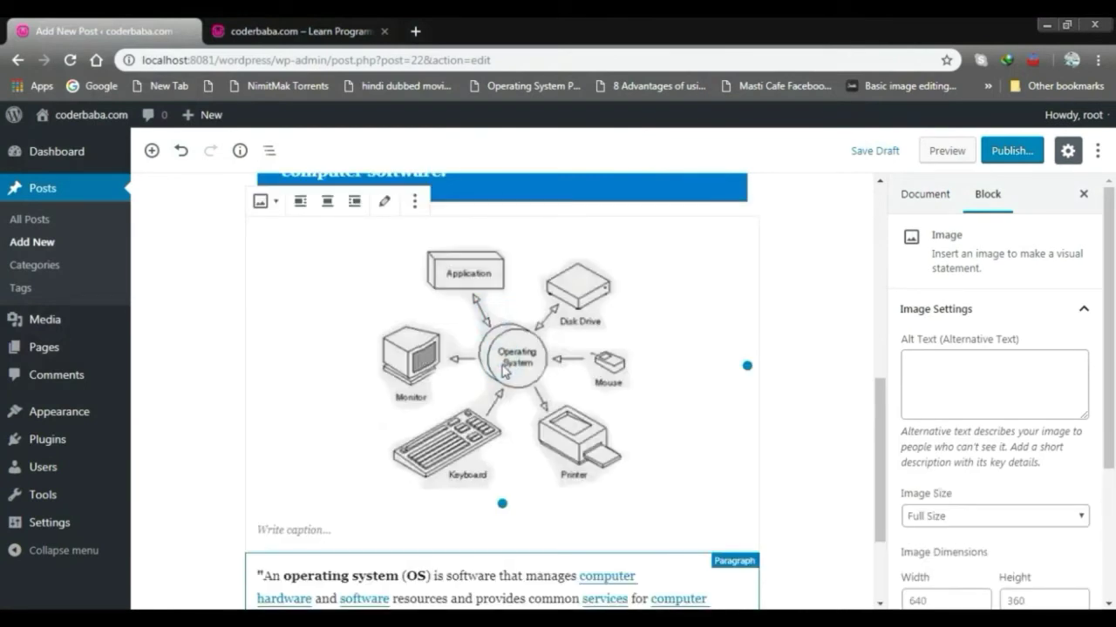
Shrink the operating system diagram to about 542 by 304 pixels and center it.
{"action": "left_click", "coordinate": [795, 303]}
{"action": "left_click", "coordinate": [605, 356]}
{"action": "left_click", "coordinate": [521, 334]}
{"action": "mouse_move", "coordinate": [502, 503]}
{"action": "left_mouse_down"}
{"action": "mouse_move", "coordinate": [500, 428]}
{"action": "mouse_move", "coordinate": [492, 483]}
{"action": "left_mouse_up"}
{"action": "mouse_move", "coordinate": [713, 355]}
{"action": "left_mouse_down"}
{"action": "mouse_move", "coordinate": [607, 356]}
{"action": "mouse_move", "coordinate": [700, 351]}
{"action": "mouse_move", "coordinate": [695, 361]}
{"action": "left_mouse_up"}
{"action": "left_click", "coordinate": [525, 344]}
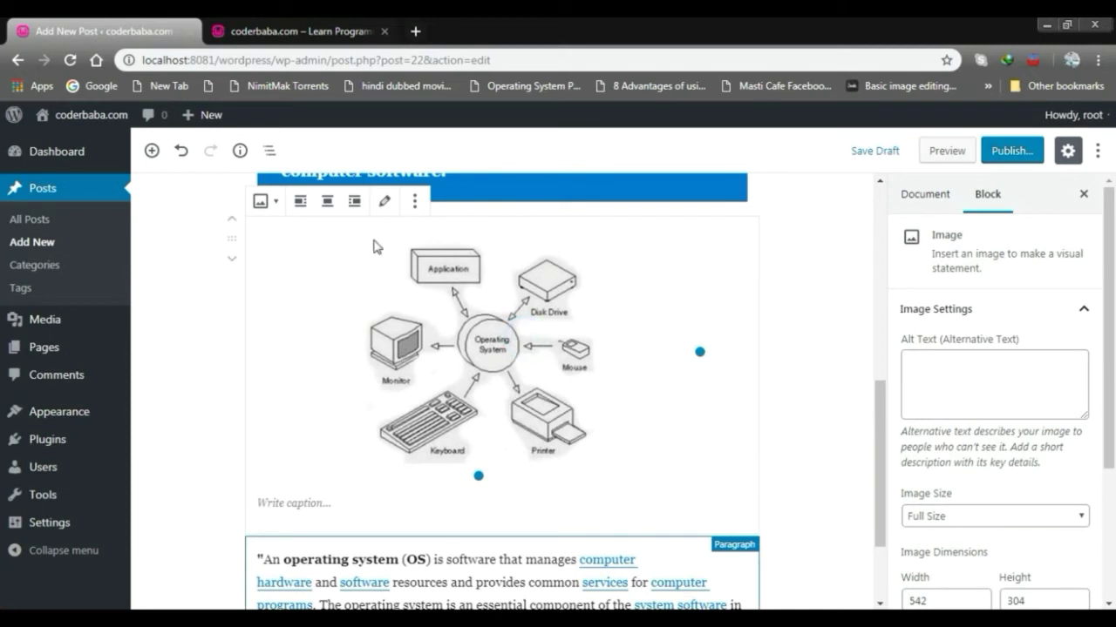
{"action": "left_click", "coordinate": [324, 202]}
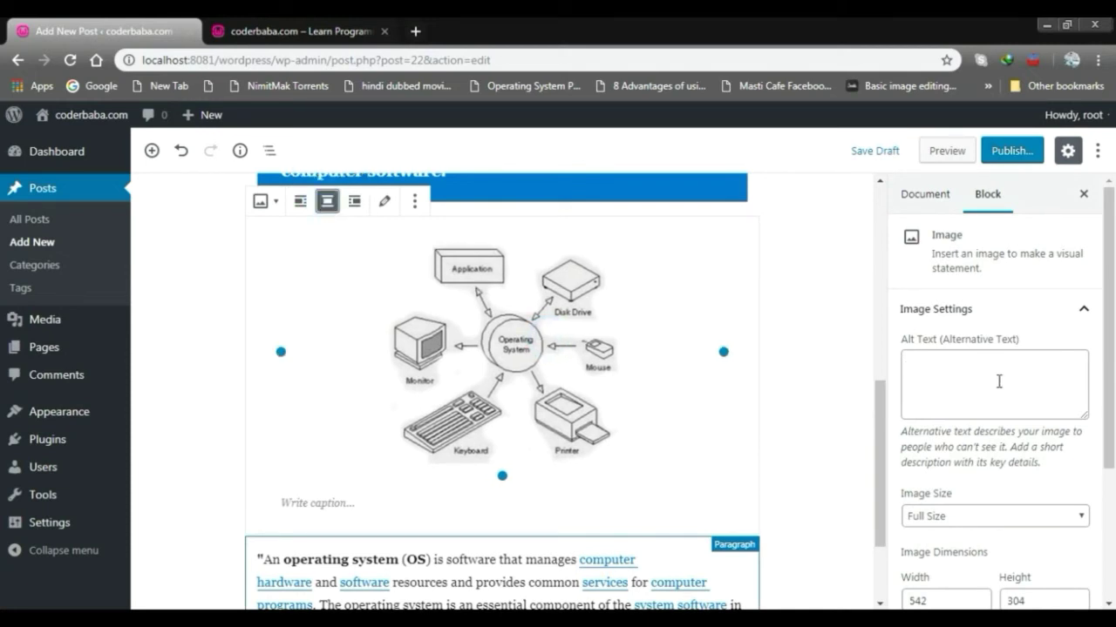
Enter "Diagram of OS" as the alternative text of the operating system image.
{"action": "left_click_drag", "start_coordinate": [1112, 397], "coordinate": [1112, 518]}
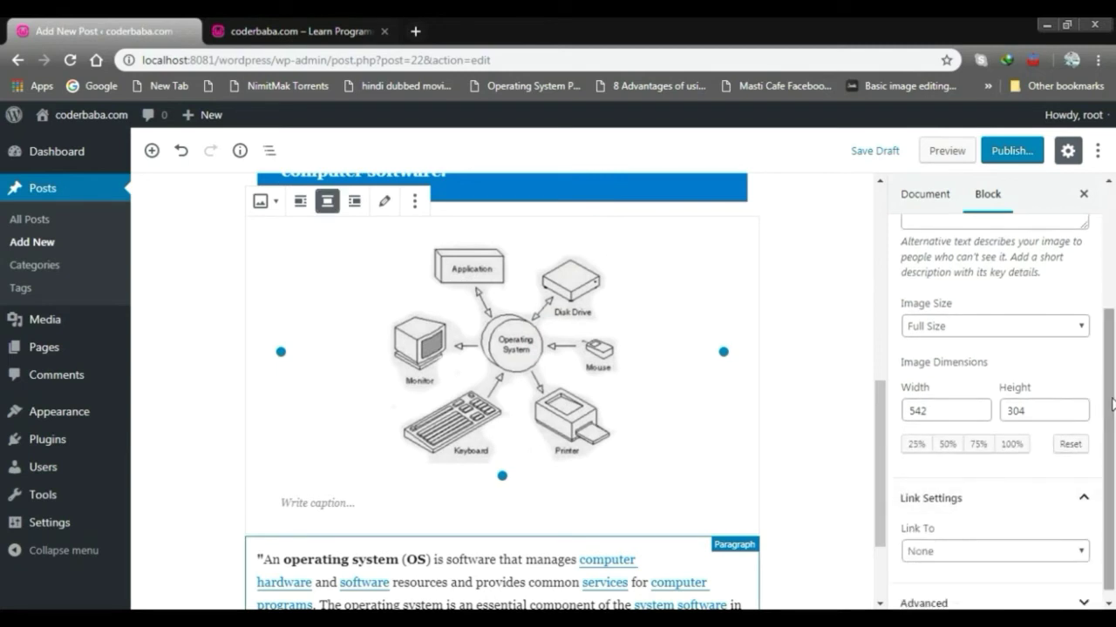
{"action": "left_click_drag", "start_coordinate": [1107, 409], "coordinate": [1109, 278]}
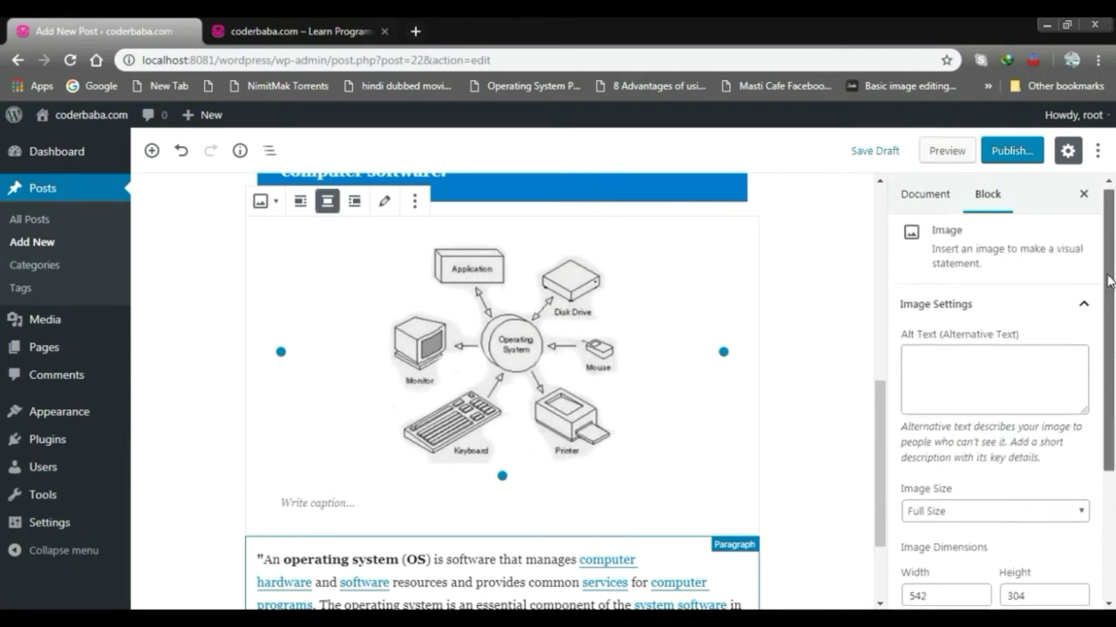
{"action": "left_click", "coordinate": [951, 370]}
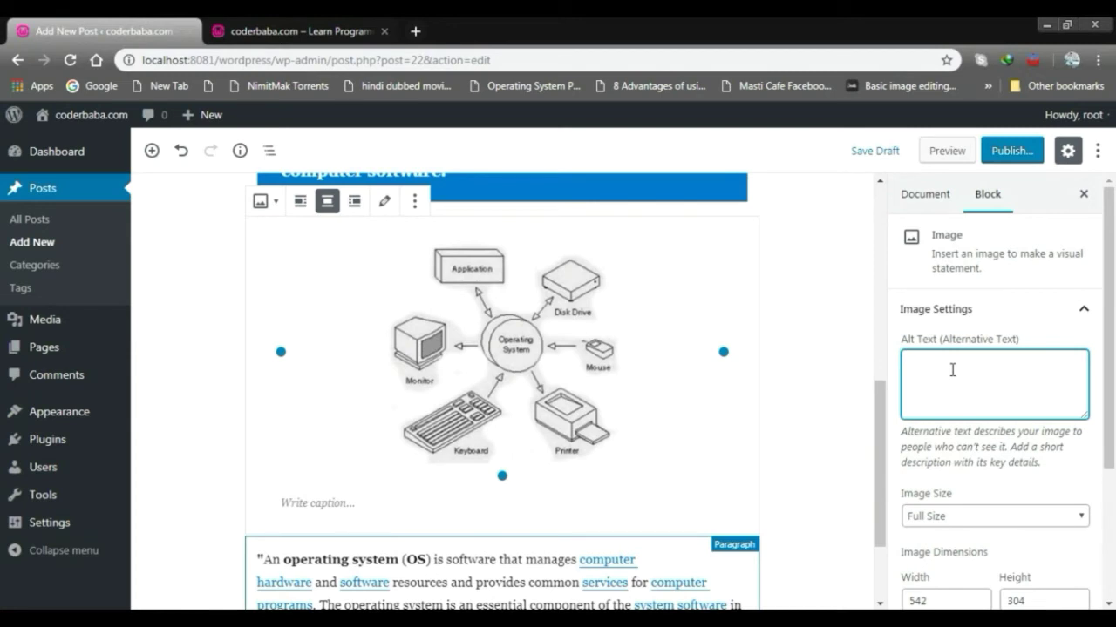
{"action": "type", "text": "iagram of OS"}
{"action": "scroll", "coordinate": [1071, 372], "scroll_direction": "down", "scroll_amount": 3}
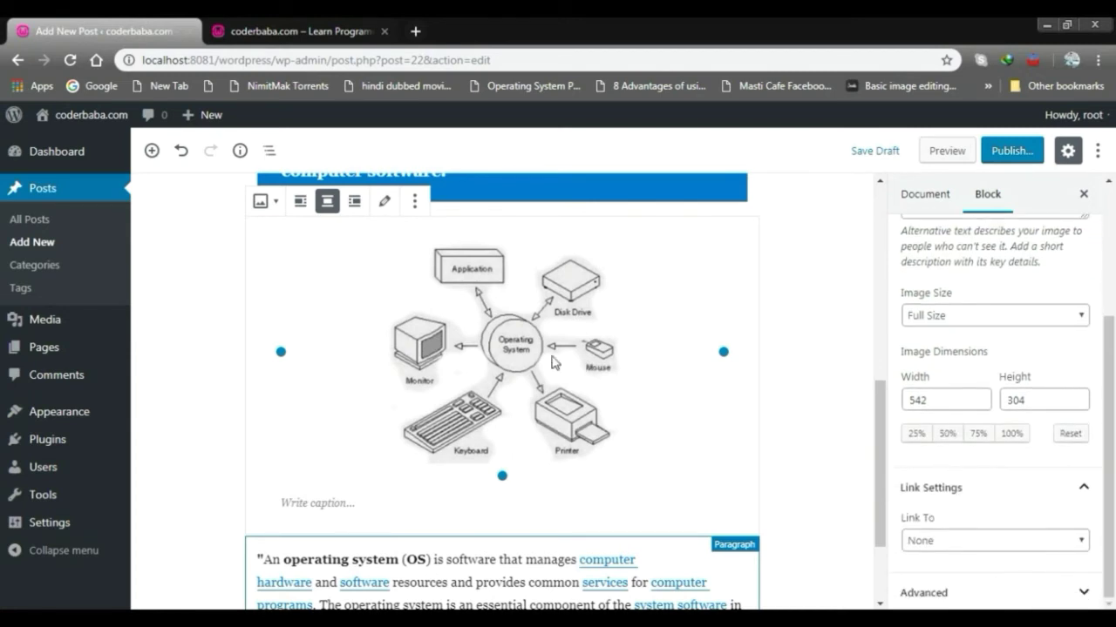
Start a new block after the closing "An operating system (OS)" paragraph and make it a Separator.
{"action": "scroll", "coordinate": [821, 314], "scroll_direction": "down", "scroll_amount": 2}
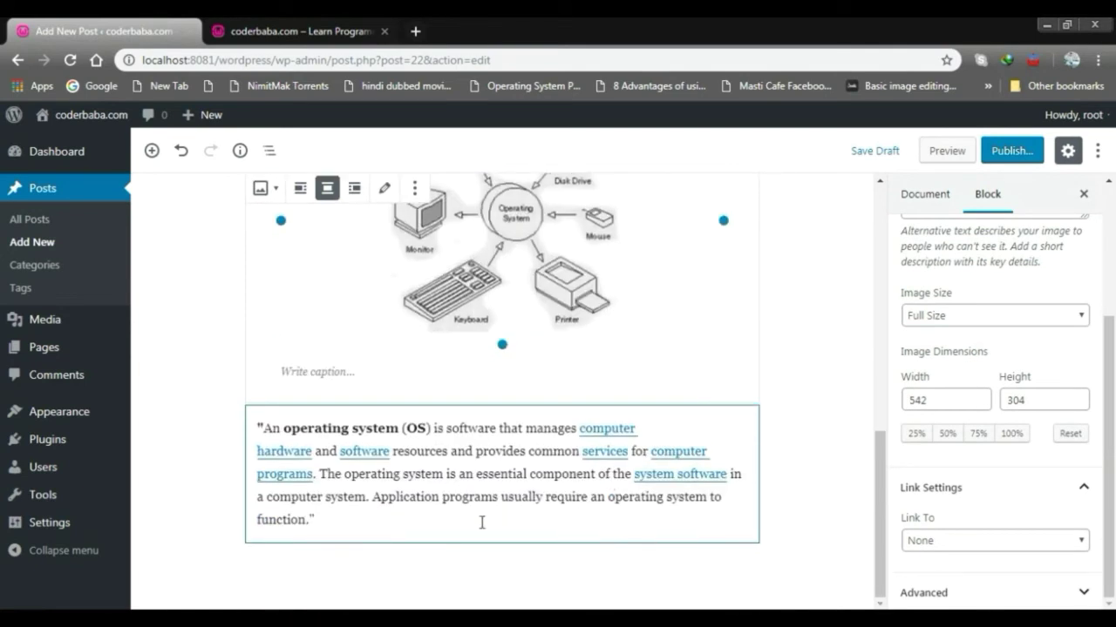
{"action": "left_click", "coordinate": [392, 527]}
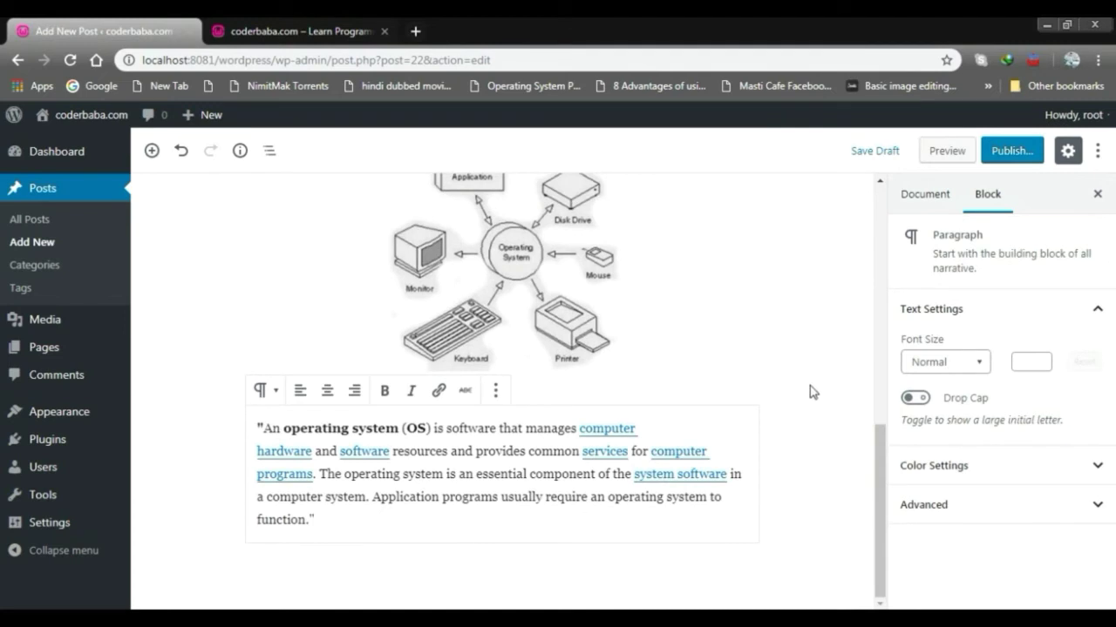
{"action": "left_click", "coordinate": [416, 531]}
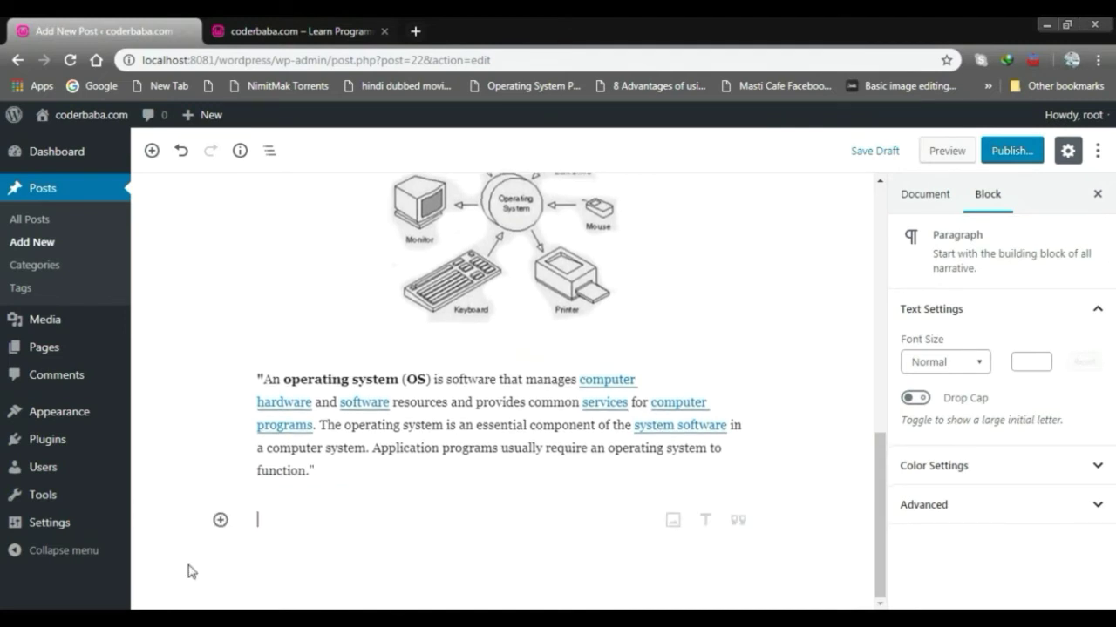
{"action": "left_click", "coordinate": [221, 520]}
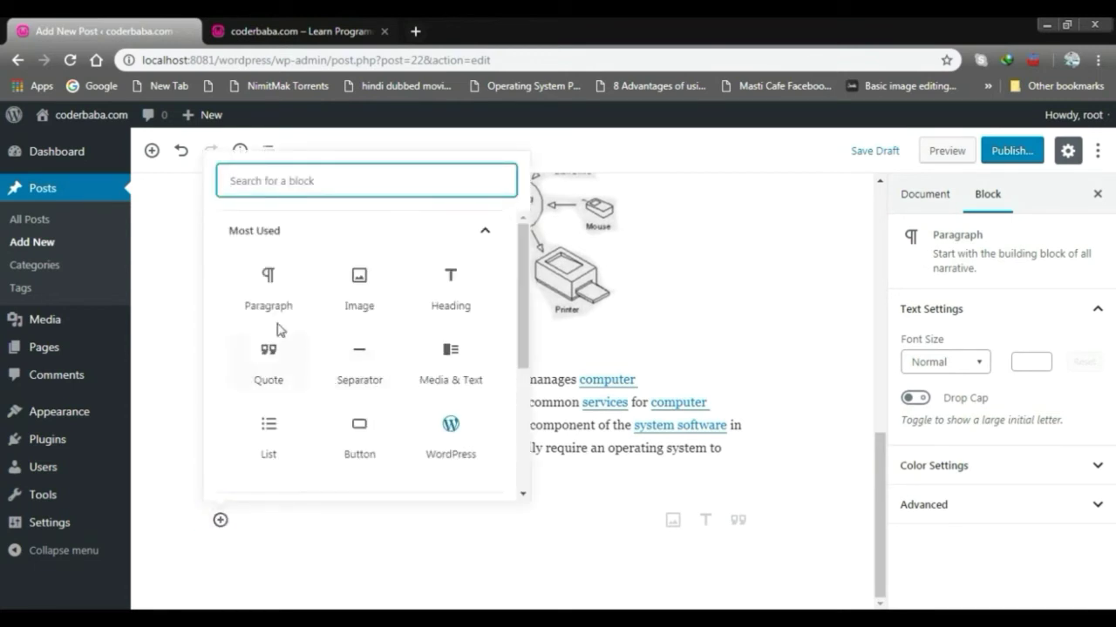
{"action": "scroll", "coordinate": [441, 374], "scroll_direction": "down", "scroll_amount": 1}
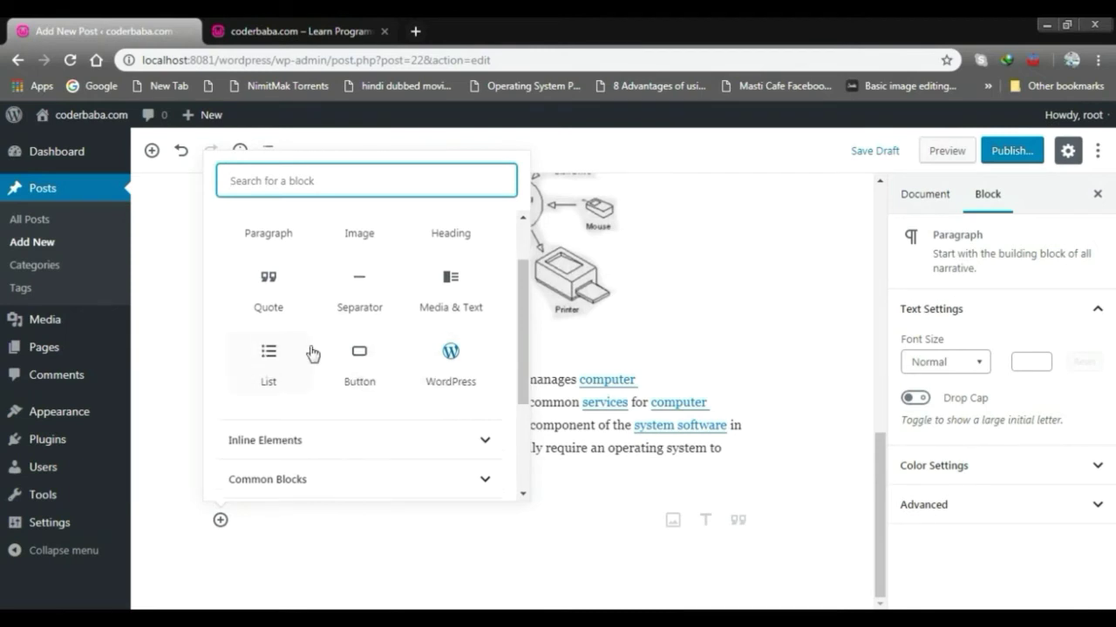
{"action": "scroll", "coordinate": [311, 353], "scroll_direction": "up", "scroll_amount": 1}
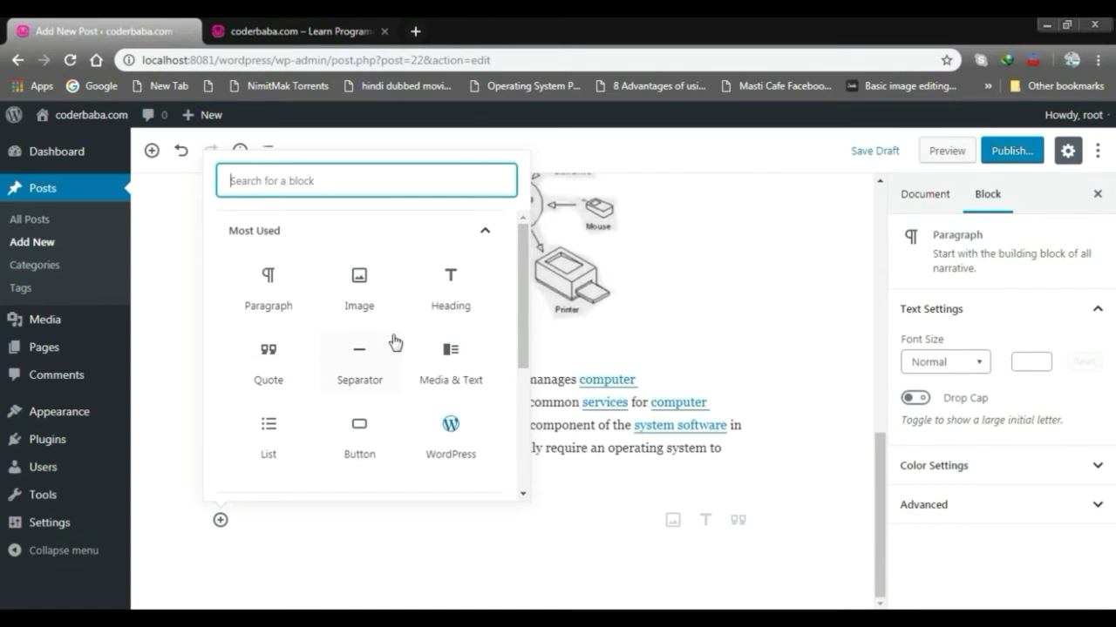
{"action": "scroll", "coordinate": [394, 341], "scroll_direction": "down", "scroll_amount": 5}
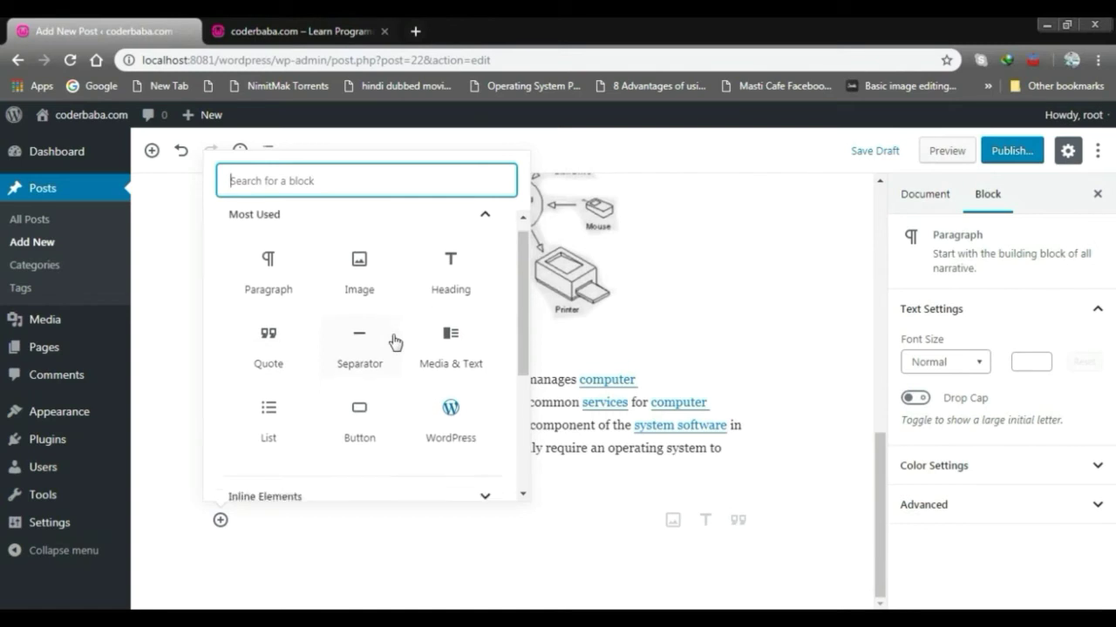
{"action": "scroll", "coordinate": [394, 342], "scroll_direction": "up", "scroll_amount": 5}
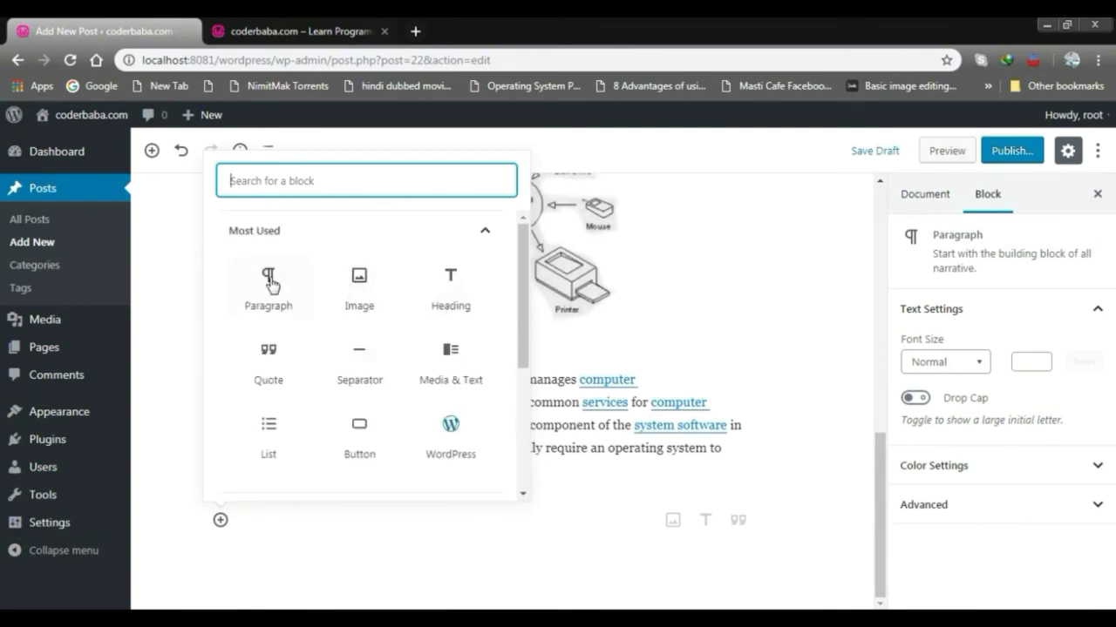
{"action": "left_click", "coordinate": [361, 360]}
{"action": "left_click", "coordinate": [779, 407]}
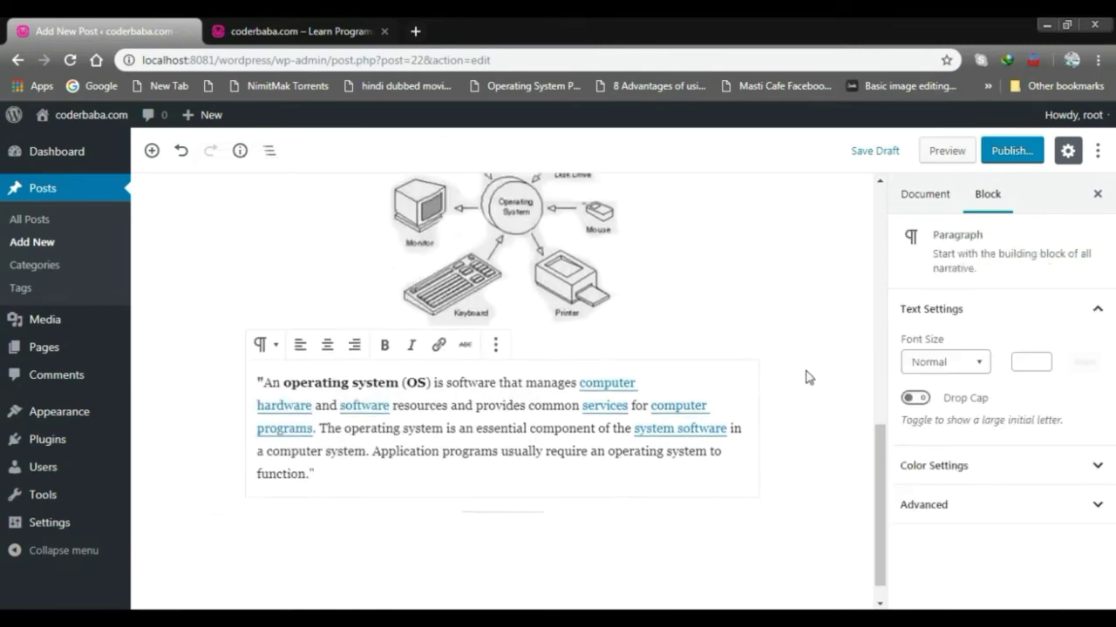
Review the post's blue paragraphs, diagram, closing paragraph and separator in the editor.
{"action": "mouse_move", "coordinate": [452, 499]}
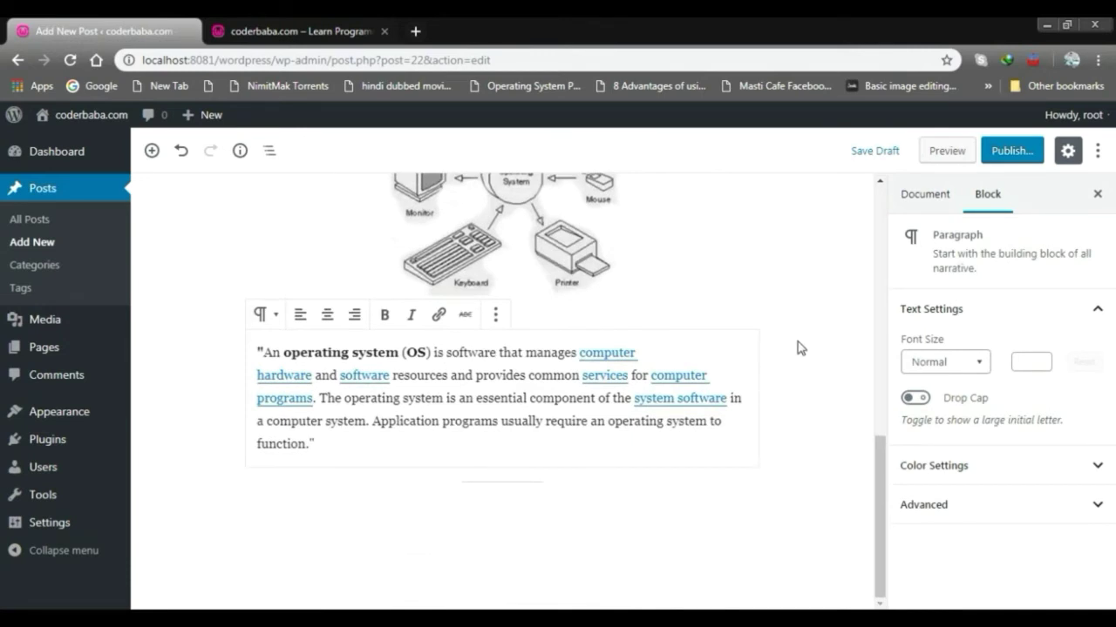
{"action": "scroll", "coordinate": [799, 349], "scroll_direction": "up", "scroll_amount": 3}
{"action": "scroll", "coordinate": [801, 345], "scroll_direction": "up", "scroll_amount": 4}
{"action": "scroll", "coordinate": [792, 321], "scroll_direction": "down", "scroll_amount": 10}
{"action": "left_click", "coordinate": [478, 399]}
{"action": "scroll", "coordinate": [590, 485], "scroll_direction": "up", "scroll_amount": 5}
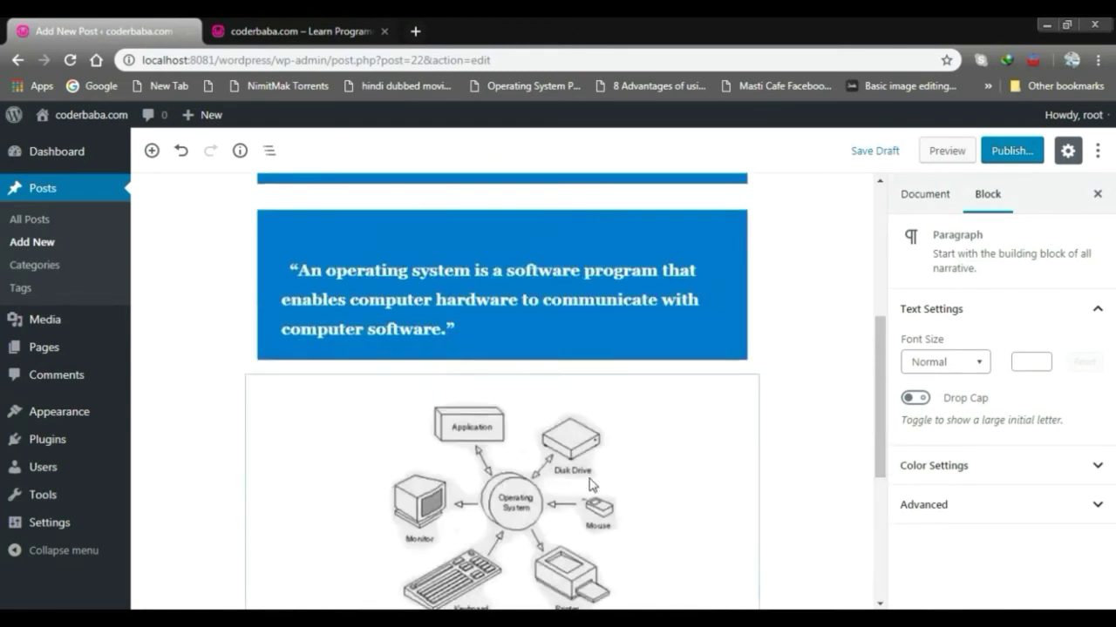
{"action": "scroll", "coordinate": [758, 398], "scroll_direction": "up", "scroll_amount": 5}
{"action": "scroll", "coordinate": [757, 399], "scroll_direction": "down", "scroll_amount": 10}
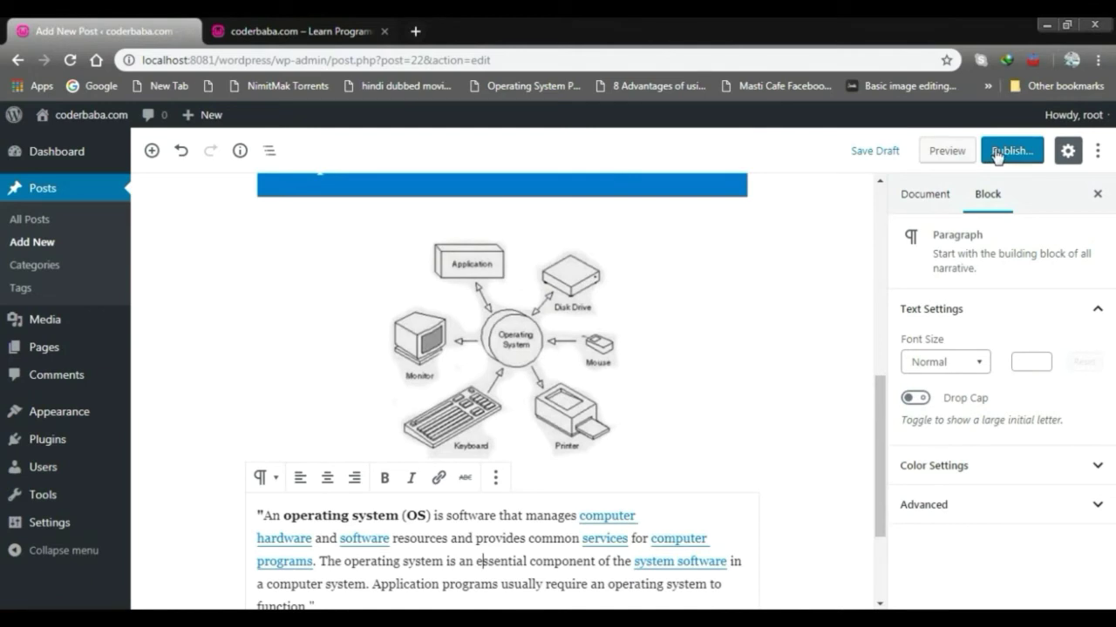
Preview the draft post and examine how its title and blue paragraphs look on the site.
{"action": "left_click", "coordinate": [939, 153]}
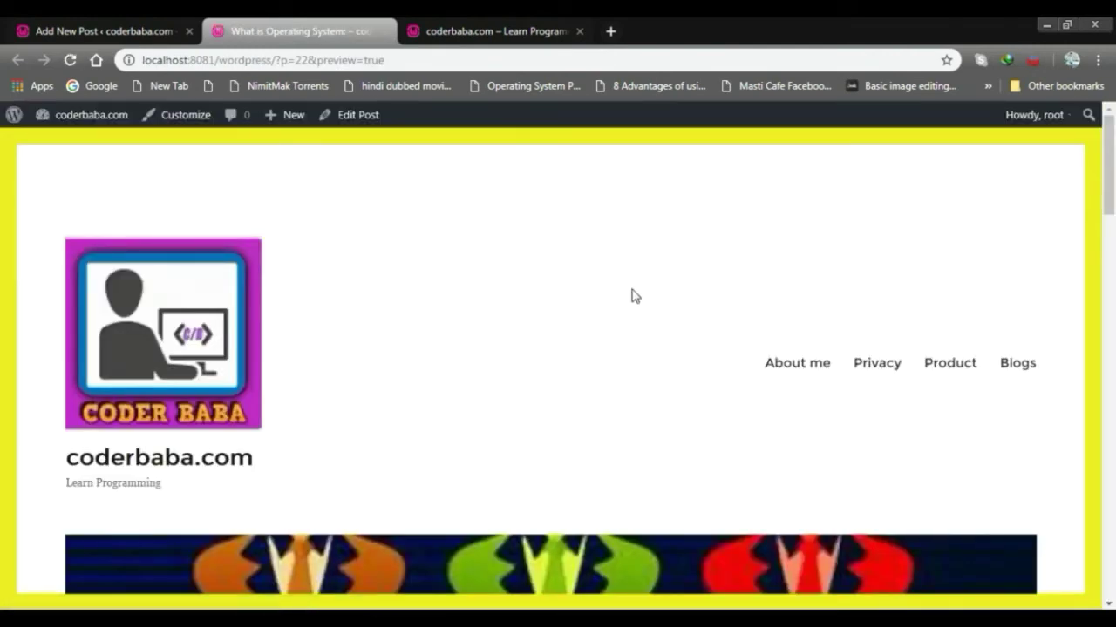
{"action": "scroll", "coordinate": [615, 304], "scroll_direction": "down", "scroll_amount": 3}
{"action": "scroll", "coordinate": [615, 305], "scroll_direction": "up", "scroll_amount": 2}
{"action": "scroll", "coordinate": [608, 217], "scroll_direction": "down", "scroll_amount": 6}
{"action": "scroll", "coordinate": [608, 216], "scroll_direction": "down", "scroll_amount": 3}
{"action": "scroll", "coordinate": [608, 215], "scroll_direction": "up", "scroll_amount": 2}
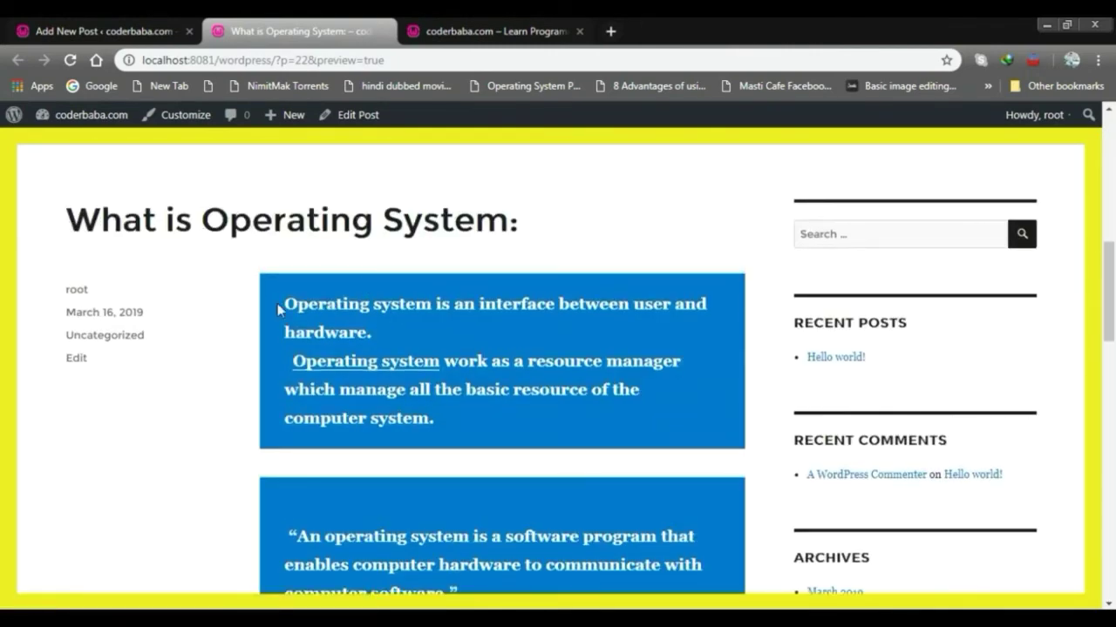
Examine the diagram, separator and comment area in the remainder of the post preview.
{"action": "scroll", "coordinate": [475, 322], "scroll_direction": "down", "scroll_amount": 6}
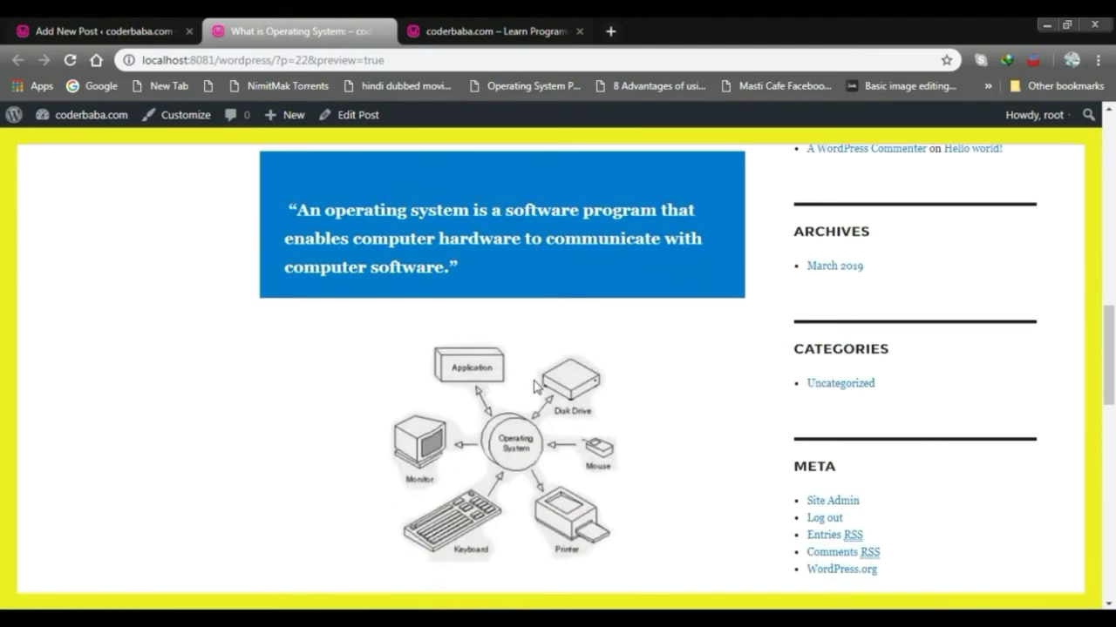
{"action": "scroll", "coordinate": [512, 258], "scroll_direction": "down", "scroll_amount": 5}
{"action": "scroll", "coordinate": [377, 318], "scroll_direction": "down", "scroll_amount": 6}
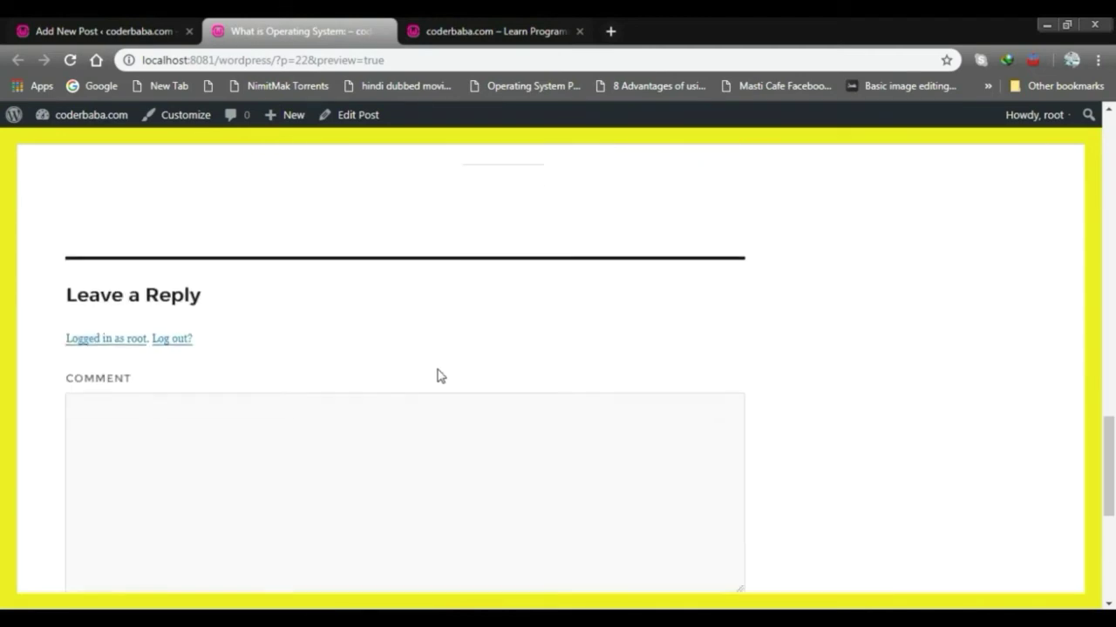
{"action": "scroll", "coordinate": [461, 272], "scroll_direction": "up", "scroll_amount": 15}
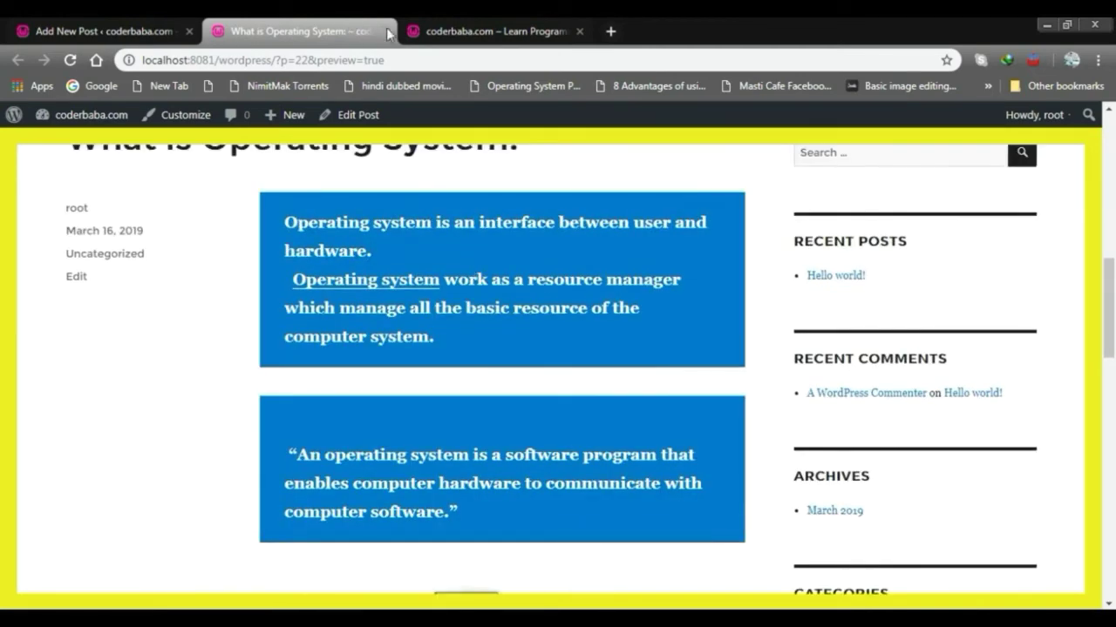
Close the post preview and publish the "What is Operating System:" post with public visibility, immediately.
{"action": "left_click", "coordinate": [385, 32]}
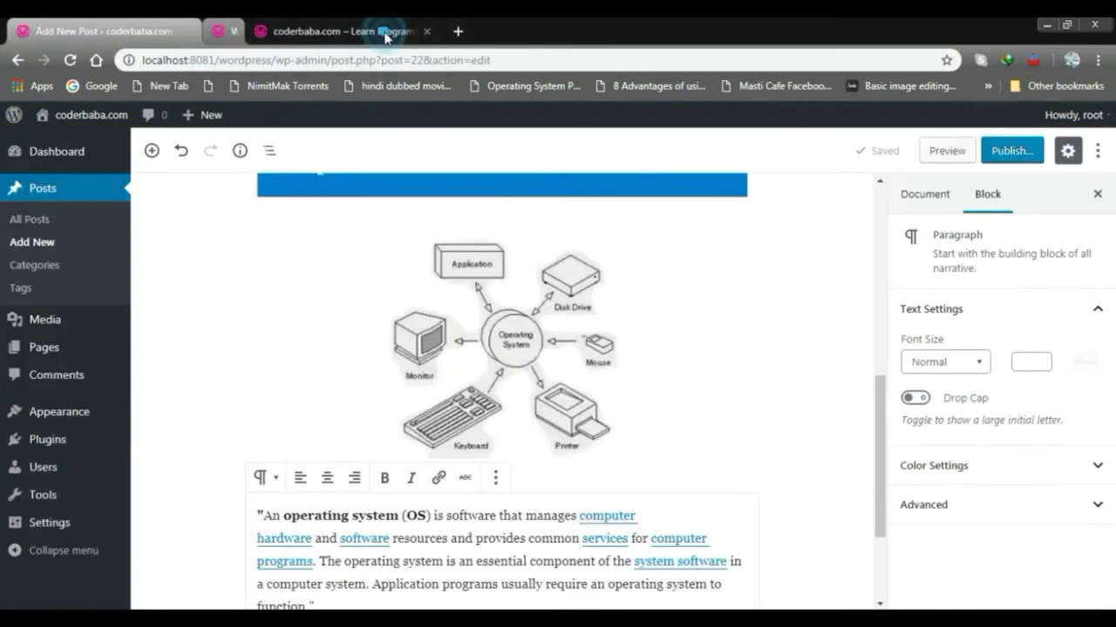
{"action": "left_click", "coordinate": [1000, 151]}
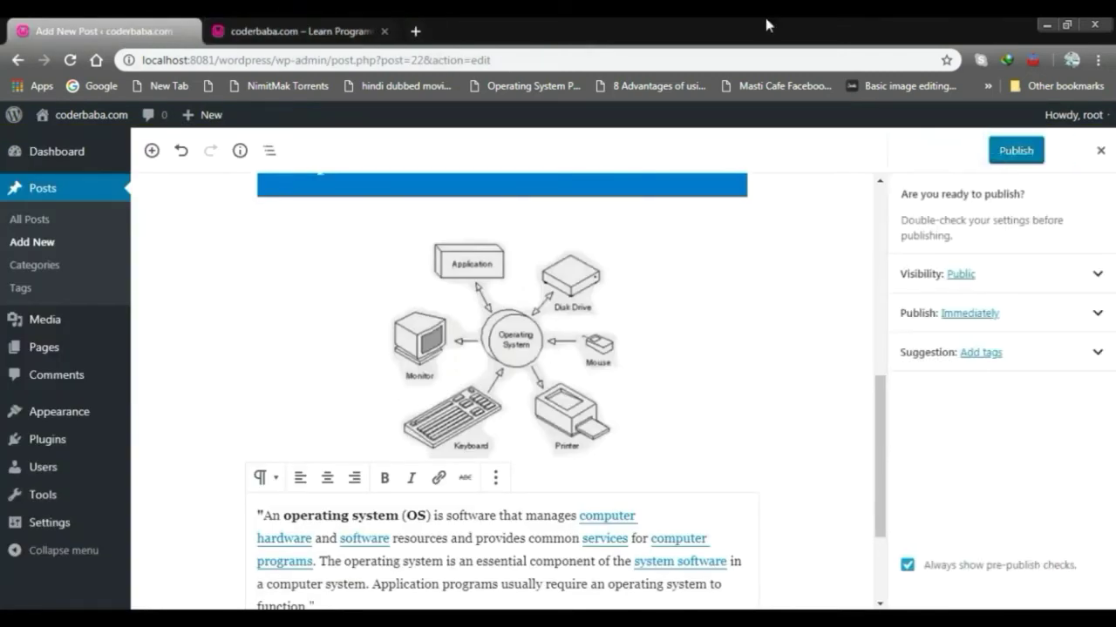
{"action": "left_click", "coordinate": [1016, 153]}
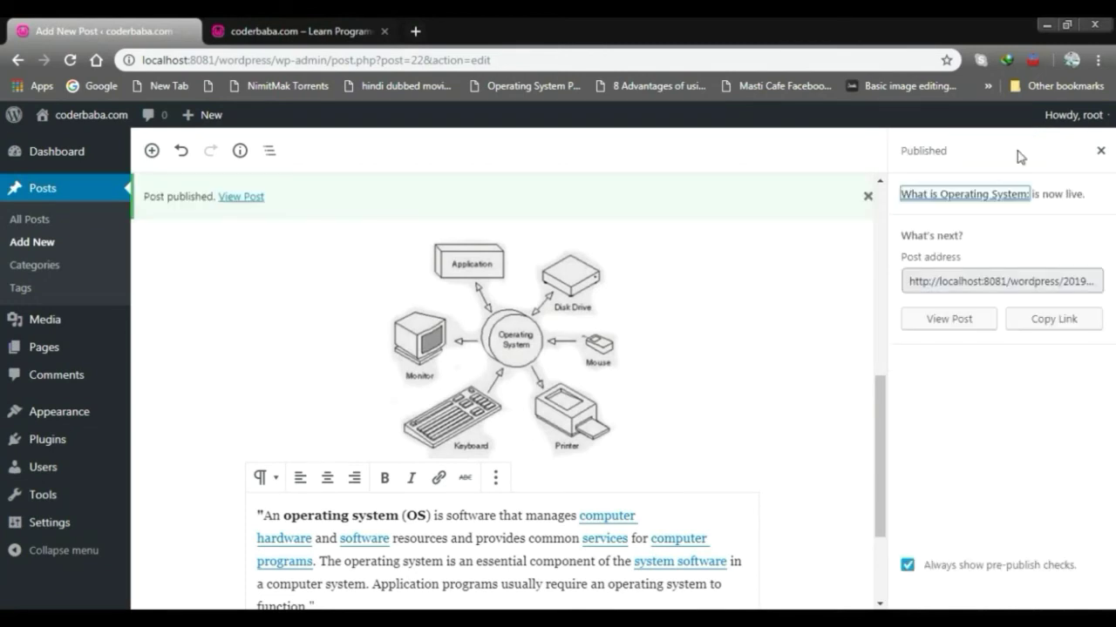
Copy the published post's address.
{"action": "left_click", "coordinate": [1047, 282]}
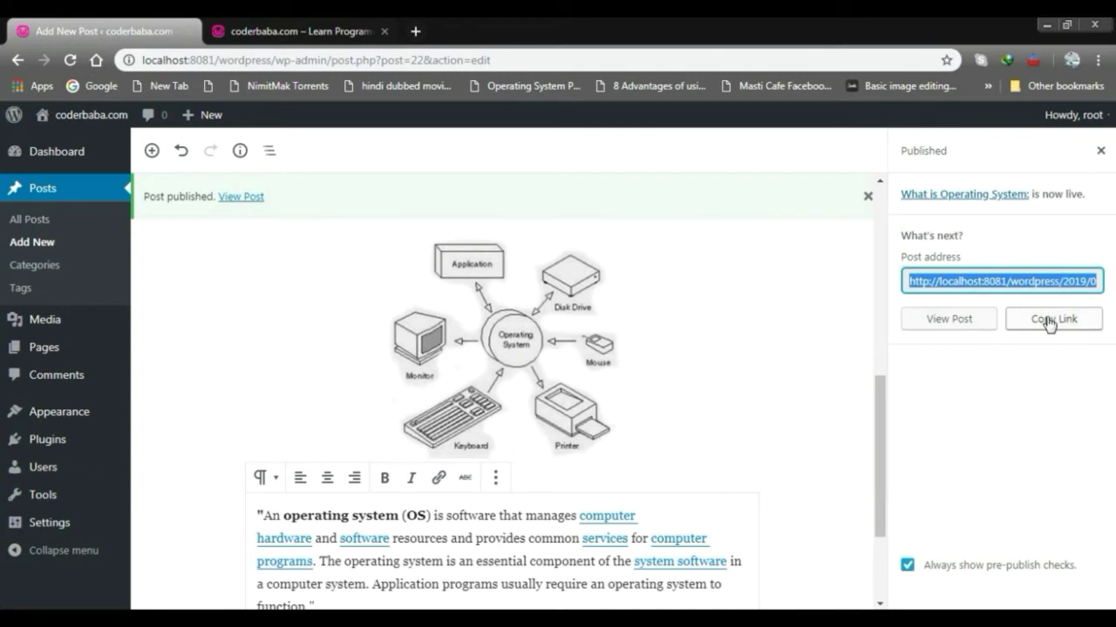
{"action": "right_click", "coordinate": [1047, 285]}
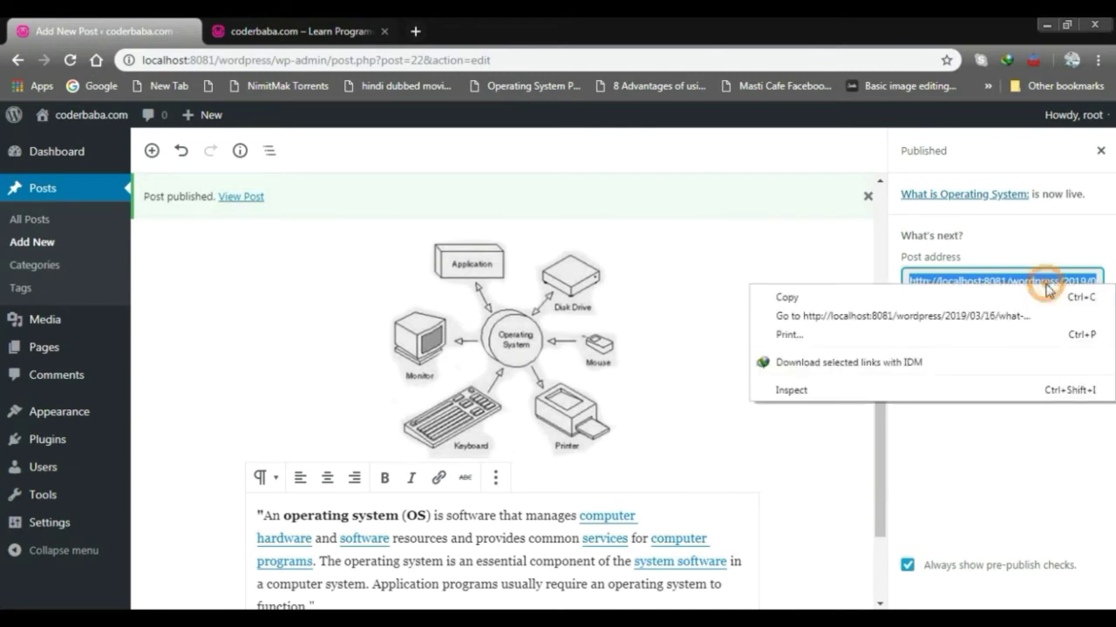
{"action": "left_click", "coordinate": [813, 299]}
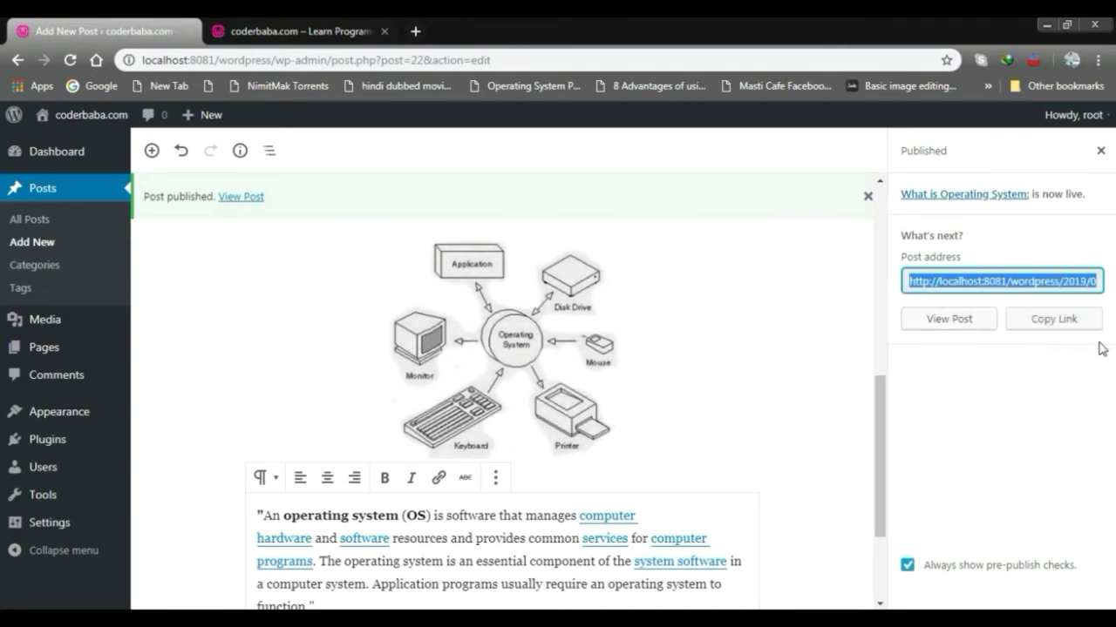
{"action": "left_click", "coordinate": [1057, 321]}
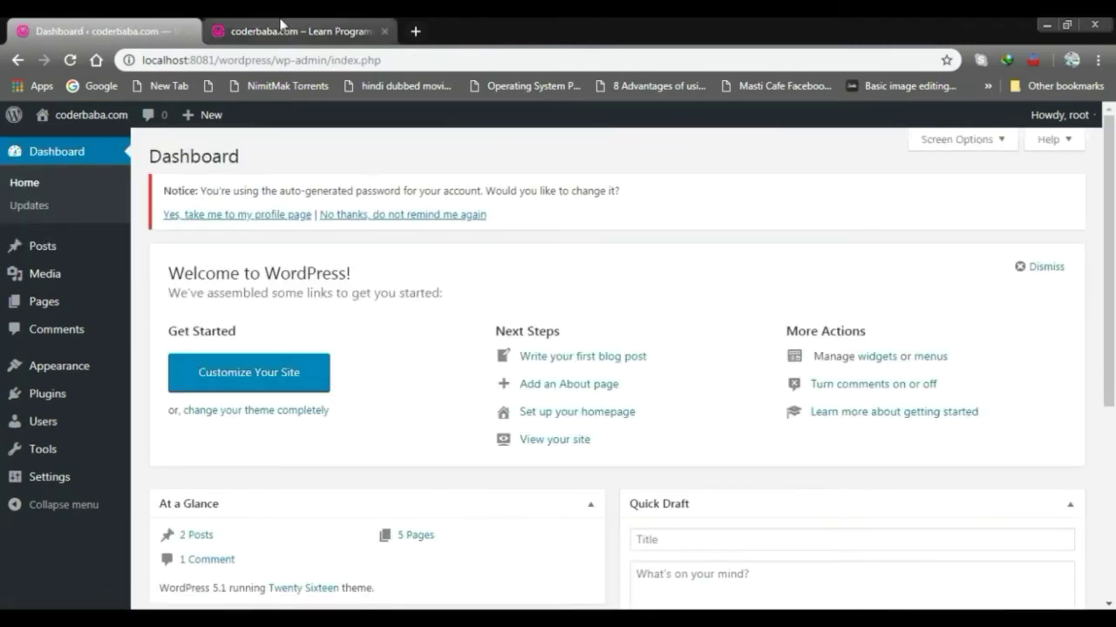
Reload the site's home page and examine how the published "What is Operating System:" post appears there.
{"action": "left_click", "coordinate": [284, 28]}
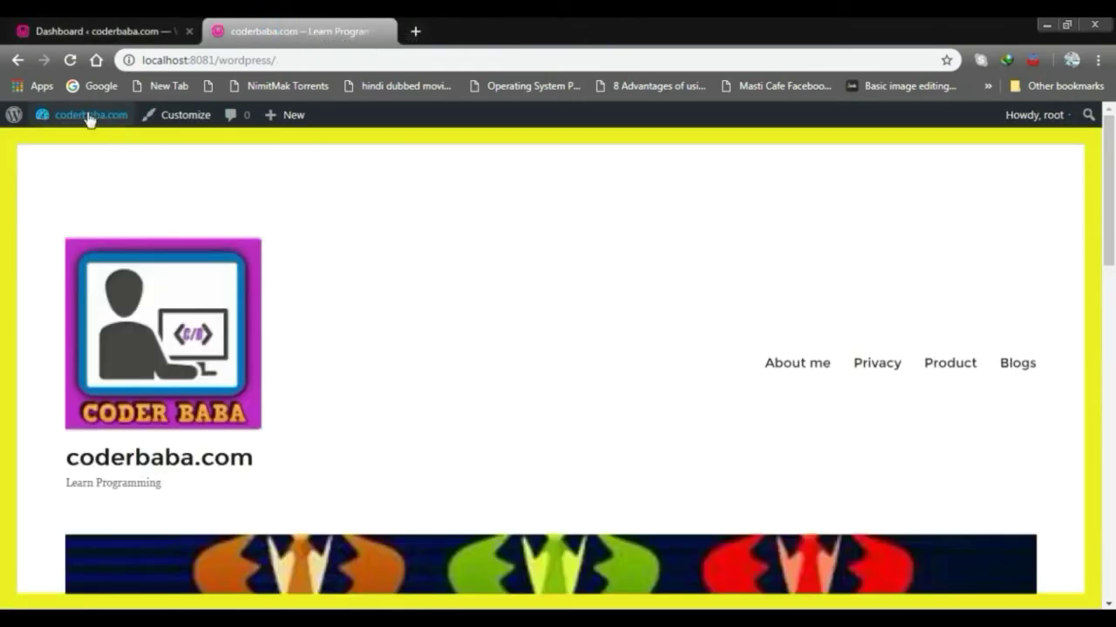
{"action": "left_click", "coordinate": [70, 60]}
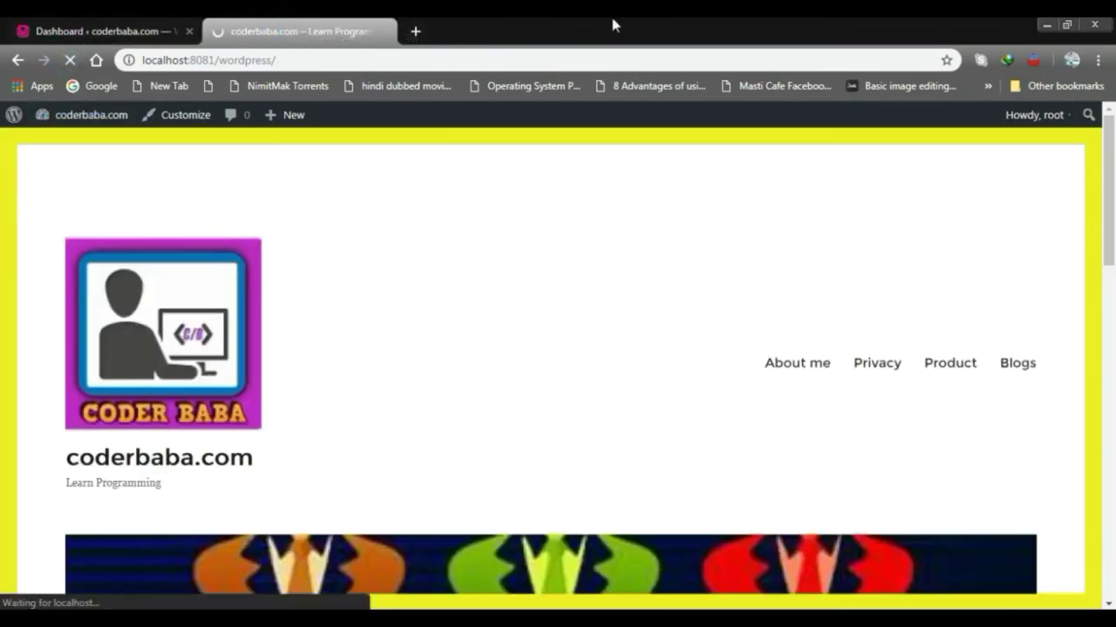
{"action": "scroll", "coordinate": [532, 235], "scroll_direction": "down", "scroll_amount": 7}
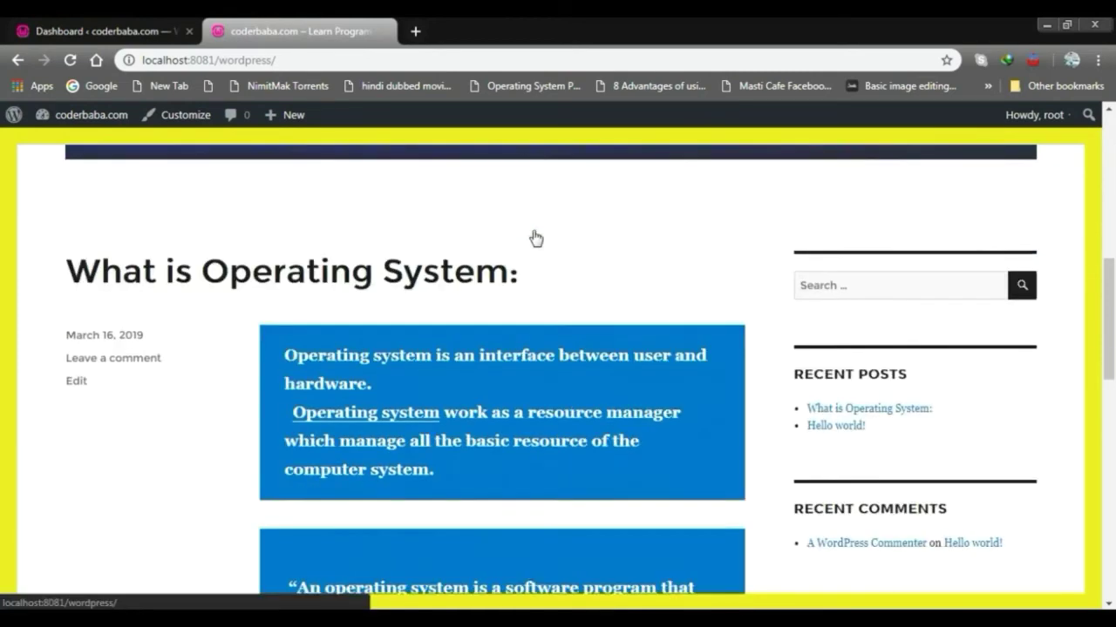
{"action": "scroll", "coordinate": [536, 238], "scroll_direction": "down", "scroll_amount": 3}
{"action": "scroll", "coordinate": [217, 269], "scroll_direction": "up", "scroll_amount": 3}
{"action": "scroll", "coordinate": [487, 292], "scroll_direction": "down", "scroll_amount": 2}
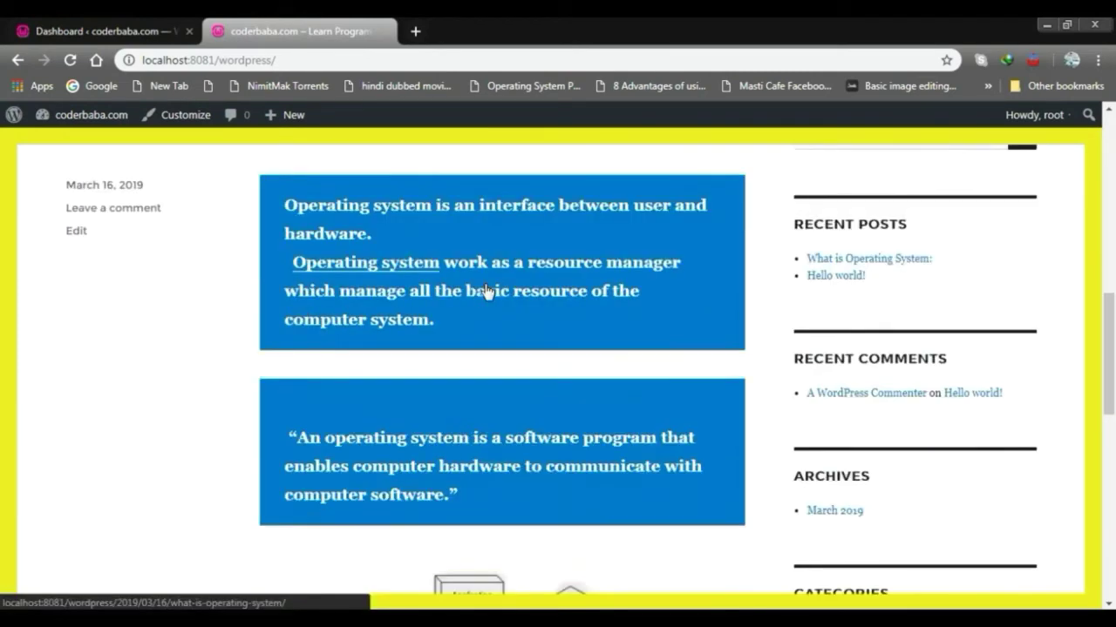
{"action": "scroll", "coordinate": [483, 323], "scroll_direction": "down", "scroll_amount": 1}
{"action": "scroll", "coordinate": [488, 317], "scroll_direction": "up", "scroll_amount": 3}
{"action": "scroll", "coordinate": [486, 315], "scroll_direction": "down", "scroll_amount": 1}
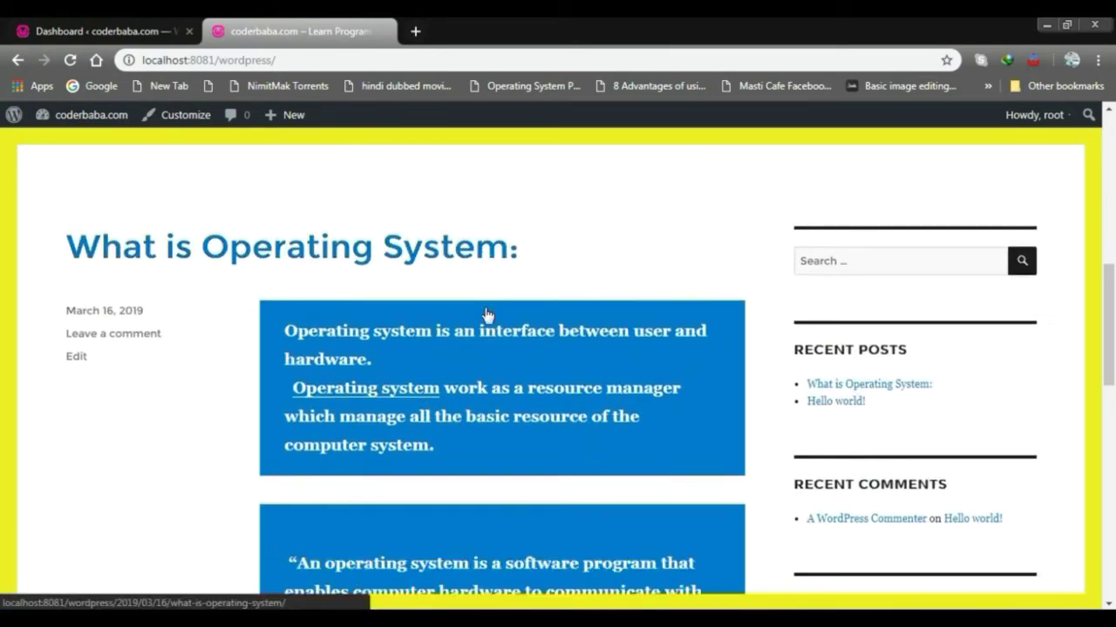
{"action": "scroll", "coordinate": [486, 312], "scroll_direction": "up", "scroll_amount": 7}
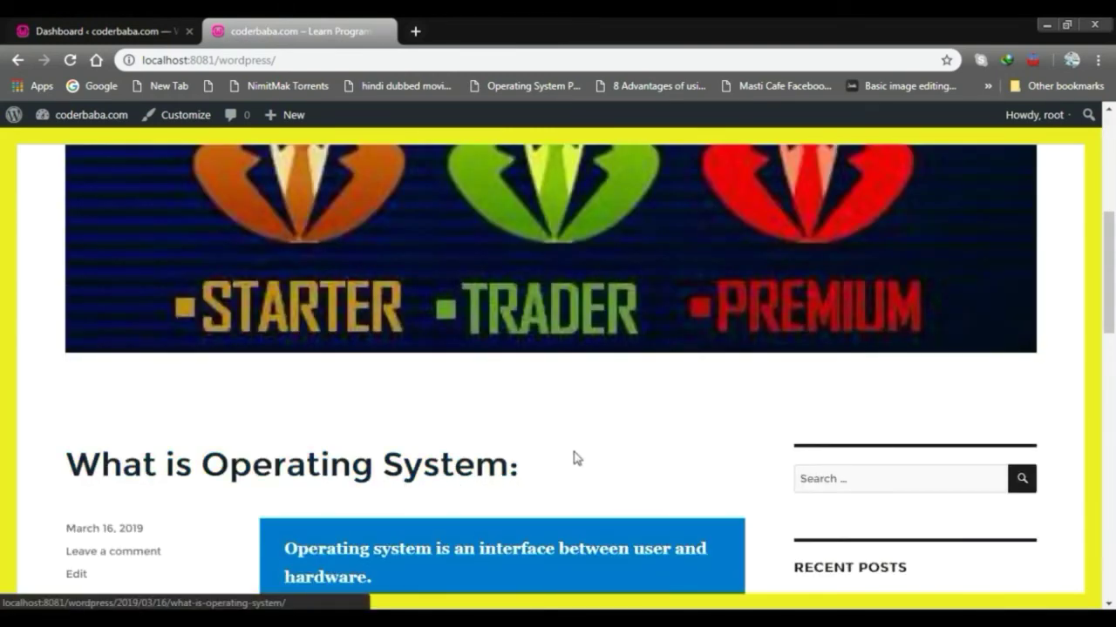
{"action": "scroll", "coordinate": [605, 445], "scroll_direction": "up", "scroll_amount": 4}
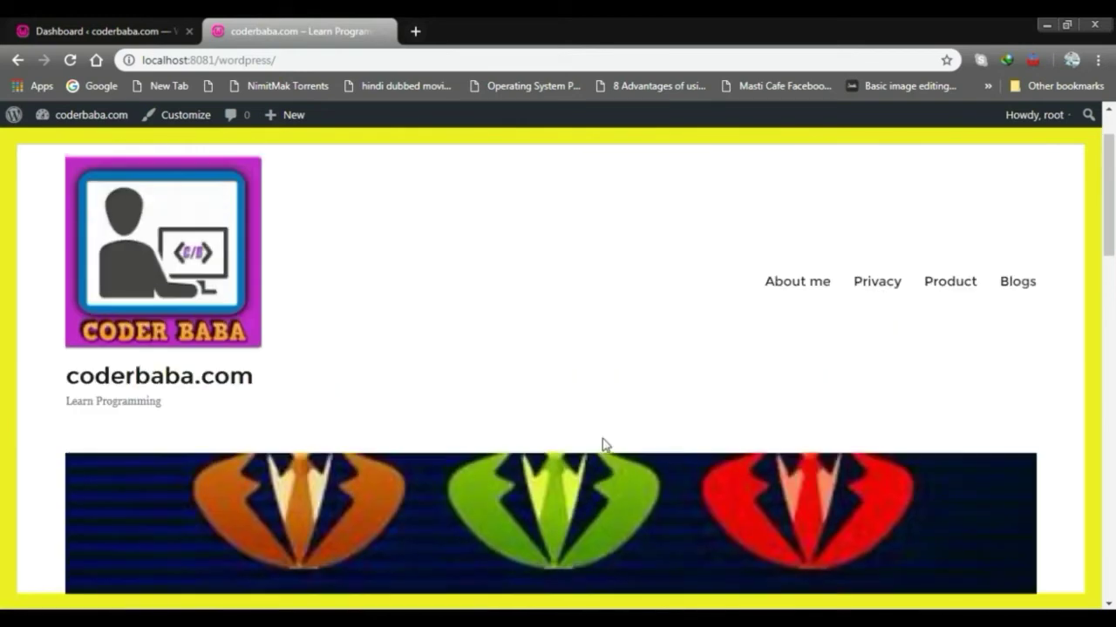
Open the site's Blogs page and check whether it contains any posts.
{"action": "left_click", "coordinate": [1018, 284]}
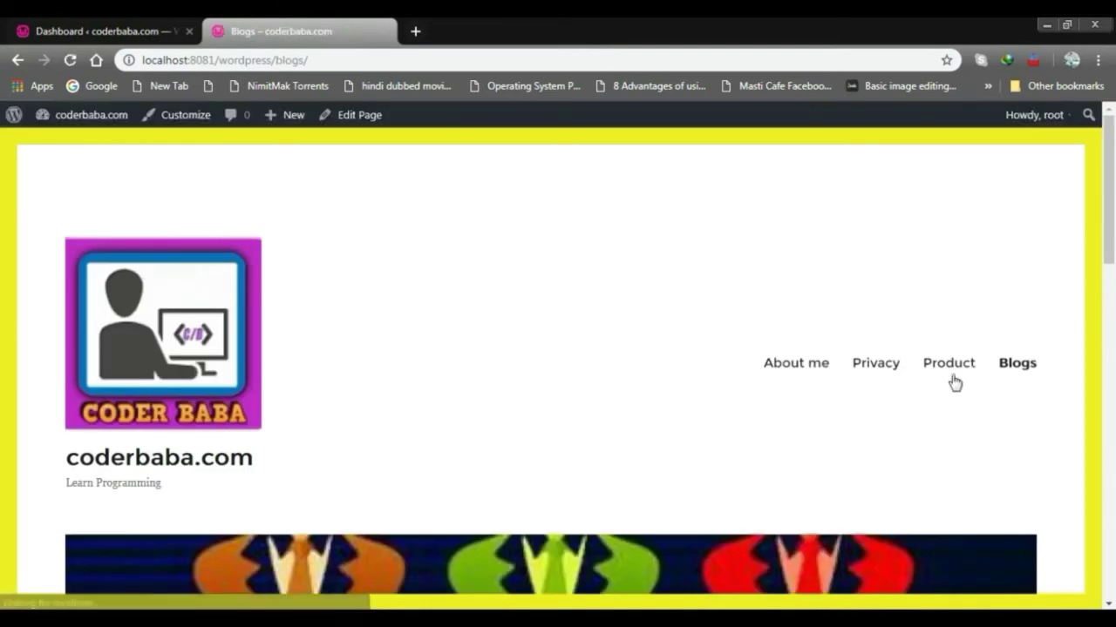
{"action": "scroll", "coordinate": [541, 427], "scroll_direction": "down", "scroll_amount": 10}
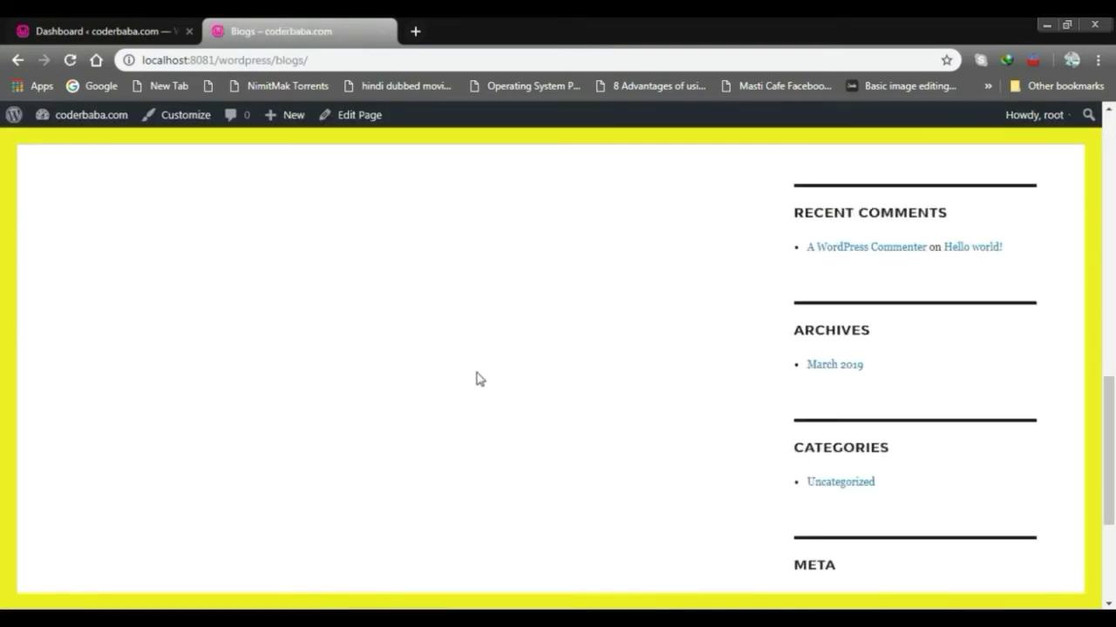
{"action": "scroll", "coordinate": [480, 381], "scroll_direction": "up", "scroll_amount": 7}
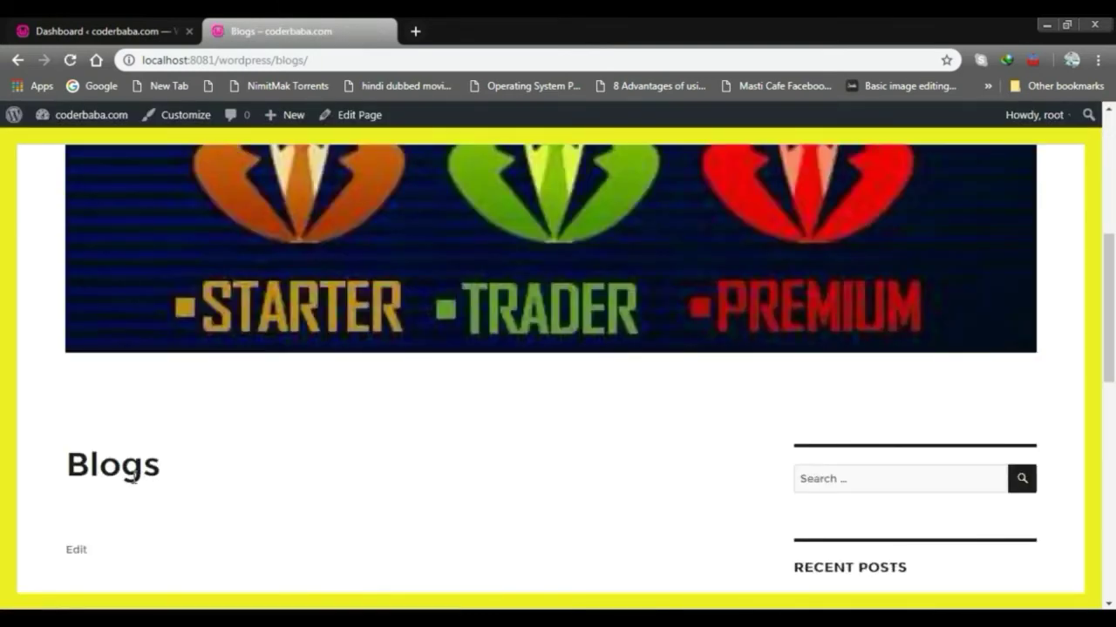
{"action": "scroll", "coordinate": [424, 451], "scroll_direction": "down", "scroll_amount": 4}
{"action": "scroll", "coordinate": [398, 424], "scroll_direction": "up", "scroll_amount": 5}
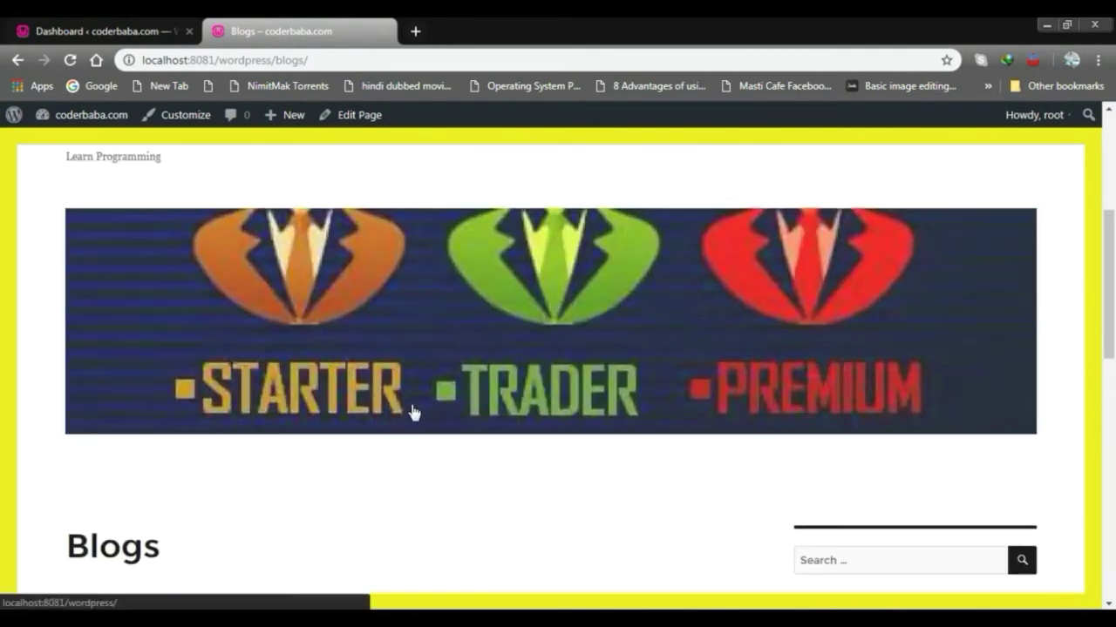
{"action": "scroll", "coordinate": [413, 413], "scroll_direction": "up", "scroll_amount": 4}
Return to the site's home page and check the published post below the header image.
{"action": "mouse_move", "coordinate": [70, 122]}
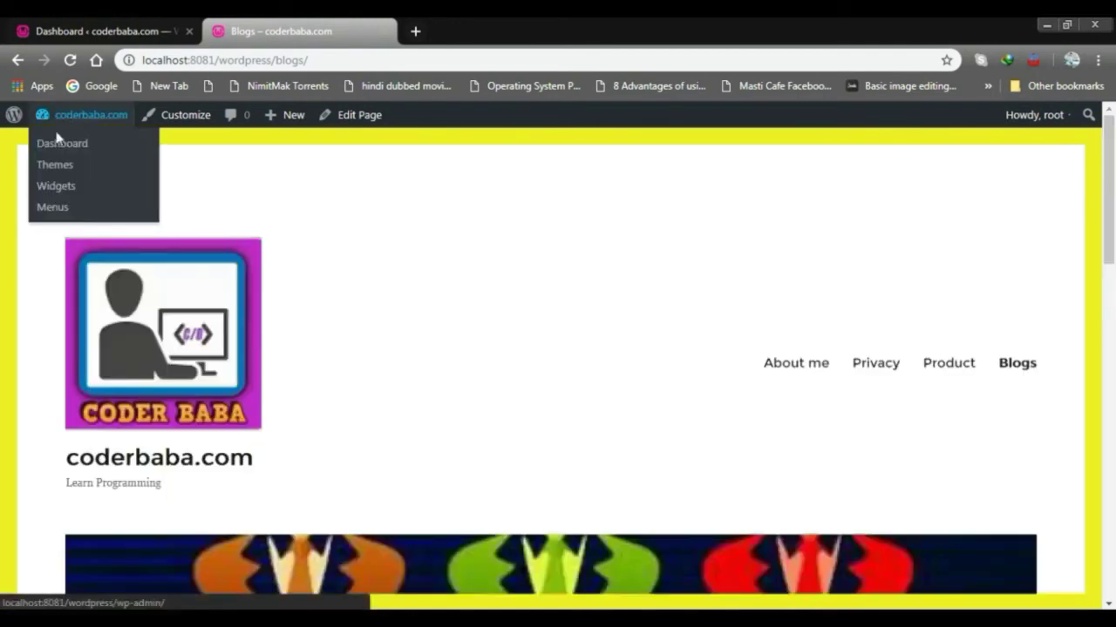
{"action": "left_click", "coordinate": [216, 340]}
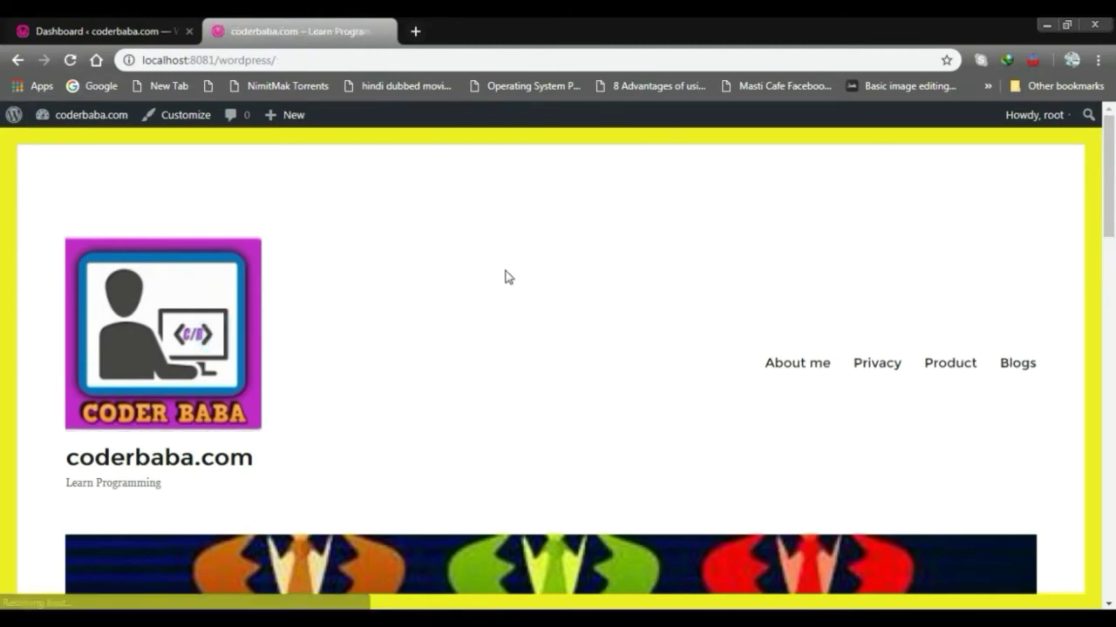
{"action": "scroll", "coordinate": [567, 291], "scroll_direction": "down", "scroll_amount": 8}
{"action": "scroll", "coordinate": [423, 298], "scroll_direction": "up", "scroll_amount": 2}
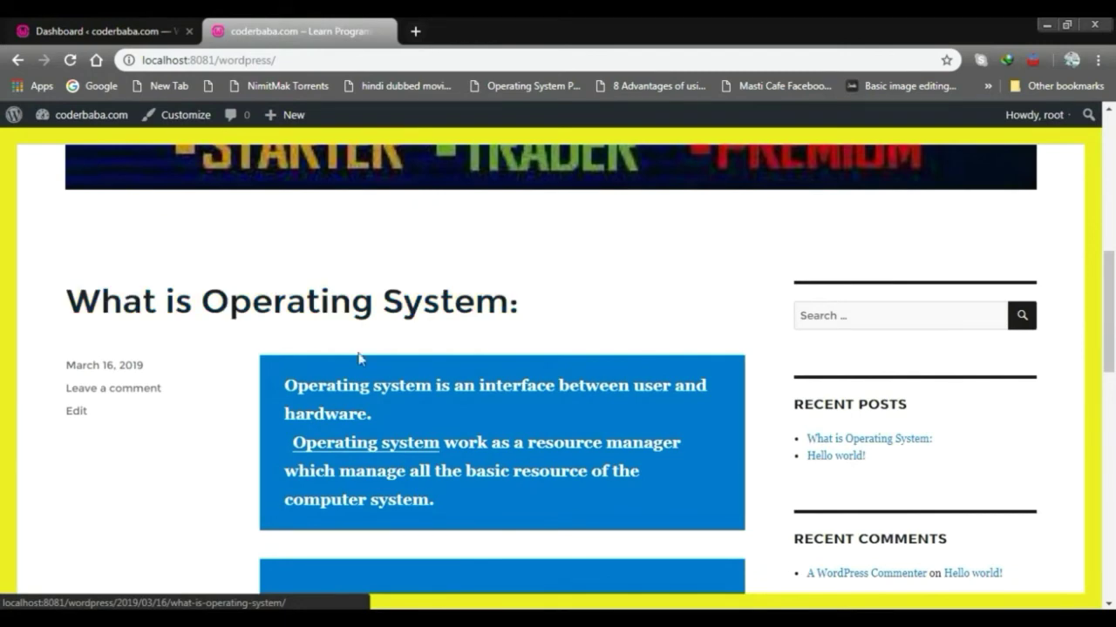
{"action": "scroll", "coordinate": [402, 330], "scroll_direction": "up", "scroll_amount": 5}
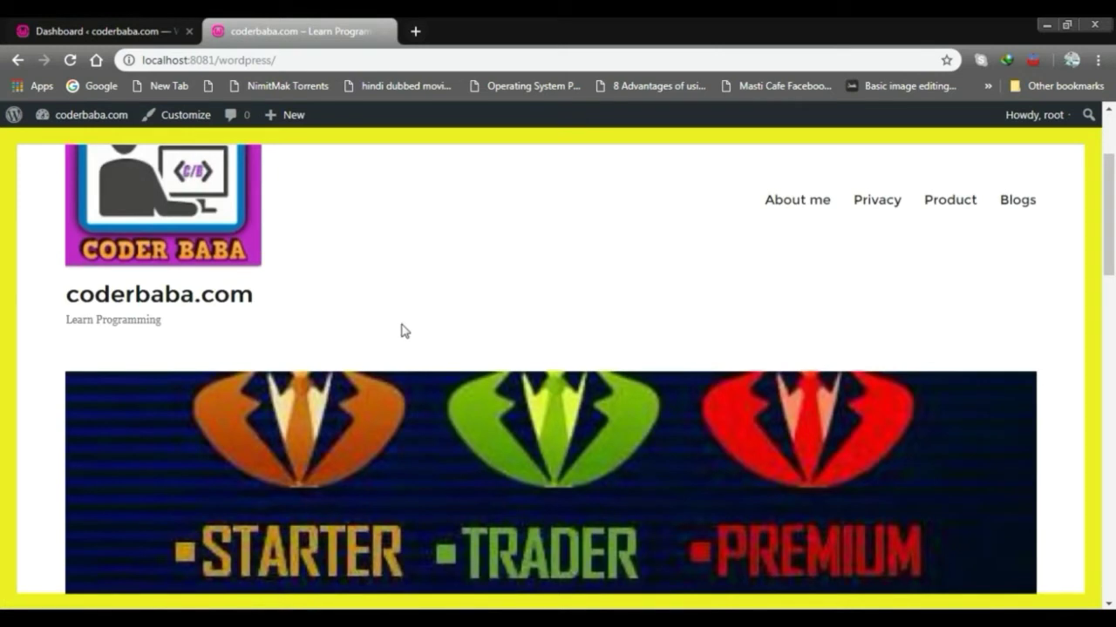
Open the Blogs page for editing from the dashboard's list of pages and start an empty paragraph below its title.
{"action": "left_click", "coordinate": [91, 24]}
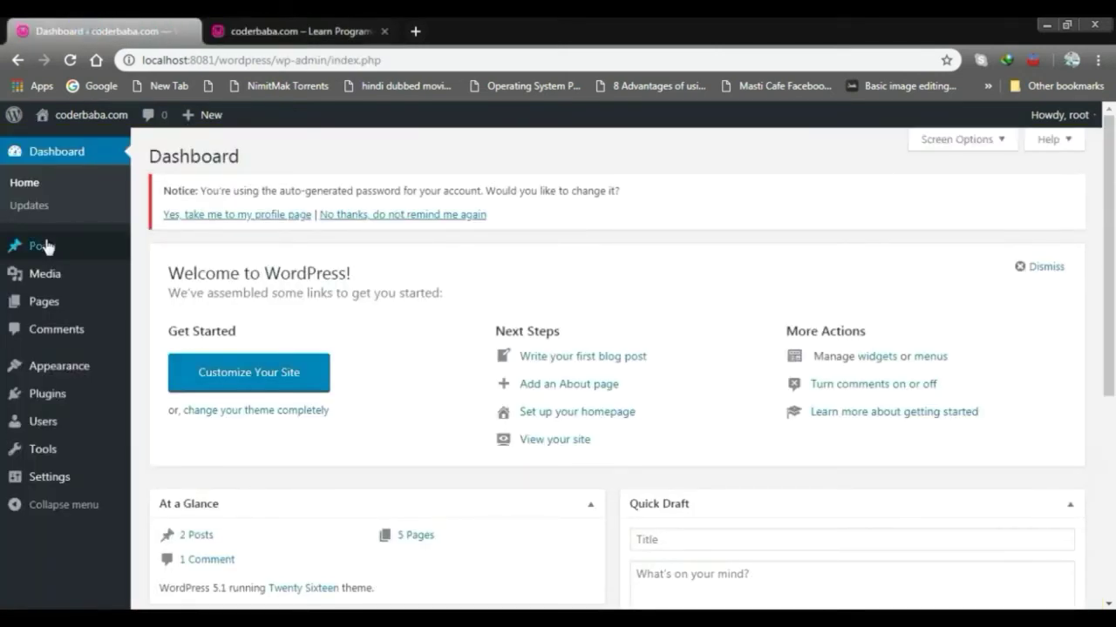
{"action": "left_click", "coordinate": [33, 303]}
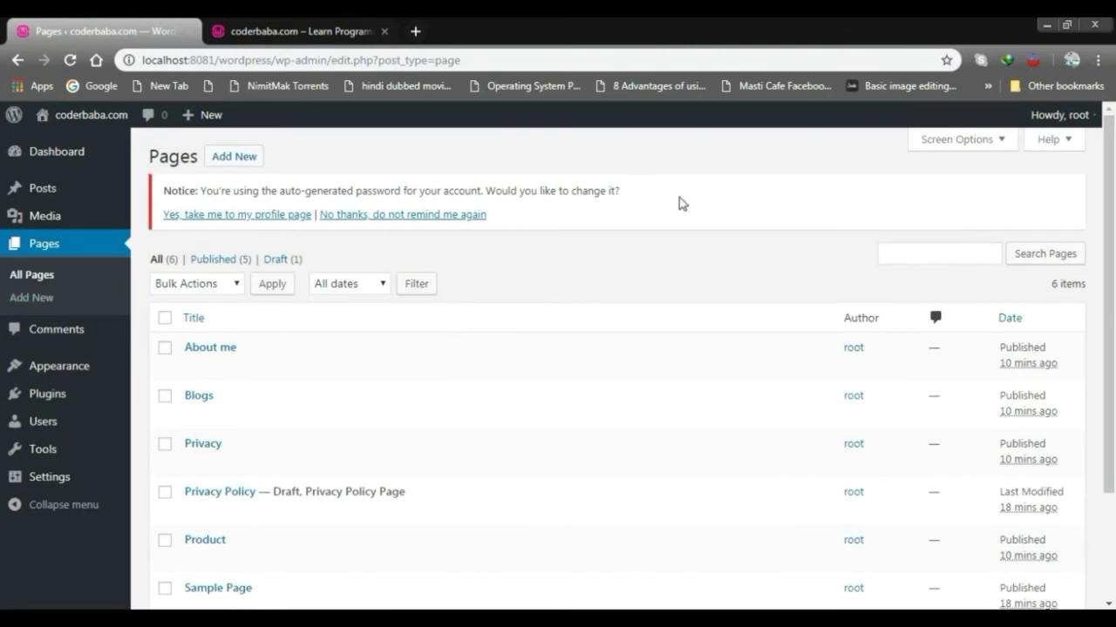
{"action": "scroll", "coordinate": [682, 202], "scroll_direction": "down", "scroll_amount": 1}
{"action": "scroll", "coordinate": [687, 200], "scroll_direction": "down", "scroll_amount": 1}
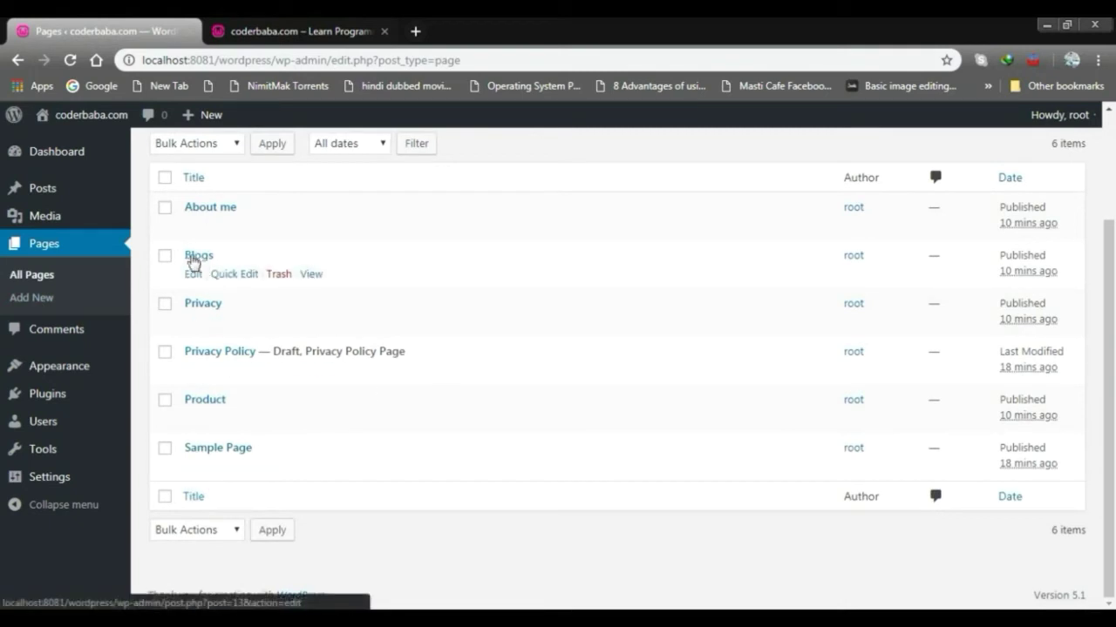
{"action": "left_click", "coordinate": [199, 257]}
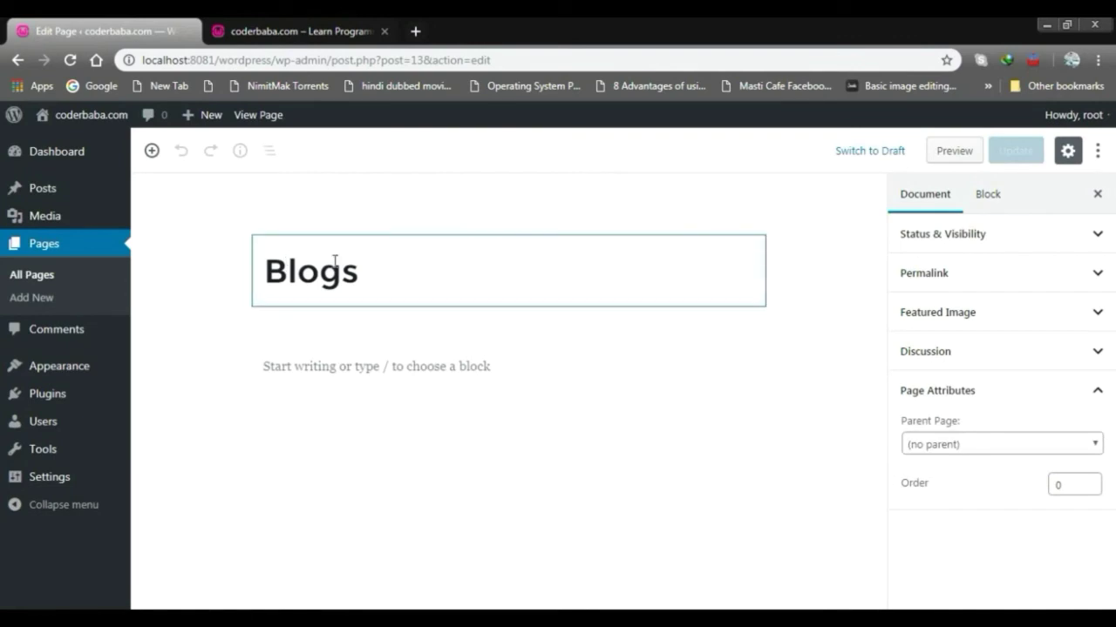
{"action": "left_click", "coordinate": [369, 273]}
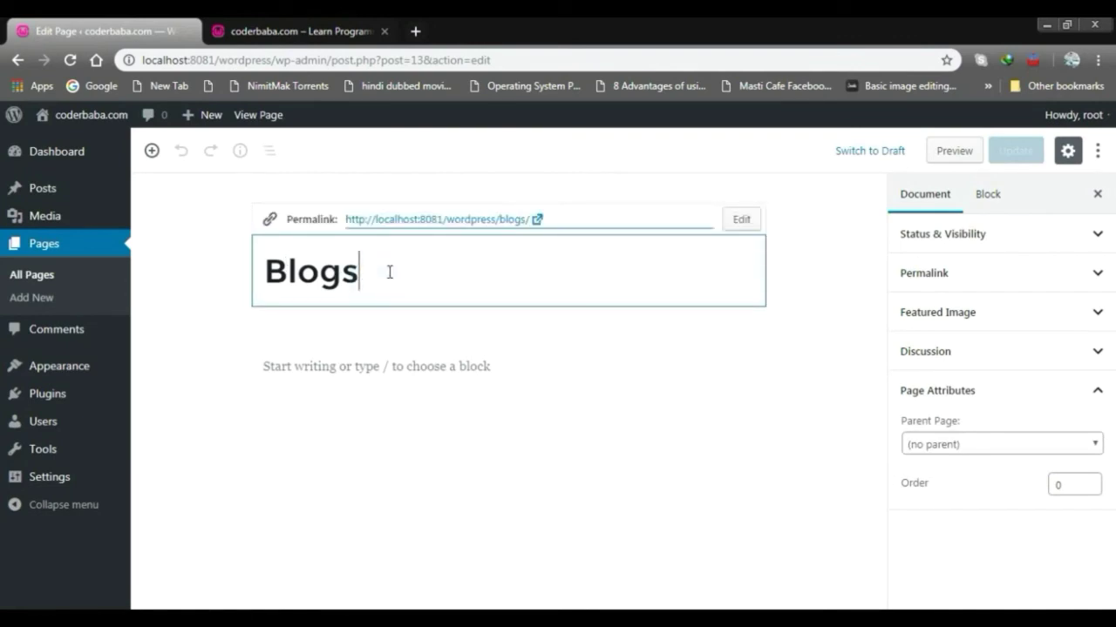
{"action": "left_click", "coordinate": [458, 371]}
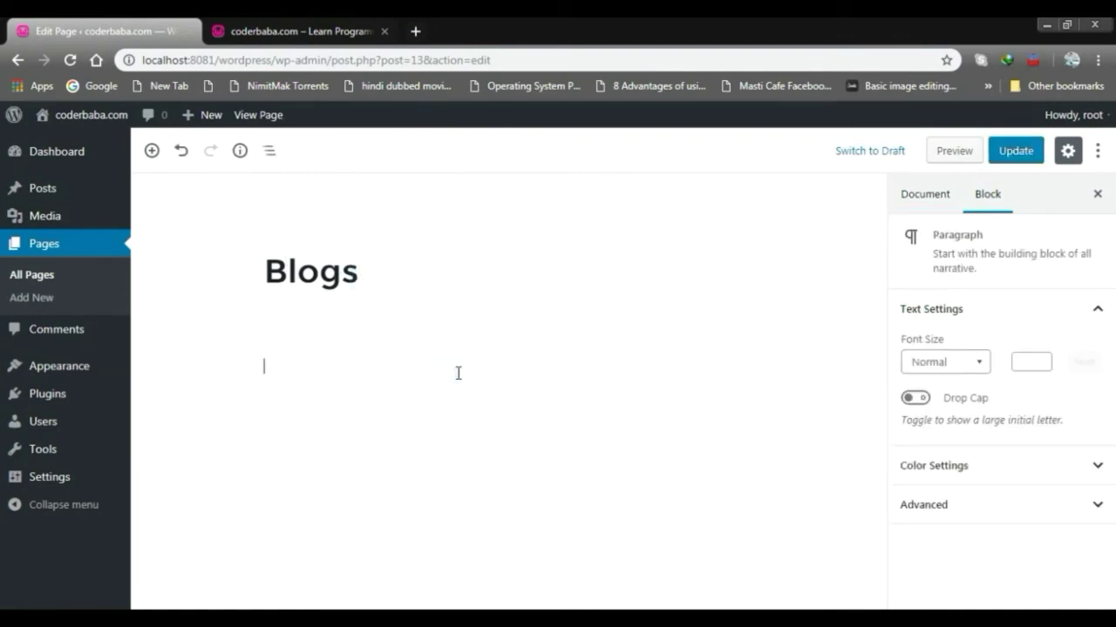
{"action": "left_click", "coordinate": [397, 368]}
Open the "What is Operating System:" post from the site's home page and review its content on its own page.
{"action": "left_click", "coordinate": [297, 31]}
{"action": "scroll", "coordinate": [451, 386], "scroll_direction": "down", "scroll_amount": 8}
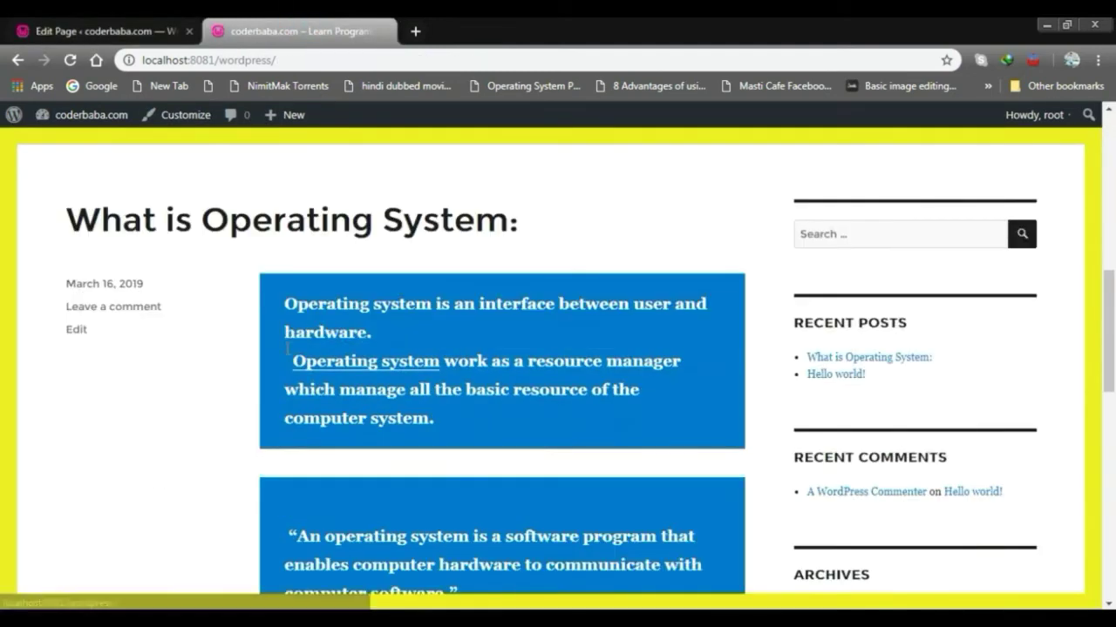
{"action": "left_click", "coordinate": [305, 218]}
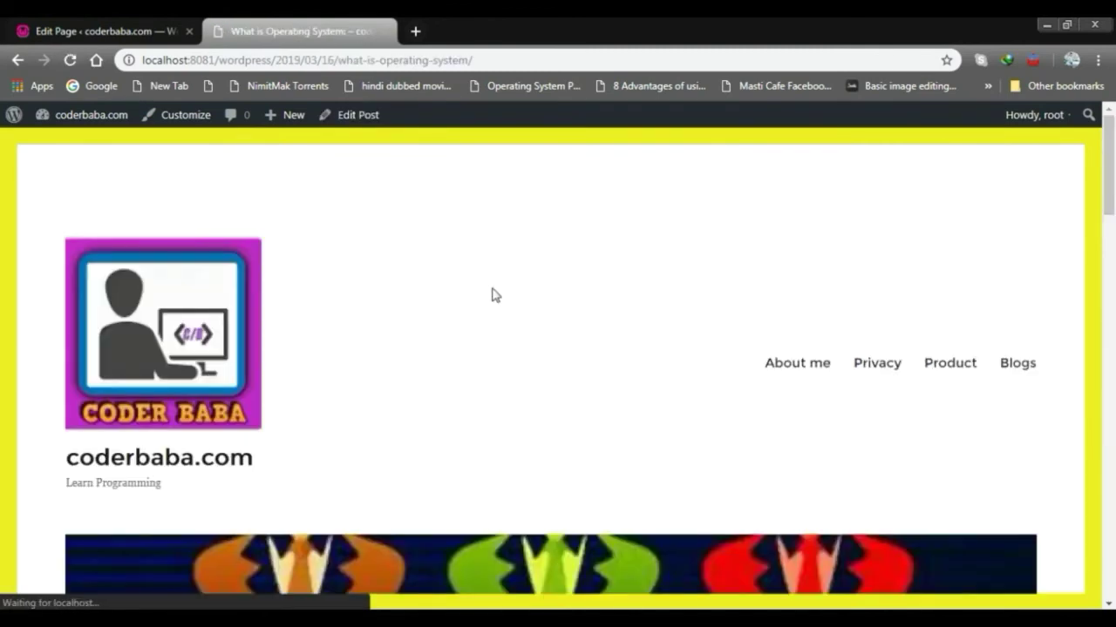
{"action": "scroll", "coordinate": [537, 269], "scroll_direction": "down", "scroll_amount": 10}
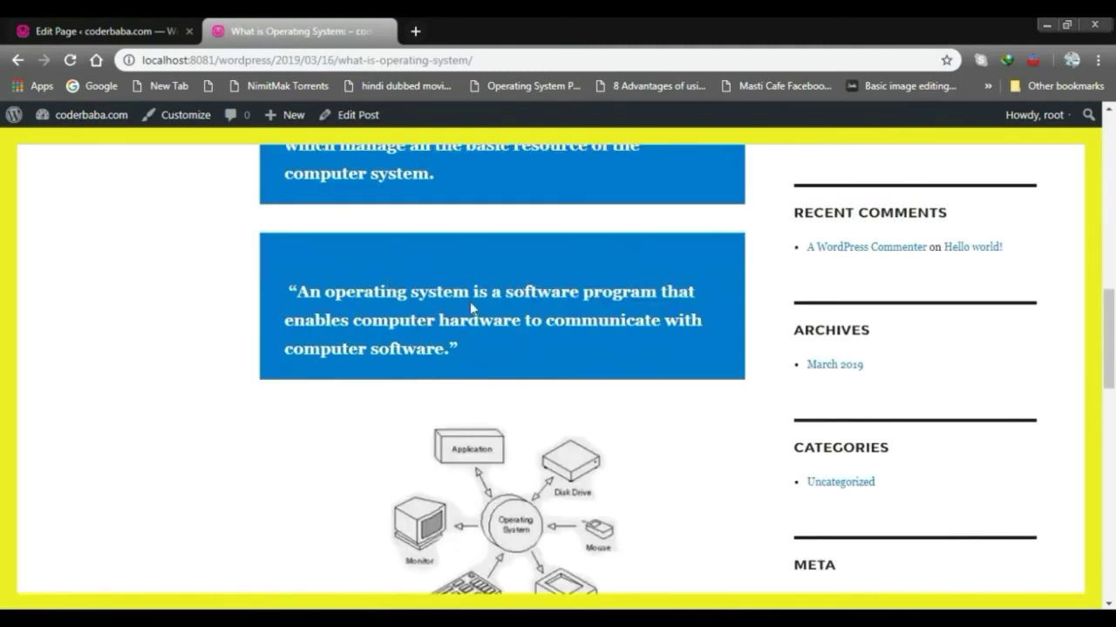
{"action": "scroll", "coordinate": [475, 306], "scroll_direction": "down", "scroll_amount": 3}
{"action": "scroll", "coordinate": [480, 281], "scroll_direction": "up", "scroll_amount": 5}
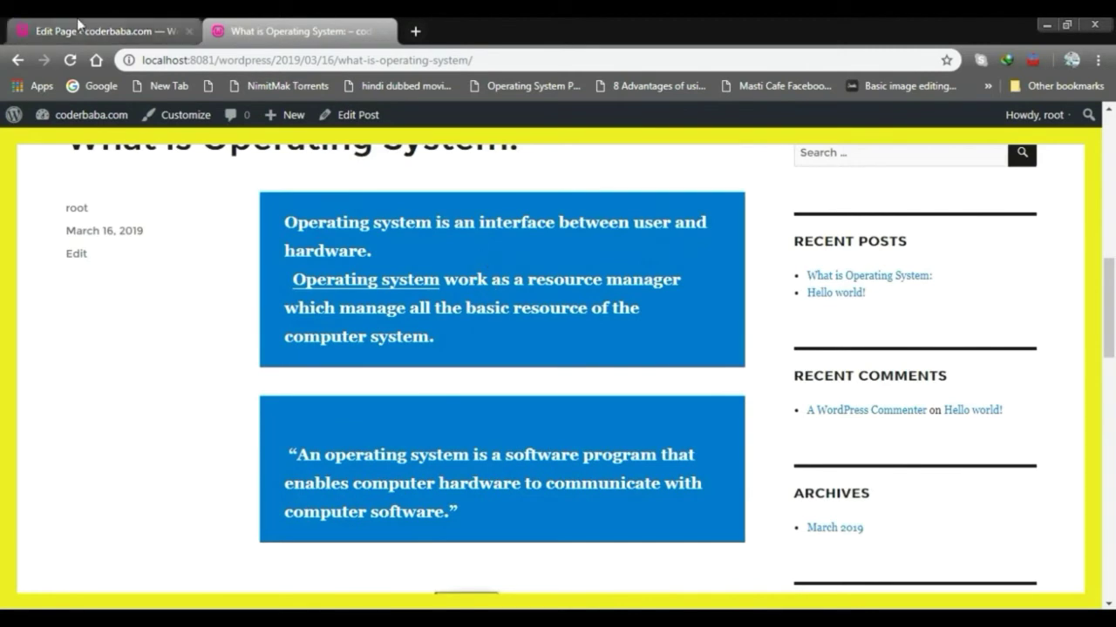
Return to editing the Blogs page and insert a Media & Text block below its title.
{"action": "left_click", "coordinate": [103, 30]}
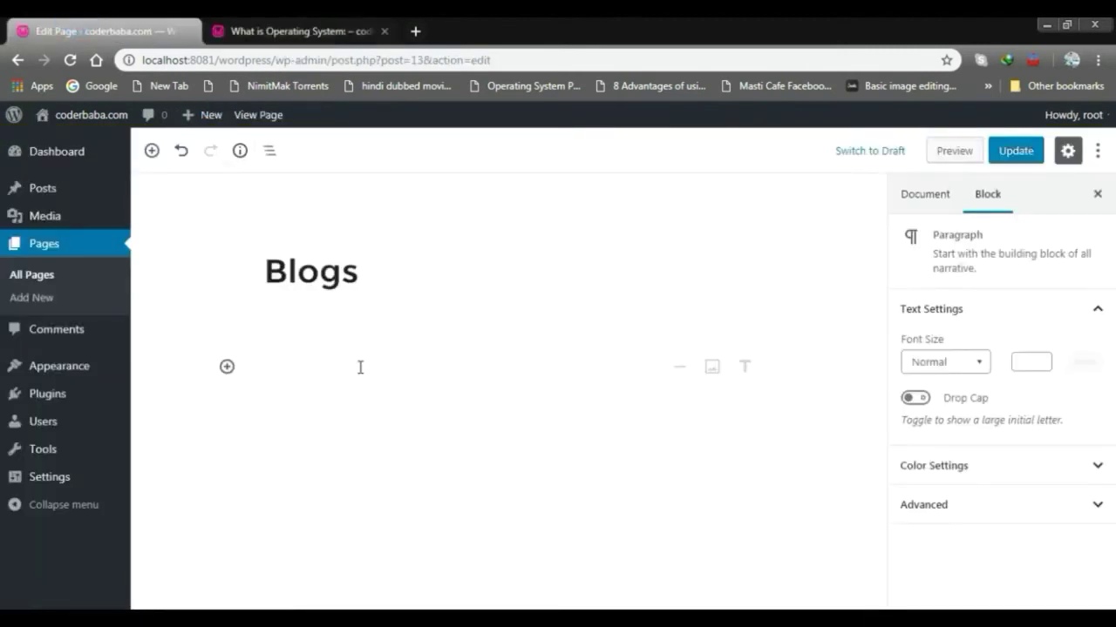
{"action": "left_click", "coordinate": [227, 366]}
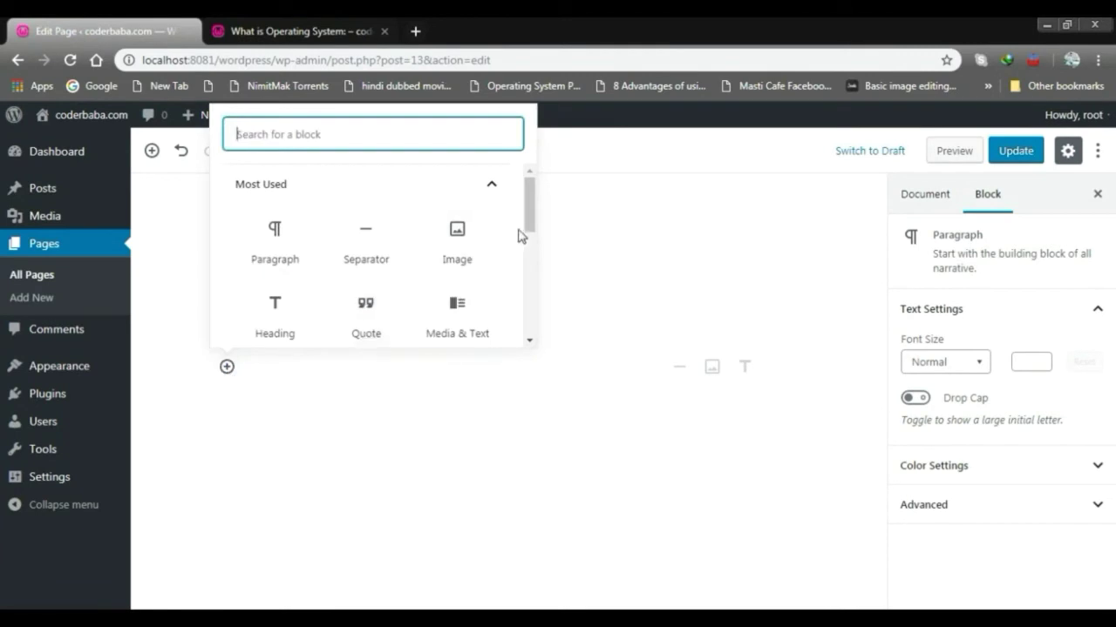
{"action": "left_click", "coordinate": [460, 310]}
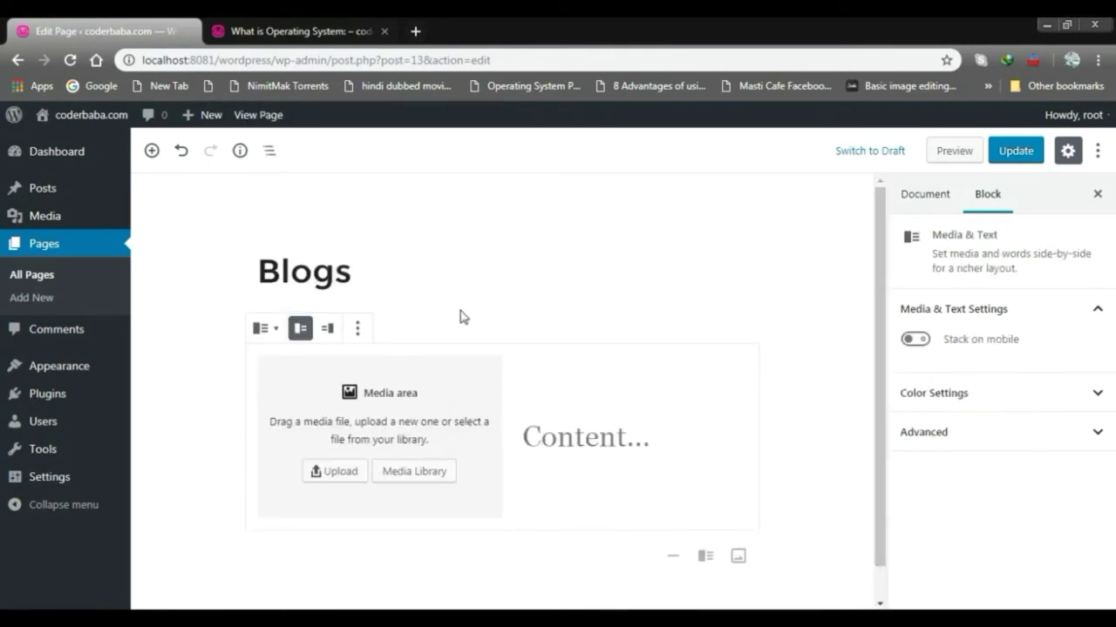
Fill the block's media area with os.jpg from the media library and make the image column slightly narrower.
{"action": "scroll", "coordinate": [427, 401], "scroll_direction": "down", "scroll_amount": 1}
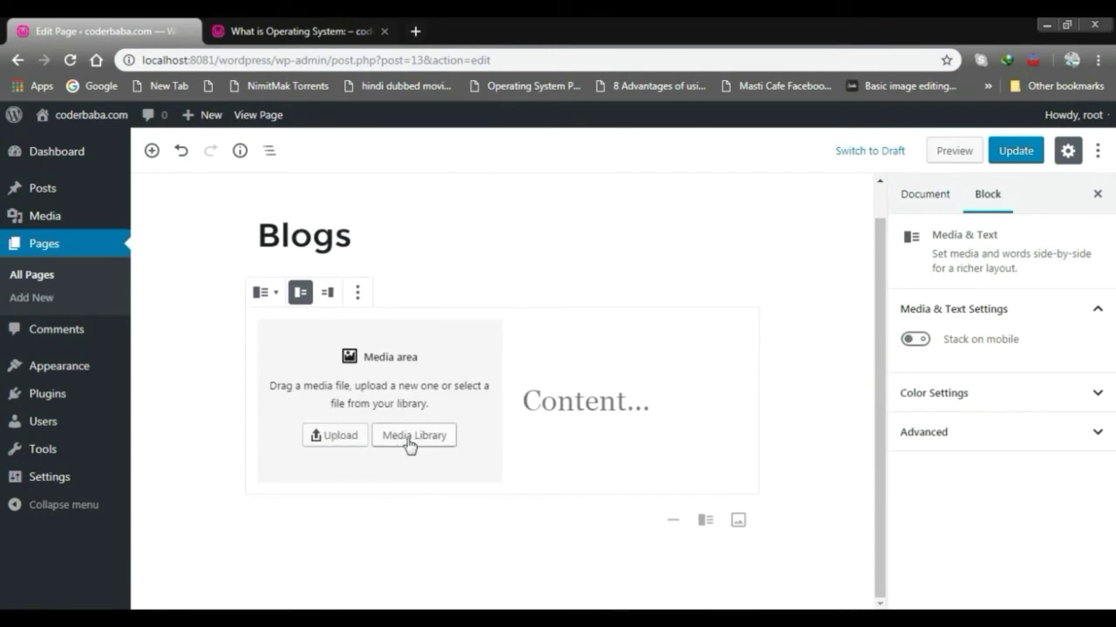
{"action": "left_click", "coordinate": [410, 444]}
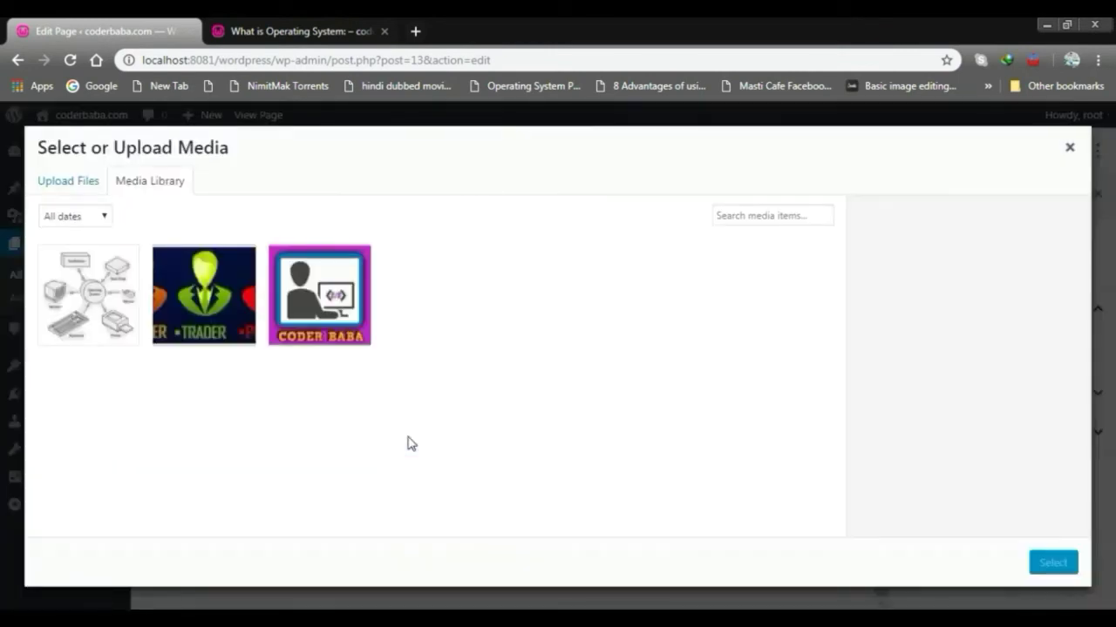
{"action": "left_click", "coordinate": [105, 292]}
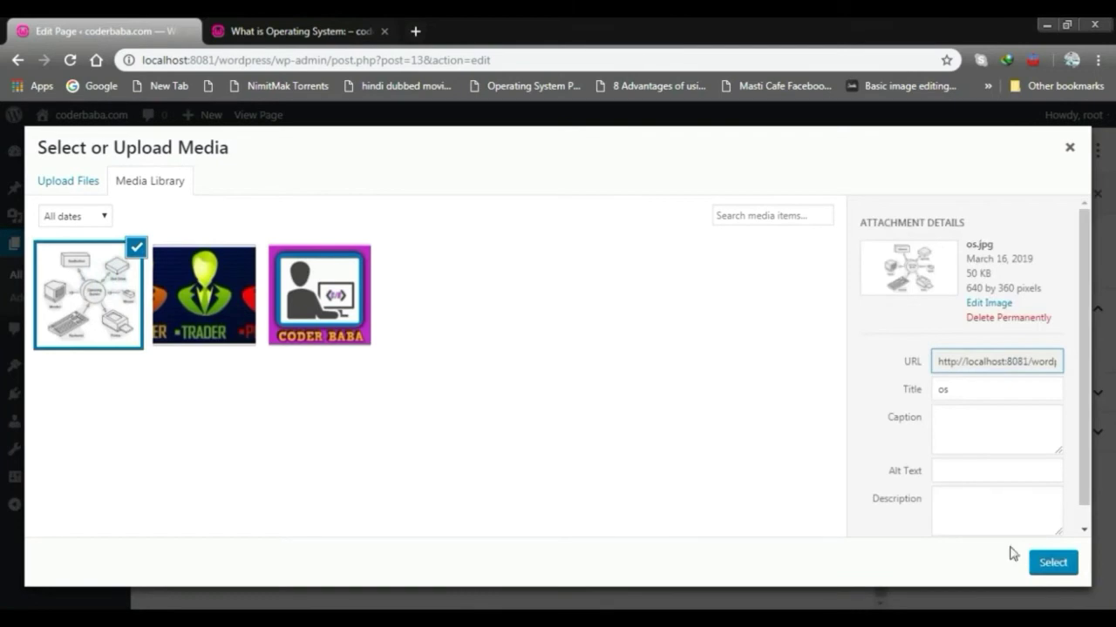
{"action": "left_click", "coordinate": [1052, 562]}
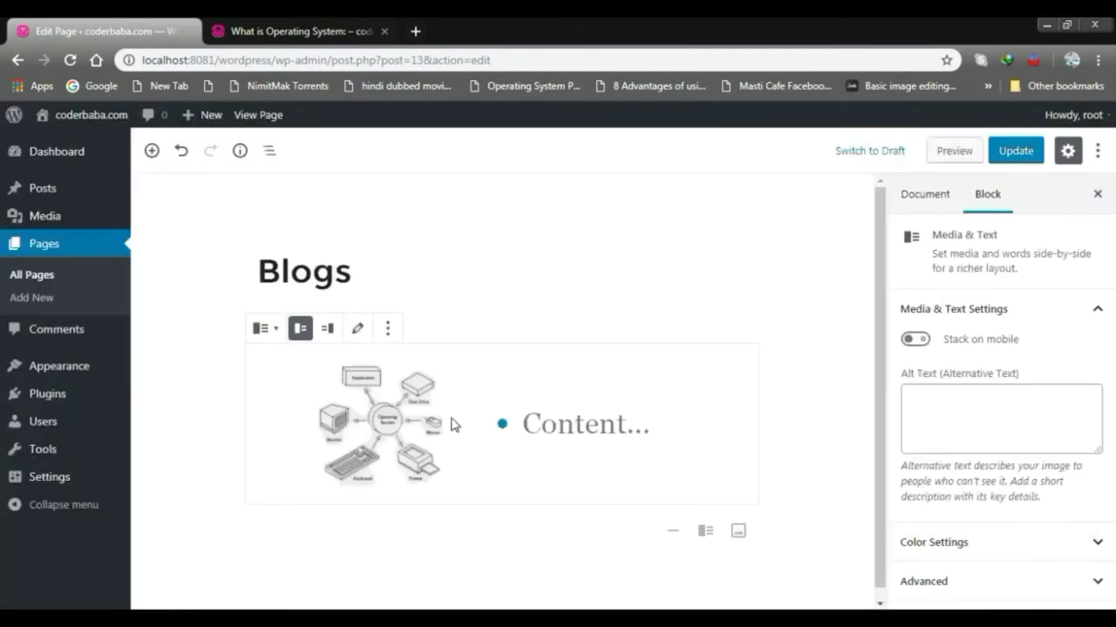
{"action": "left_click_drag", "start_coordinate": [503, 425], "coordinate": [479, 421]}
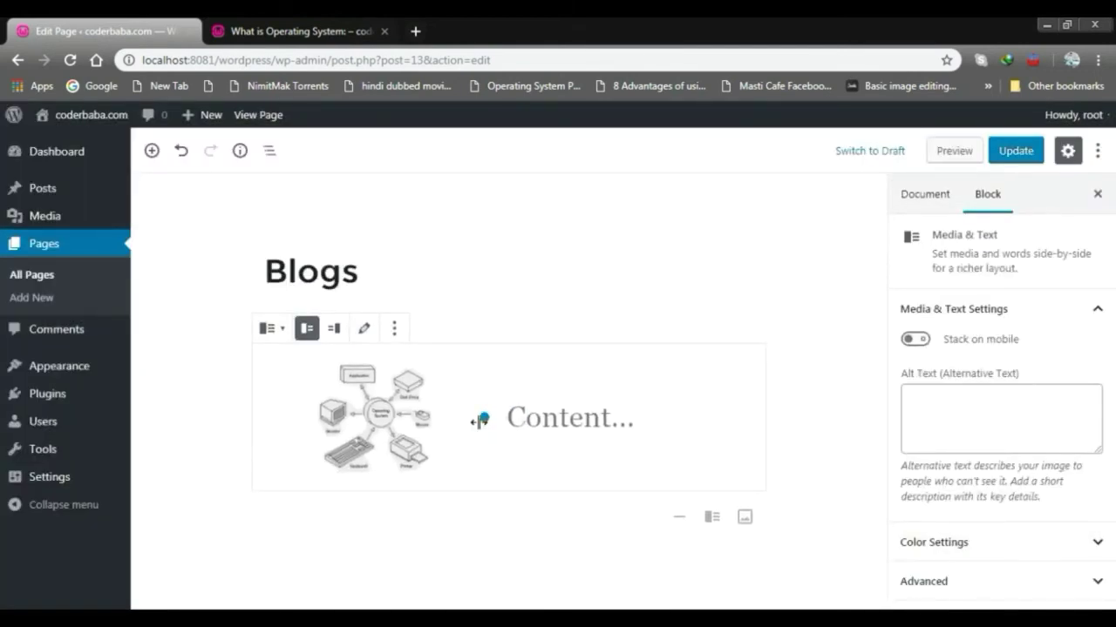
Enter "what is Operating System?" as the text beside the image.
{"action": "left_click", "coordinate": [615, 419]}
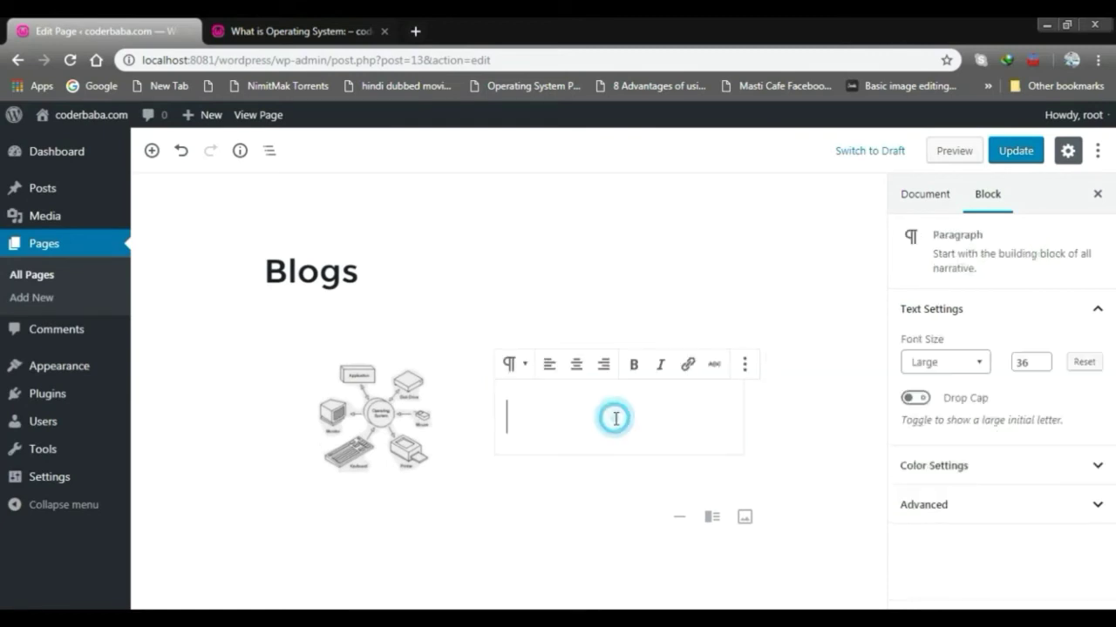
{"action": "type", "text": "what is "}
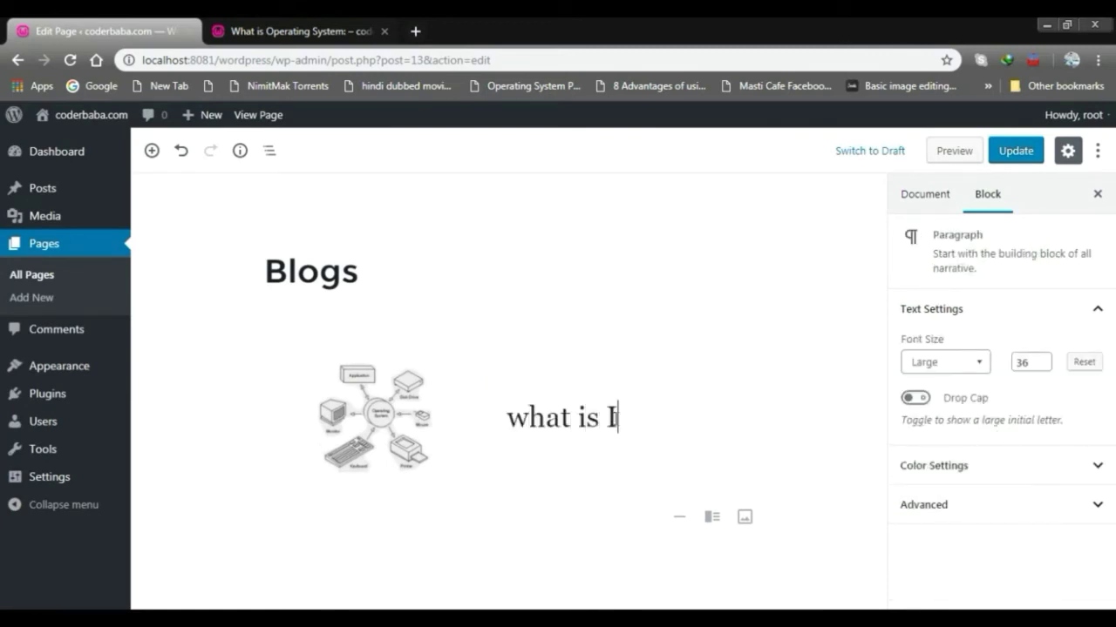
{"action": "type", "text": "Oper"}
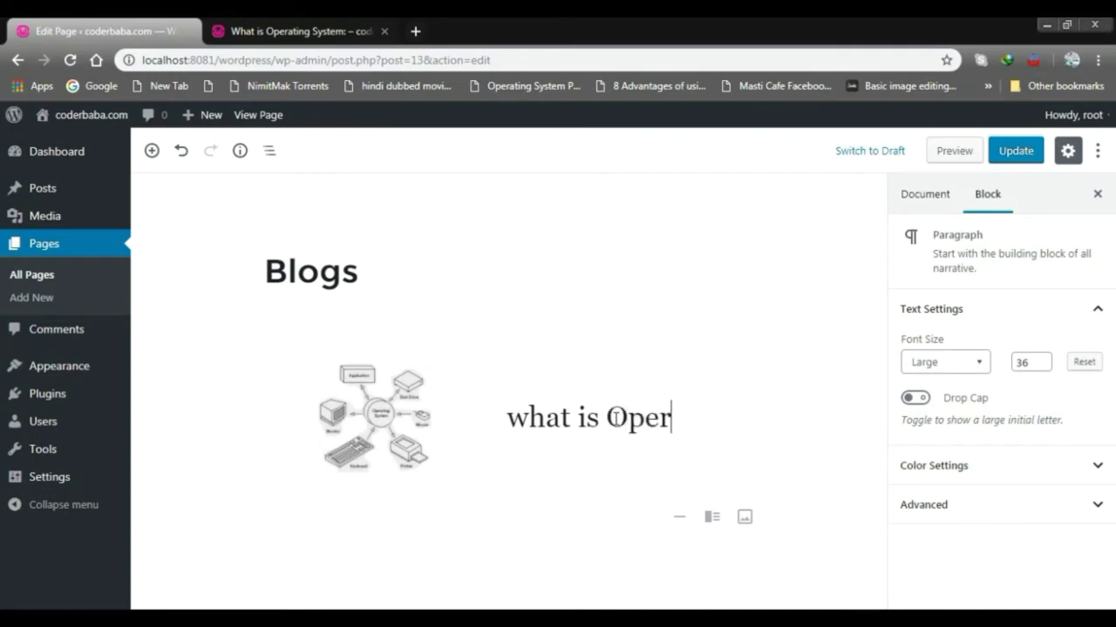
{"action": "type", "text": "ating "}
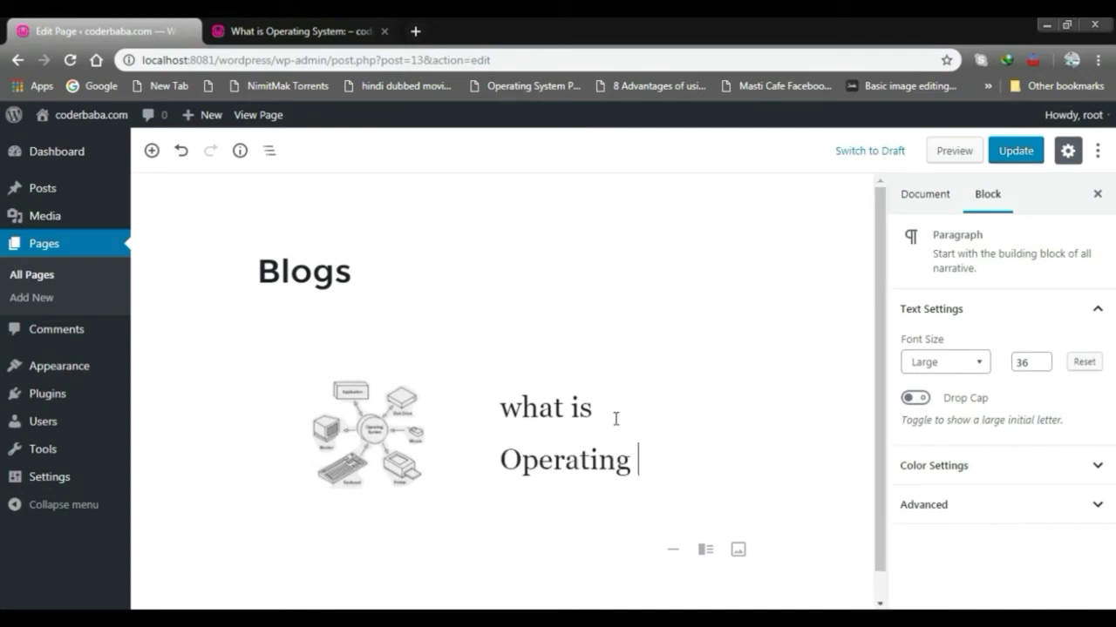
{"action": "type", "text": "System?"}
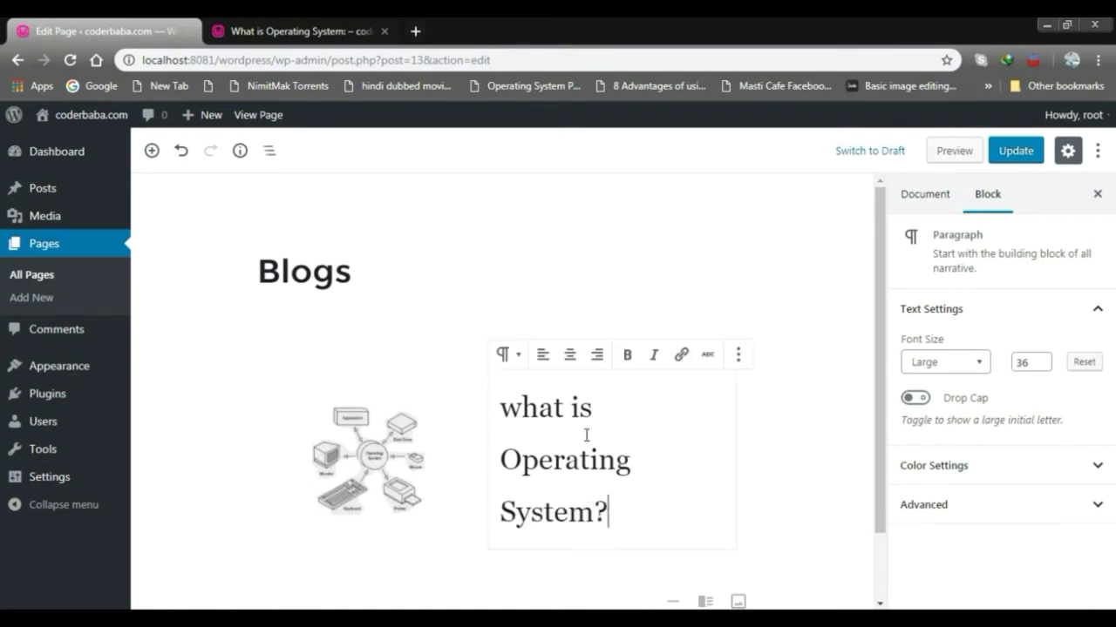
Set the font size of the text beside the image to Medium.
{"action": "left_click_drag", "start_coordinate": [625, 504], "coordinate": [504, 409]}
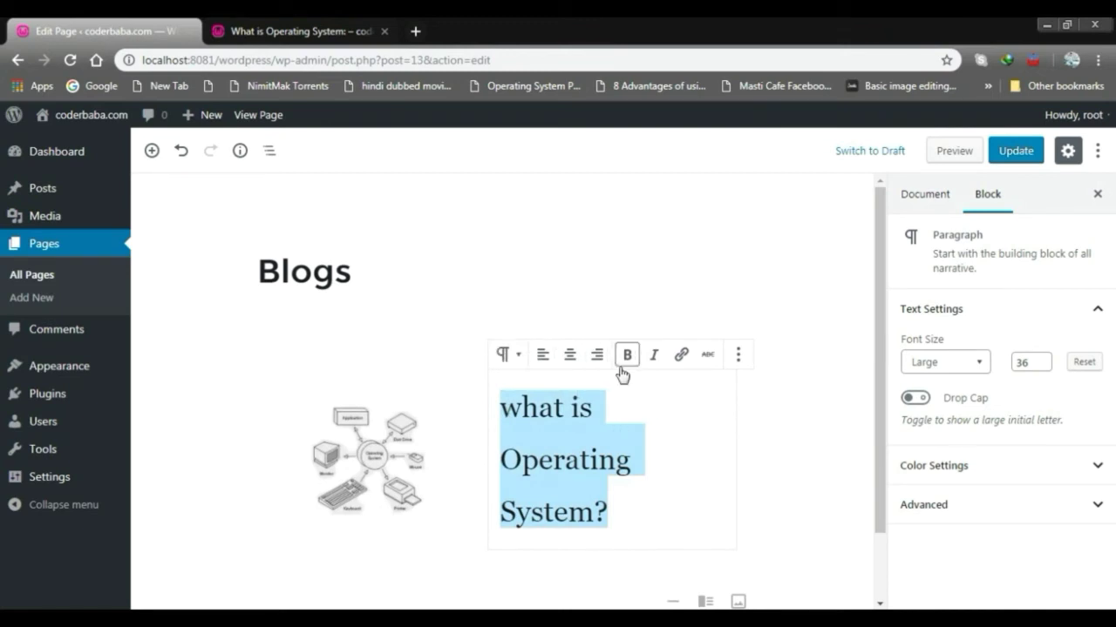
{"action": "left_click", "coordinate": [975, 366]}
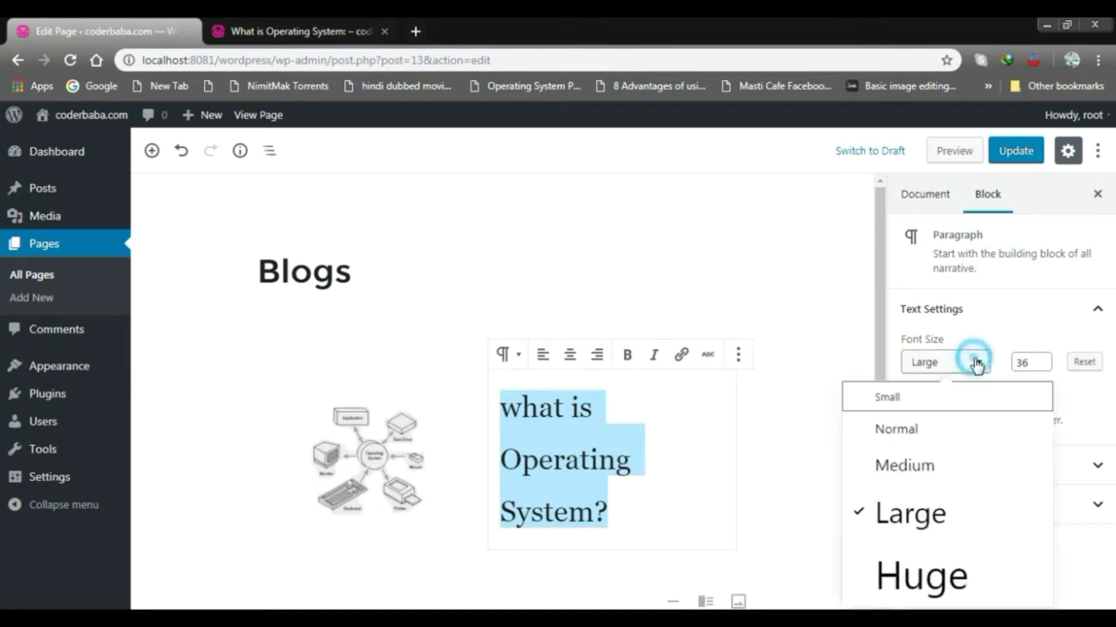
{"action": "left_click", "coordinate": [897, 466]}
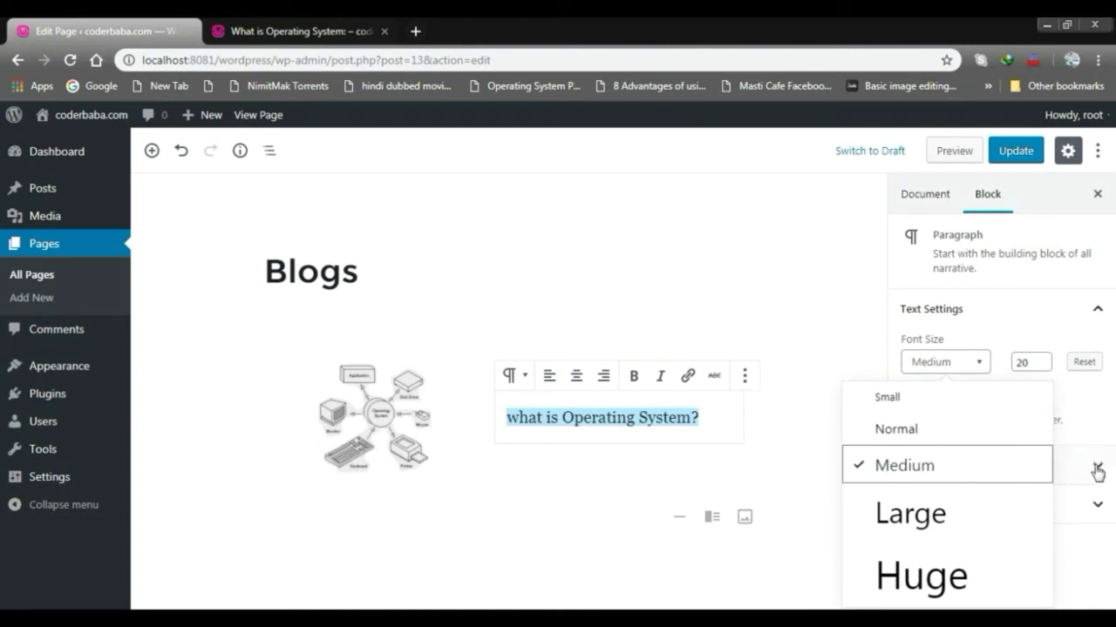
{"action": "left_click", "coordinate": [1104, 420]}
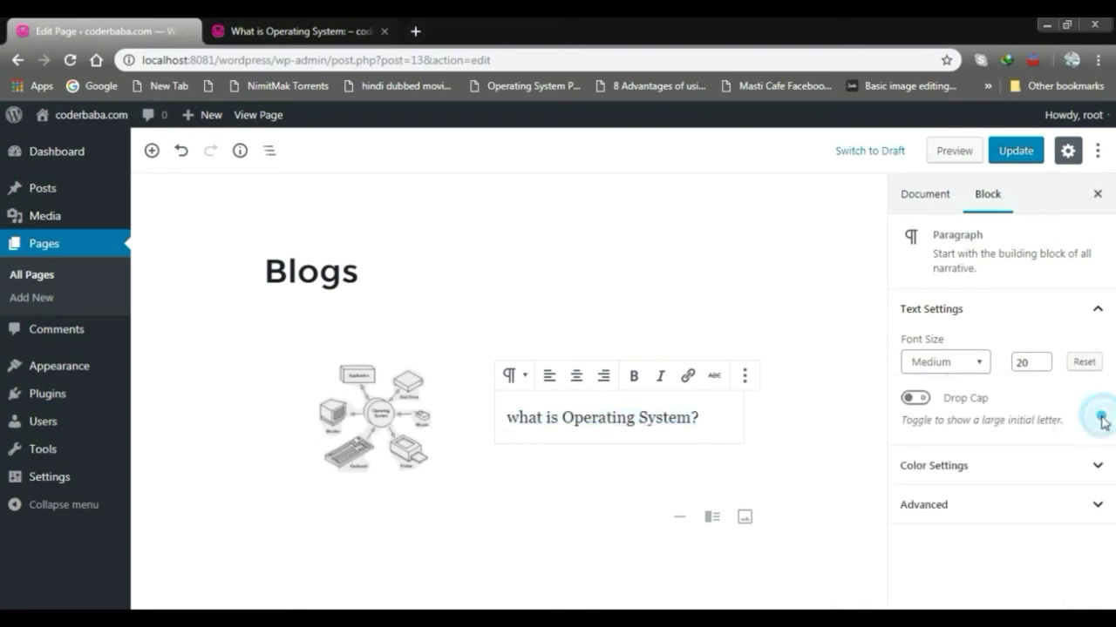
Try black as the text color of "what is Operating System?" and settle on blue.
{"action": "left_click", "coordinate": [1092, 465]}
{"action": "scroll", "coordinate": [1111, 453], "scroll_direction": "down", "scroll_amount": 3}
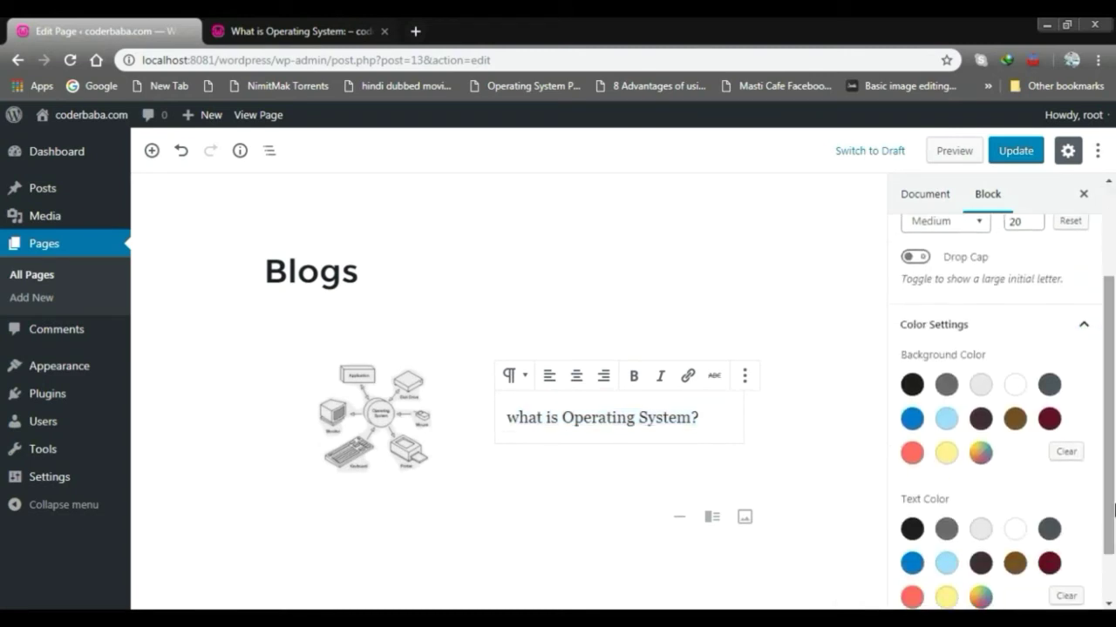
{"action": "left_click", "coordinate": [912, 529]}
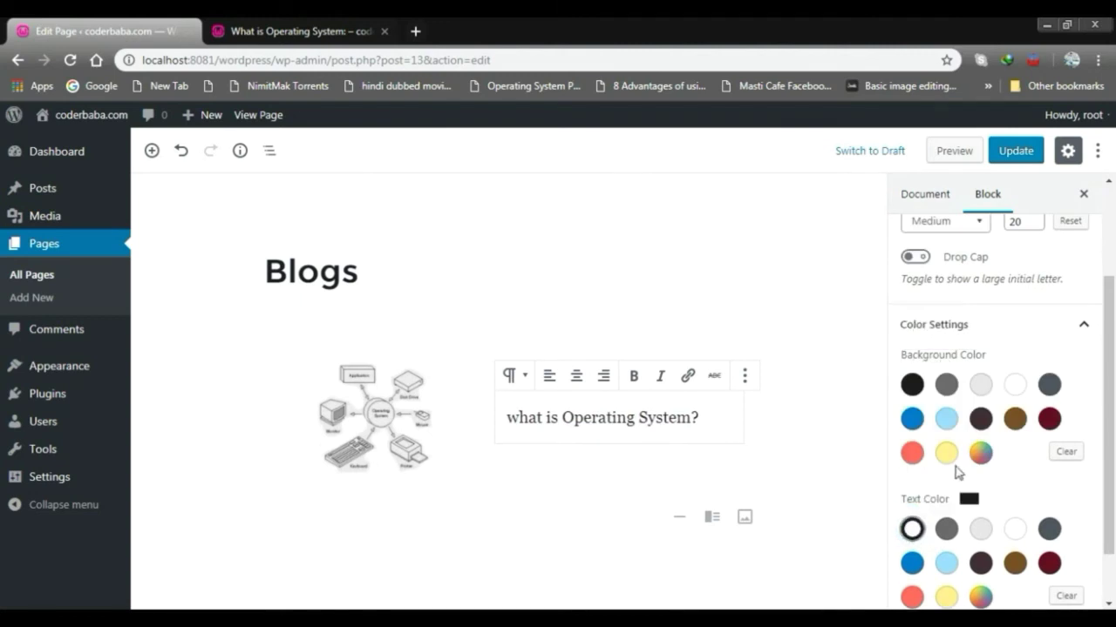
{"action": "left_click", "coordinate": [915, 565]}
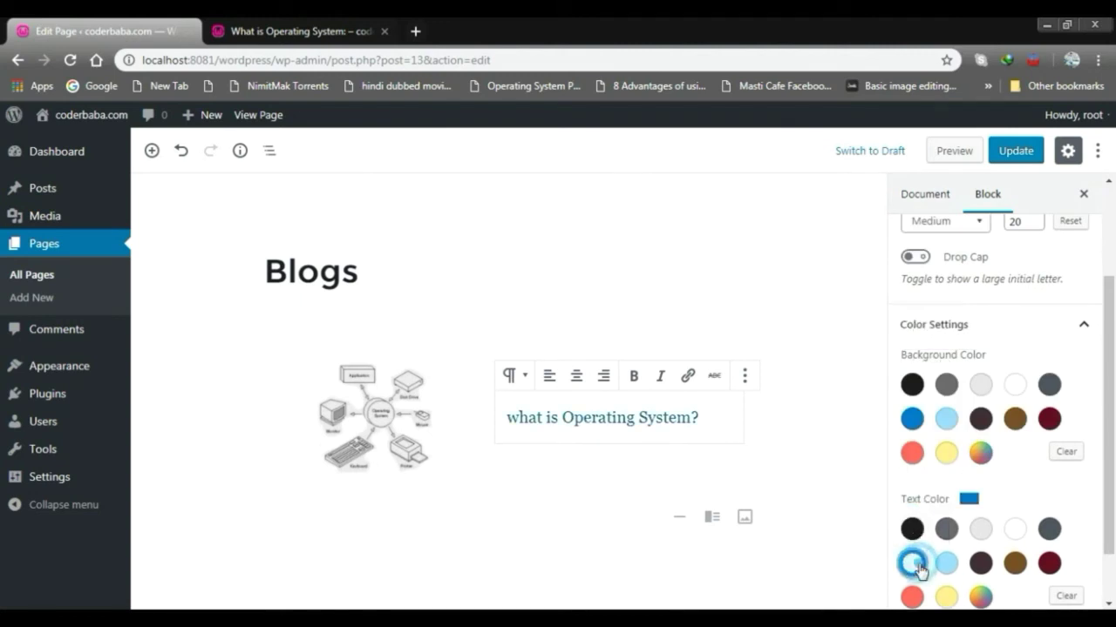
{"action": "left_click", "coordinate": [773, 406]}
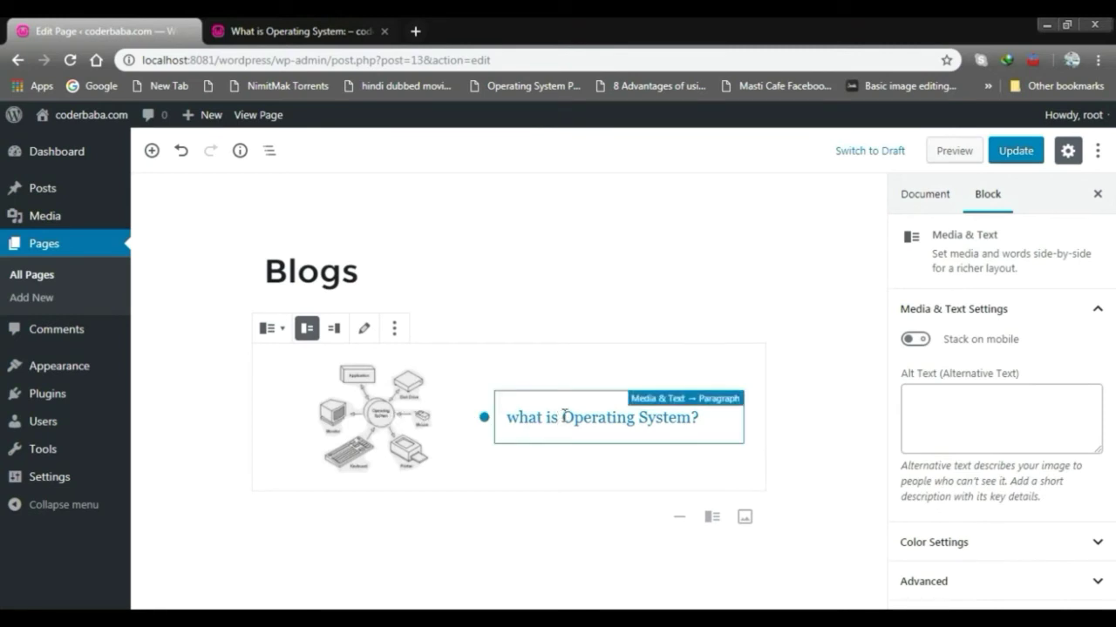
Link "what is Operating System?" to the published post, using the address copied from the post's own page.
{"action": "left_click_drag", "start_coordinate": [705, 417], "coordinate": [508, 418]}
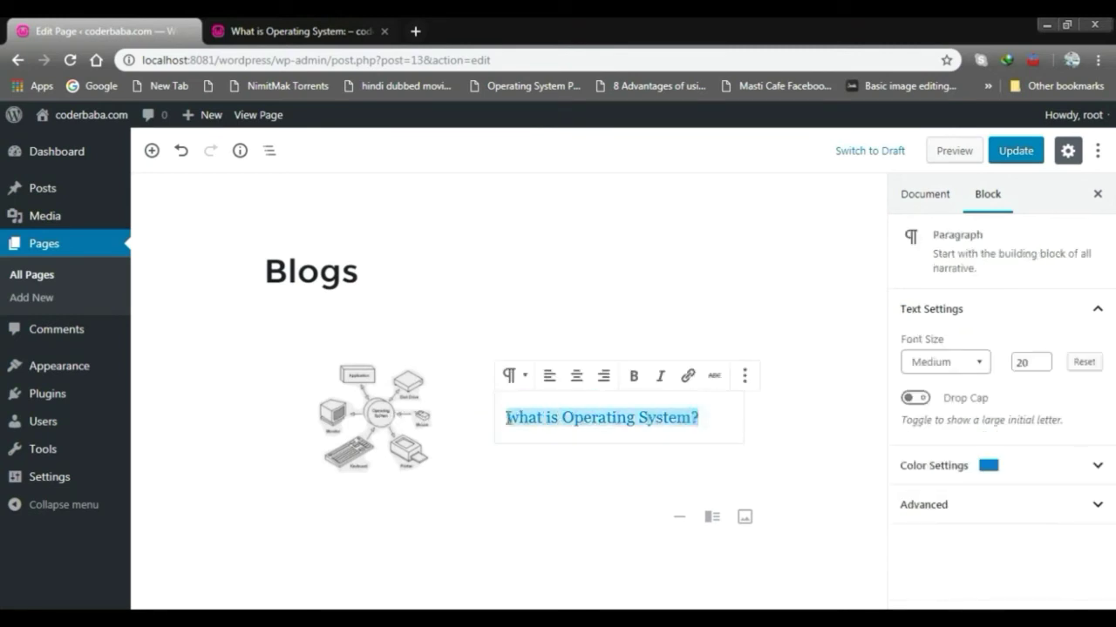
{"action": "left_click", "coordinate": [688, 378]}
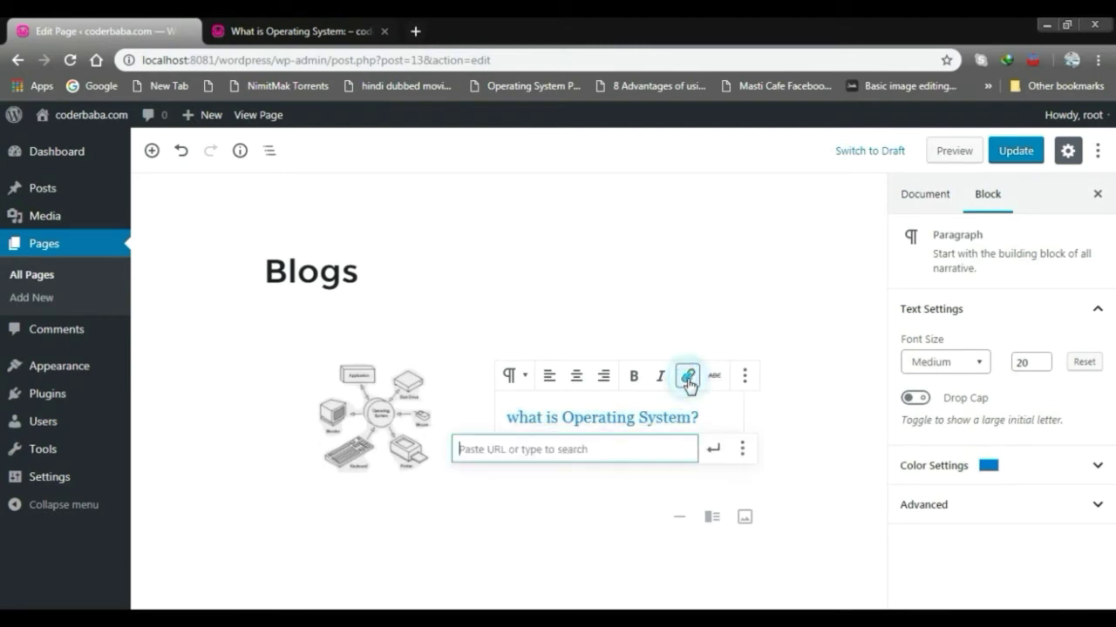
{"action": "left_click", "coordinate": [314, 32]}
{"action": "scroll", "coordinate": [598, 433], "scroll_direction": "up", "scroll_amount": 5}
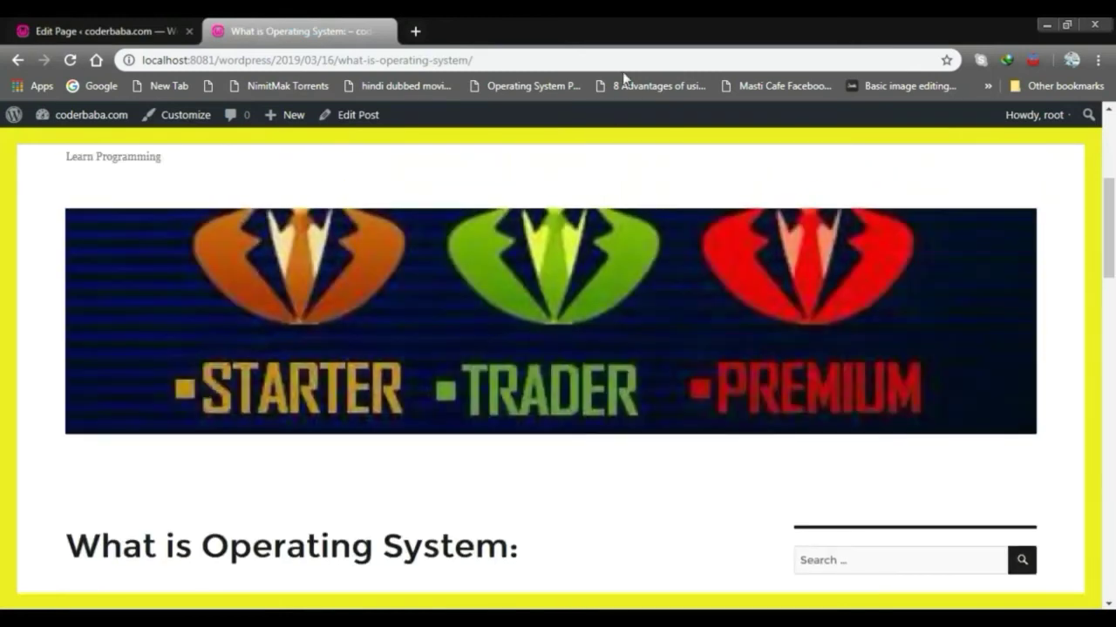
{"action": "left_click", "coordinate": [511, 63]}
{"action": "key", "text": "ctrl+c"}
{"action": "left_click", "coordinate": [105, 31]}
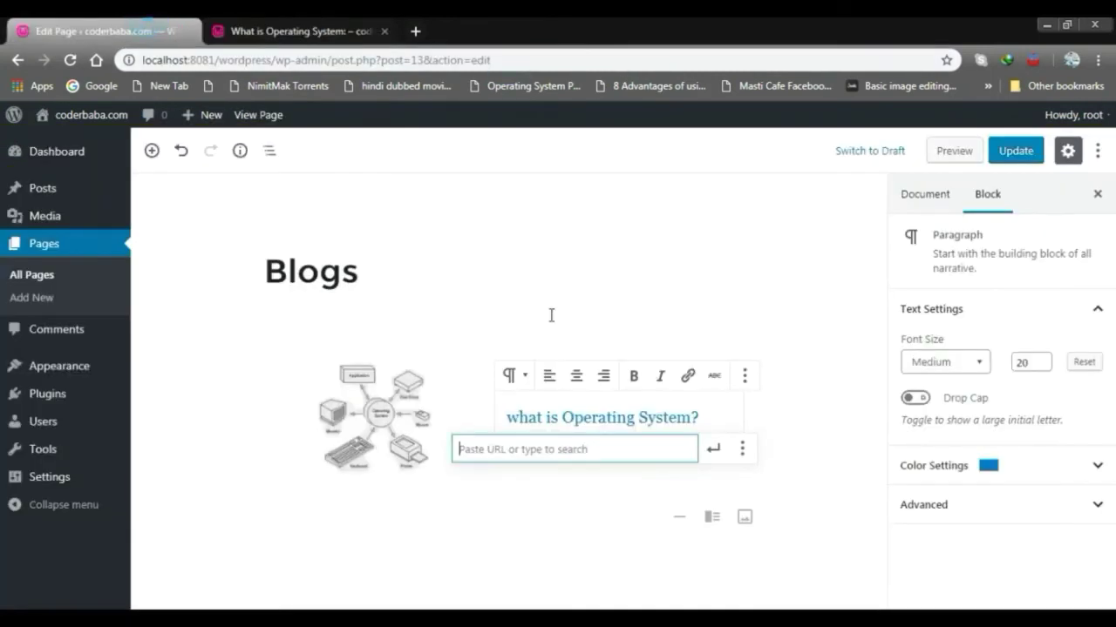
{"action": "key", "text": "ctrl+v"}
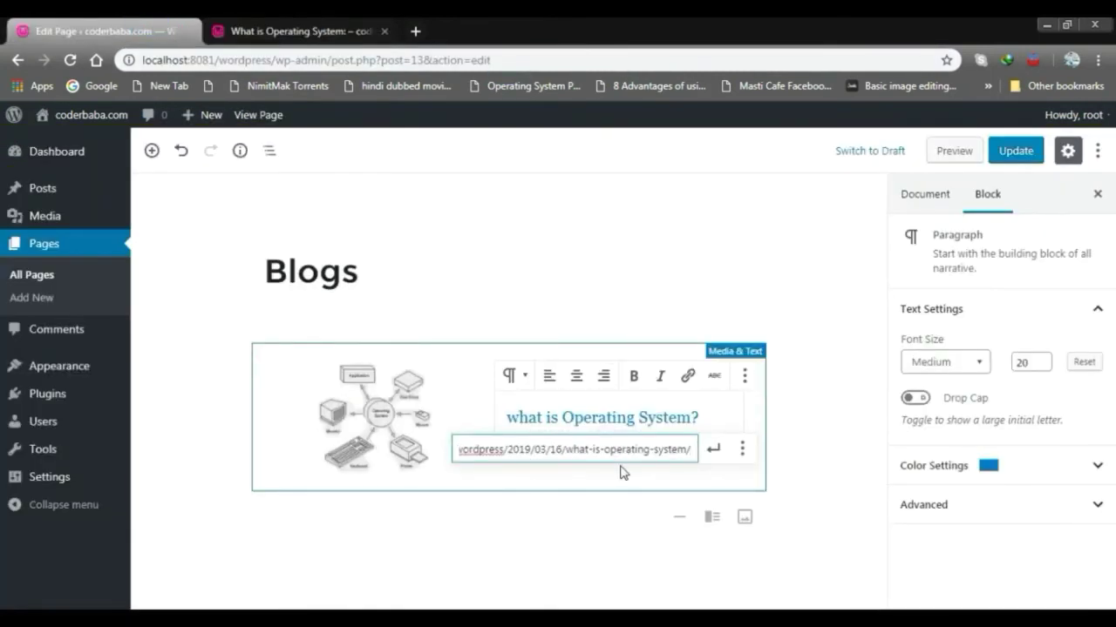
{"action": "key", "text": "Return"}
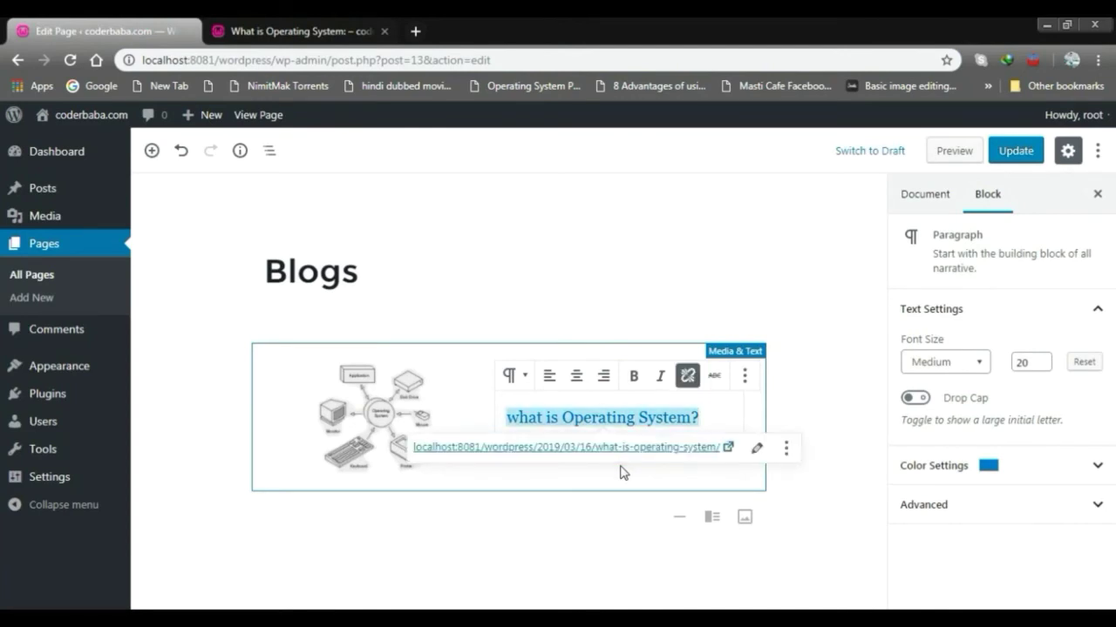
{"action": "left_click", "coordinate": [830, 252]}
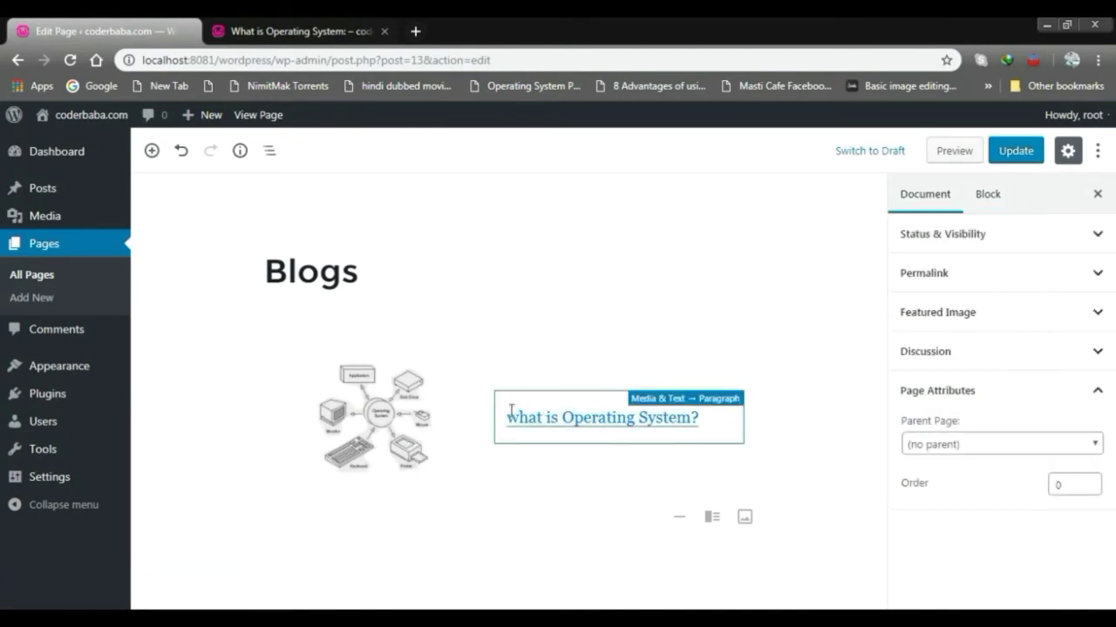
Add a separator below the Media & Text block on the Blogs page.
{"action": "left_click", "coordinate": [256, 384]}
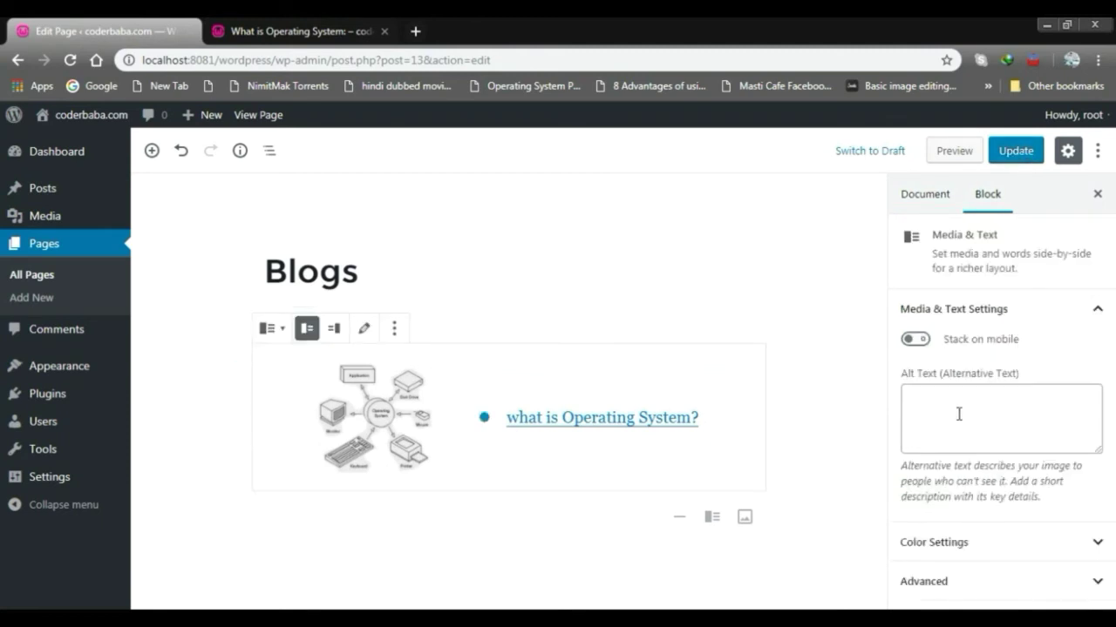
{"action": "left_click", "coordinate": [790, 386]}
{"action": "left_click", "coordinate": [740, 375]}
{"action": "left_click", "coordinate": [679, 517]}
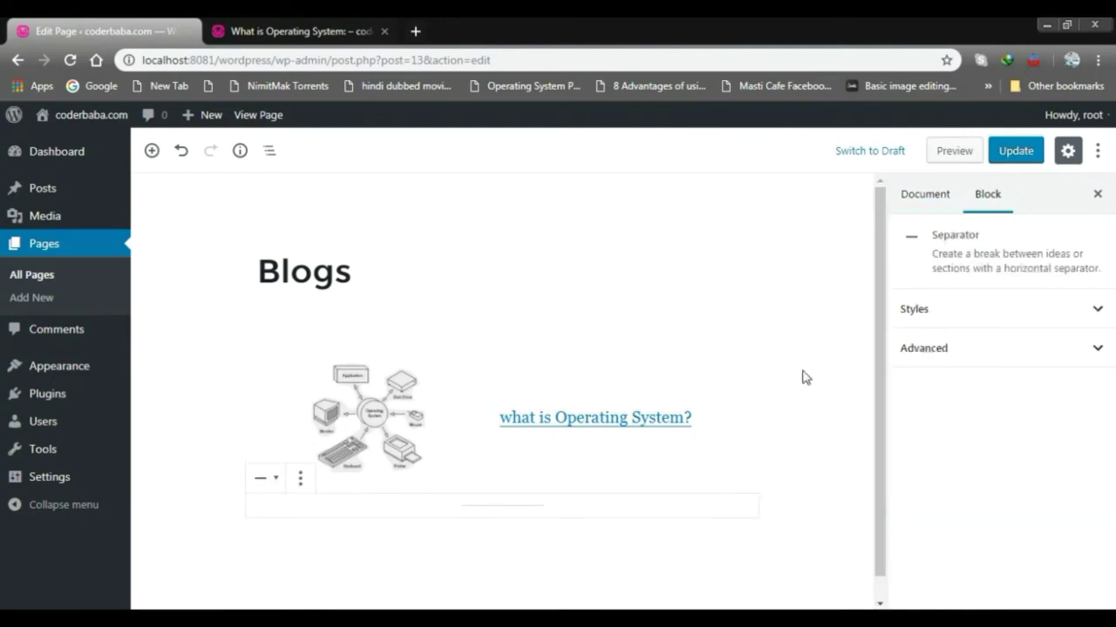
{"action": "left_click", "coordinate": [707, 380]}
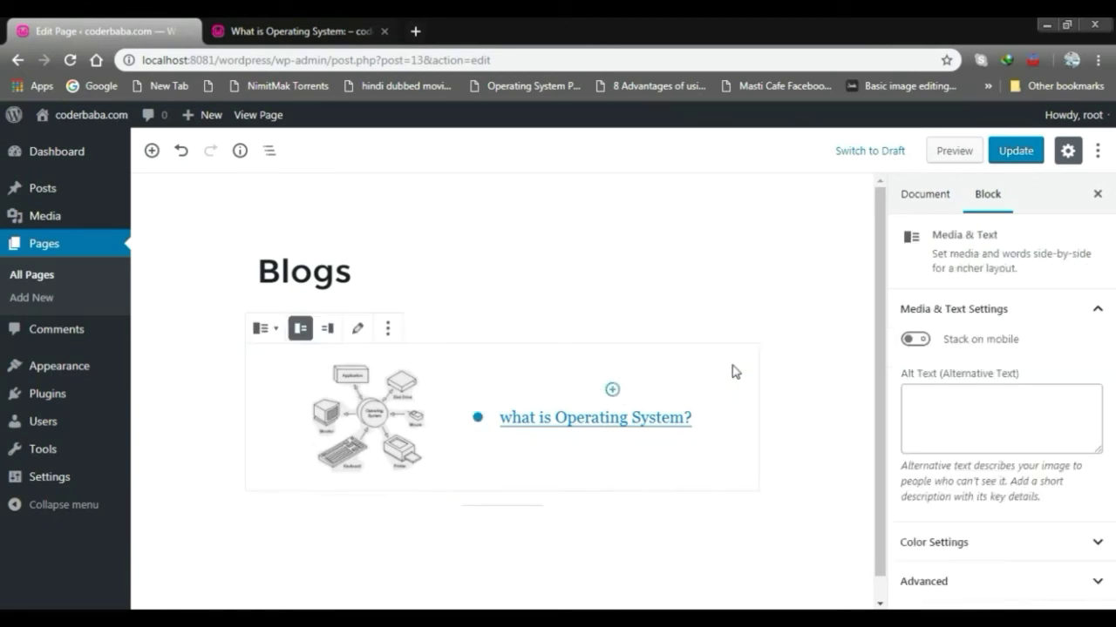
Look through the Blogs page's document settings for its permalink and featured image.
{"action": "left_click", "coordinate": [925, 194]}
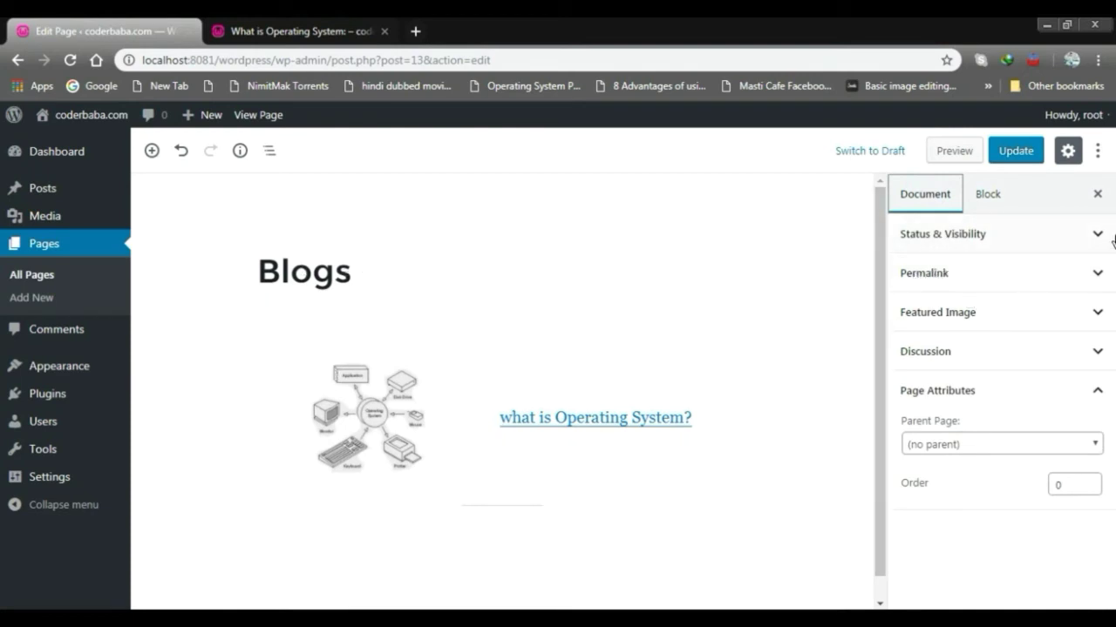
{"action": "left_click", "coordinate": [931, 275]}
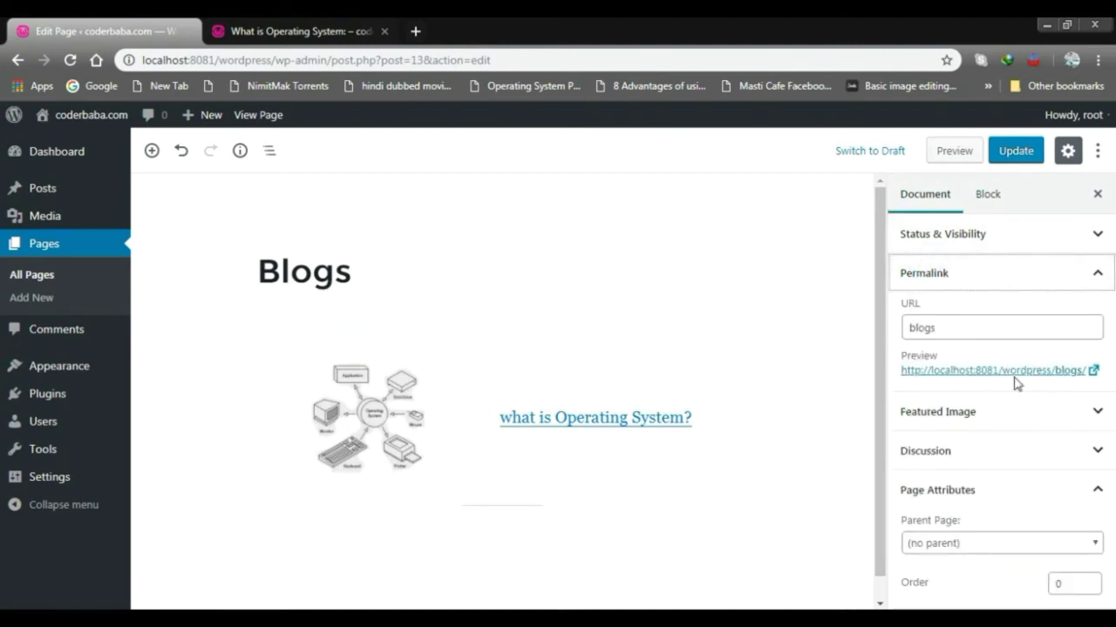
{"action": "left_click", "coordinate": [1094, 275]}
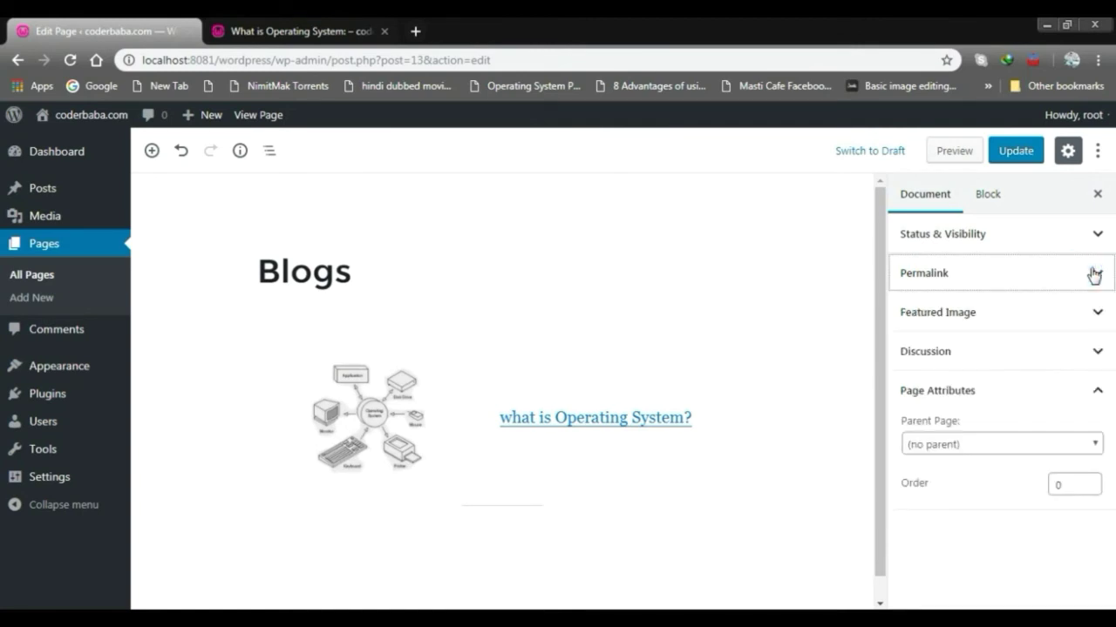
{"action": "left_click", "coordinate": [1092, 315]}
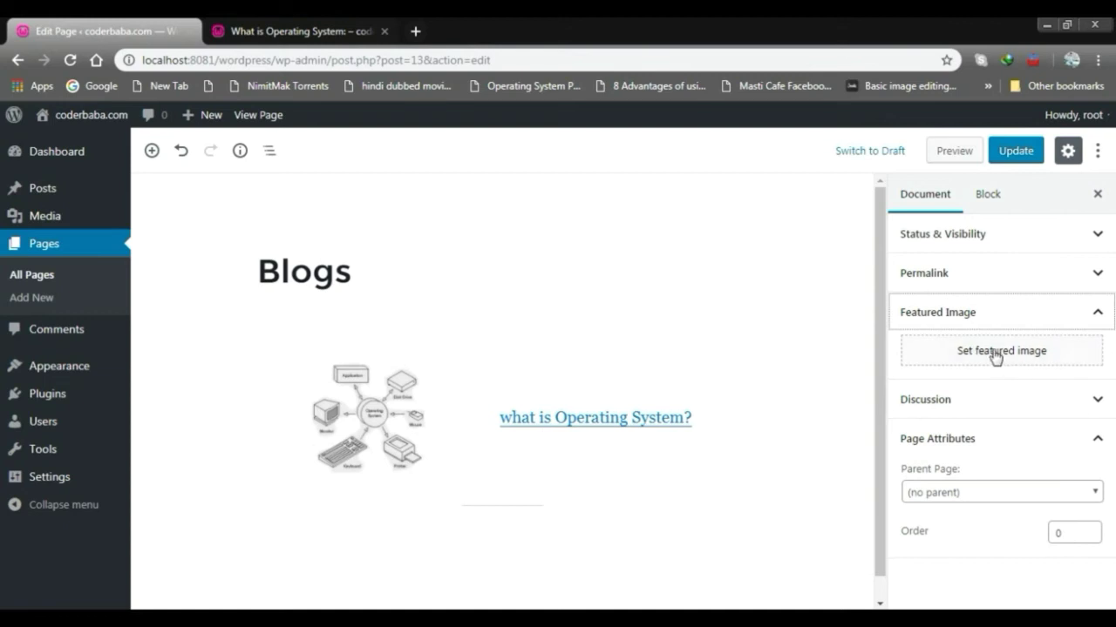
Look through the Blogs page's discussion settings and page attributes, including the available parent pages.
{"action": "left_click", "coordinate": [1086, 399]}
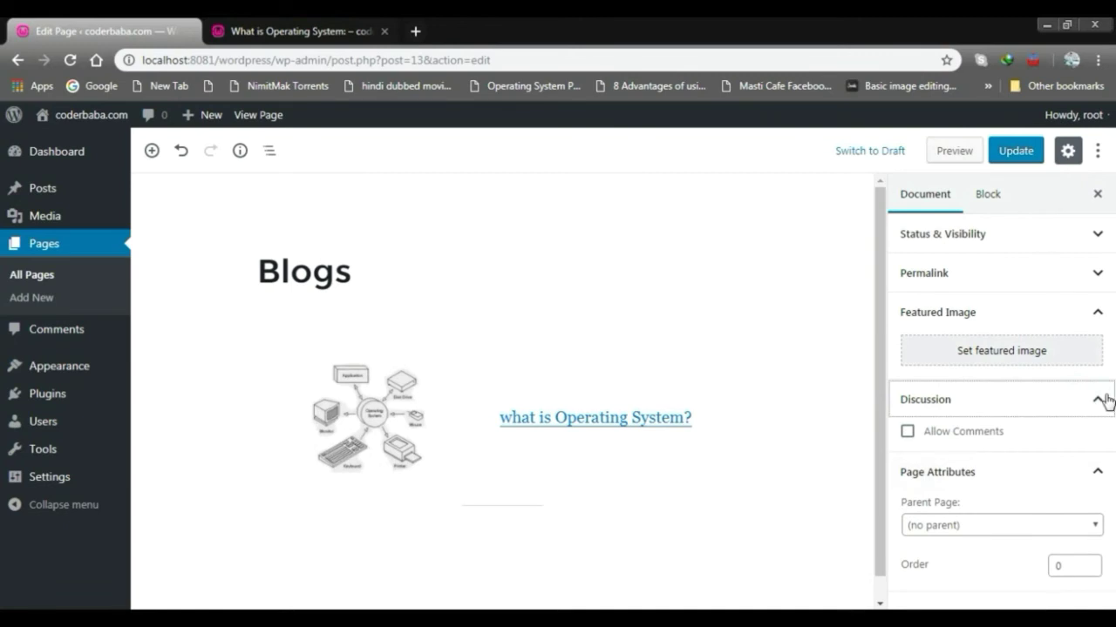
{"action": "left_click", "coordinate": [1103, 399]}
{"action": "left_click", "coordinate": [1087, 446]}
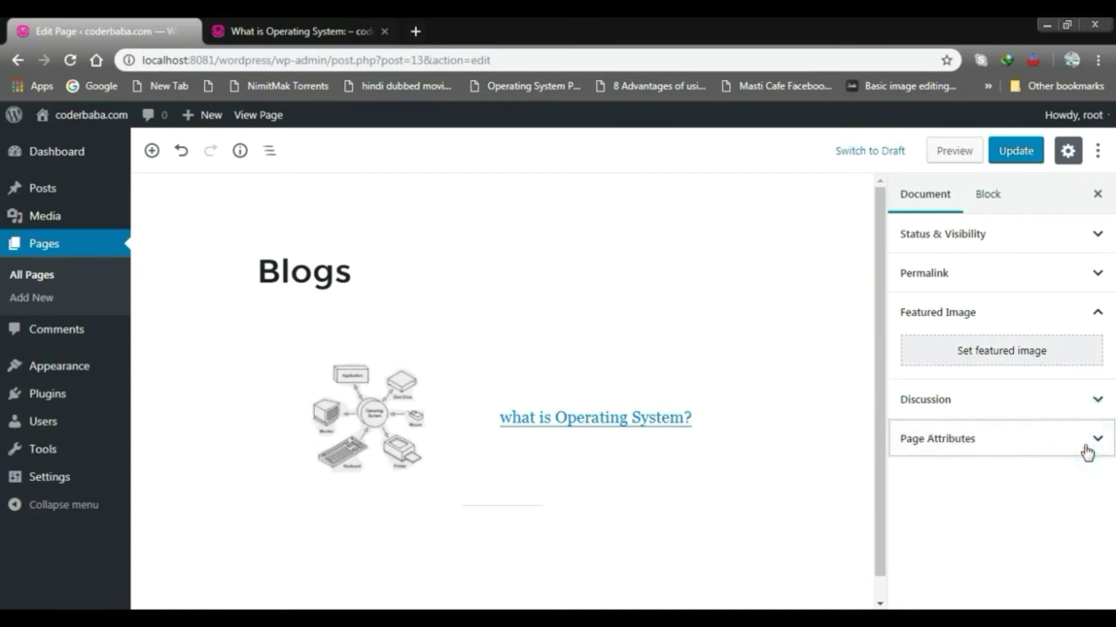
{"action": "left_click", "coordinate": [1086, 446]}
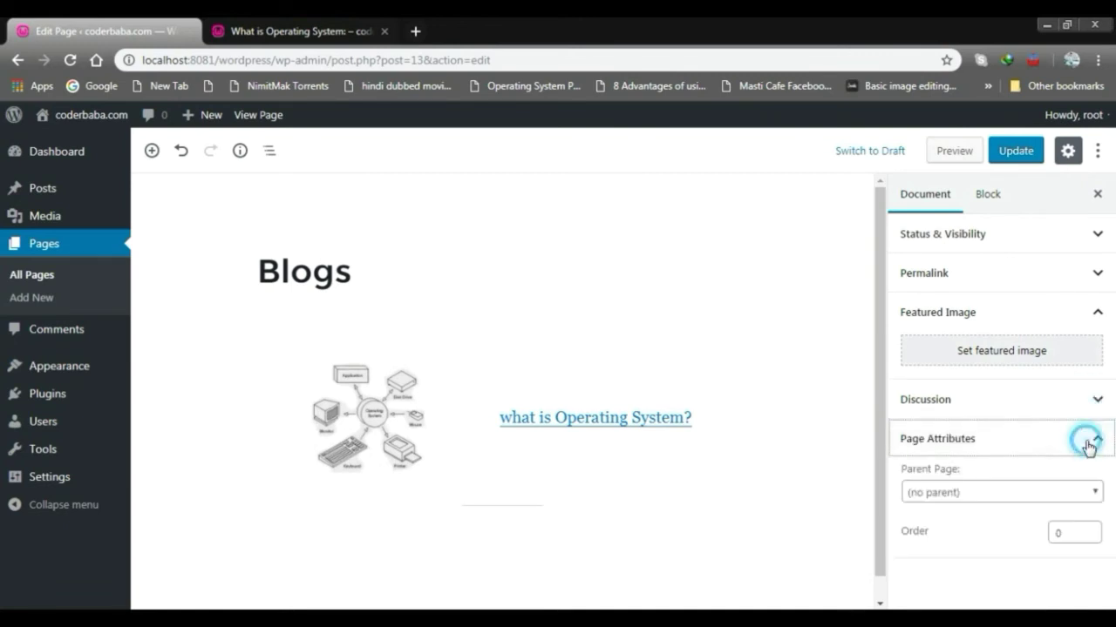
{"action": "left_click", "coordinate": [1093, 494]}
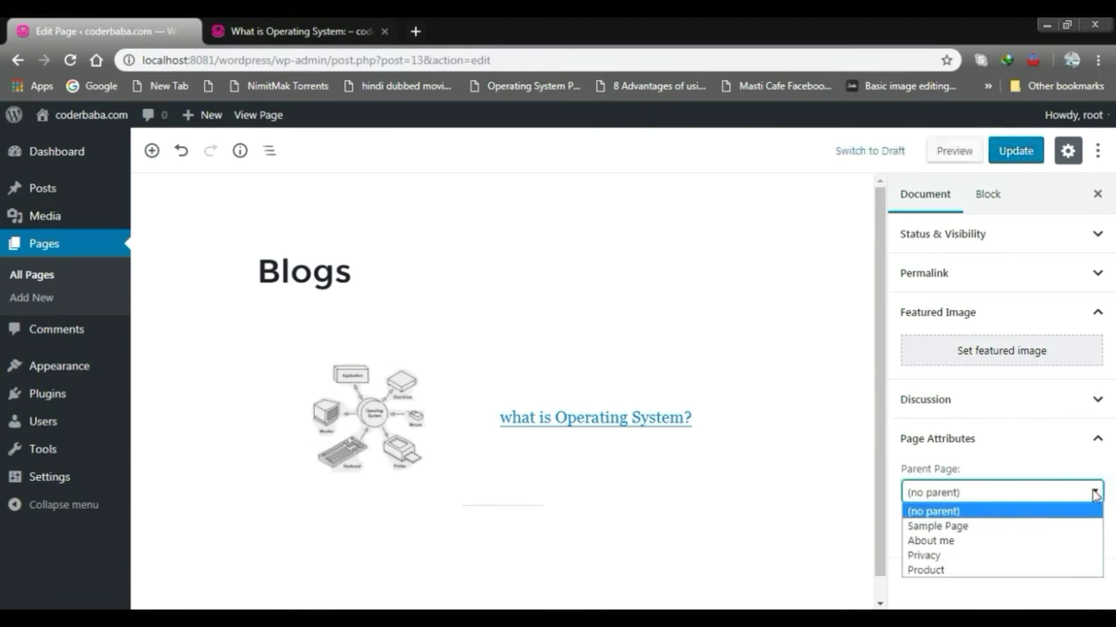
{"action": "left_click", "coordinate": [1095, 495]}
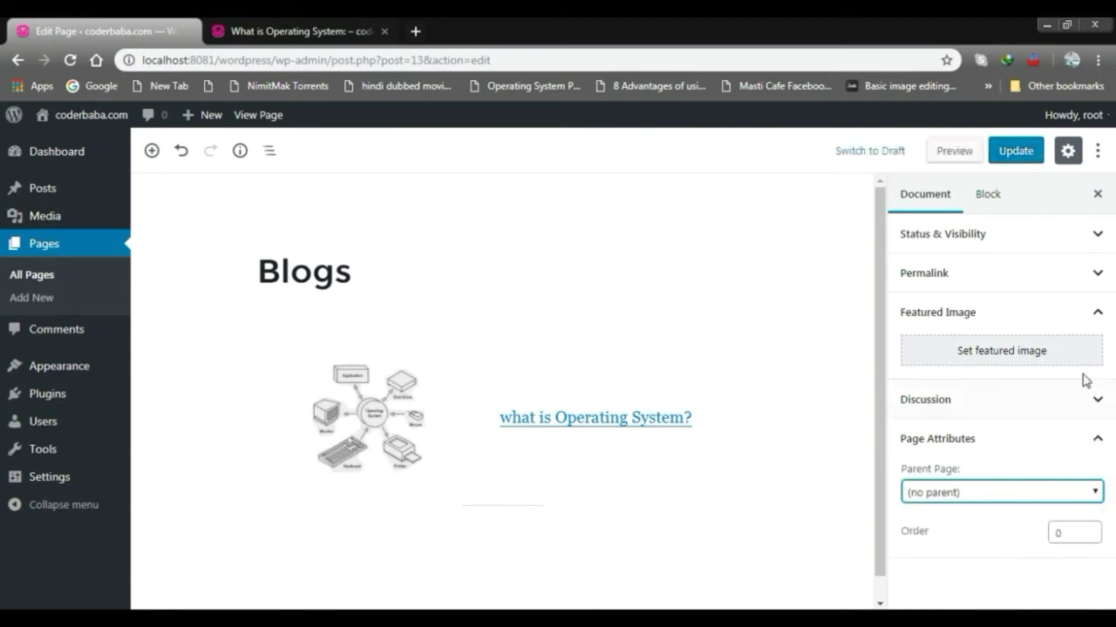
Update the Blogs page to save its image, post link and separator.
{"action": "left_click", "coordinate": [1096, 312]}
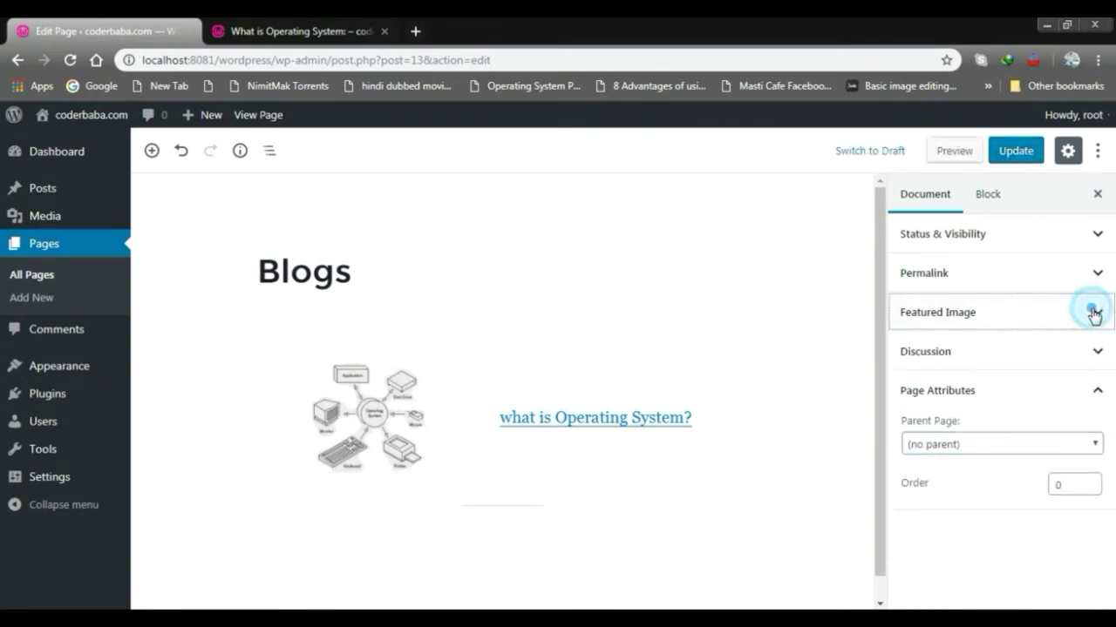
{"action": "left_click", "coordinate": [987, 202]}
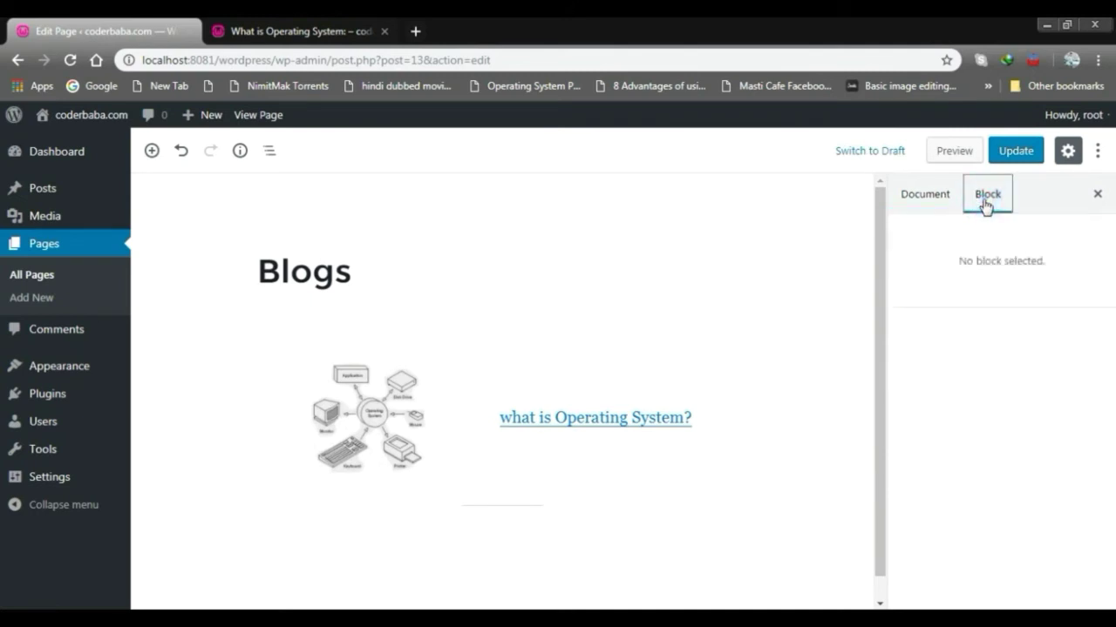
{"action": "left_click", "coordinate": [1013, 153]}
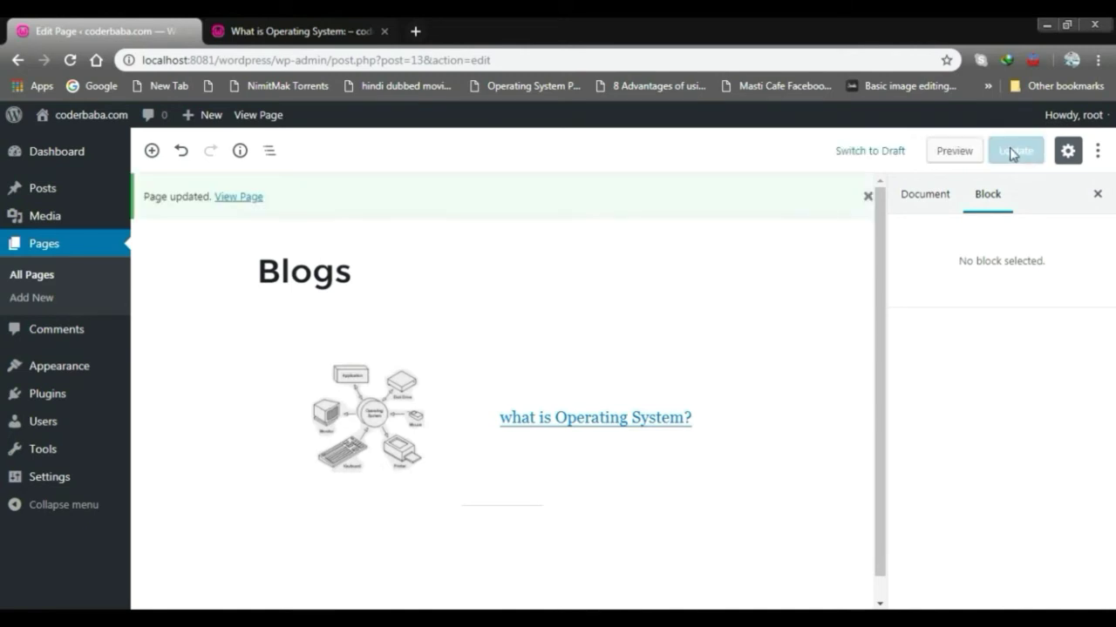
Open the site's home page and look through the posts shown on it.
{"action": "left_click", "coordinate": [311, 28]}
{"action": "scroll", "coordinate": [310, 281], "scroll_direction": "down", "scroll_amount": 3}
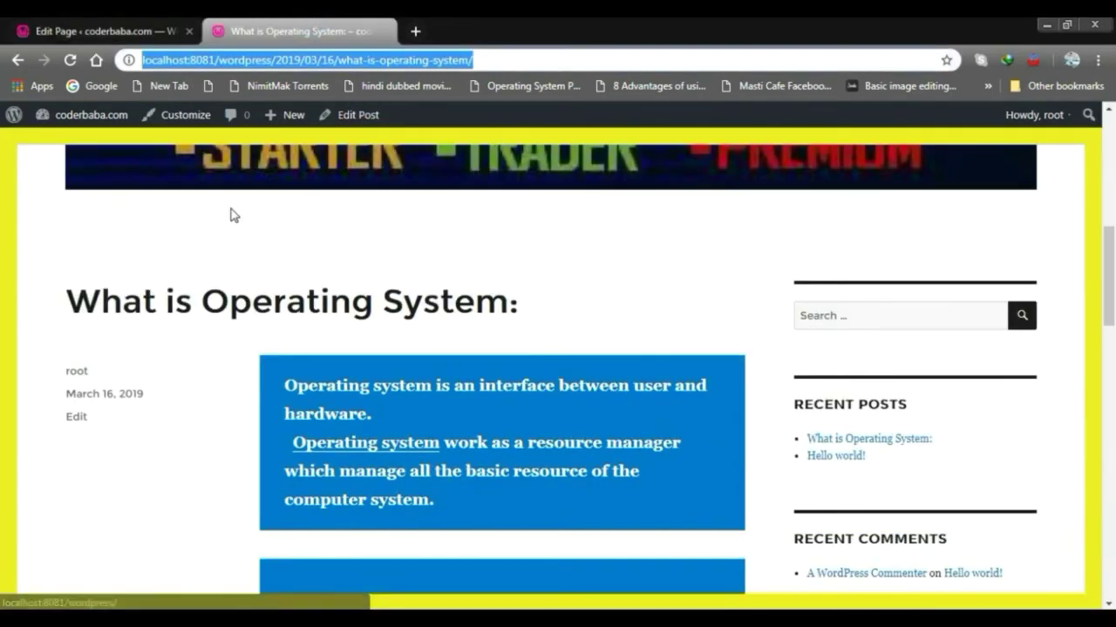
{"action": "scroll", "coordinate": [232, 215], "scroll_direction": "up", "scroll_amount": 6}
{"action": "left_click", "coordinate": [141, 456]}
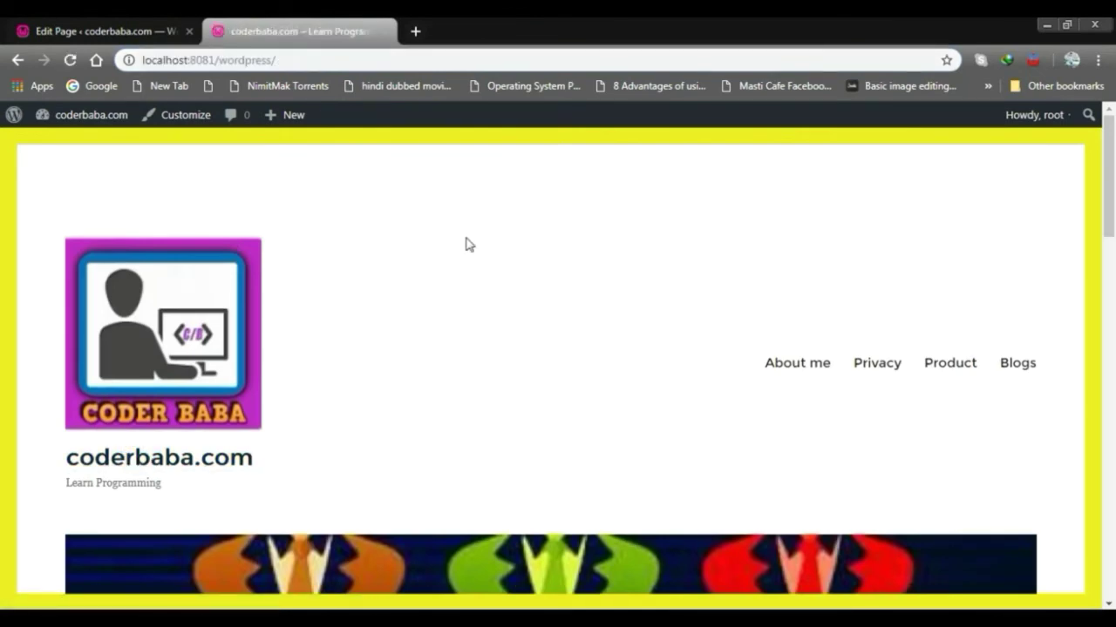
{"action": "scroll", "coordinate": [471, 249], "scroll_direction": "down", "scroll_amount": 10}
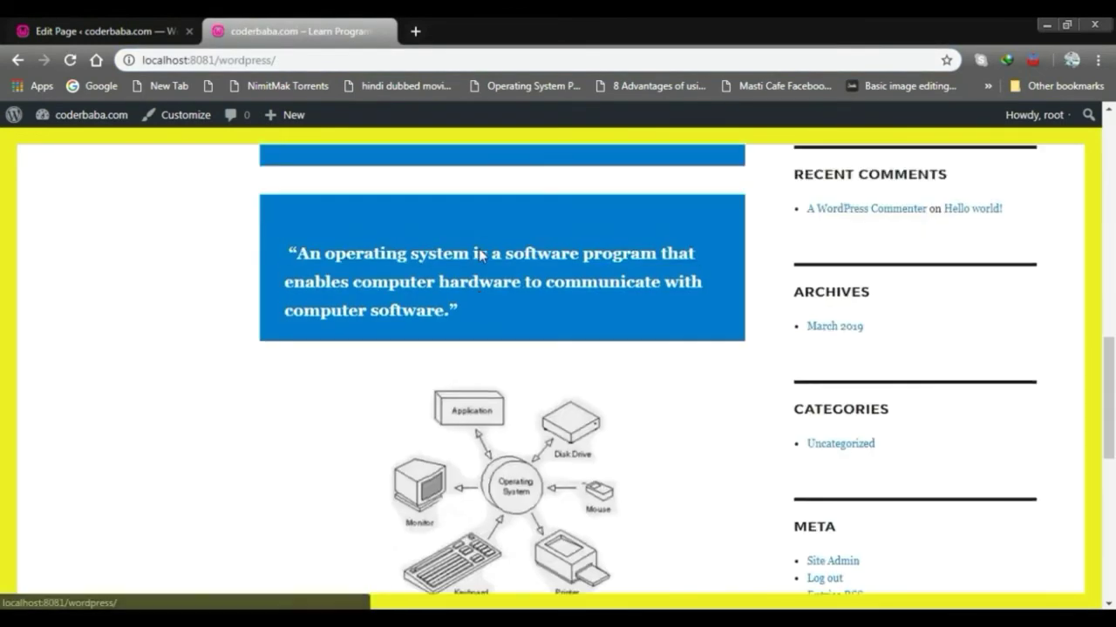
{"action": "scroll", "coordinate": [481, 254], "scroll_direction": "up", "scroll_amount": 6}
{"action": "scroll", "coordinate": [480, 254], "scroll_direction": "down", "scroll_amount": 15}
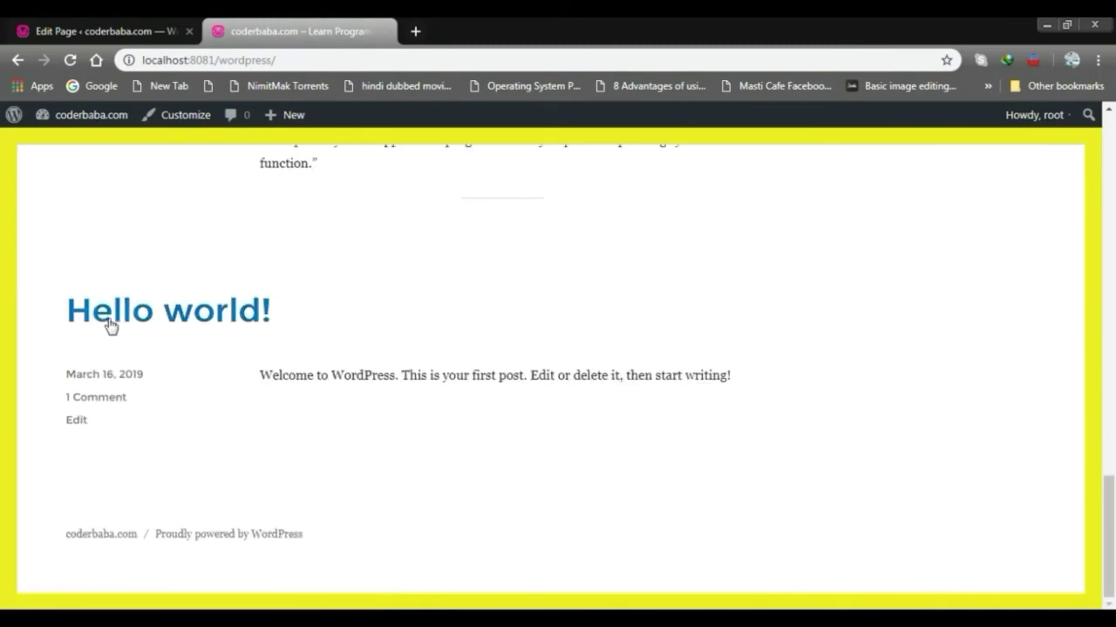
{"action": "scroll", "coordinate": [473, 354], "scroll_direction": "up", "scroll_amount": 10}
{"action": "scroll", "coordinate": [513, 430], "scroll_direction": "down", "scroll_amount": 3}
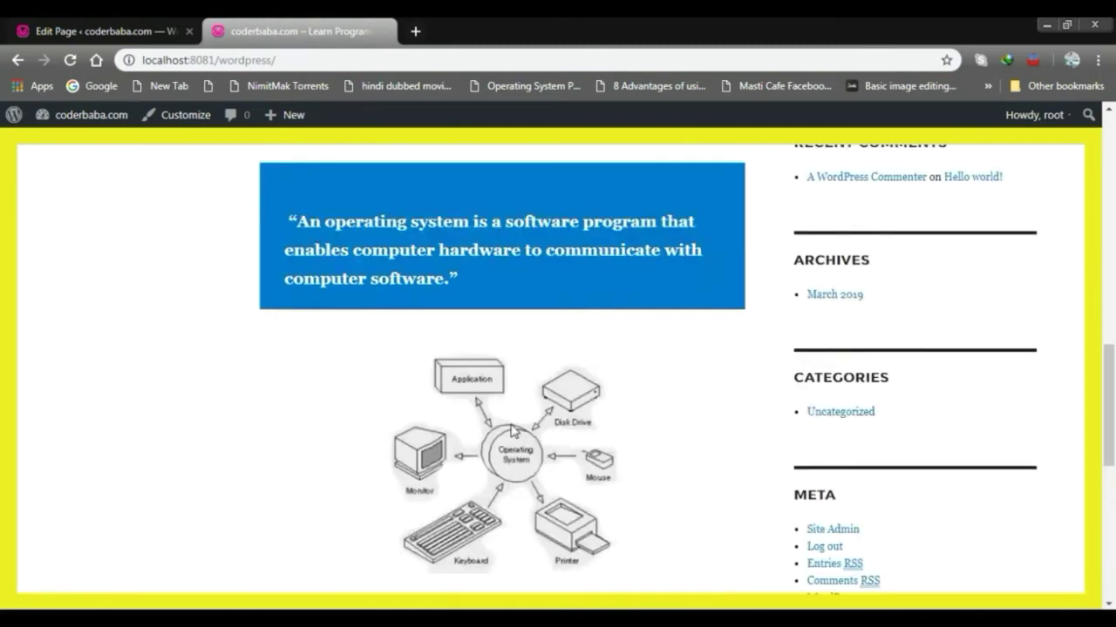
{"action": "scroll", "coordinate": [513, 422], "scroll_direction": "up", "scroll_amount": 6}
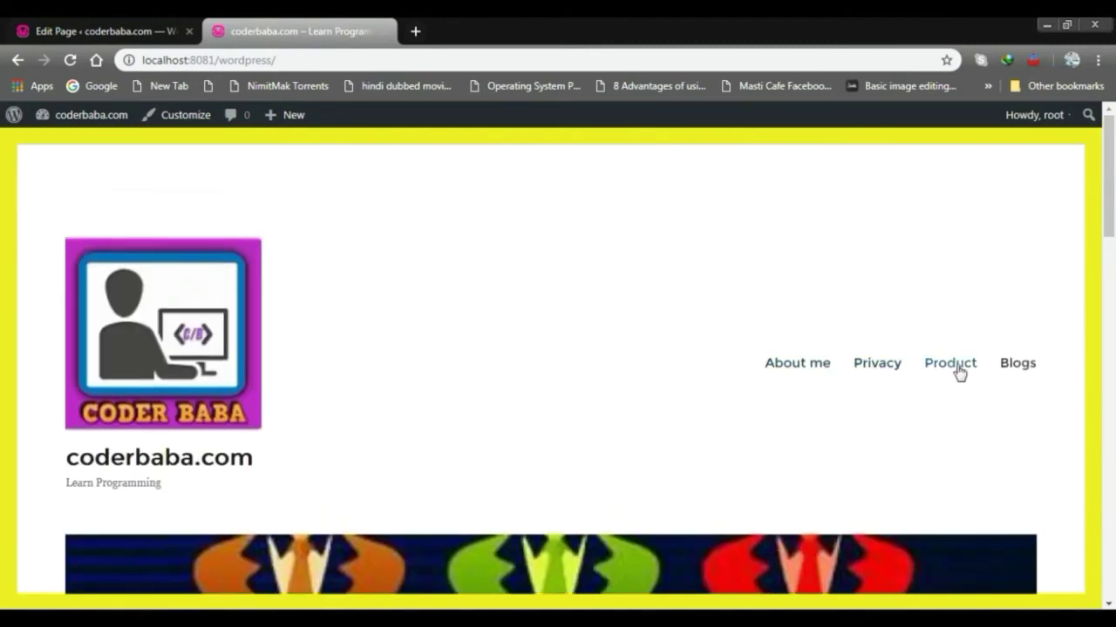
Open the Blogs page on the live site and check its image, linked text and separator.
{"action": "left_click", "coordinate": [1009, 364]}
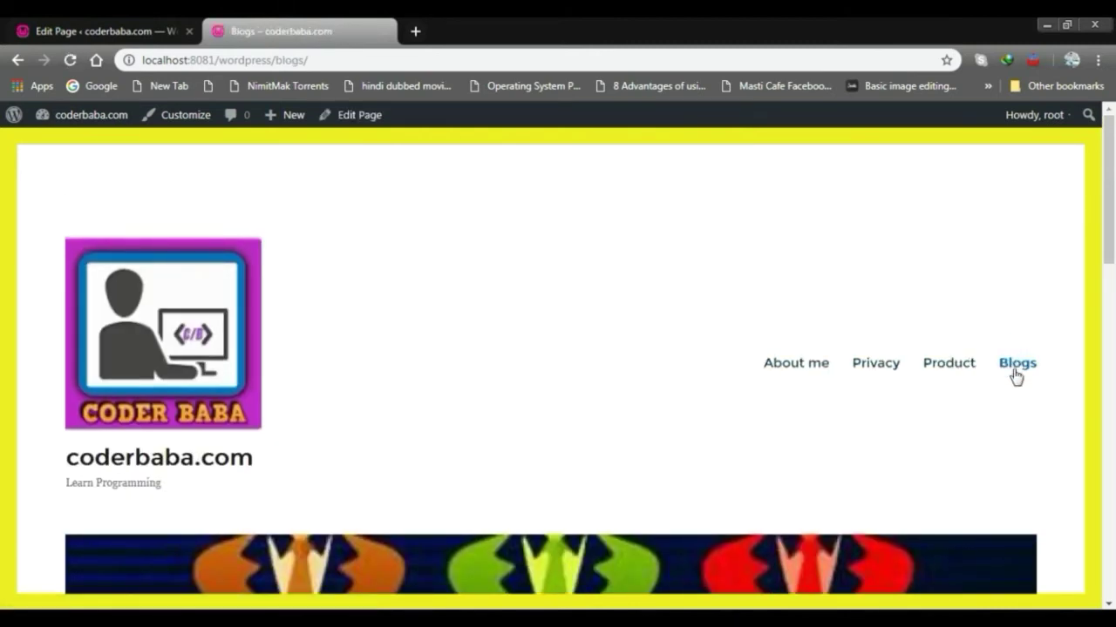
{"action": "left_click", "coordinate": [1017, 368]}
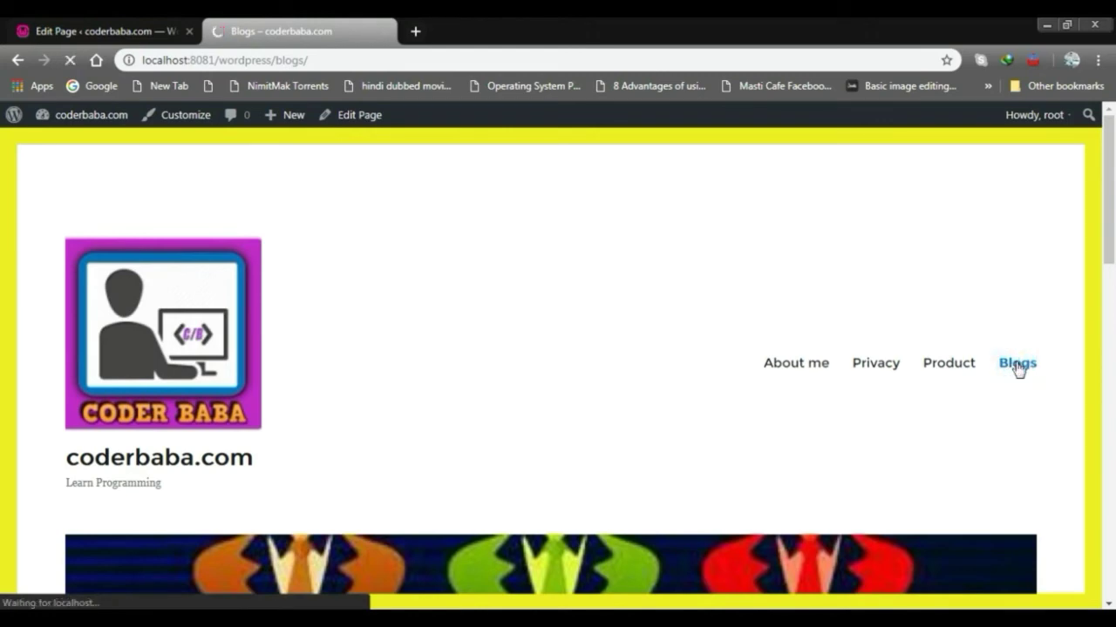
{"action": "scroll", "coordinate": [606, 323], "scroll_direction": "down", "scroll_amount": 7}
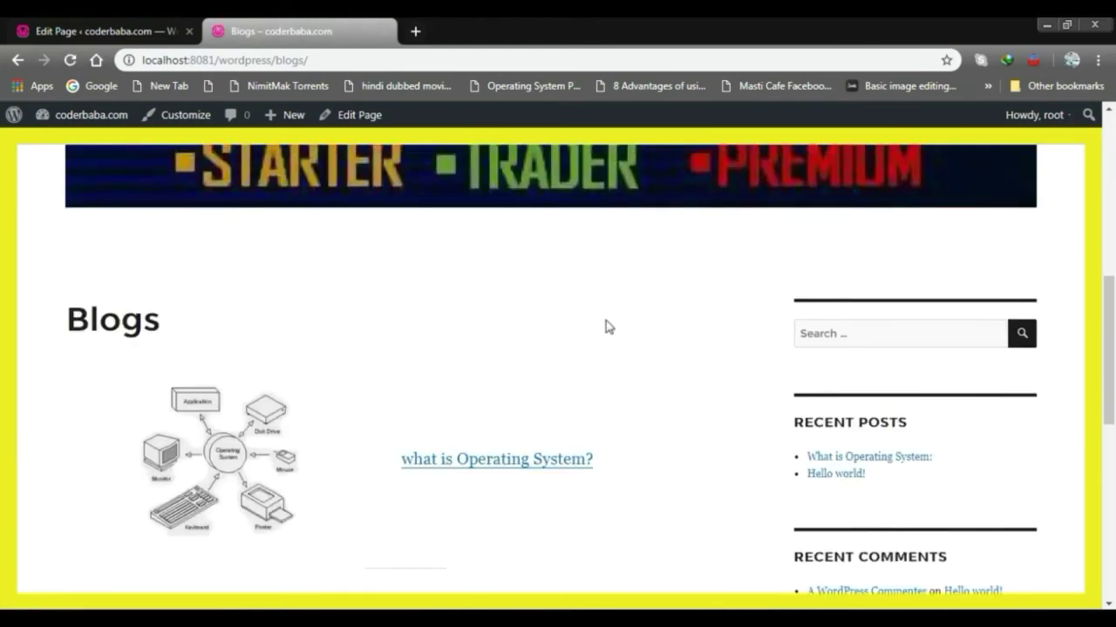
{"action": "scroll", "coordinate": [418, 282], "scroll_direction": "down", "scroll_amount": 2}
{"action": "scroll", "coordinate": [346, 296], "scroll_direction": "up", "scroll_amount": 2}
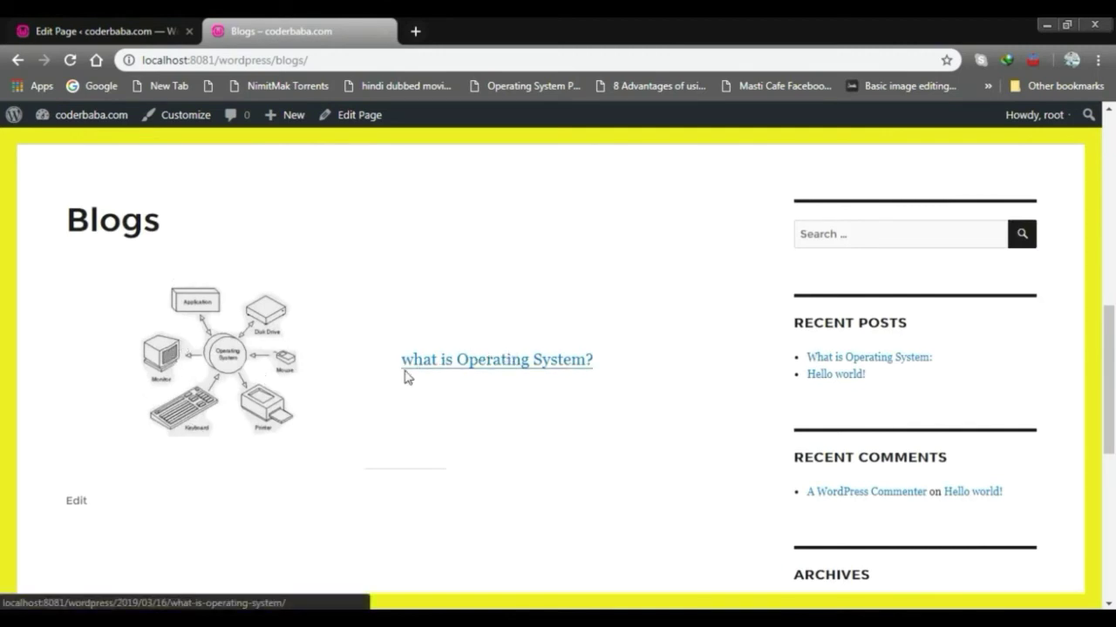
Follow the "what is Operating System?" link on the Blogs page and look through the post it opens.
{"action": "left_click", "coordinate": [482, 364]}
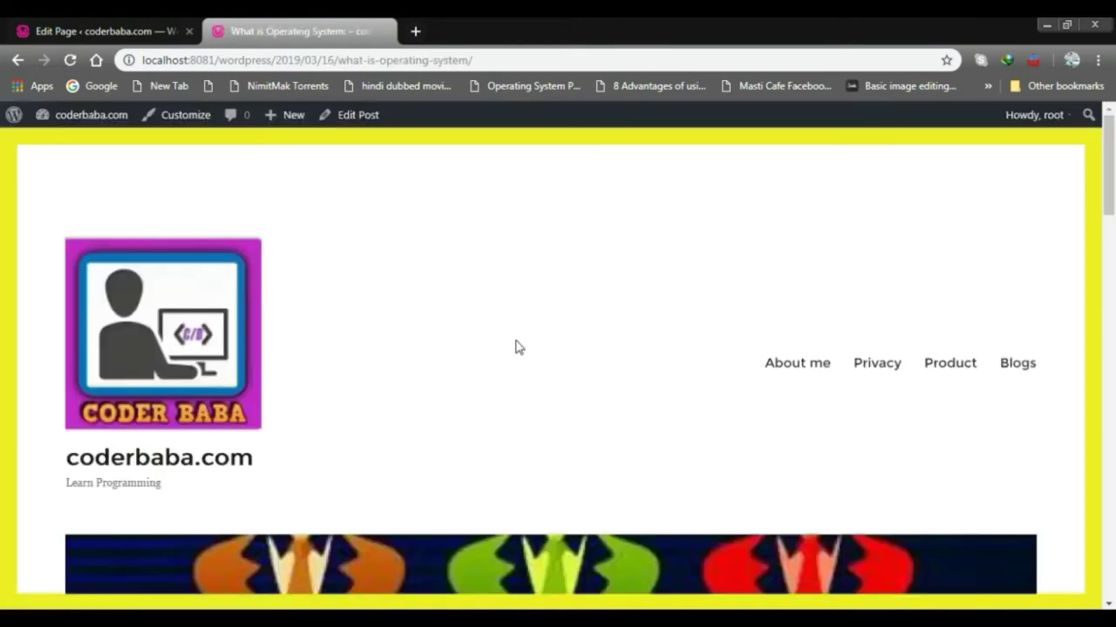
{"action": "scroll", "coordinate": [515, 346], "scroll_direction": "down", "scroll_amount": 8}
{"action": "scroll", "coordinate": [427, 333], "scroll_direction": "down", "scroll_amount": 6}
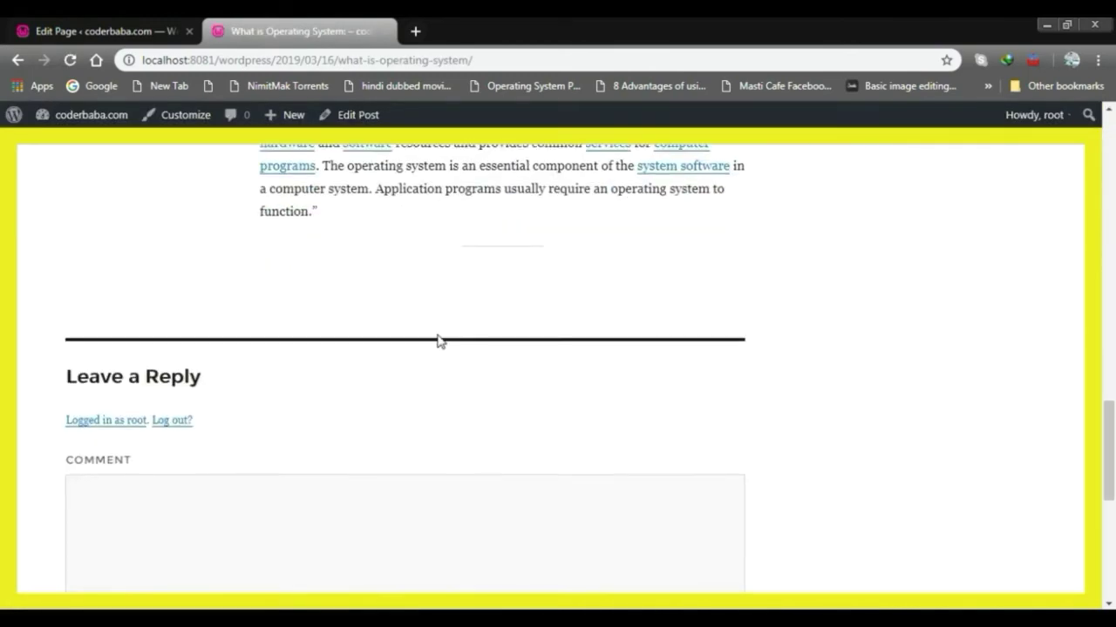
{"action": "scroll", "coordinate": [470, 349], "scroll_direction": "up", "scroll_amount": 7}
{"action": "scroll", "coordinate": [484, 345], "scroll_direction": "up", "scroll_amount": 5}
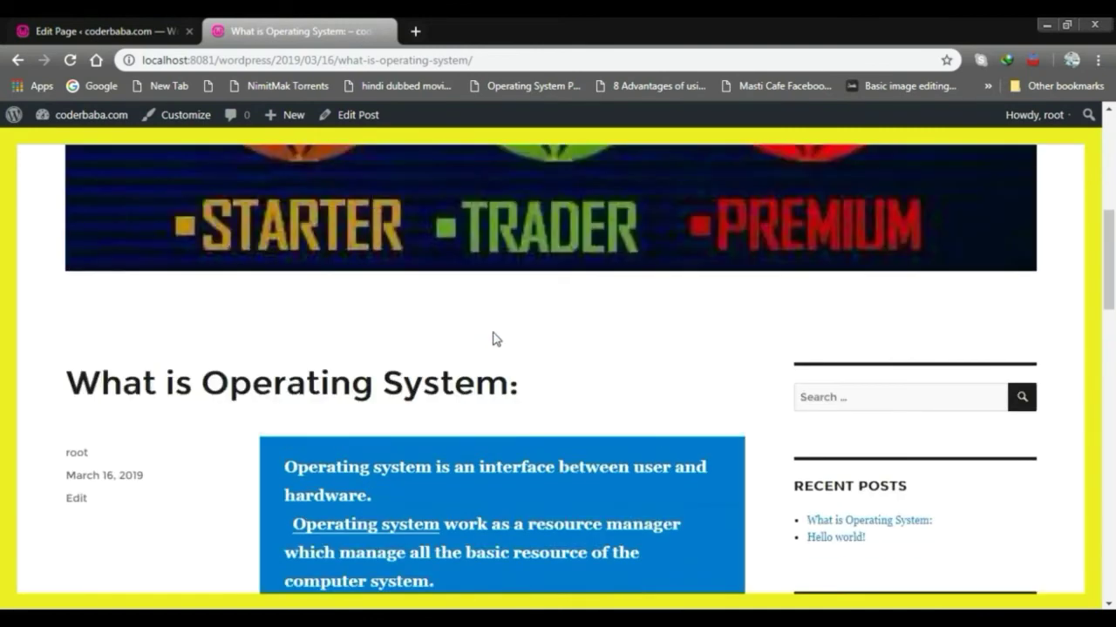
{"action": "scroll", "coordinate": [518, 361], "scroll_direction": "down", "scroll_amount": 4}
{"action": "scroll", "coordinate": [532, 384], "scroll_direction": "down", "scroll_amount": 1}
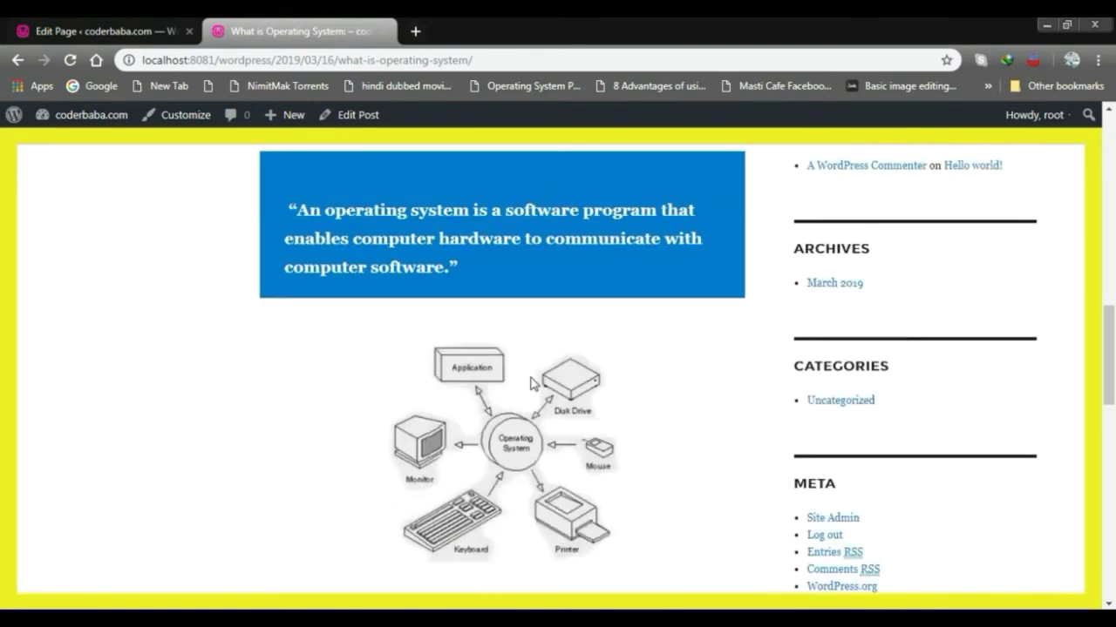
{"action": "scroll", "coordinate": [532, 367], "scroll_direction": "up", "scroll_amount": 4}
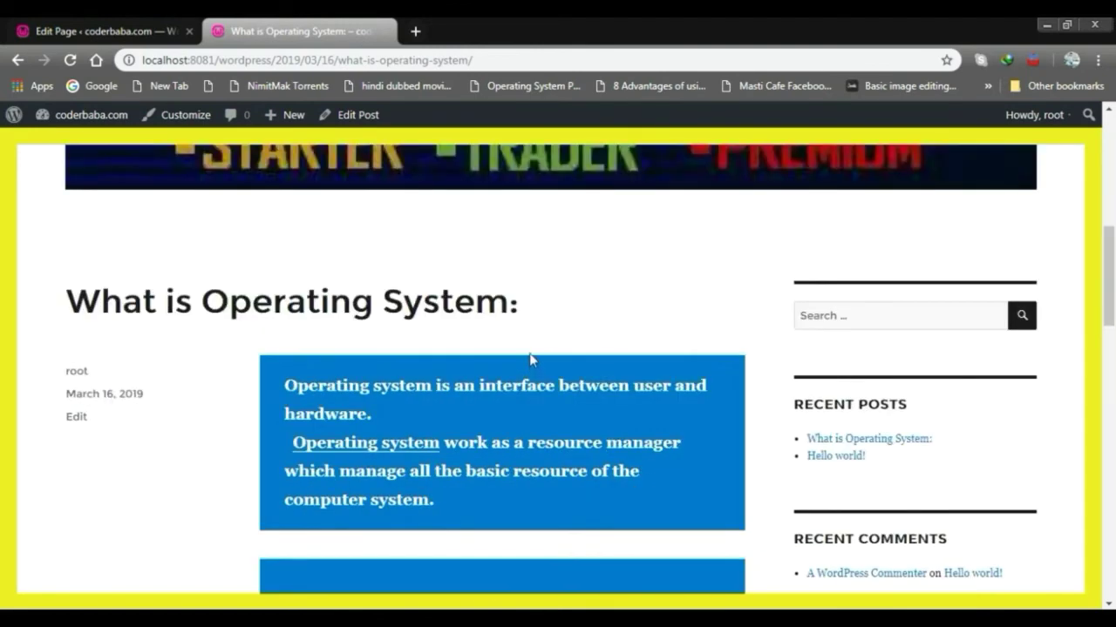
{"action": "scroll", "coordinate": [531, 358], "scroll_direction": "up", "scroll_amount": 4}
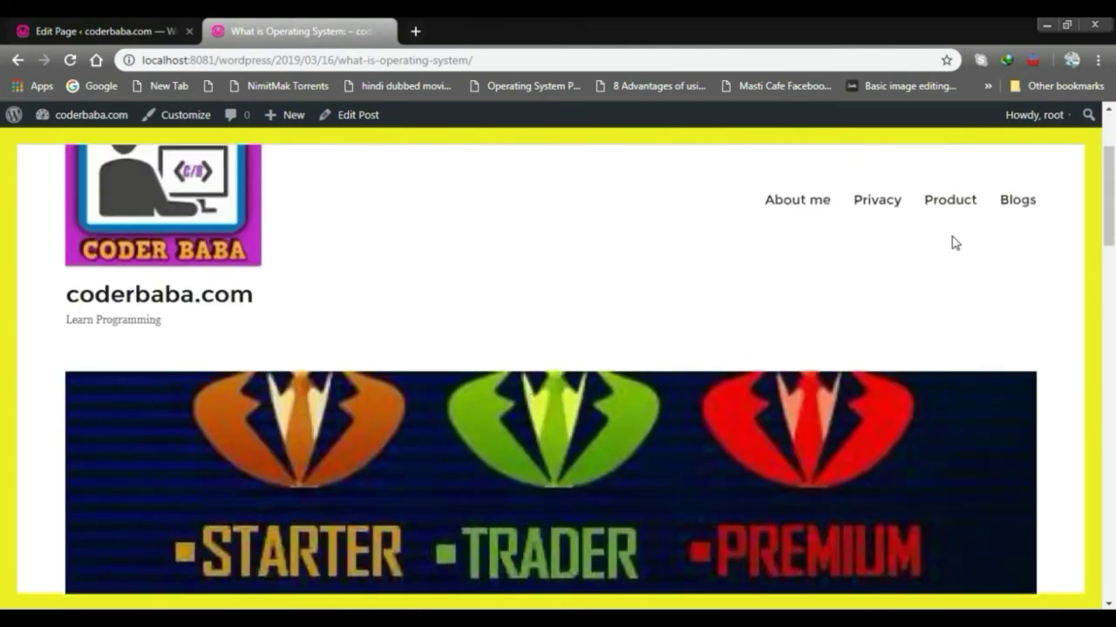
View the Product page on the live site and examine its content area.
{"action": "left_click", "coordinate": [87, 31]}
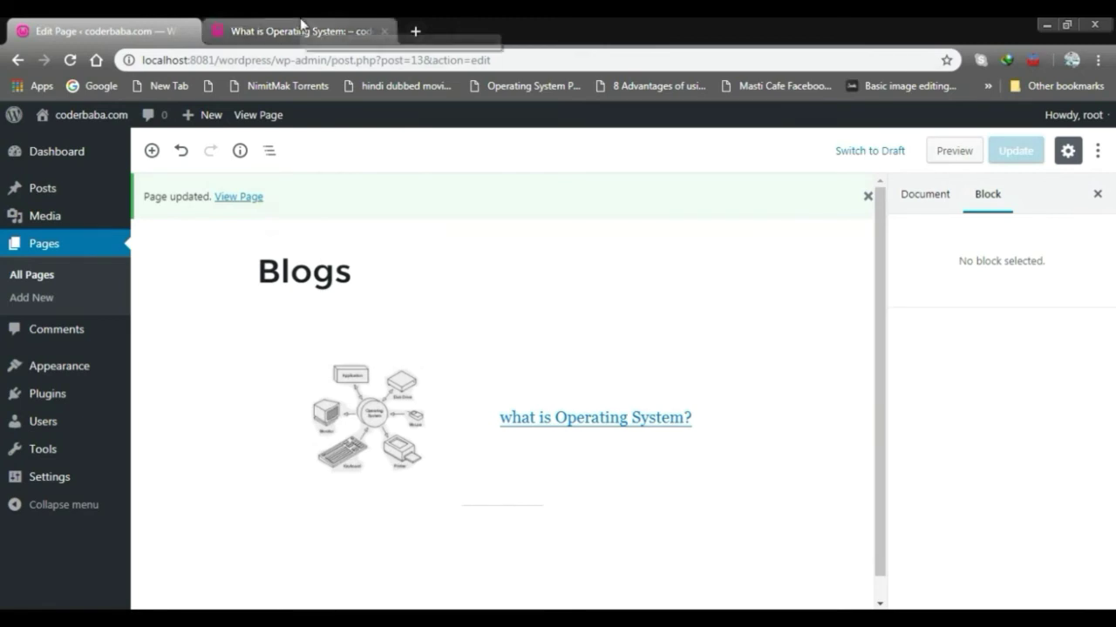
{"action": "left_click", "coordinate": [300, 26]}
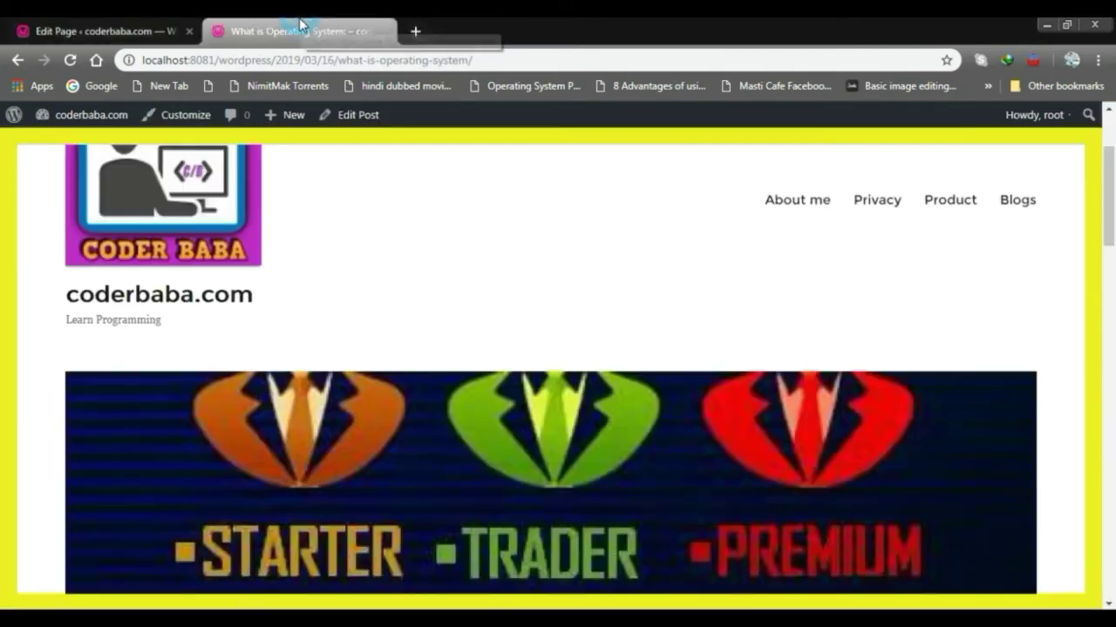
{"action": "left_click", "coordinate": [947, 204]}
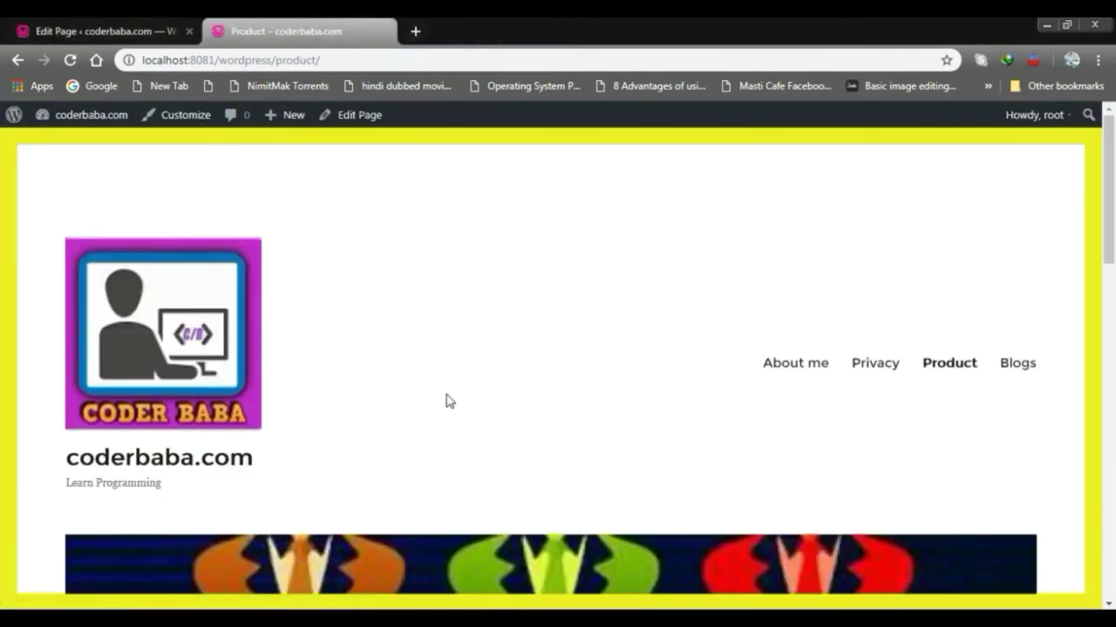
{"action": "scroll", "coordinate": [445, 396], "scroll_direction": "down", "scroll_amount": 6}
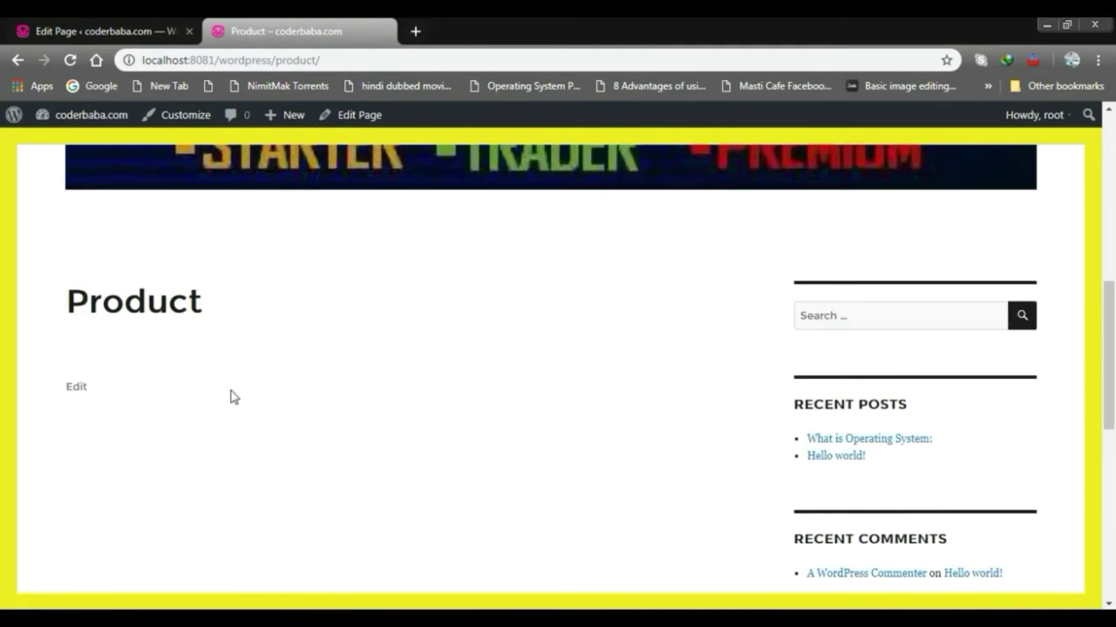
Open the Product page for editing from the list of all WordPress pages.
{"action": "left_click", "coordinate": [122, 28]}
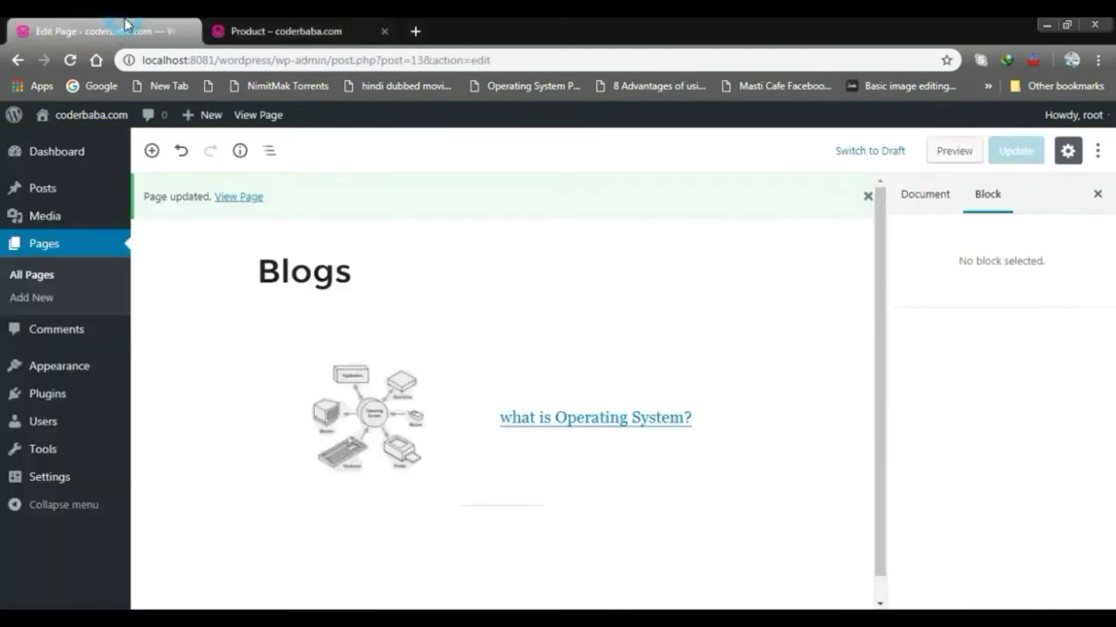
{"action": "left_click", "coordinate": [41, 242]}
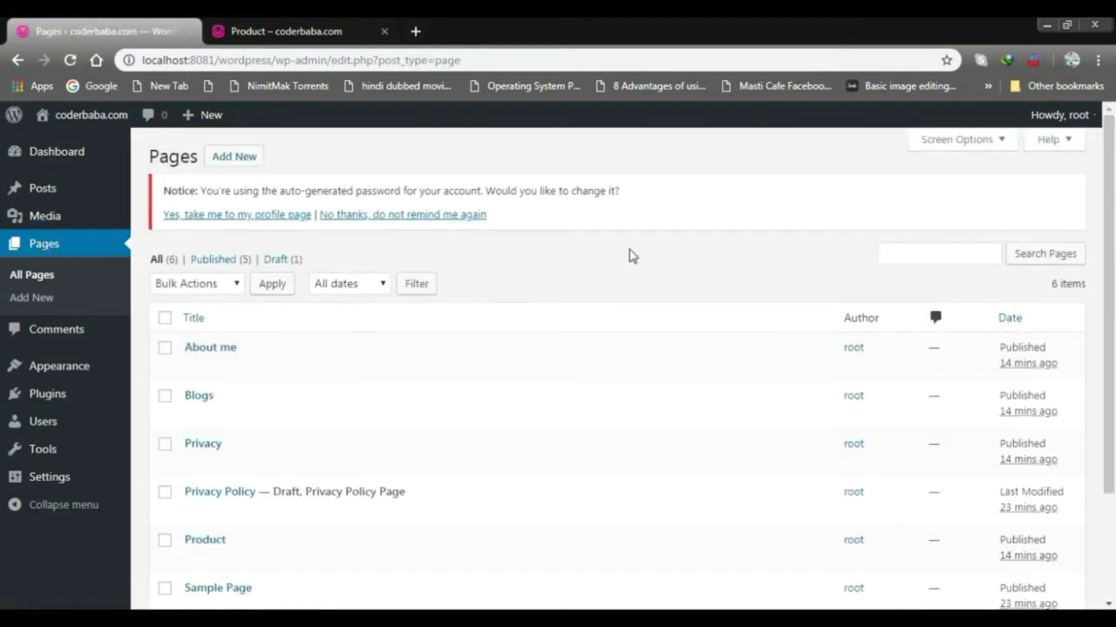
{"action": "scroll", "coordinate": [610, 257], "scroll_direction": "down", "scroll_amount": 2}
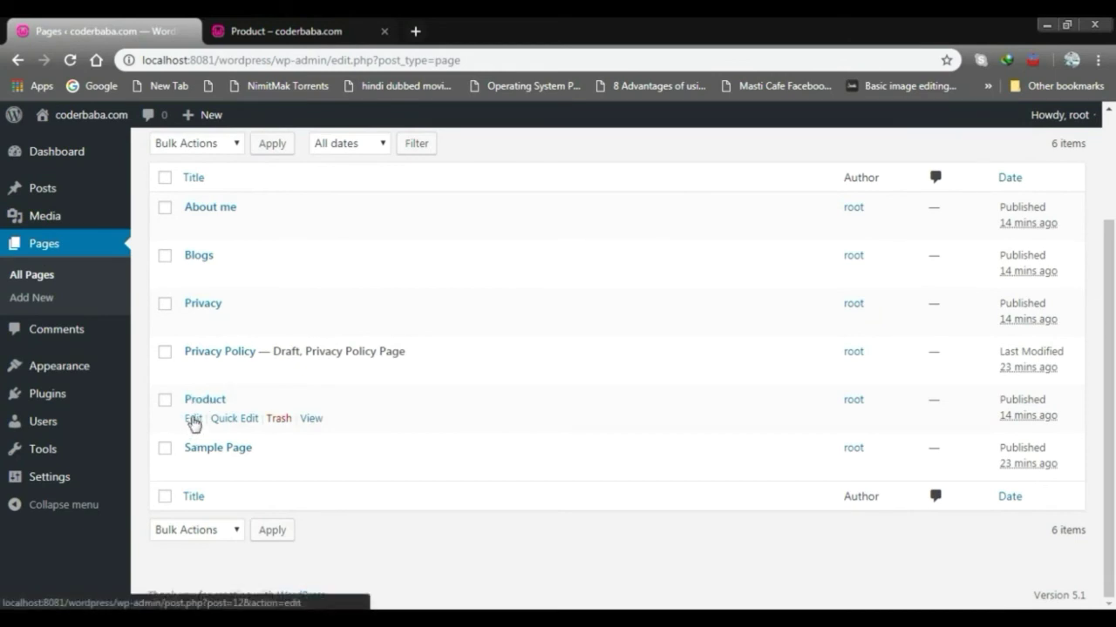
{"action": "left_click", "coordinate": [193, 421]}
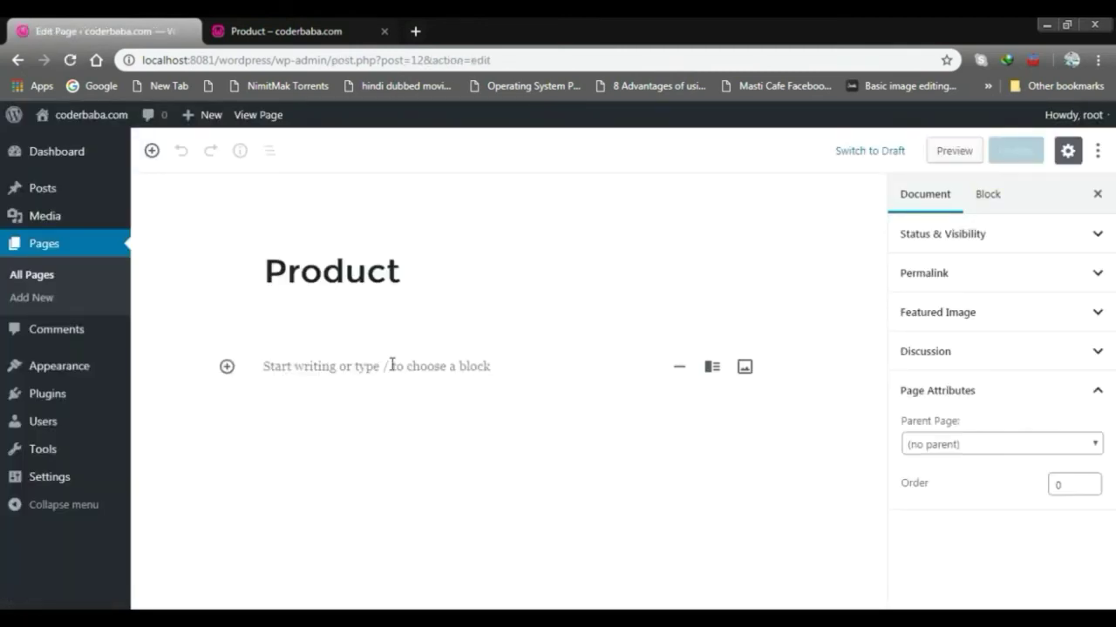
Start a block below the Product title and browse the available blocks under Most Used, Inline Elements and Common Blocks.
{"action": "left_click", "coordinate": [391, 364]}
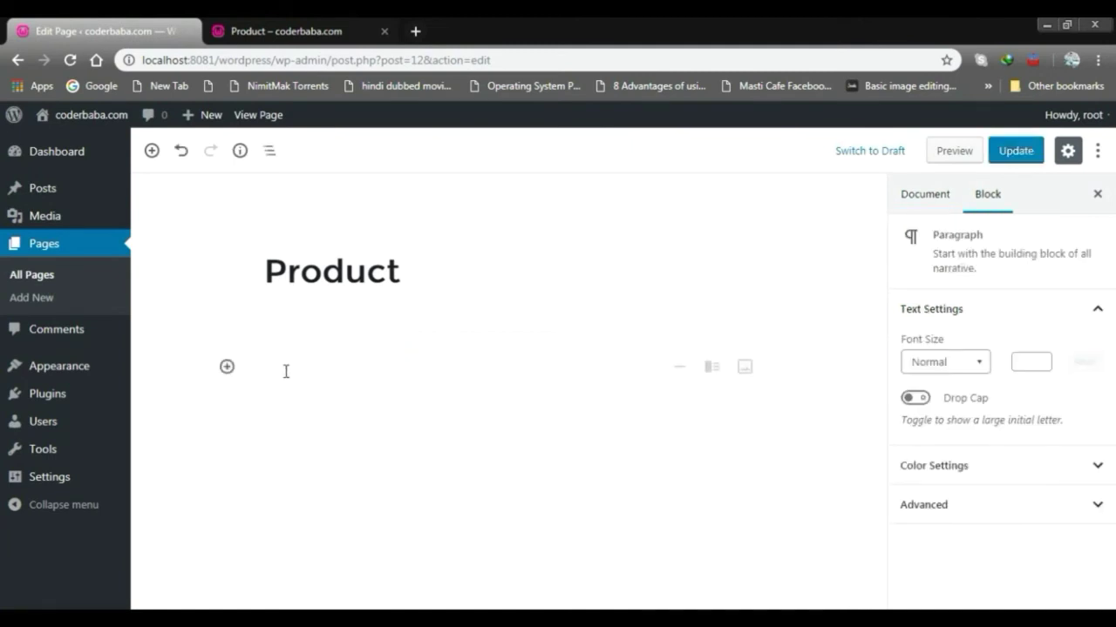
{"action": "left_click", "coordinate": [226, 367]}
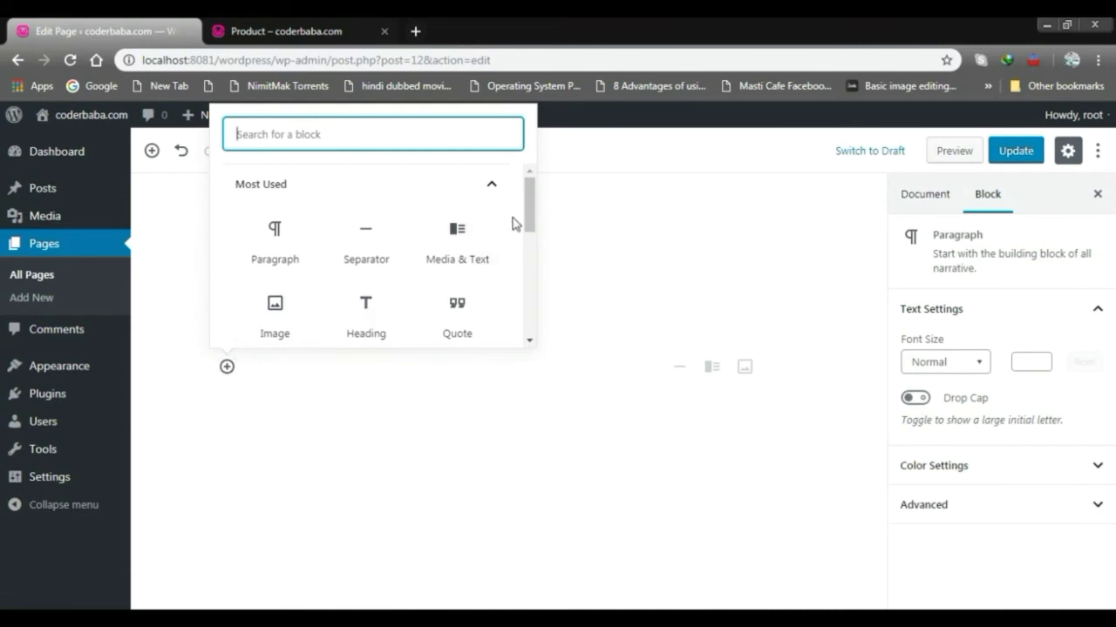
{"action": "left_click_drag", "start_coordinate": [529, 200], "coordinate": [529, 238]}
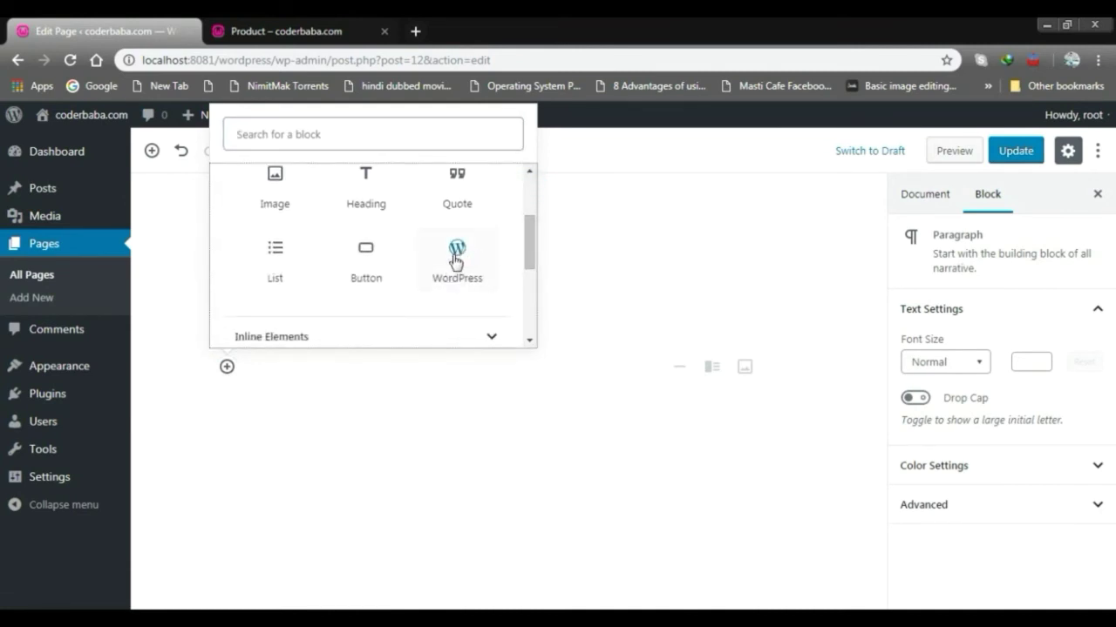
{"action": "left_click_drag", "start_coordinate": [529, 222], "coordinate": [530, 277]}
{"action": "left_click", "coordinate": [472, 207]}
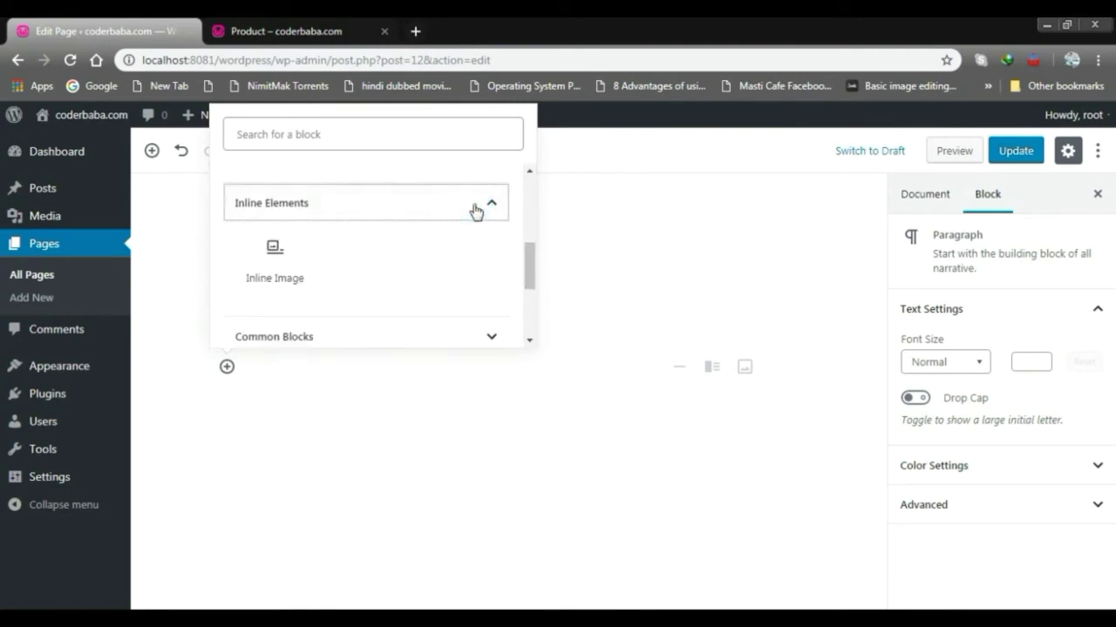
{"action": "left_click", "coordinate": [490, 210]}
{"action": "left_click", "coordinate": [482, 247]}
{"action": "scroll", "coordinate": [482, 247], "scroll_direction": "down", "scroll_amount": 2}
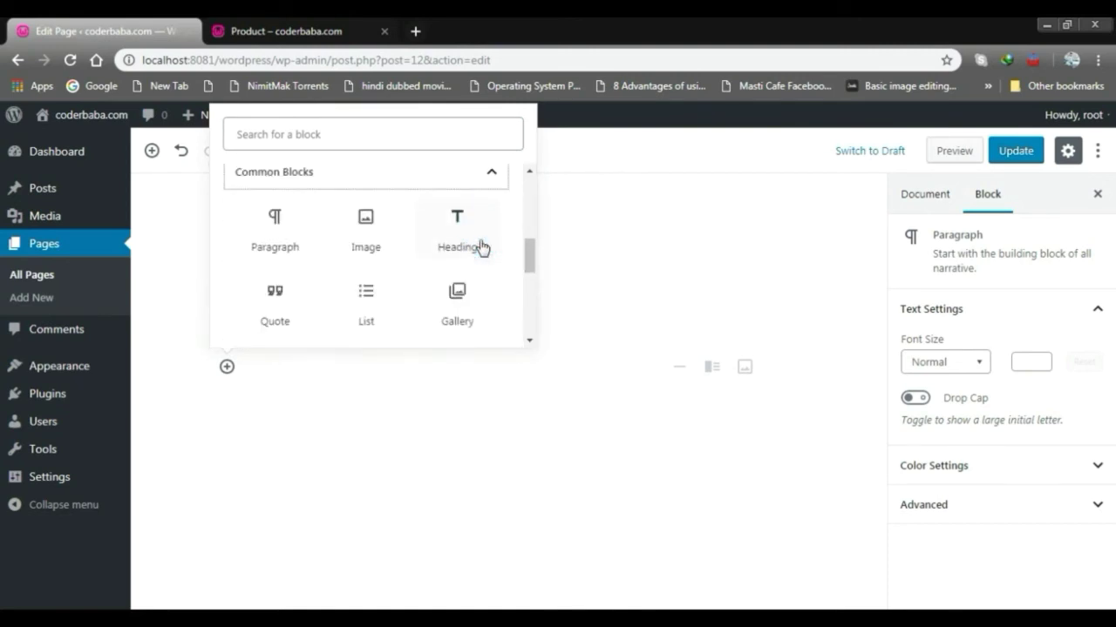
{"action": "scroll", "coordinate": [482, 247], "scroll_direction": "down", "scroll_amount": 3}
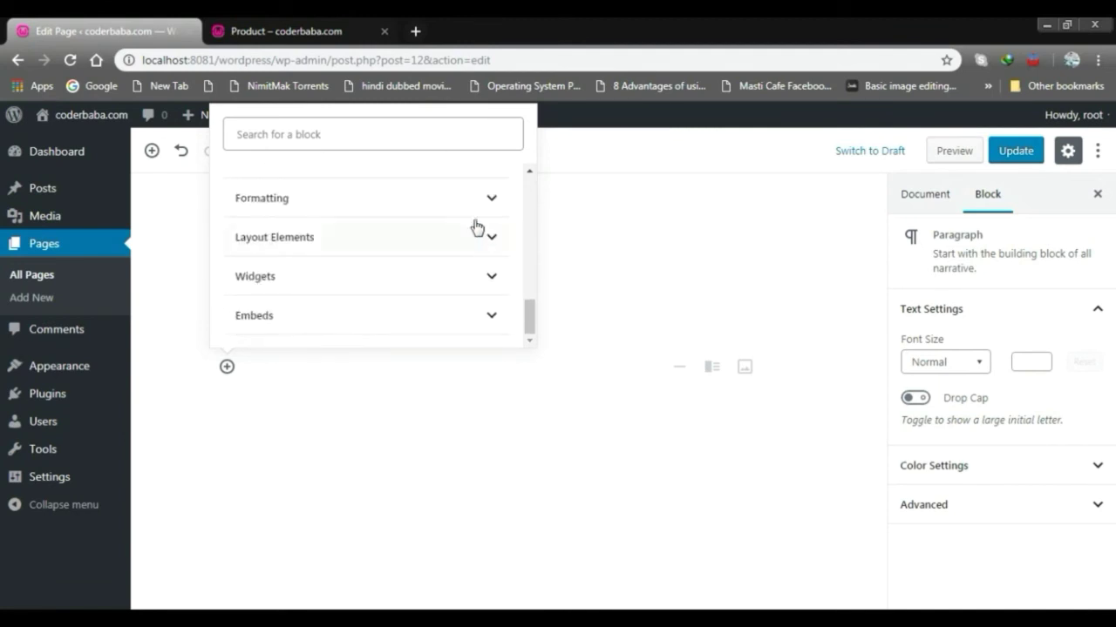
Examine the block types offered under Formatting, Layout Elements and Widgets.
{"action": "left_click", "coordinate": [468, 196]}
{"action": "scroll", "coordinate": [482, 251], "scroll_direction": "down", "scroll_amount": 1}
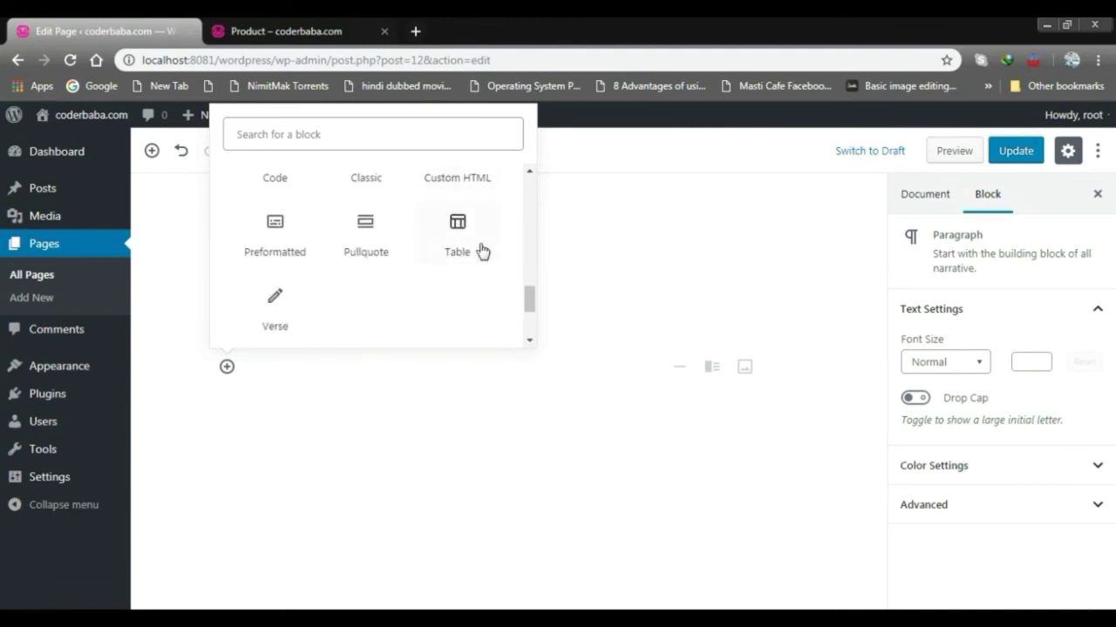
{"action": "scroll", "coordinate": [482, 251], "scroll_direction": "up", "scroll_amount": 1}
{"action": "scroll", "coordinate": [482, 251], "scroll_direction": "down", "scroll_amount": 3}
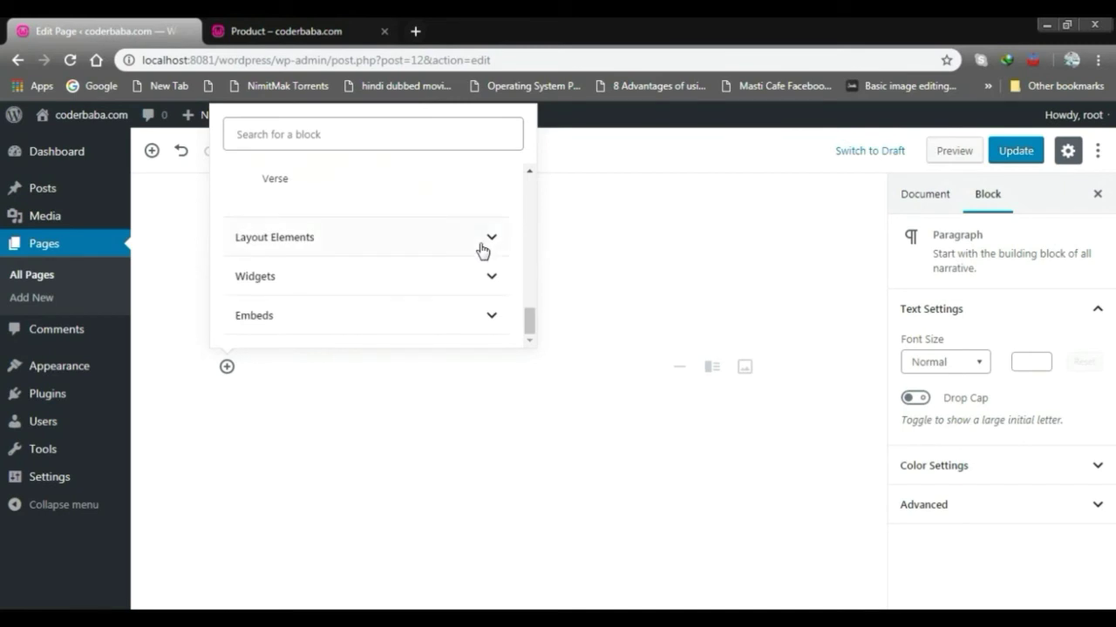
{"action": "left_click", "coordinate": [480, 248]}
{"action": "scroll", "coordinate": [481, 294], "scroll_direction": "down", "scroll_amount": 1}
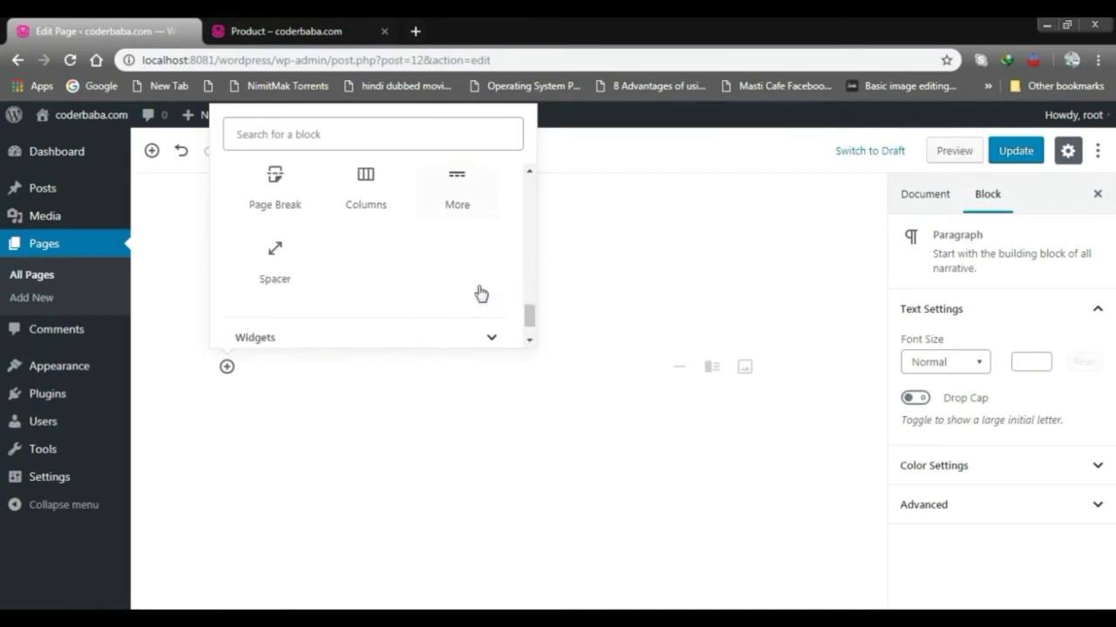
{"action": "scroll", "coordinate": [481, 294], "scroll_direction": "down", "scroll_amount": 2}
{"action": "left_click", "coordinate": [485, 271]}
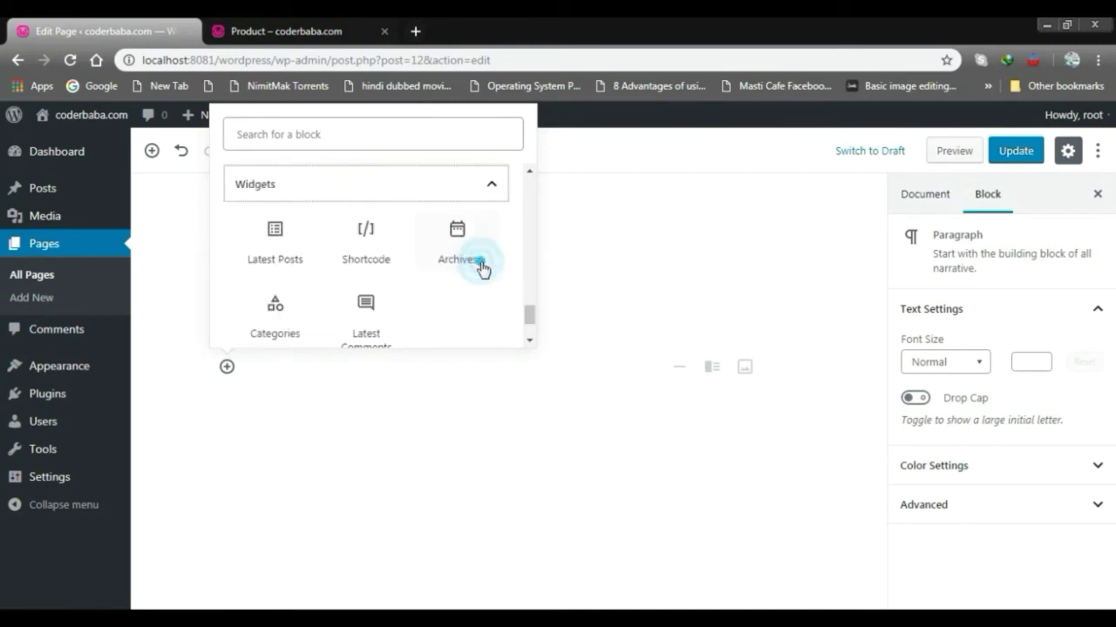
{"action": "scroll", "coordinate": [502, 253], "scroll_direction": "down", "scroll_amount": 1}
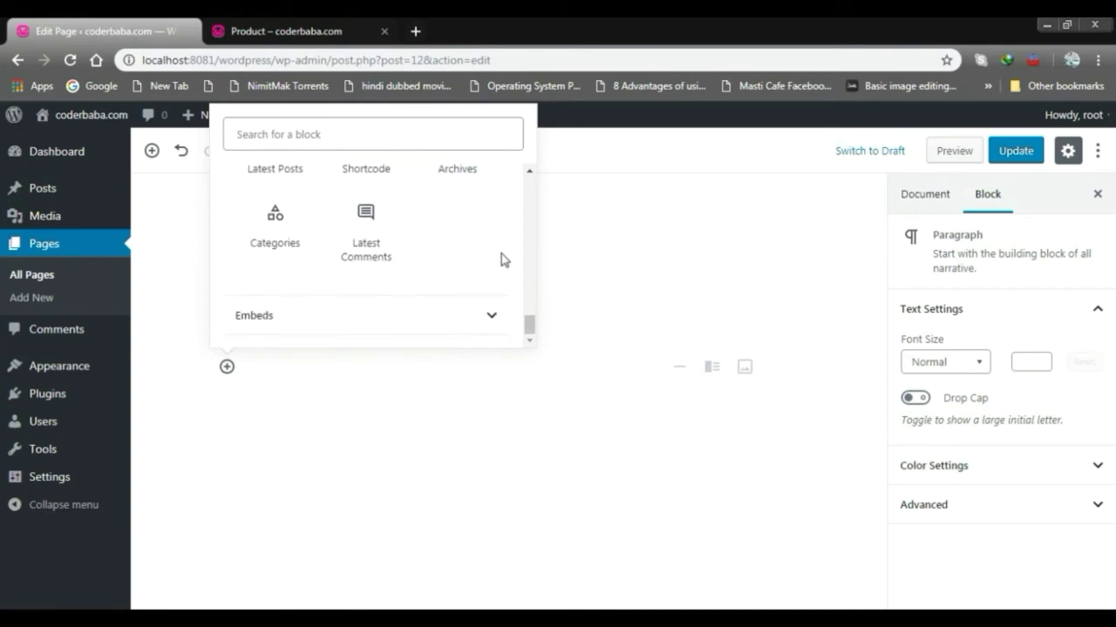
Insert a WordPress embed block from the Embeds category below the Product title.
{"action": "left_click", "coordinate": [492, 317]}
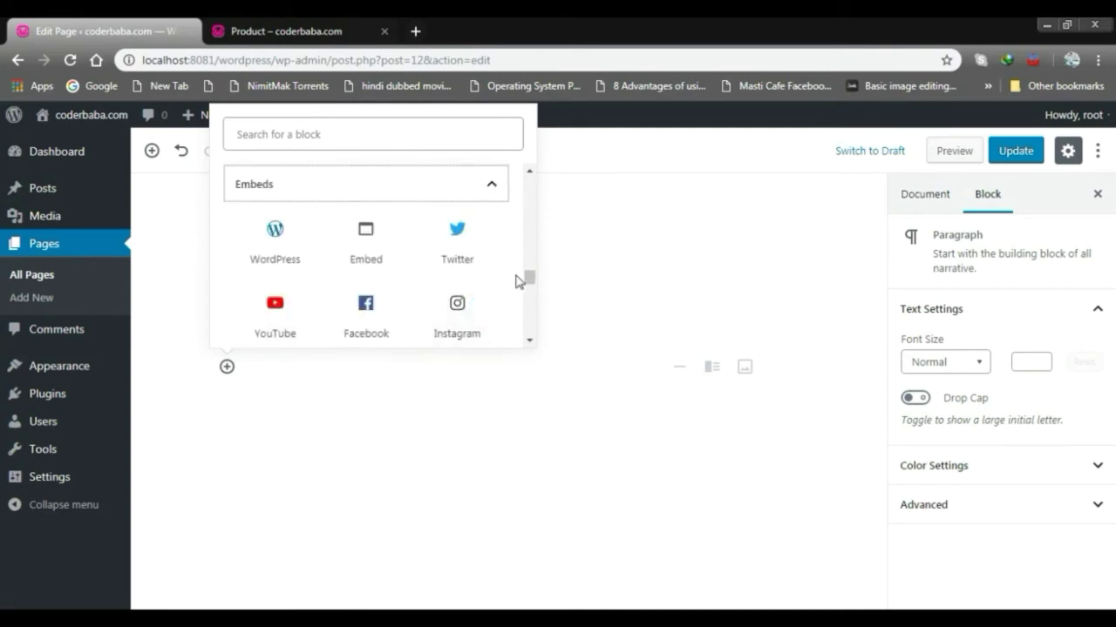
{"action": "scroll", "coordinate": [396, 264], "scroll_direction": "down", "scroll_amount": 1}
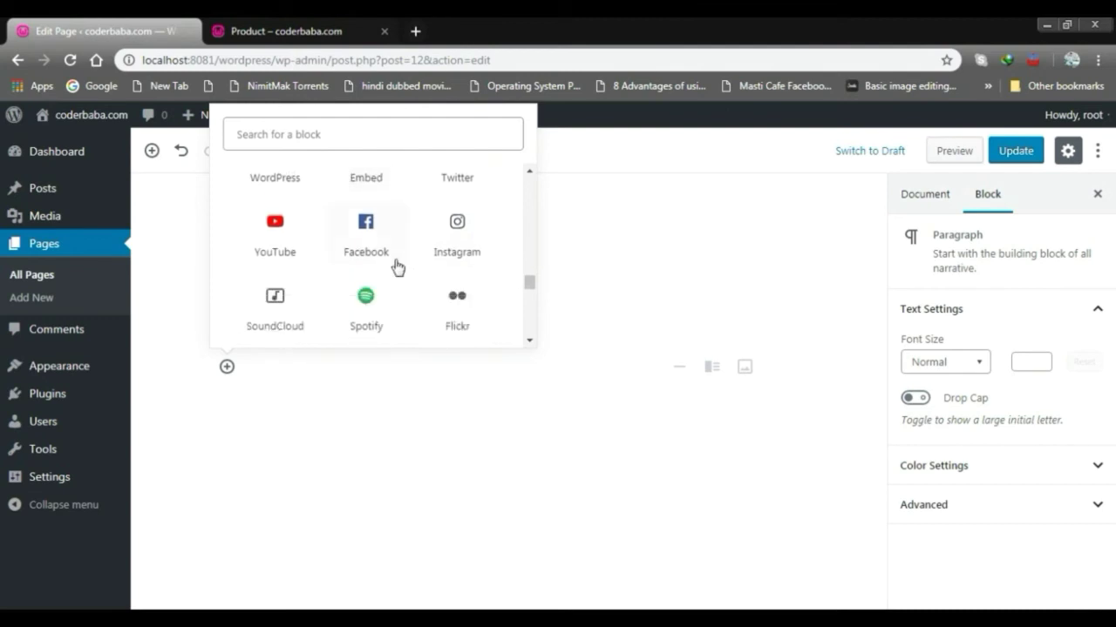
{"action": "scroll", "coordinate": [397, 266], "scroll_direction": "up", "scroll_amount": 1}
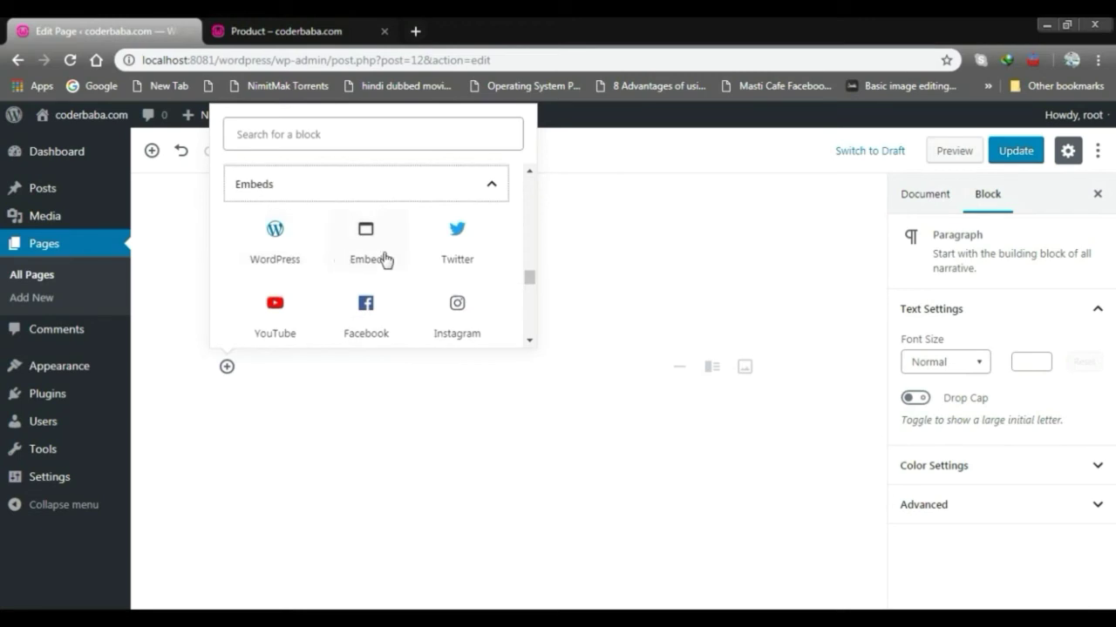
{"action": "left_click", "coordinate": [272, 234]}
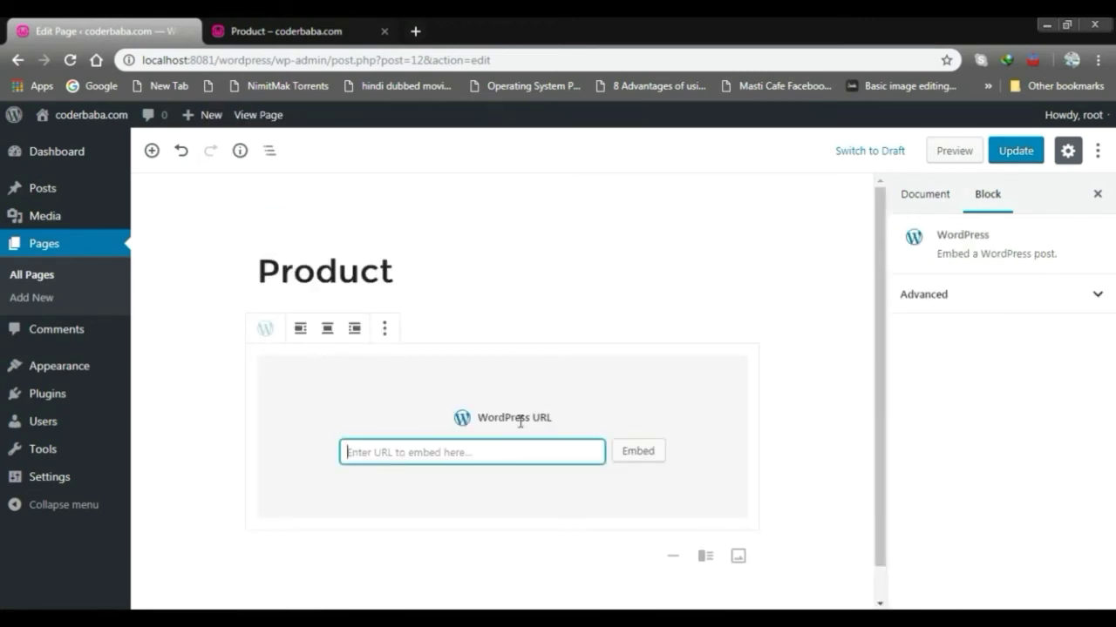
Embed the post at localhost:8081/wordpress/2019/03/16/what-is-operating-system/ in the WordPress block, using the copied URL.
{"action": "left_click", "coordinate": [305, 29]}
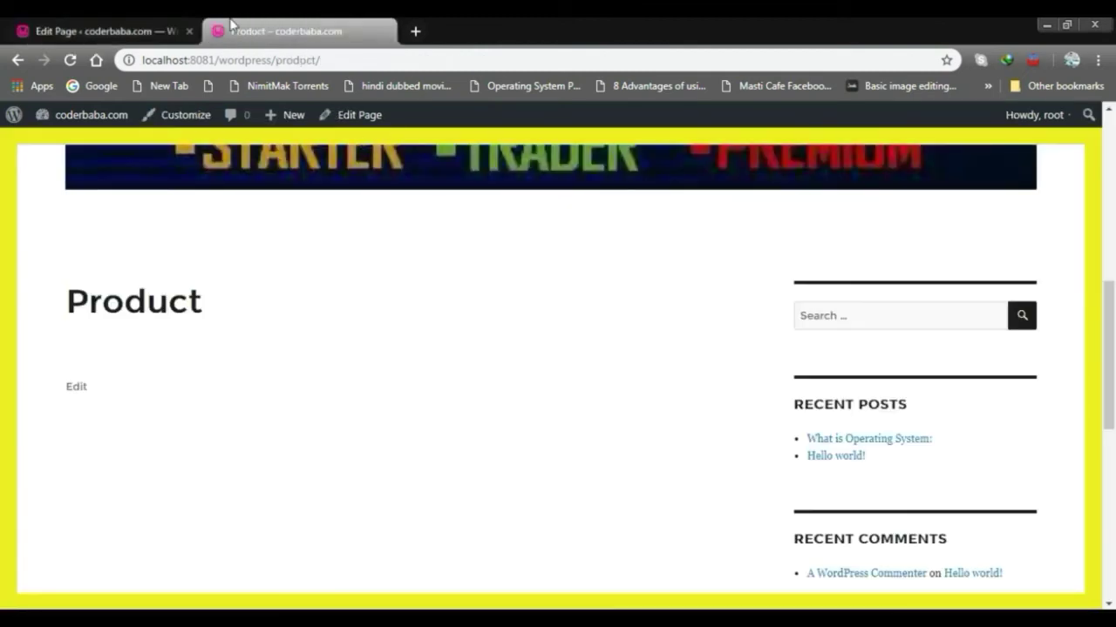
{"action": "left_click", "coordinate": [104, 21]}
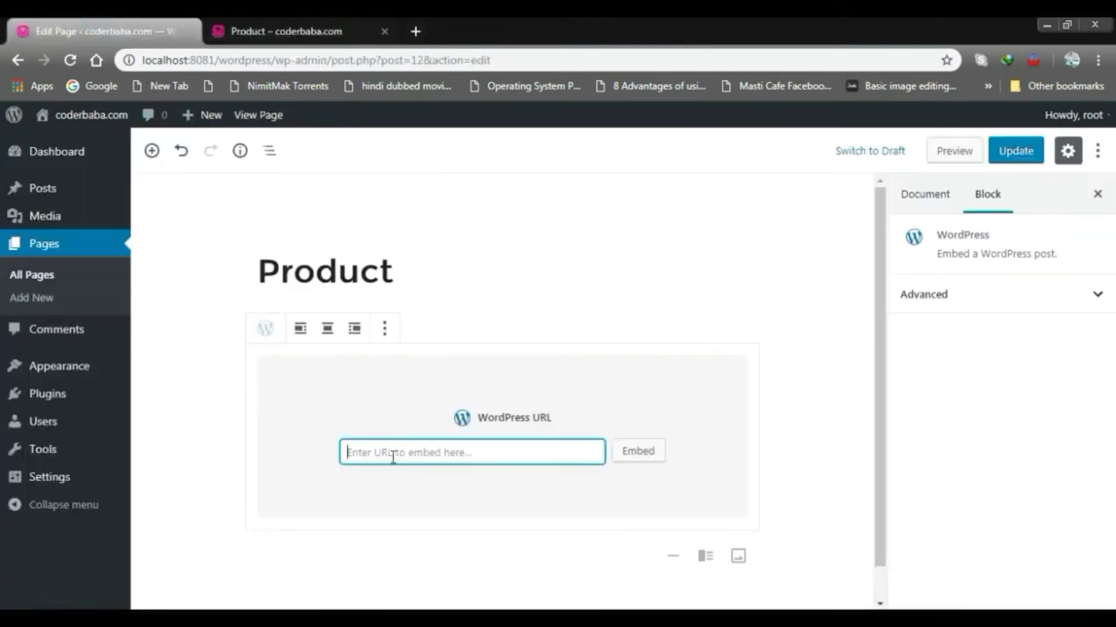
{"action": "key", "text": "ctrl+v"}
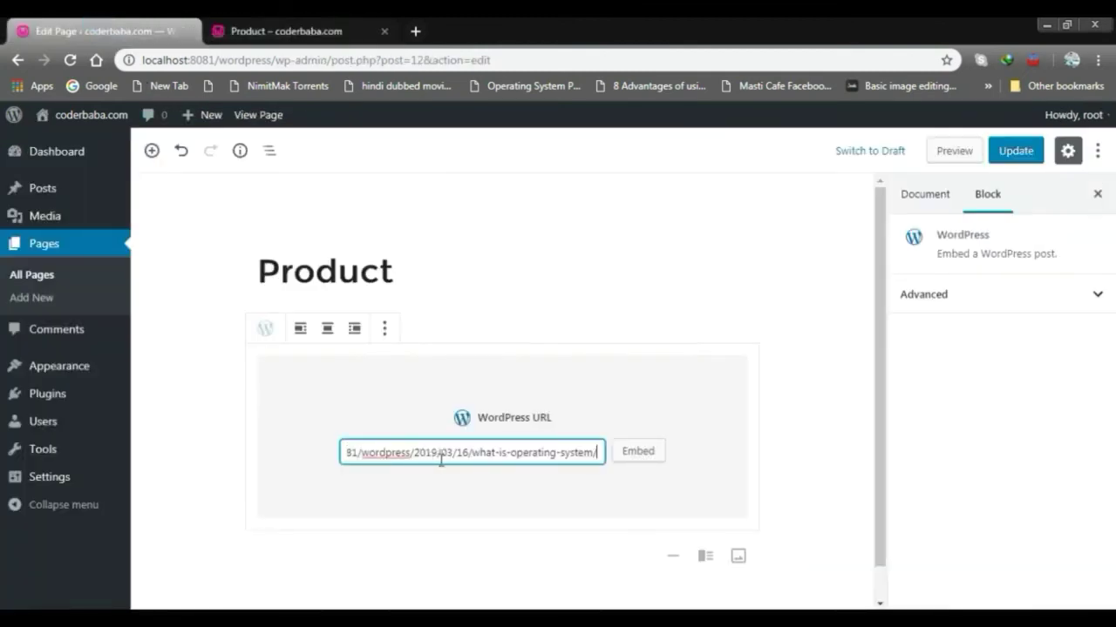
{"action": "left_click", "coordinate": [637, 453]}
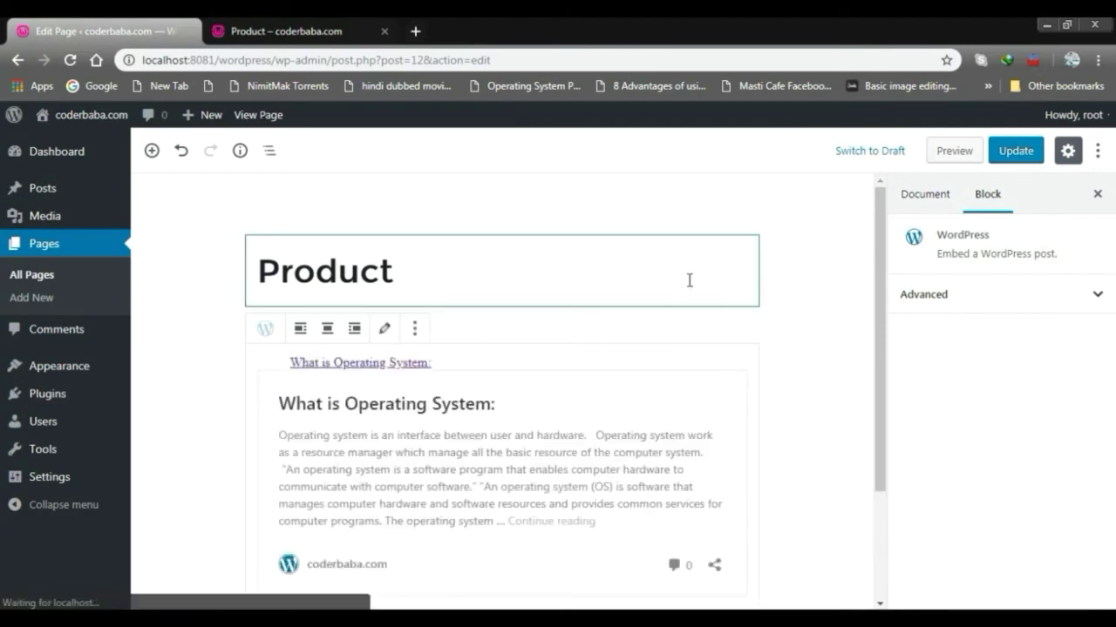
Look over the embedded post preview and update the Product page.
{"action": "scroll", "coordinate": [688, 280], "scroll_direction": "down", "scroll_amount": 1}
{"action": "scroll", "coordinate": [689, 280], "scroll_direction": "down", "scroll_amount": 1}
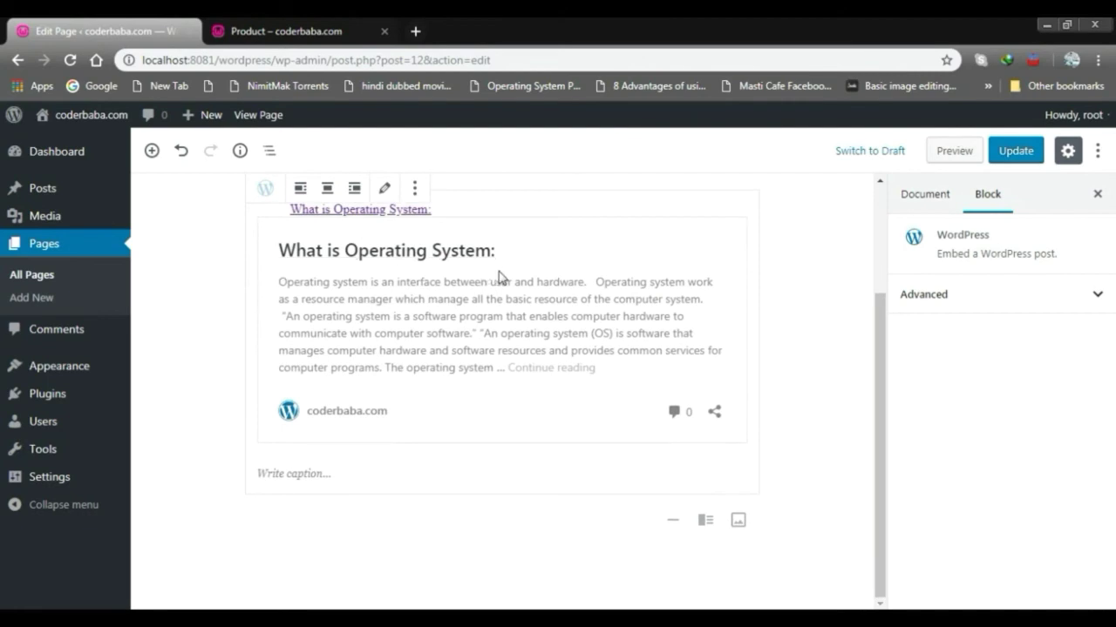
{"action": "scroll", "coordinate": [401, 343], "scroll_direction": "up", "scroll_amount": 2}
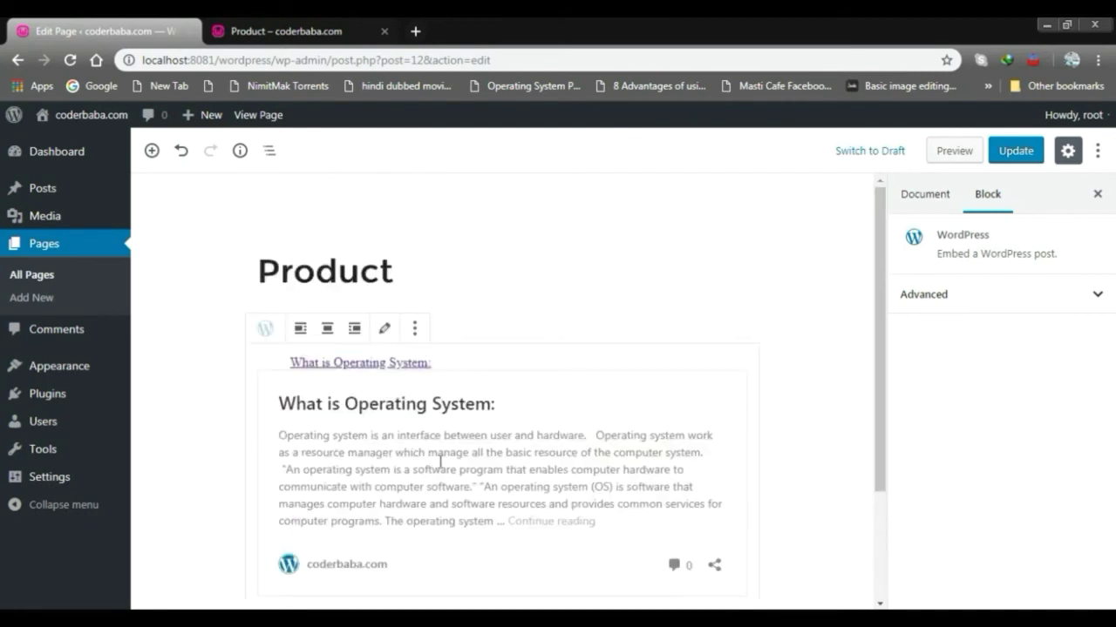
{"action": "scroll", "coordinate": [443, 458], "scroll_direction": "down", "scroll_amount": 1}
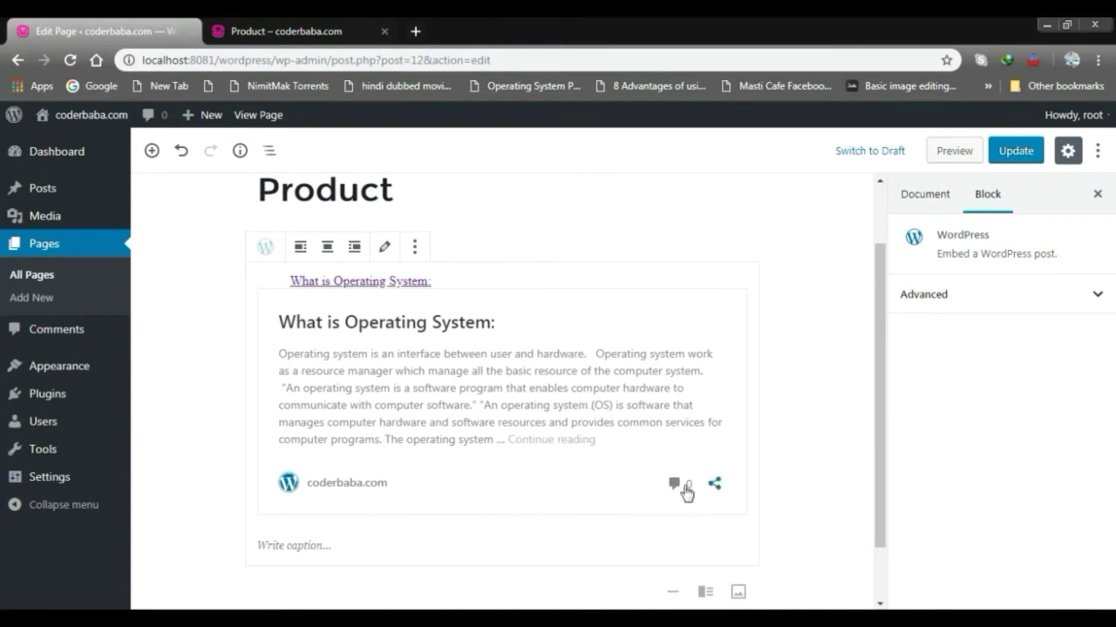
{"action": "scroll", "coordinate": [607, 440], "scroll_direction": "down", "scroll_amount": 1}
{"action": "scroll", "coordinate": [607, 440], "scroll_direction": "up", "scroll_amount": 2}
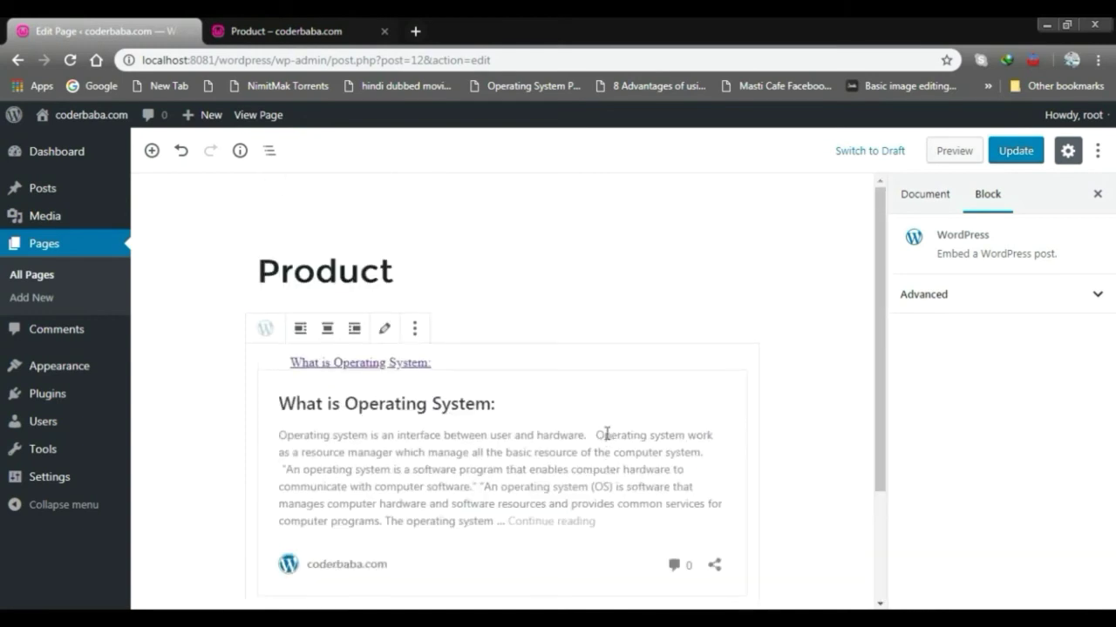
{"action": "left_click", "coordinate": [1012, 153]}
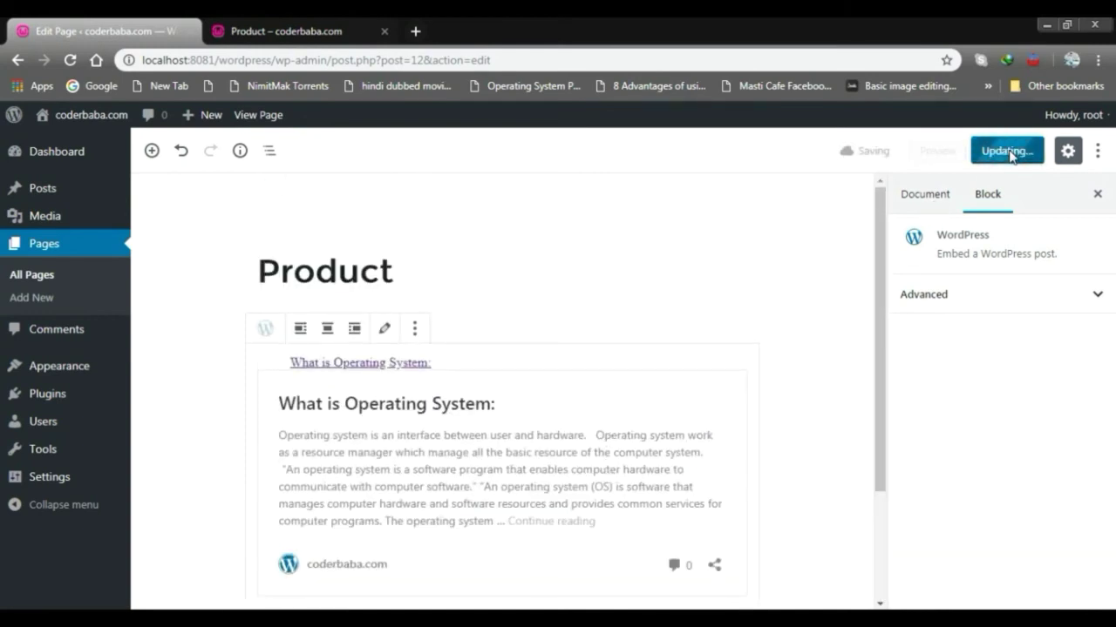
Reload the live Product page and check the embedded "What is Operating System:" post.
{"action": "left_click", "coordinate": [341, 26]}
{"action": "scroll", "coordinate": [229, 267], "scroll_direction": "up", "scroll_amount": 4}
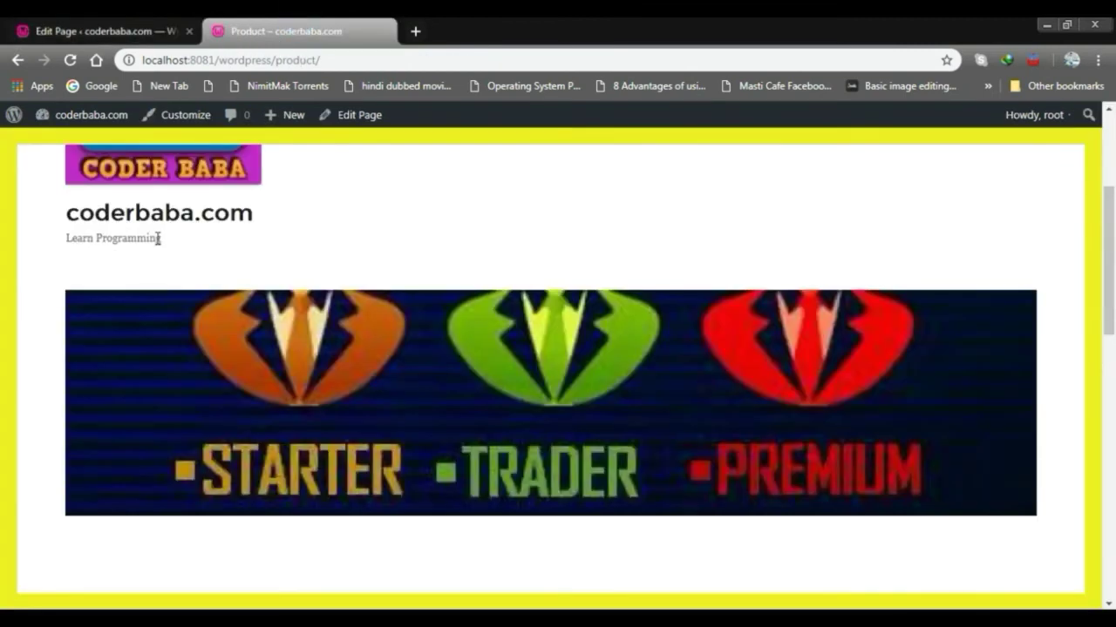
{"action": "scroll", "coordinate": [158, 238], "scroll_direction": "down", "scroll_amount": 4}
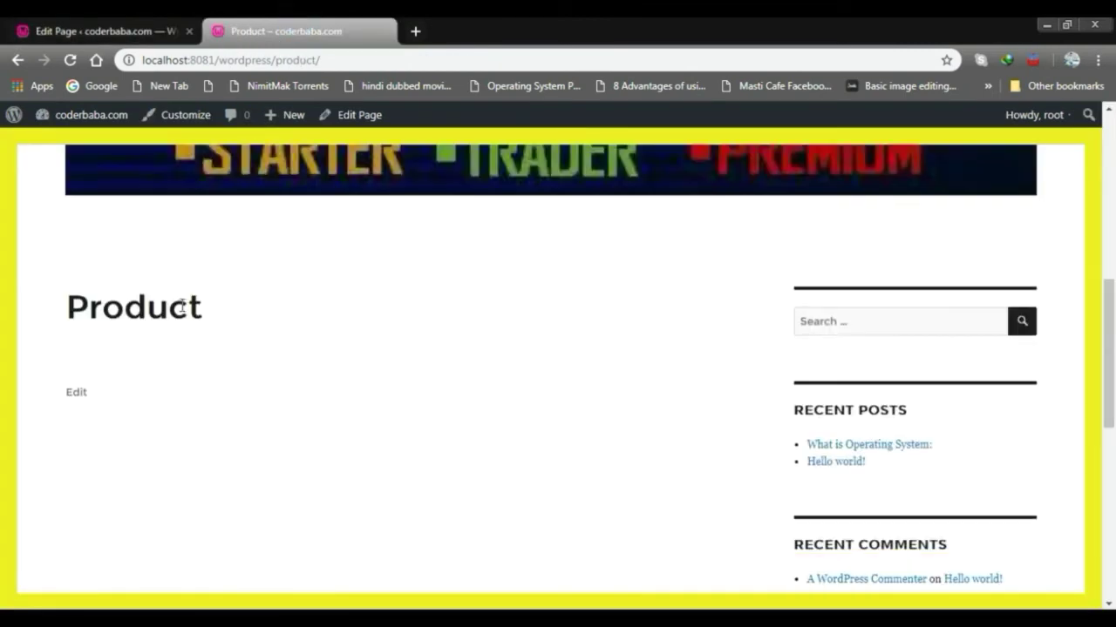
{"action": "left_click", "coordinate": [71, 60]}
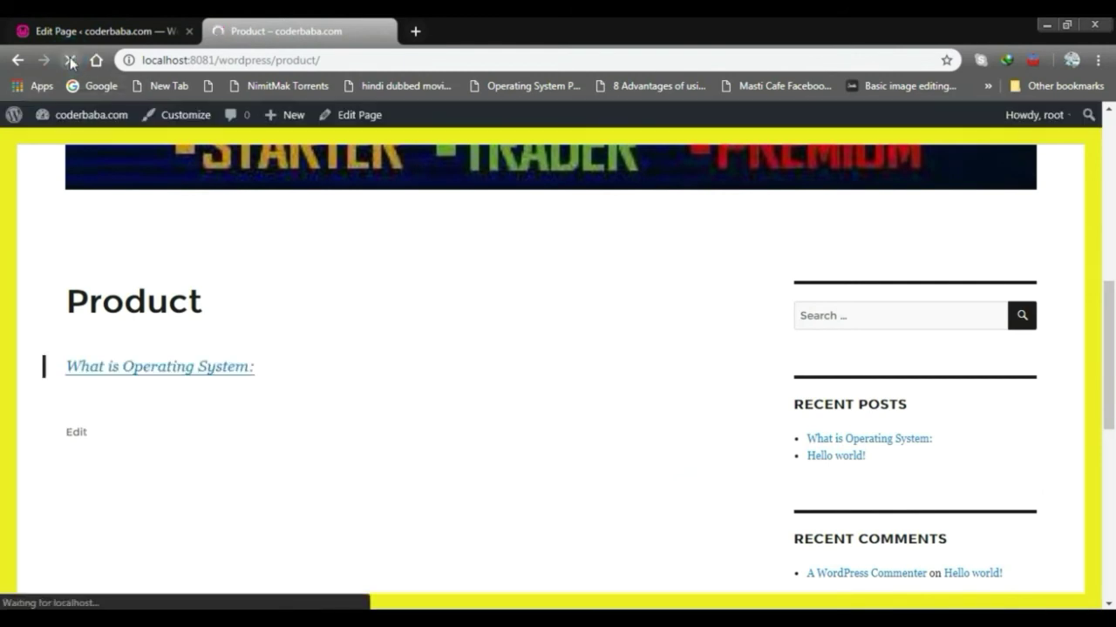
{"action": "scroll", "coordinate": [218, 394], "scroll_direction": "down", "scroll_amount": 2}
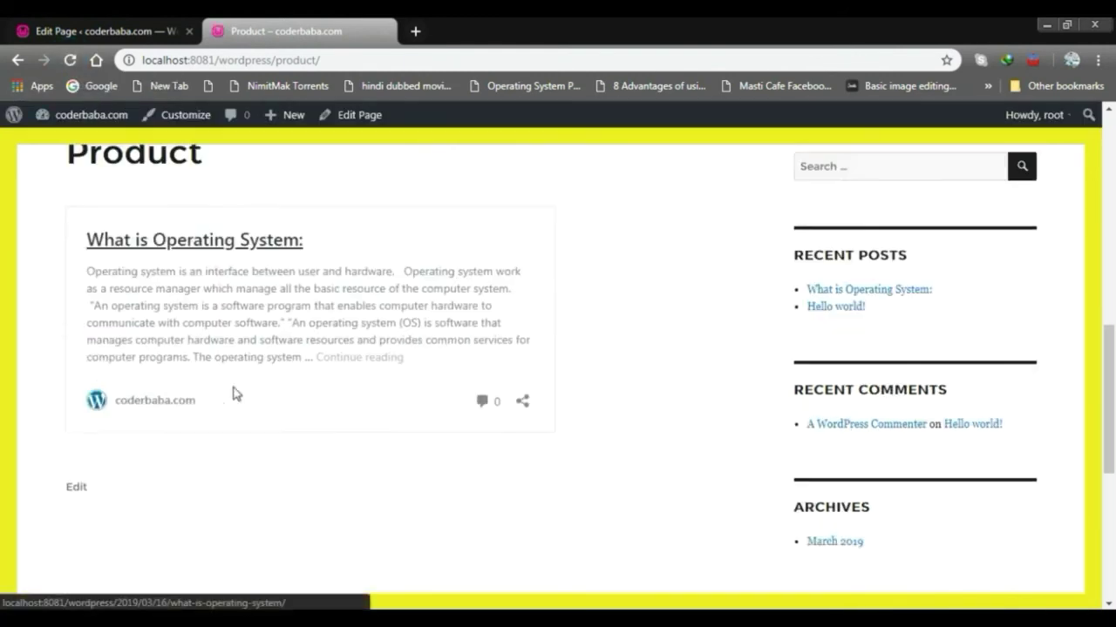
{"action": "scroll", "coordinate": [224, 326], "scroll_direction": "up", "scroll_amount": 1}
{"action": "scroll", "coordinate": [555, 232], "scroll_direction": "up", "scroll_amount": 5}
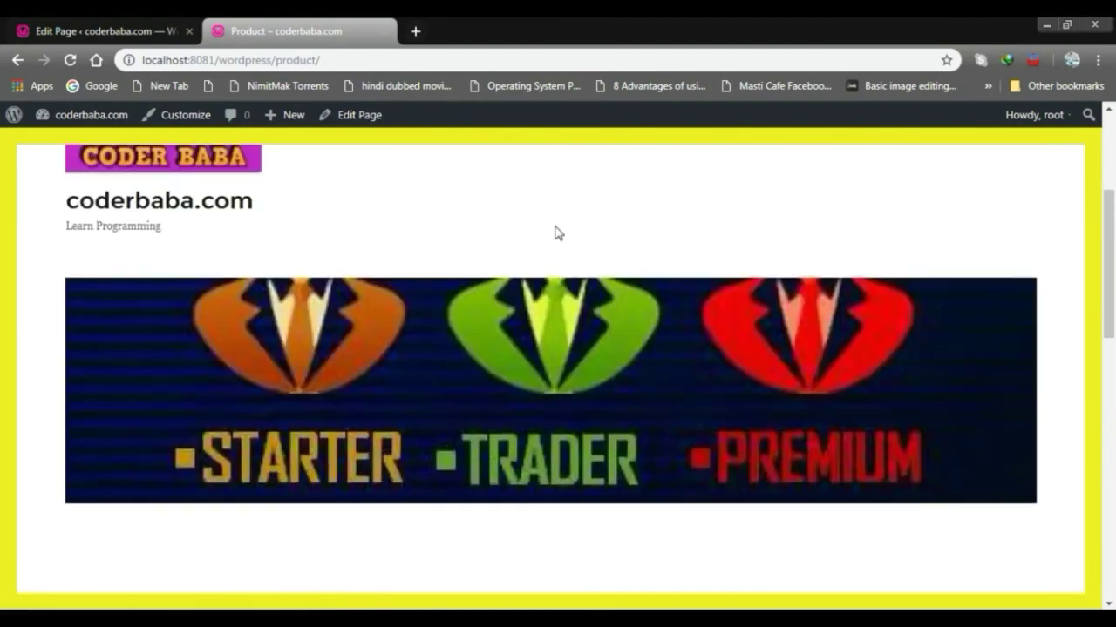
Compare the image and linked text on the live Blogs page with the embedded post on the Product page.
{"action": "left_click", "coordinate": [1013, 370]}
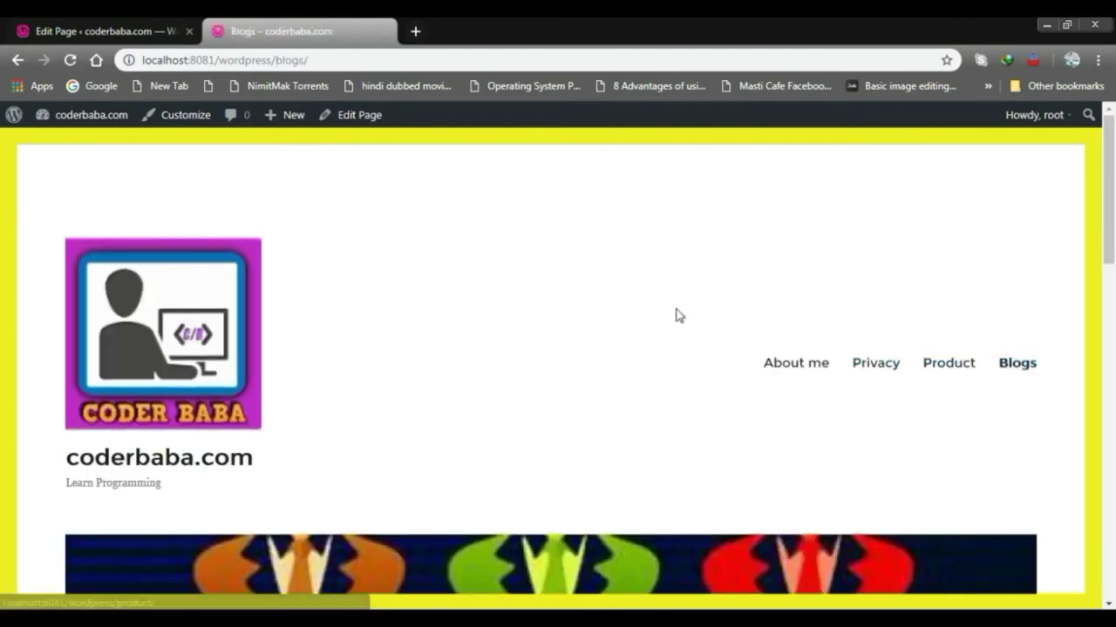
{"action": "scroll", "coordinate": [673, 313], "scroll_direction": "down", "scroll_amount": 6}
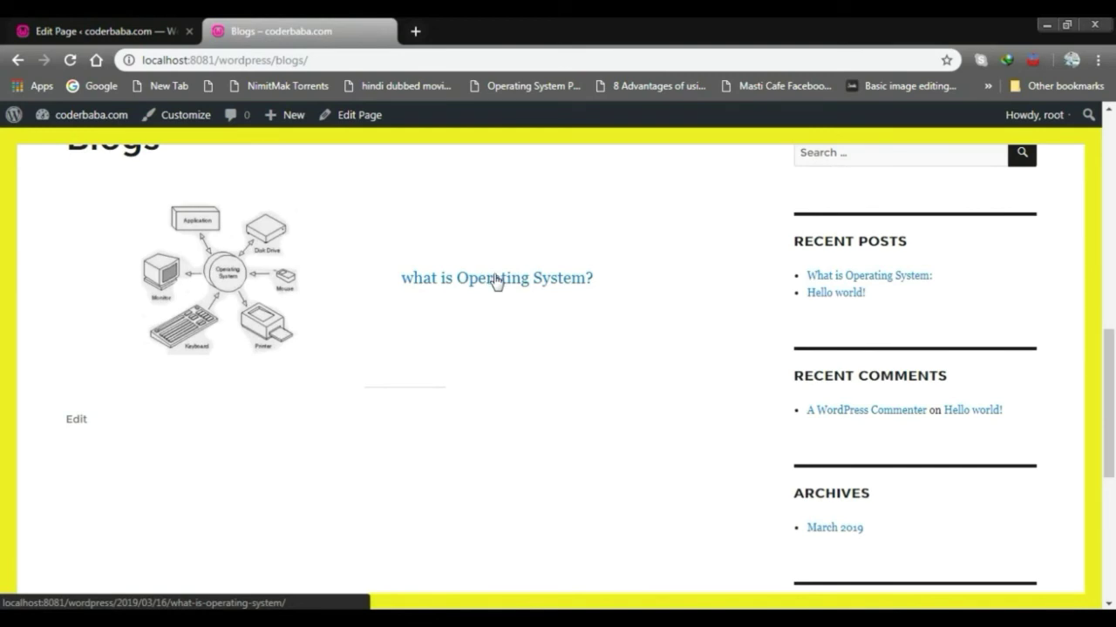
{"action": "scroll", "coordinate": [381, 305], "scroll_direction": "up", "scroll_amount": 10}
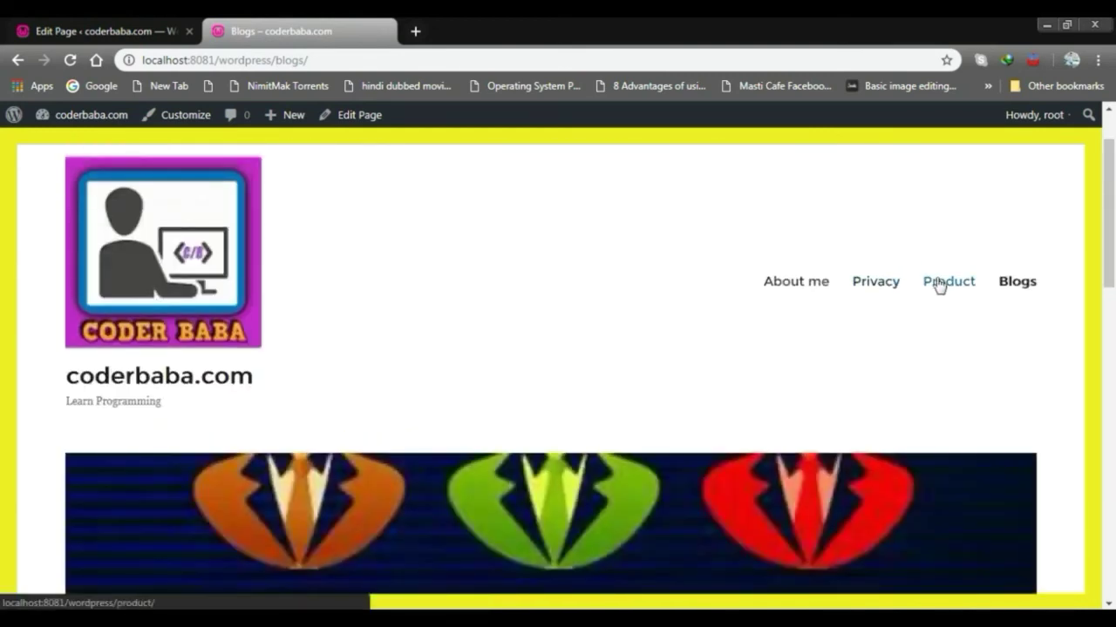
{"action": "left_click", "coordinate": [938, 284]}
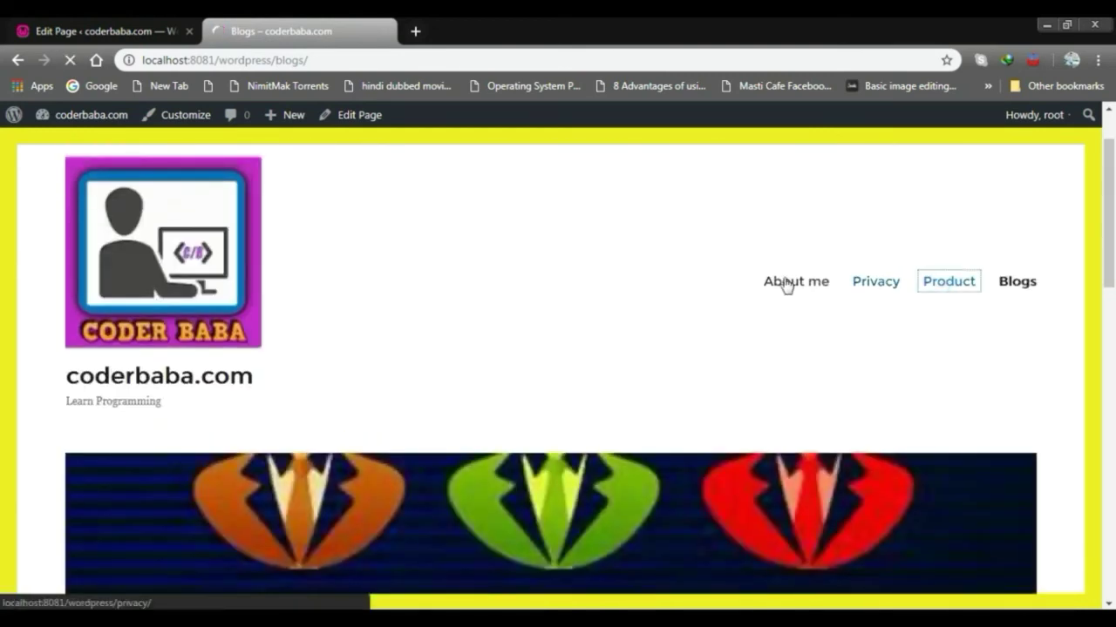
{"action": "scroll", "coordinate": [513, 264], "scroll_direction": "down", "scroll_amount": 6}
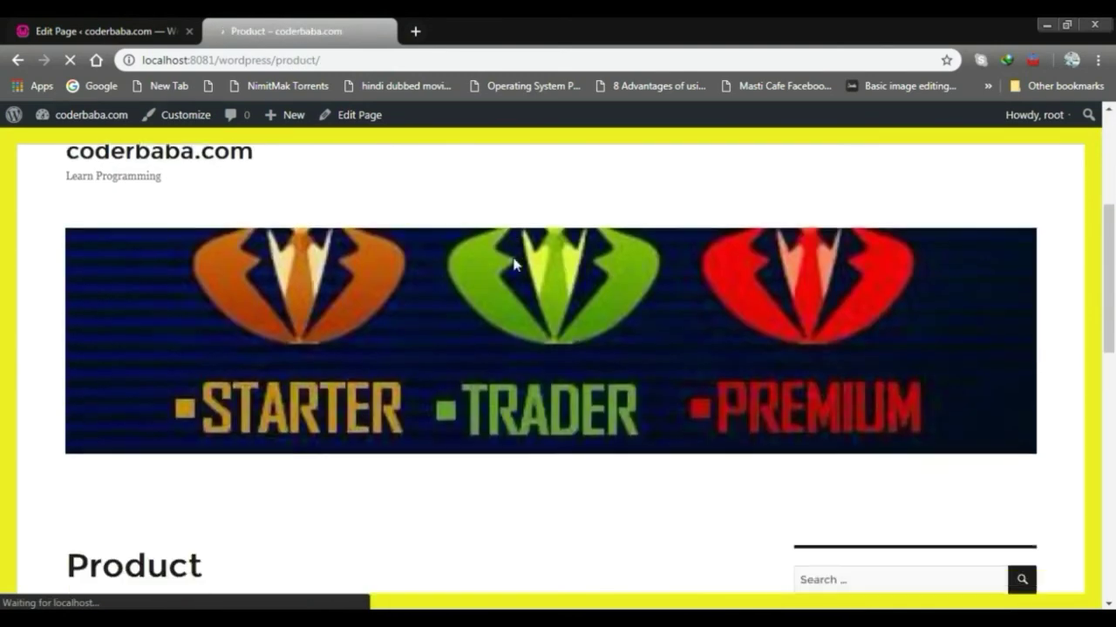
{"action": "scroll", "coordinate": [388, 374], "scroll_direction": "down", "scroll_amount": 2}
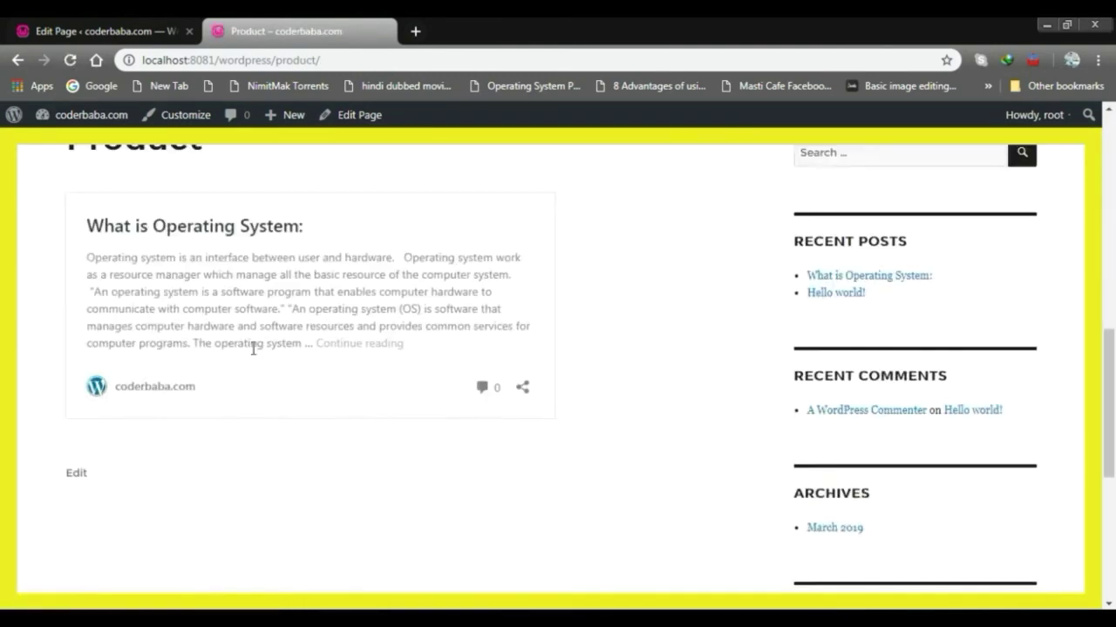
Look over the embedded "What is Operating System:" post on the live Product page.
{"action": "scroll", "coordinate": [252, 349], "scroll_direction": "up", "scroll_amount": 2}
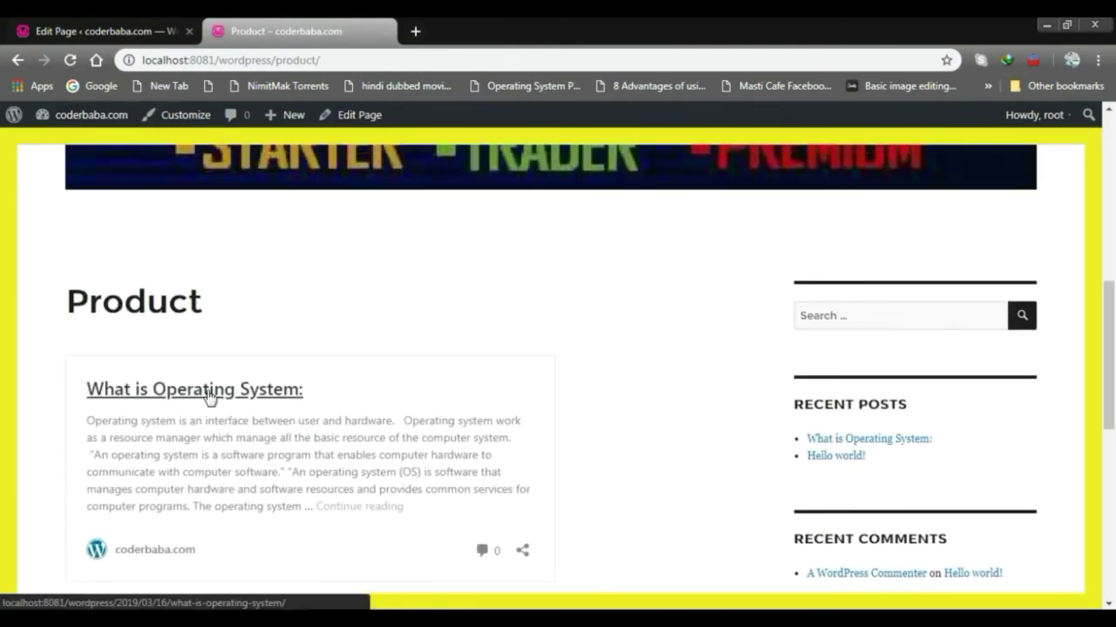
{"action": "scroll", "coordinate": [368, 361], "scroll_direction": "down", "scroll_amount": 2}
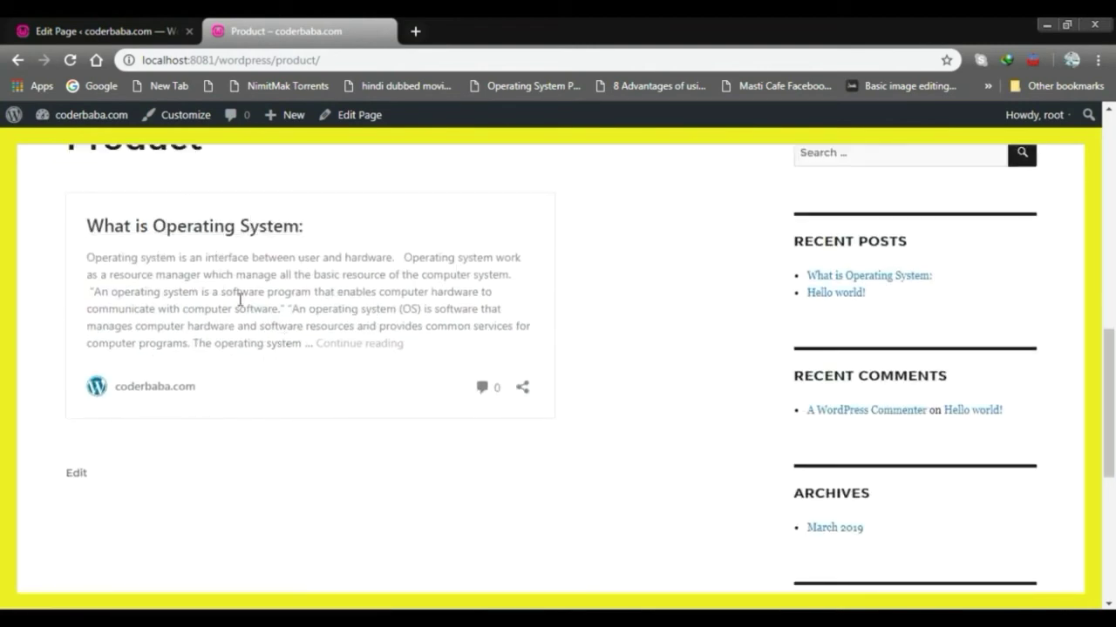
{"action": "scroll", "coordinate": [237, 296], "scroll_direction": "down", "scroll_amount": 3}
{"action": "scroll", "coordinate": [245, 333], "scroll_direction": "up", "scroll_amount": 4}
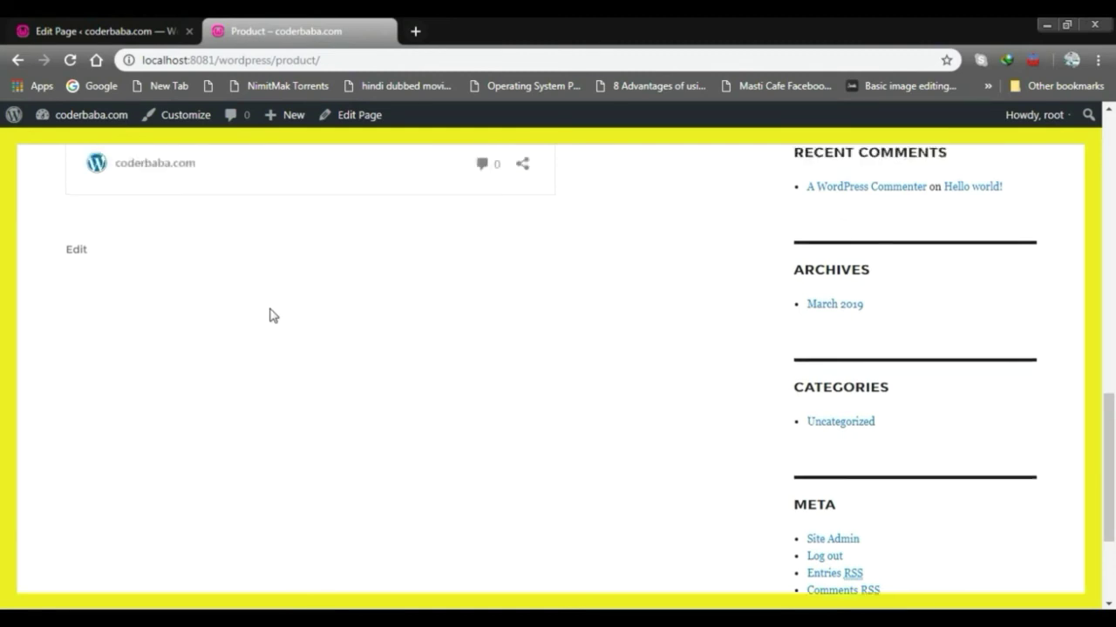
{"action": "scroll", "coordinate": [305, 382], "scroll_direction": "up", "scroll_amount": 1}
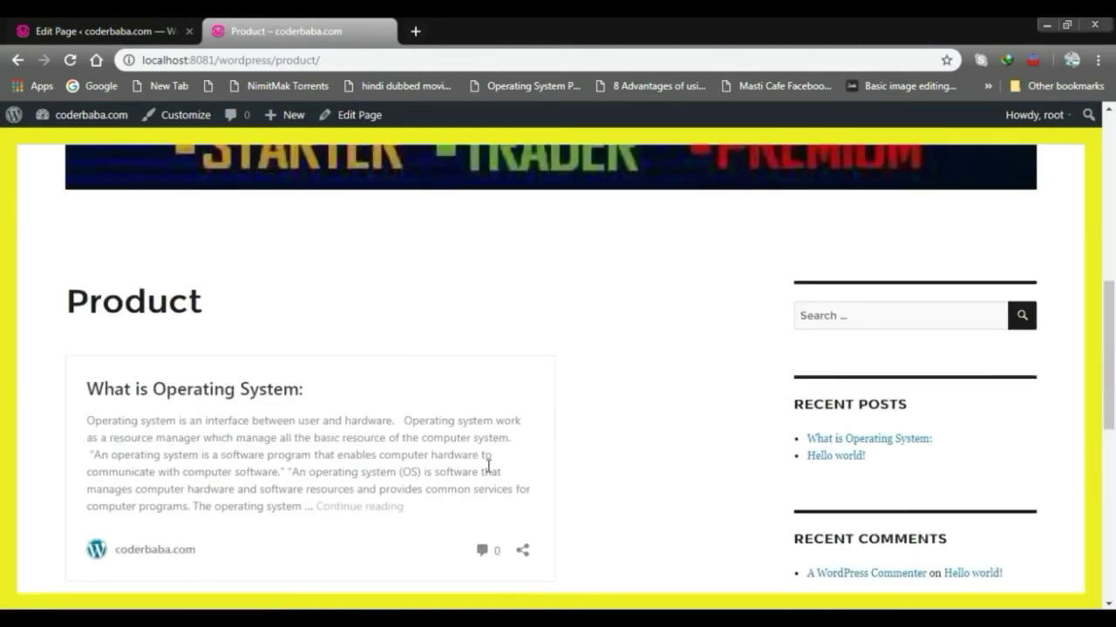
{"action": "scroll", "coordinate": [494, 417], "scroll_direction": "down", "scroll_amount": 1}
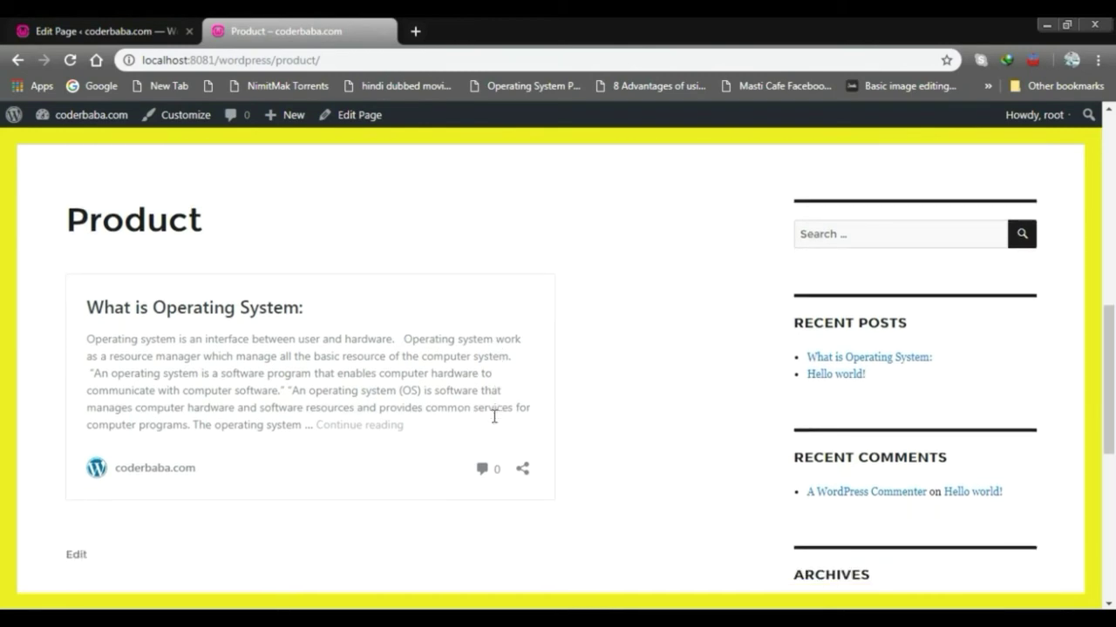
Open the full "What is Operating System:" post from its embedded title and look through the whole page.
{"action": "left_click", "coordinate": [191, 307]}
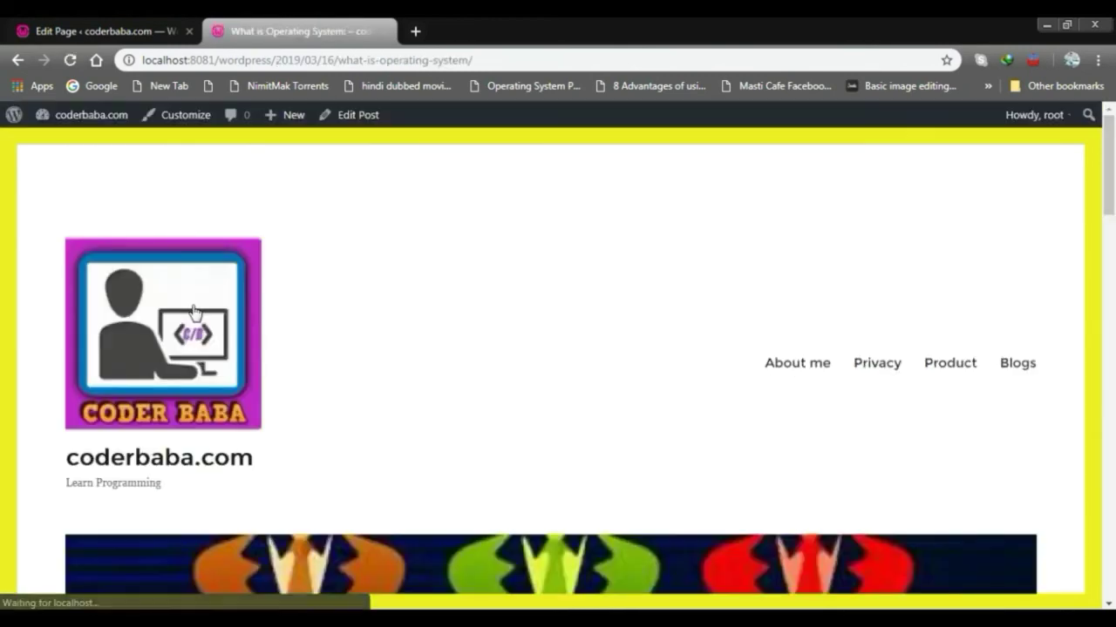
{"action": "scroll", "coordinate": [354, 289], "scroll_direction": "down", "scroll_amount": 5}
{"action": "scroll", "coordinate": [692, 403], "scroll_direction": "down", "scroll_amount": 15}
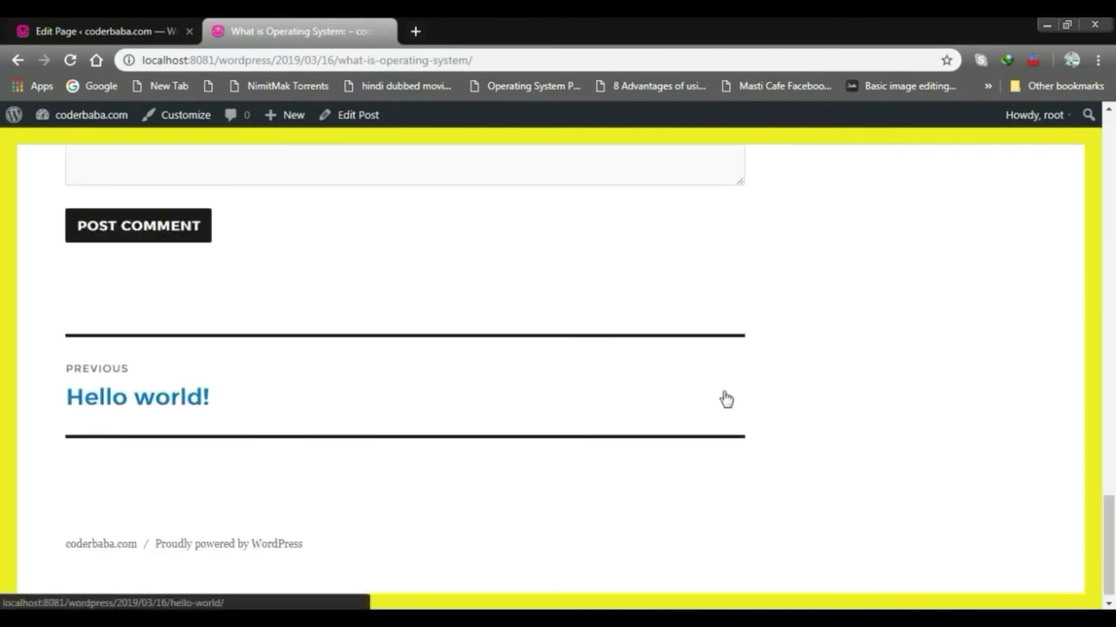
{"action": "scroll", "coordinate": [724, 397], "scroll_direction": "up", "scroll_amount": 20}
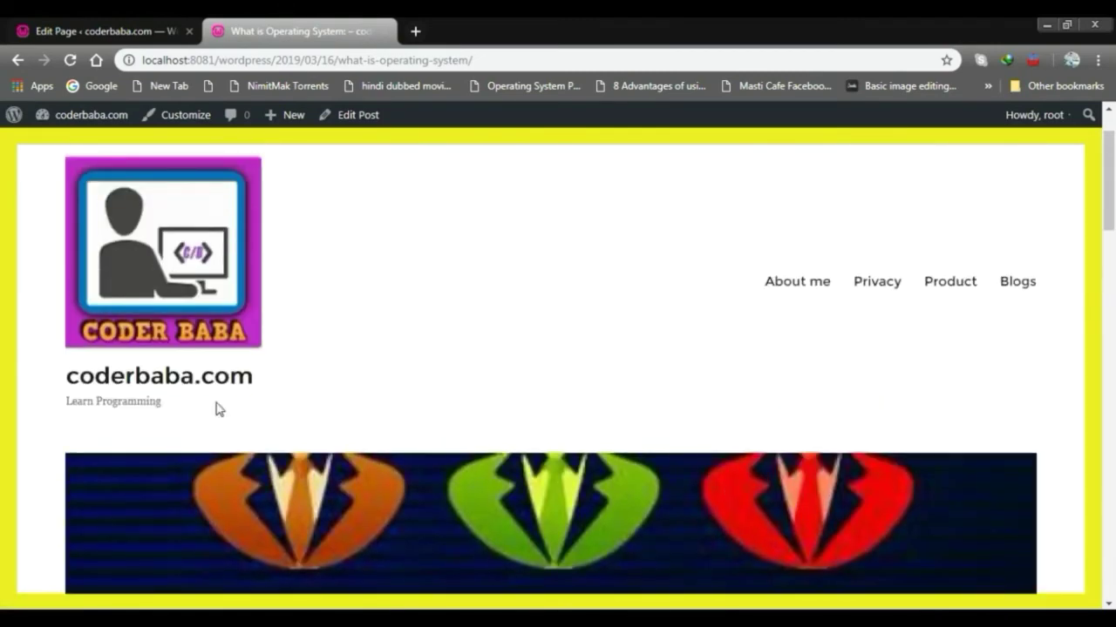
Go to the coderbaba.com home page and check the Recent Posts list.
{"action": "left_click", "coordinate": [122, 378]}
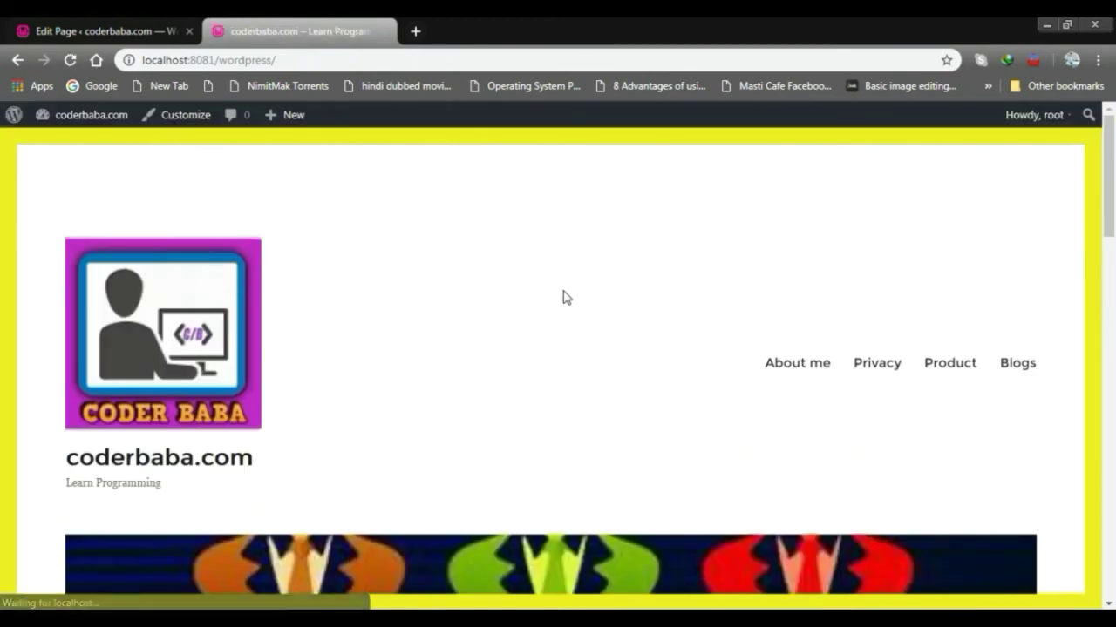
{"action": "scroll", "coordinate": [662, 294], "scroll_direction": "down", "scroll_amount": 6}
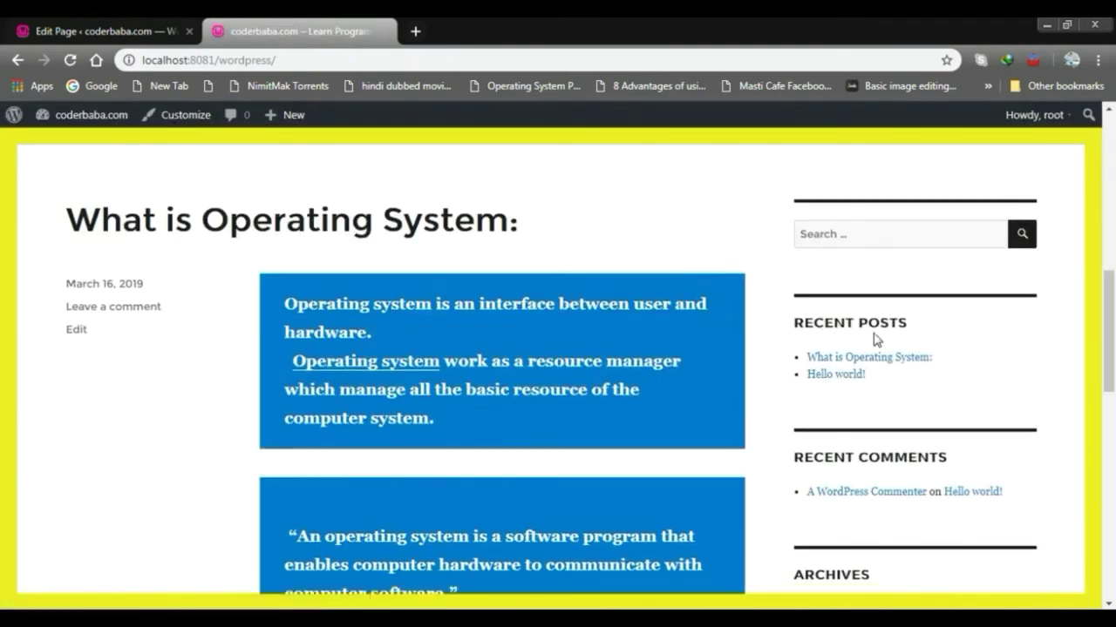
{"action": "left_click_drag", "start_coordinate": [795, 322], "coordinate": [918, 326]}
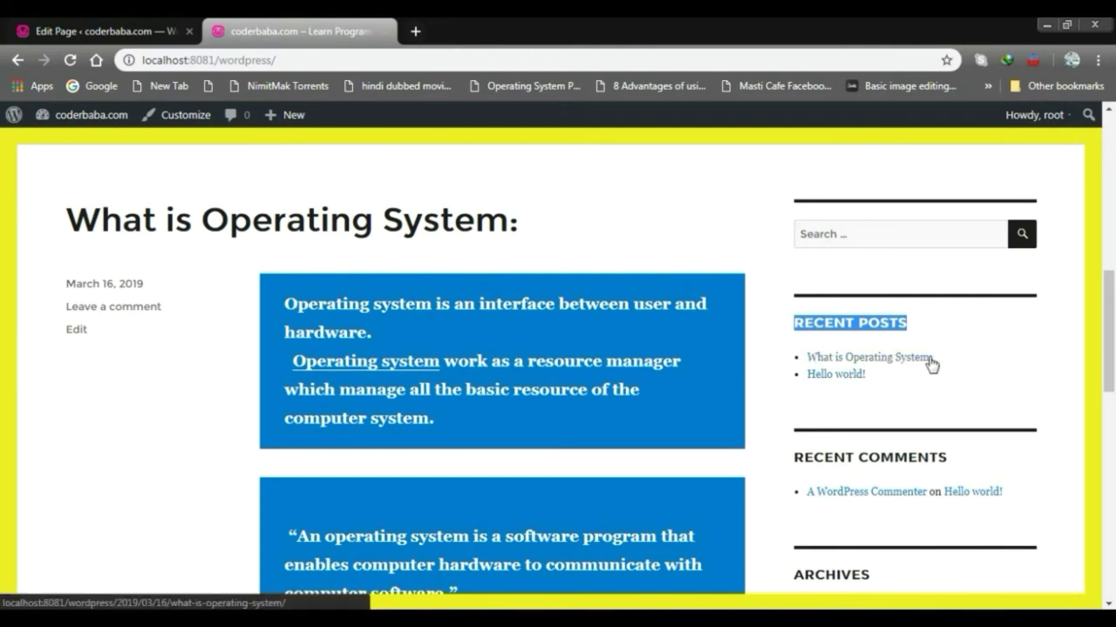
Return to the WordPress admin, open the list of all posts and start a new post.
{"action": "left_click", "coordinate": [169, 31]}
{"action": "mouse_move", "coordinate": [42, 193]}
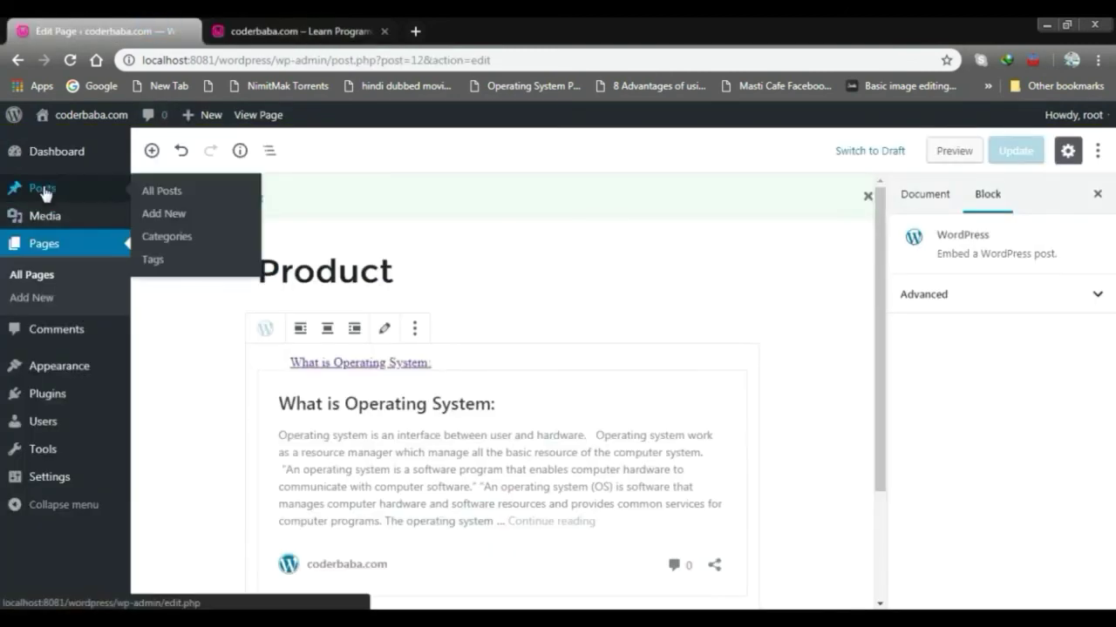
{"action": "left_click", "coordinate": [160, 189]}
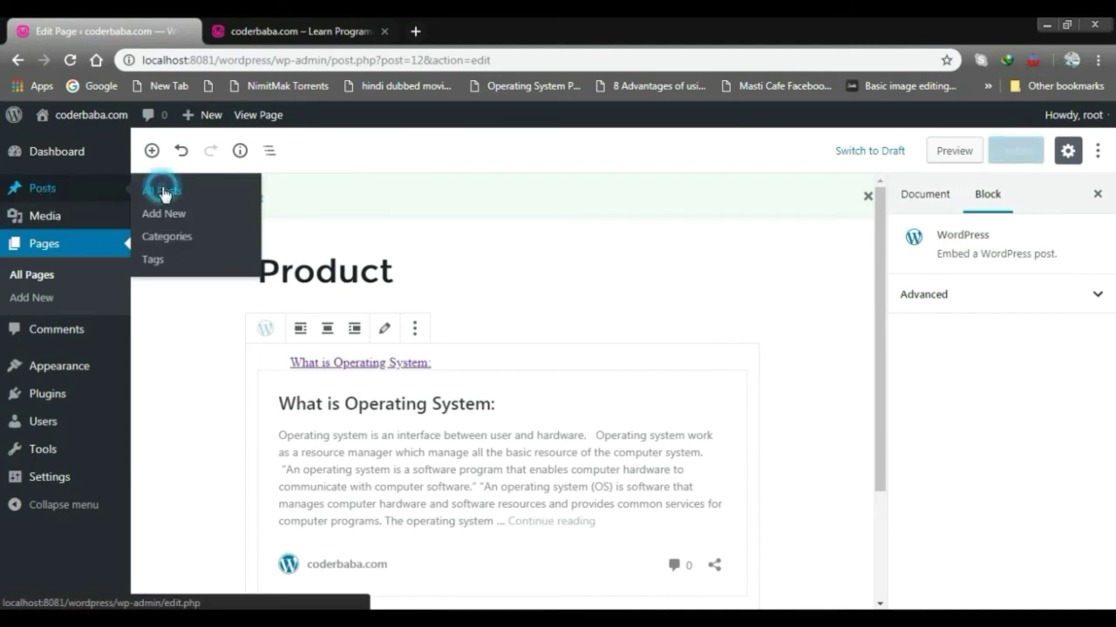
{"action": "left_click", "coordinate": [36, 191]}
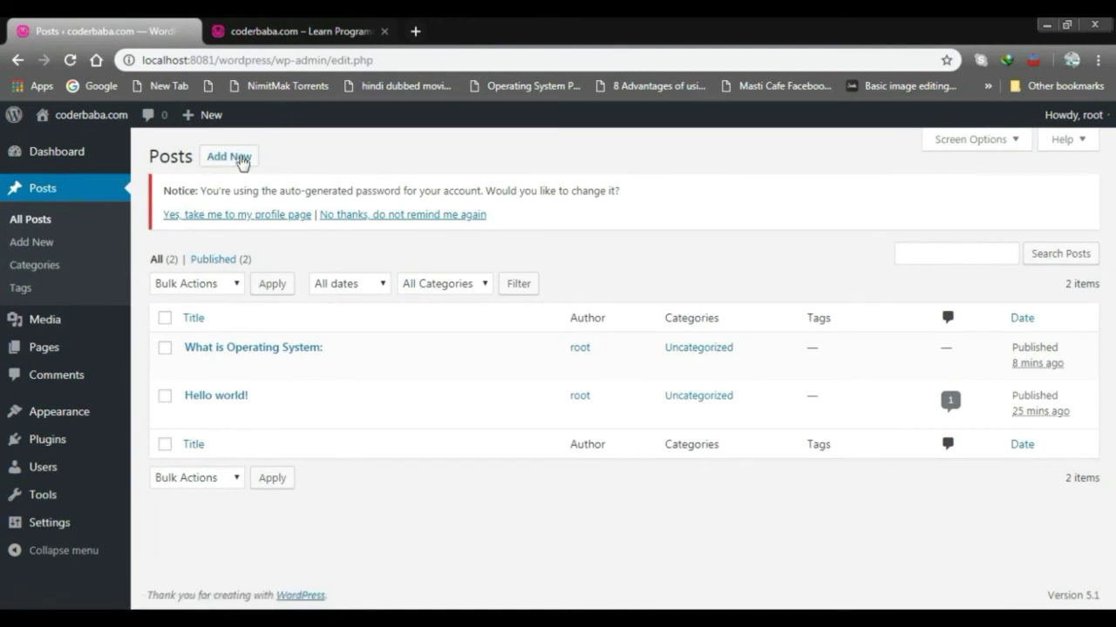
{"action": "left_click", "coordinate": [240, 160]}
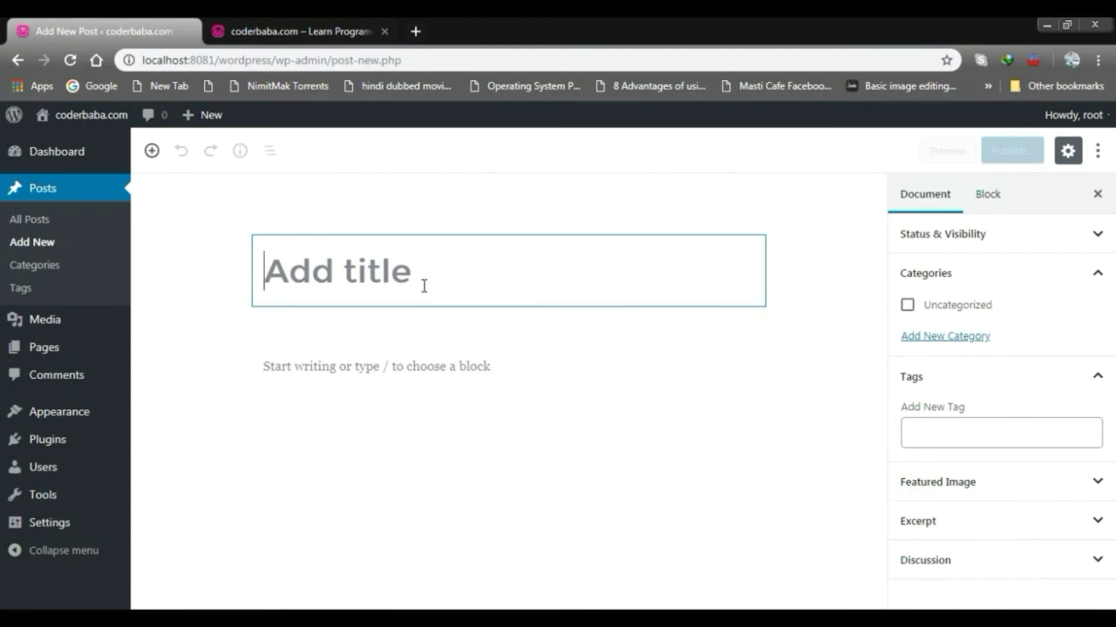
Title the new post "Subscribe my channel".
{"action": "type", "text": "S"}
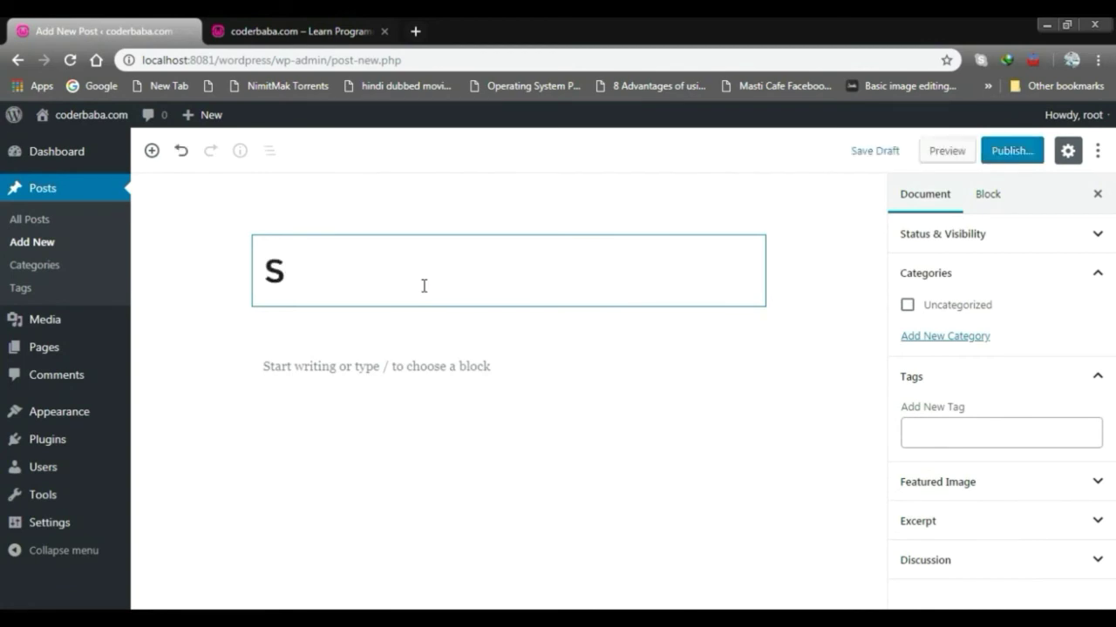
{"action": "type", "text": "ubscri"}
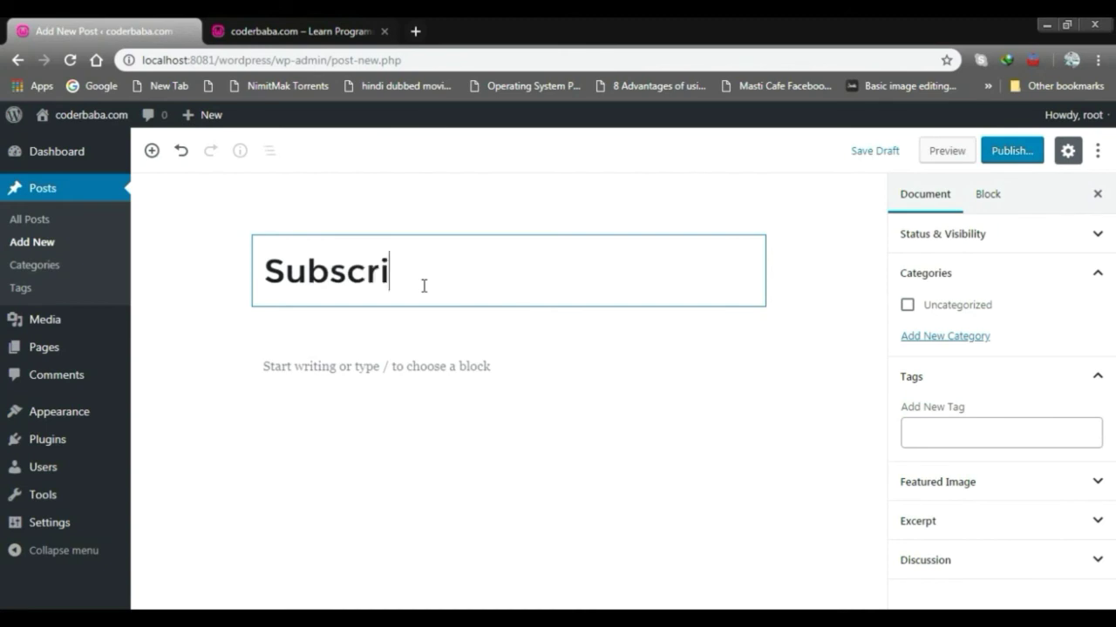
{"action": "type", "text": "be my cha"}
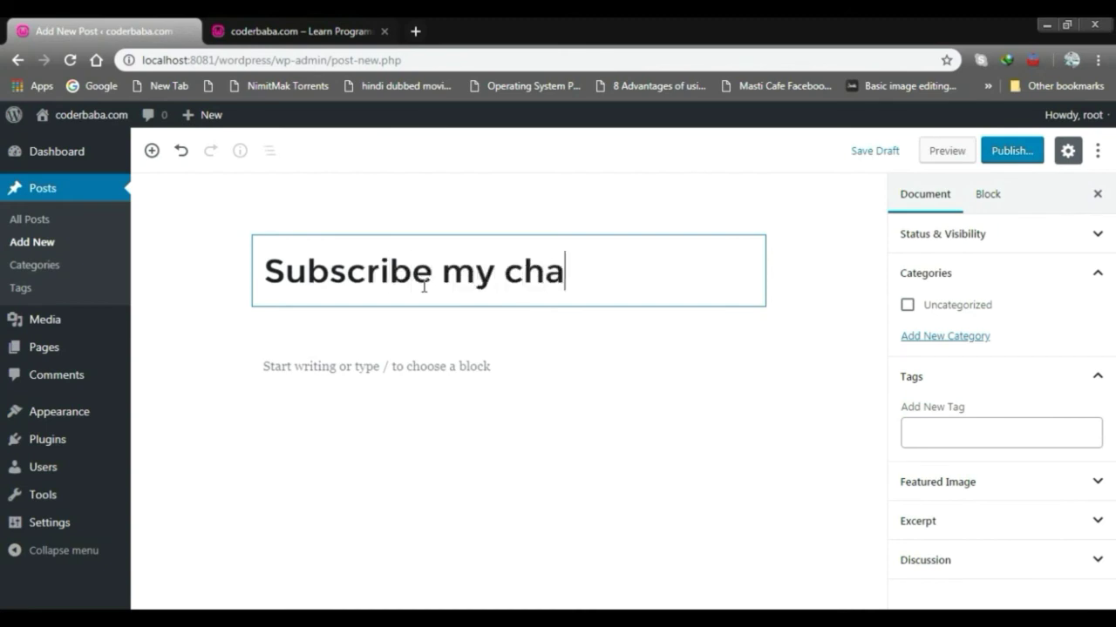
{"action": "type", "text": "nnel"}
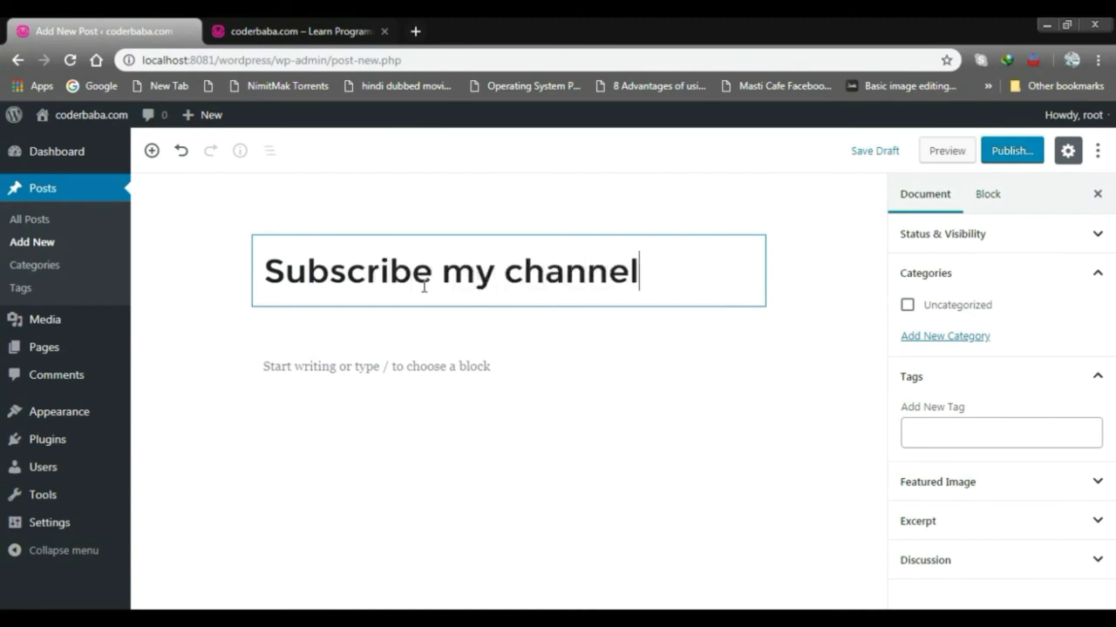
Copy the text under "Boot sector reading:-" from Operating System.docx in Word and paste it into the post's body paragraph.
{"action": "left_click", "coordinate": [407, 366]}
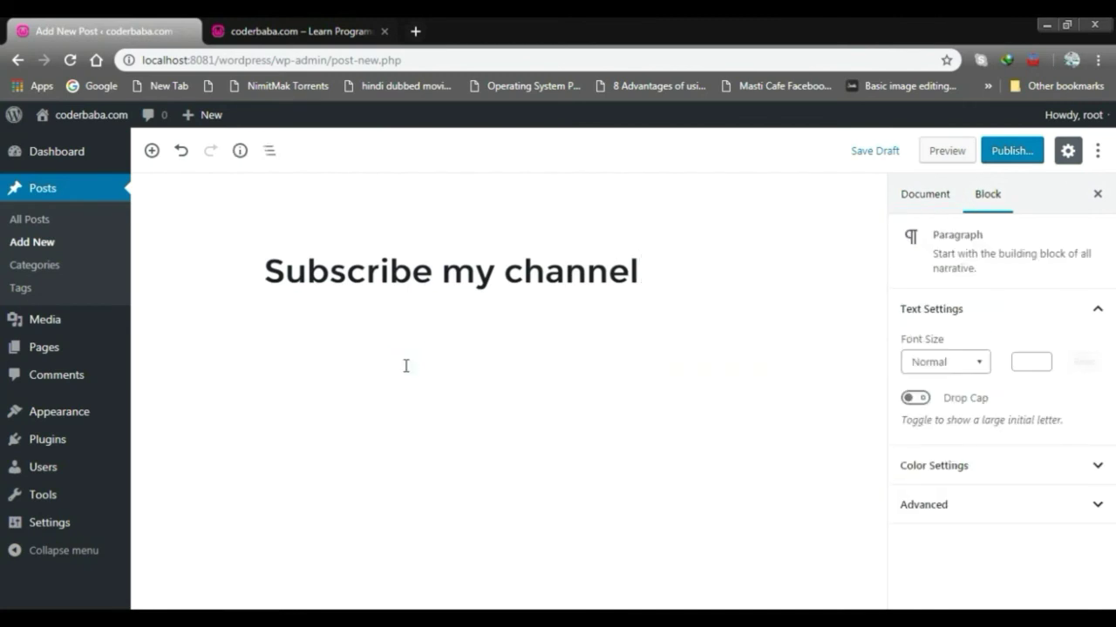
{"action": "left_click", "coordinate": [523, 610]}
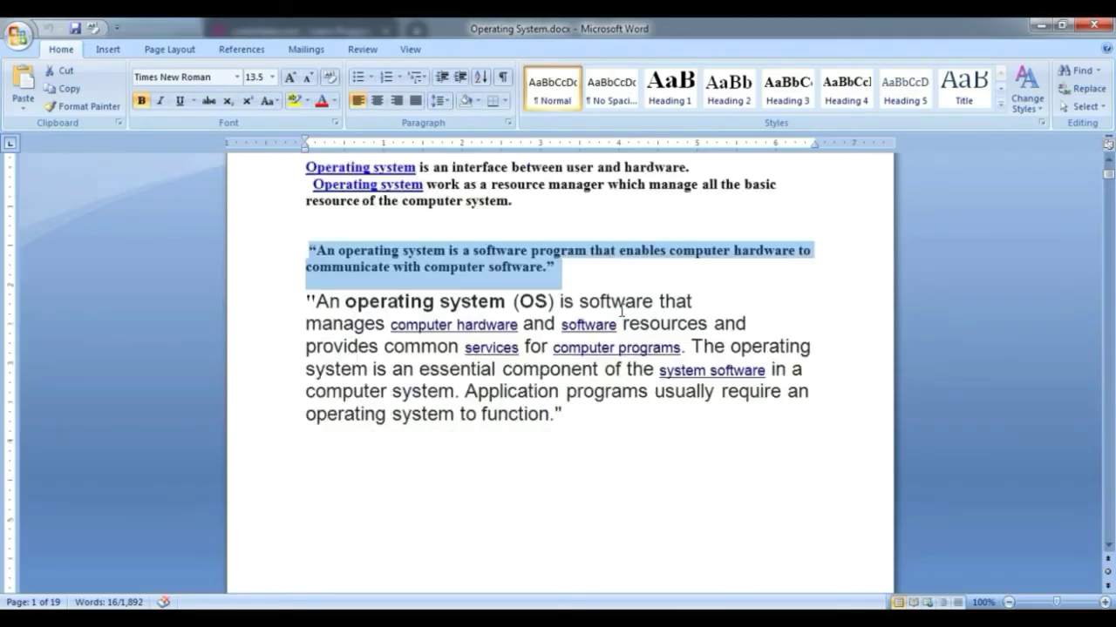
{"action": "scroll", "coordinate": [621, 312], "scroll_direction": "down", "scroll_amount": 15}
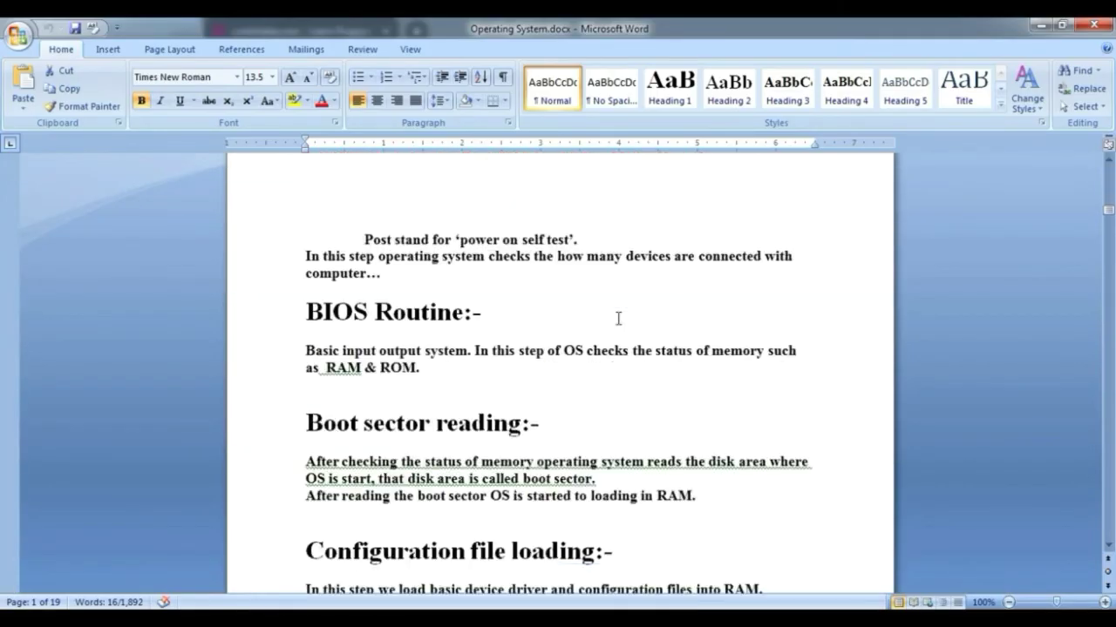
{"action": "left_click_drag", "start_coordinate": [300, 462], "coordinate": [722, 511]}
{"action": "key", "text": "ctrl+c"}
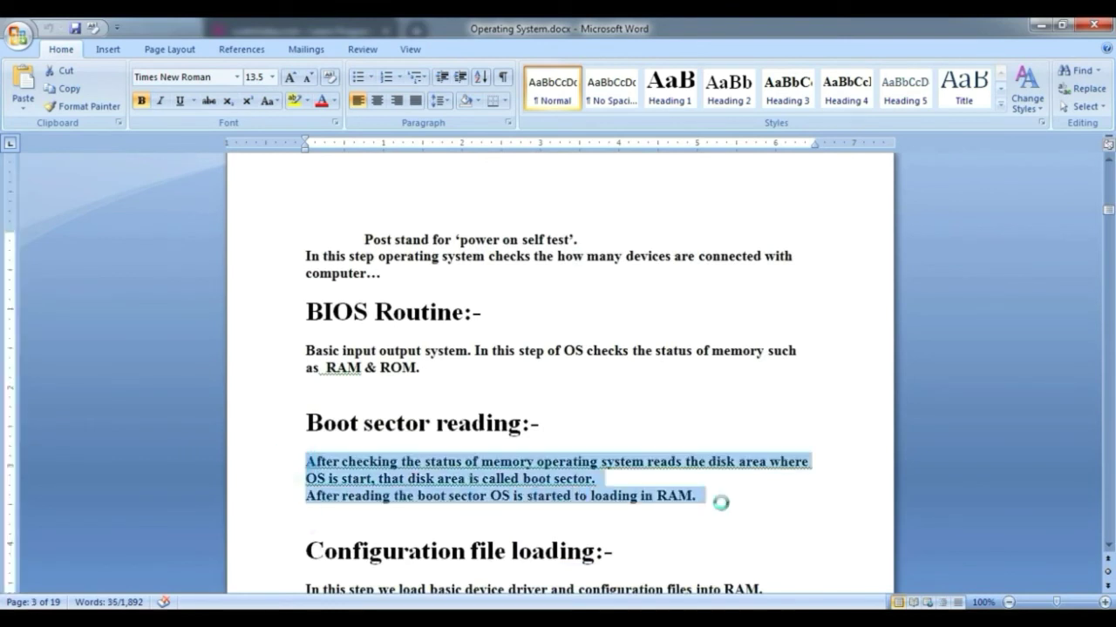
{"action": "left_click", "coordinate": [1037, 25]}
{"action": "left_click", "coordinate": [365, 370]}
{"action": "key", "text": "ctrl+v"}
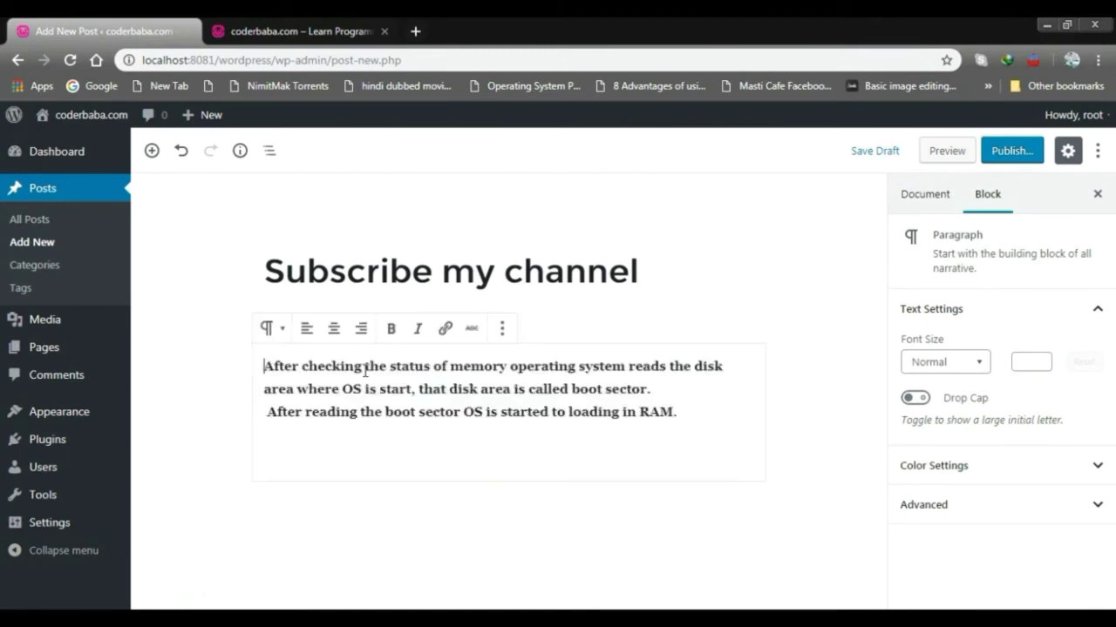
{"action": "left_click", "coordinate": [555, 422]}
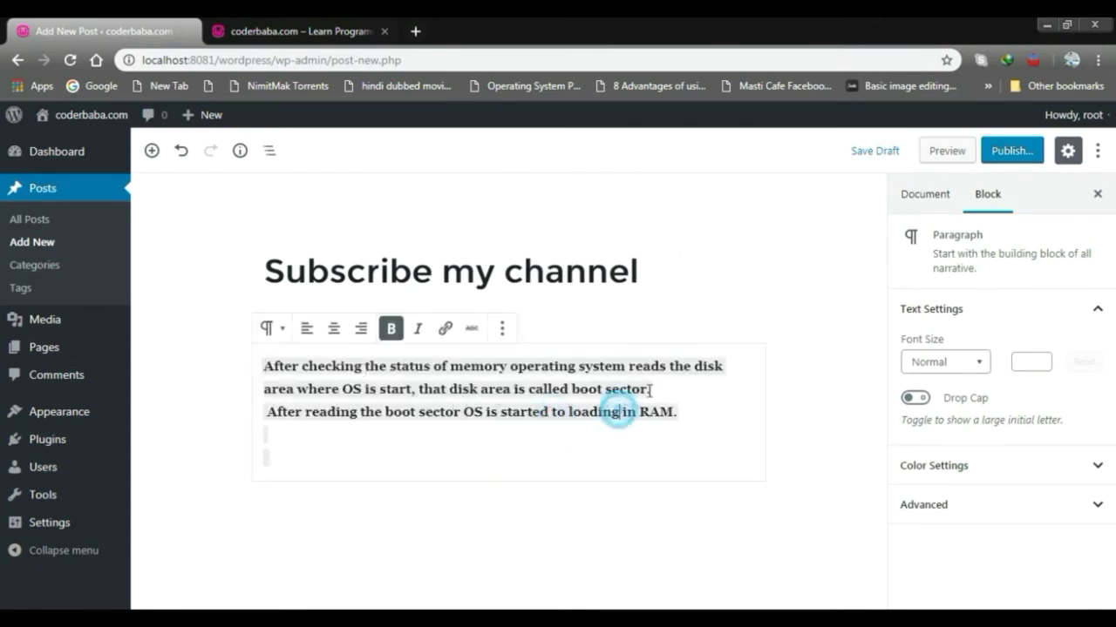
{"action": "left_click", "coordinate": [618, 411]}
{"action": "left_click", "coordinate": [668, 395]}
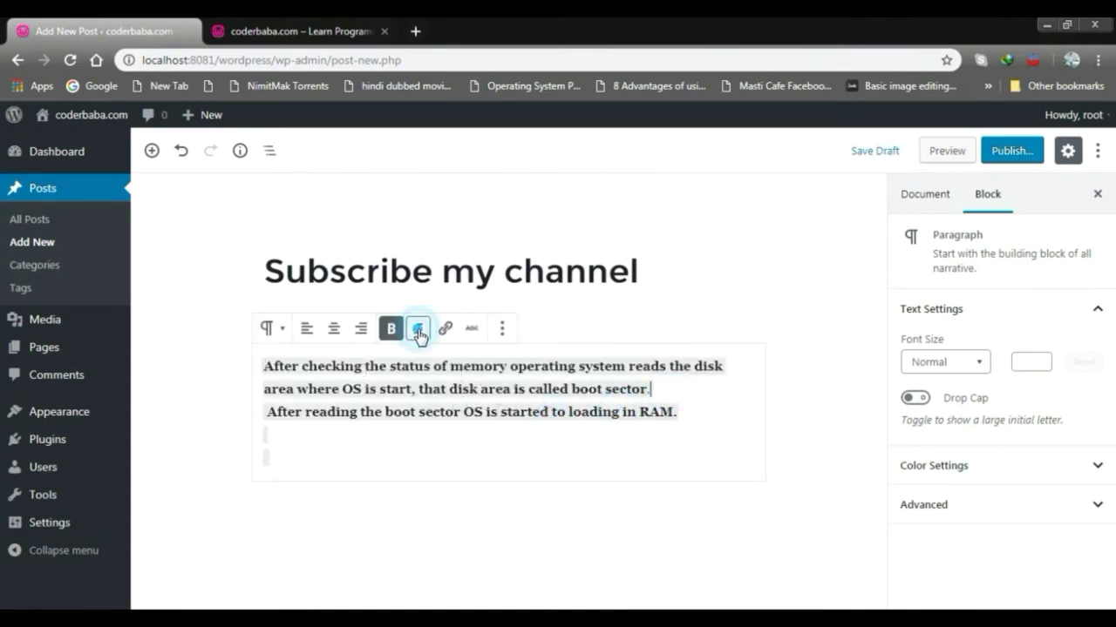
{"action": "left_click", "coordinate": [704, 409]}
{"action": "left_click", "coordinate": [695, 421]}
{"action": "left_click", "coordinate": [759, 323]}
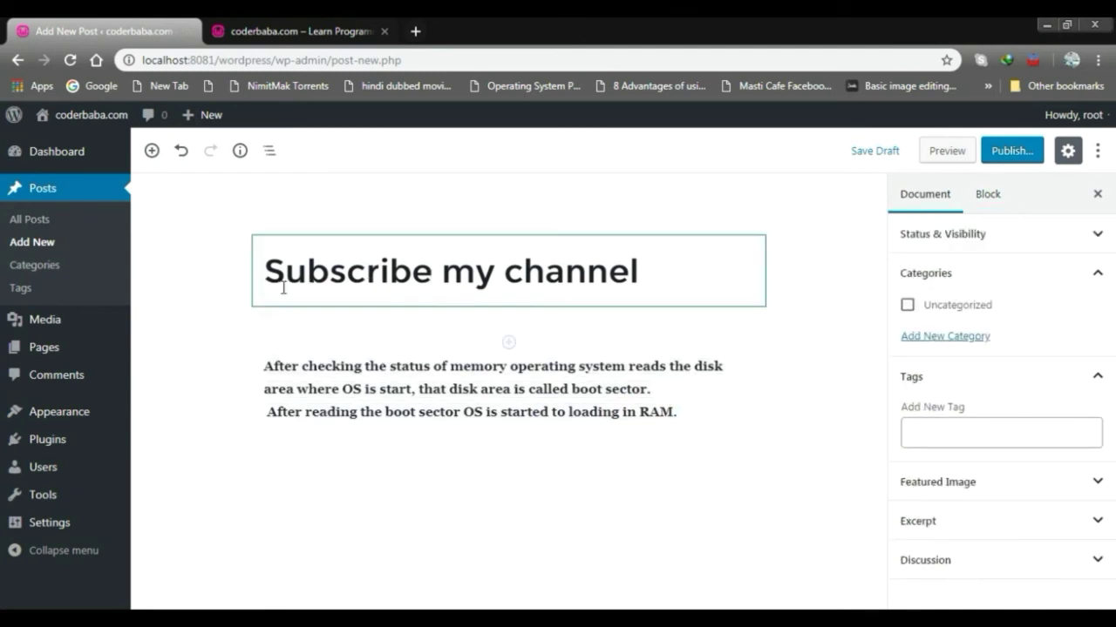
{"action": "left_click", "coordinate": [377, 271]}
Set the pasted paragraph's text color to dark red.
{"action": "triple_click", "coordinate": [487, 382]}
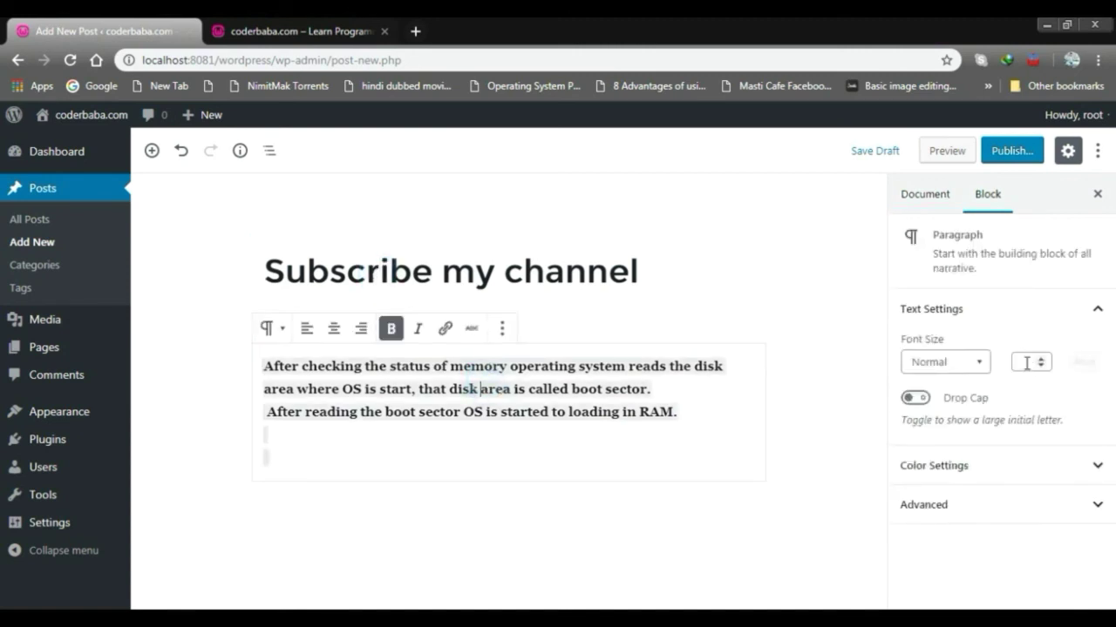
{"action": "left_click", "coordinate": [963, 475]}
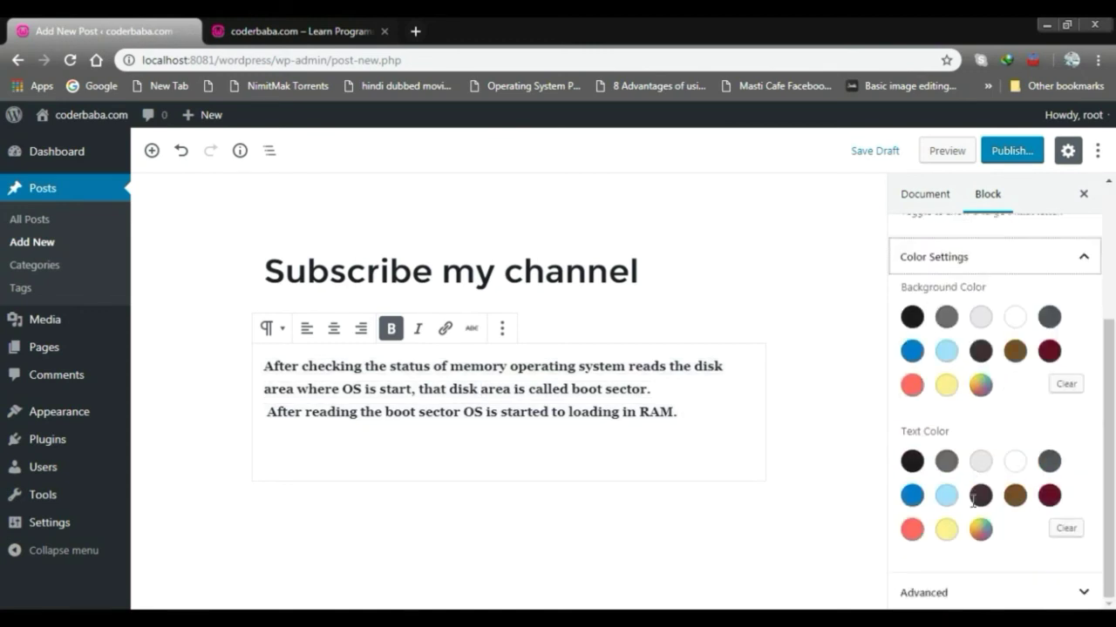
{"action": "scroll", "coordinate": [941, 503], "scroll_direction": "up", "scroll_amount": 2}
{"action": "scroll", "coordinate": [1053, 565], "scroll_direction": "down", "scroll_amount": 2}
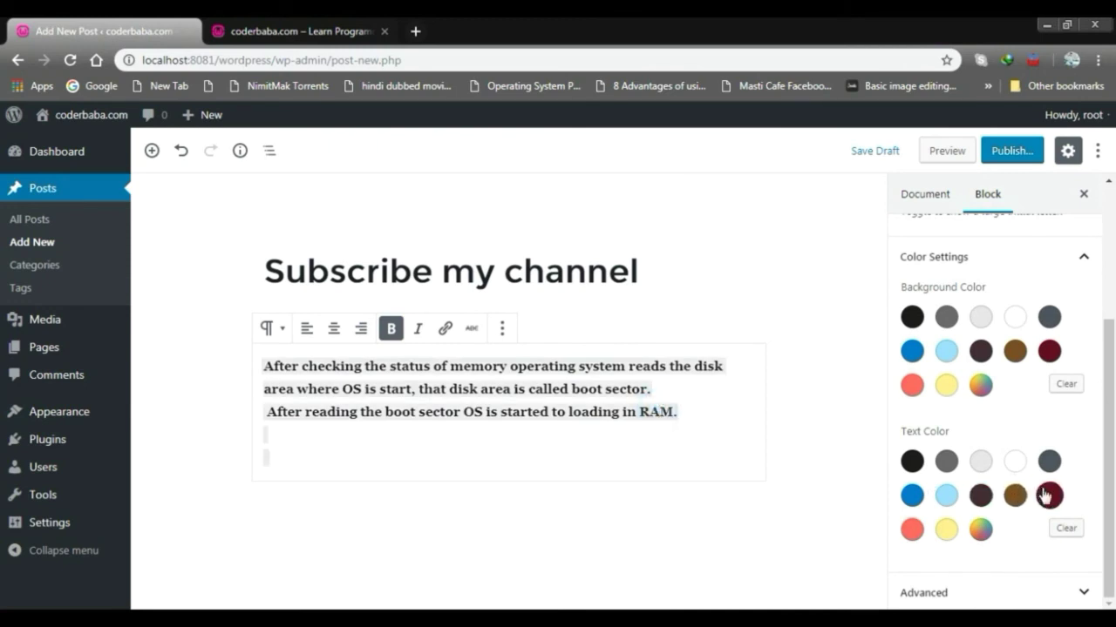
{"action": "left_click", "coordinate": [1049, 495]}
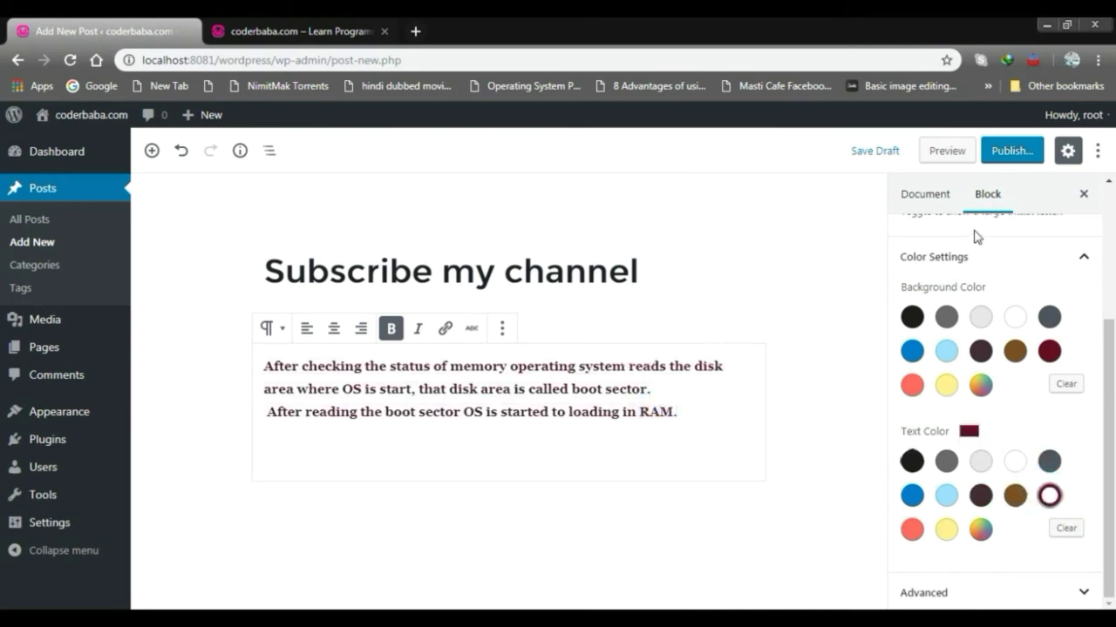
{"action": "left_click", "coordinate": [1083, 256]}
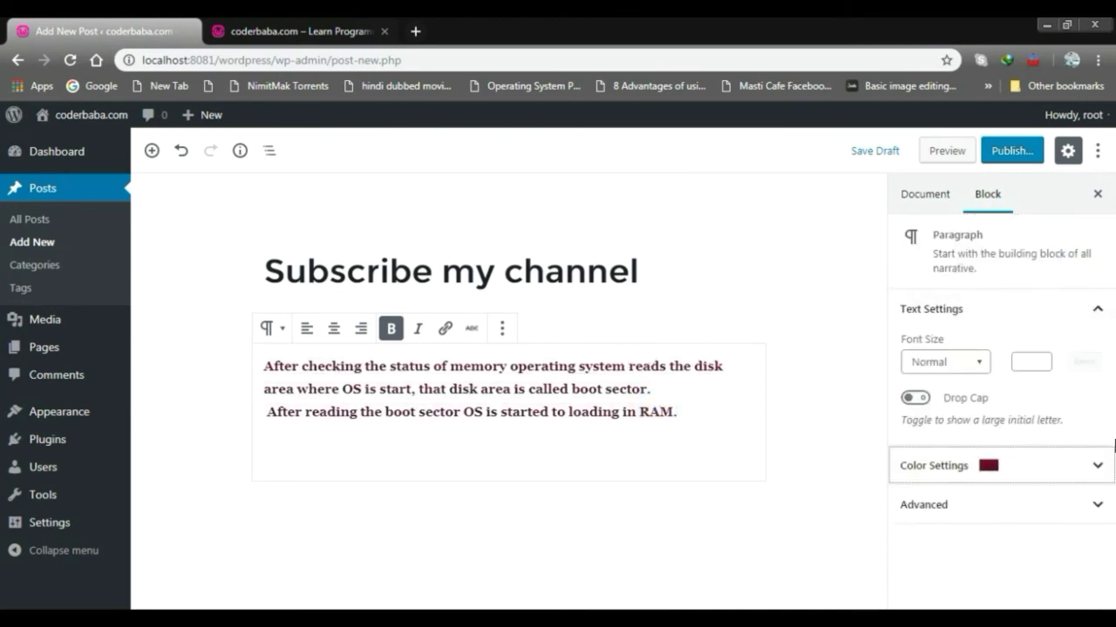
View the paragraph's Advanced options and the post's Document settings, including its categories.
{"action": "left_click", "coordinate": [1089, 505]}
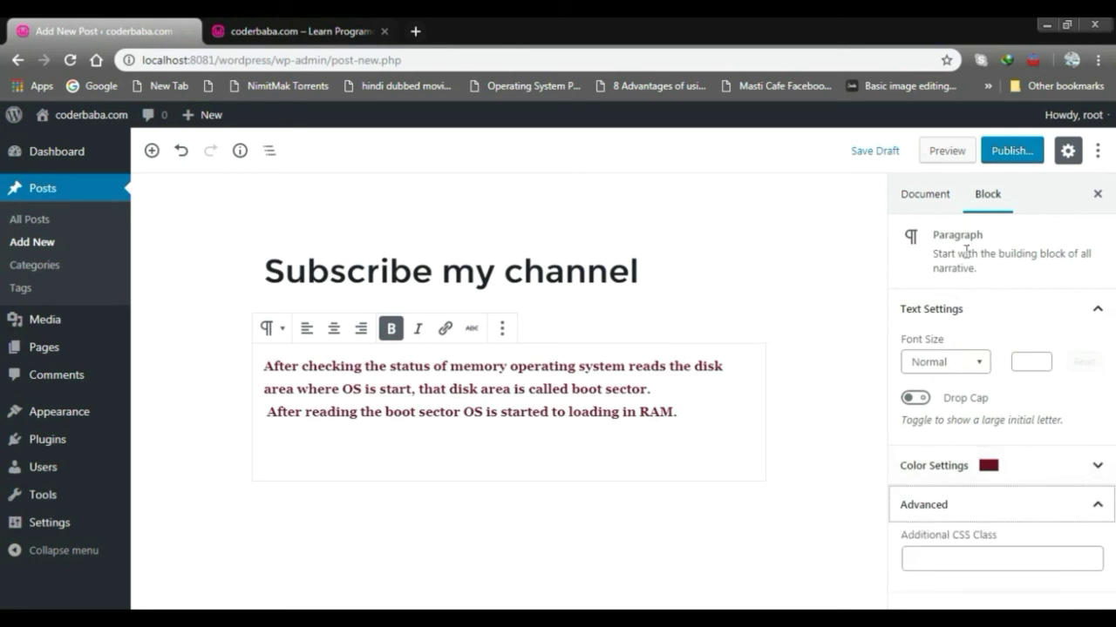
{"action": "left_click", "coordinate": [931, 204]}
{"action": "left_click", "coordinate": [937, 286]}
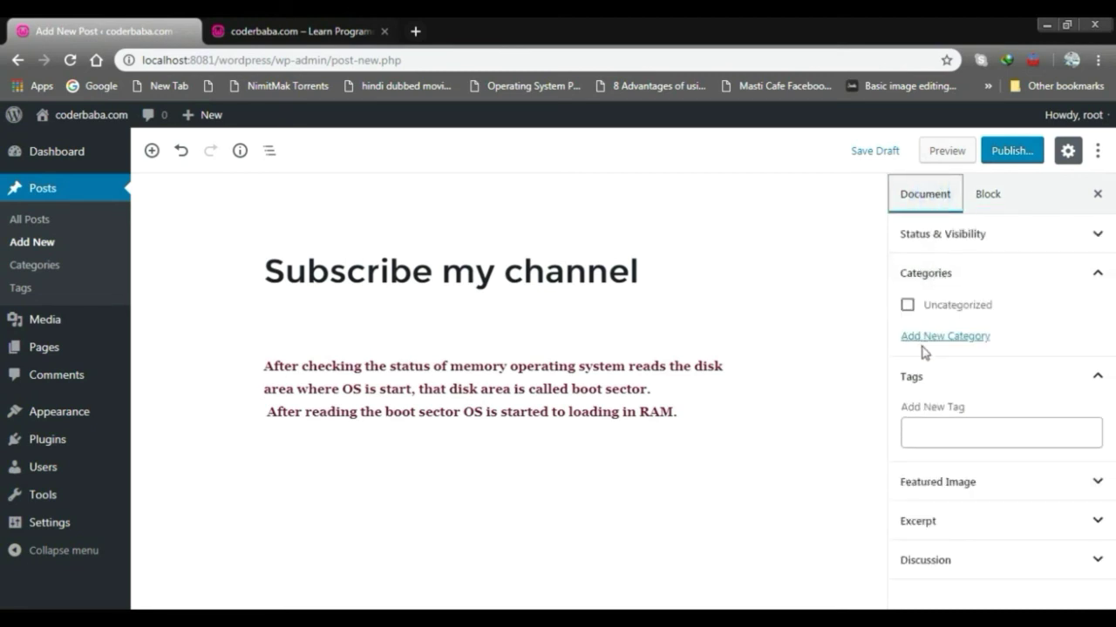
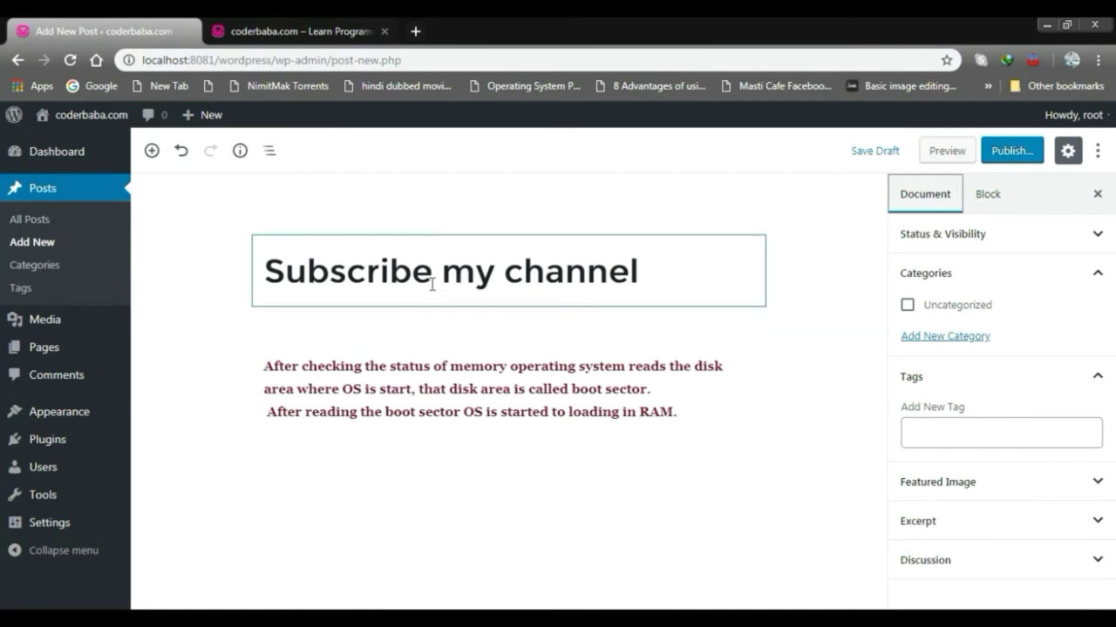
Add a new top-level category named "Technology" to the post in its Document settings.
{"action": "left_click", "coordinate": [930, 338]}
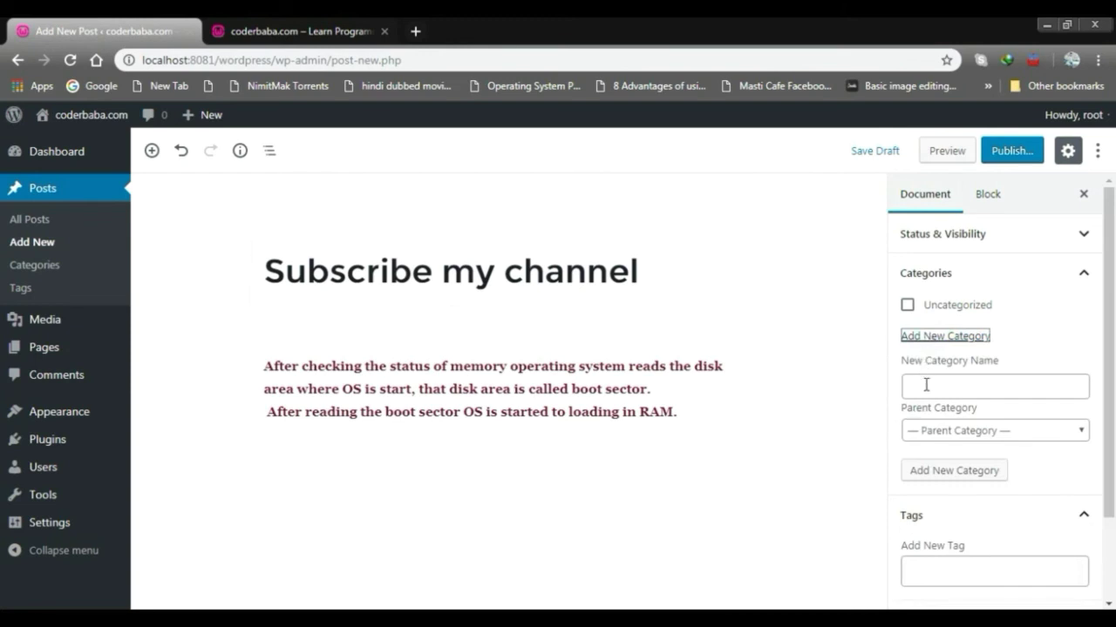
{"action": "left_click", "coordinate": [926, 385]}
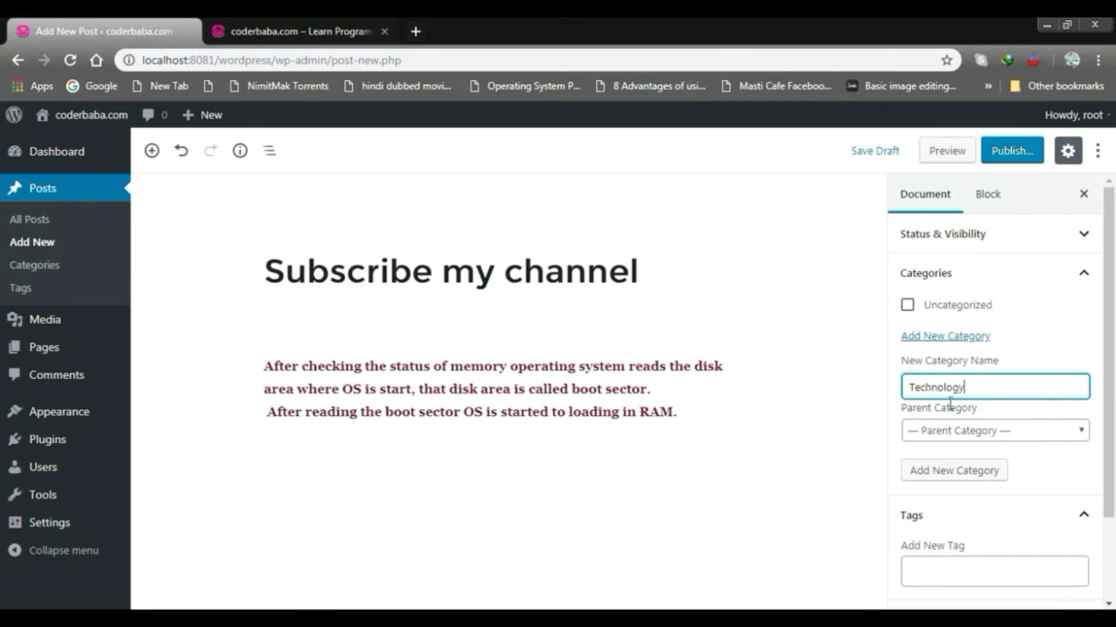
{"action": "left_click", "coordinate": [1077, 431]}
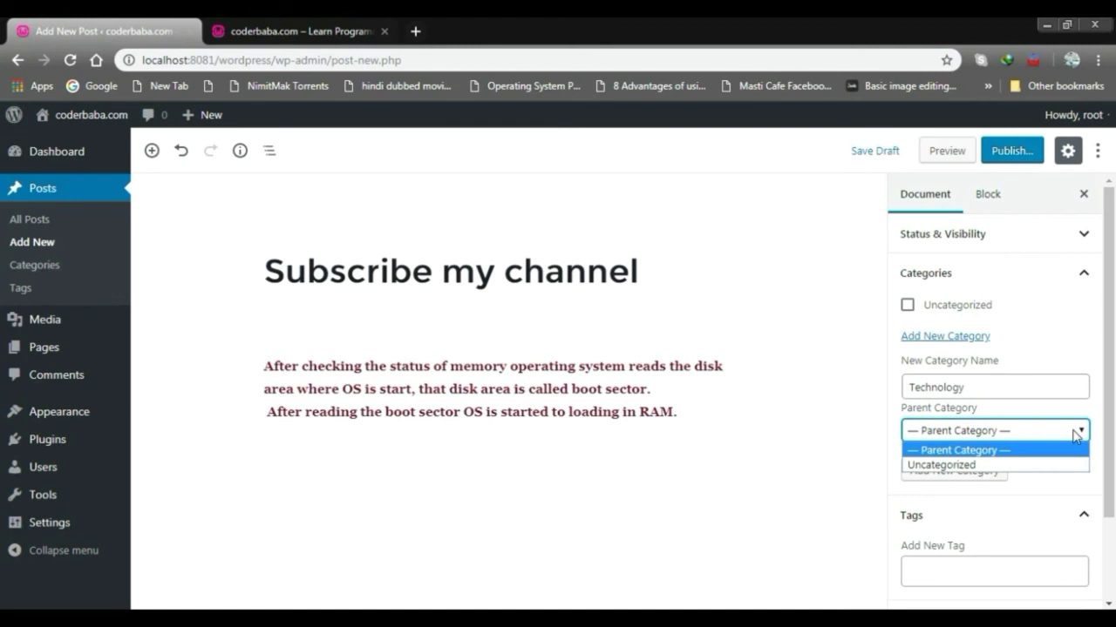
{"action": "left_click", "coordinate": [1098, 401]}
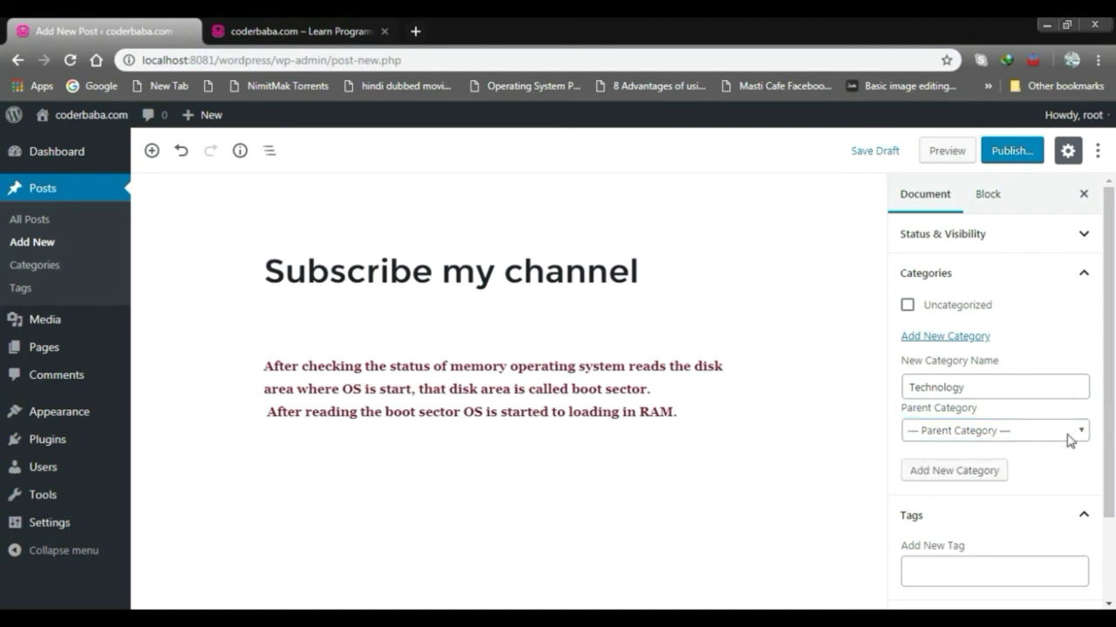
{"action": "left_click", "coordinate": [946, 475]}
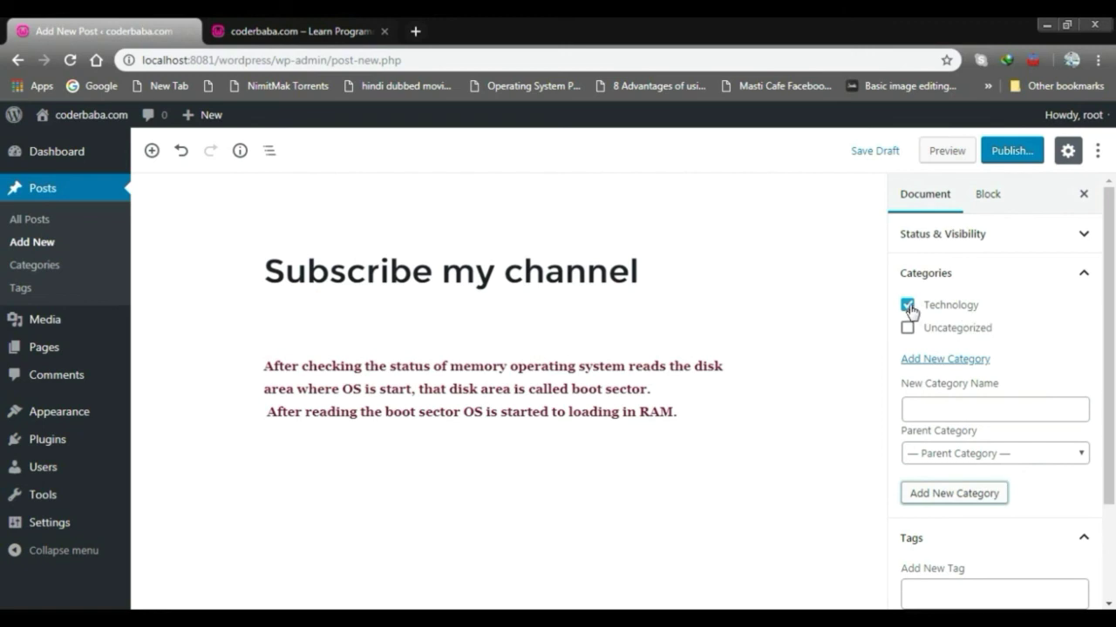
{"action": "left_click", "coordinate": [1081, 274]}
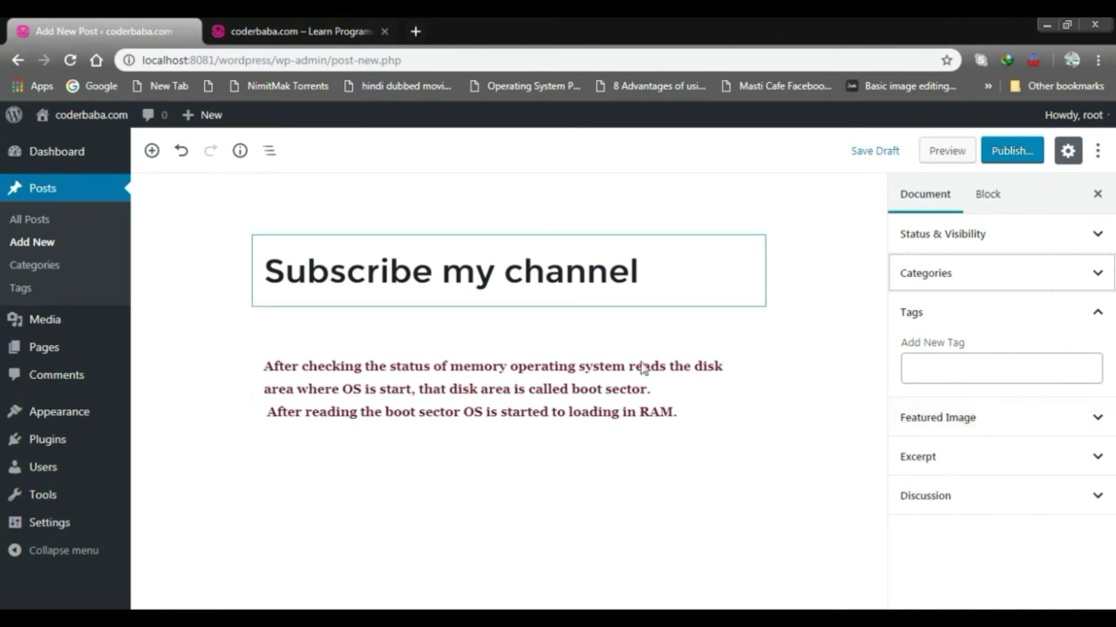
Upload "job portal website in aspdotnet part 15.jpg" from the 011 > datalist control folder and set it as the post's featured image.
{"action": "left_click", "coordinate": [978, 425]}
{"action": "left_click", "coordinate": [1006, 455]}
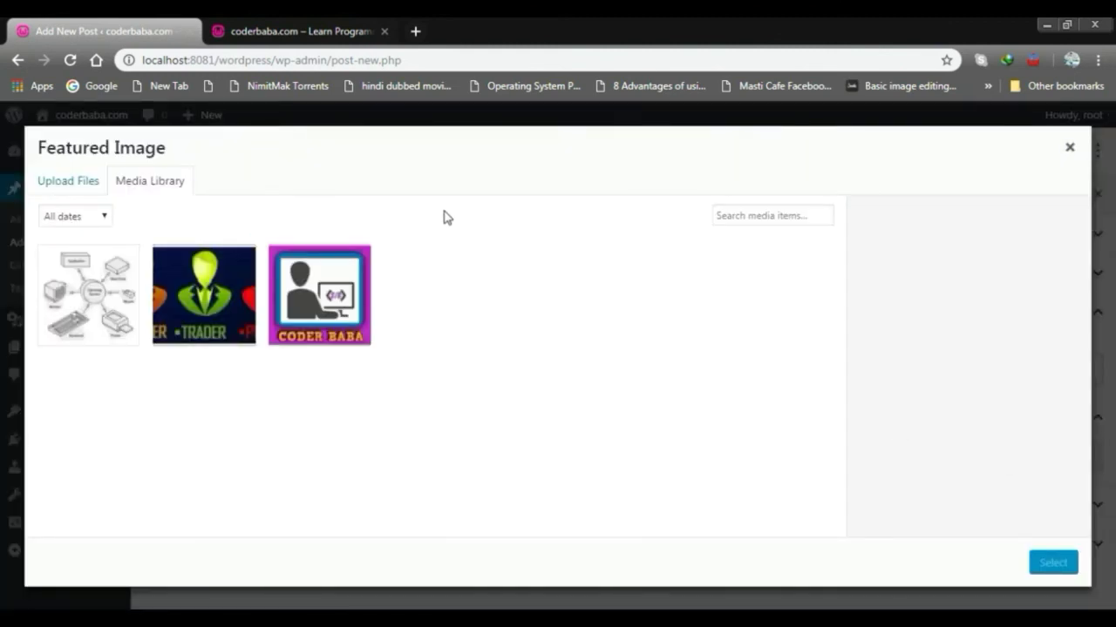
{"action": "left_click", "coordinate": [54, 184]}
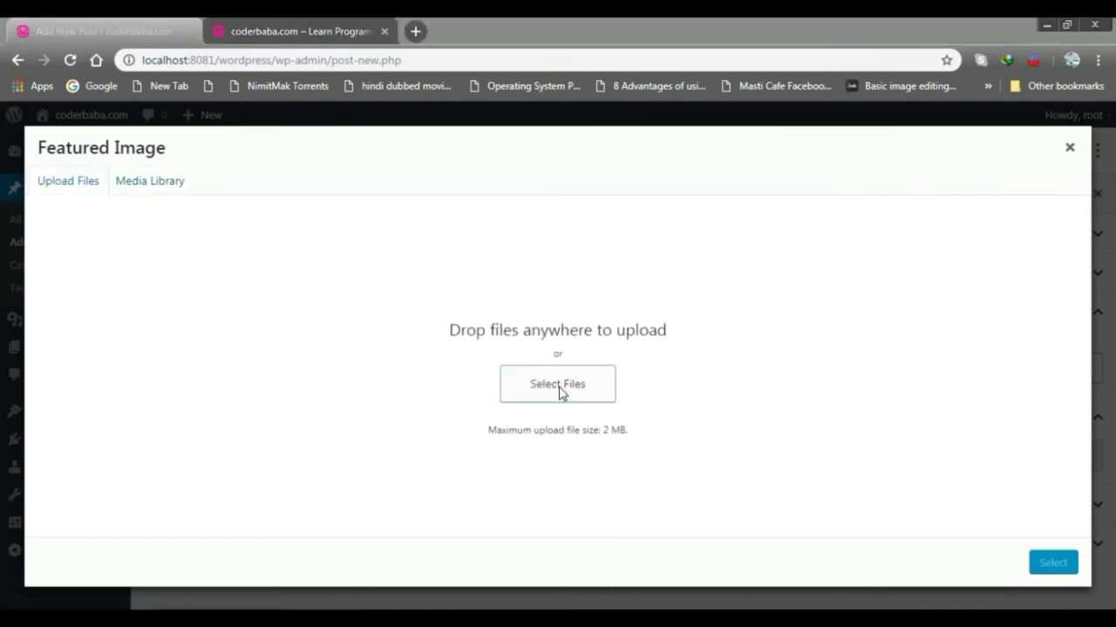
{"action": "left_click", "coordinate": [558, 384]}
{"action": "double_click", "coordinate": [388, 237]}
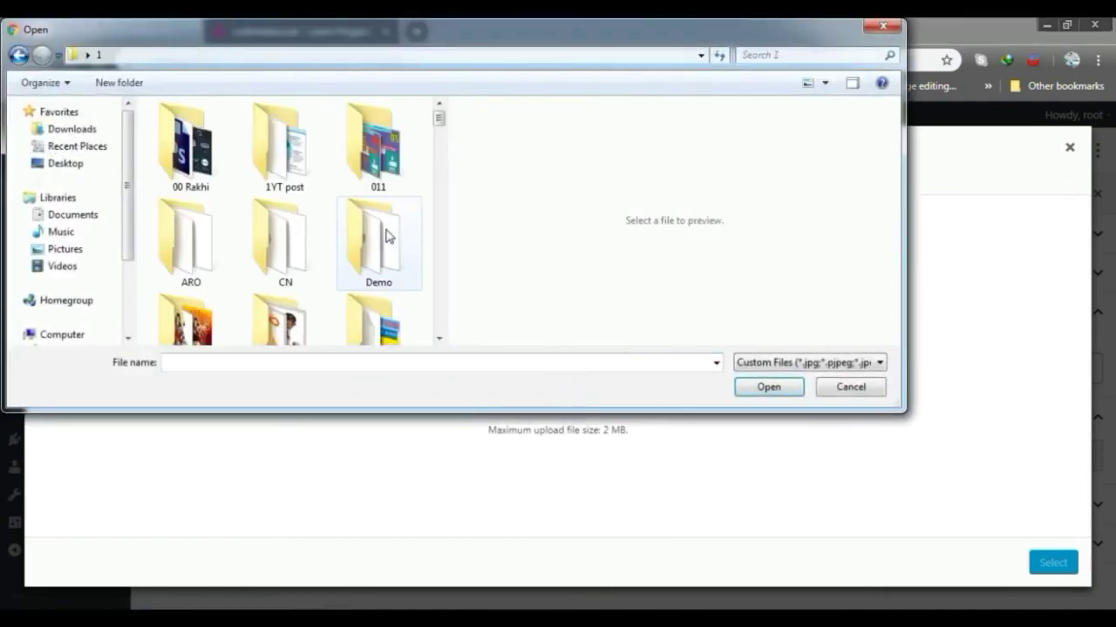
{"action": "double_click", "coordinate": [386, 162]}
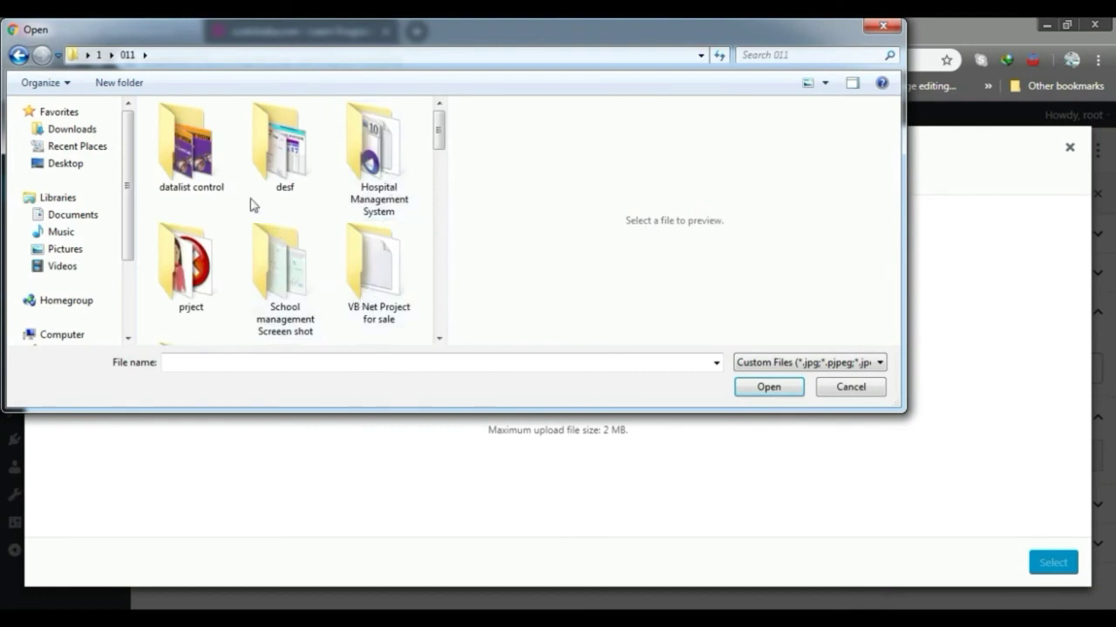
{"action": "double_click", "coordinate": [205, 148]}
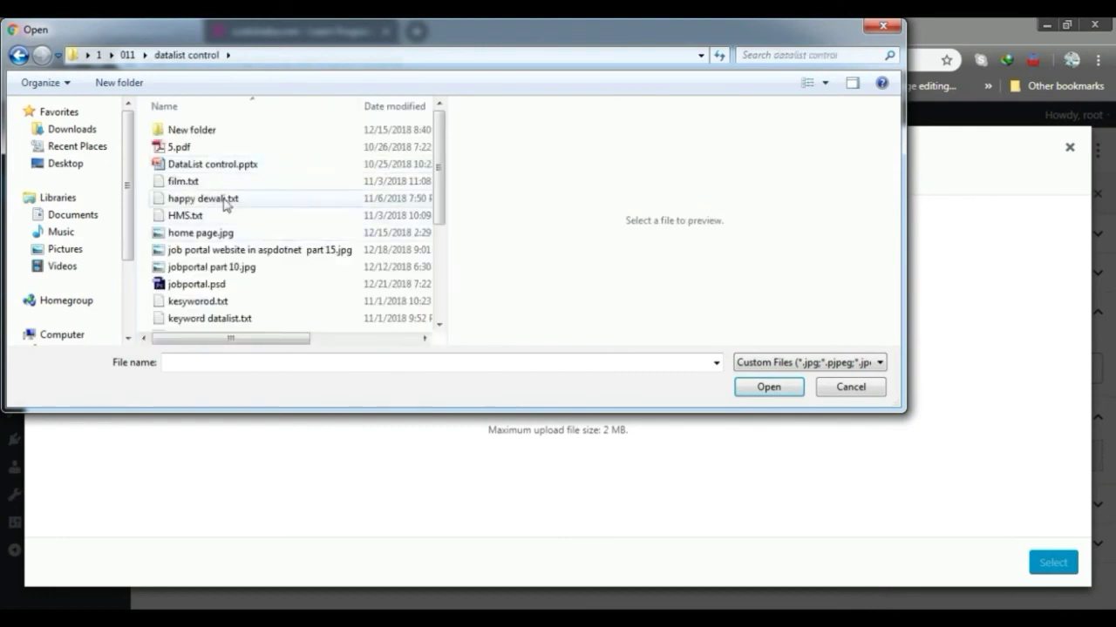
{"action": "left_click", "coordinate": [201, 251]}
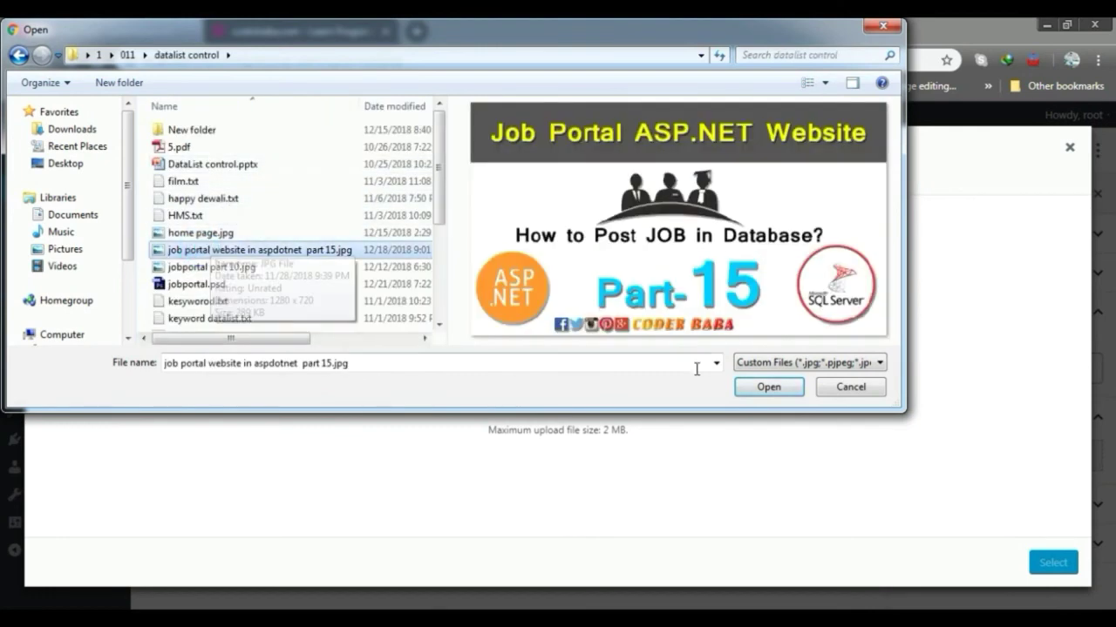
{"action": "left_click", "coordinate": [768, 387]}
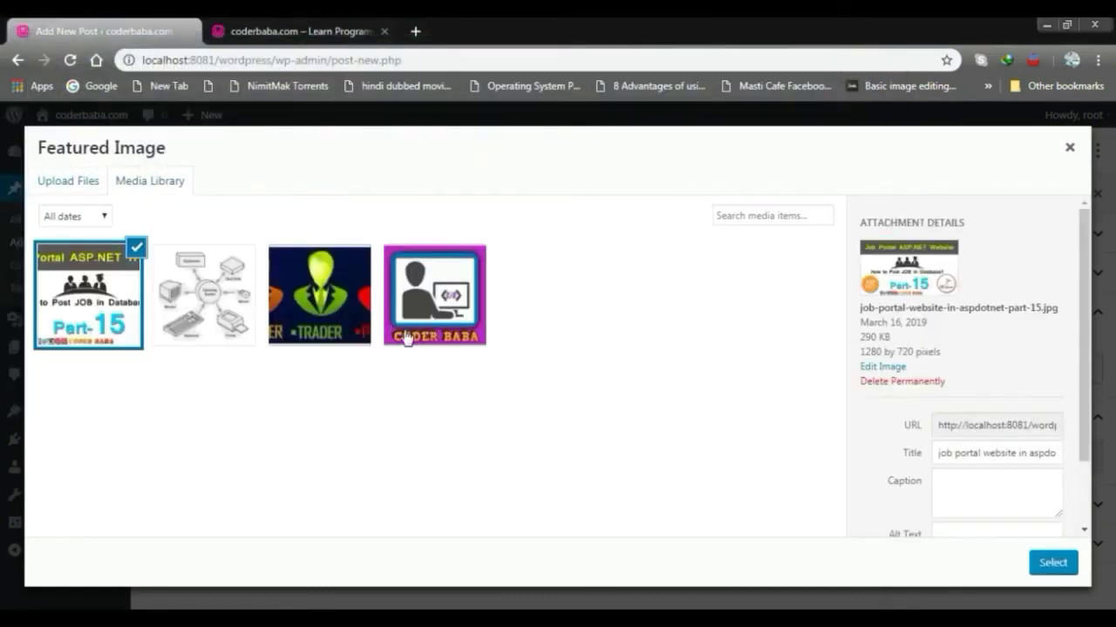
{"action": "left_click", "coordinate": [1053, 563]}
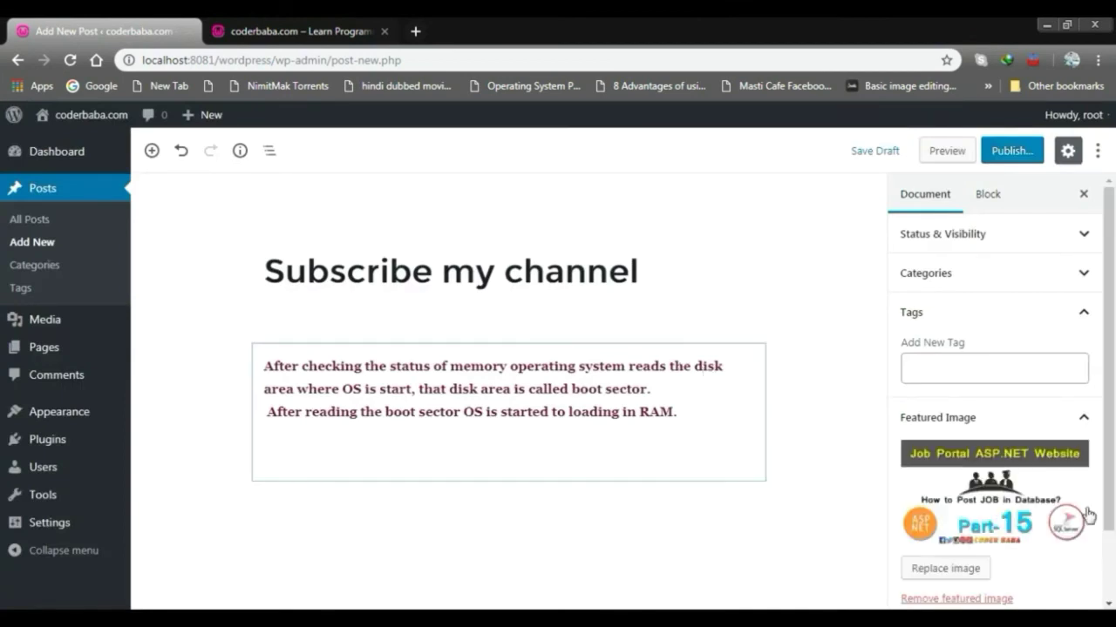
Publish the "Subscribe my channel" post and copy its link.
{"action": "left_click", "coordinate": [1011, 151]}
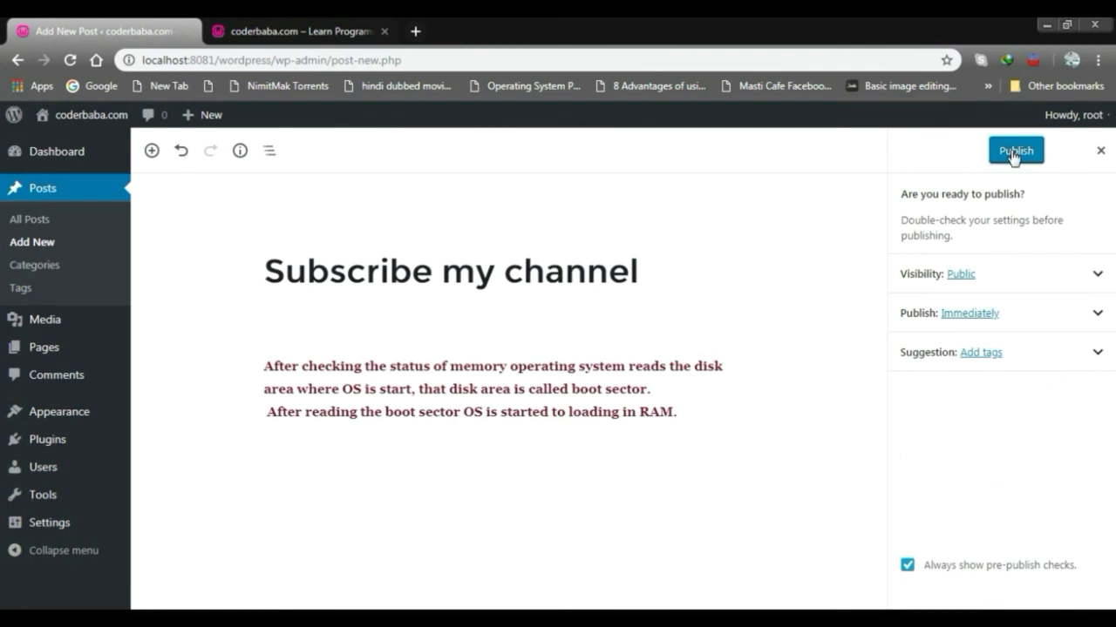
{"action": "left_click", "coordinate": [1013, 153]}
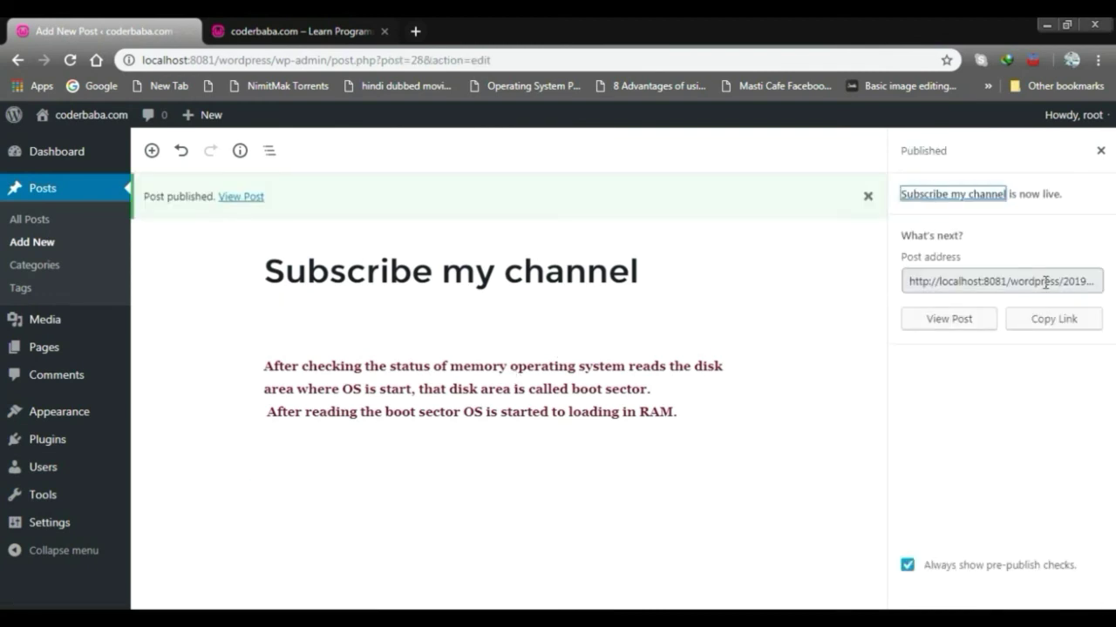
{"action": "left_click", "coordinate": [1045, 282]}
{"action": "left_click", "coordinate": [1055, 320]}
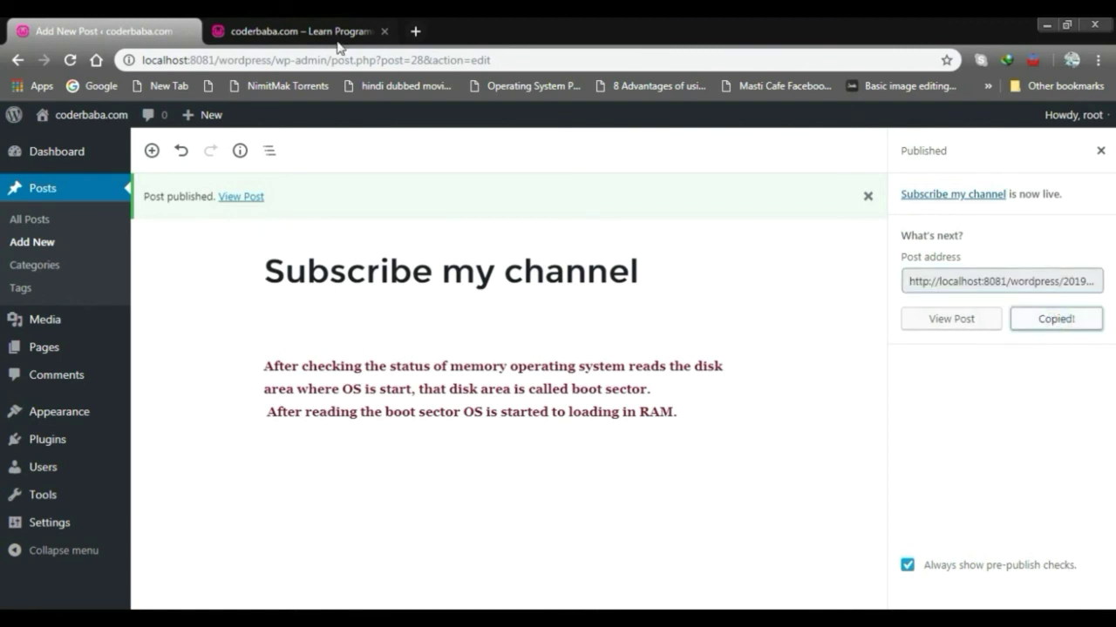
Reload the coderbaba.com home page and examine the "Subscribe my channel" post with its featured image, category and recent-posts entry.
{"action": "left_click", "coordinate": [293, 24]}
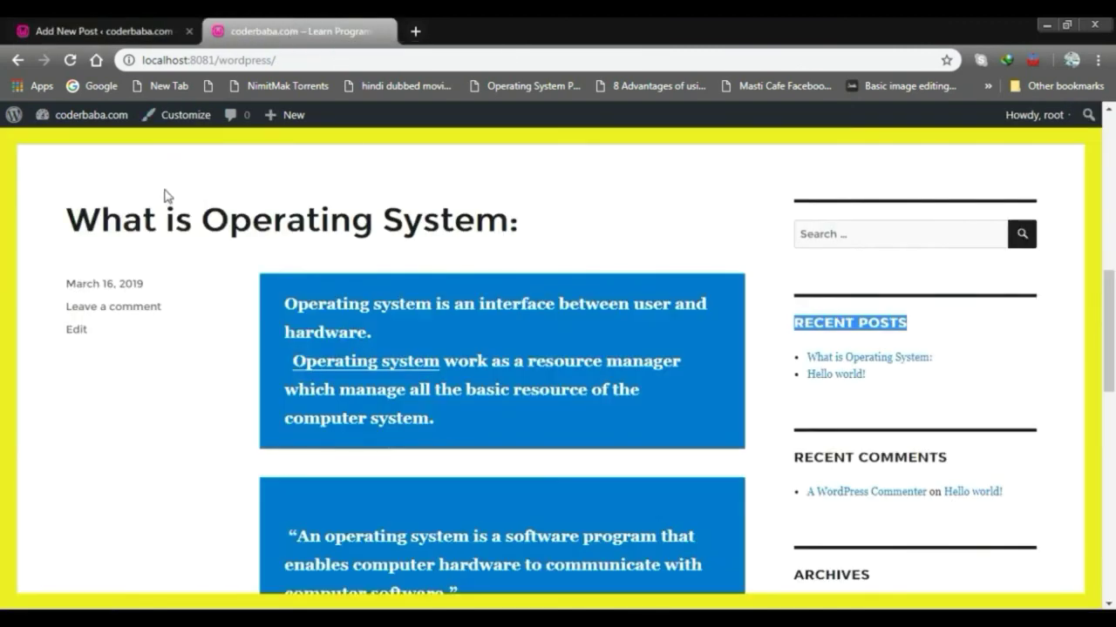
{"action": "scroll", "coordinate": [165, 197], "scroll_direction": "up", "scroll_amount": 4}
{"action": "scroll", "coordinate": [105, 196], "scroll_direction": "up", "scroll_amount": 3}
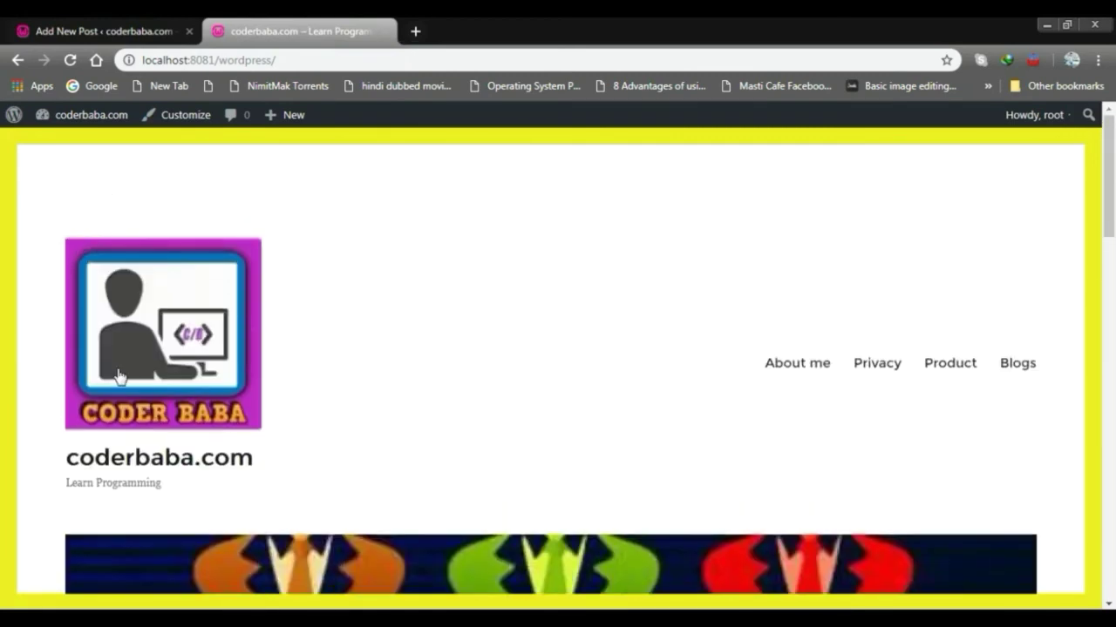
{"action": "left_click", "coordinate": [139, 458]}
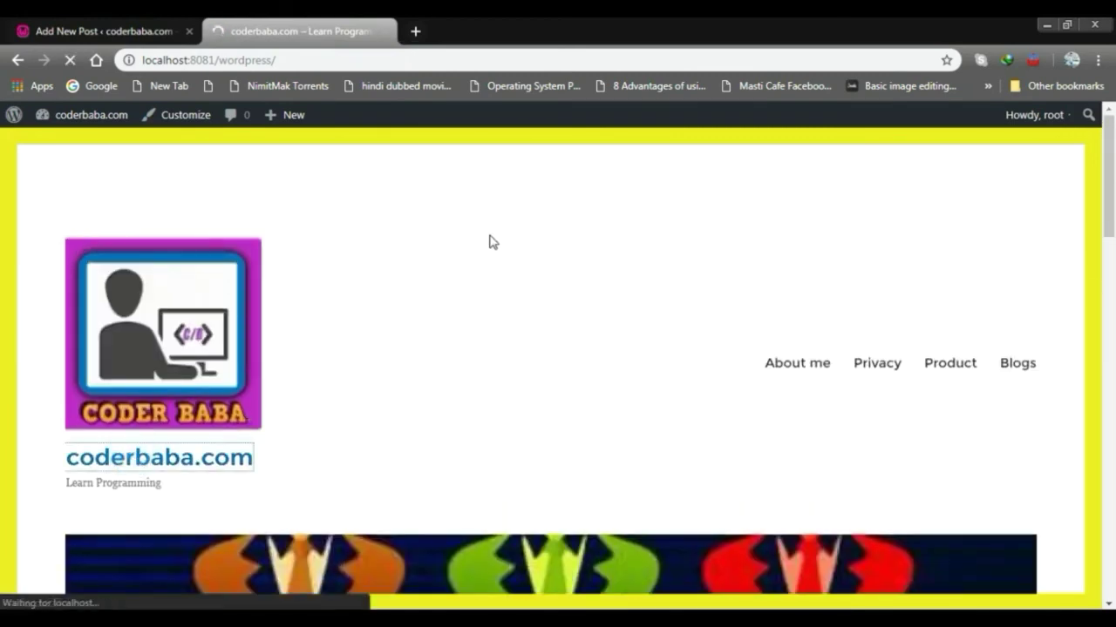
{"action": "scroll", "coordinate": [494, 250], "scroll_direction": "down", "scroll_amount": 3}
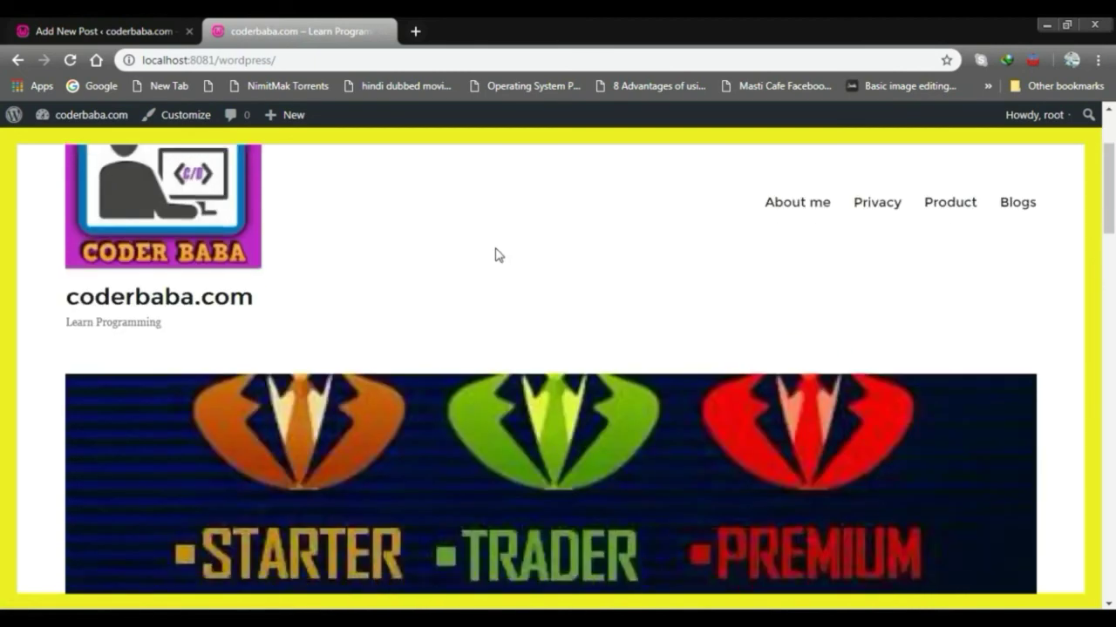
{"action": "scroll", "coordinate": [450, 270], "scroll_direction": "down", "scroll_amount": 5}
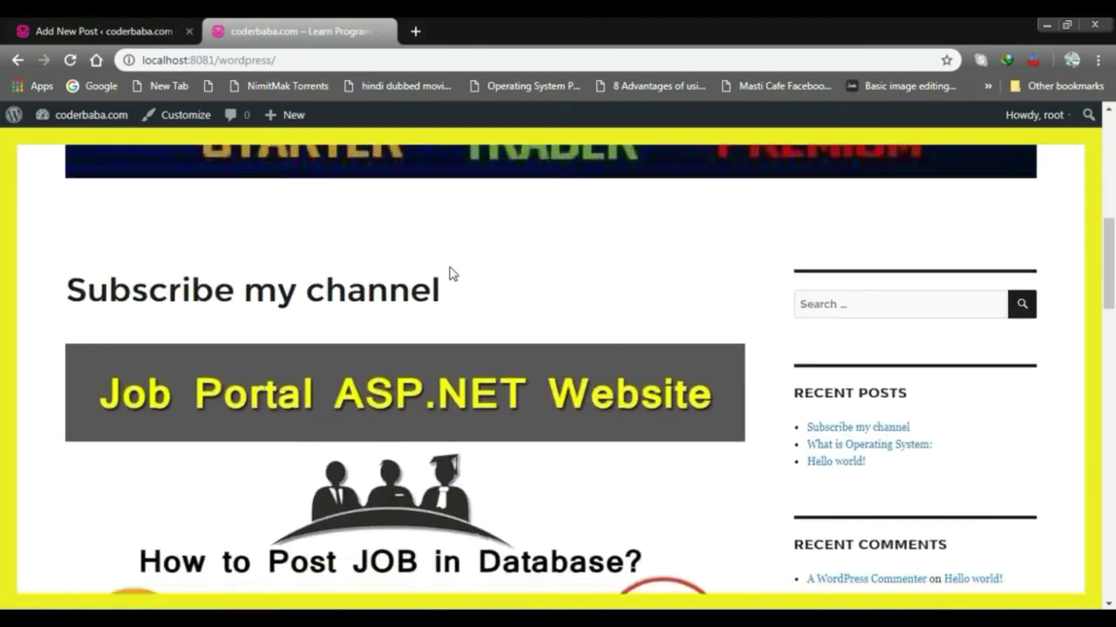
{"action": "scroll", "coordinate": [530, 309], "scroll_direction": "down", "scroll_amount": 3}
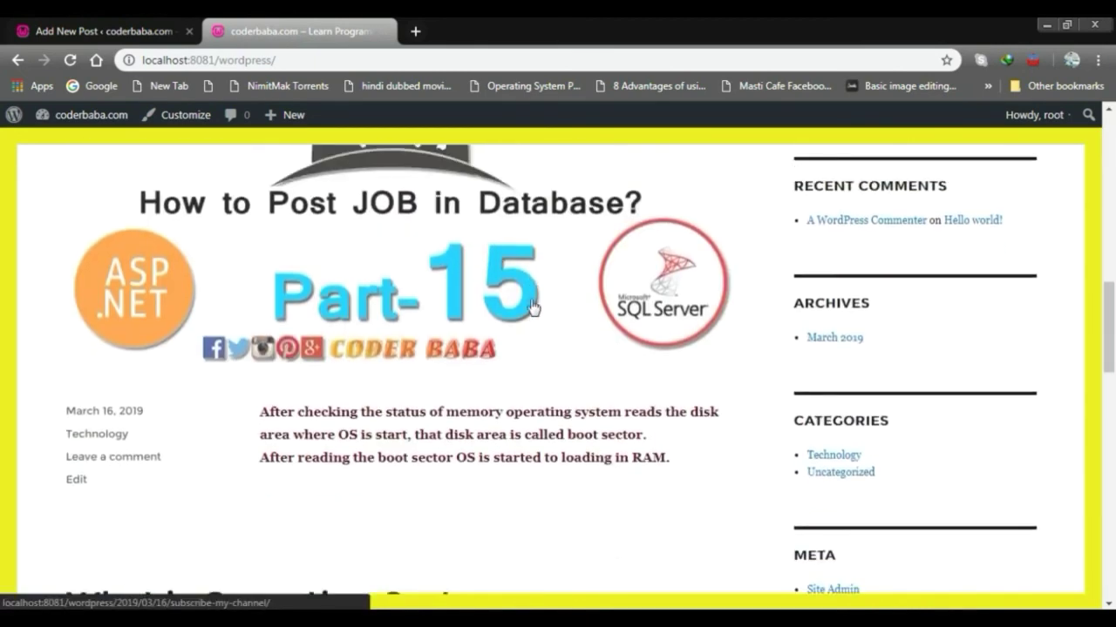
{"action": "scroll", "coordinate": [530, 309], "scroll_direction": "up", "scroll_amount": 3}
{"action": "scroll", "coordinate": [516, 401], "scroll_direction": "up", "scroll_amount": 2}
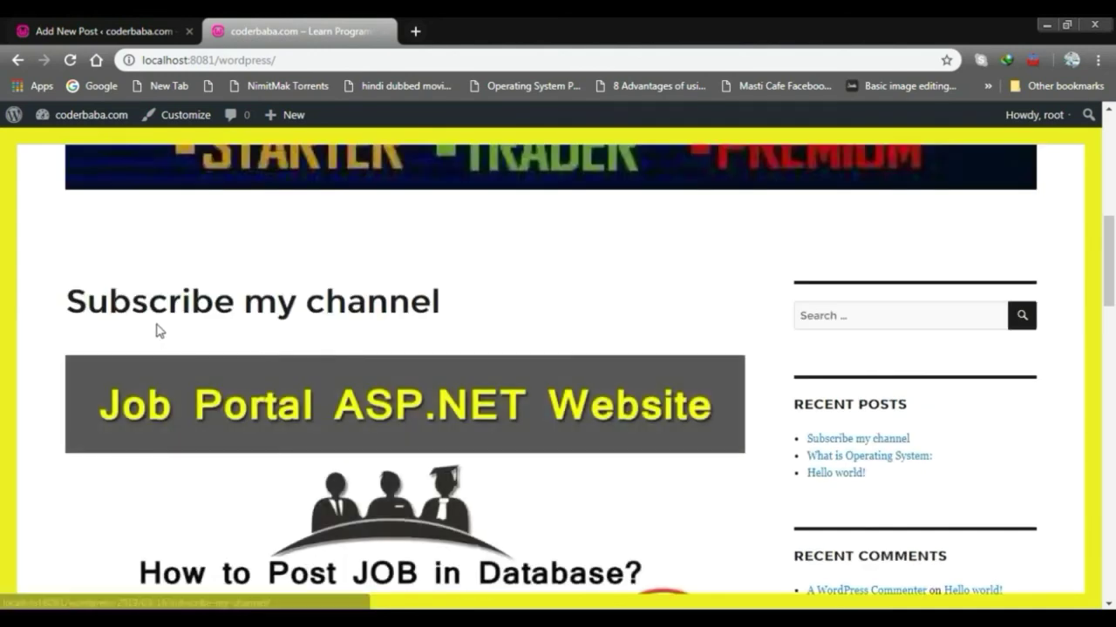
{"action": "scroll", "coordinate": [424, 311], "scroll_direction": "down", "scroll_amount": 2}
{"action": "scroll", "coordinate": [497, 399], "scroll_direction": "down", "scroll_amount": 4}
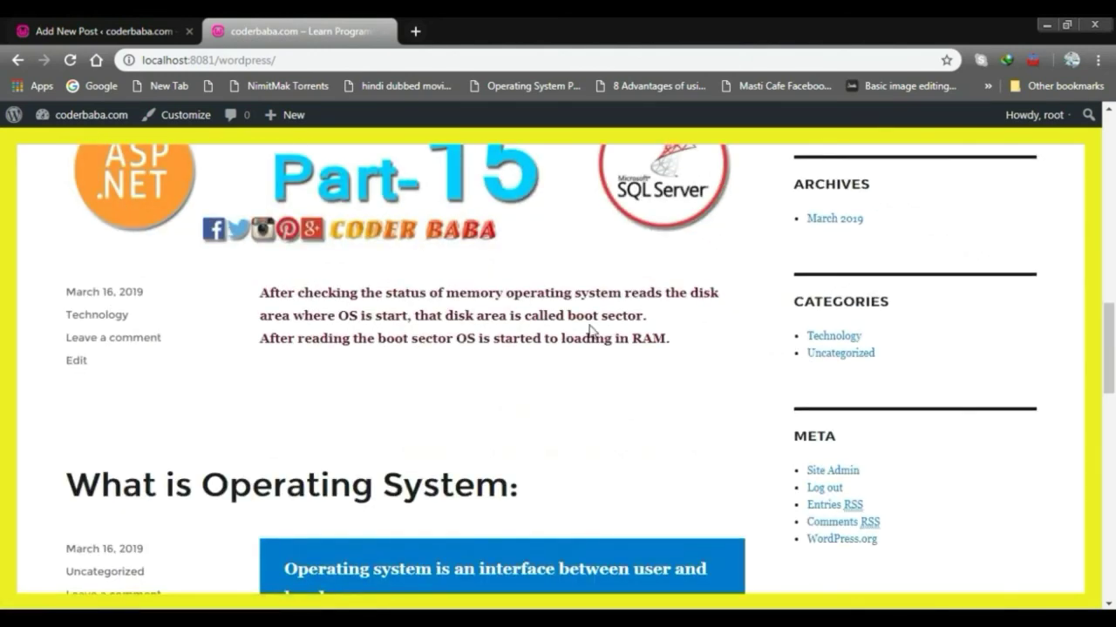
{"action": "scroll", "coordinate": [670, 375], "scroll_direction": "up", "scroll_amount": 10}
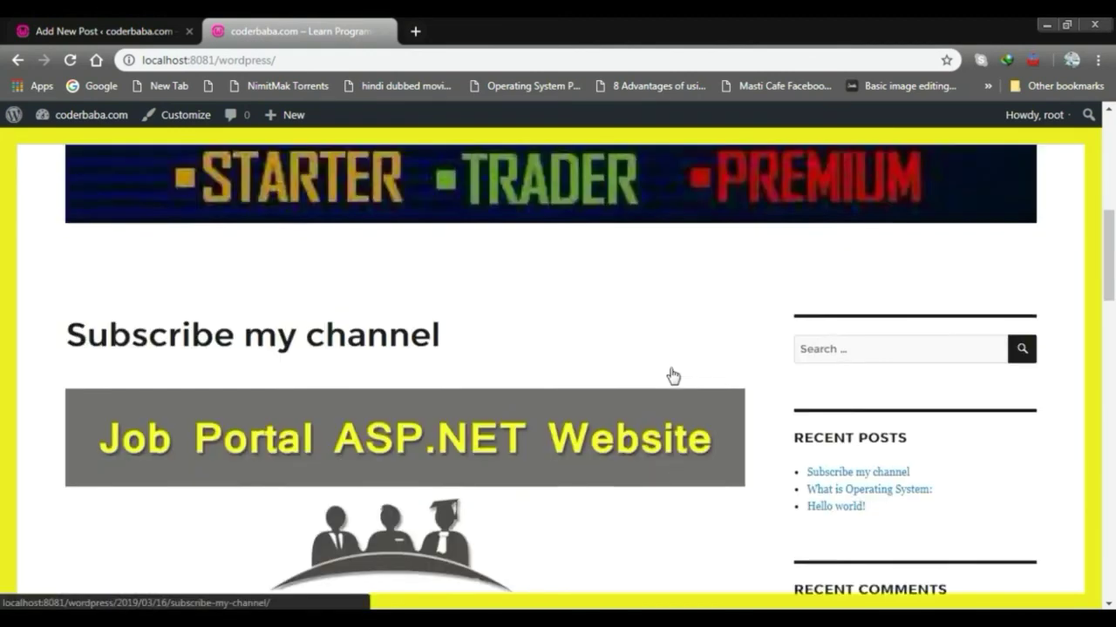
{"action": "scroll", "coordinate": [493, 431], "scroll_direction": "down", "scroll_amount": 3}
{"action": "scroll", "coordinate": [378, 448], "scroll_direction": "up", "scroll_amount": 3}
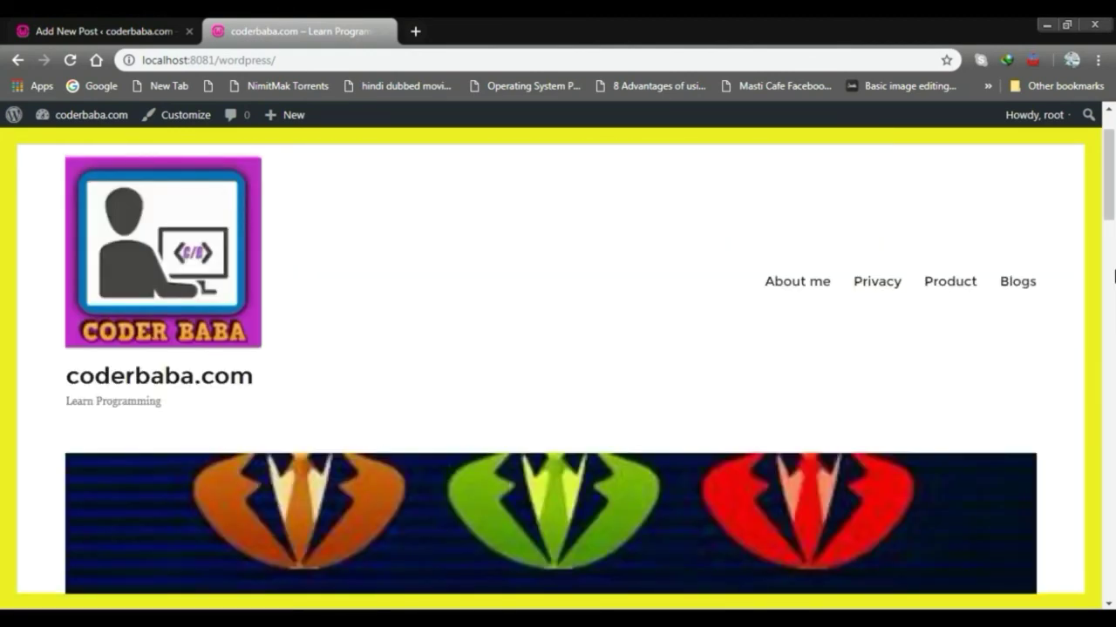
View the site's Blogs page and check which posts it lists.
{"action": "left_click", "coordinate": [1017, 285]}
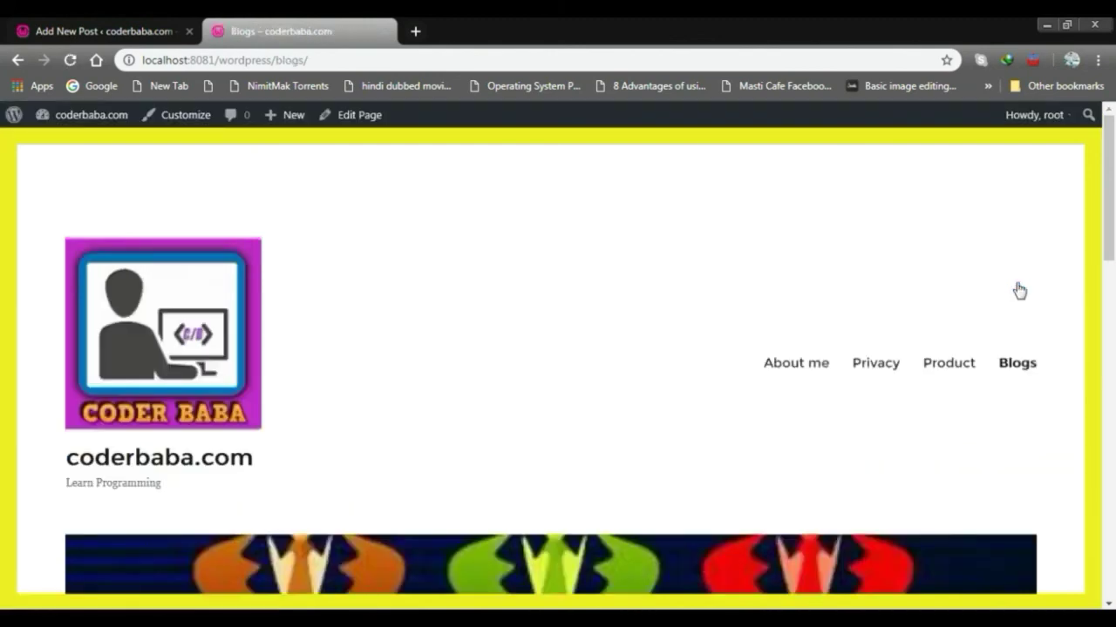
{"action": "scroll", "coordinate": [498, 287], "scroll_direction": "down", "scroll_amount": 8}
{"action": "scroll", "coordinate": [409, 375], "scroll_direction": "down", "scroll_amount": 1}
{"action": "scroll", "coordinate": [408, 375], "scroll_direction": "up", "scroll_amount": 3}
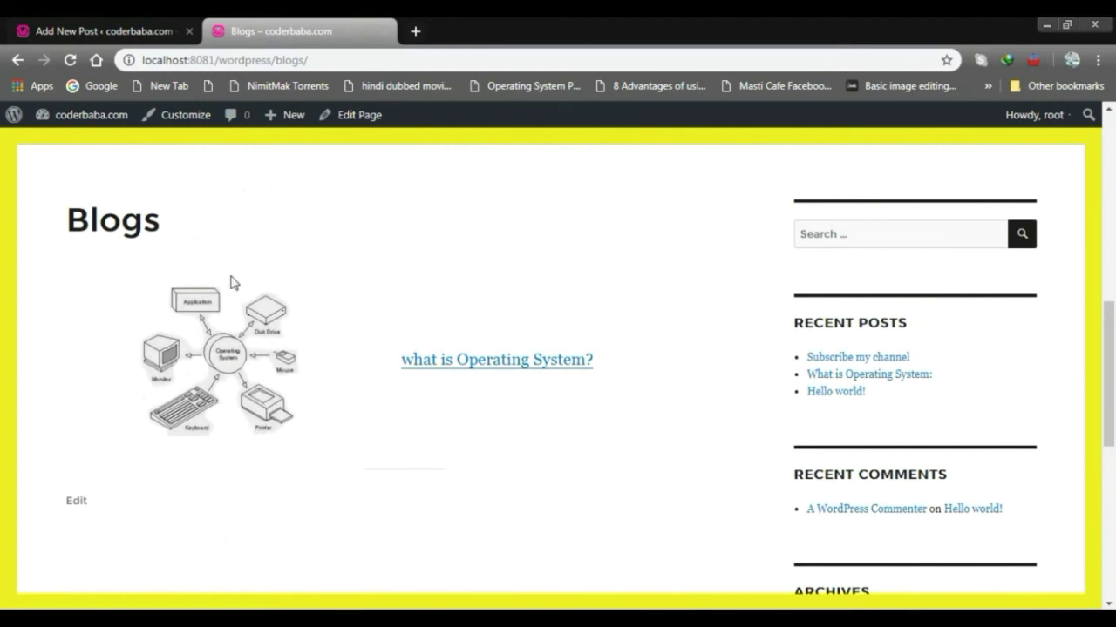
Open the Blogs page for editing from the site's list of pages.
{"action": "left_click", "coordinate": [104, 30]}
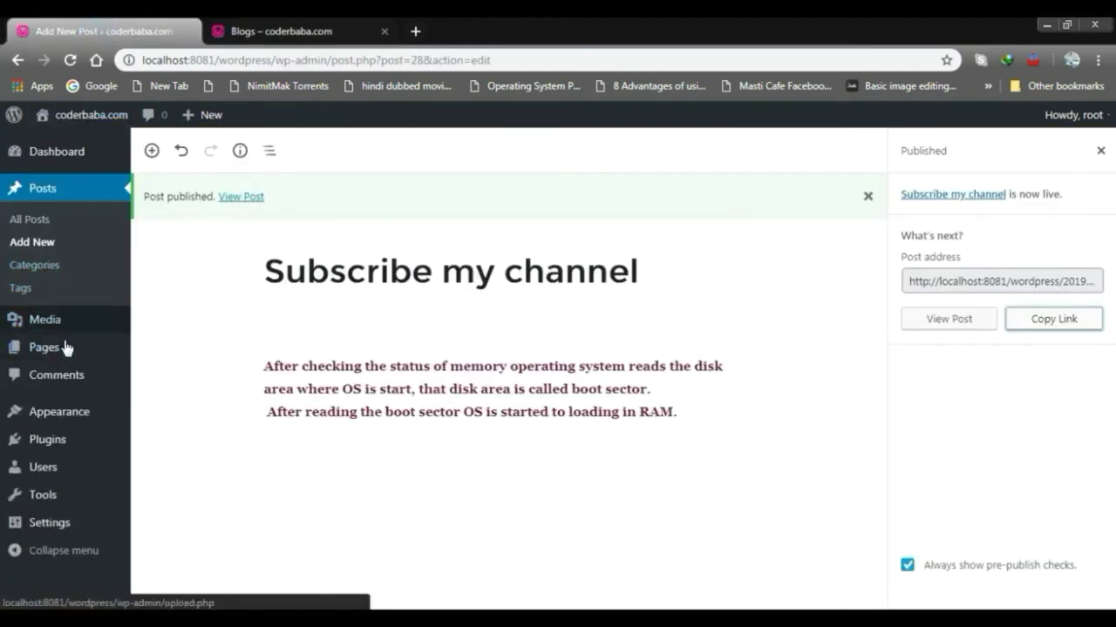
{"action": "left_click", "coordinate": [39, 348]}
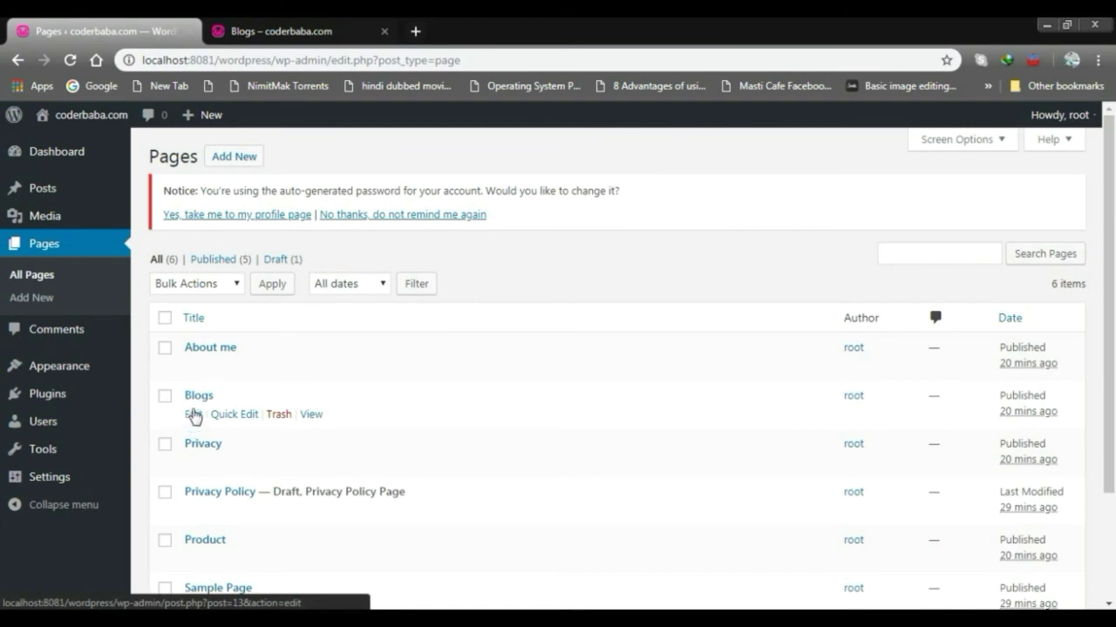
{"action": "left_click", "coordinate": [192, 415]}
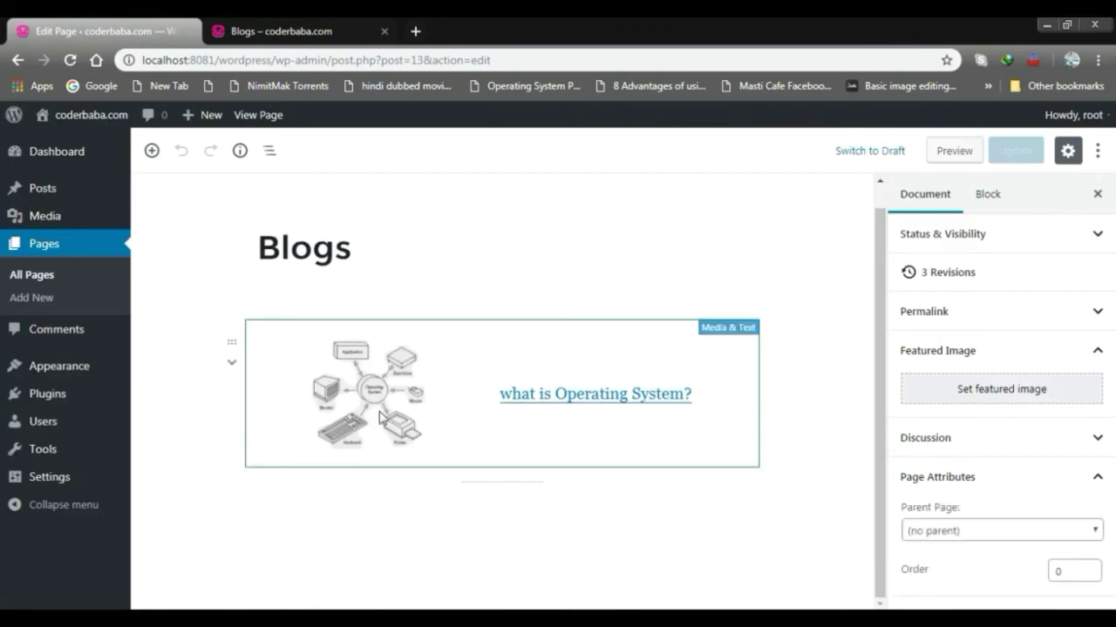
Insert a WordPress embed block below the "what is Operating System?" entry and embed the copied "Subscribe my channel" post link.
{"action": "mouse_move", "coordinate": [436, 512]}
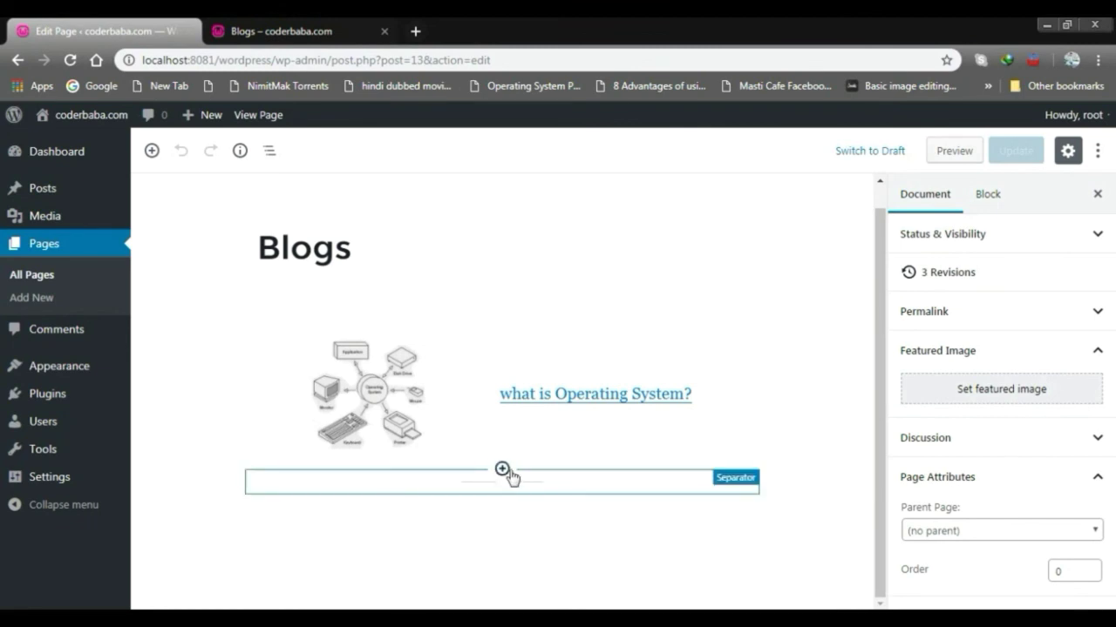
{"action": "left_click", "coordinate": [502, 469]}
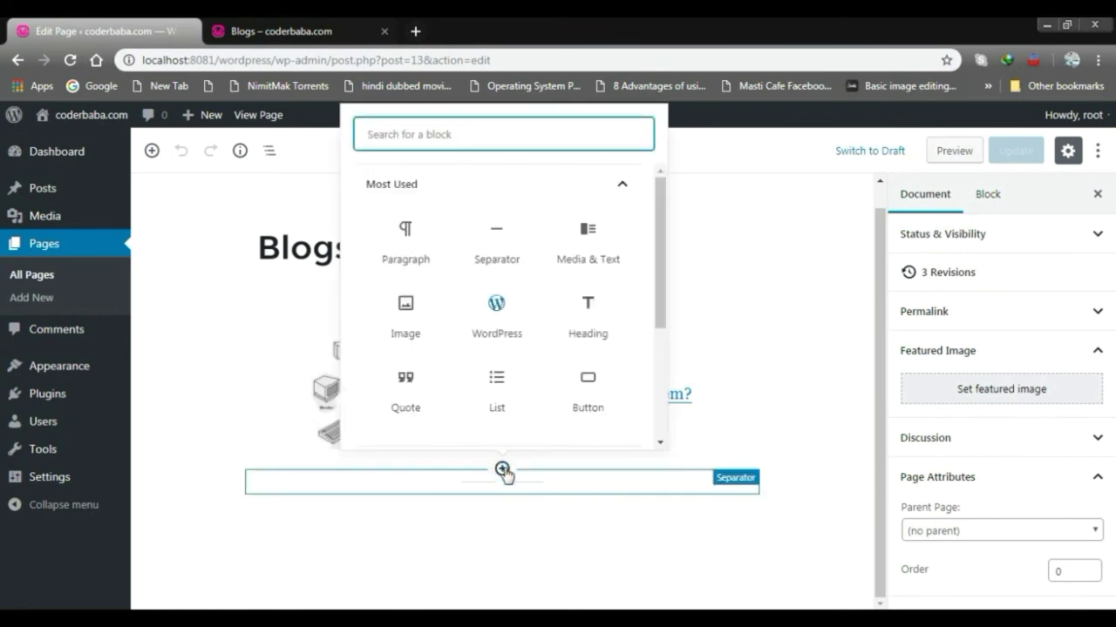
{"action": "scroll", "coordinate": [543, 282], "scroll_direction": "down", "scroll_amount": 3}
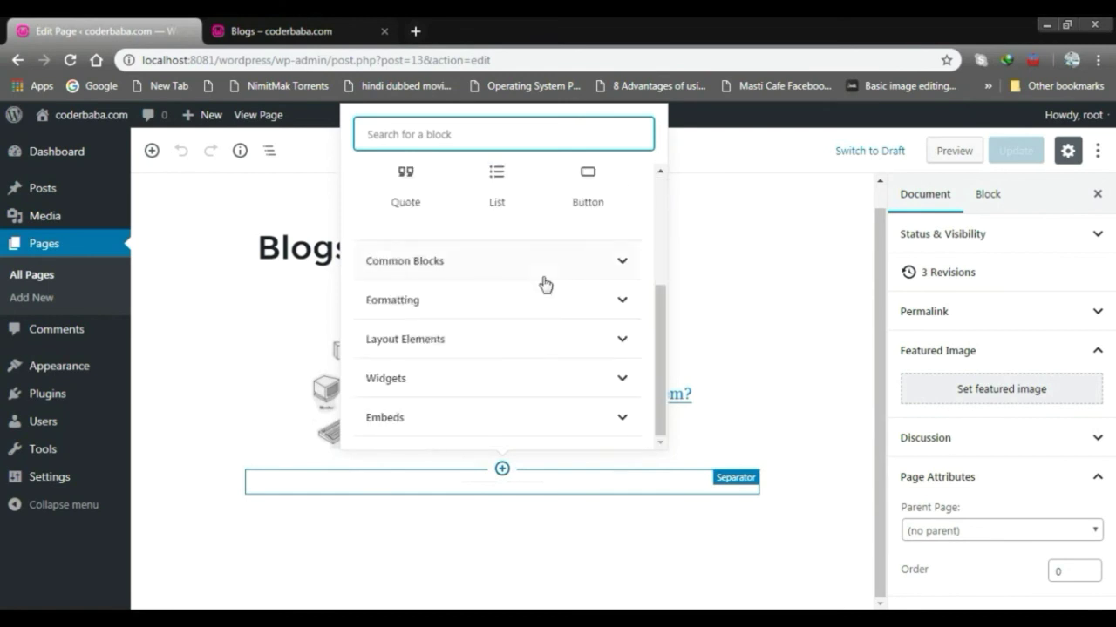
{"action": "left_click", "coordinate": [405, 420]}
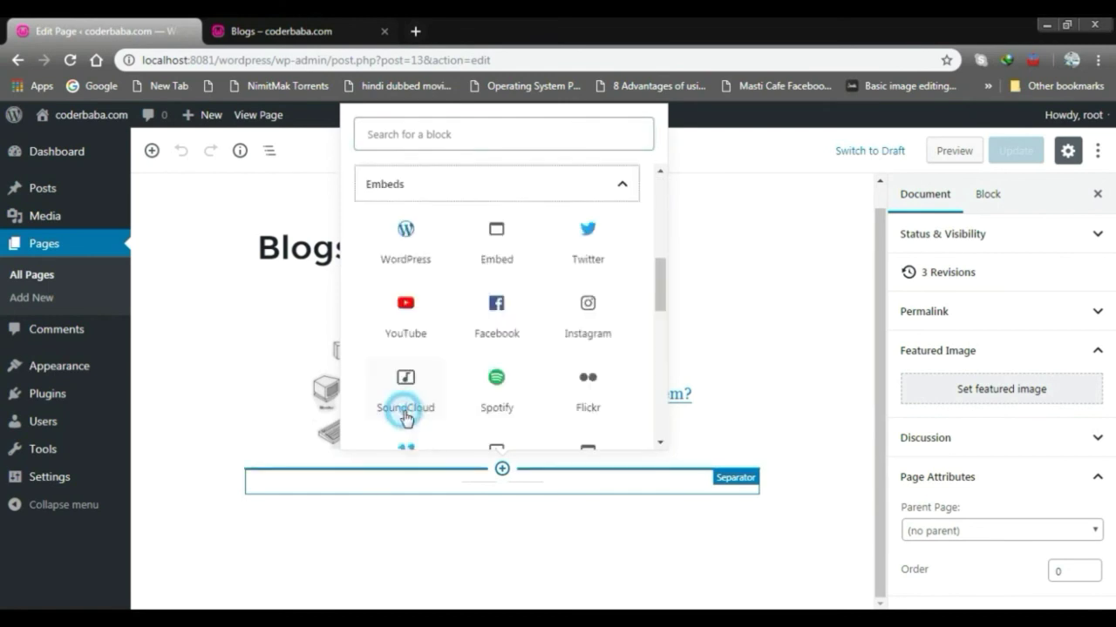
{"action": "left_click", "coordinate": [406, 232]}
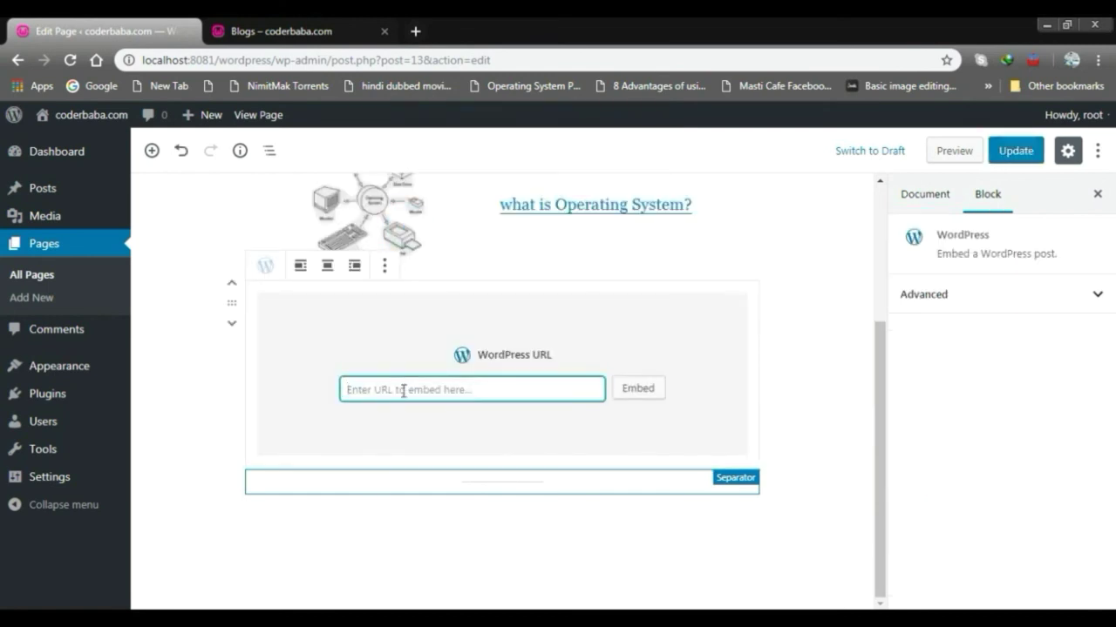
{"action": "key", "text": "ctrl+v"}
{"action": "left_click", "coordinate": [636, 388]}
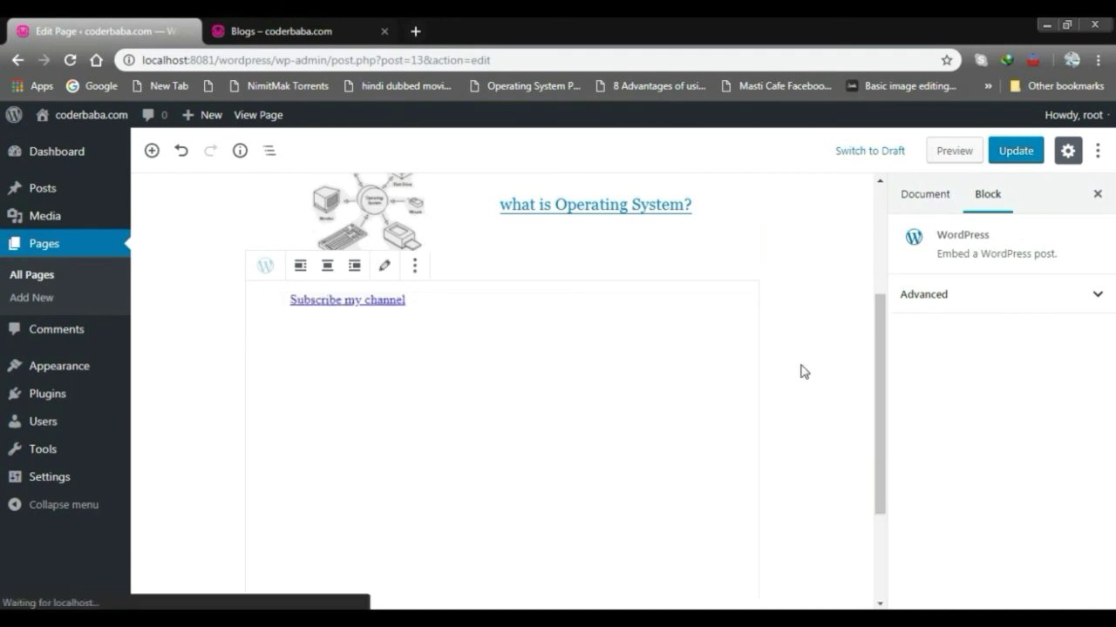
Move the "Subscribe my channel" embed above the "what is Operating System?" block, directly under the Blogs title.
{"action": "scroll", "coordinate": [822, 393], "scroll_direction": "down", "scroll_amount": 5}
{"action": "scroll", "coordinate": [822, 393], "scroll_direction": "up", "scroll_amount": 4}
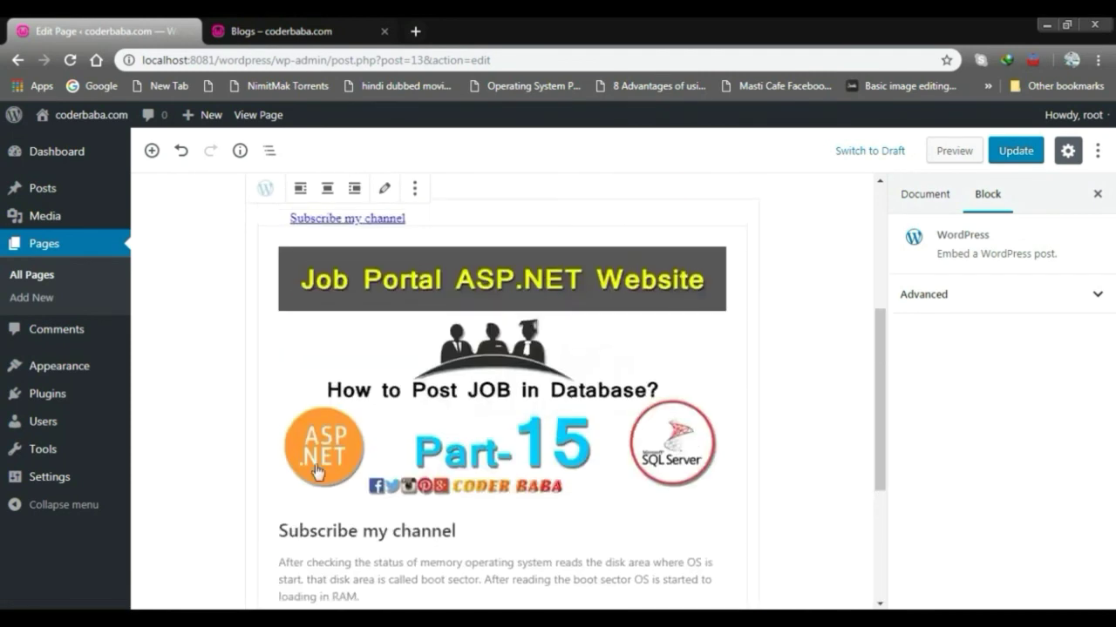
{"action": "scroll", "coordinate": [846, 415], "scroll_direction": "down", "scroll_amount": 1}
{"action": "scroll", "coordinate": [839, 406], "scroll_direction": "up", "scroll_amount": 4}
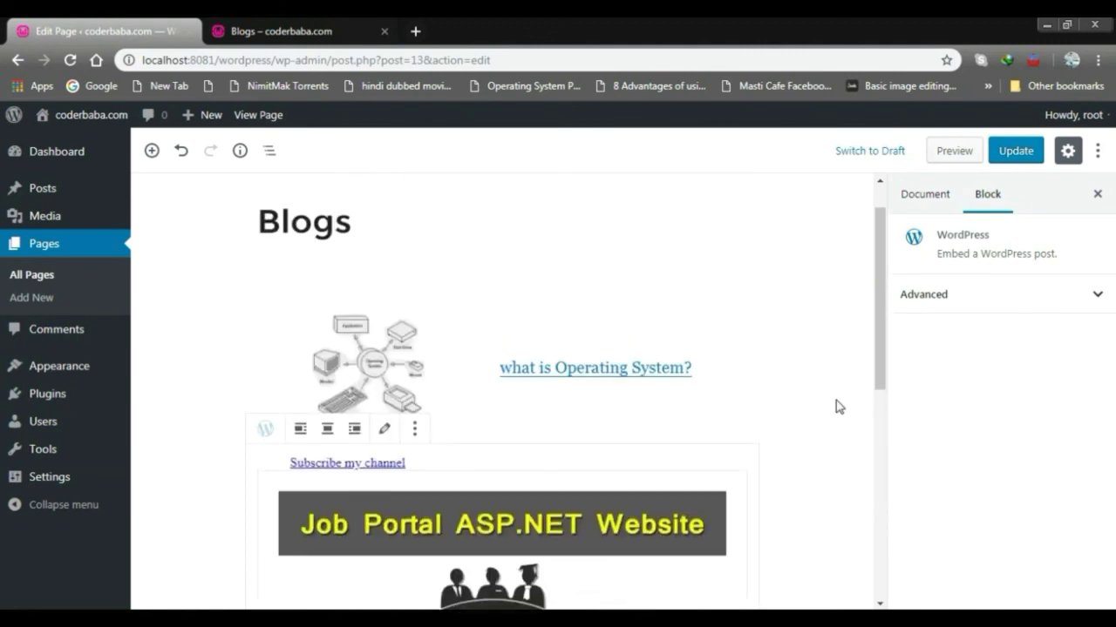
{"action": "scroll", "coordinate": [835, 407], "scroll_direction": "up", "scroll_amount": 1}
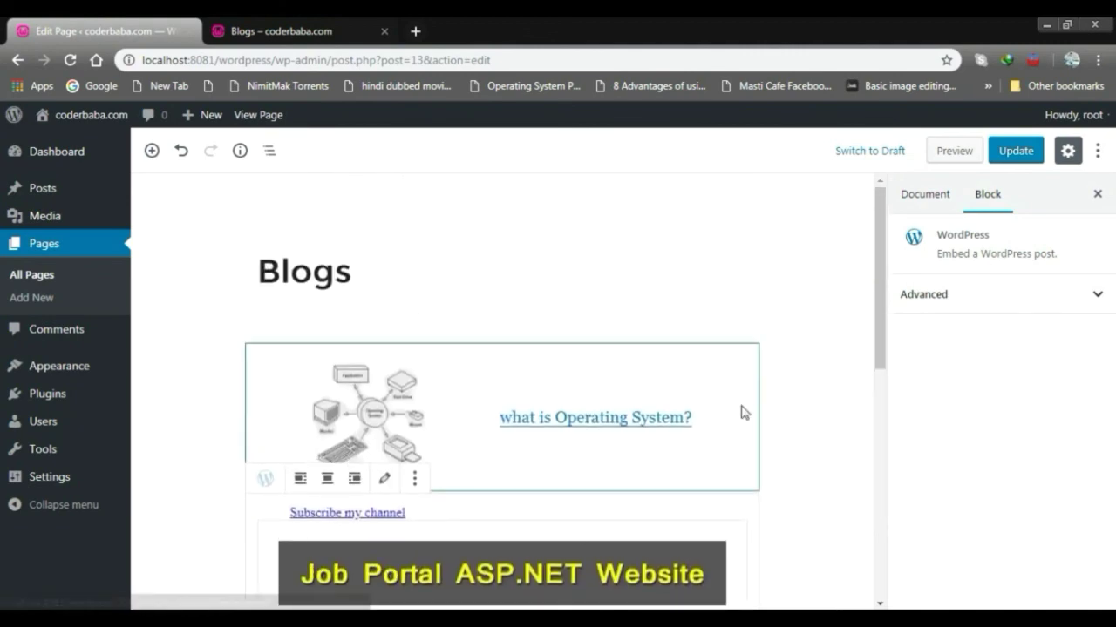
{"action": "scroll", "coordinate": [750, 414], "scroll_direction": "down", "scroll_amount": 5}
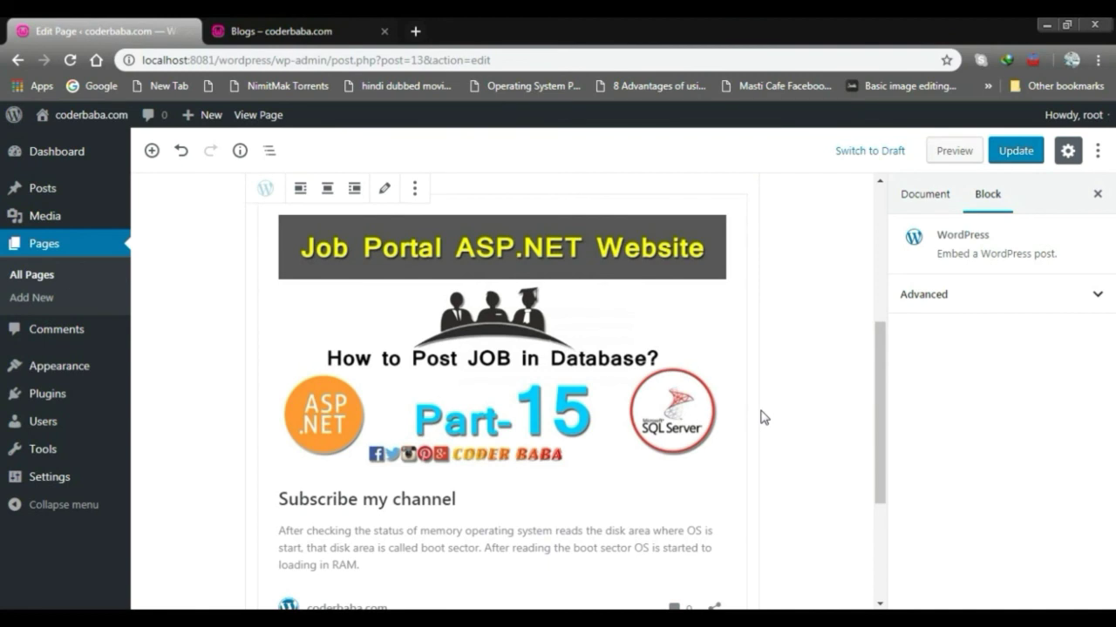
{"action": "scroll", "coordinate": [784, 422], "scroll_direction": "up", "scroll_amount": 3}
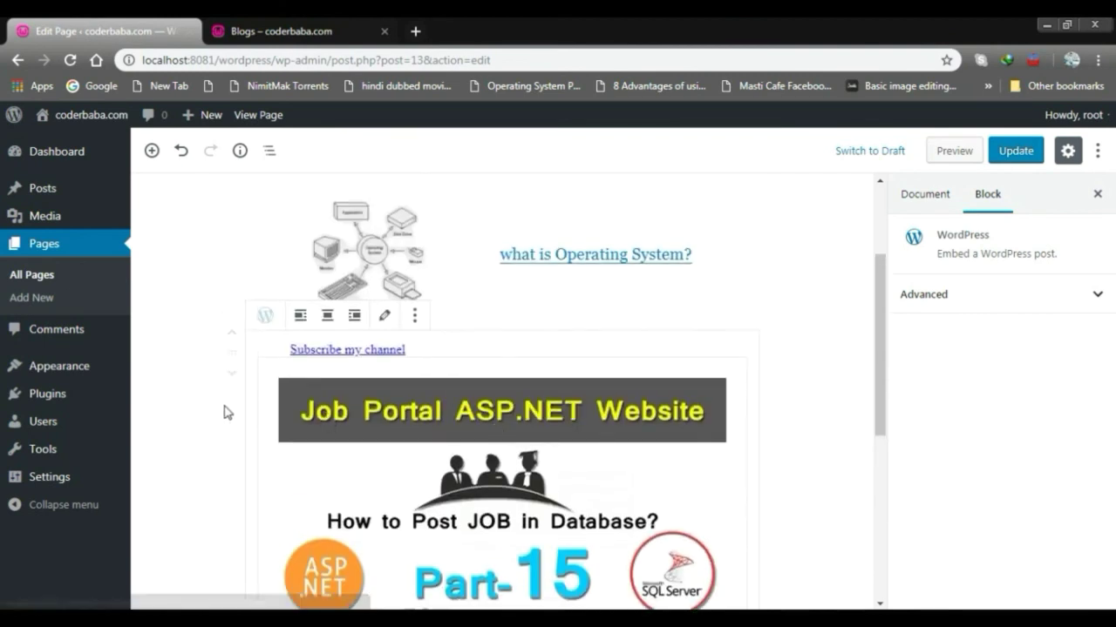
{"action": "left_click", "coordinate": [232, 336]}
{"action": "scroll", "coordinate": [613, 357], "scroll_direction": "down", "scroll_amount": 1}
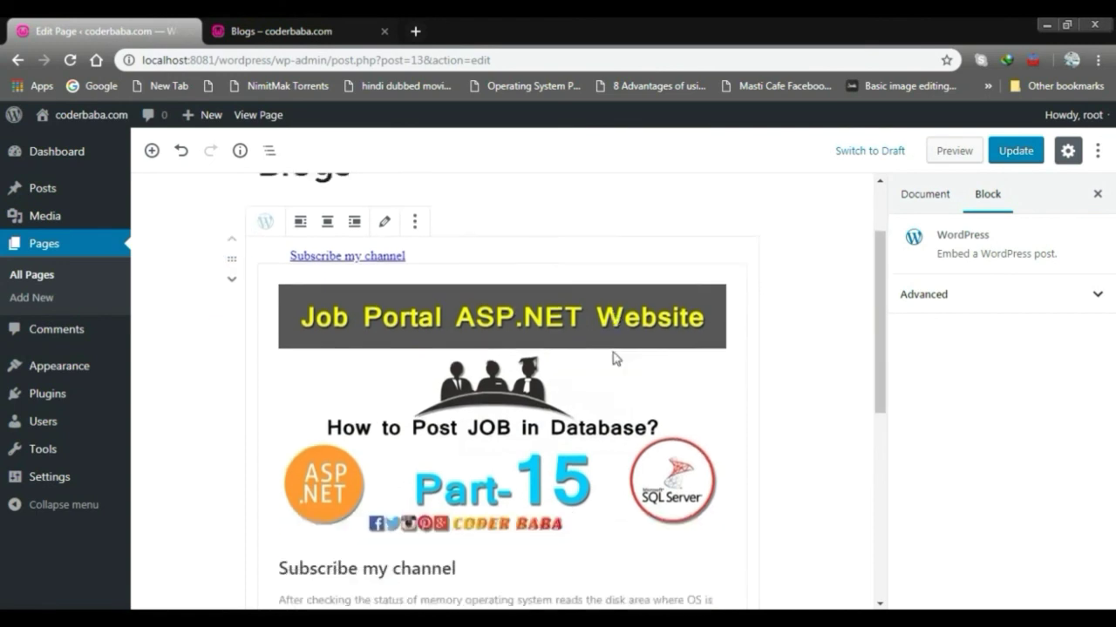
{"action": "scroll", "coordinate": [627, 390], "scroll_direction": "up", "scroll_amount": 2}
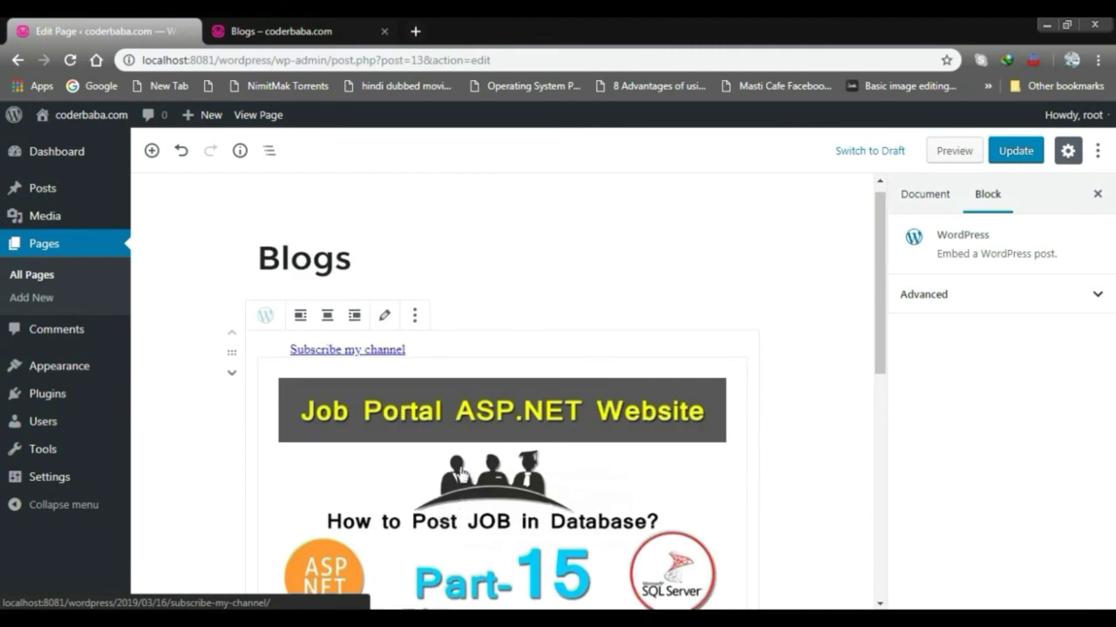
Try the "what is Operating System?" block above the "Subscribe my channel" embed and return it below.
{"action": "scroll", "coordinate": [462, 475], "scroll_direction": "down", "scroll_amount": 4}
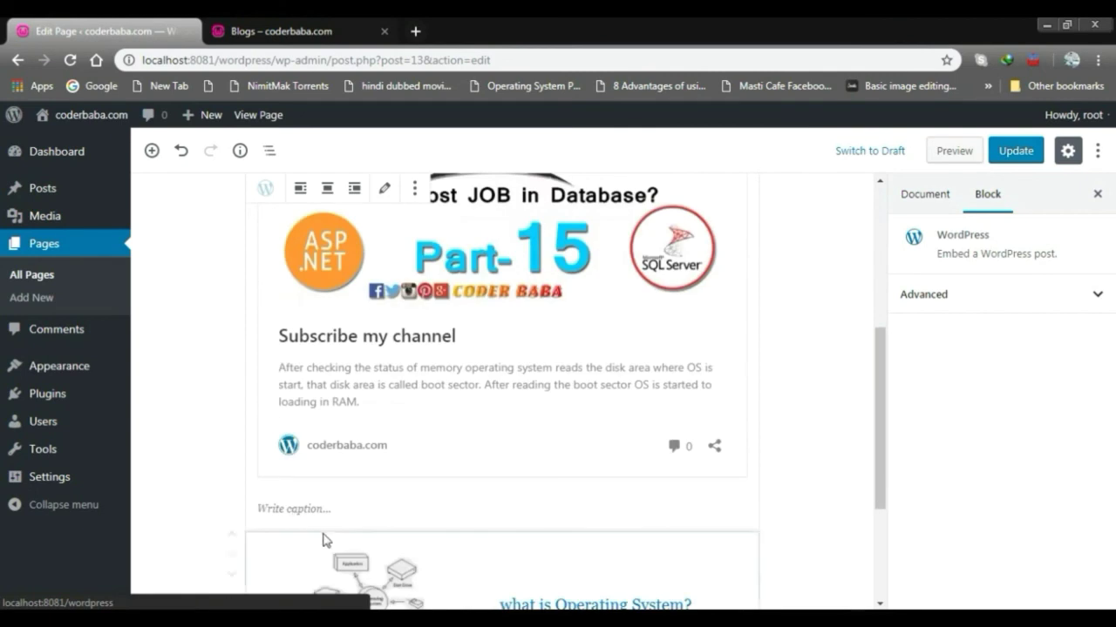
{"action": "scroll", "coordinate": [374, 488], "scroll_direction": "down", "scroll_amount": 3}
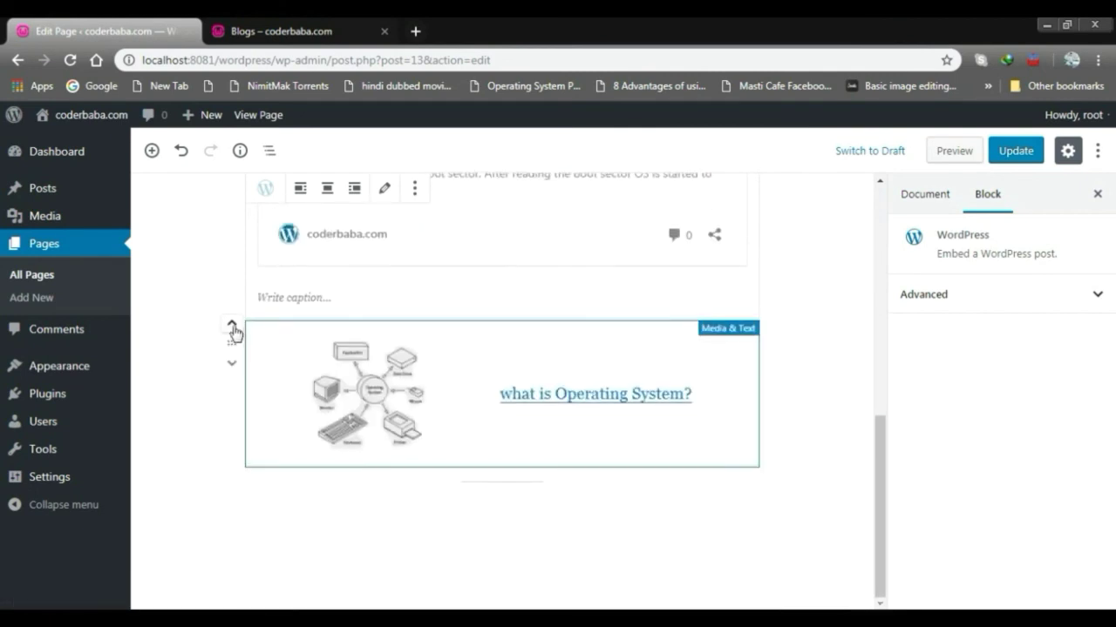
{"action": "left_click", "coordinate": [231, 328]}
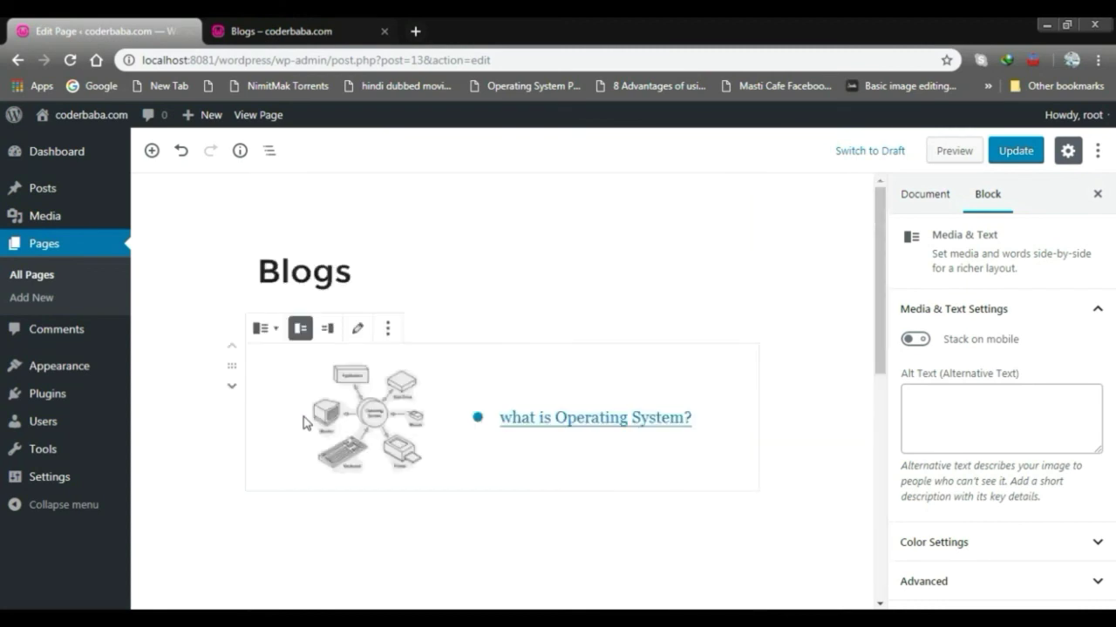
{"action": "left_click", "coordinate": [232, 386]}
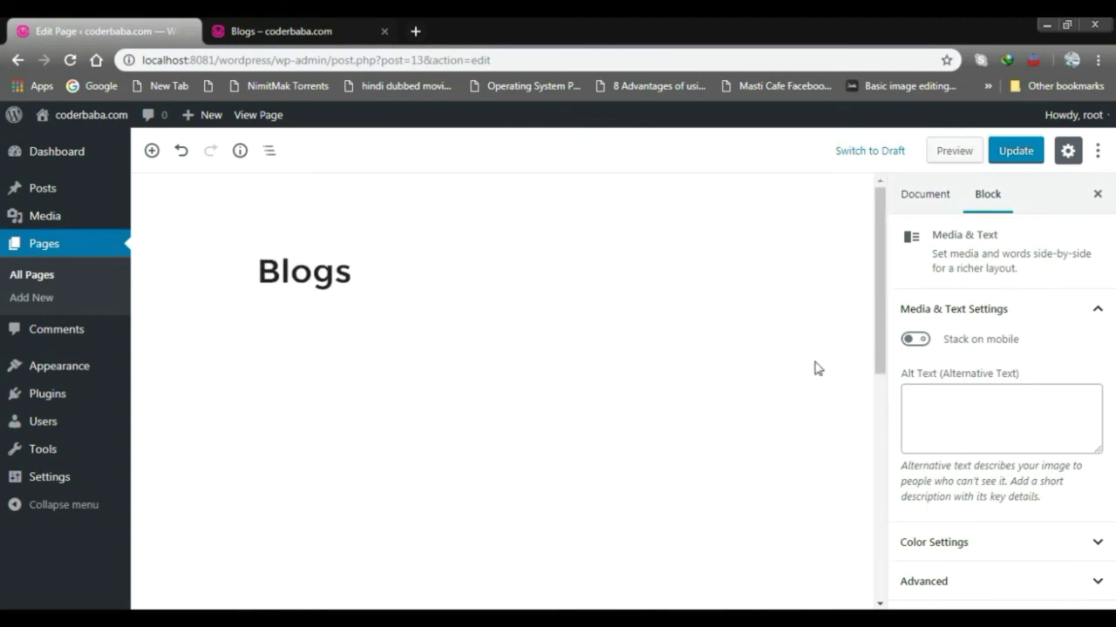
Update the Blogs page with the "Subscribe my channel" embed placed first.
{"action": "left_click", "coordinate": [628, 354]}
{"action": "scroll", "coordinate": [627, 354], "scroll_direction": "down", "scroll_amount": 3}
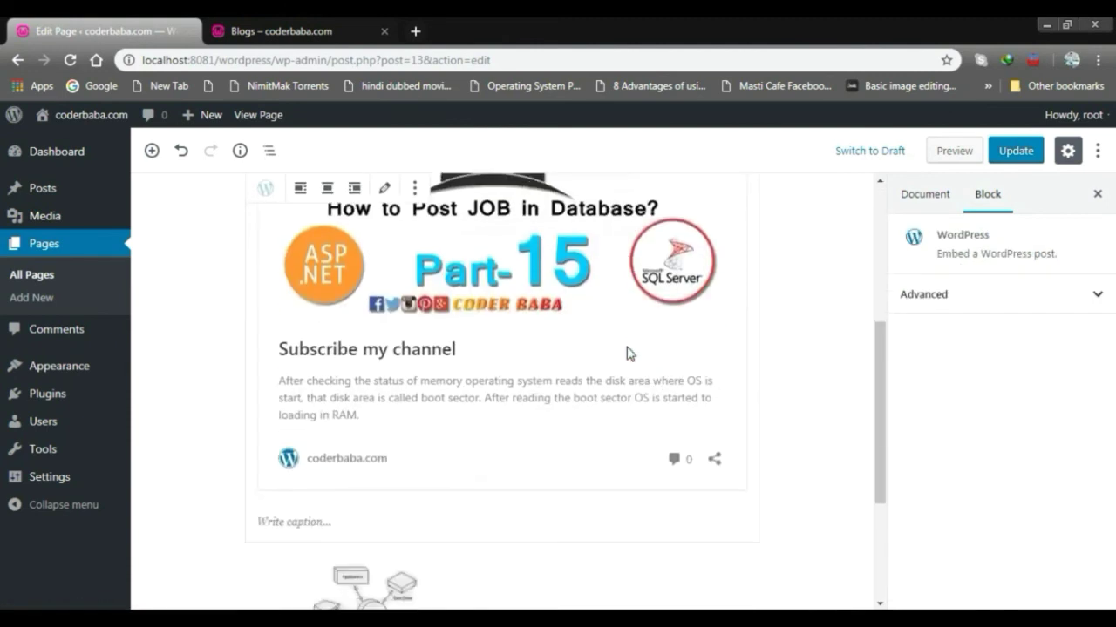
{"action": "scroll", "coordinate": [574, 337], "scroll_direction": "up", "scroll_amount": 3}
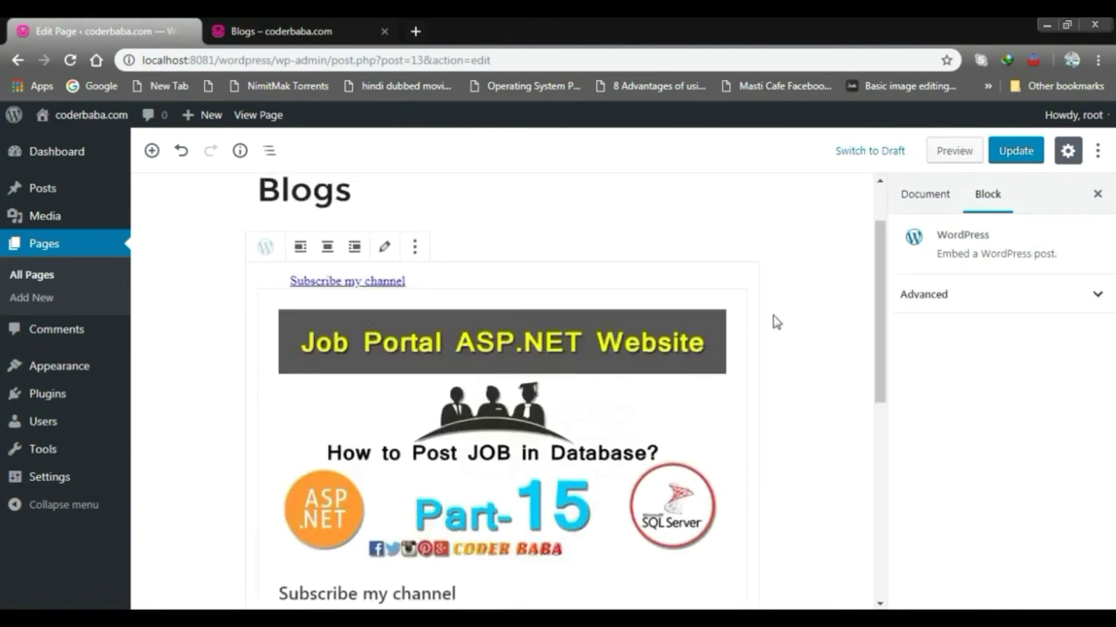
{"action": "left_click", "coordinate": [1015, 152]}
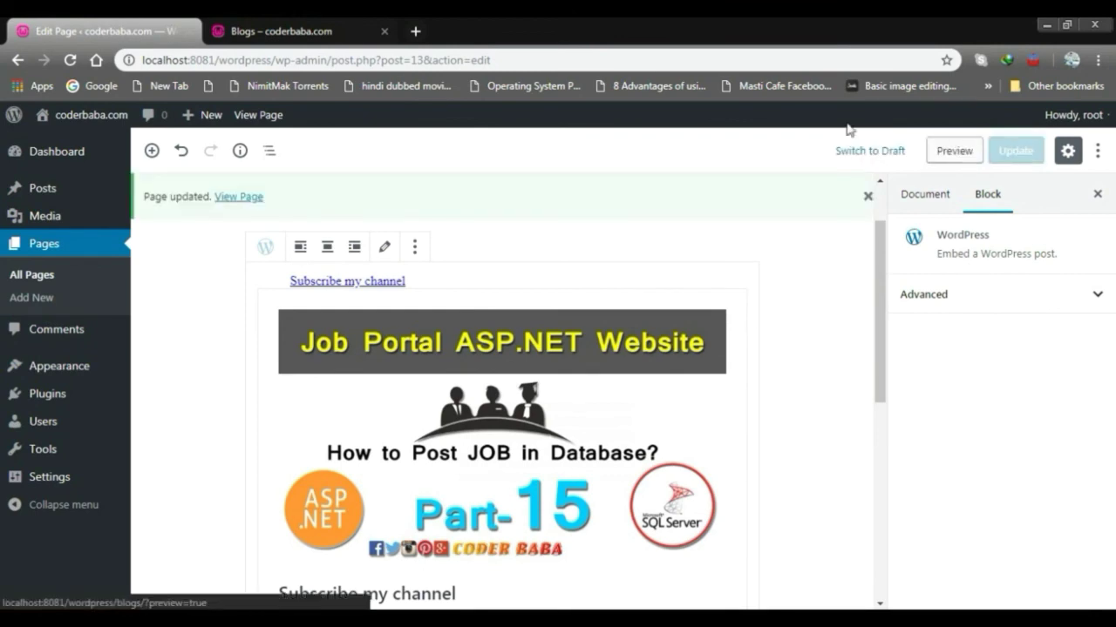
Open the coderbaba.com home page on the live site and examine how the "Subscribe my channel" post is displayed.
{"action": "left_click", "coordinate": [305, 31]}
{"action": "scroll", "coordinate": [113, 244], "scroll_direction": "up", "scroll_amount": 5}
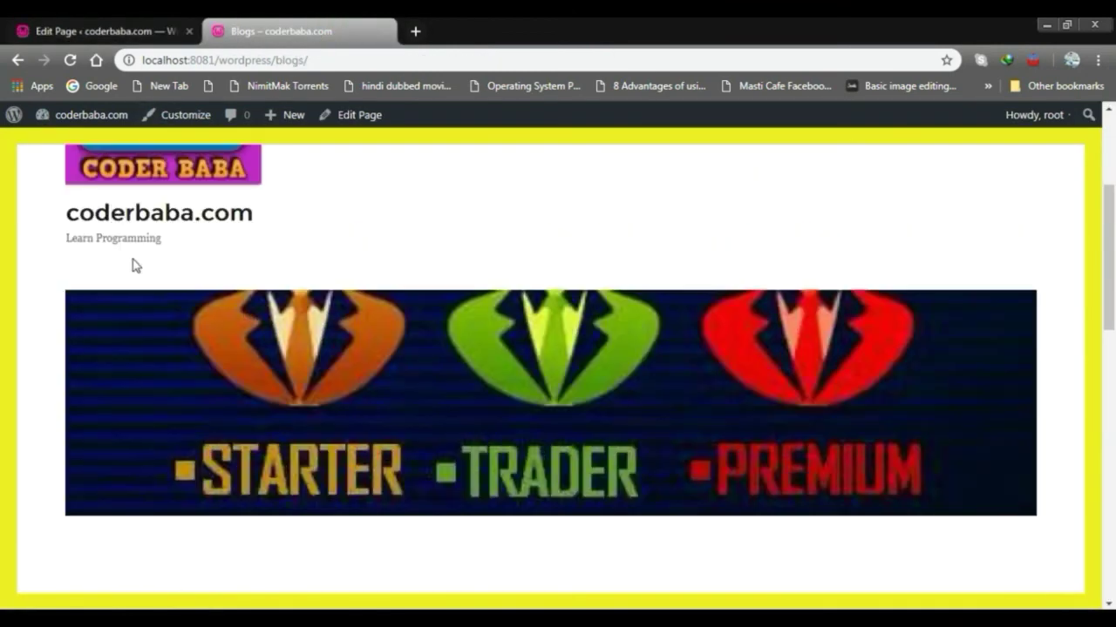
{"action": "left_click", "coordinate": [101, 211]}
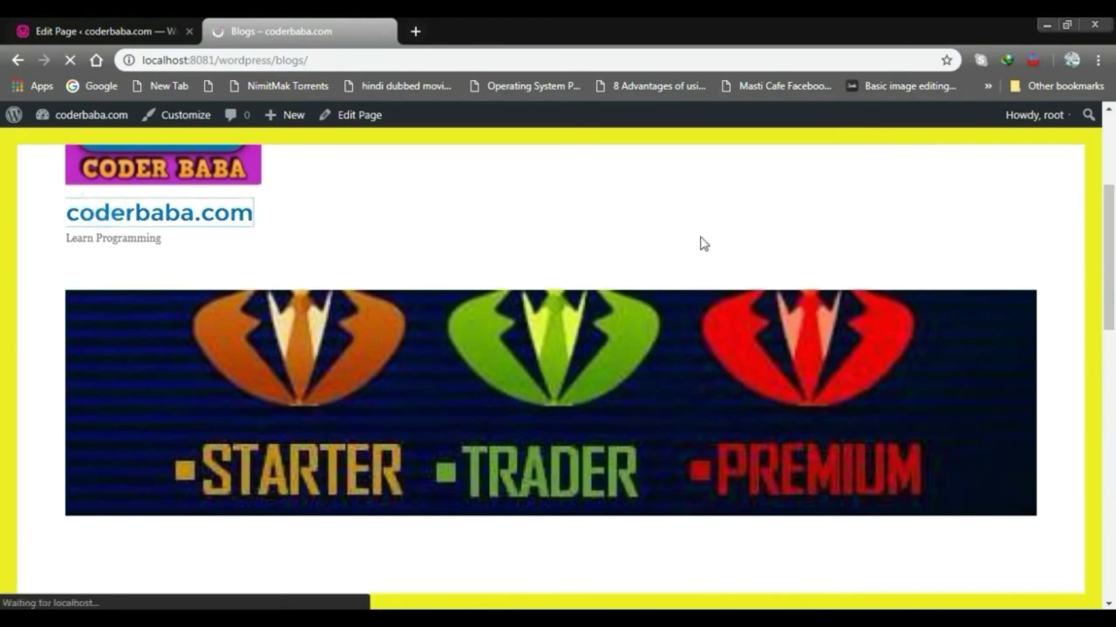
{"action": "scroll", "coordinate": [700, 242], "scroll_direction": "down", "scroll_amount": 7}
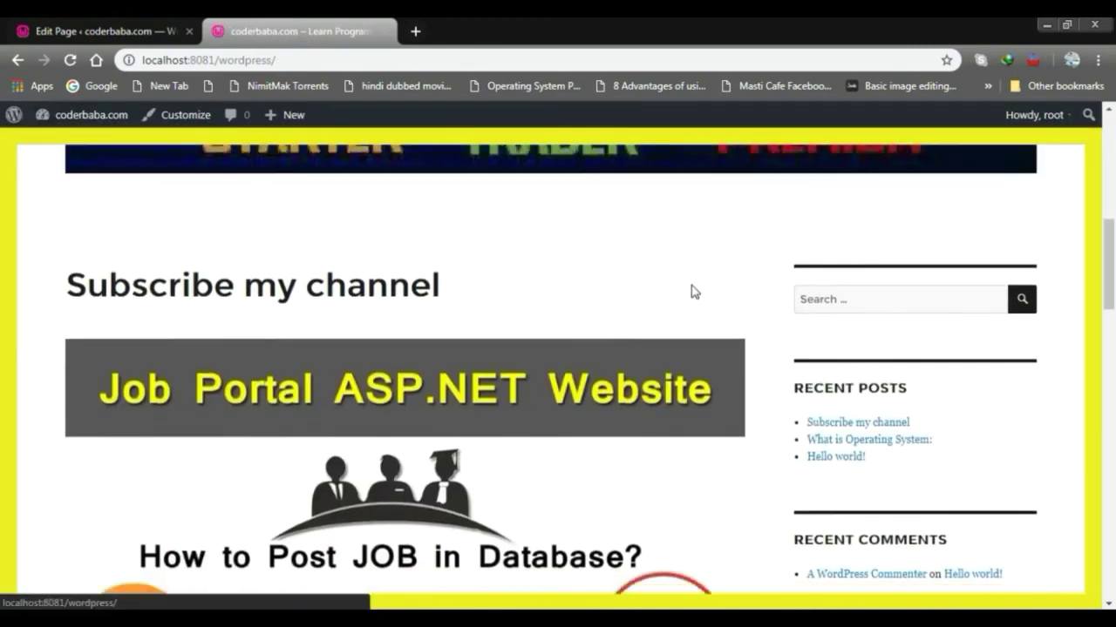
{"action": "scroll", "coordinate": [695, 292], "scroll_direction": "down", "scroll_amount": 8}
{"action": "scroll", "coordinate": [660, 316], "scroll_direction": "up", "scroll_amount": 5}
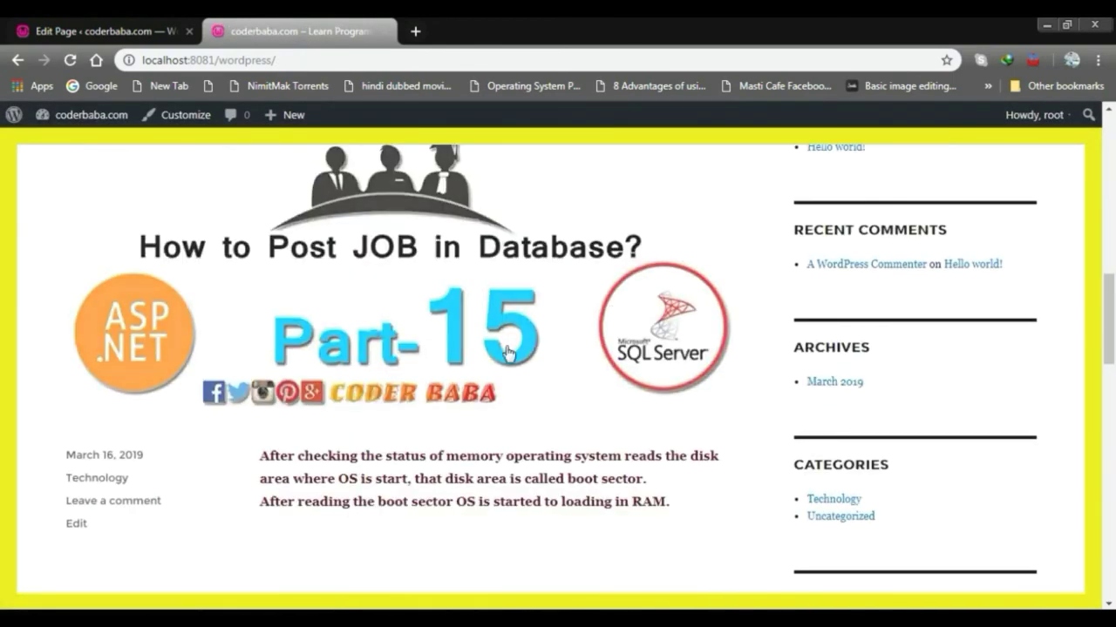
{"action": "scroll", "coordinate": [523, 348], "scroll_direction": "up", "scroll_amount": 5}
{"action": "scroll", "coordinate": [610, 303], "scroll_direction": "down", "scroll_amount": 2}
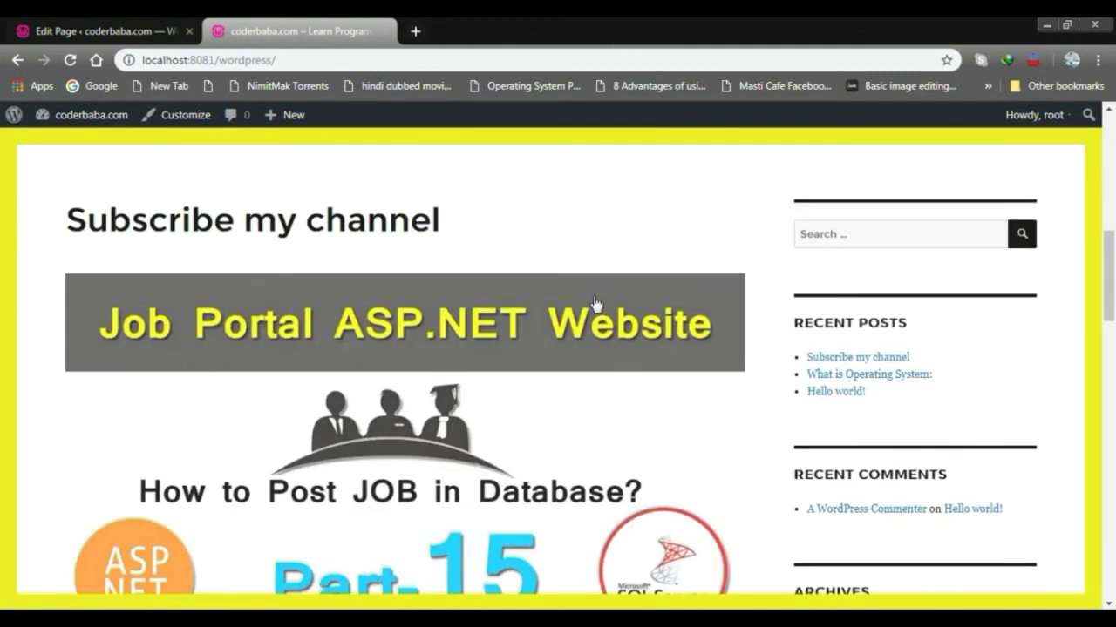
View the site's Blogs page at 90% zoom and examine the "Subscribe my channel" embed and the entry below it.
{"action": "key", "text": "ctrl+minus"}
{"action": "key", "text": "ctrl+minus"}
{"action": "key", "text": "ctrl+minus"}
{"action": "scroll", "coordinate": [593, 304], "scroll_direction": "up", "scroll_amount": 5}
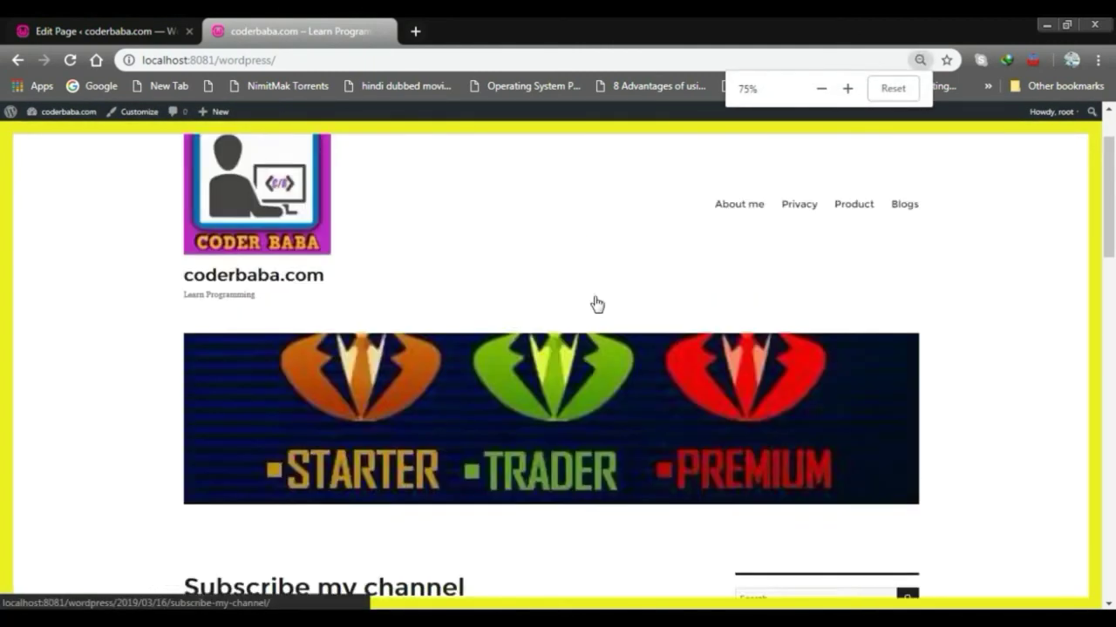
{"action": "key", "text": "ctrl+plus"}
{"action": "key", "text": "ctrl+plus"}
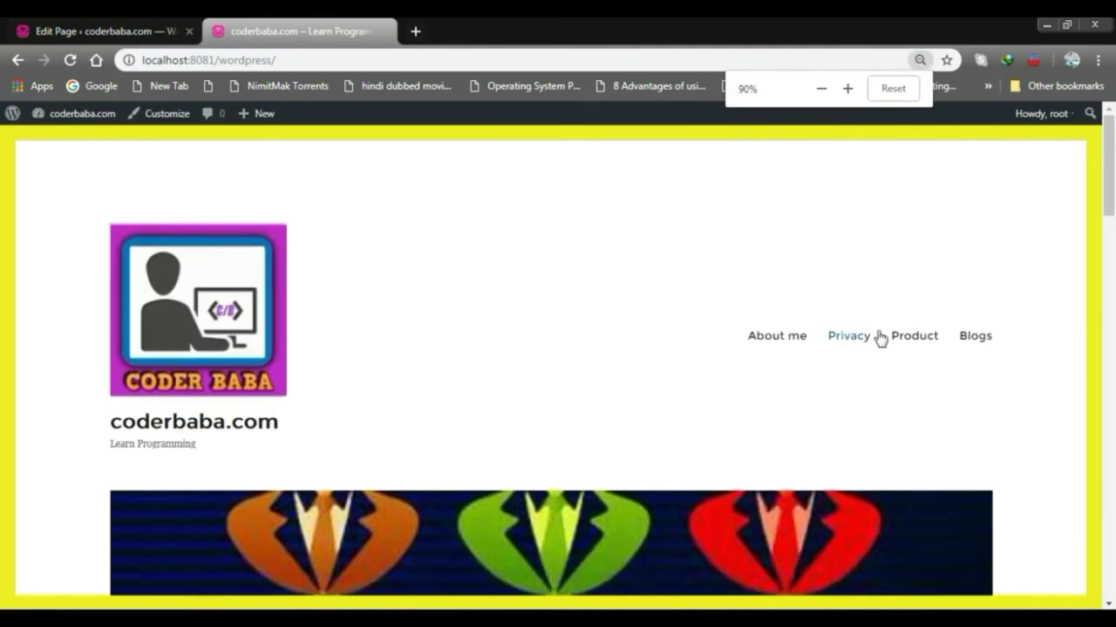
{"action": "left_click", "coordinate": [982, 338]}
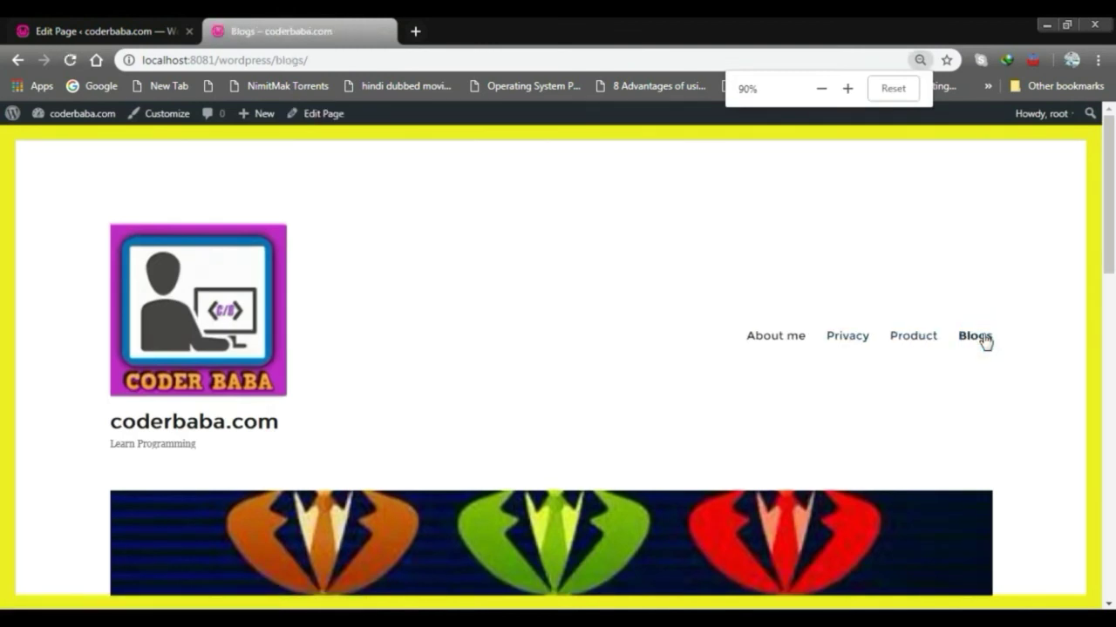
{"action": "scroll", "coordinate": [662, 301], "scroll_direction": "down", "scroll_amount": 4}
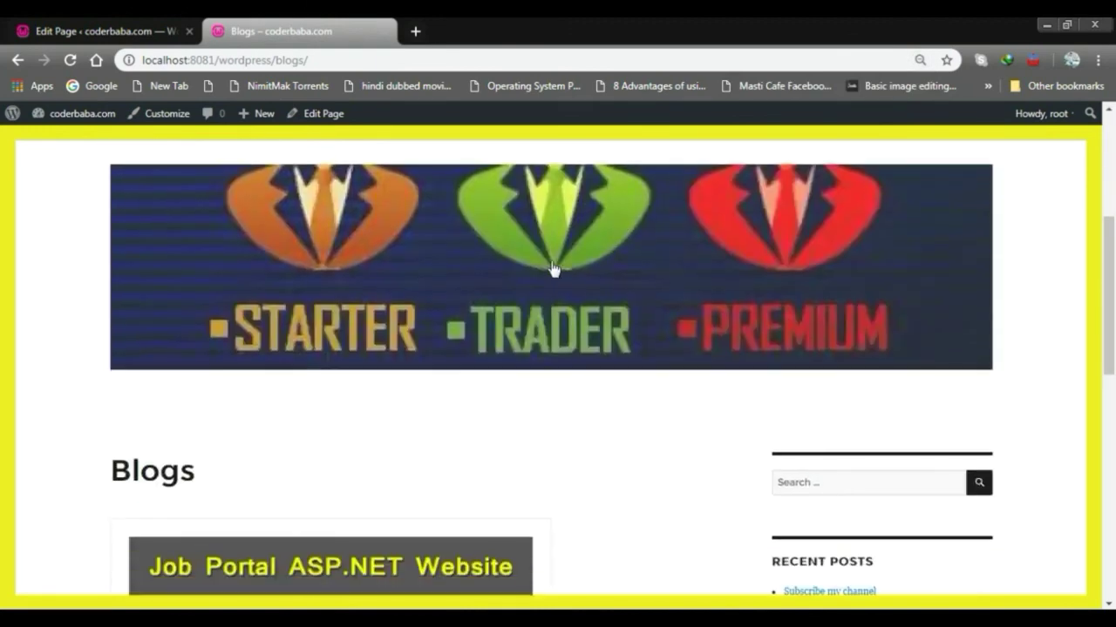
{"action": "scroll", "coordinate": [552, 268], "scroll_direction": "down", "scroll_amount": 2}
{"action": "scroll", "coordinate": [546, 269], "scroll_direction": "down", "scroll_amount": 2}
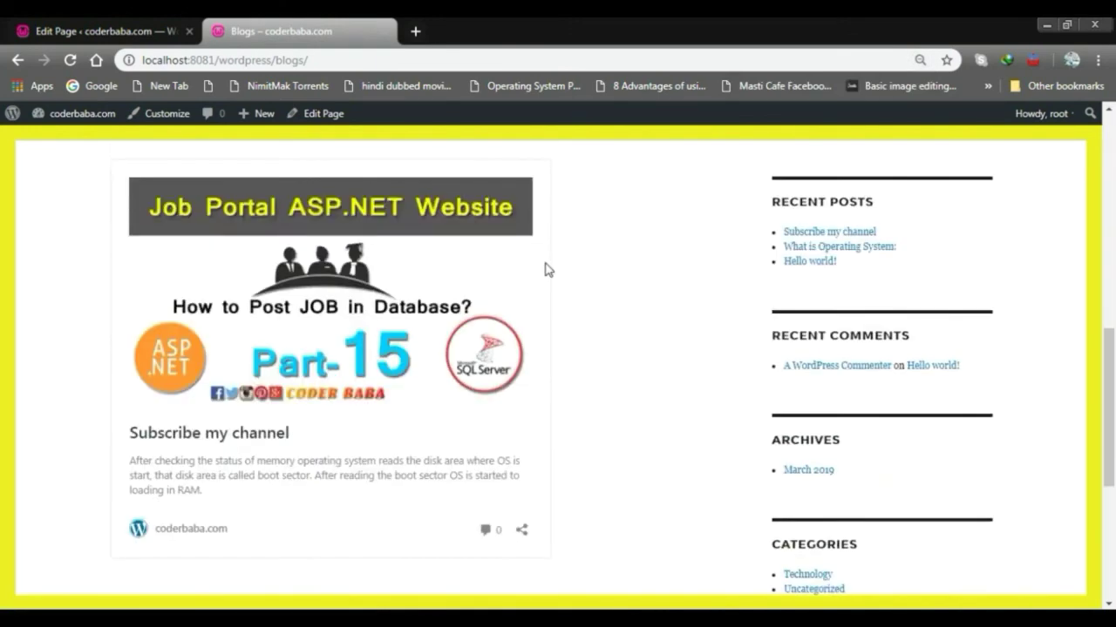
{"action": "scroll", "coordinate": [546, 270], "scroll_direction": "down", "scroll_amount": 3}
{"action": "scroll", "coordinate": [571, 366], "scroll_direction": "up", "scroll_amount": 3}
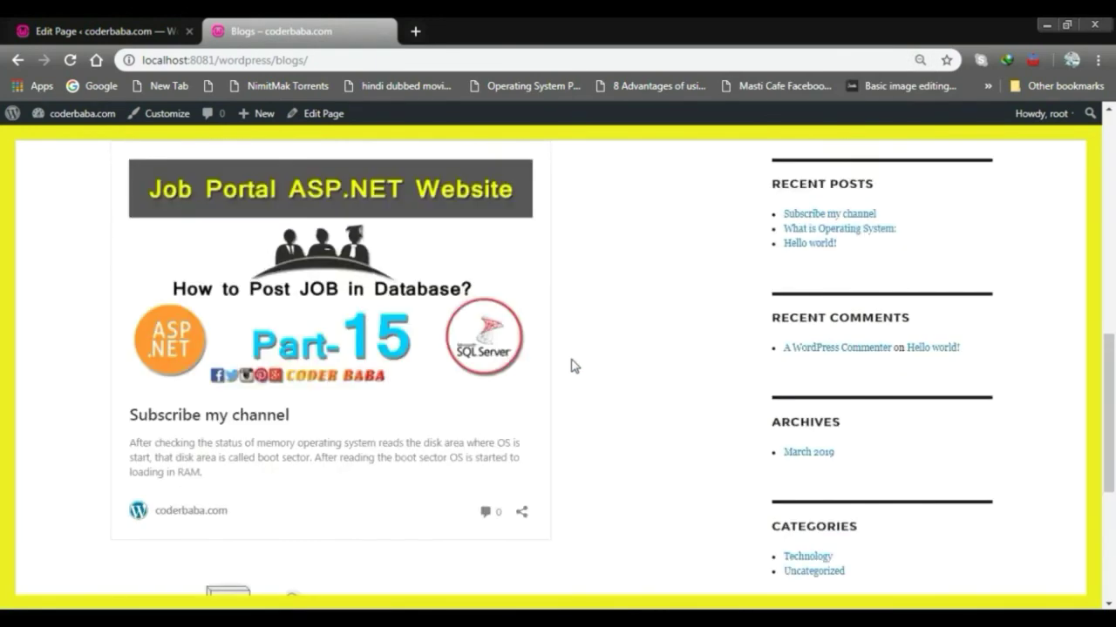
{"action": "scroll", "coordinate": [187, 237], "scroll_direction": "up", "scroll_amount": 3}
{"action": "scroll", "coordinate": [203, 377], "scroll_direction": "down", "scroll_amount": 3}
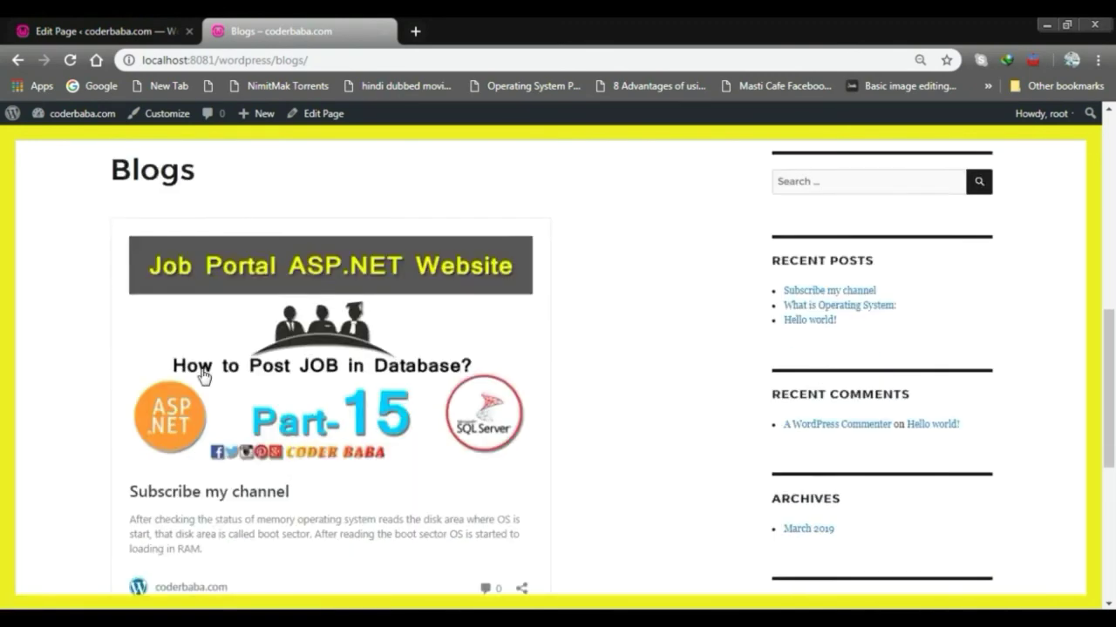
Return from the Blogs page to the live site's home page and examine the operating system post content displayed there.
{"action": "scroll", "coordinate": [203, 377], "scroll_direction": "down", "scroll_amount": 3}
{"action": "scroll", "coordinate": [403, 400], "scroll_direction": "up", "scroll_amount": 6}
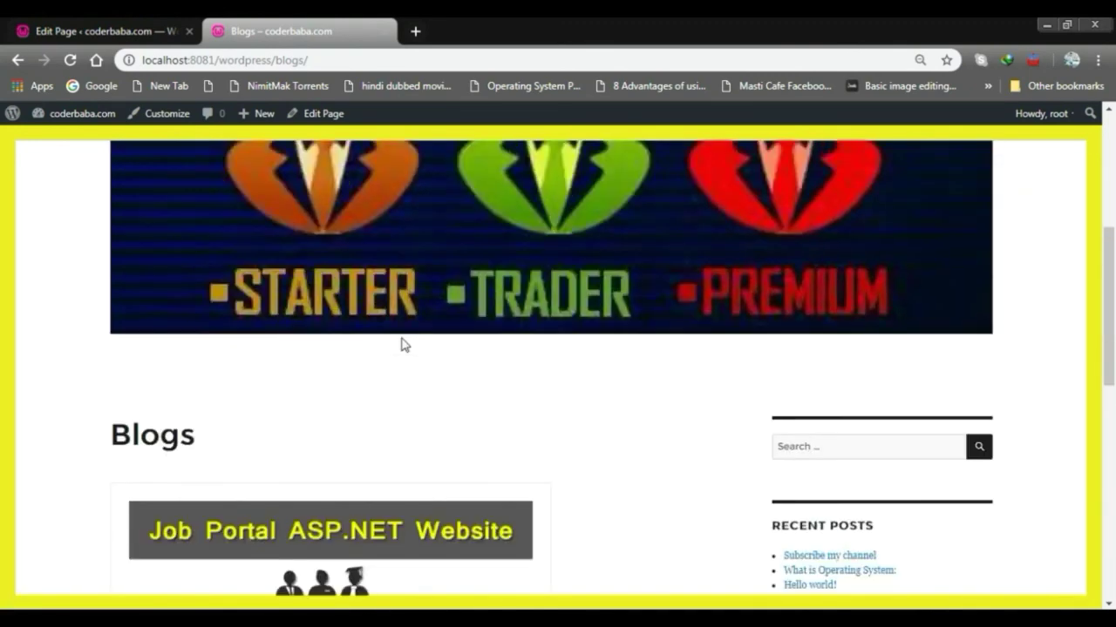
{"action": "scroll", "coordinate": [403, 345], "scroll_direction": "up", "scroll_amount": 3}
{"action": "left_click", "coordinate": [200, 340]}
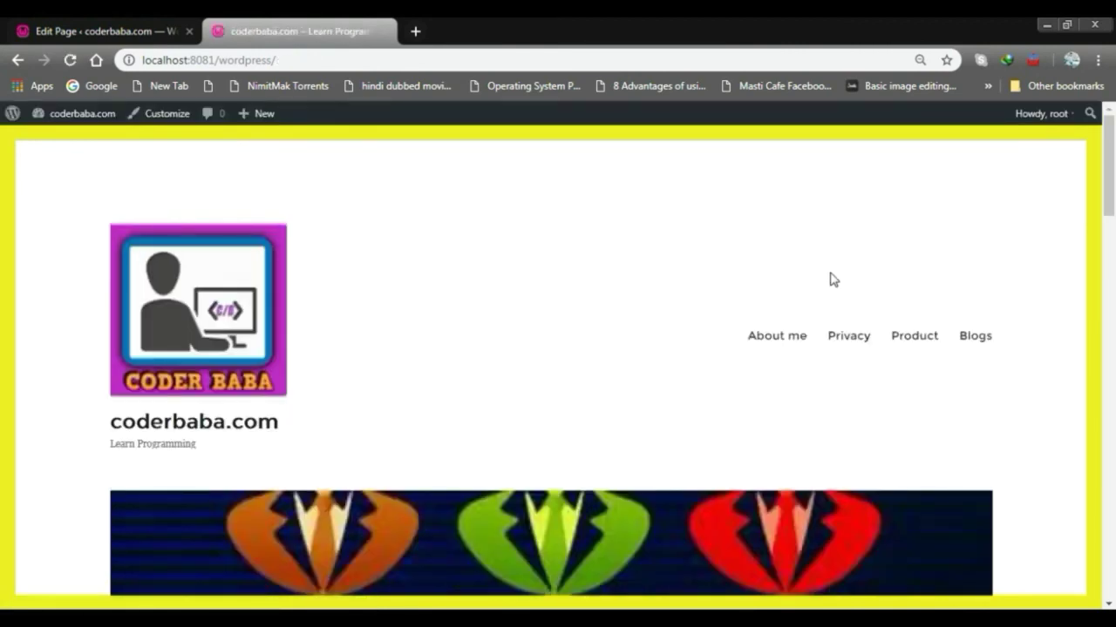
{"action": "scroll", "coordinate": [832, 279], "scroll_direction": "down", "scroll_amount": 12}
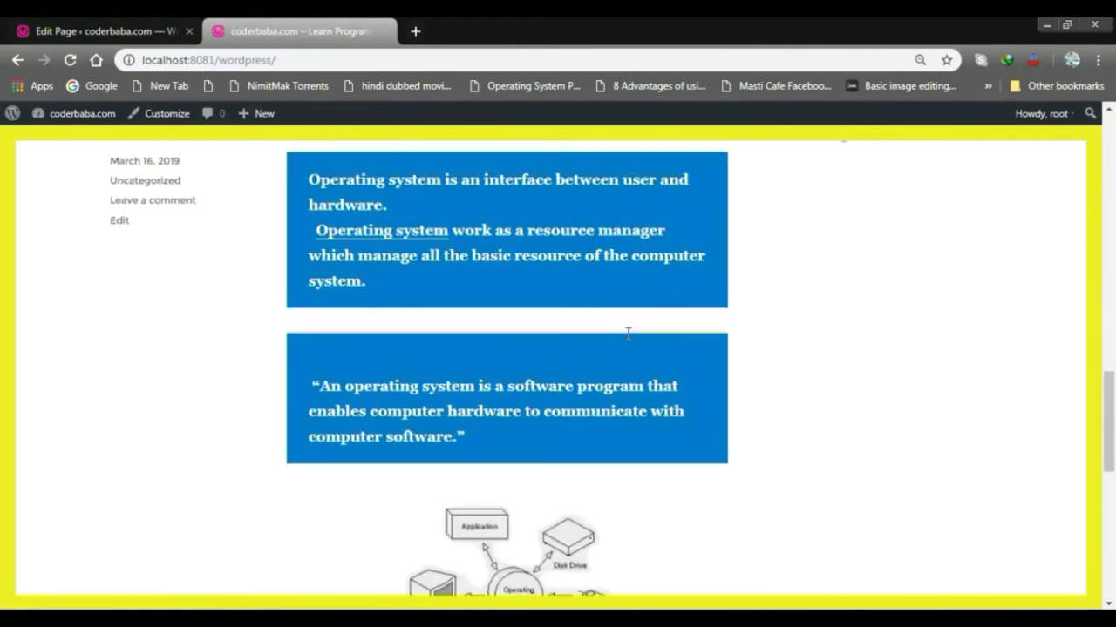
{"action": "scroll", "coordinate": [628, 335], "scroll_direction": "up", "scroll_amount": 4}
{"action": "scroll", "coordinate": [640, 319], "scroll_direction": "down", "scroll_amount": 10}
{"action": "scroll", "coordinate": [639, 321], "scroll_direction": "up", "scroll_amount": 7}
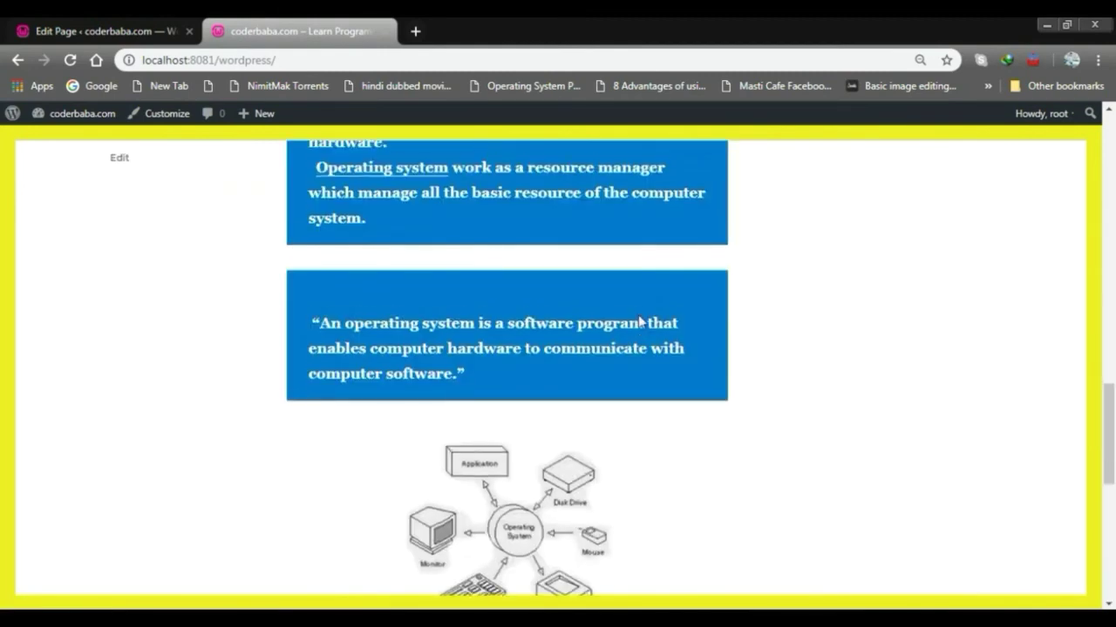
{"action": "scroll", "coordinate": [640, 321], "scroll_direction": "up", "scroll_amount": 10}
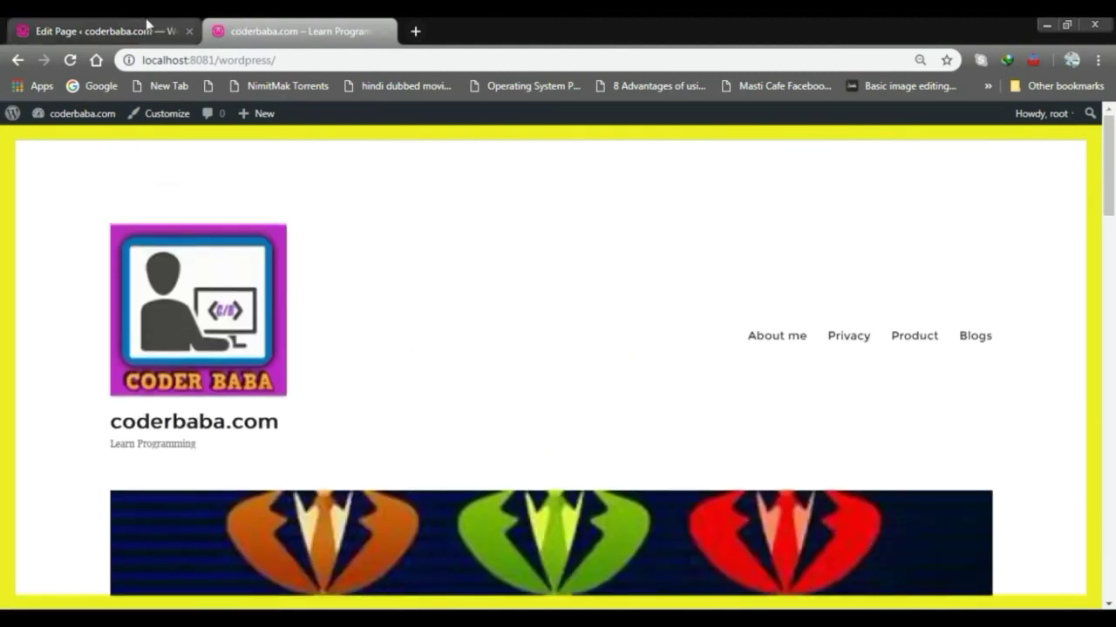
Leave the live site and the Blogs page editor and open the WordPress admin Dashboard.
{"action": "left_click", "coordinate": [131, 26]}
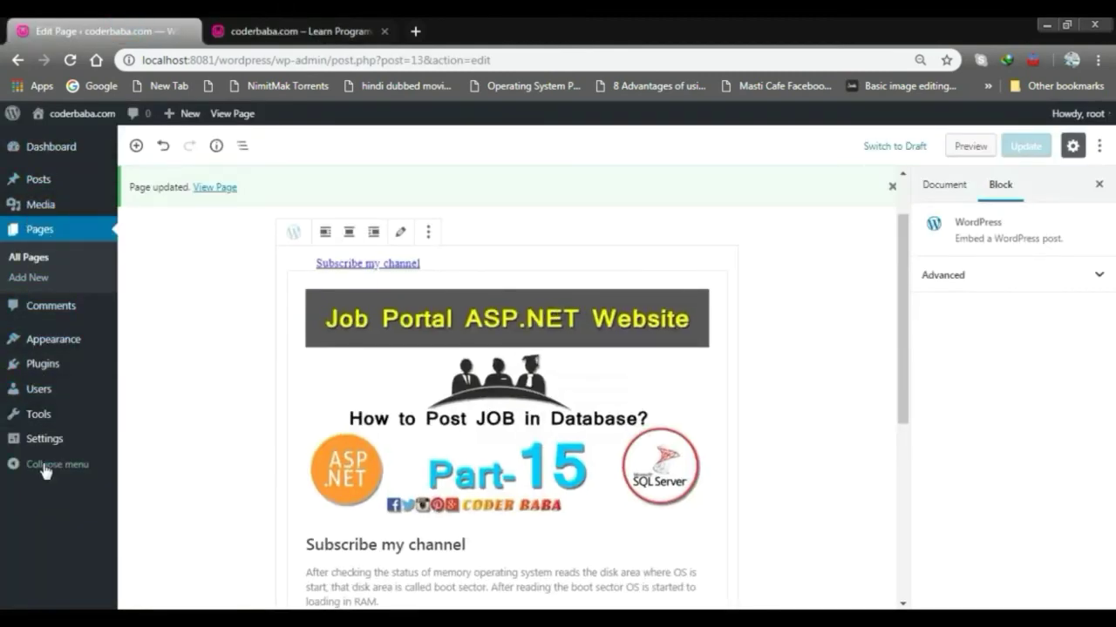
{"action": "mouse_move", "coordinate": [42, 144]}
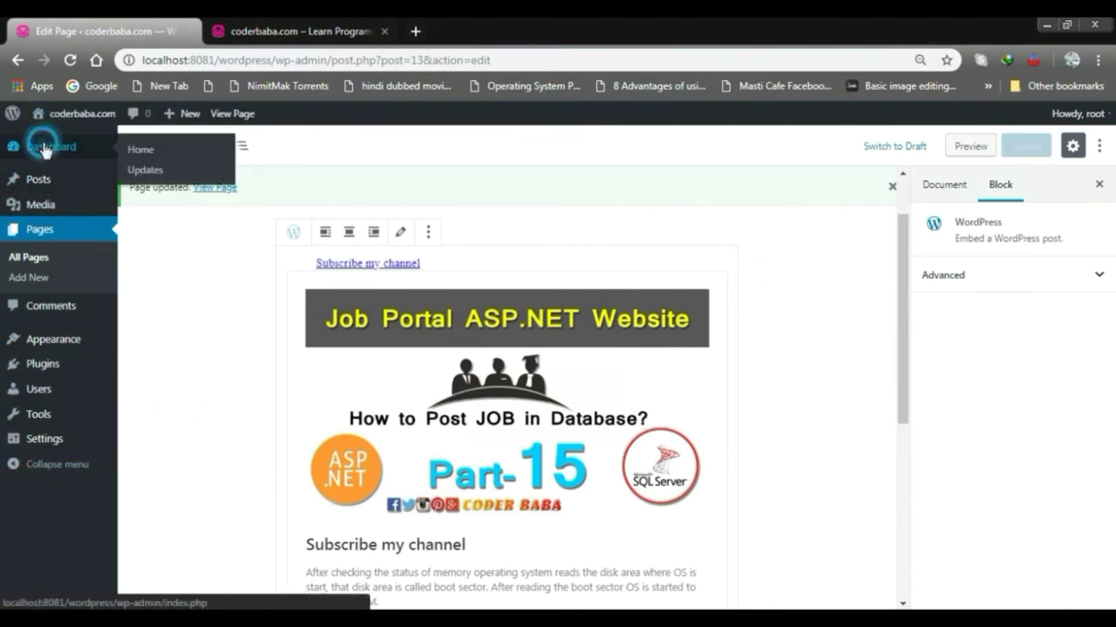
{"action": "left_click", "coordinate": [45, 148]}
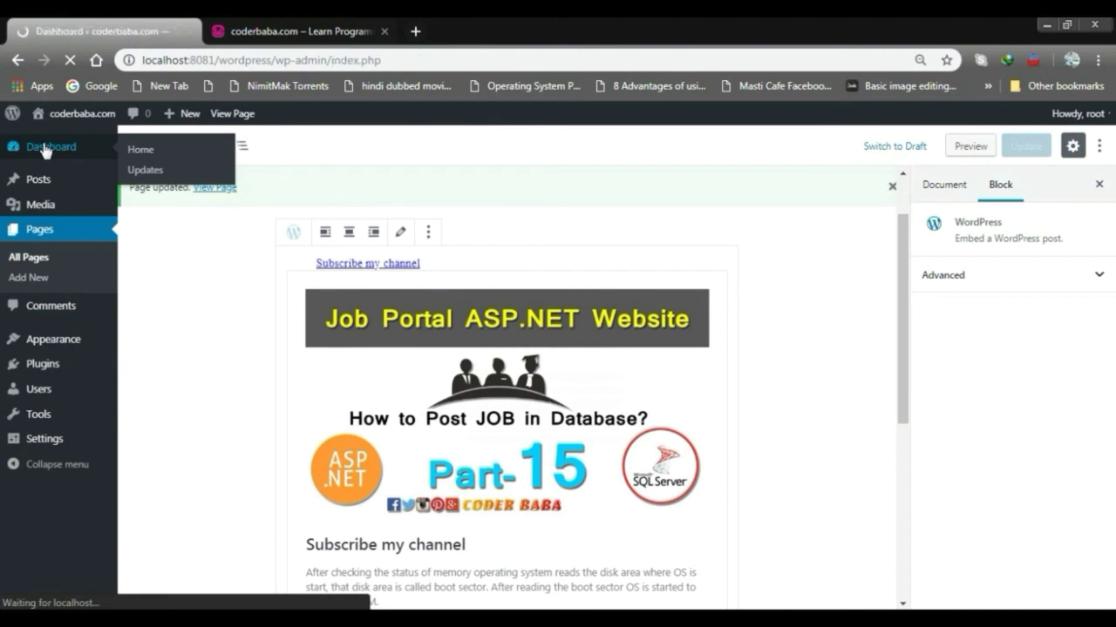